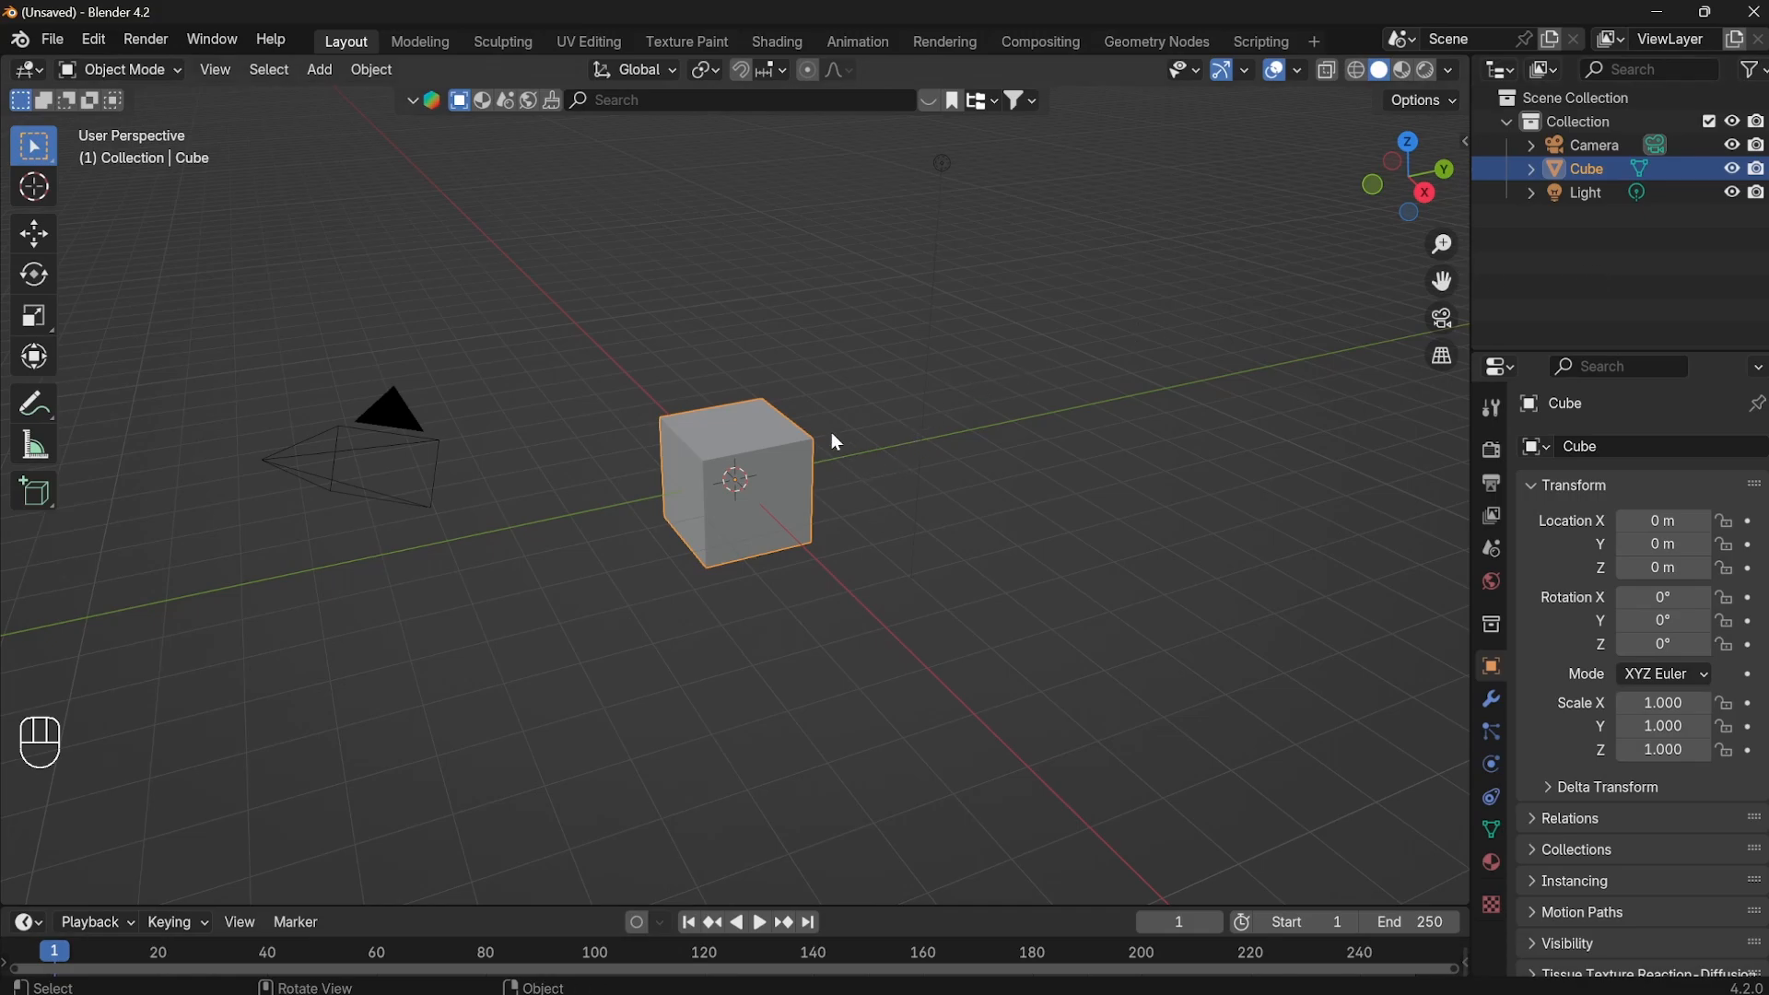
Delete all the default objects from the scene: the cube, camera and light.
key("a")
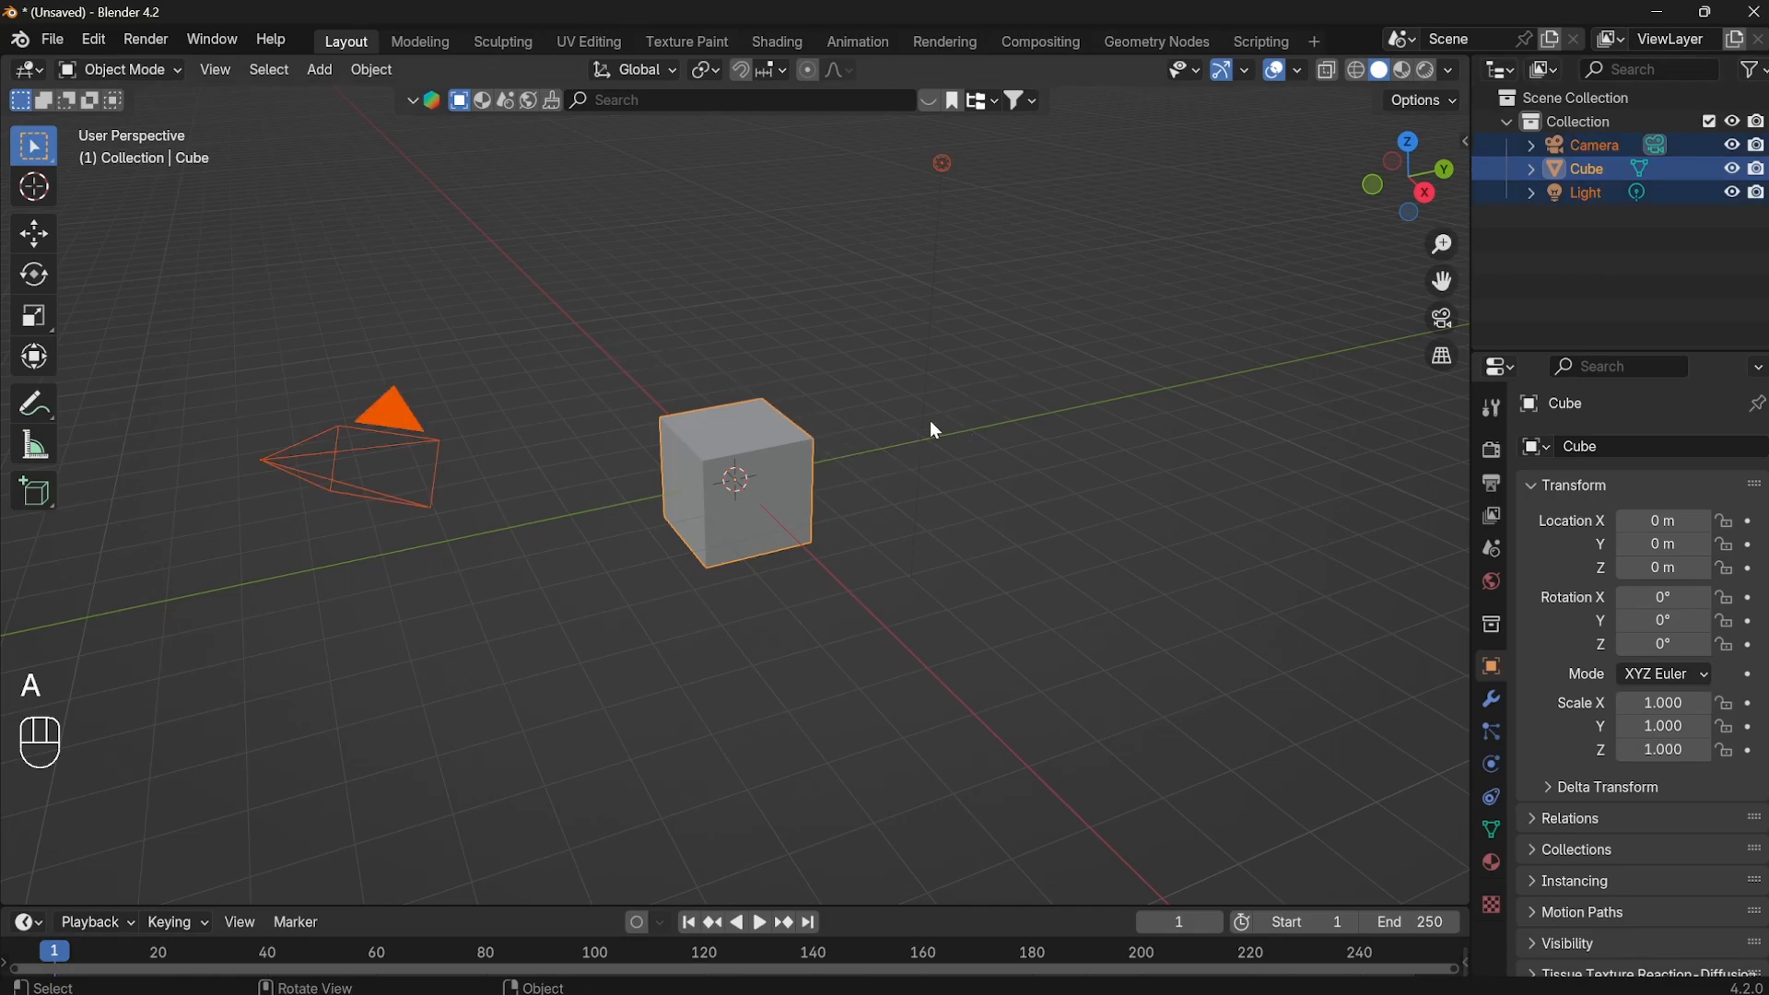
key("x")
left_click(931, 420)
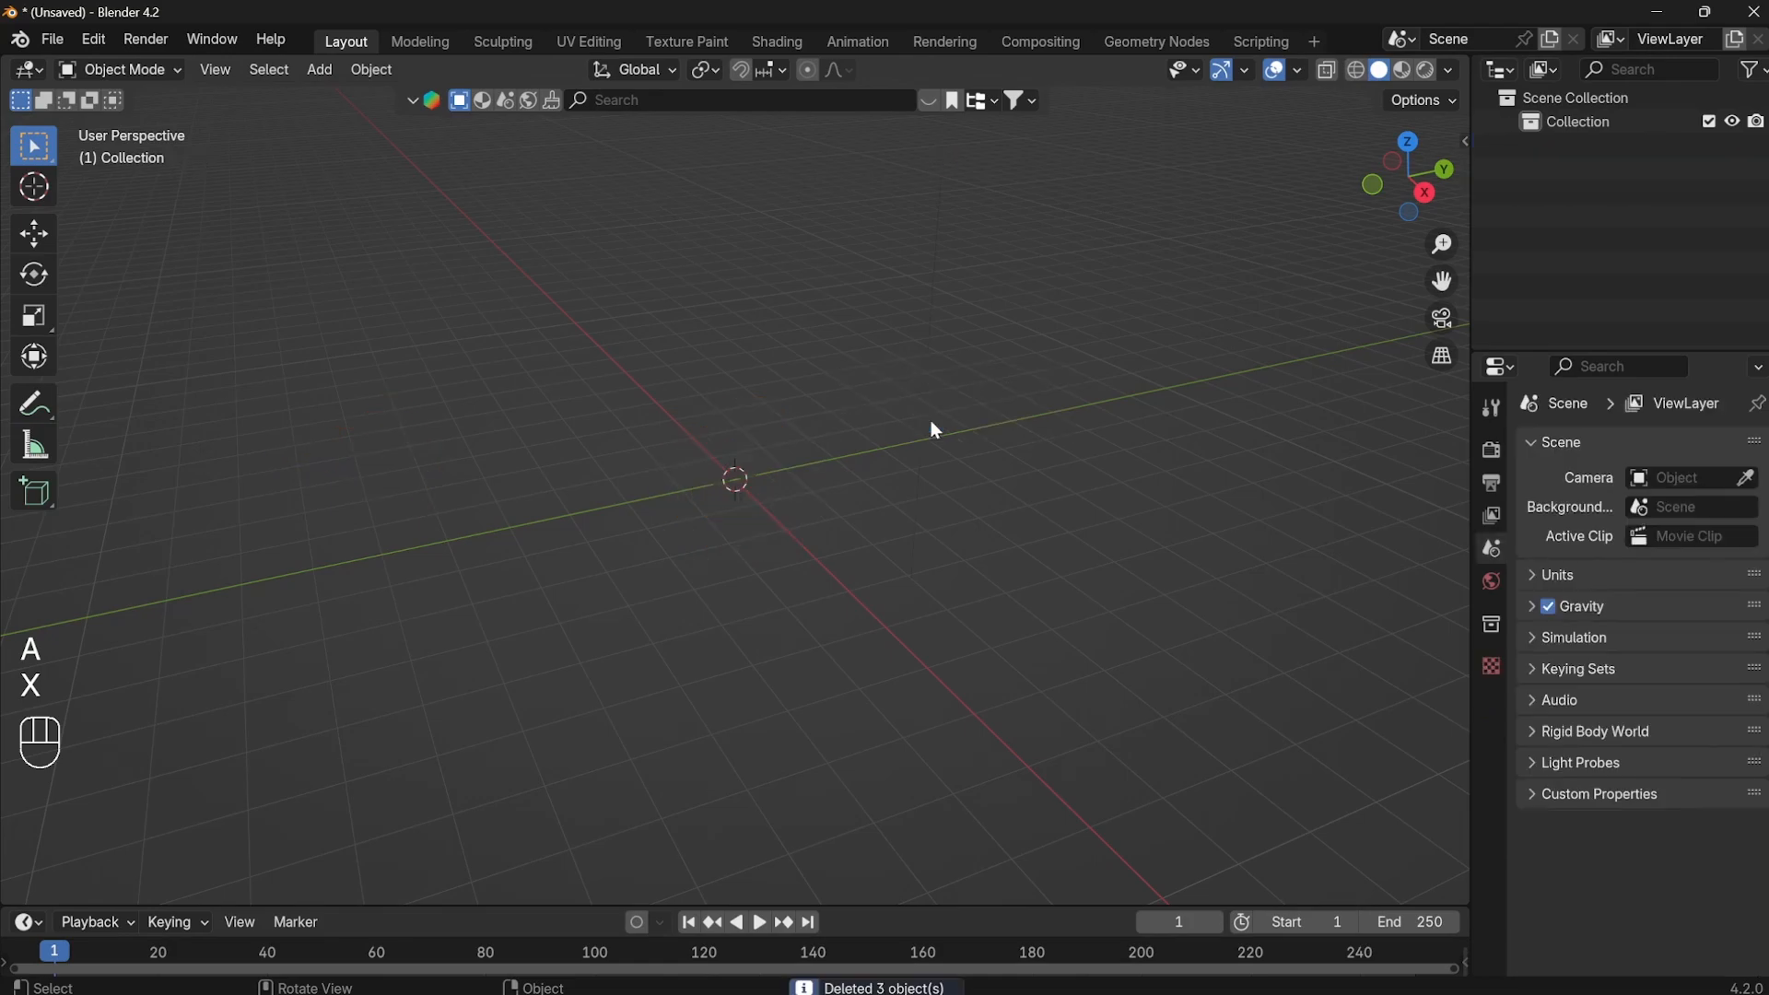
Declutter the 3D viewport by collapsing its search bar and hiding the toolbar, and split it into two side-by-side viewports.
left_click(431, 105)
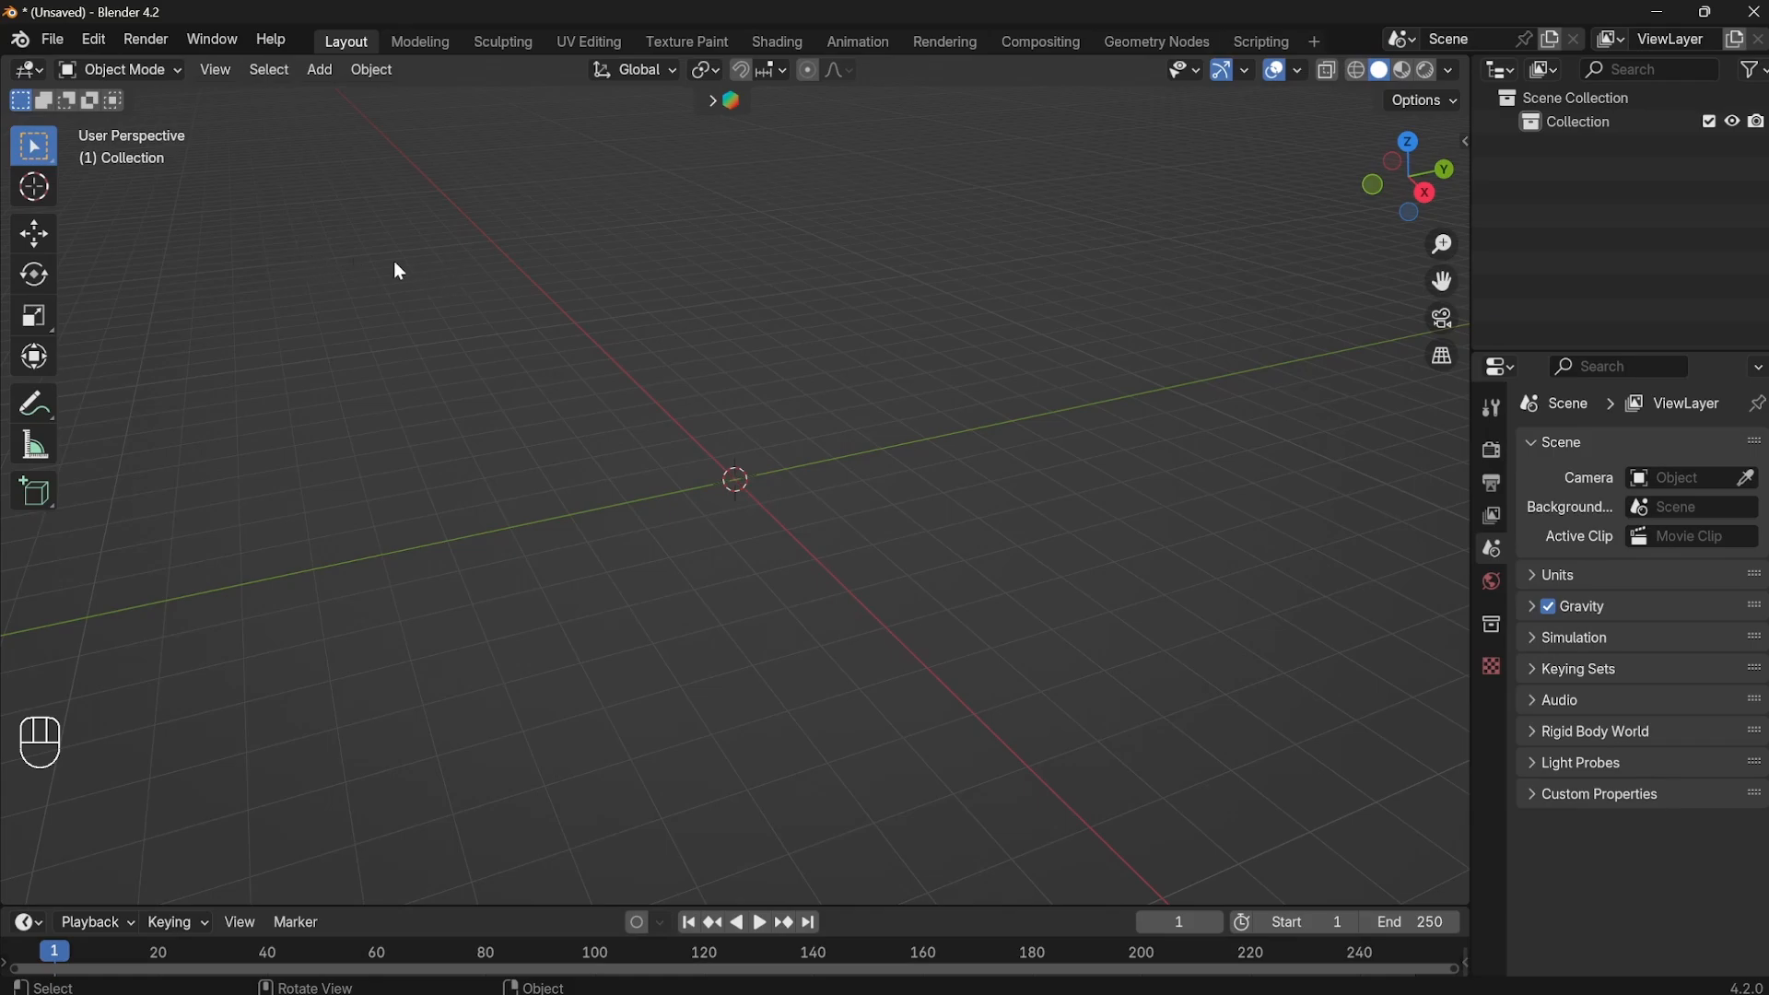
key("t")
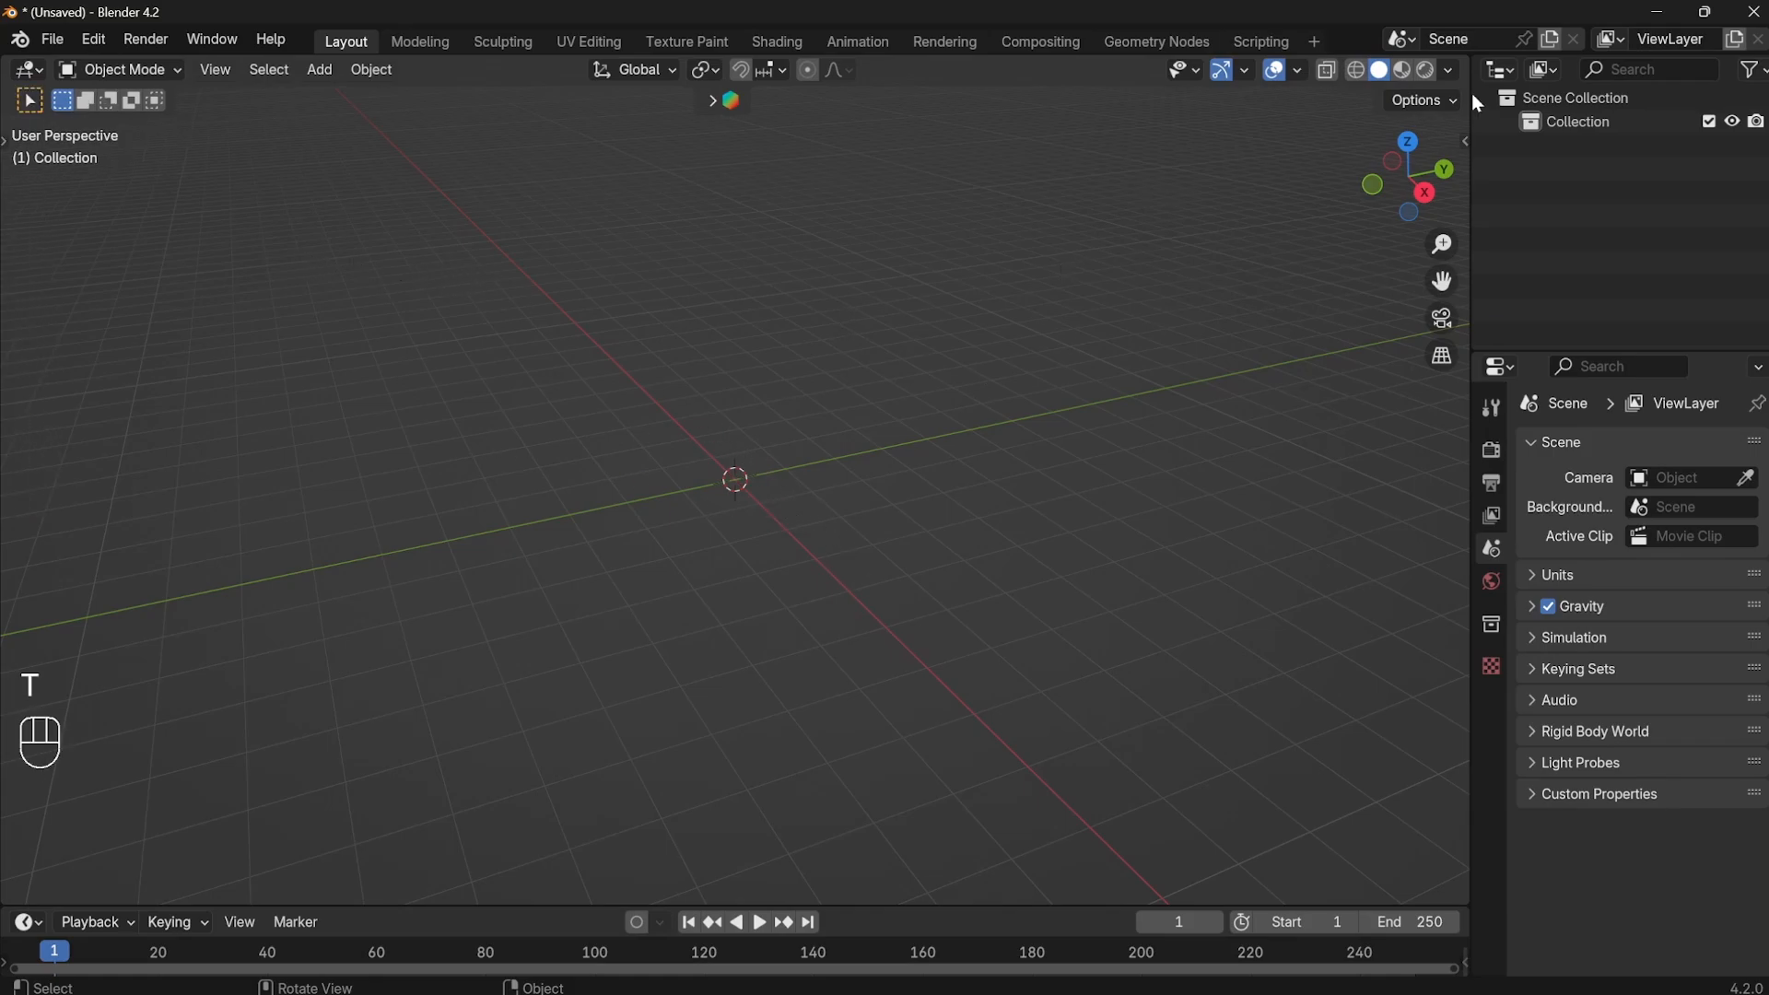
left_click_drag(1472, 64, 1184, 116)
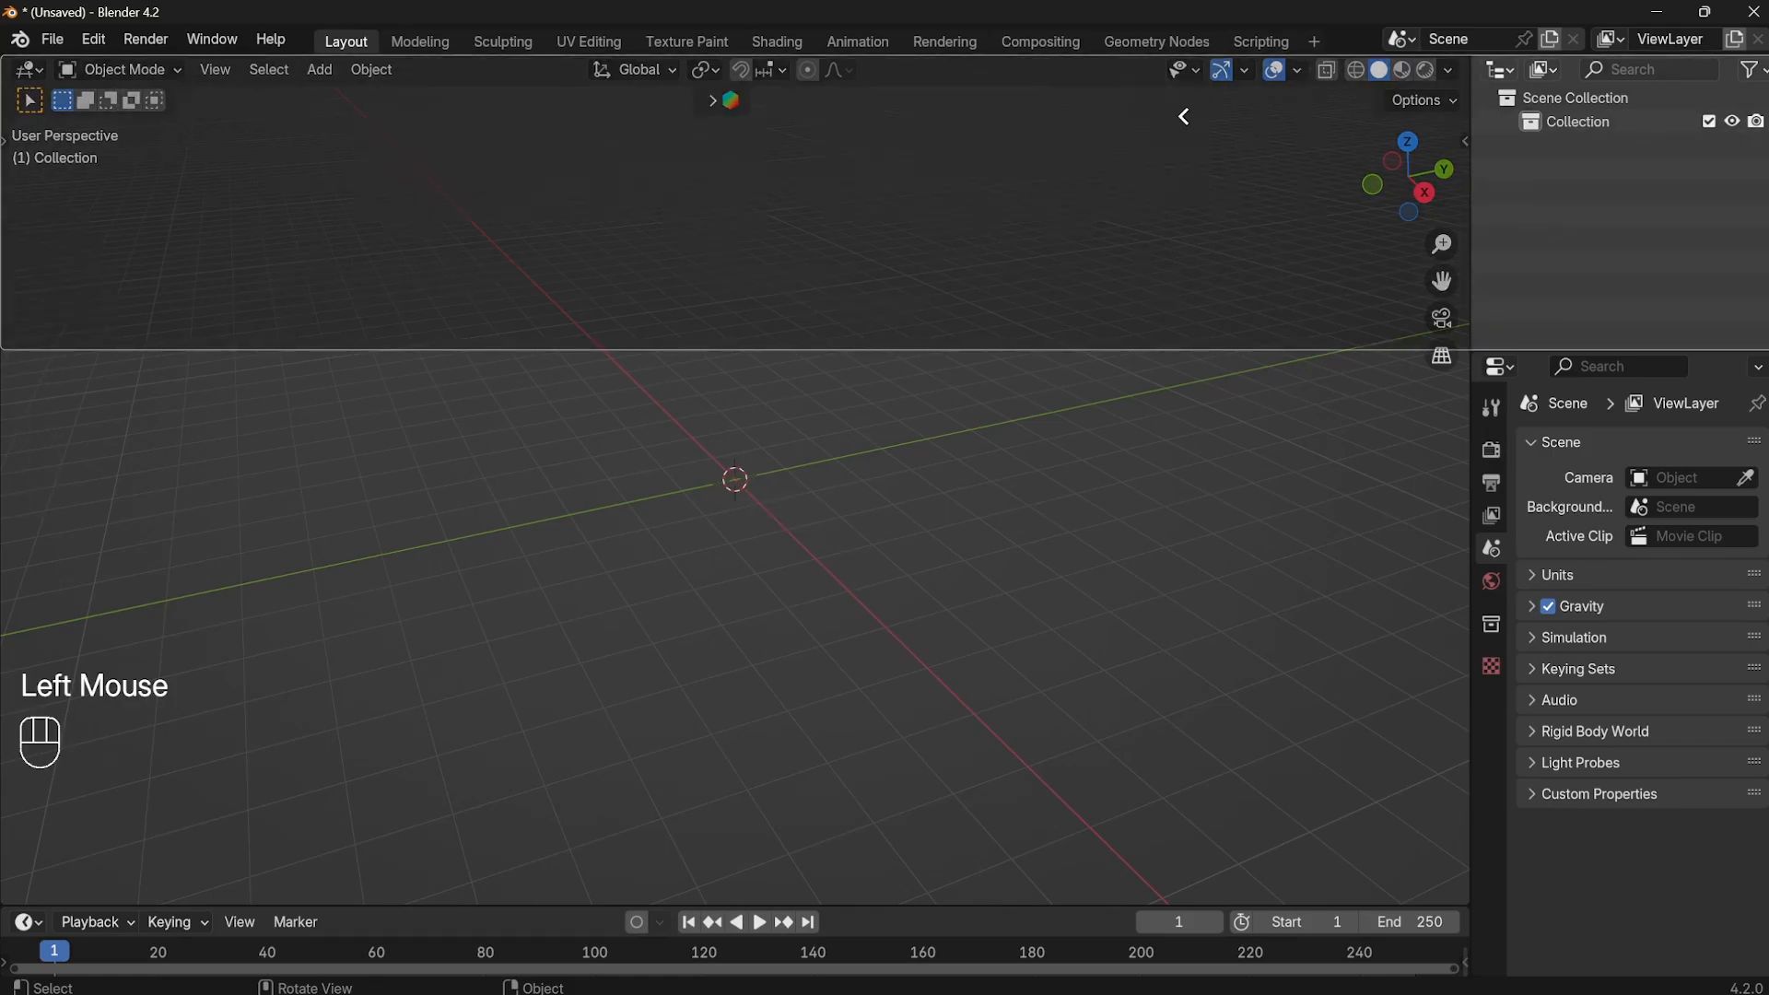
right_click(1183, 116)
left_click_drag(1465, 60, 690, 226)
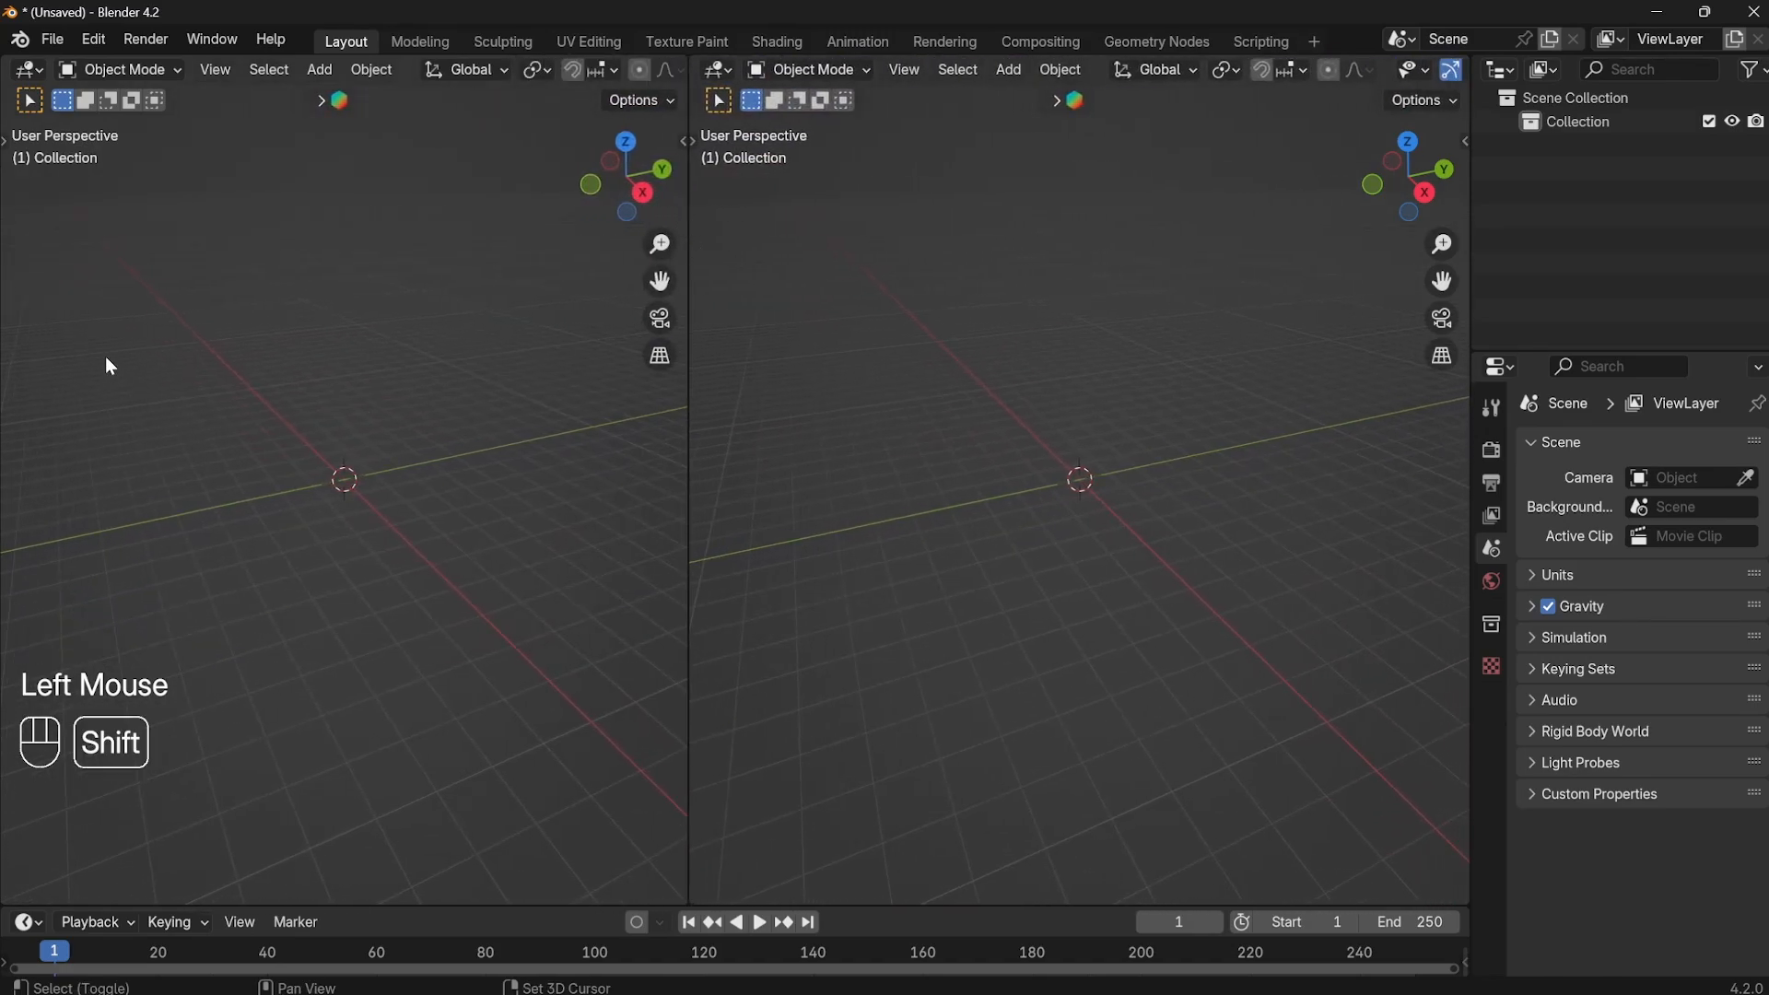
Add a plane mesh at the world origin and enlarge it through its creation size setting.
key("shift+a")
mouse_move(88, 114)
left_click(277, 114)
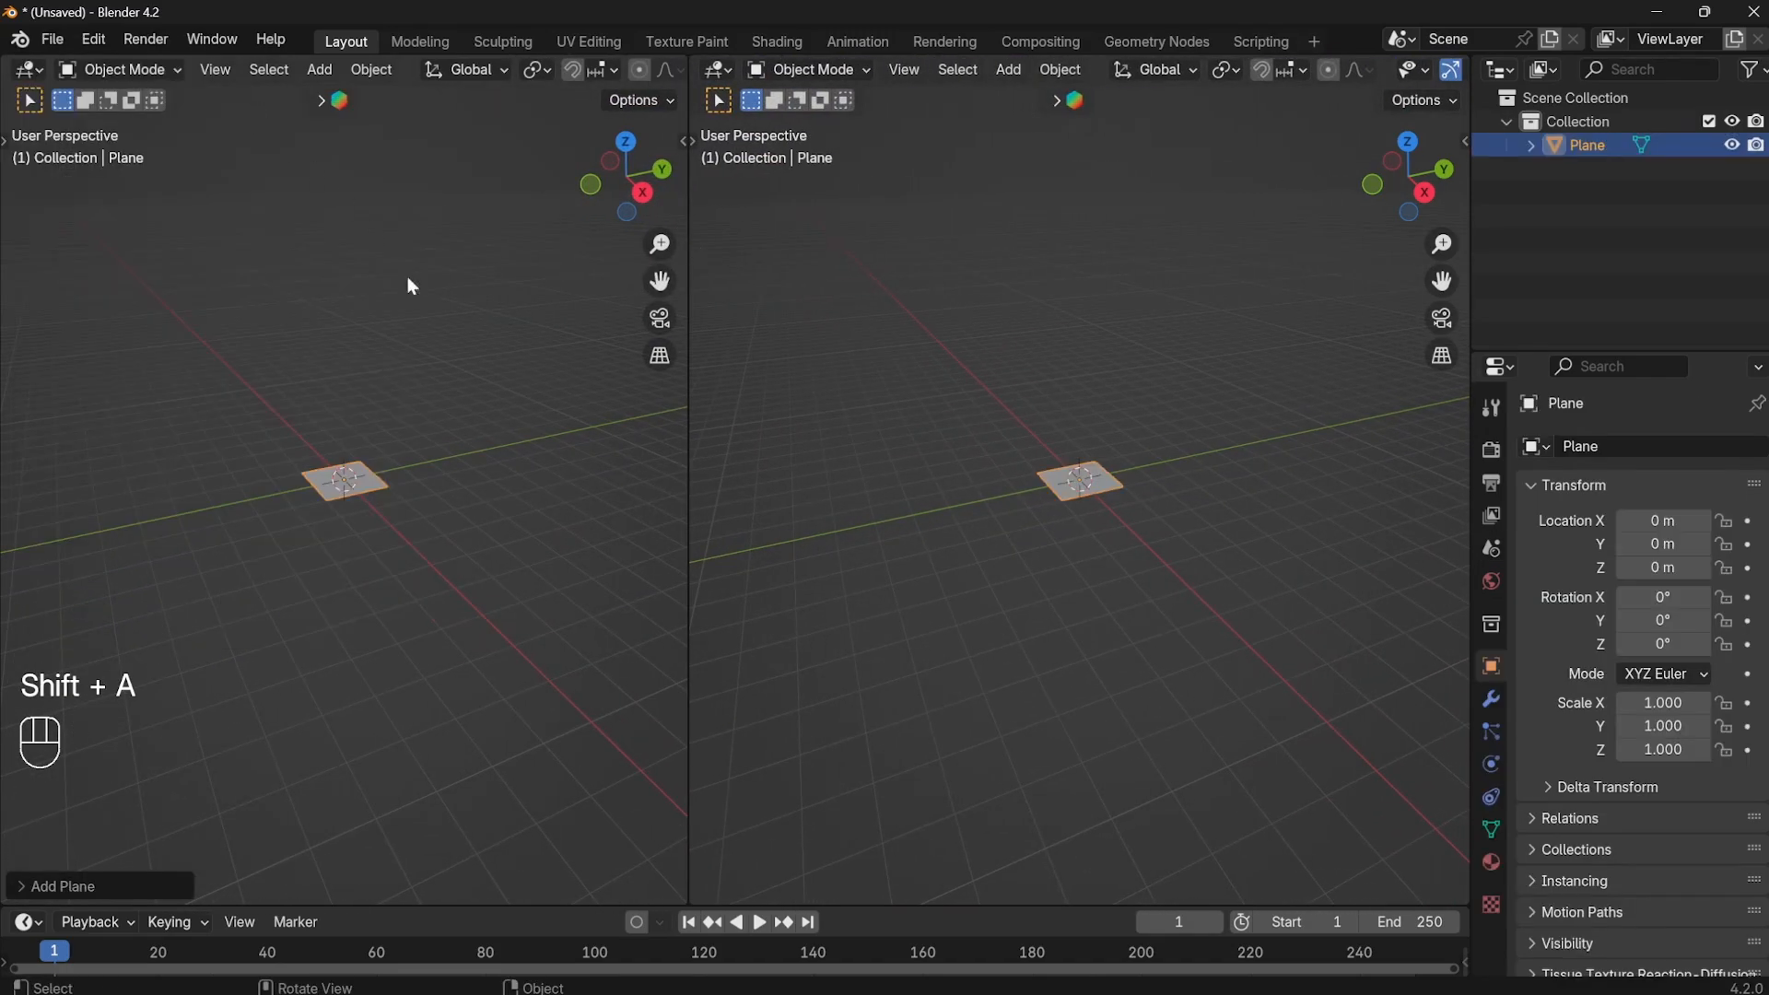
left_click(173, 874)
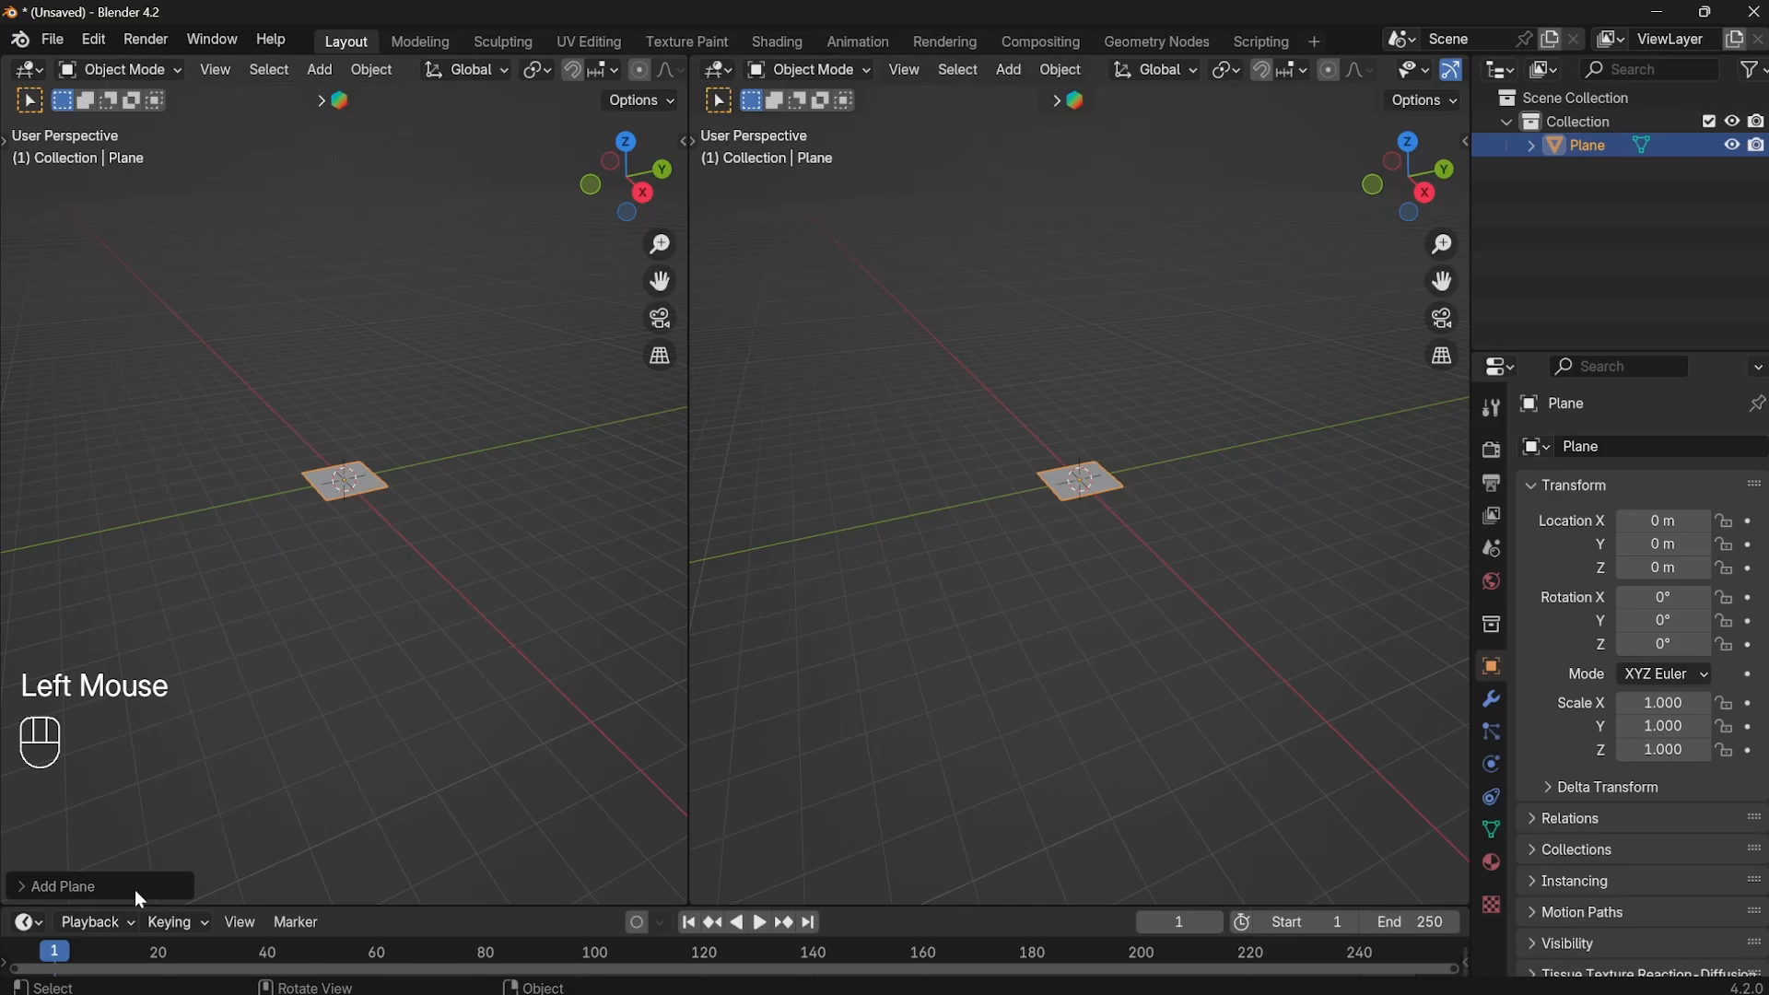
left_click(136, 888)
left_click(245, 684)
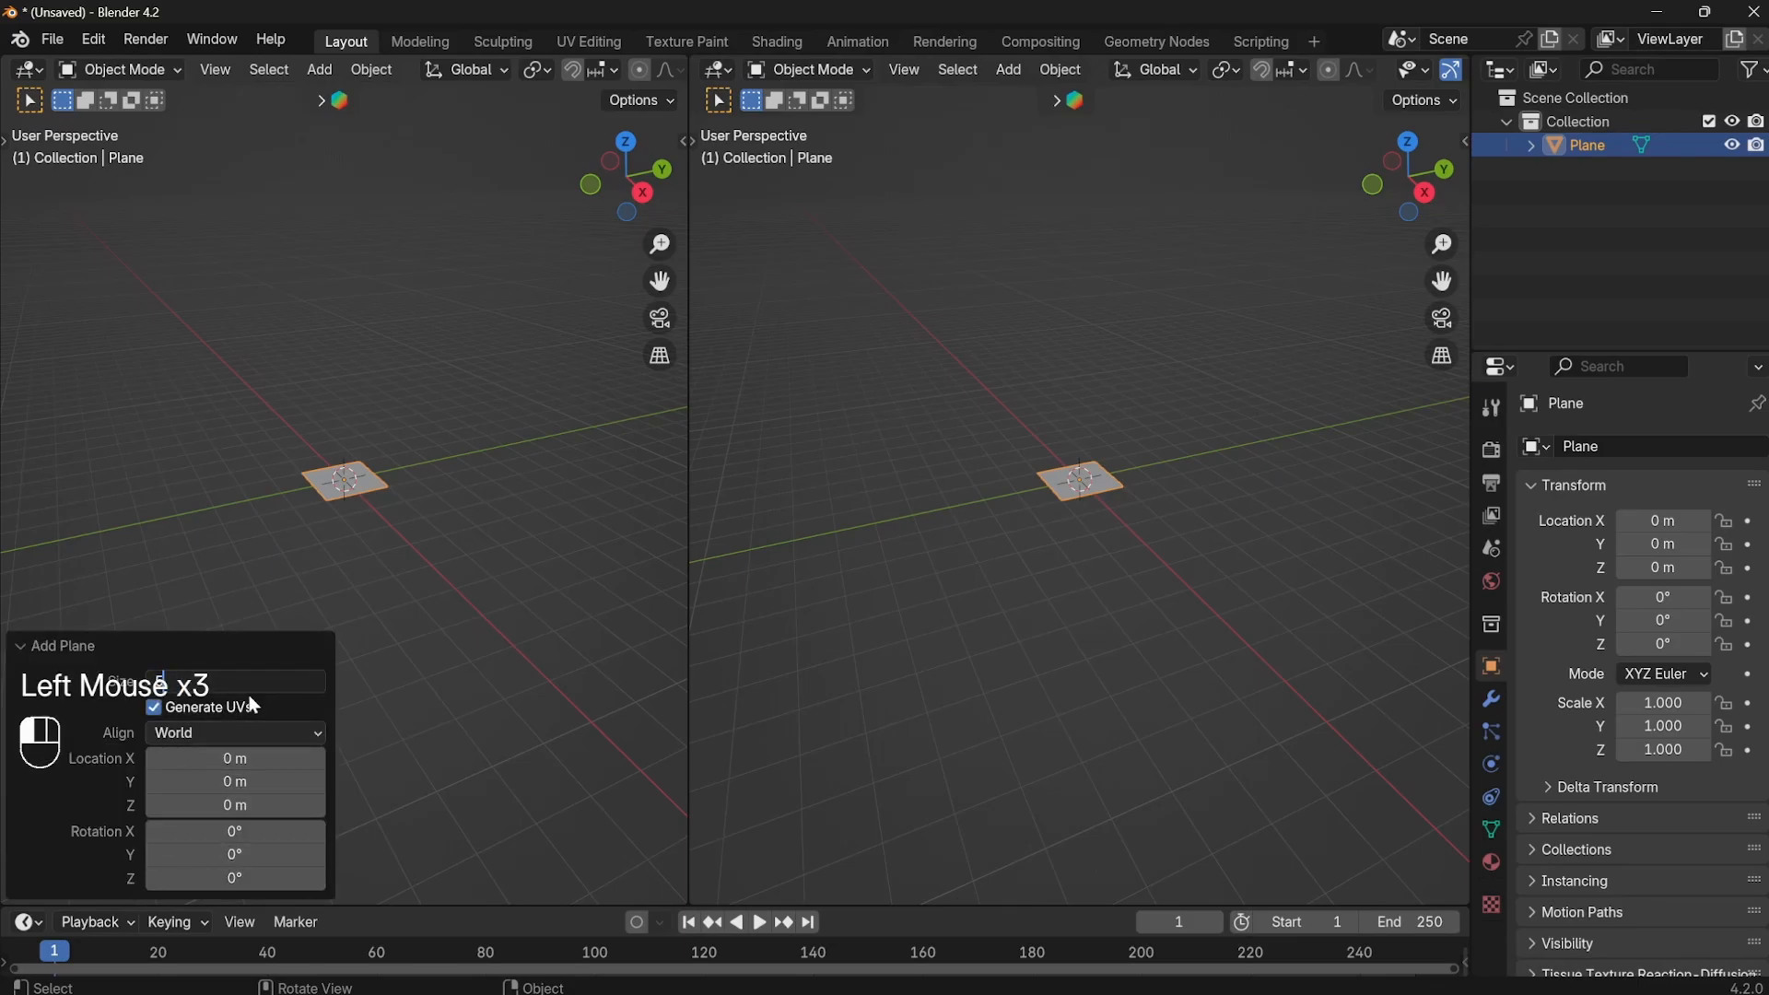
key("Return")
left_click(503, 538)
scroll(235, 467, "up", 2)
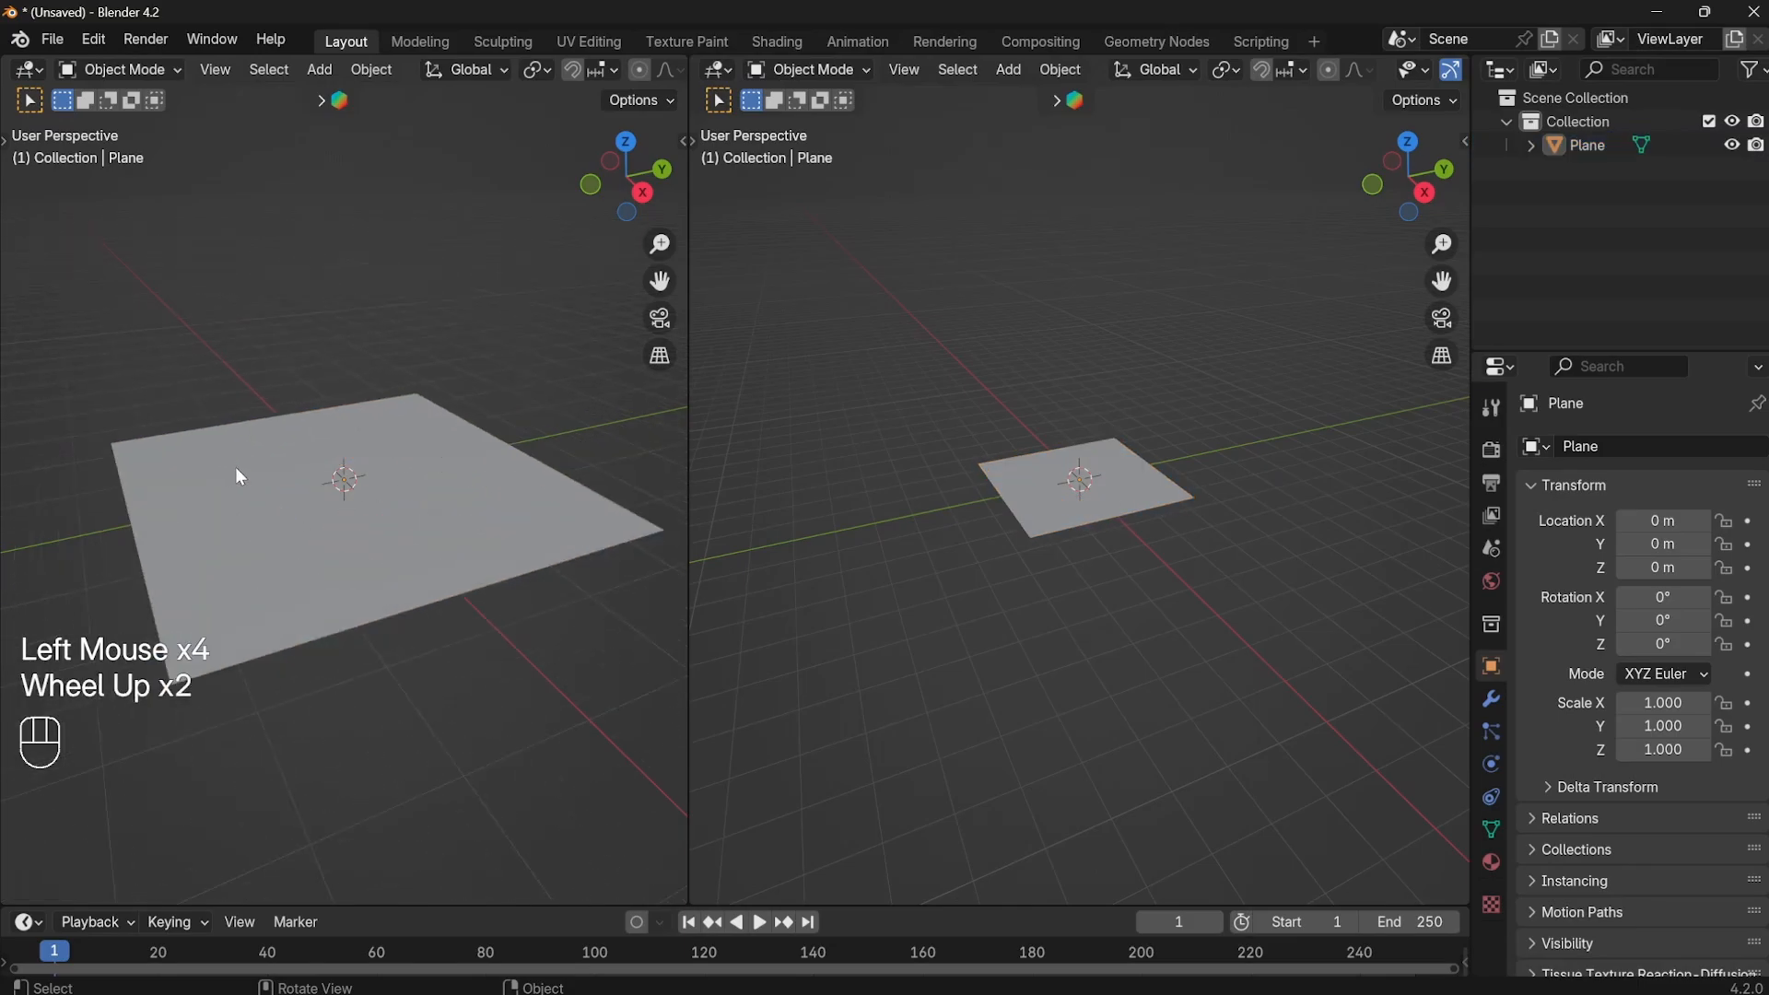
Add a camera and align it to the current close view of the plane.
key("shift+a")
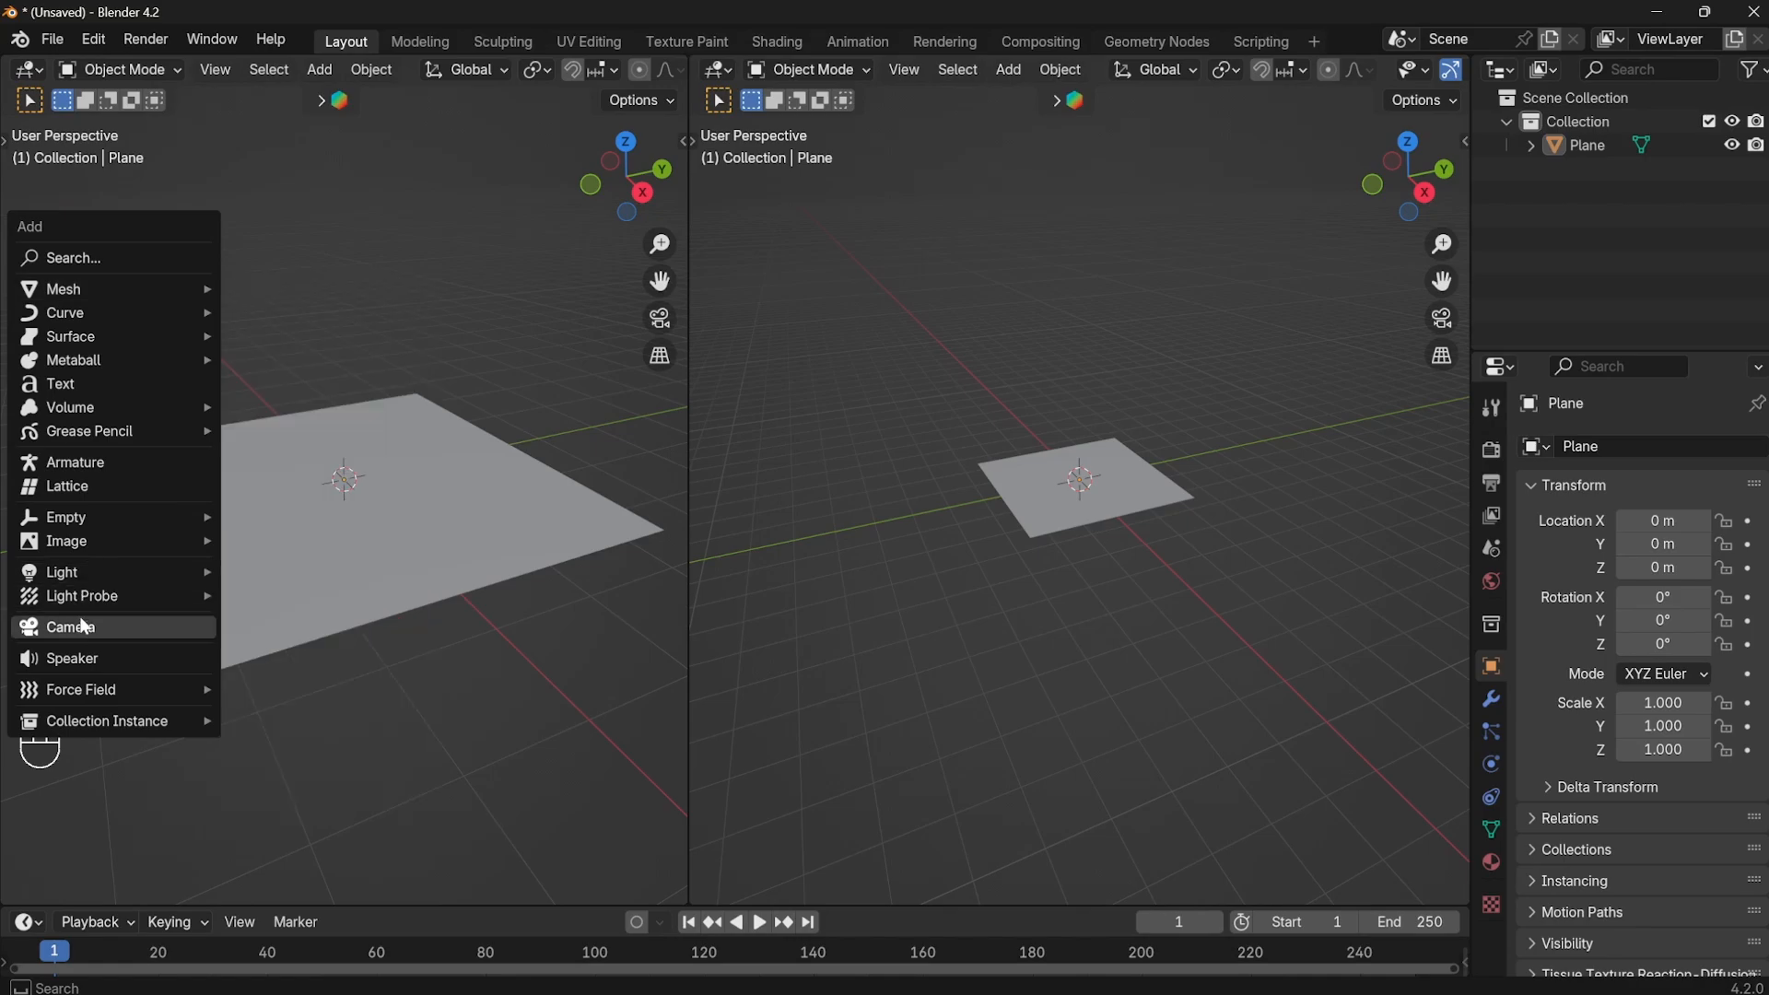
left_click(81, 629)
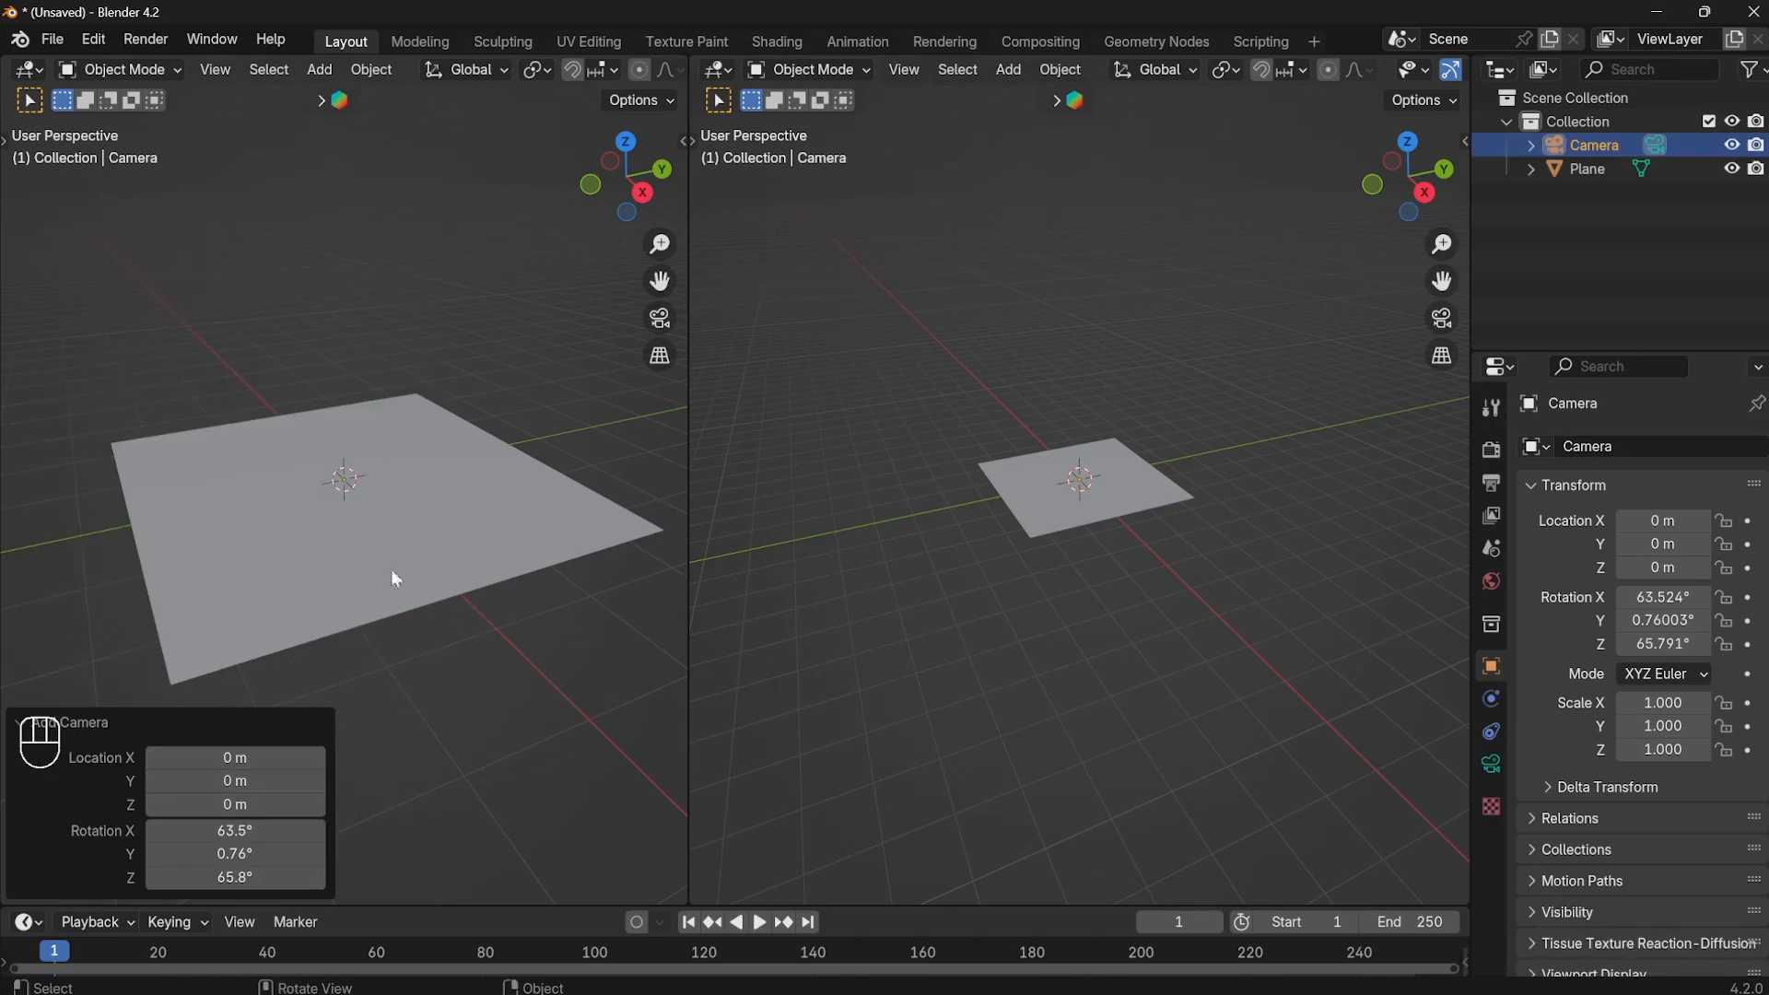
scroll(293, 599, "up", 2)
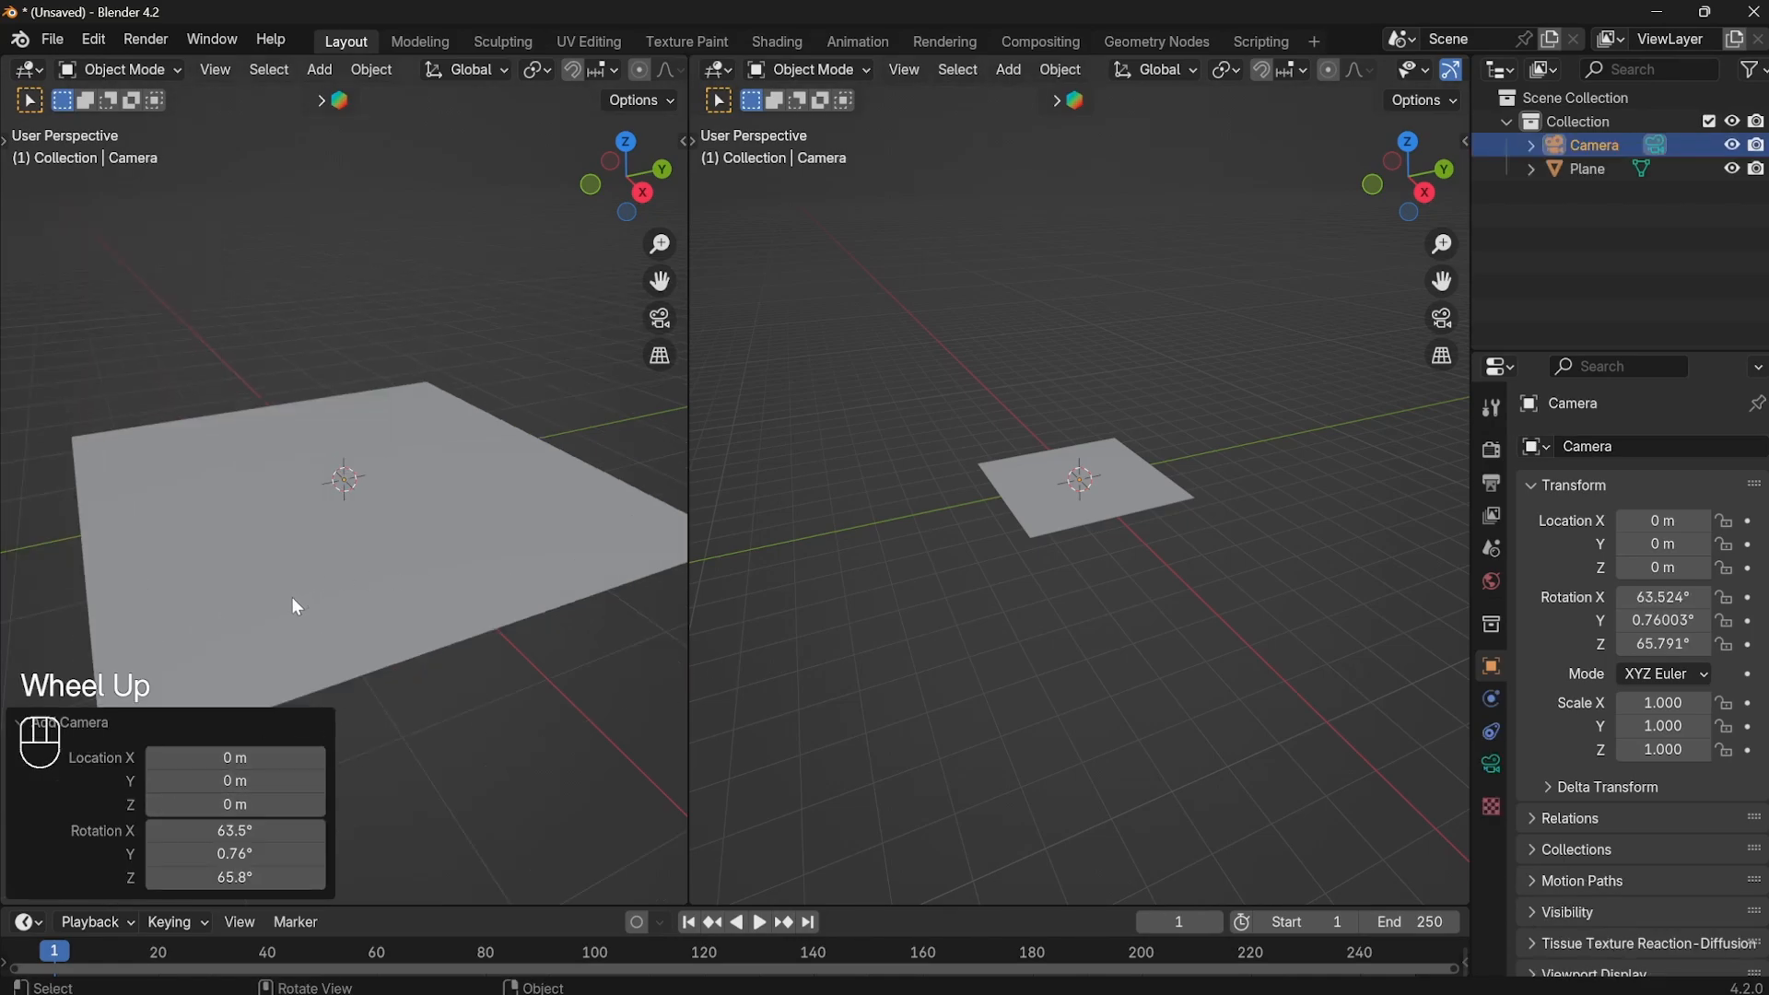
middle_click_drag(296, 611, 334, 568, "shift")
key("ctrl+alt+KP_0")
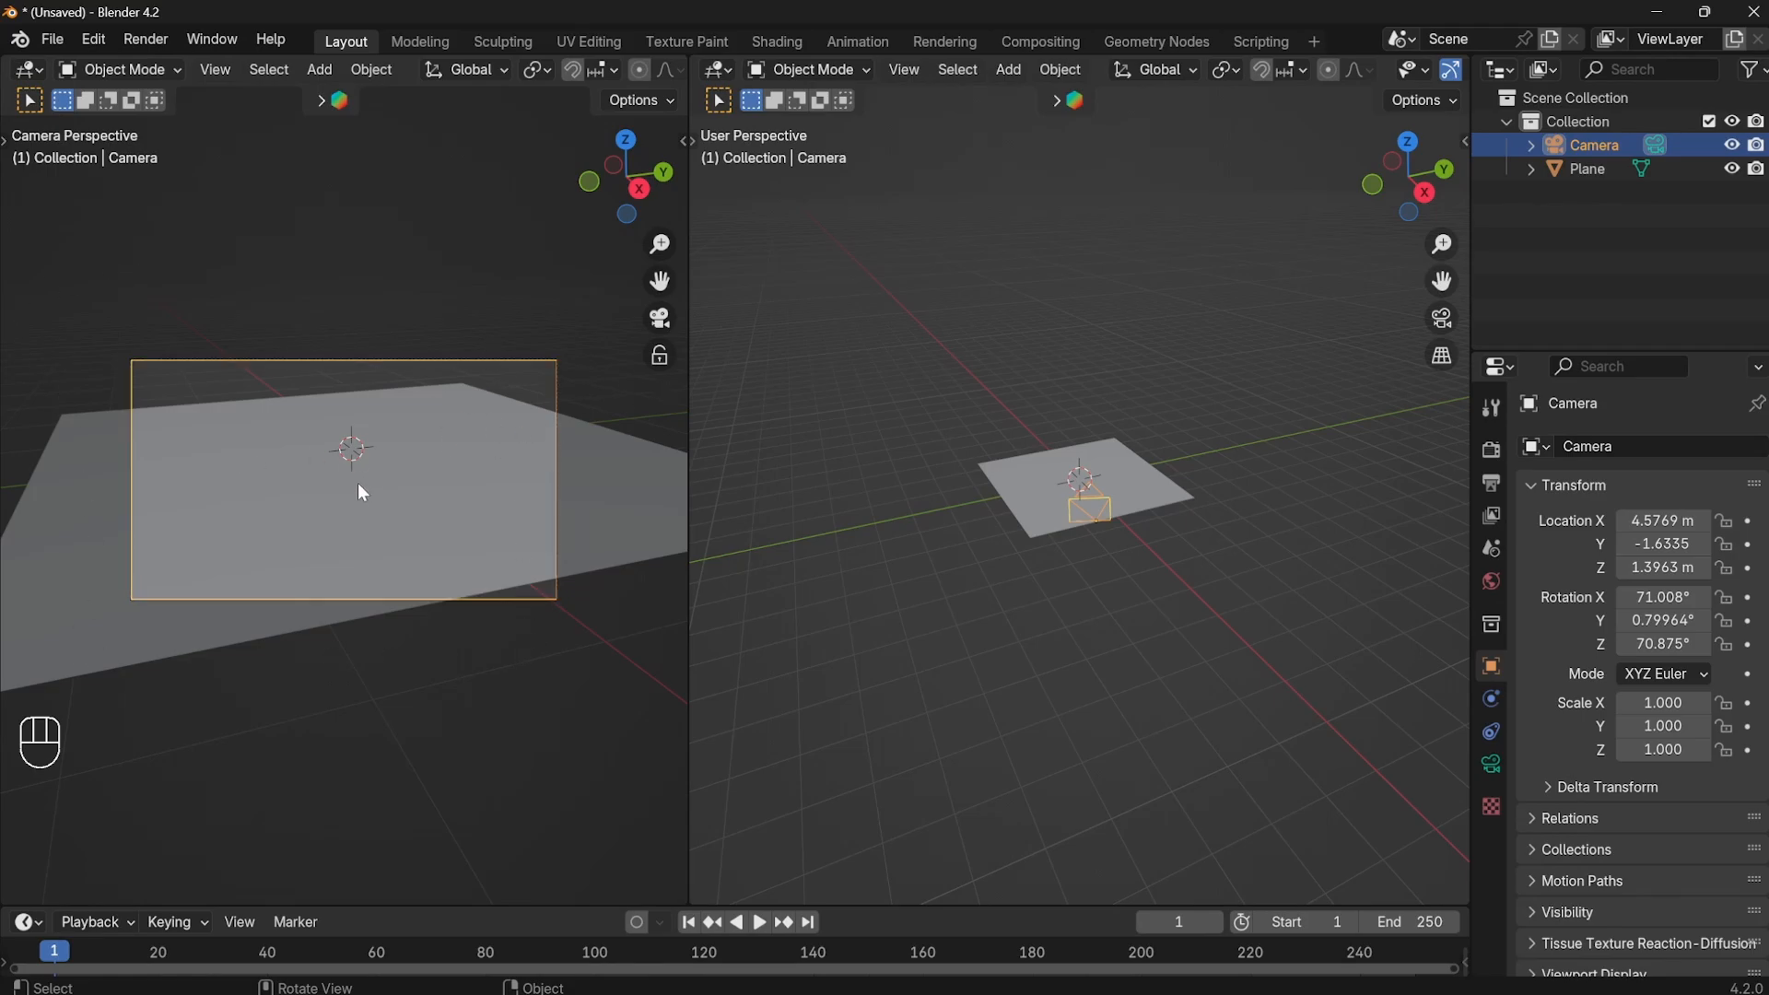
Shift the camera about 0.59 m left and 0.11 m down in its view, and back about 0.35 m along its local Z.
key("g")
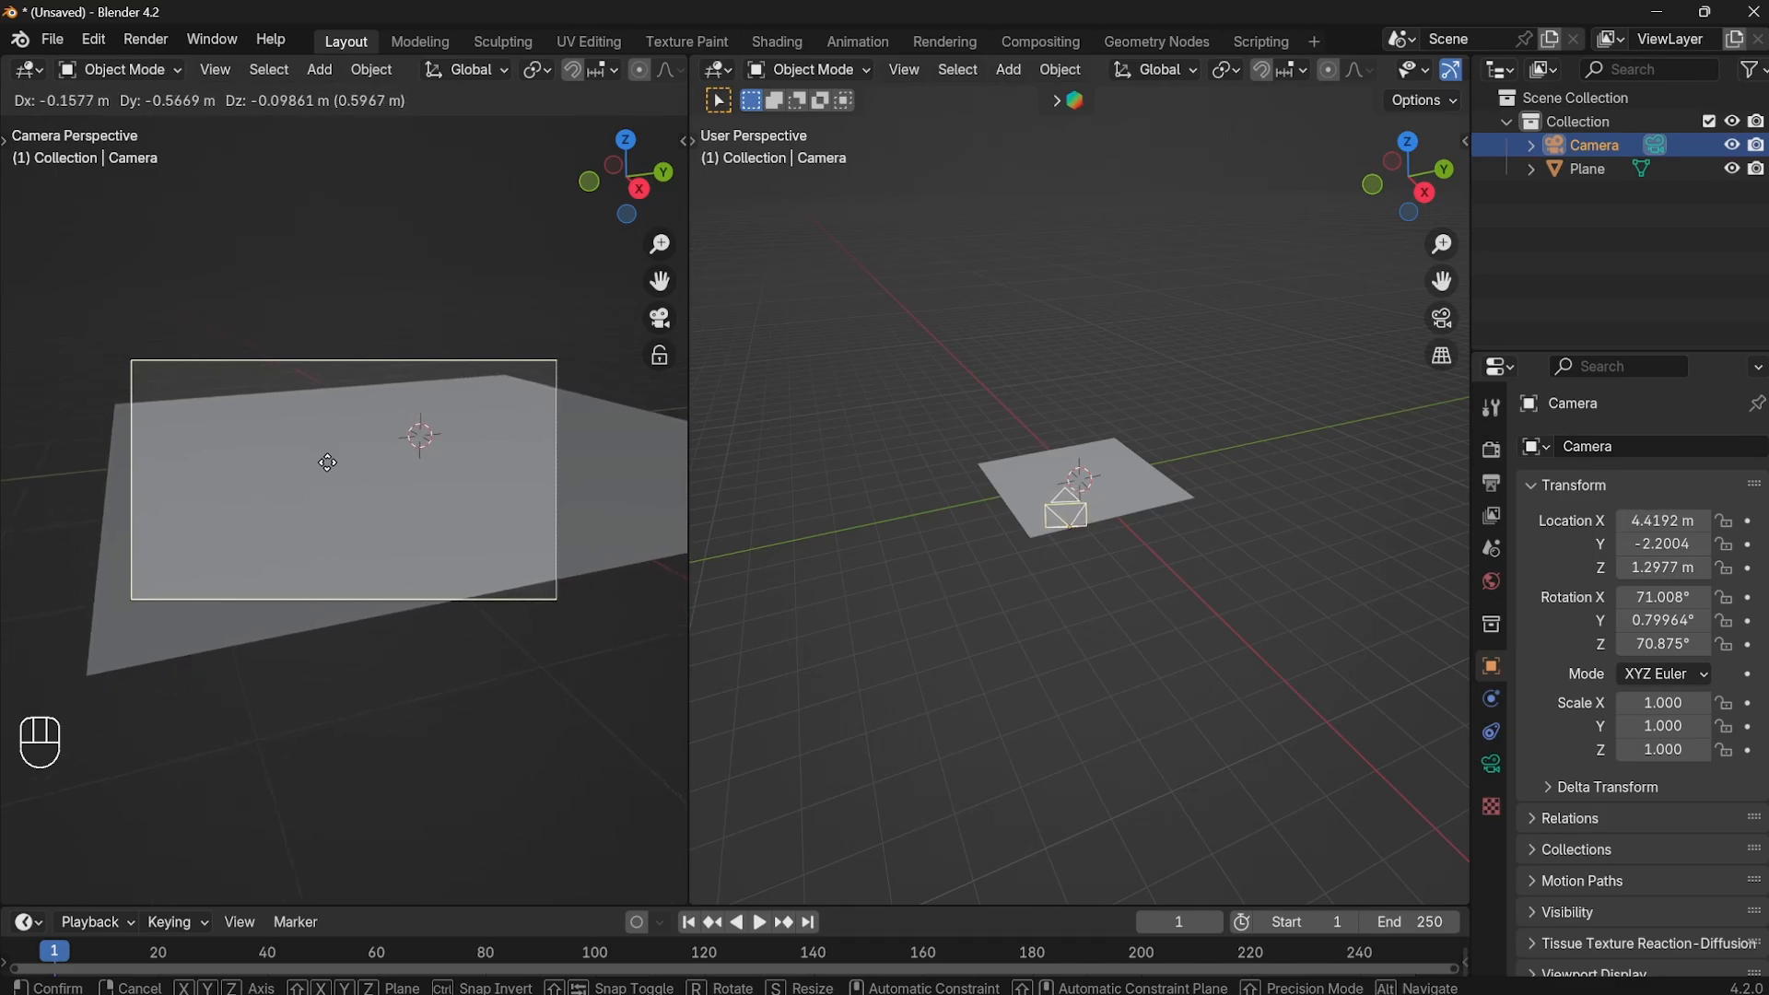
left_click(328, 462)
key("g")
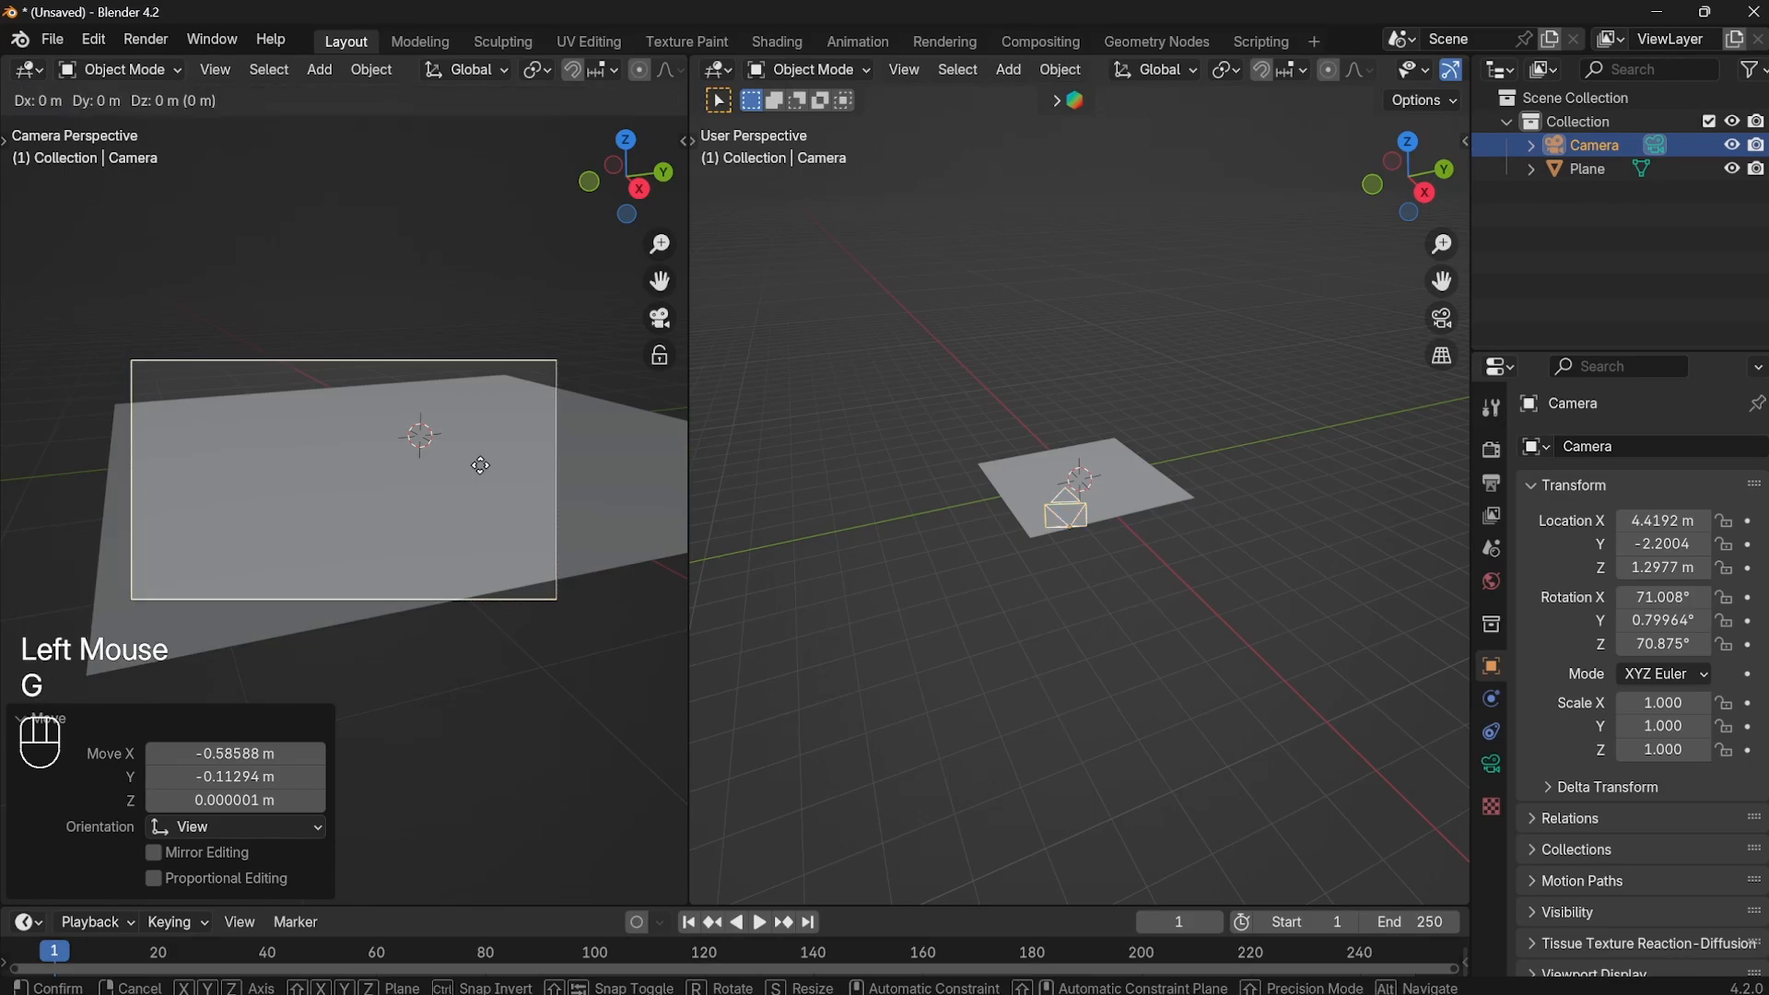
middle_click(480, 467)
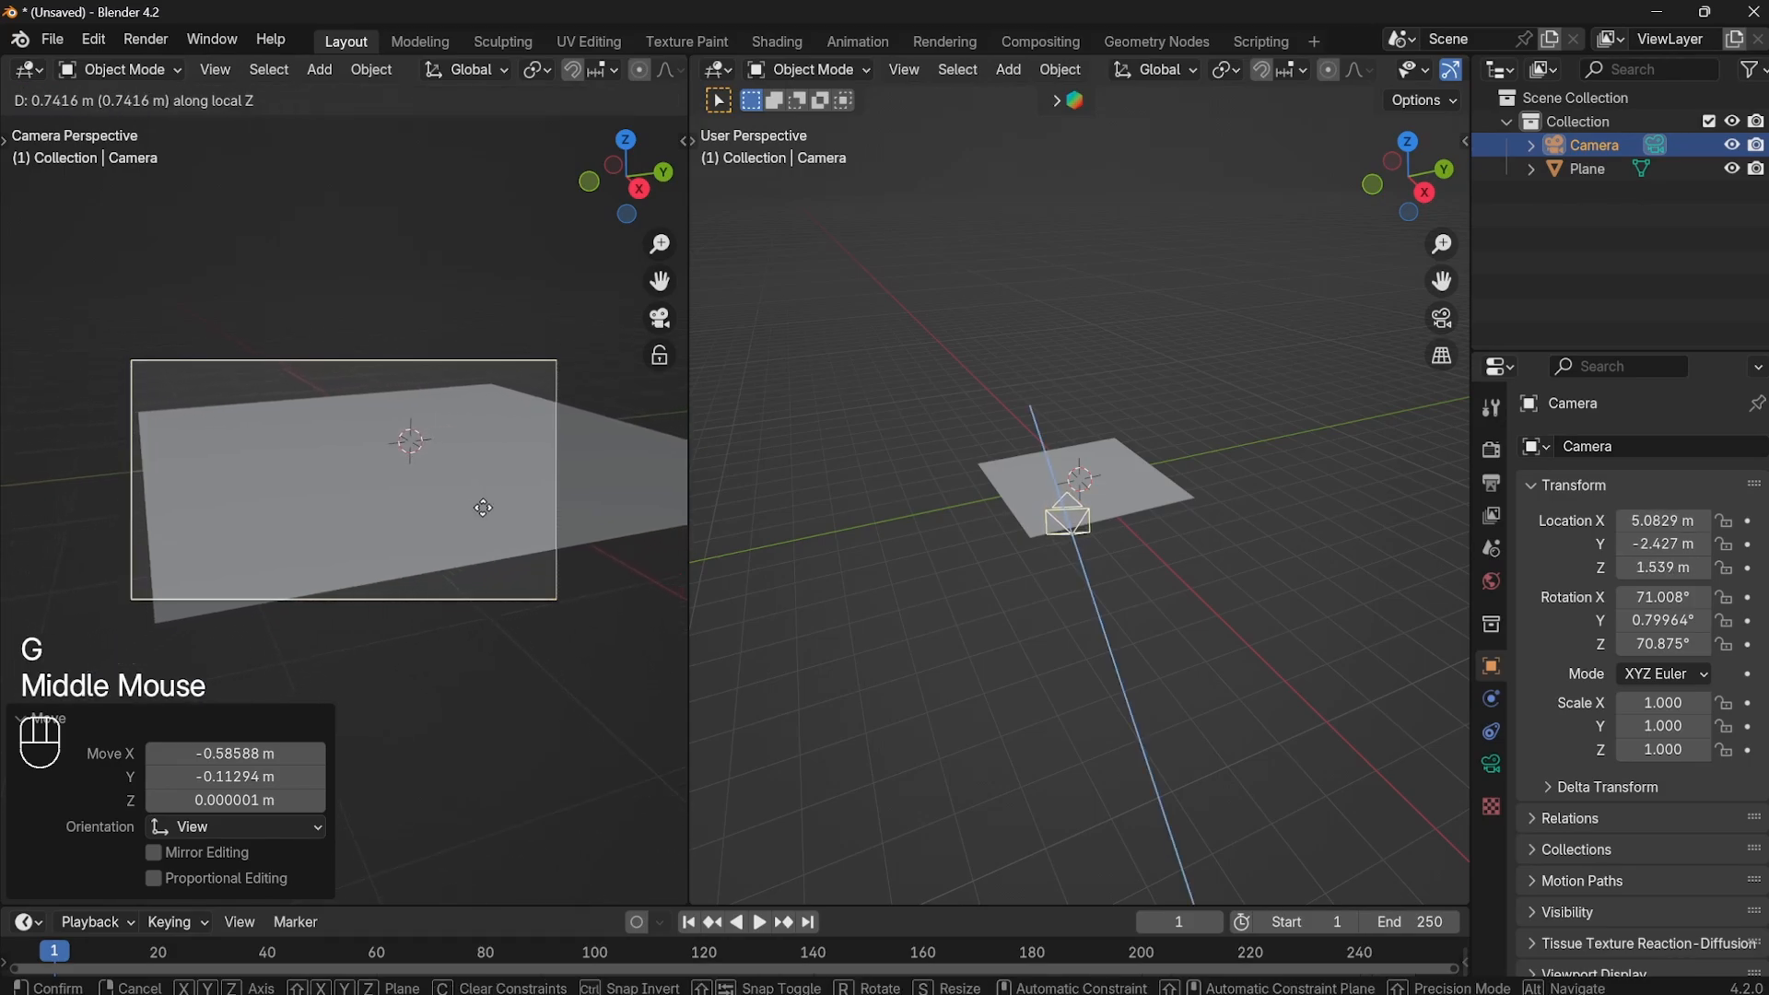
left_click(486, 503)
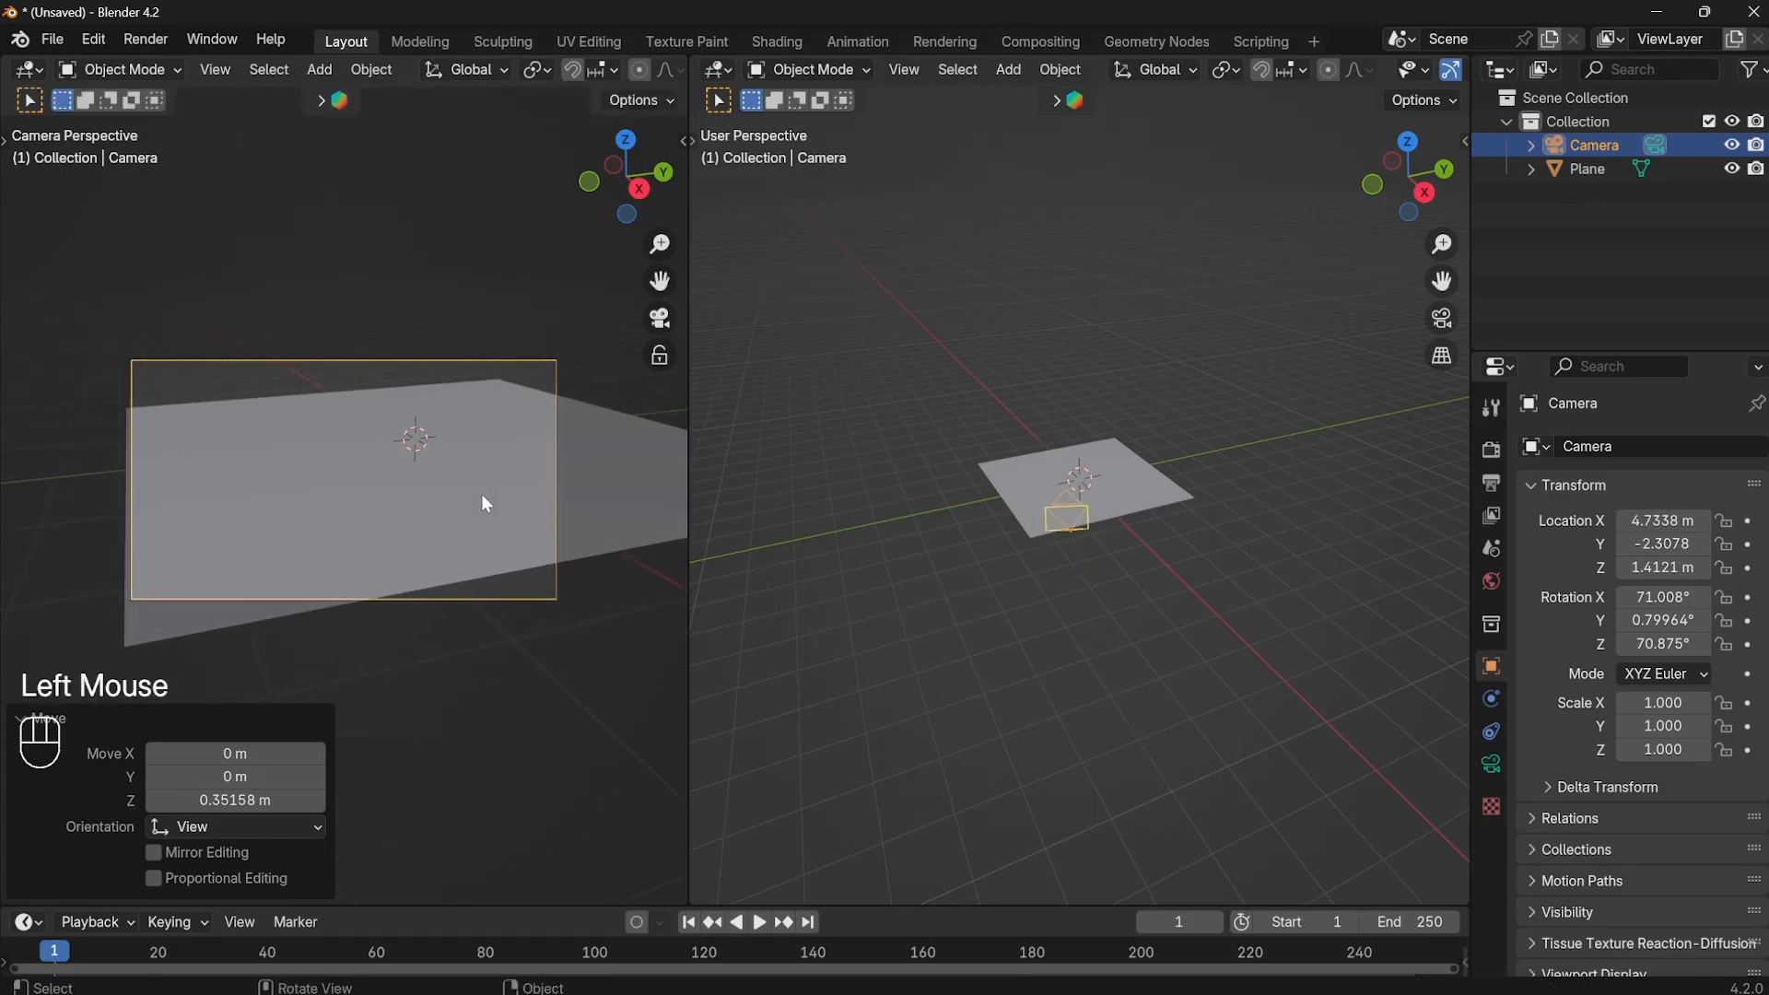
Set the camera's focal length to 75 mm.
left_click(1491, 452)
left_click(1491, 764)
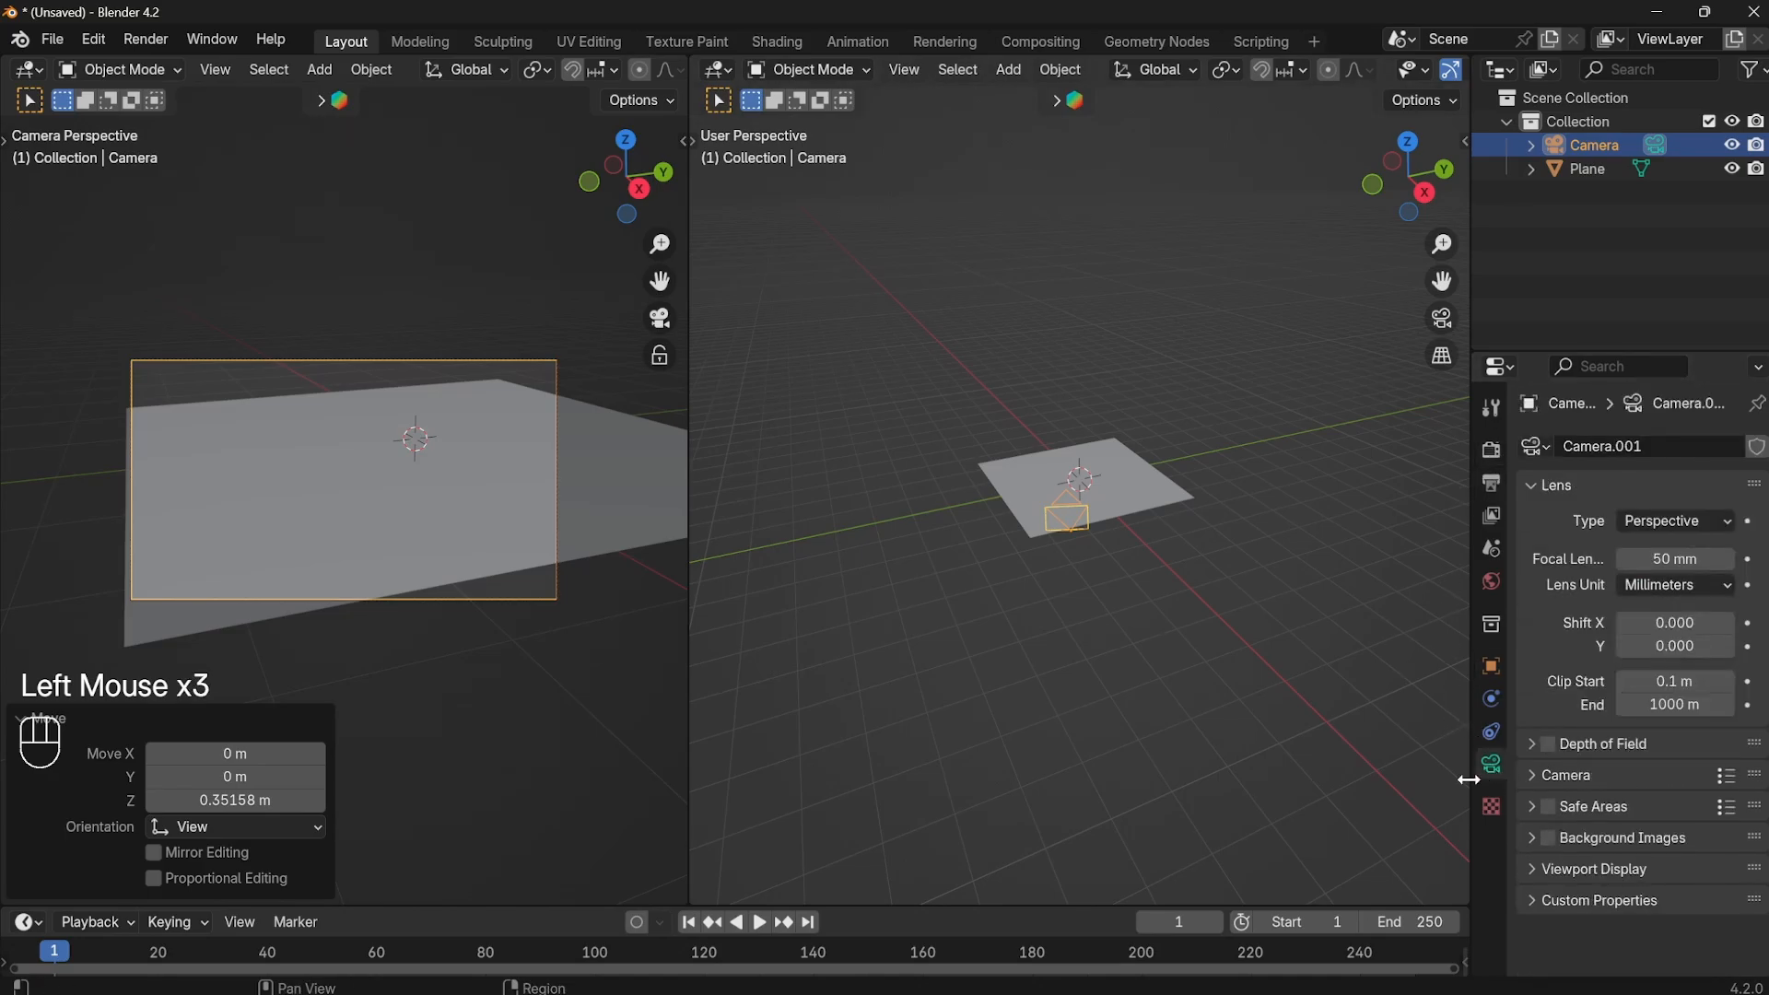
left_click(1686, 558)
type("75")
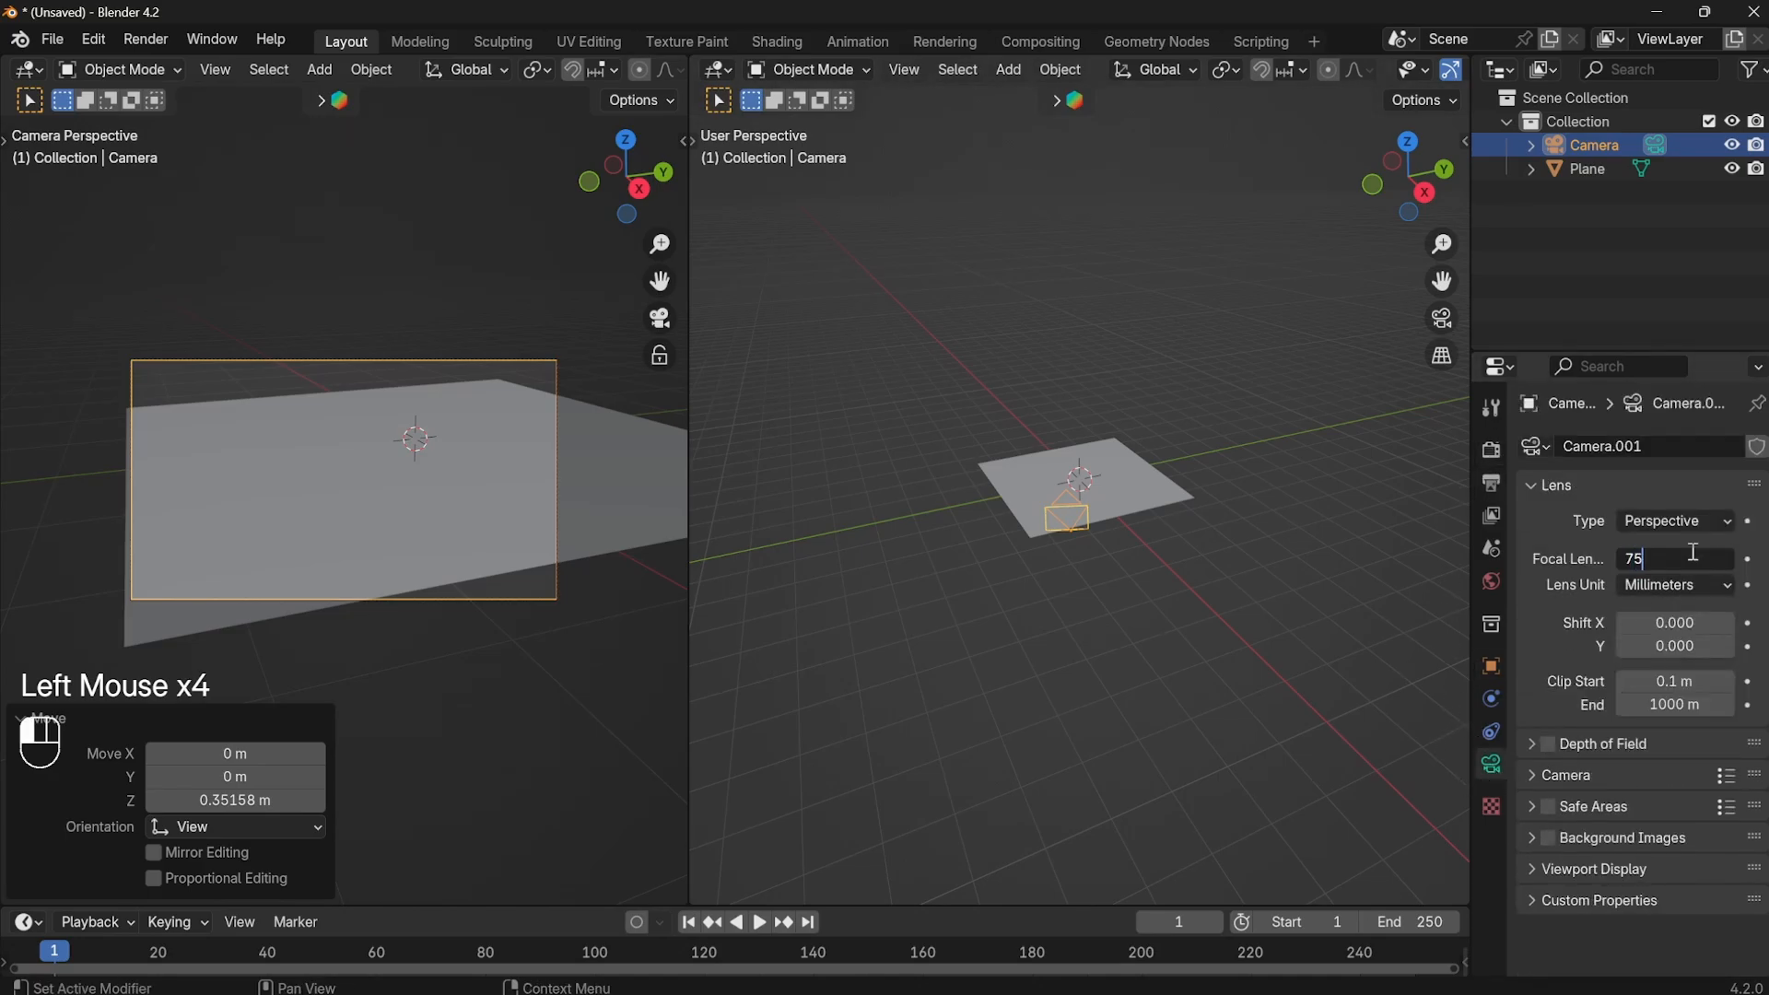
type("0")
key("BackSpace")
key("Return")
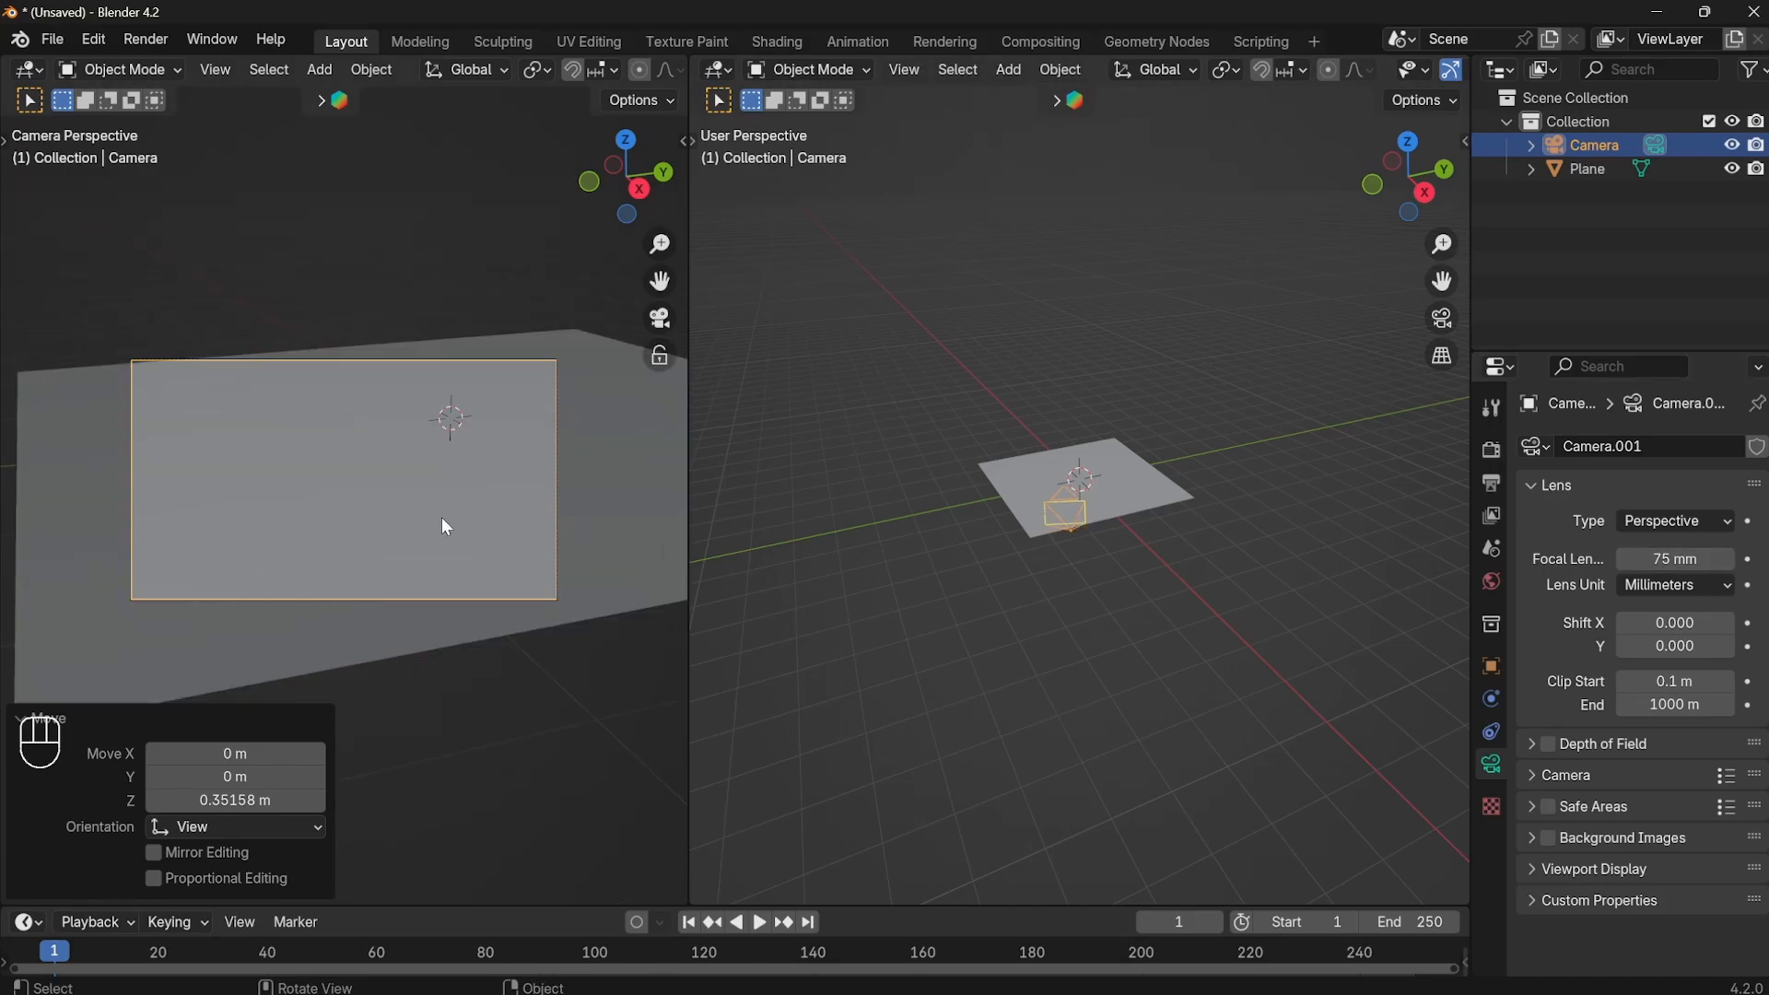
Move the camera back about 2.9 m along its local Z, and about 0.48 m right and 0.18 m up in its view.
key("g")
middle_click(445, 527)
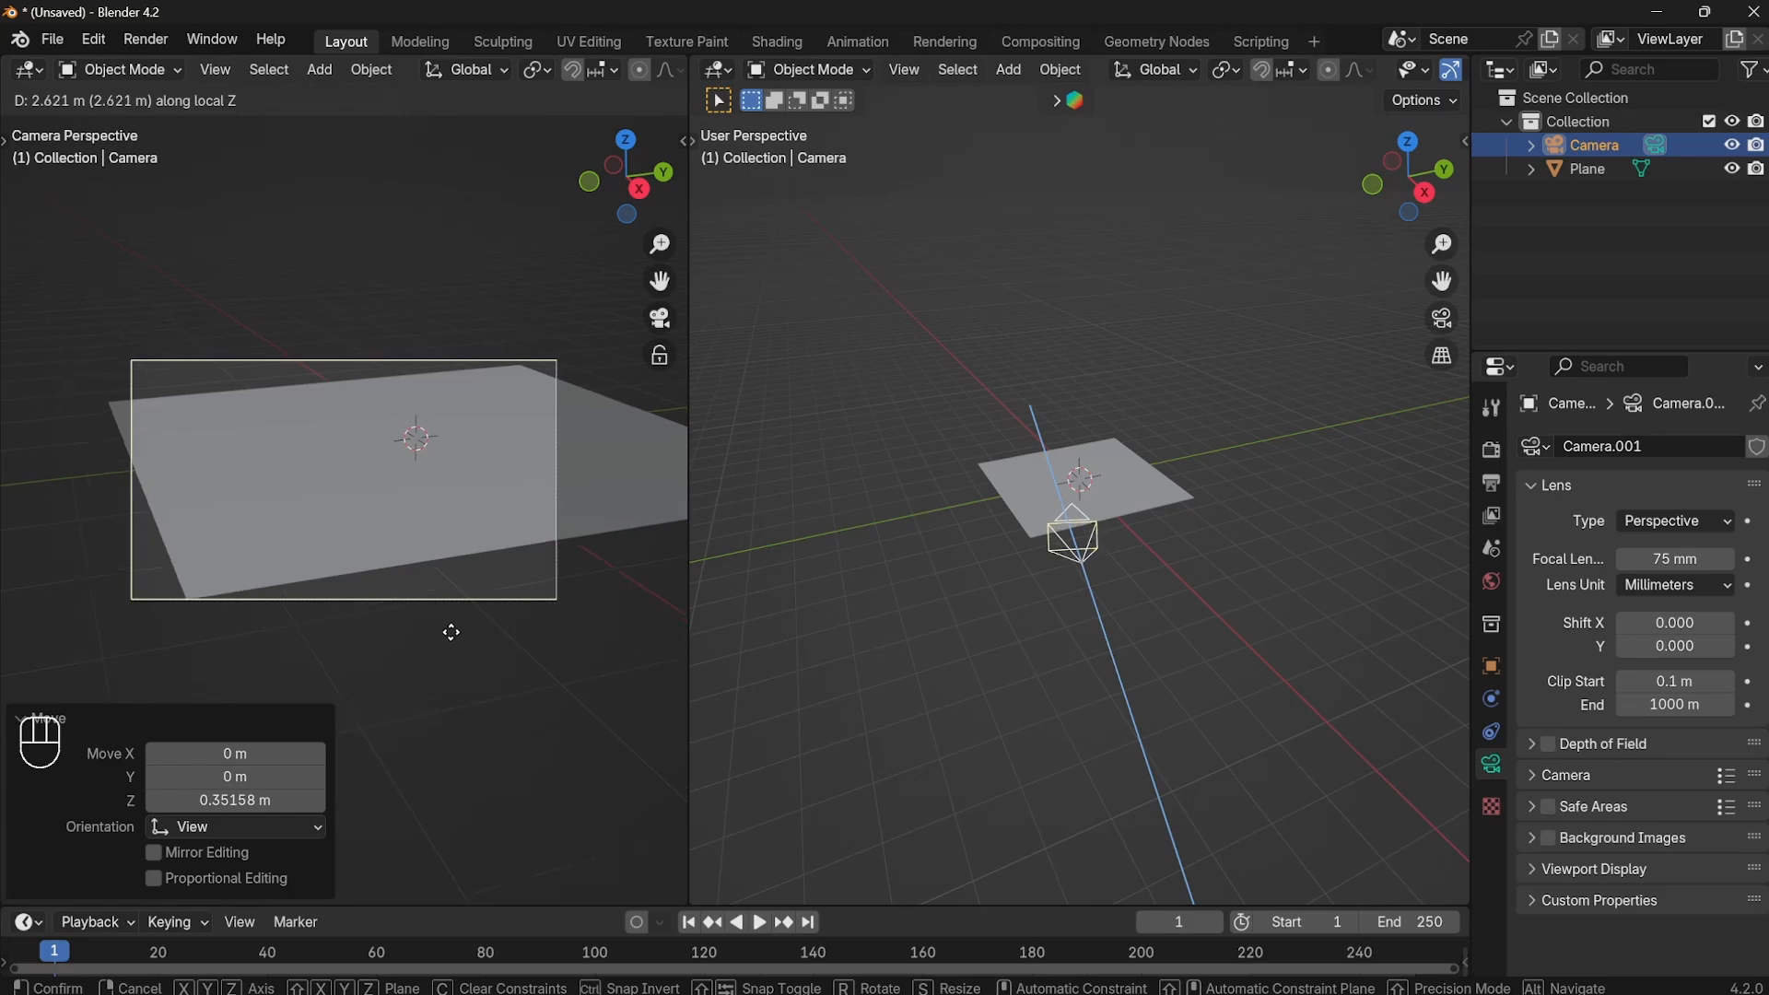
left_click(477, 640)
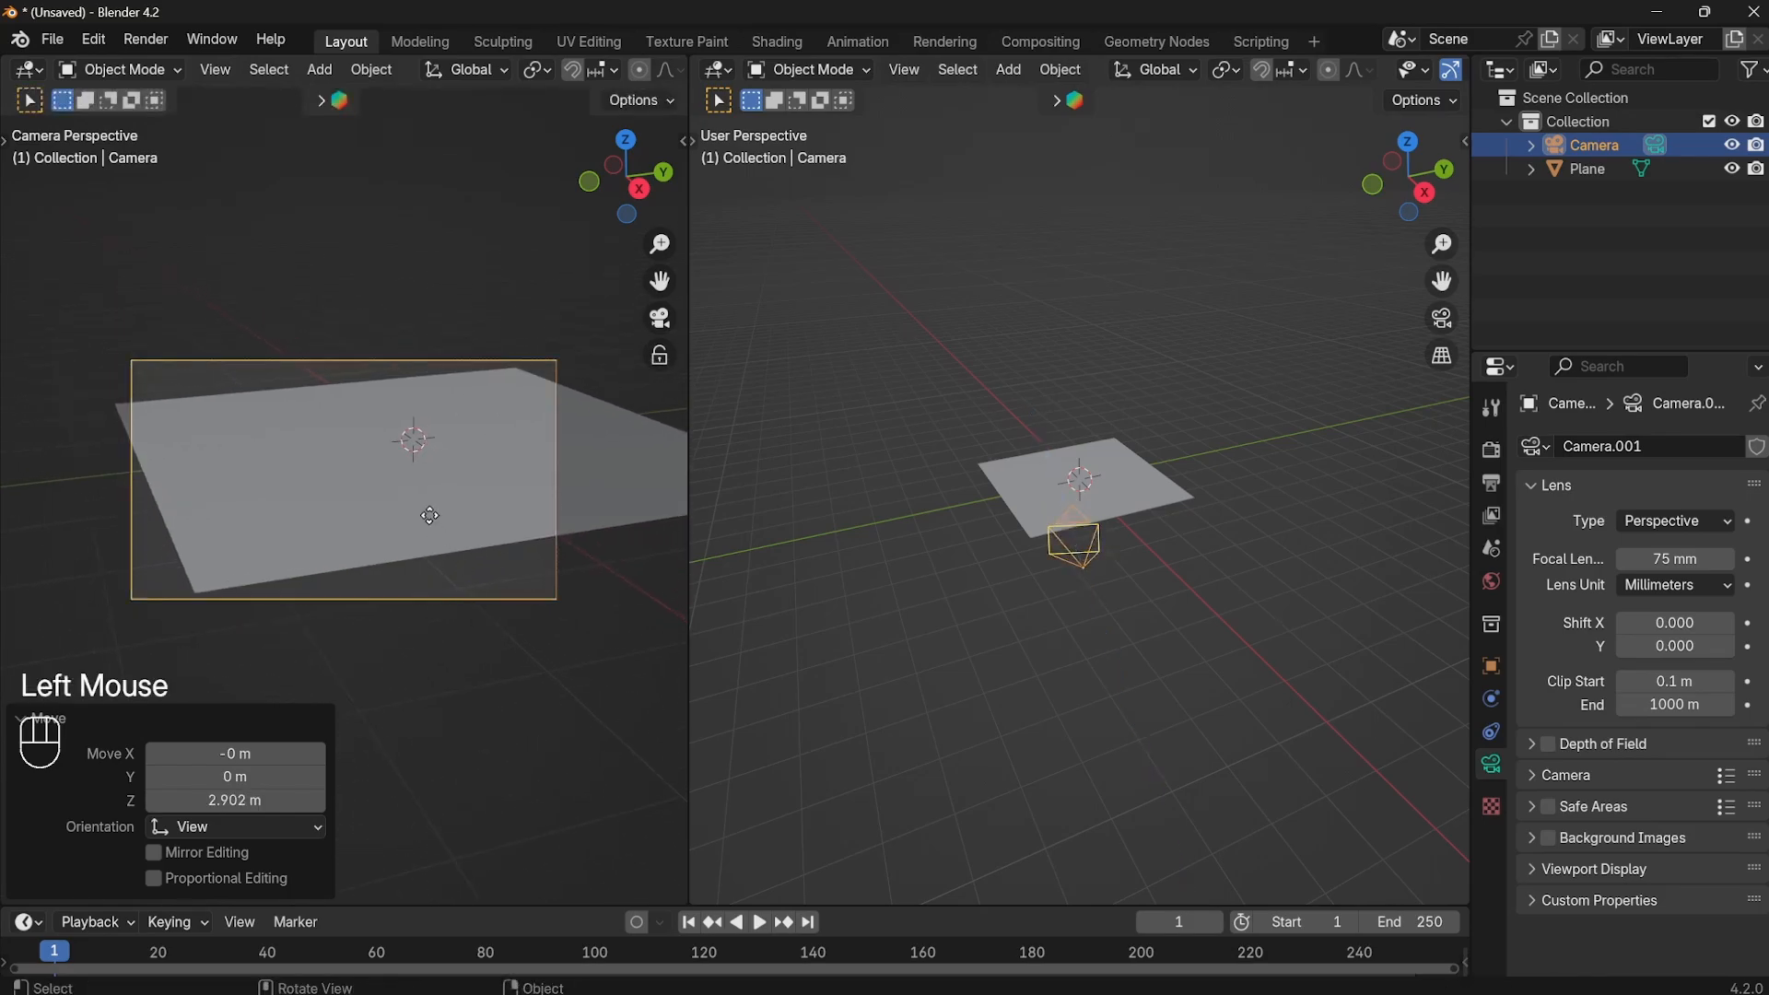
key("g")
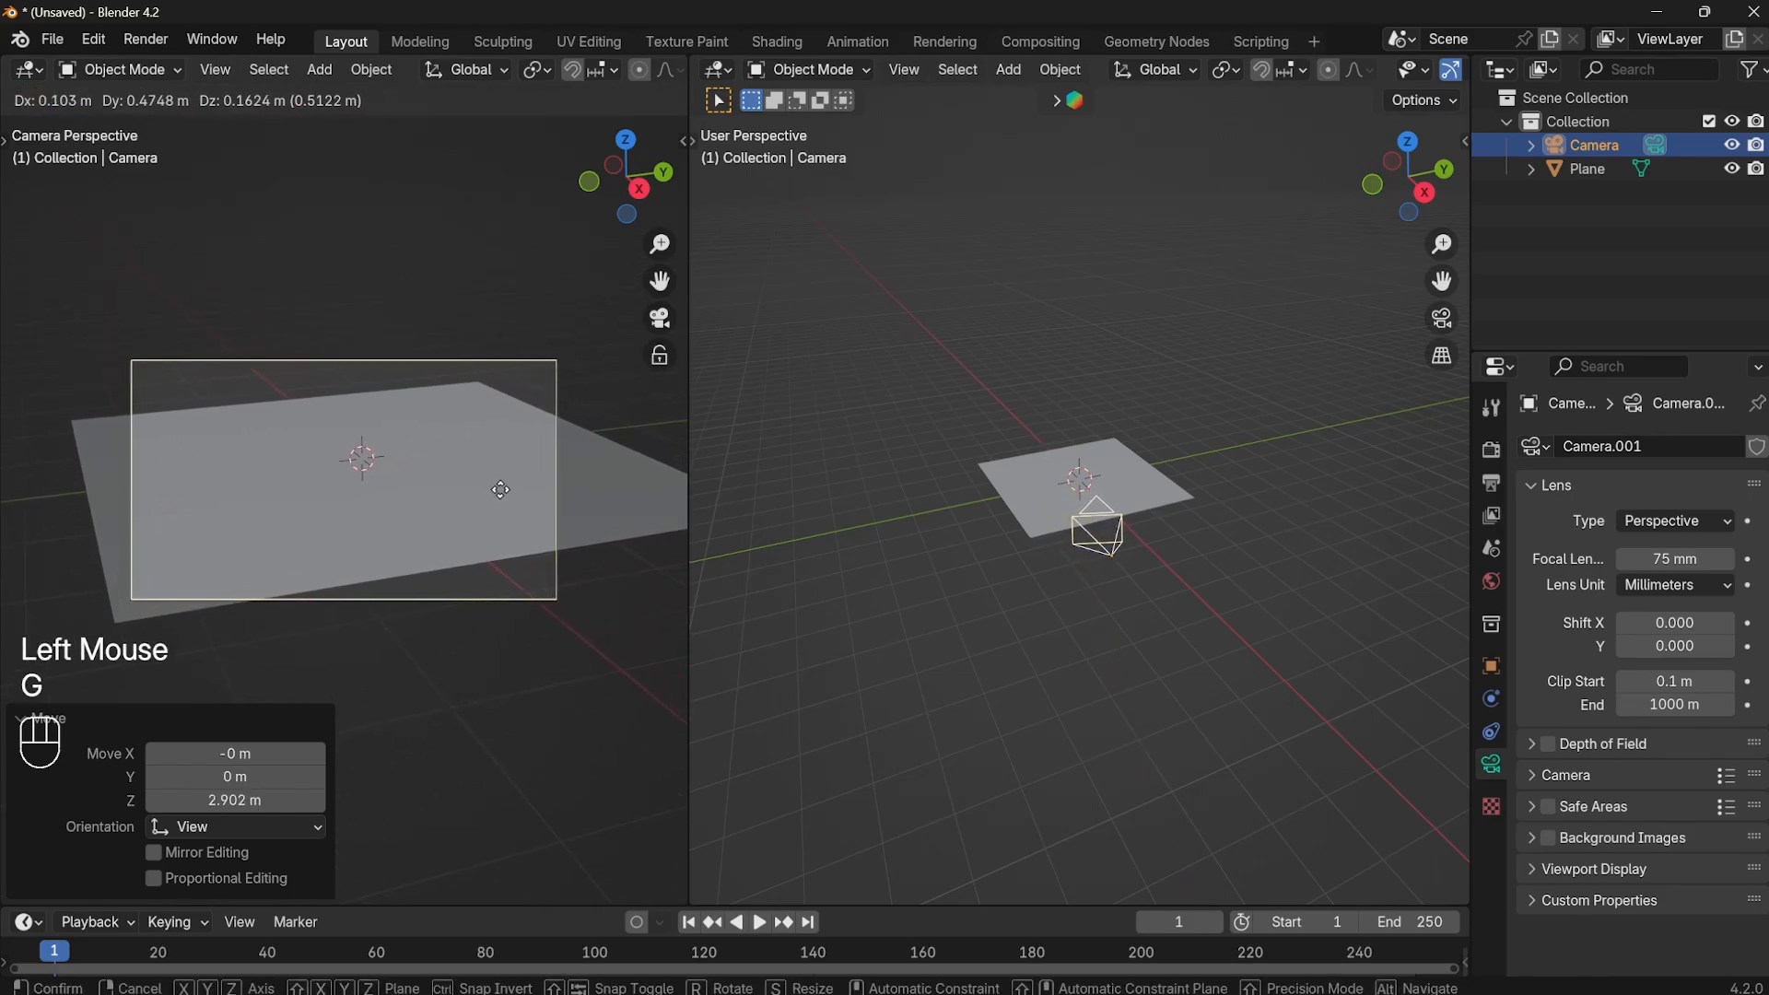
left_click(497, 489)
Define a render region enclosing the entire camera frame and deselect the camera.
scroll(264, 487, "up", 2)
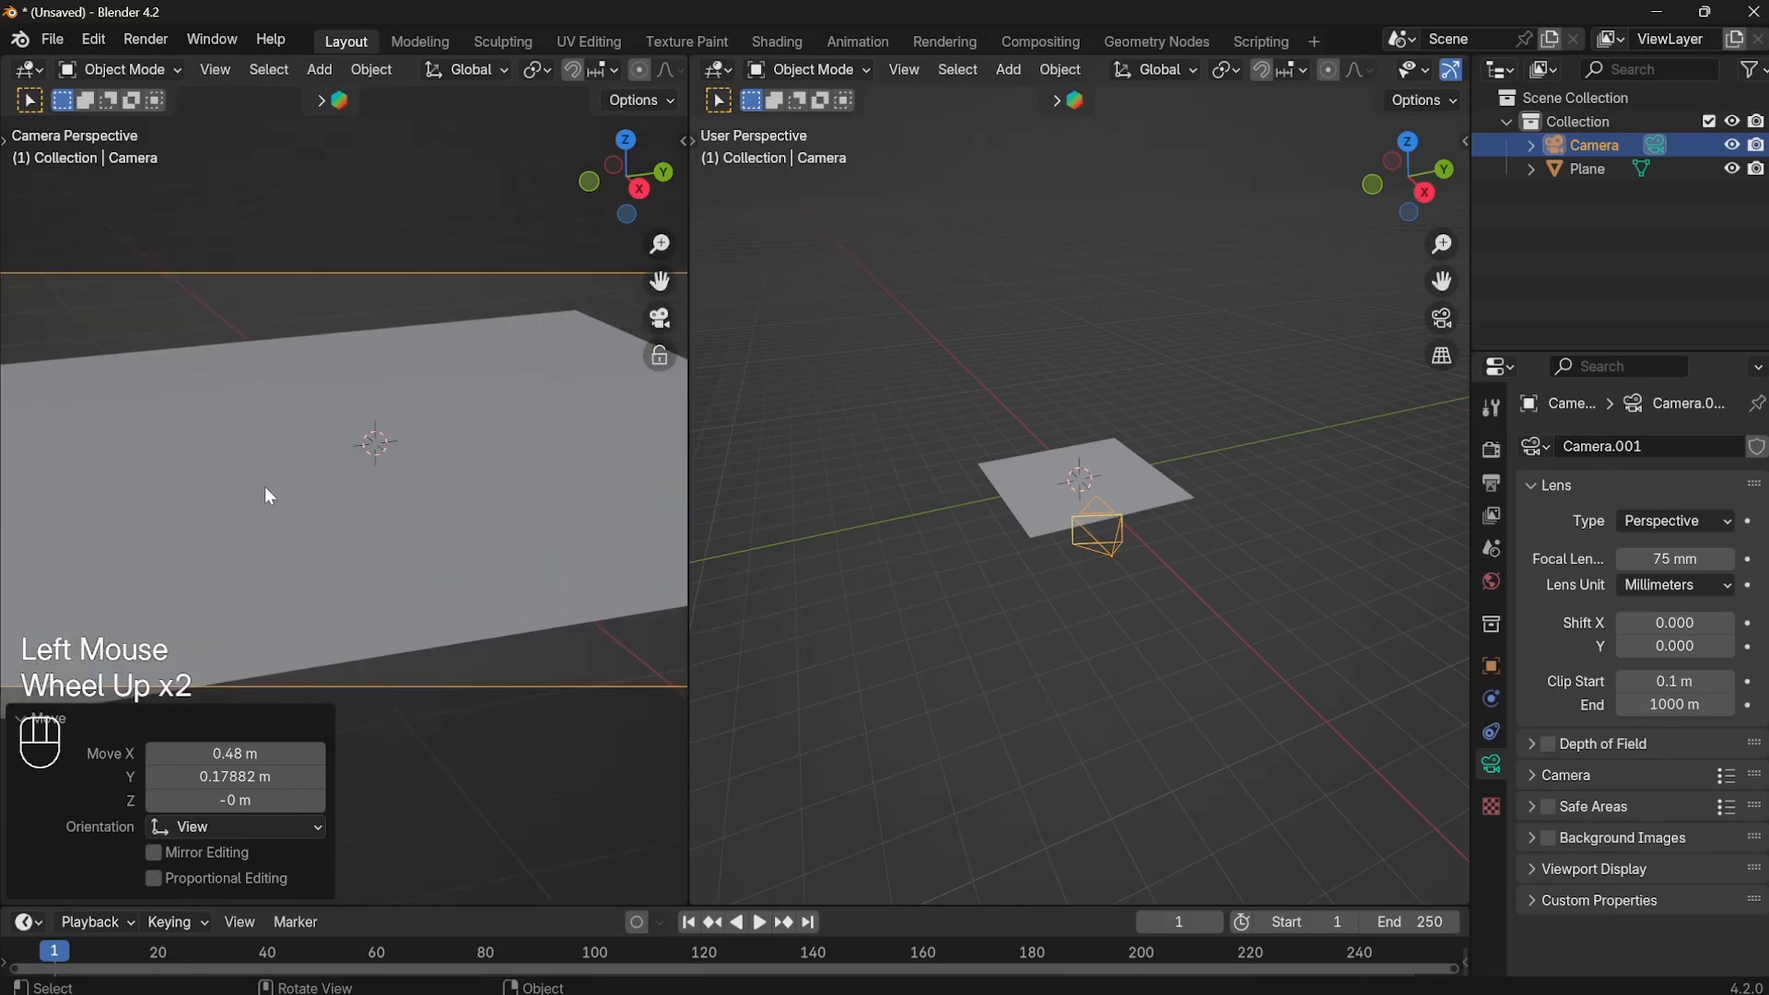
scroll(348, 505, "down", 1)
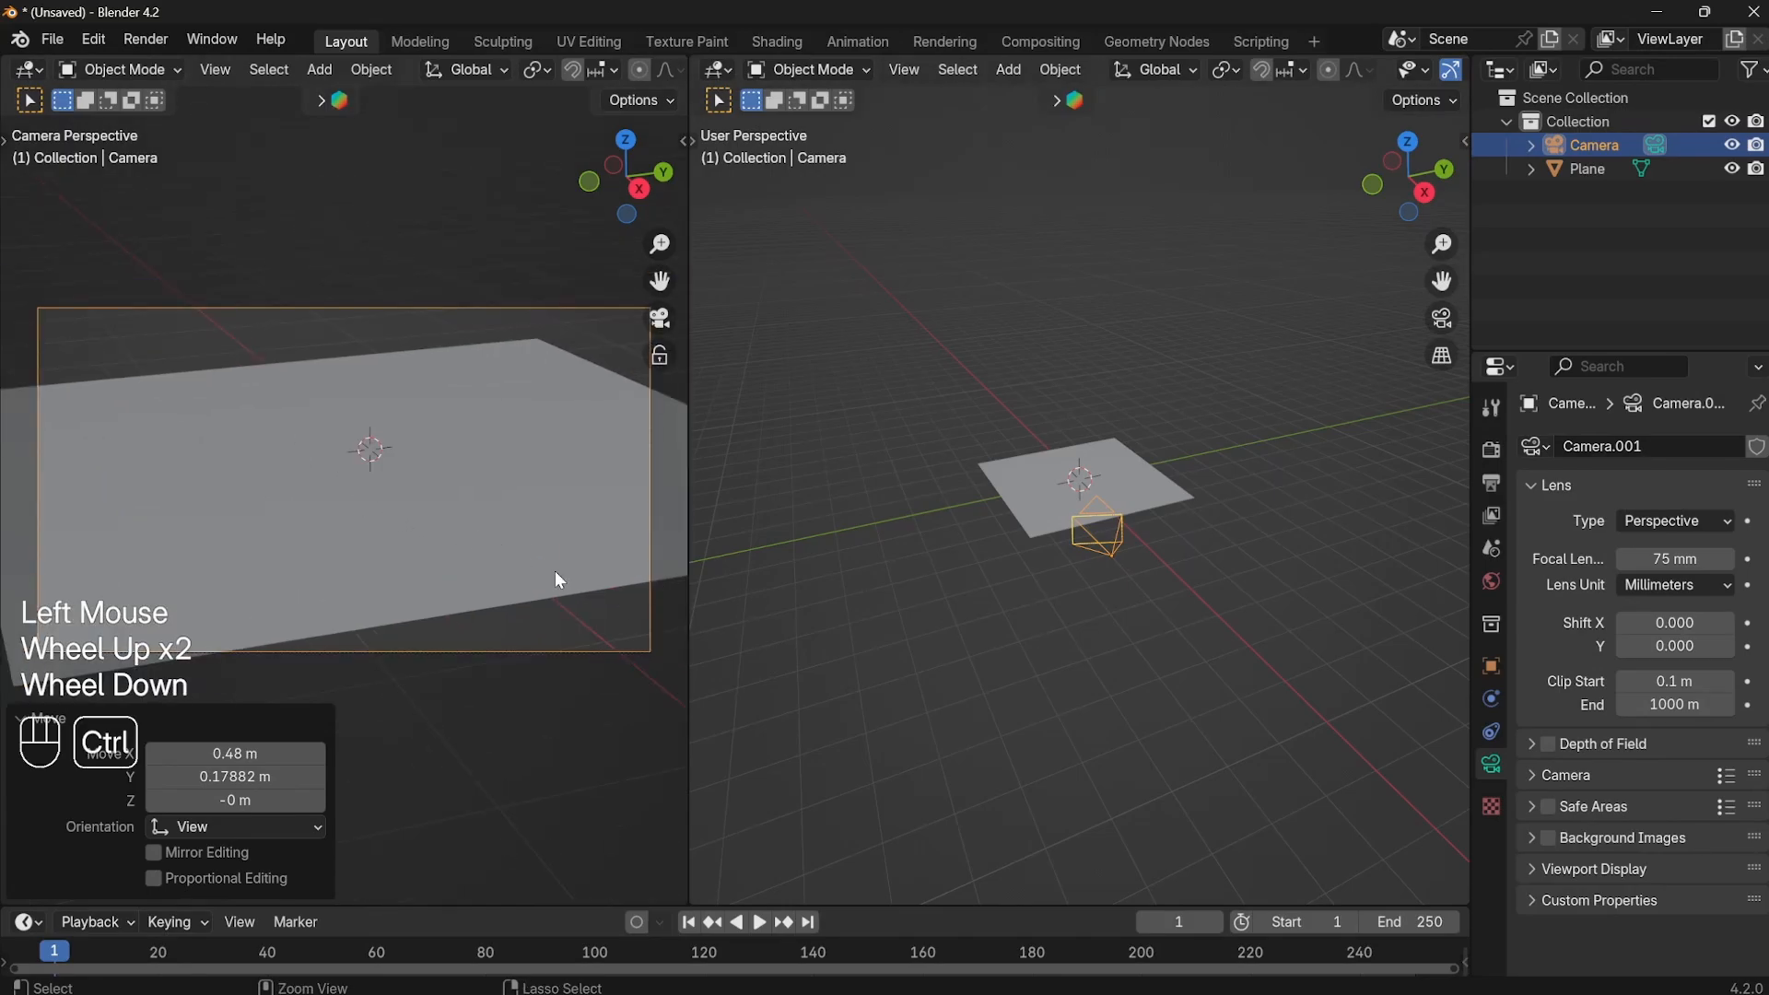
key("ctrl+b")
left_click_drag(18, 278, 666, 673)
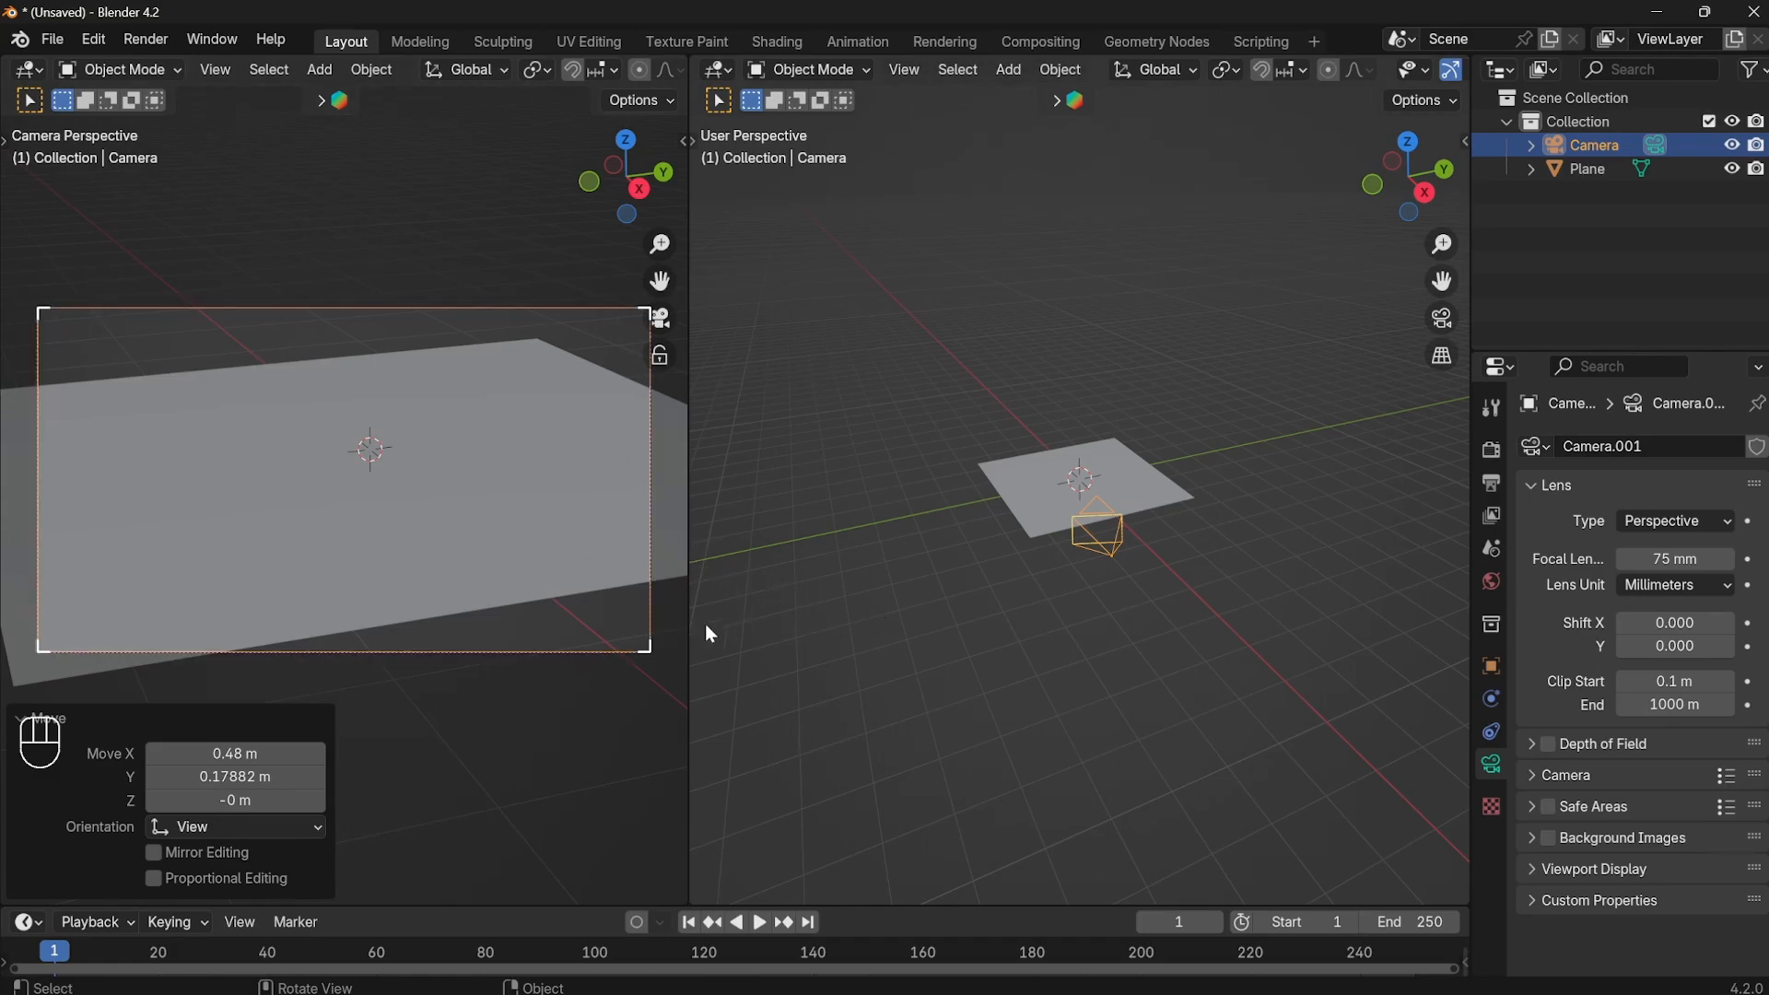
left_click(345, 252)
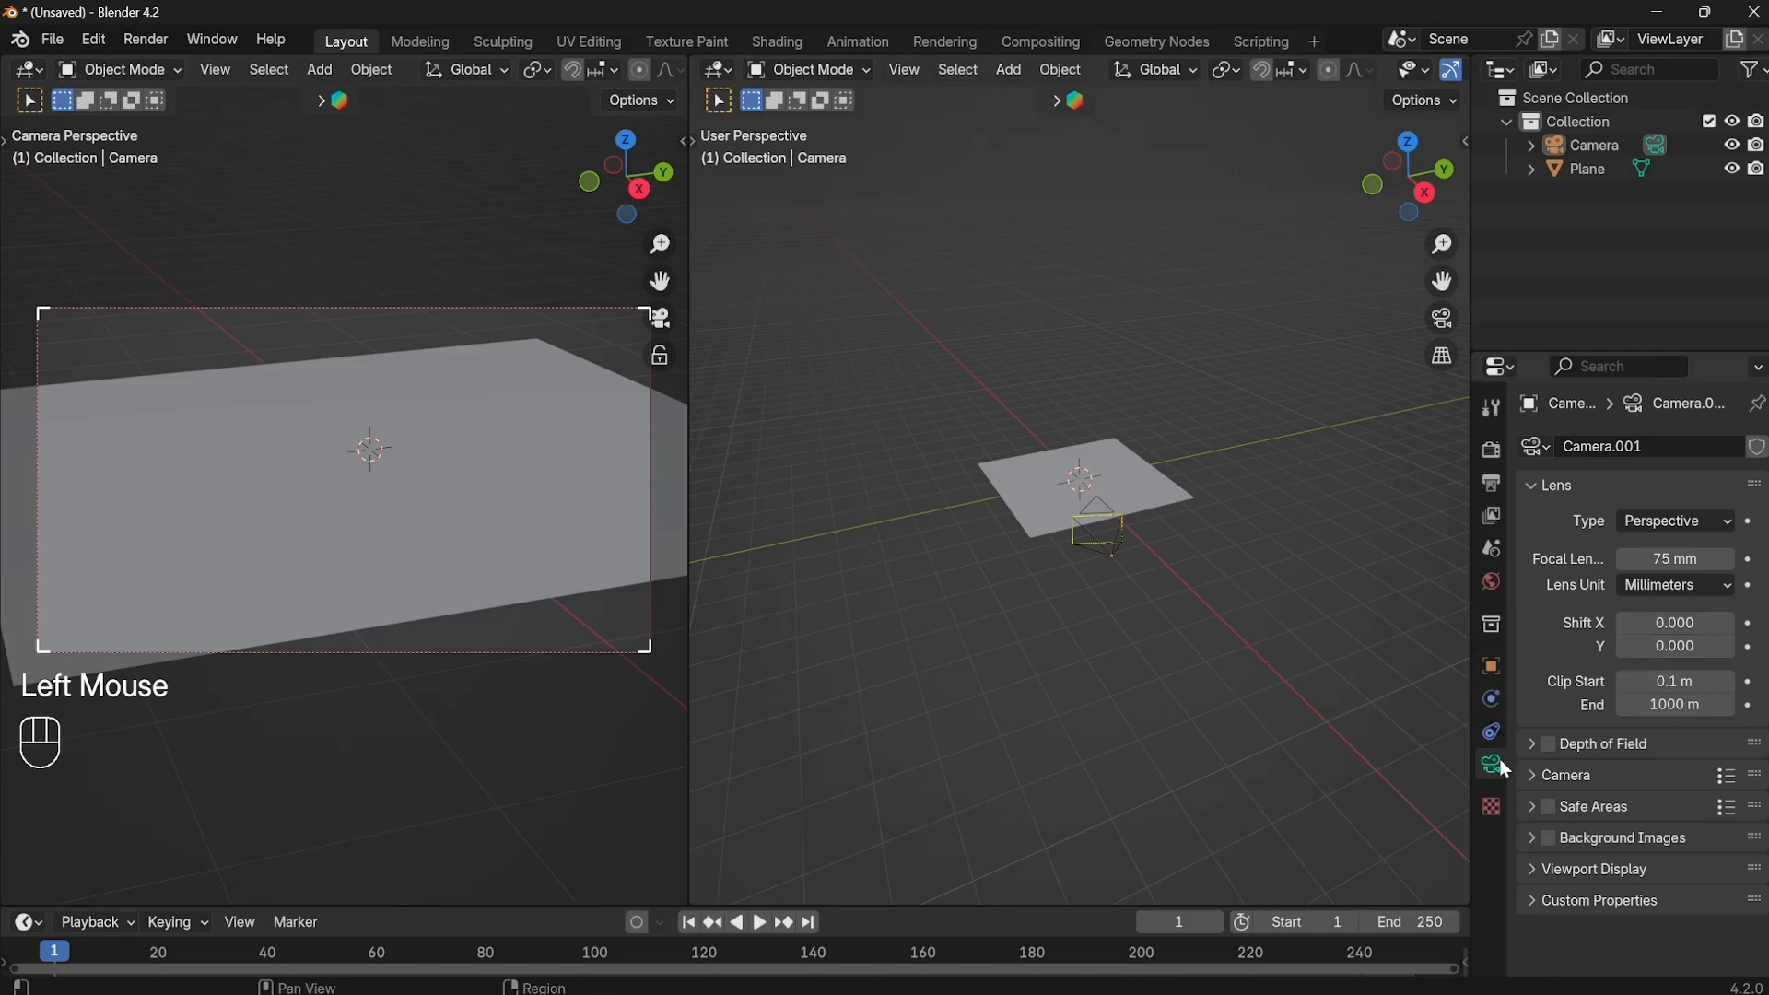
Add a new particle system to the plane.
left_click(1140, 465)
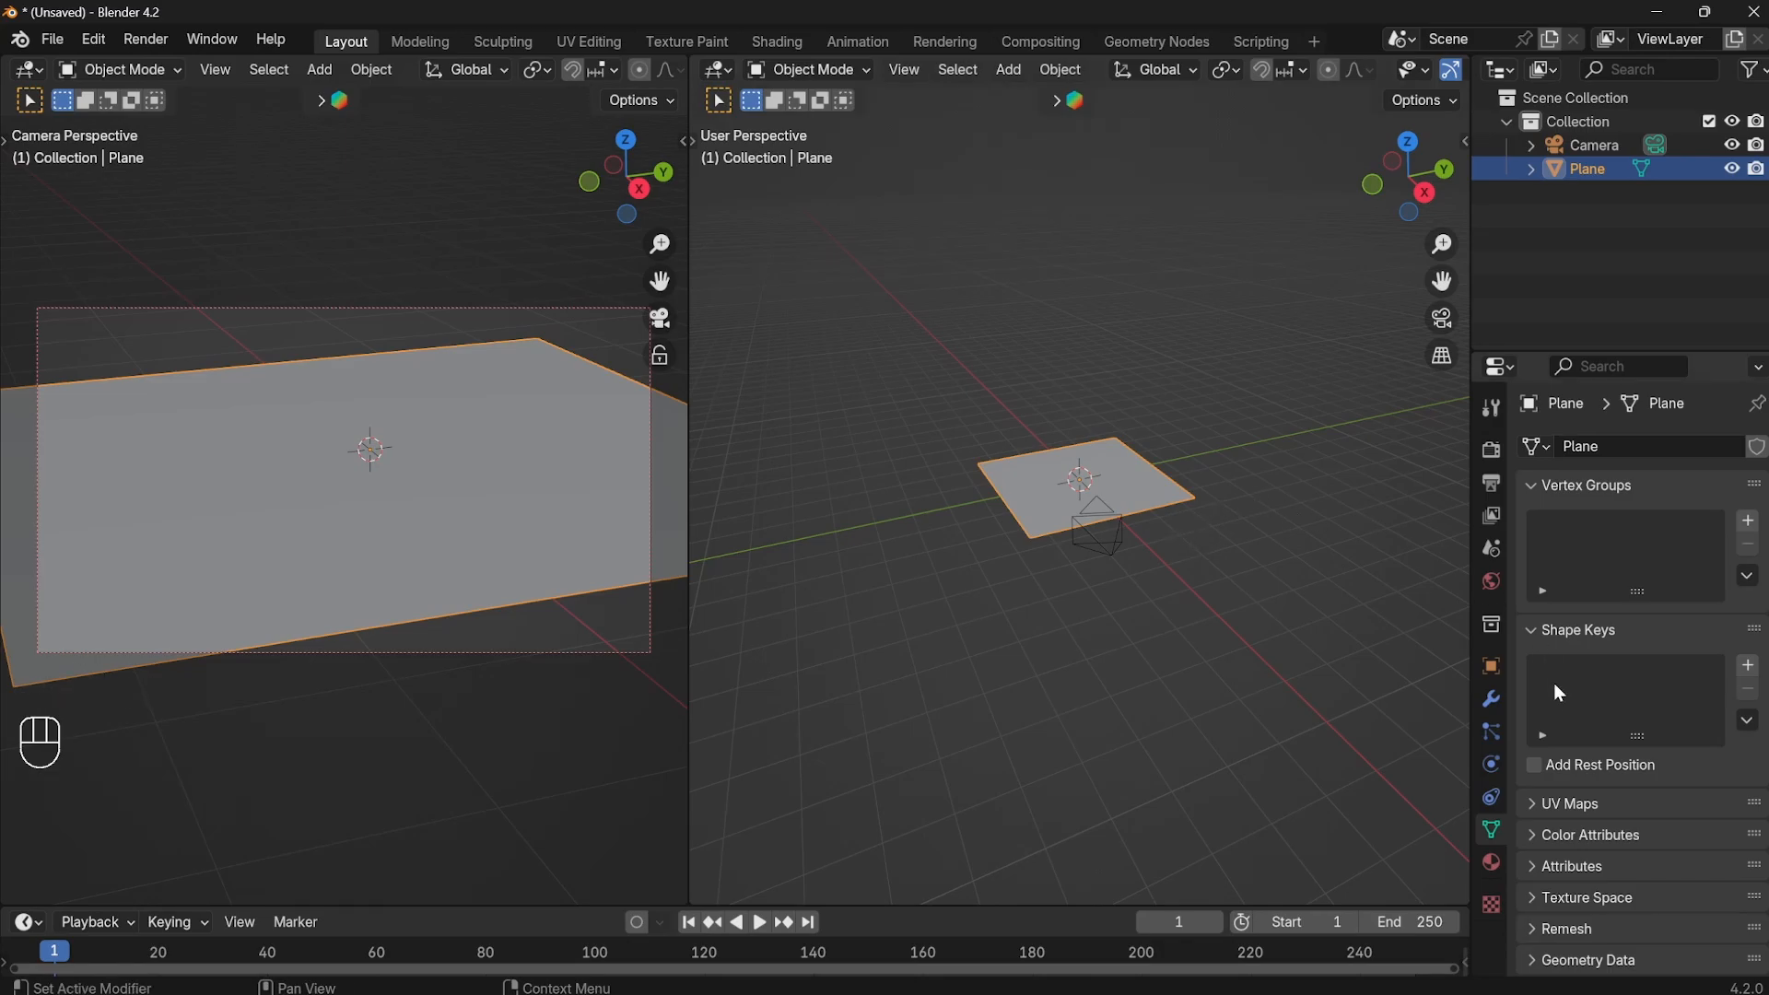
left_click(1492, 732)
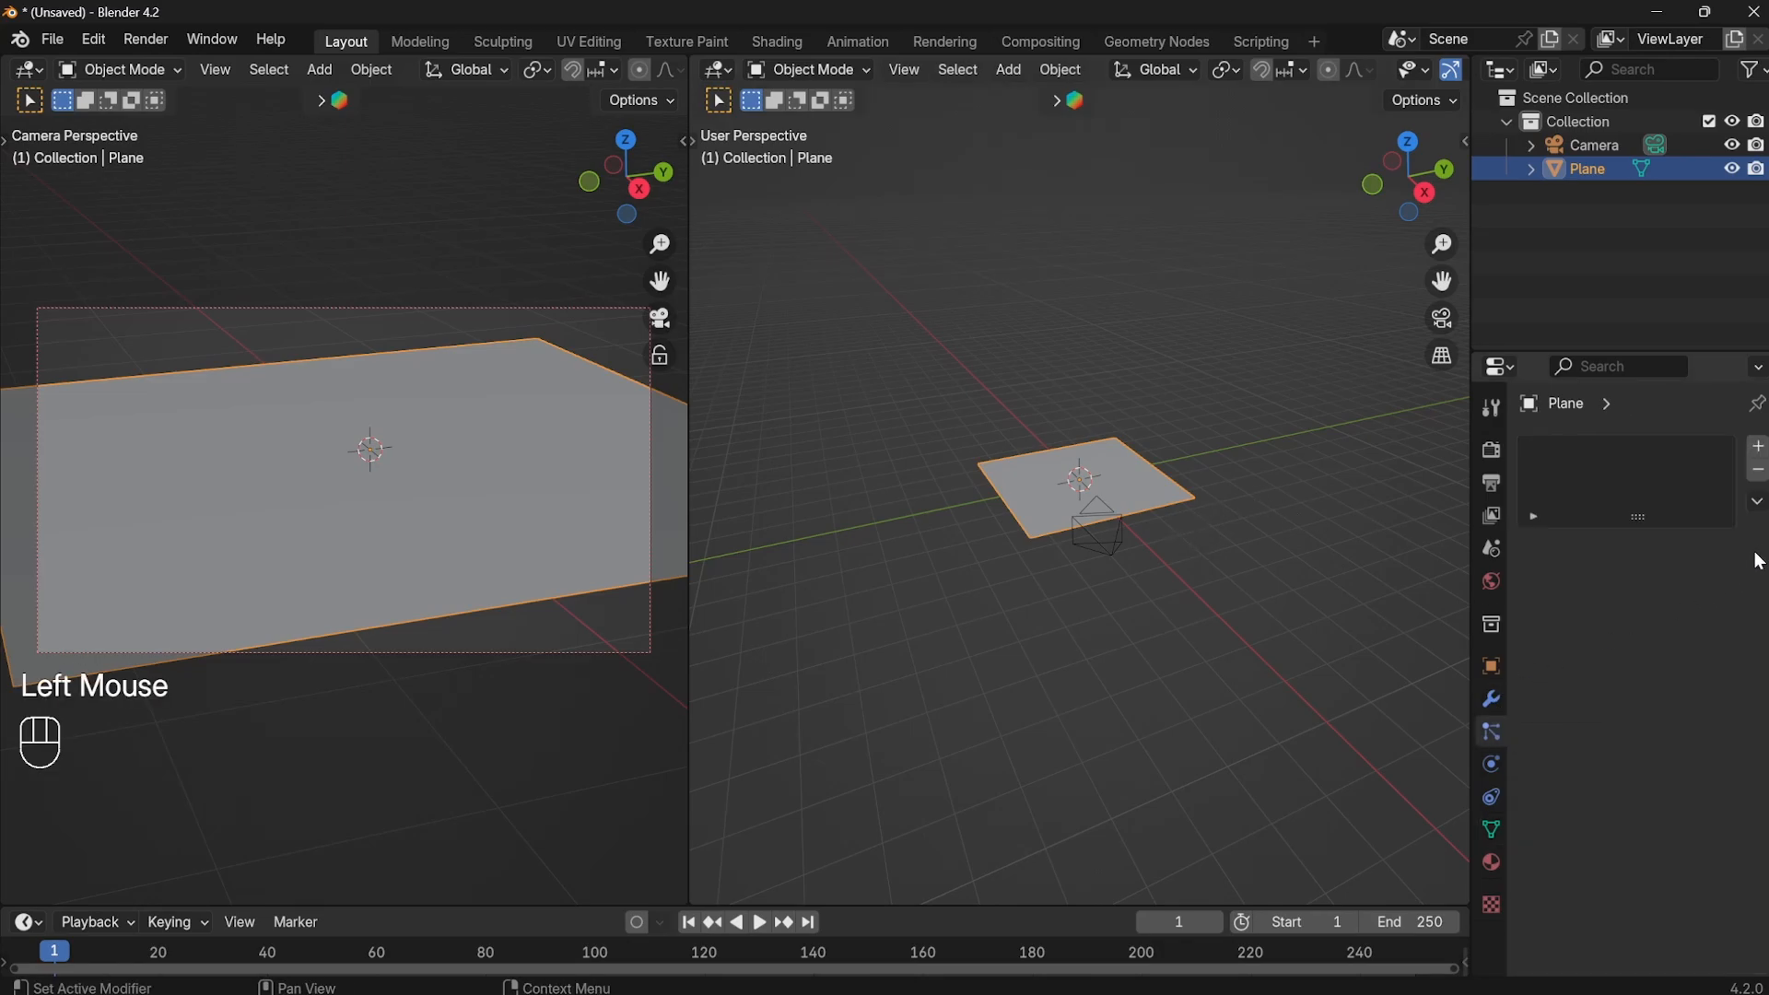
left_click(1759, 446)
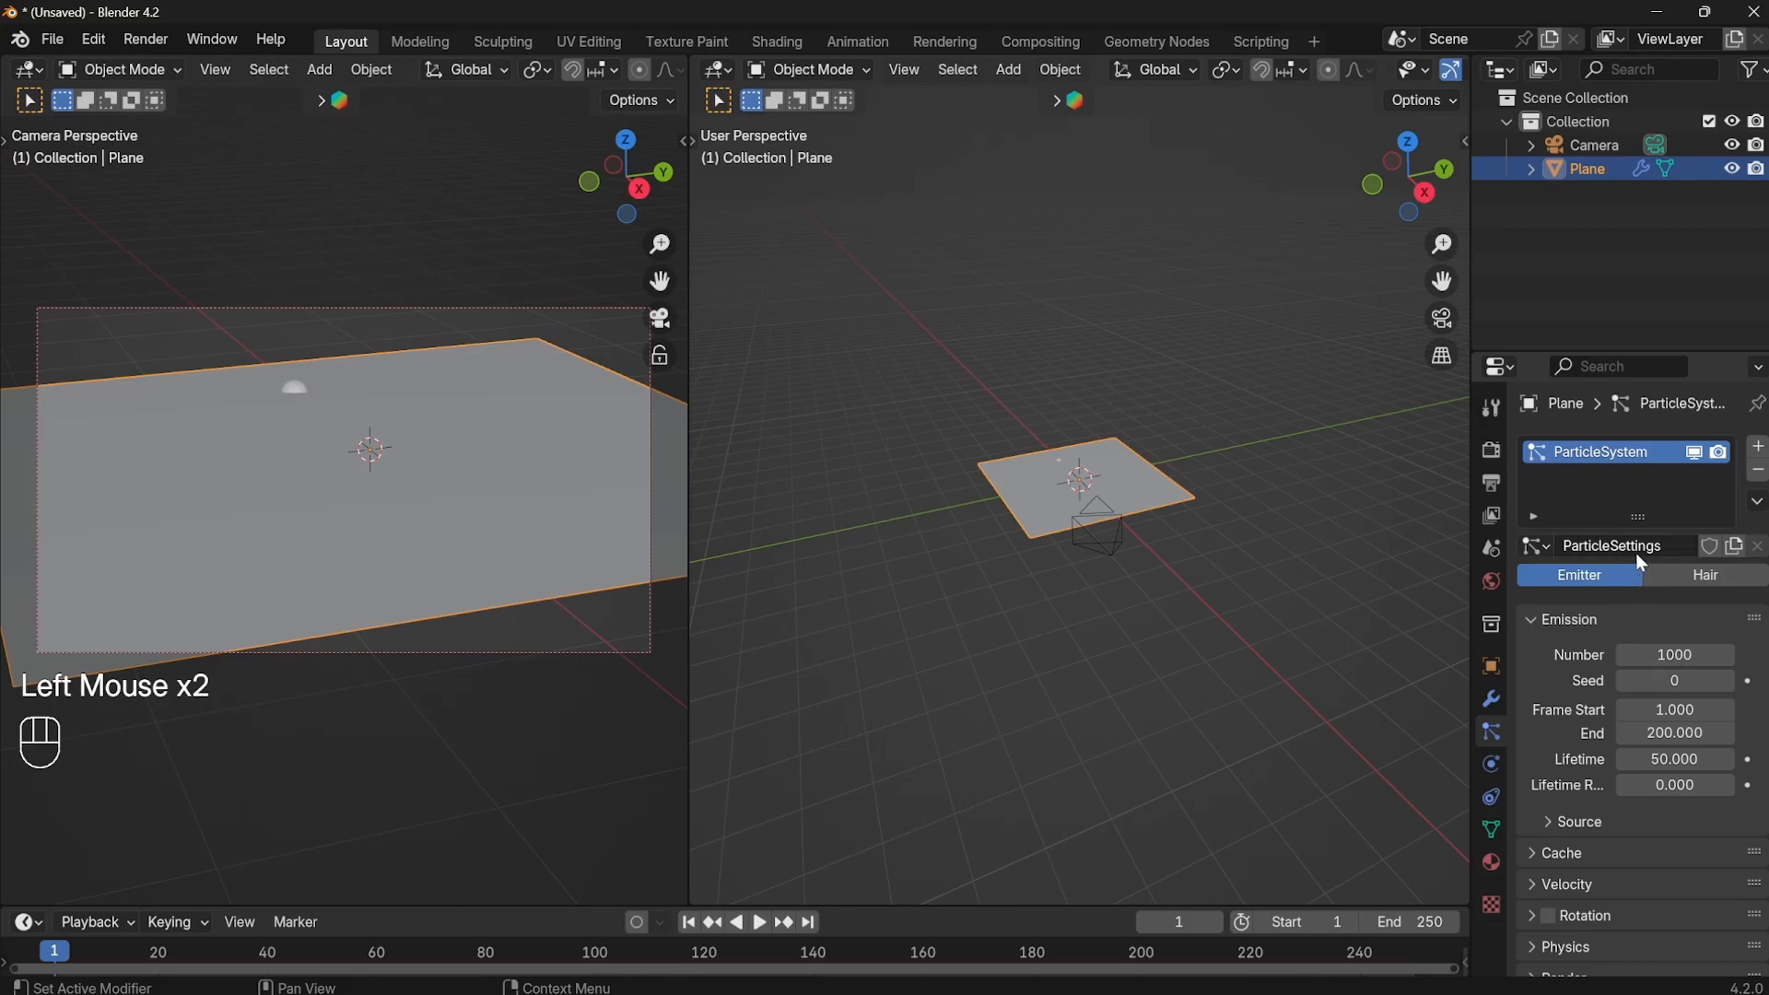
Rename both the particle settings and the plane's particle system to Grass.
left_click(1642, 545)
type("G")
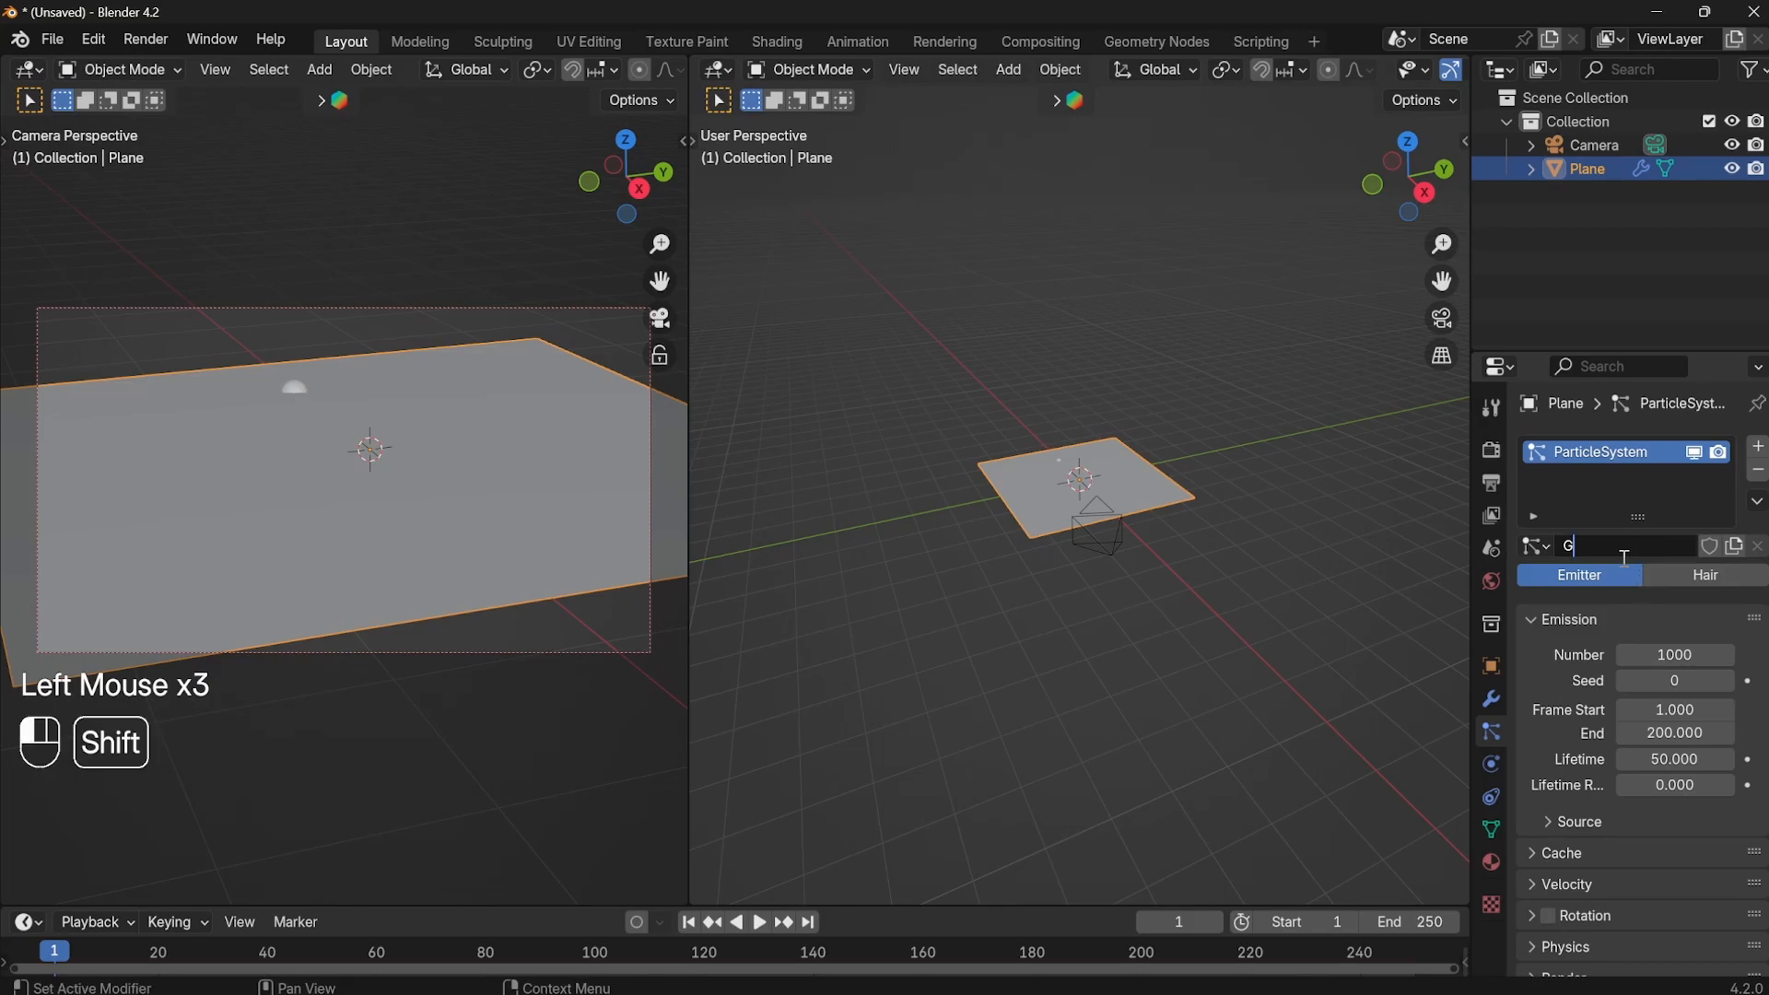
type("rass")
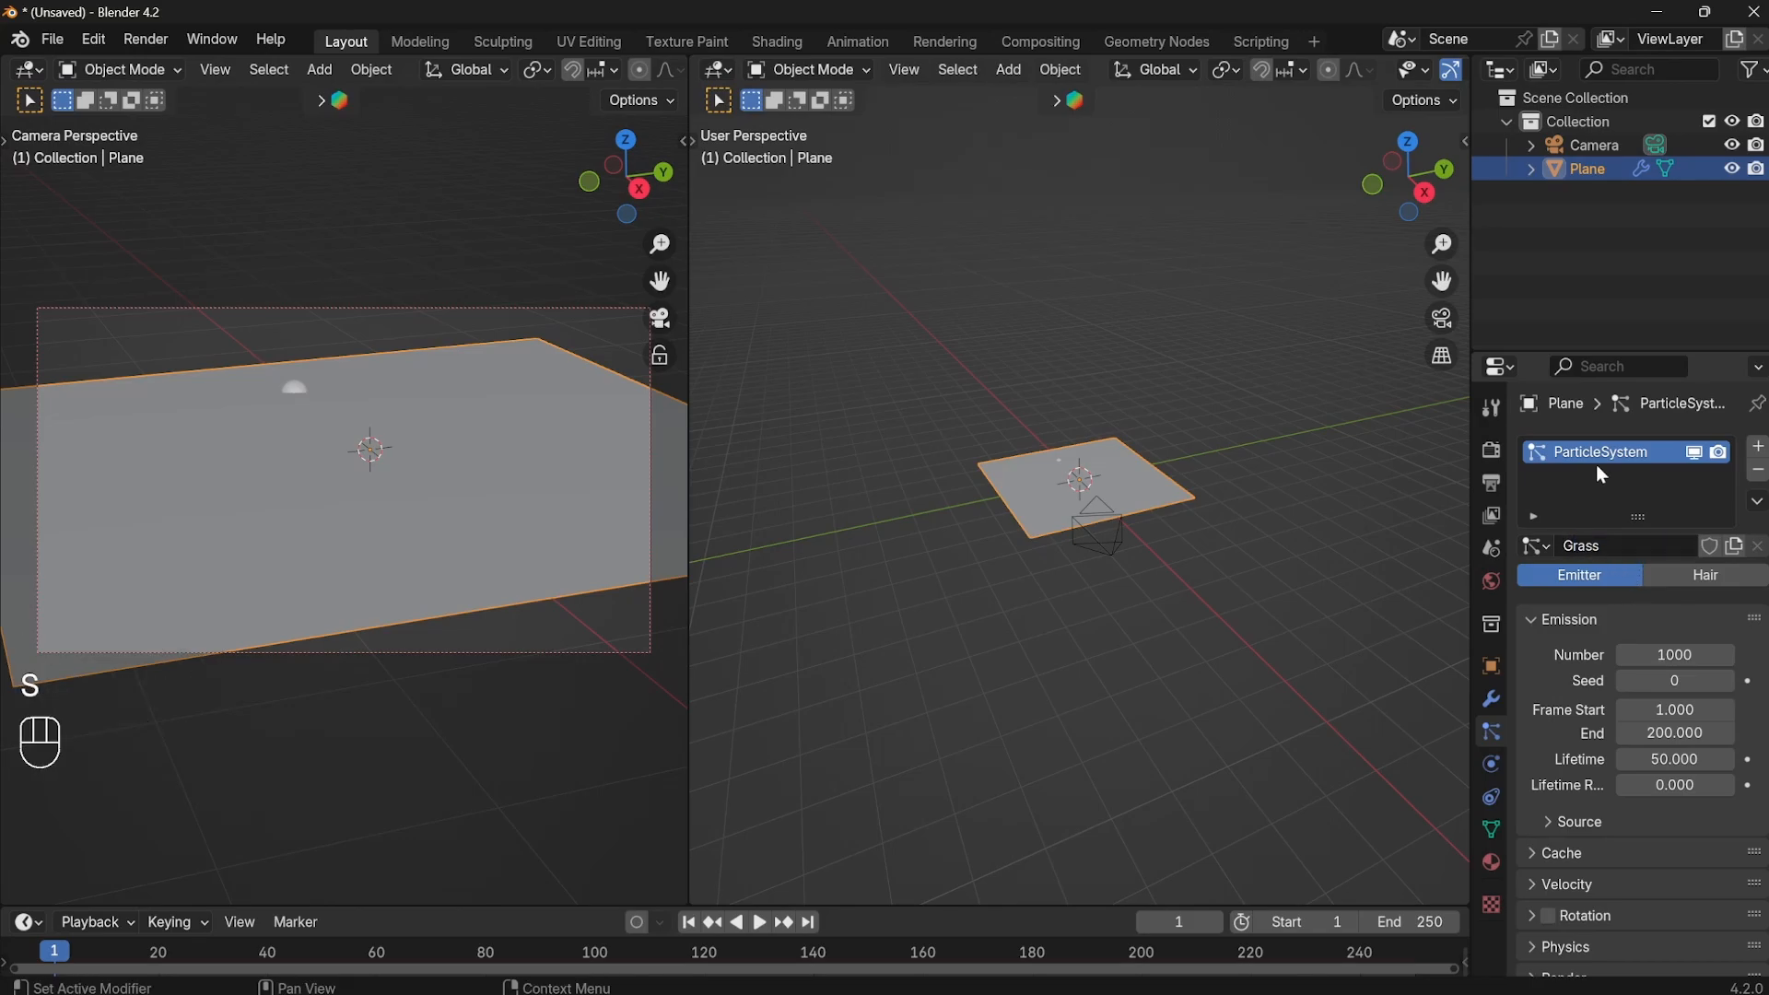
double_click(1608, 450)
type("Gr")
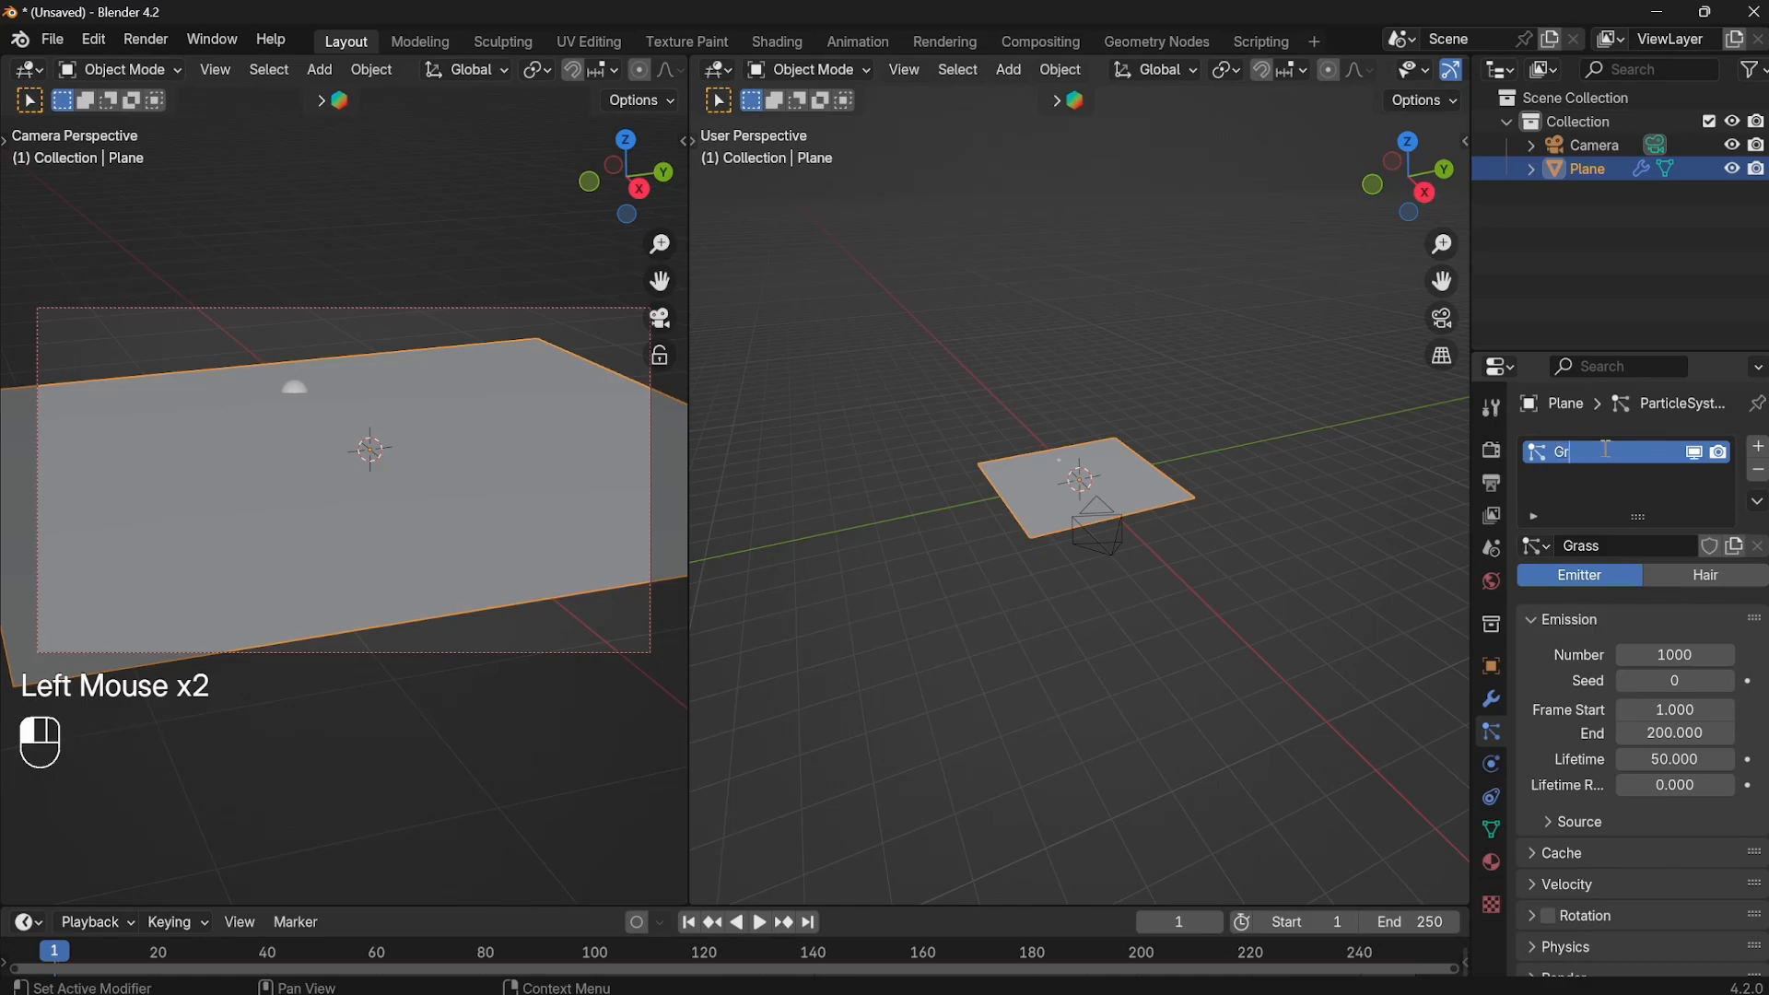
type("ass")
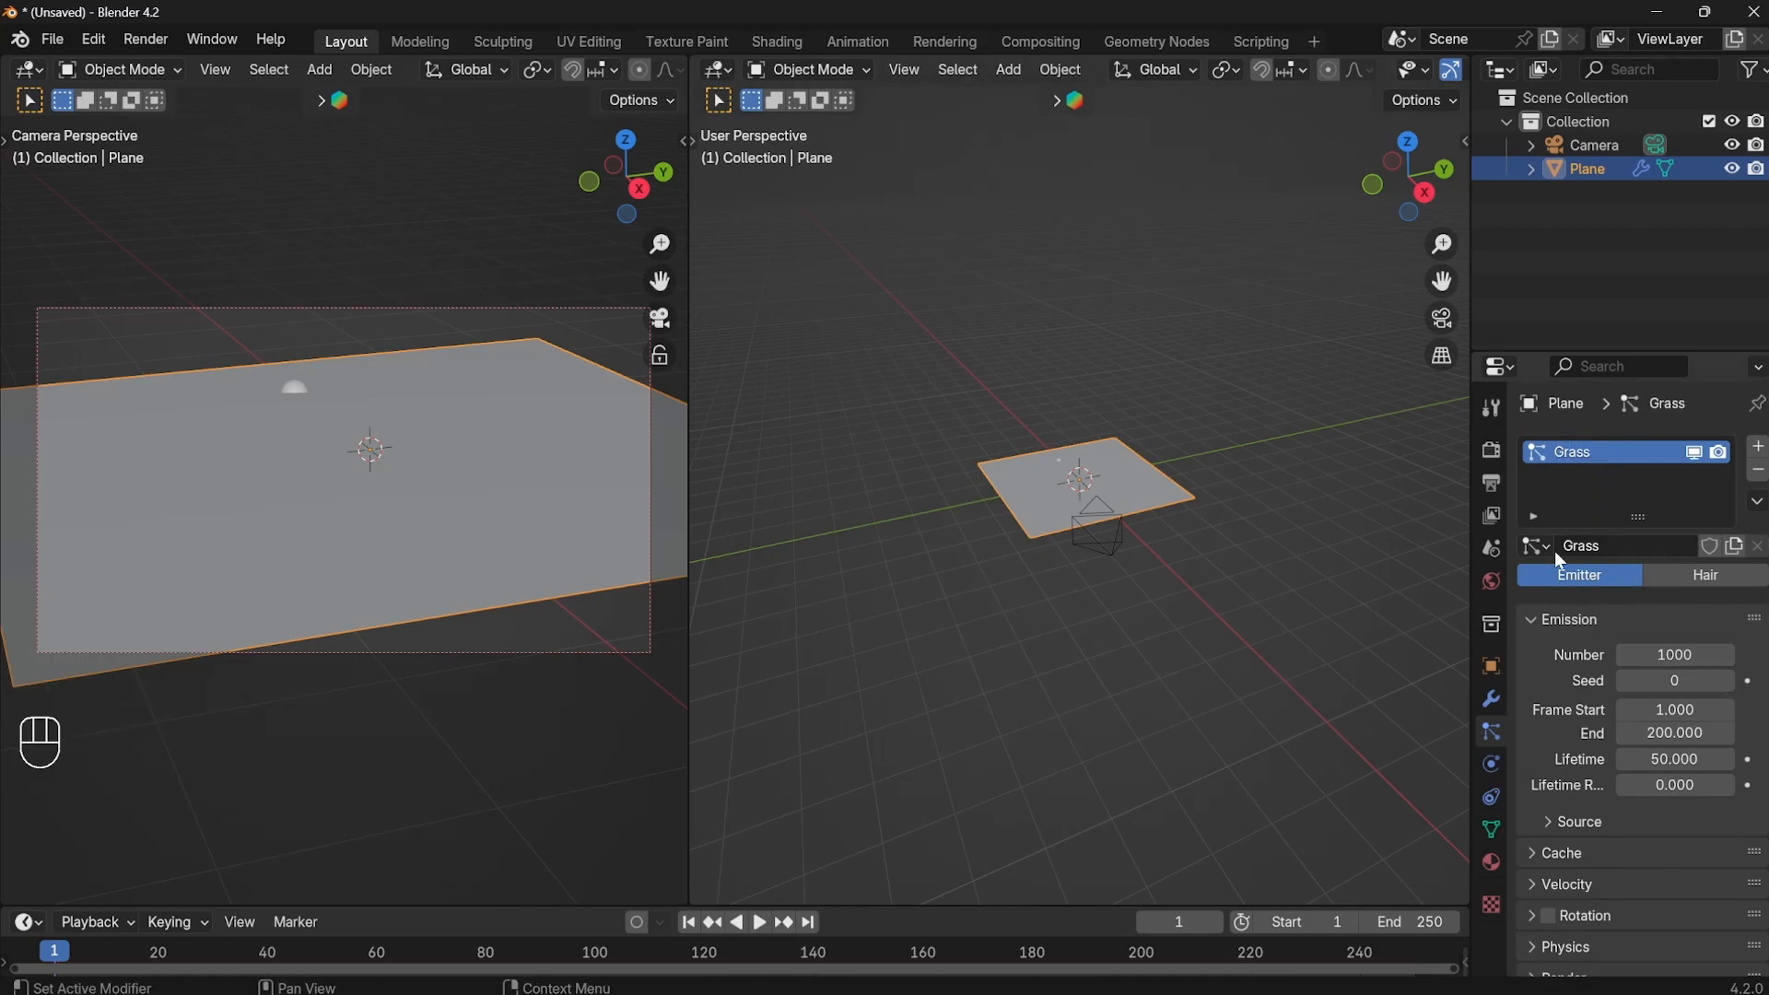
Switch the Grass particle system to the Hair type and set its hair length to 0.1 m.
left_click(1693, 581)
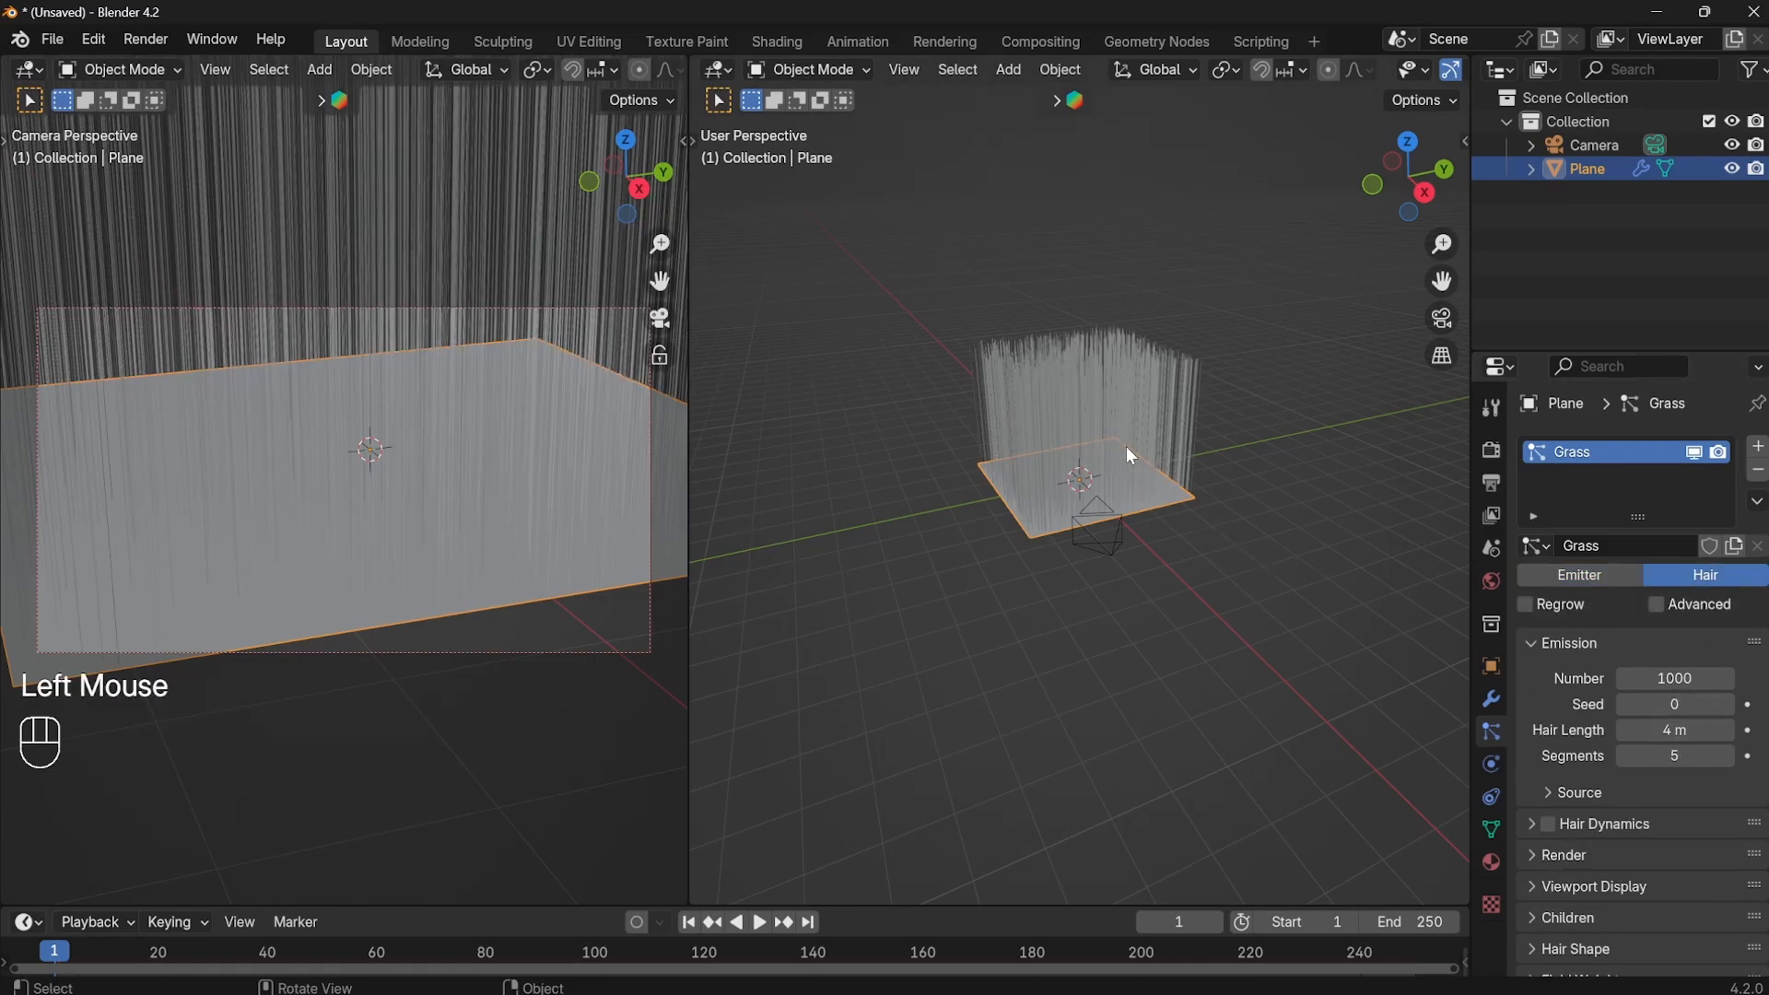
left_click(1690, 731)
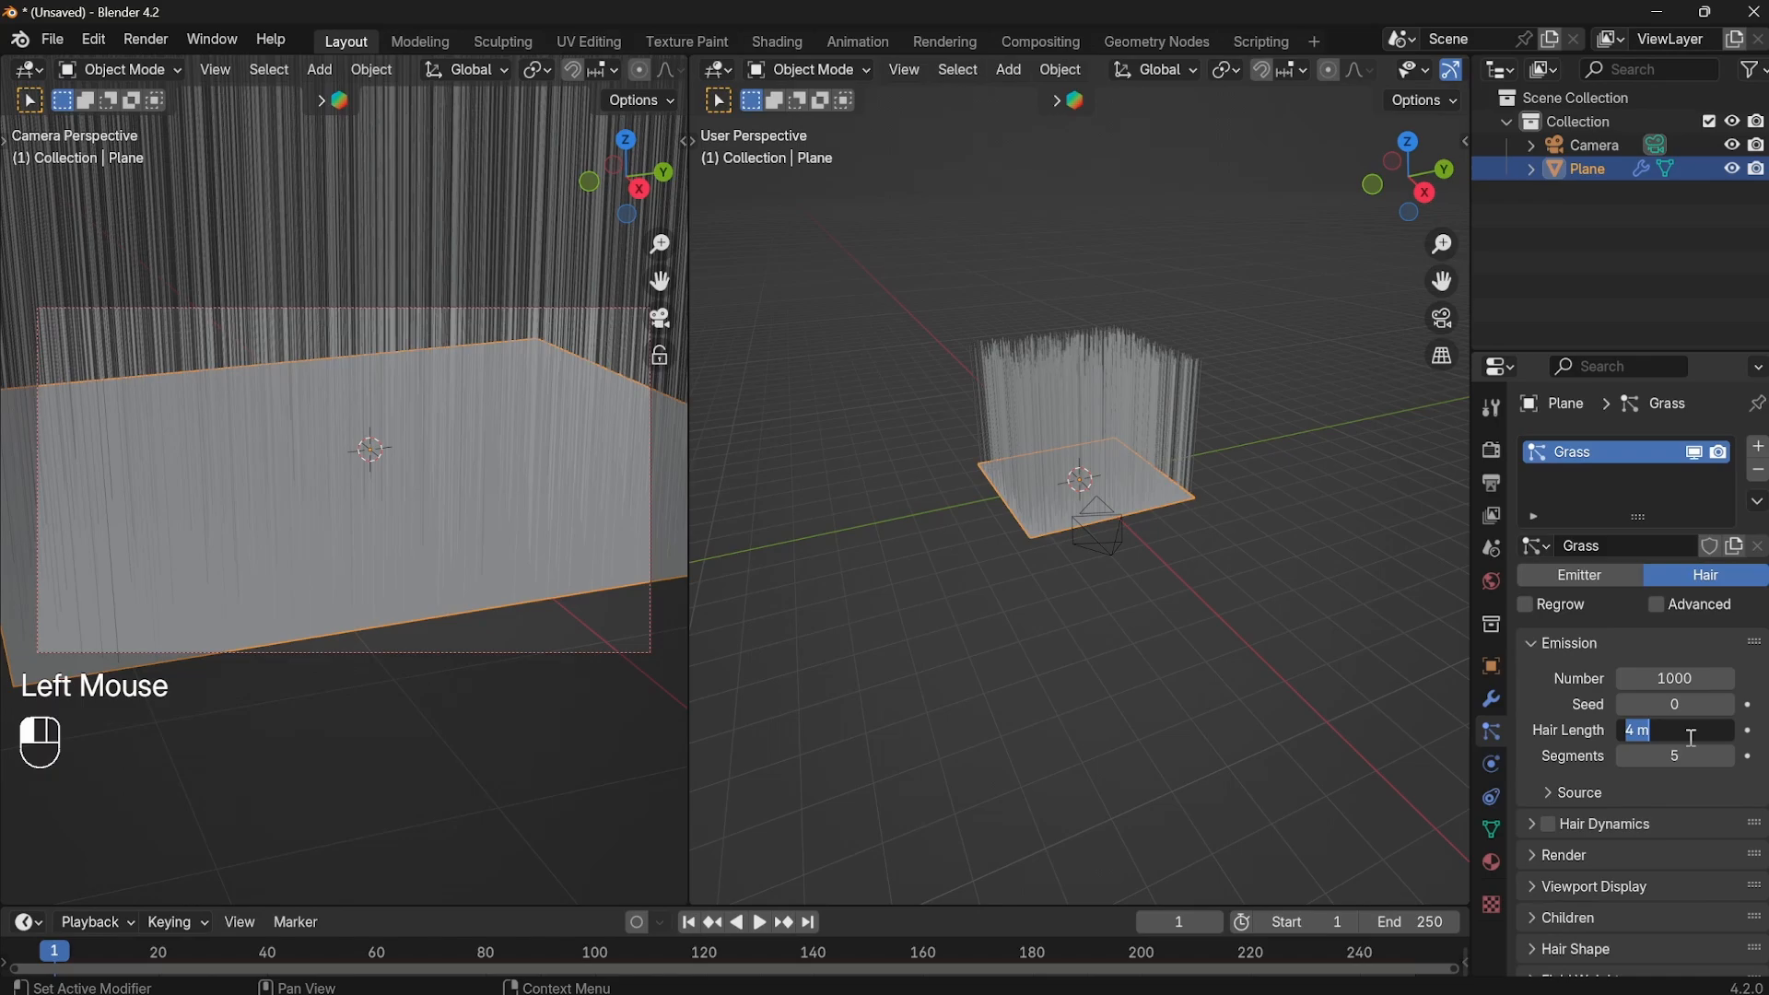
key("BackSpace")
type("0.1")
key("Return")
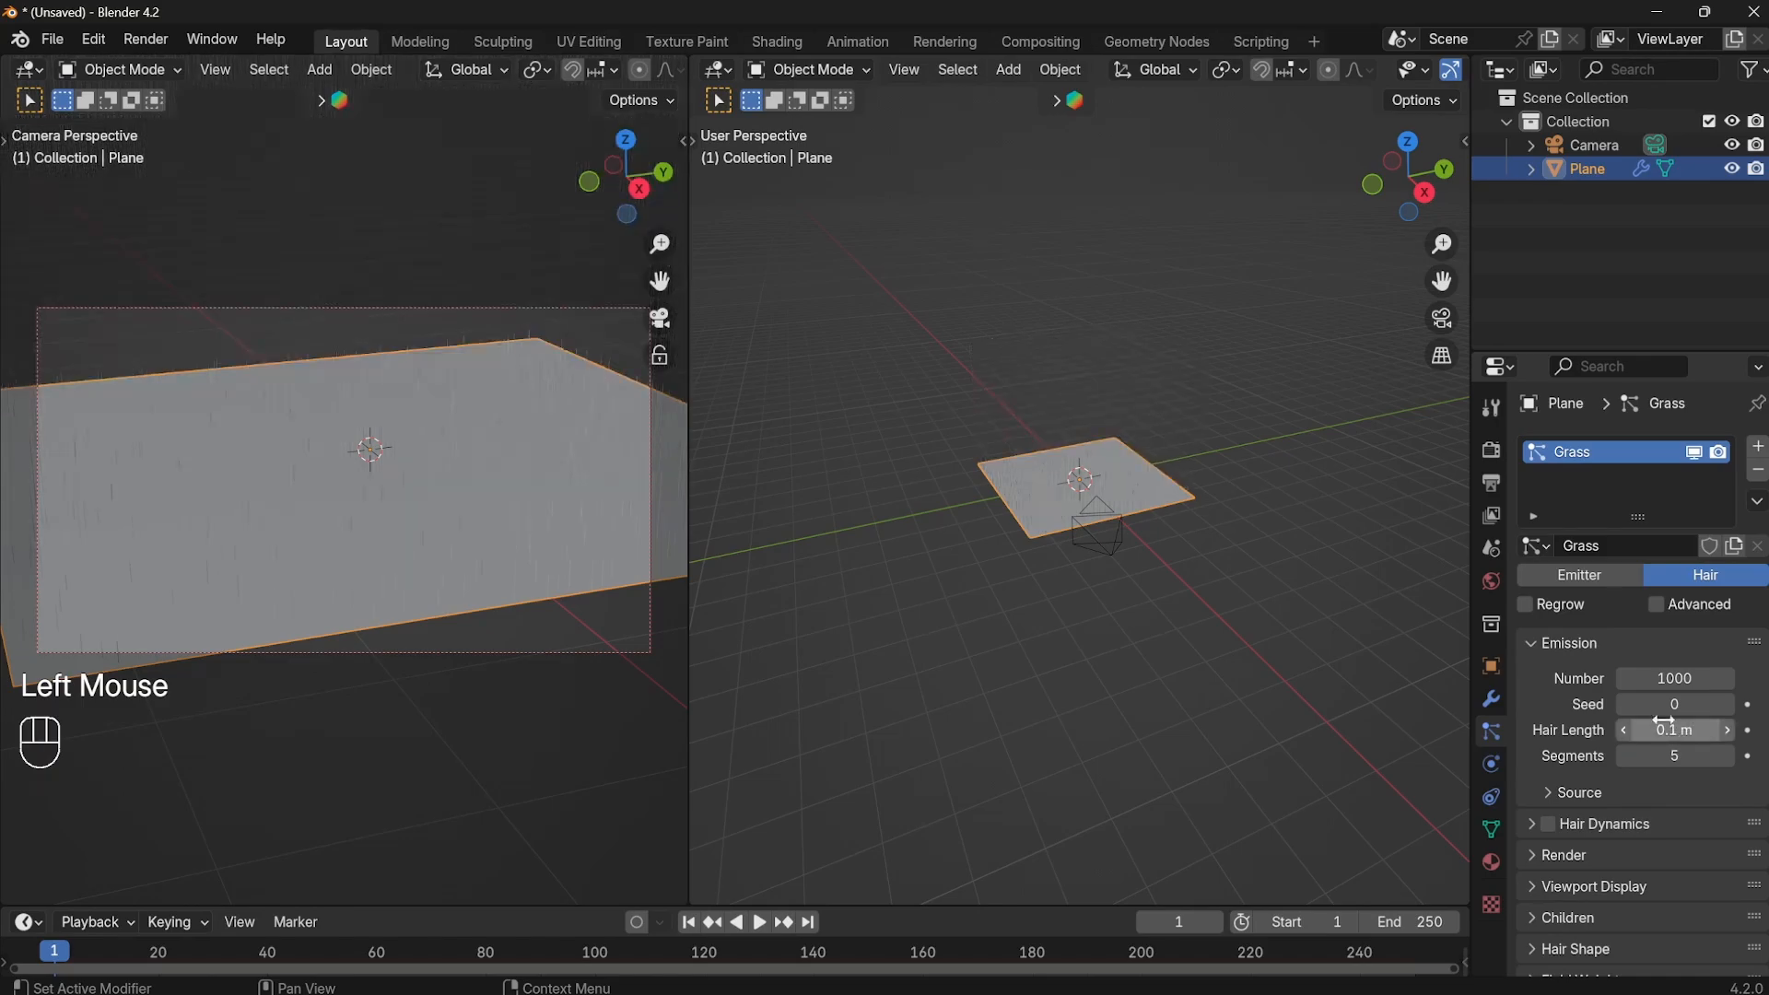
Increase the hair length of the Grass particle system to 0.2 m.
left_click_drag(1664, 730, 1666, 729)
scroll(367, 496, "up", 3)
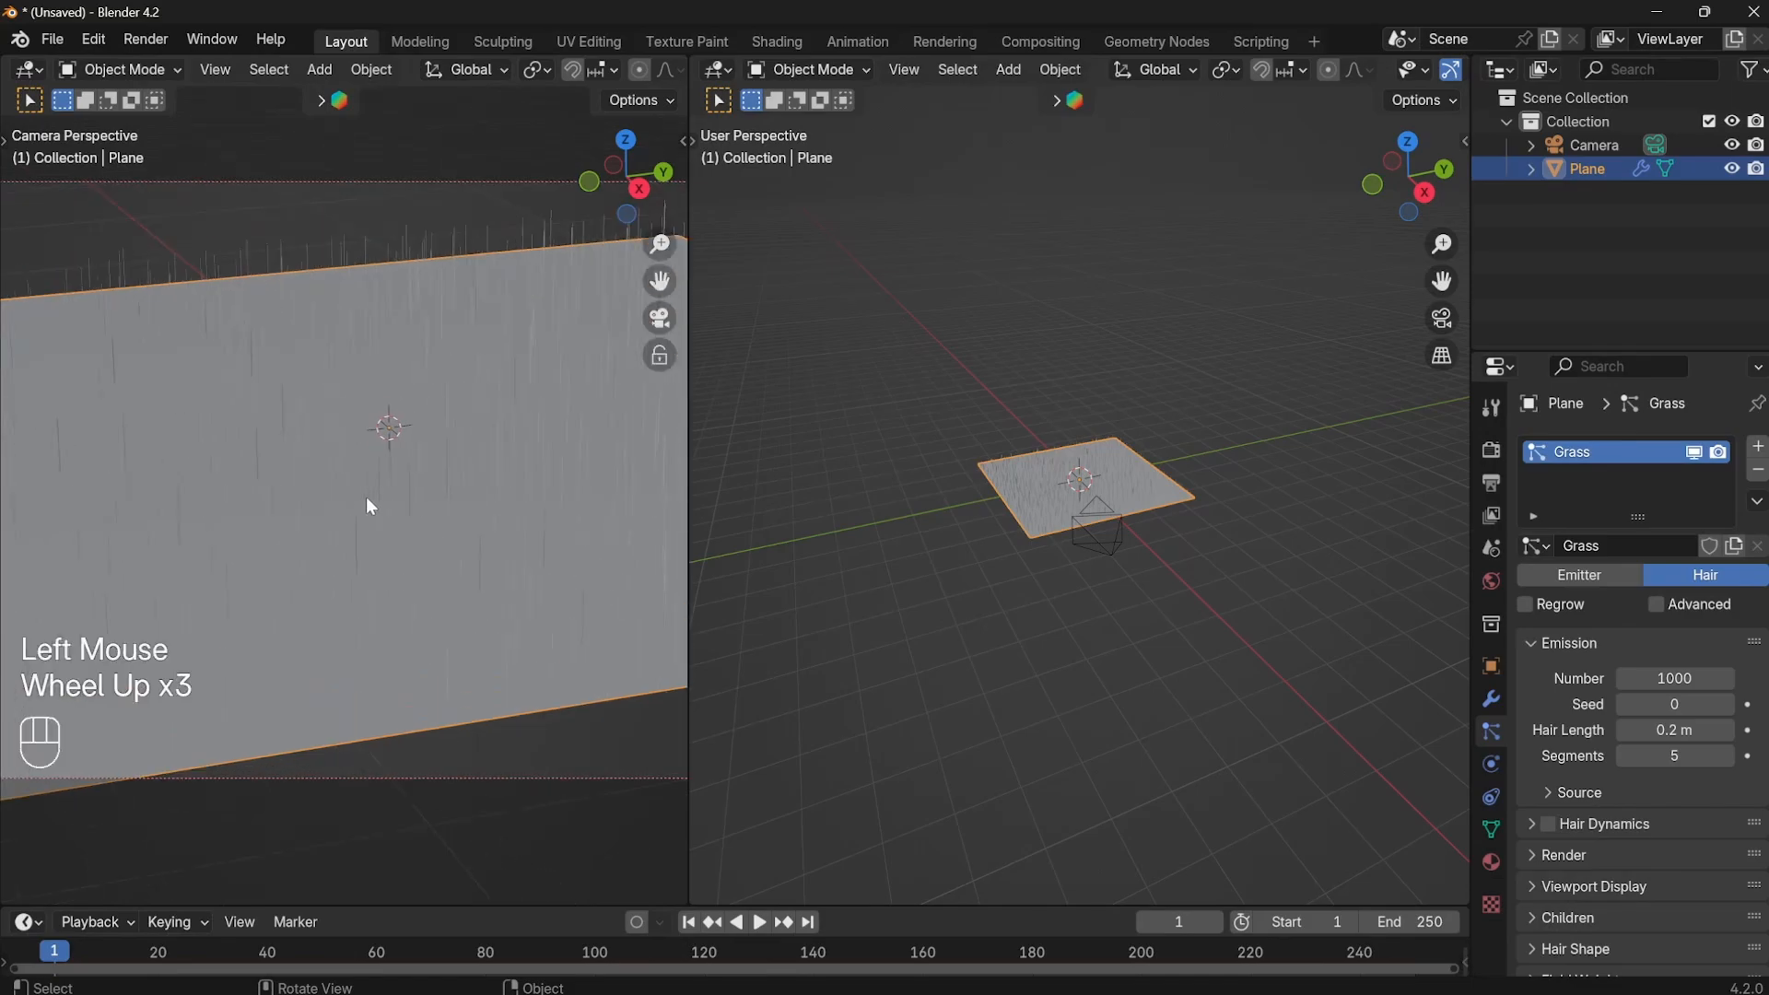
scroll(367, 496, "down", 2)
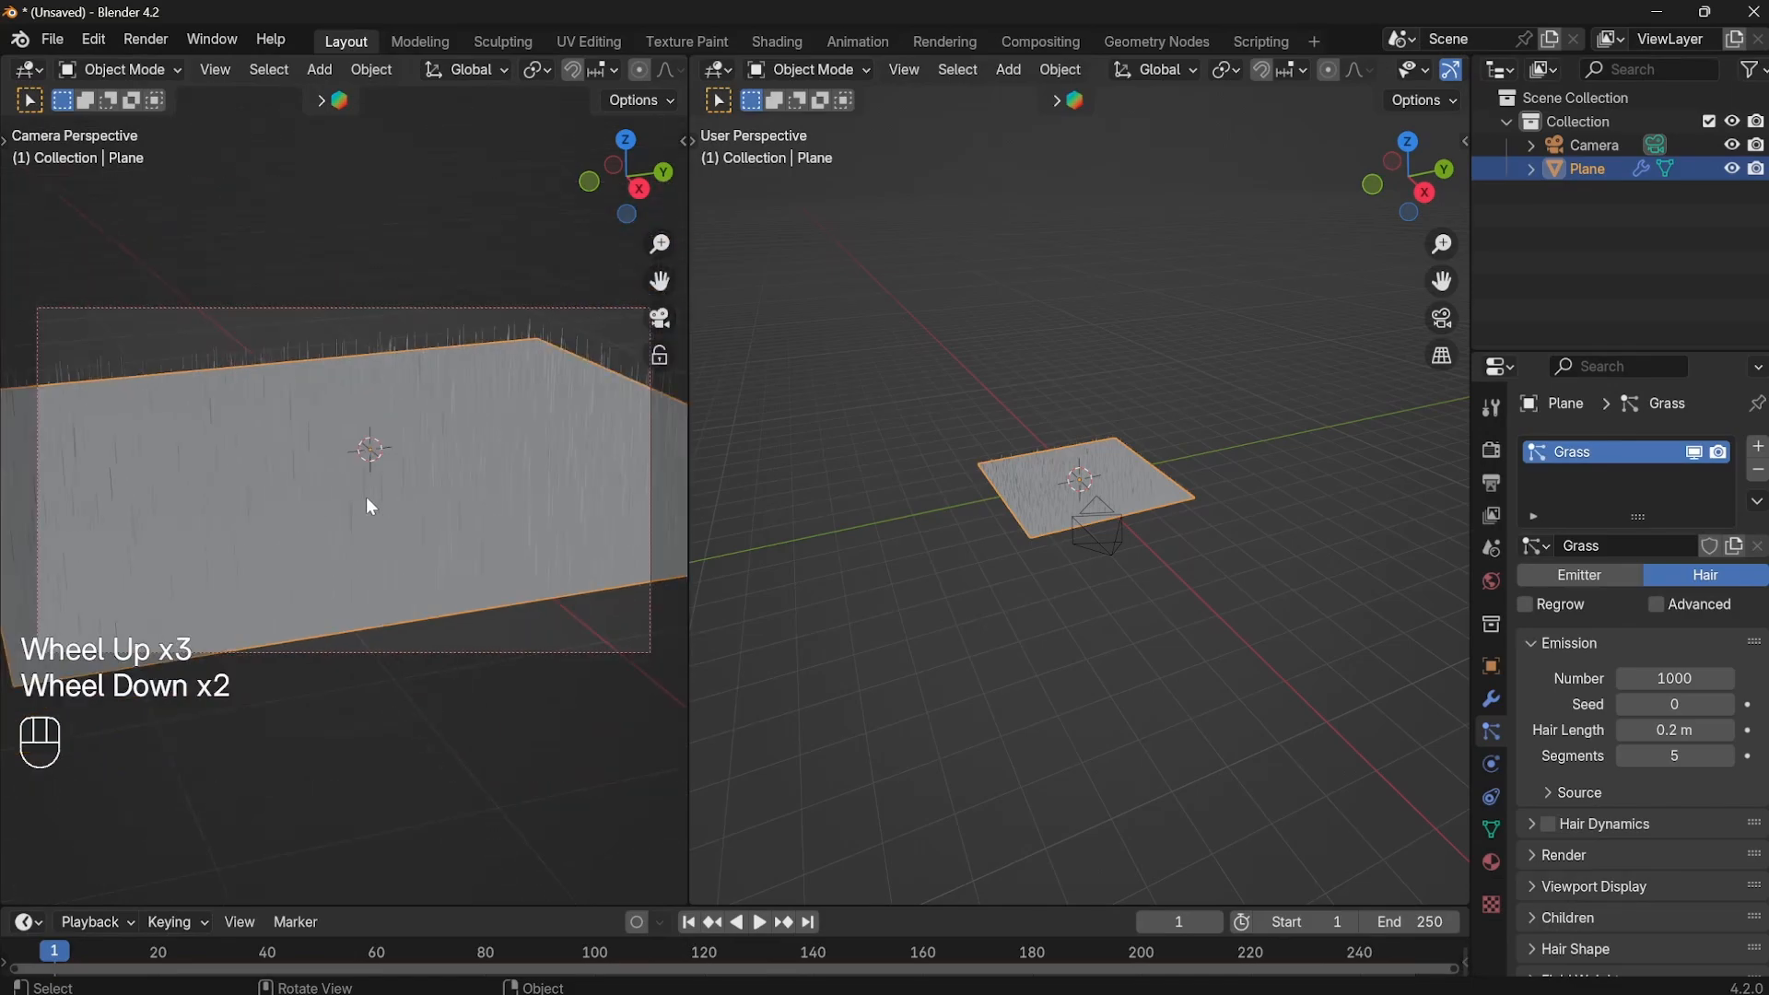
Set the number of Grass hairs to 2000 and check the coverage on the plane.
left_click(1672, 680)
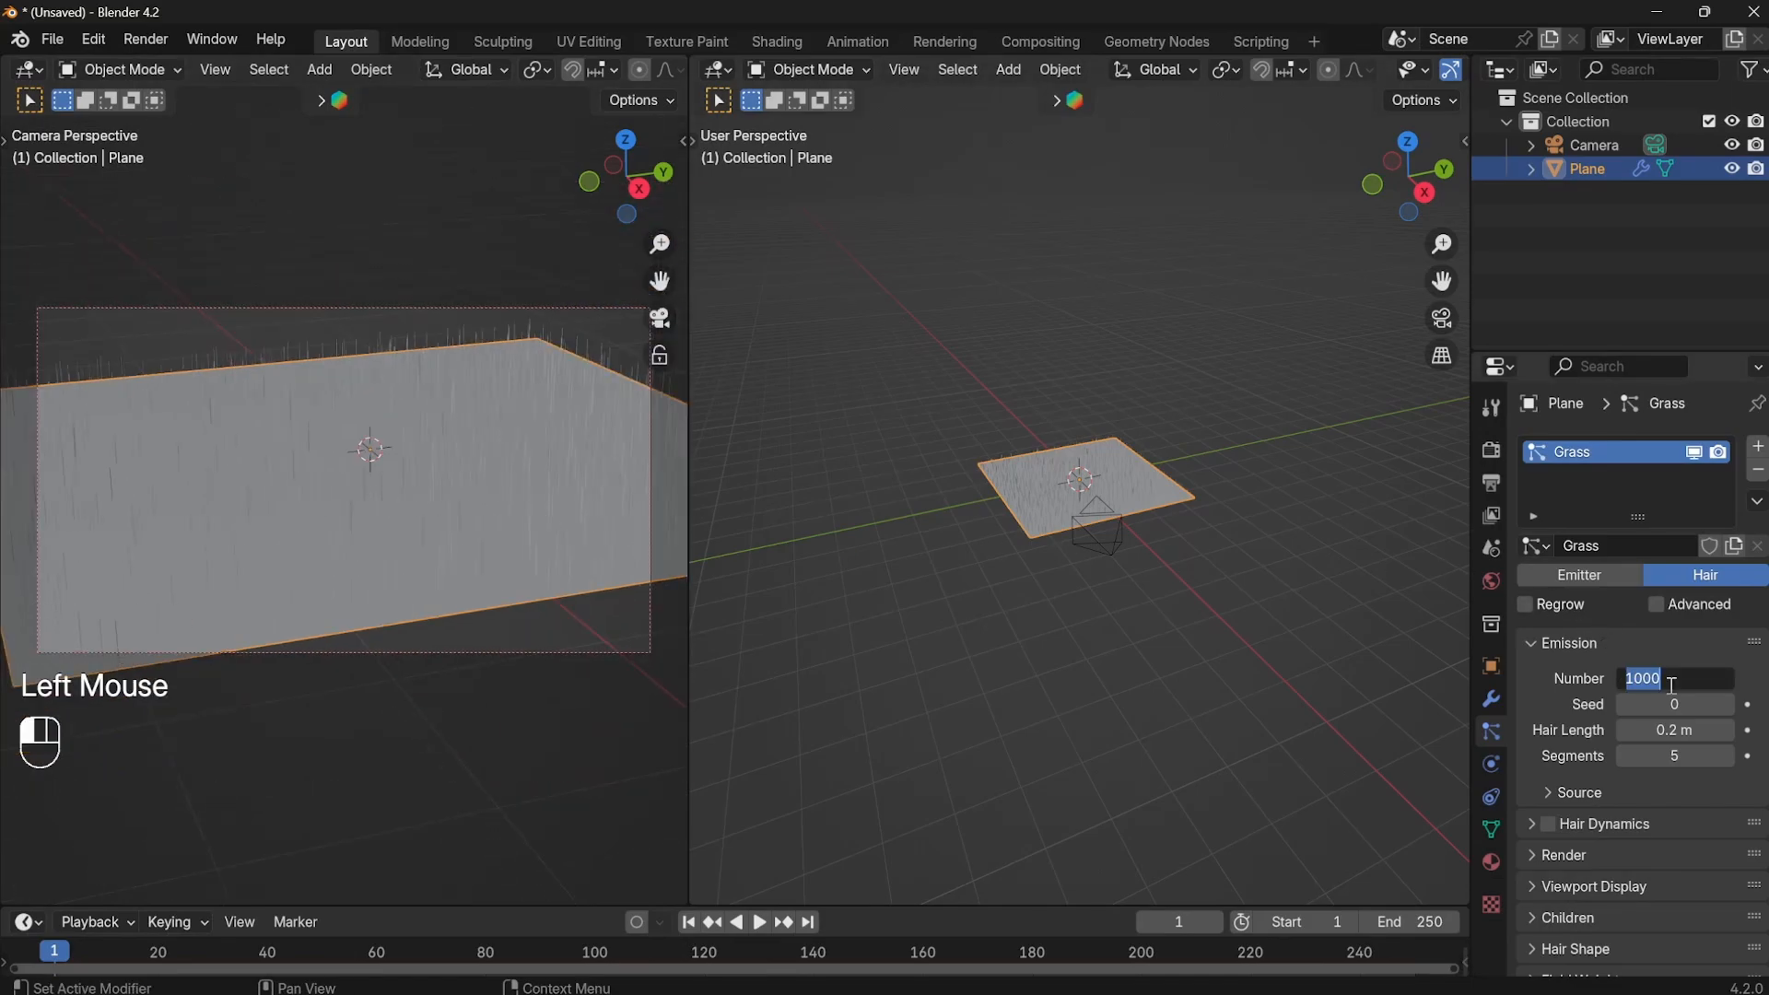
type("2000")
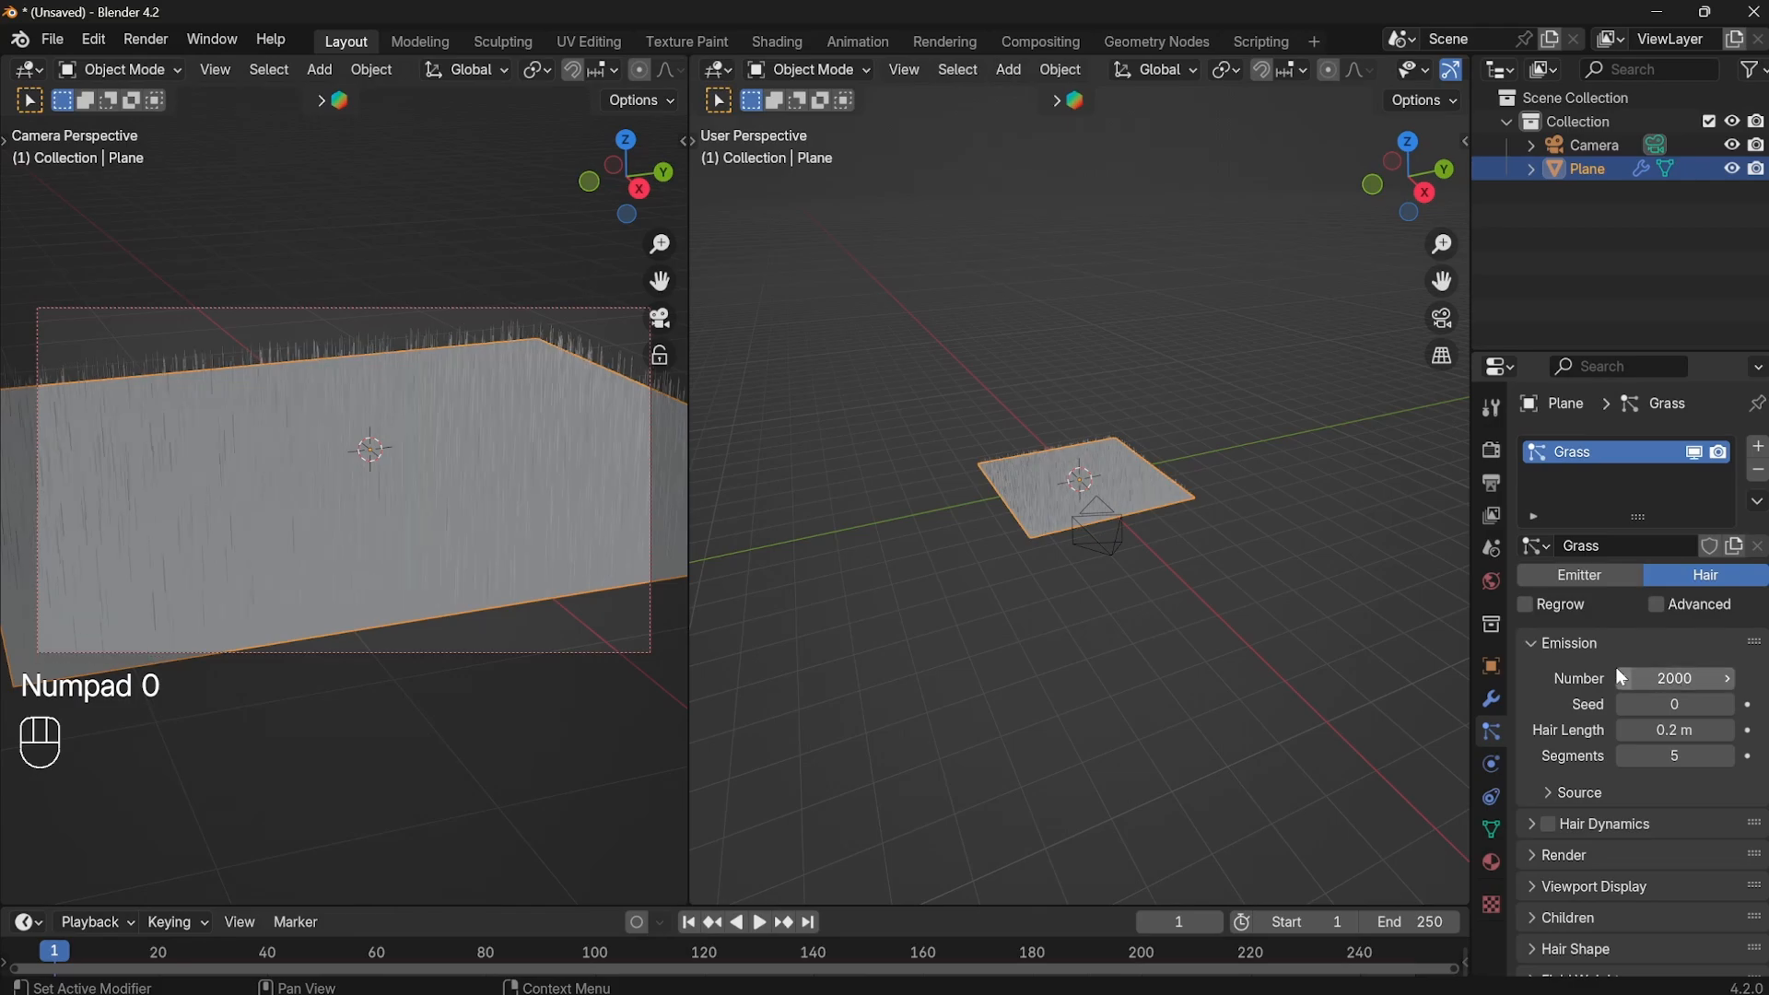
scroll(1085, 529, "up", 5)
scroll(1084, 527, "up", 1)
middle_click_drag(1197, 655, 925, 610)
scroll(1075, 585, "down", 2)
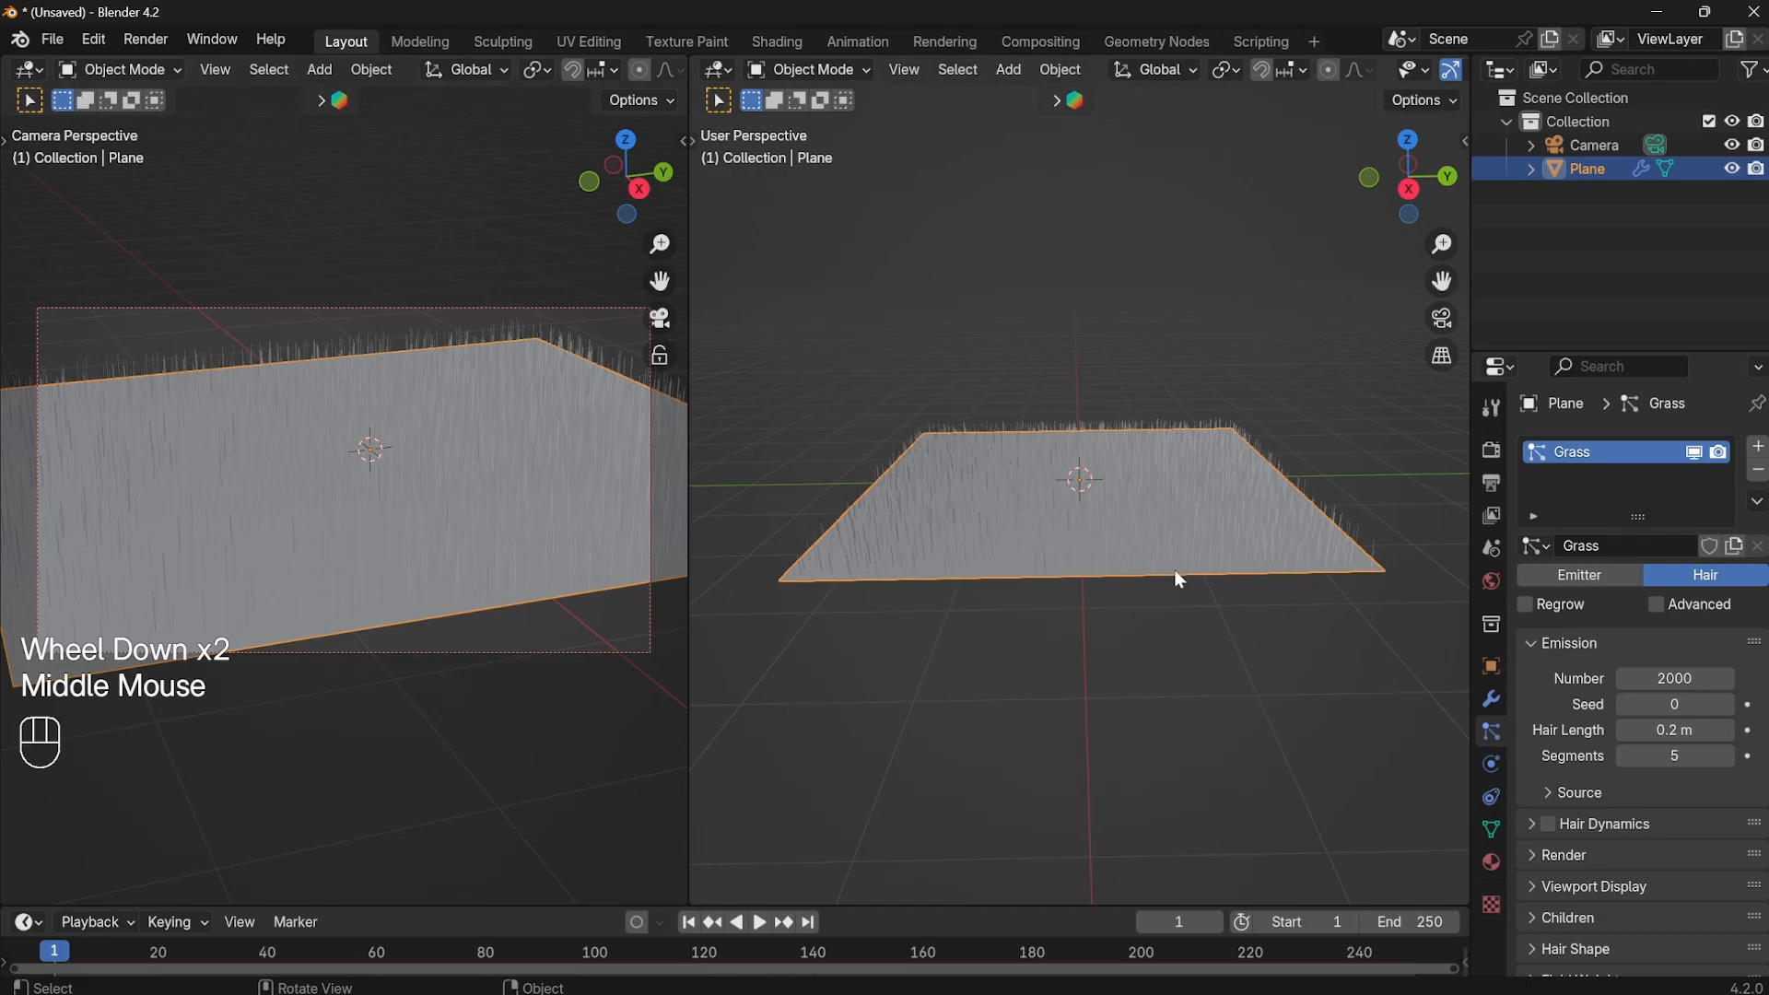
Set the number of Grass hairs to 5000 and examine the coverage from several angles.
left_click(1686, 682)
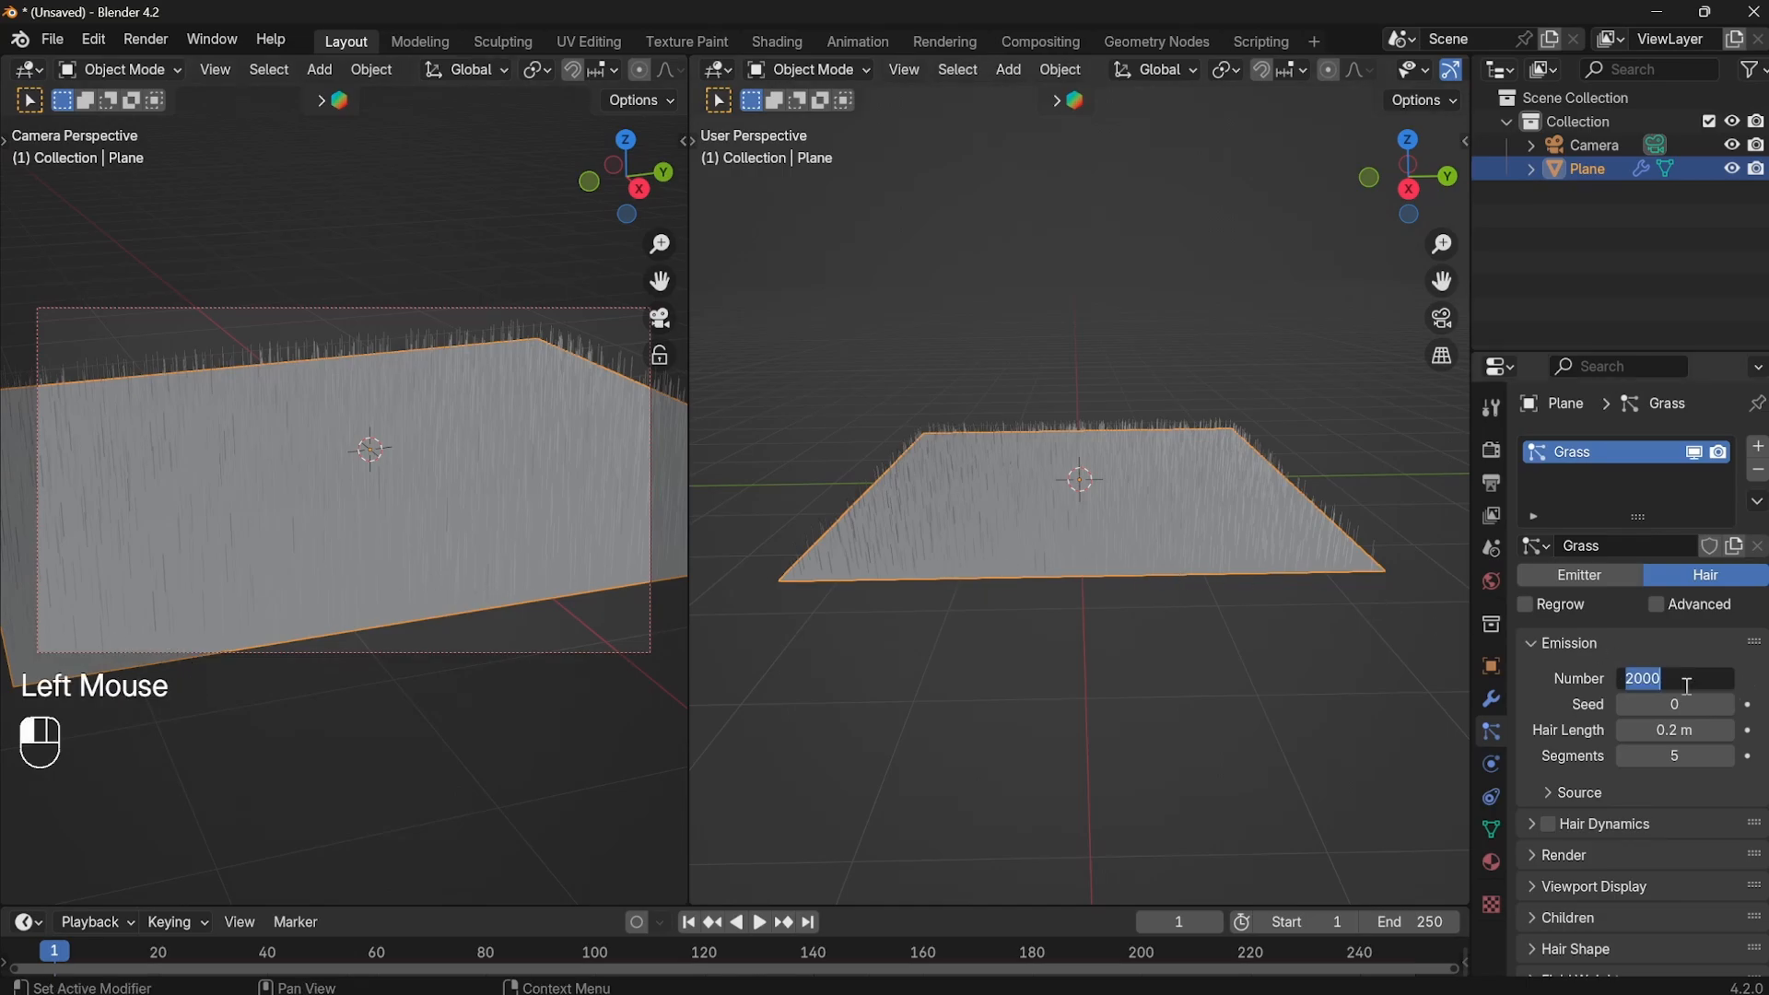
type("500")
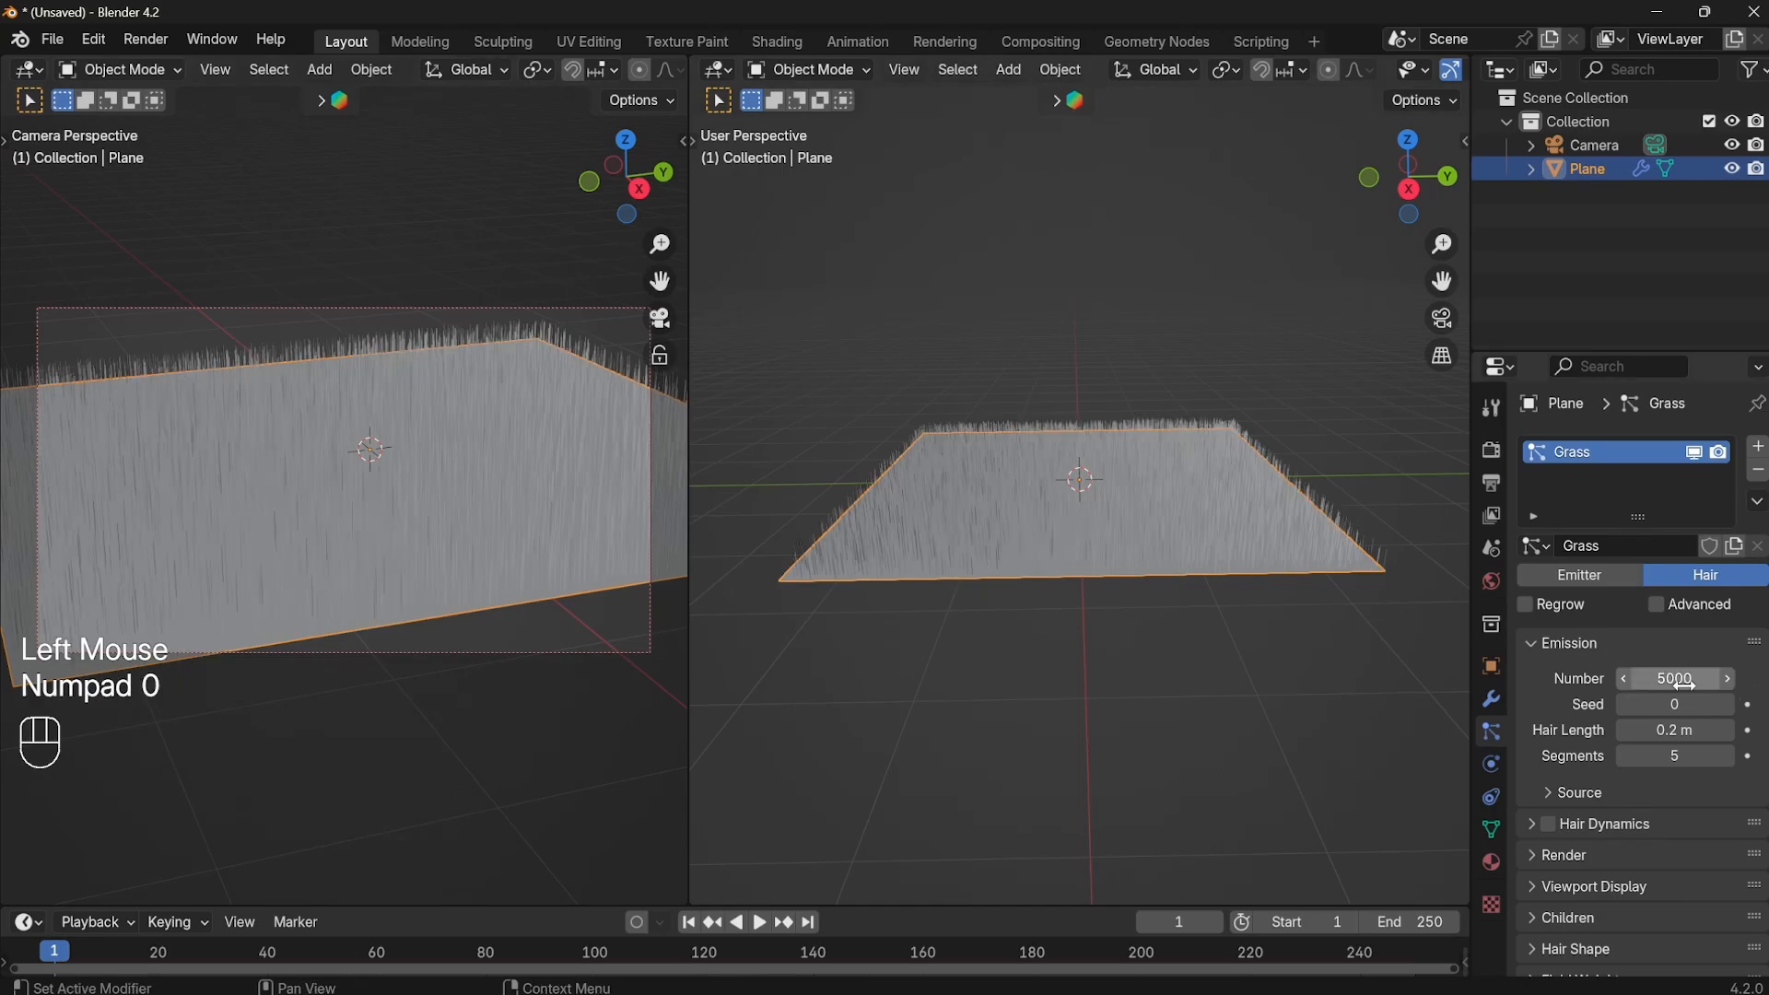
middle_click_drag(1374, 612, 1013, 566)
scroll(1014, 566, "up", 3)
scroll(1014, 566, "up", 2)
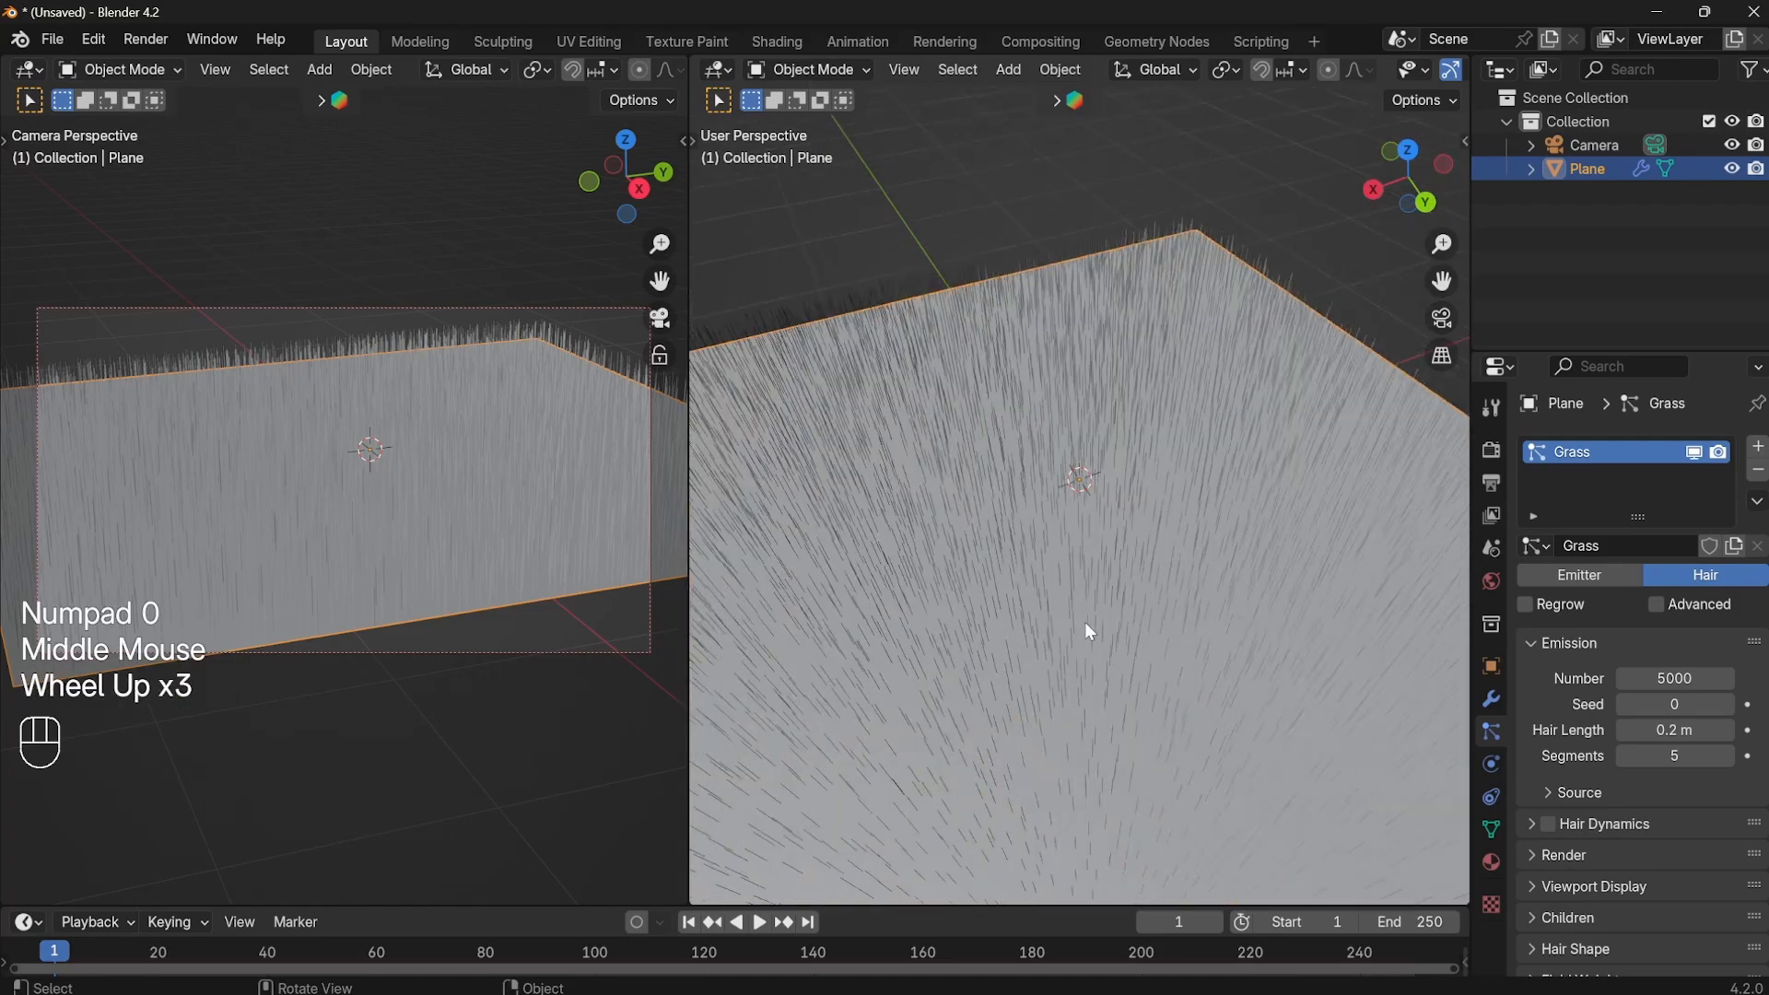
middle_click_drag(1085, 622, 1135, 488)
scroll(1004, 497, "down", 2)
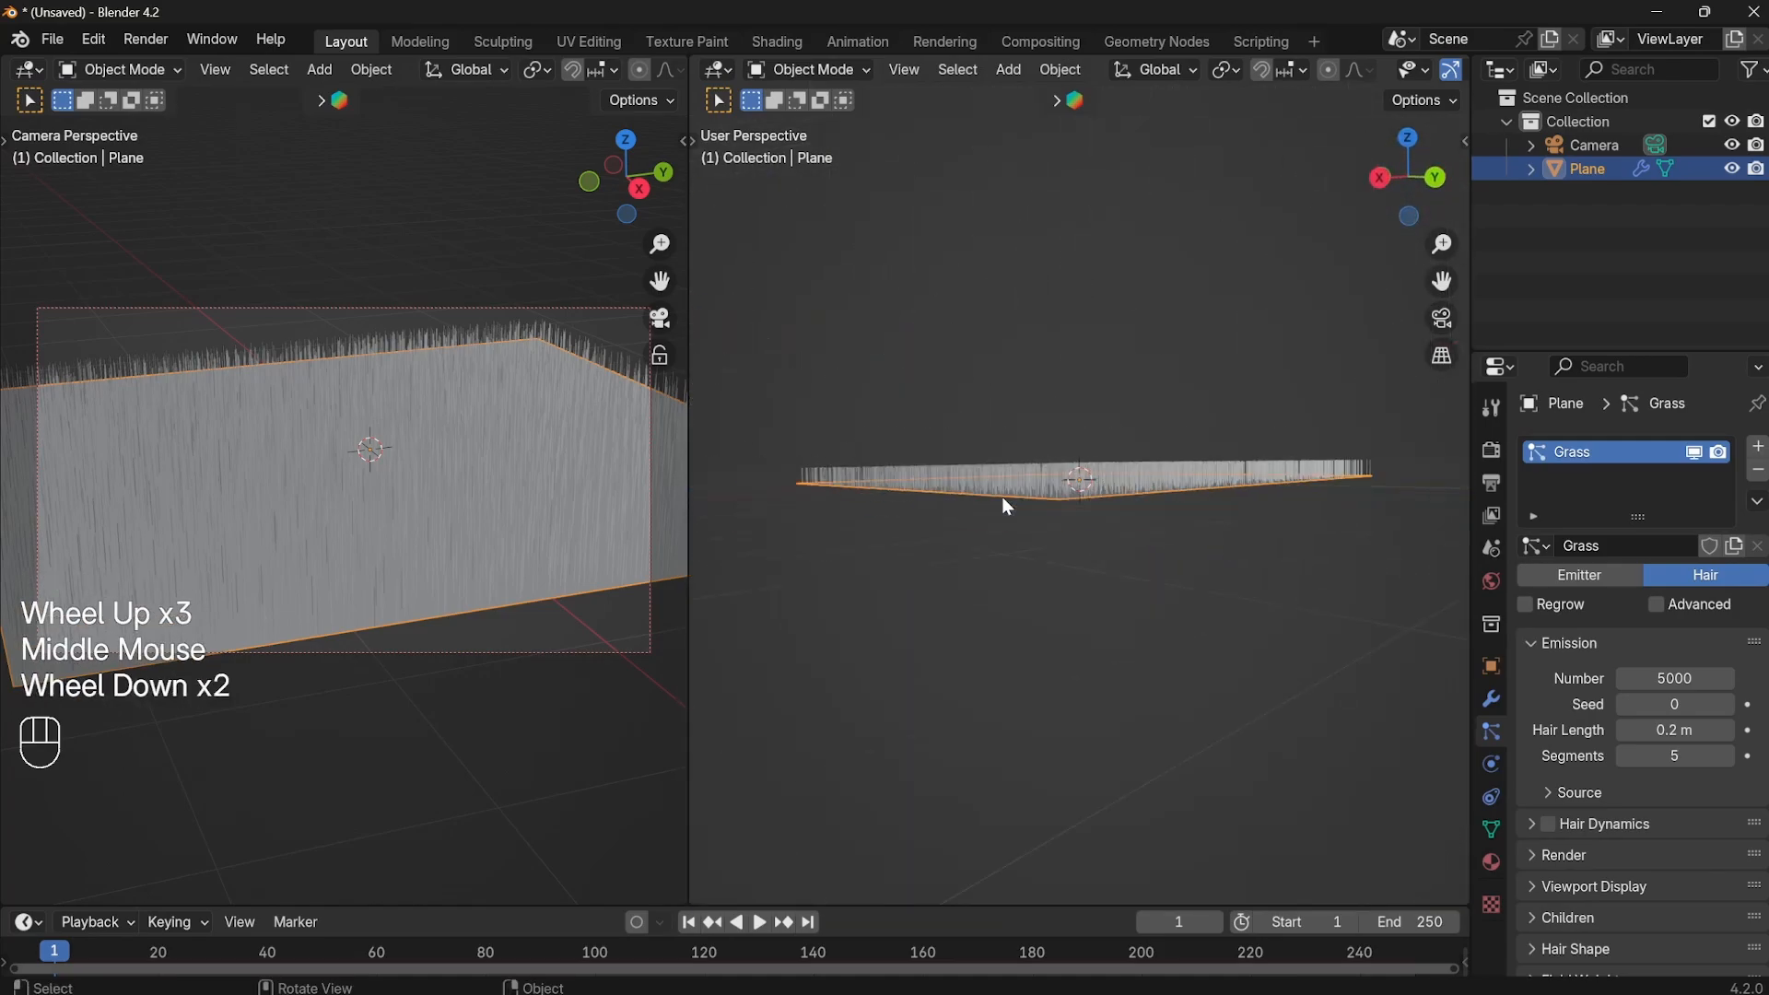
middle_click_drag(1005, 497, 1170, 573)
scroll(1069, 587, "up", 2)
scroll(1166, 571, "down", 1)
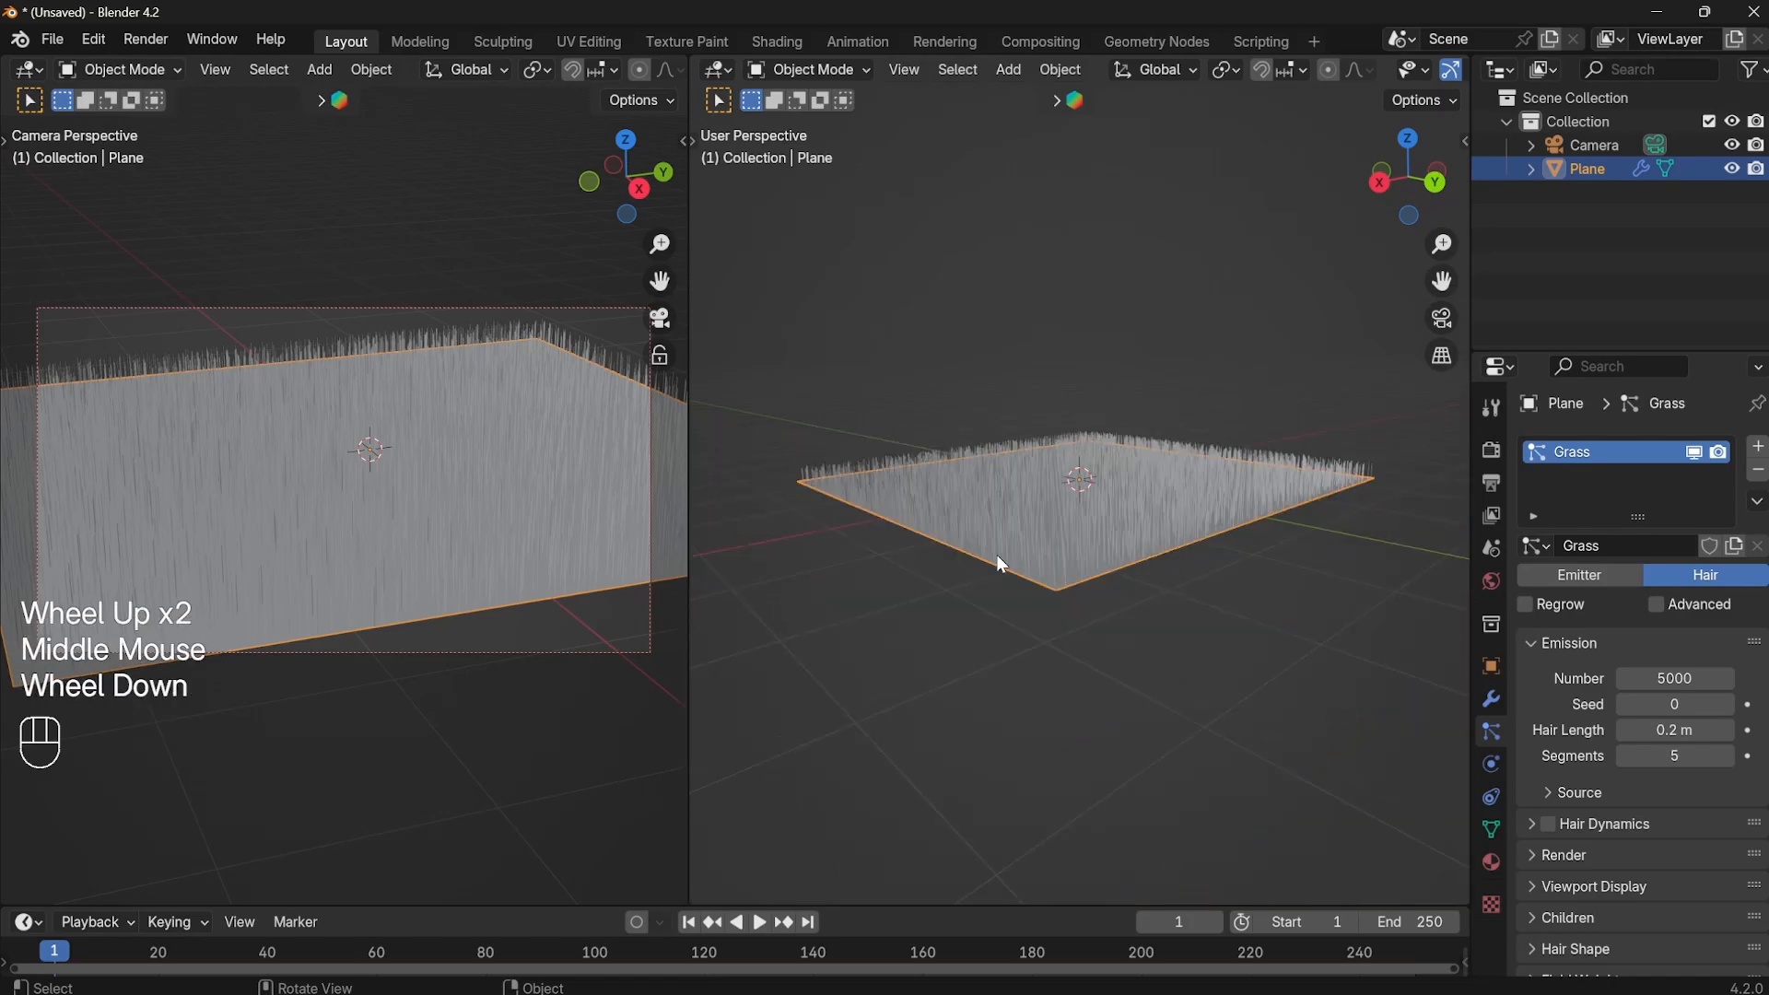
middle_click_drag(1002, 564, 1248, 565)
scroll(1248, 565, "up", 2)
Set the number of Grass hairs to 1000 and view the whole plane.
left_click(1677, 679)
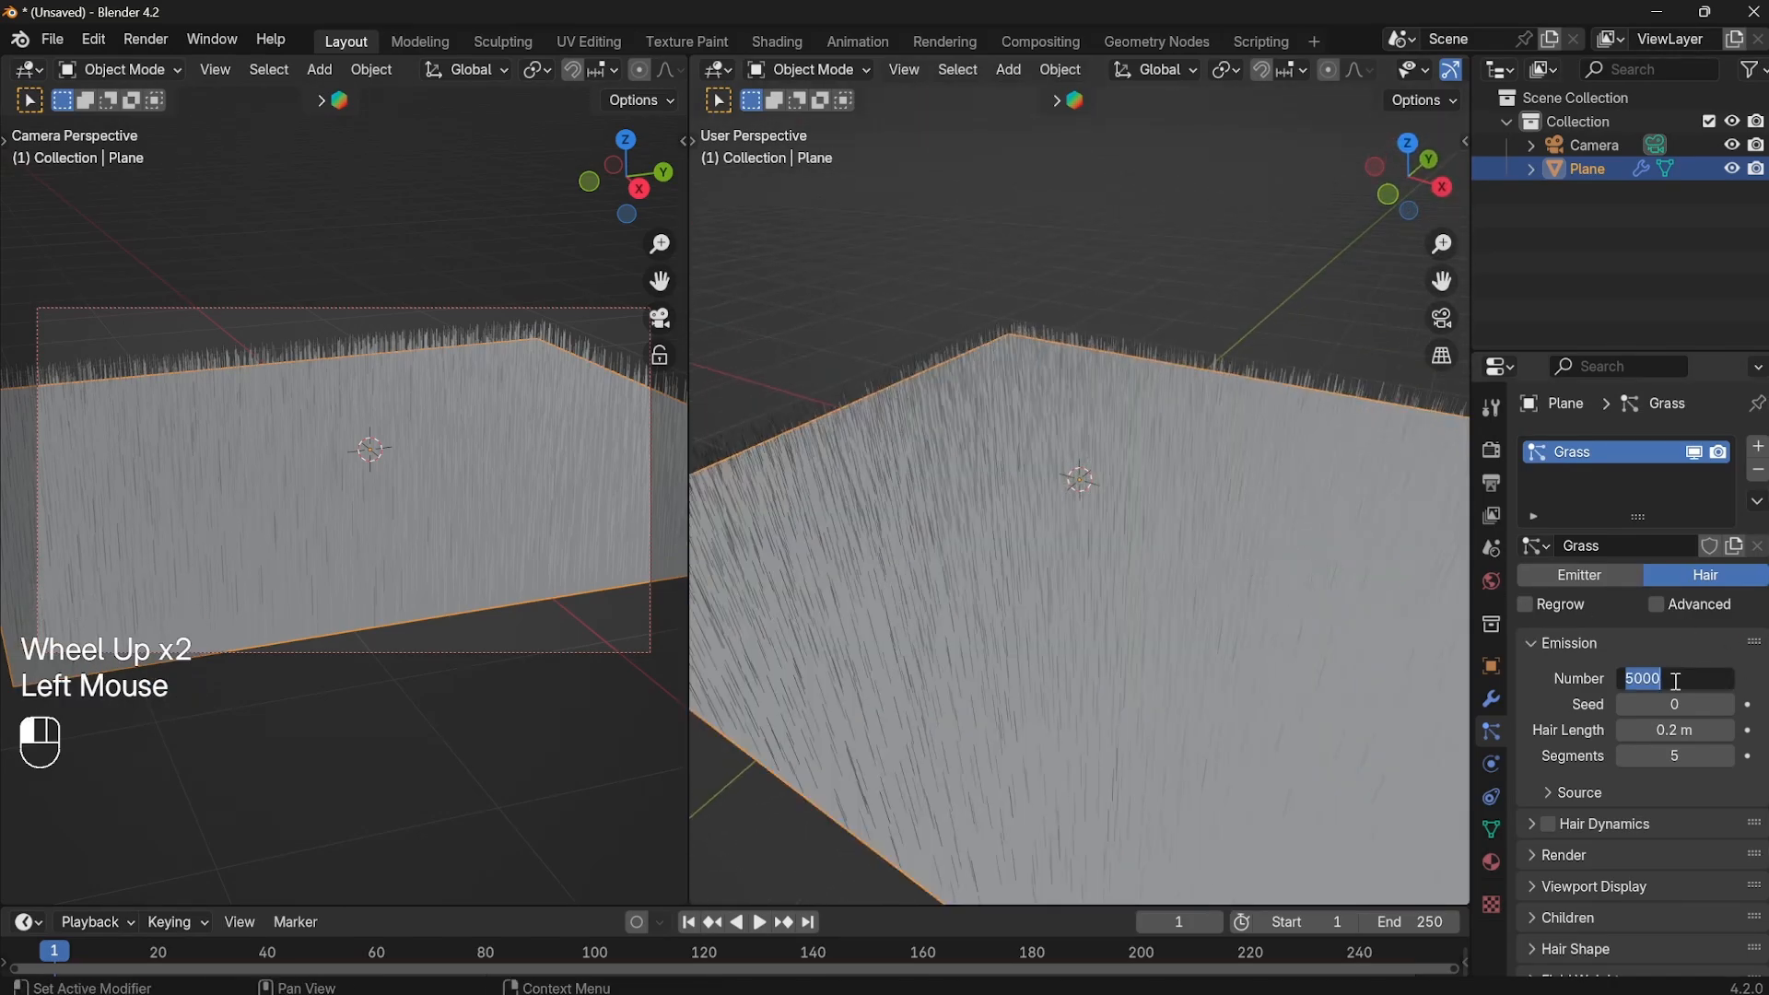
type("1000")
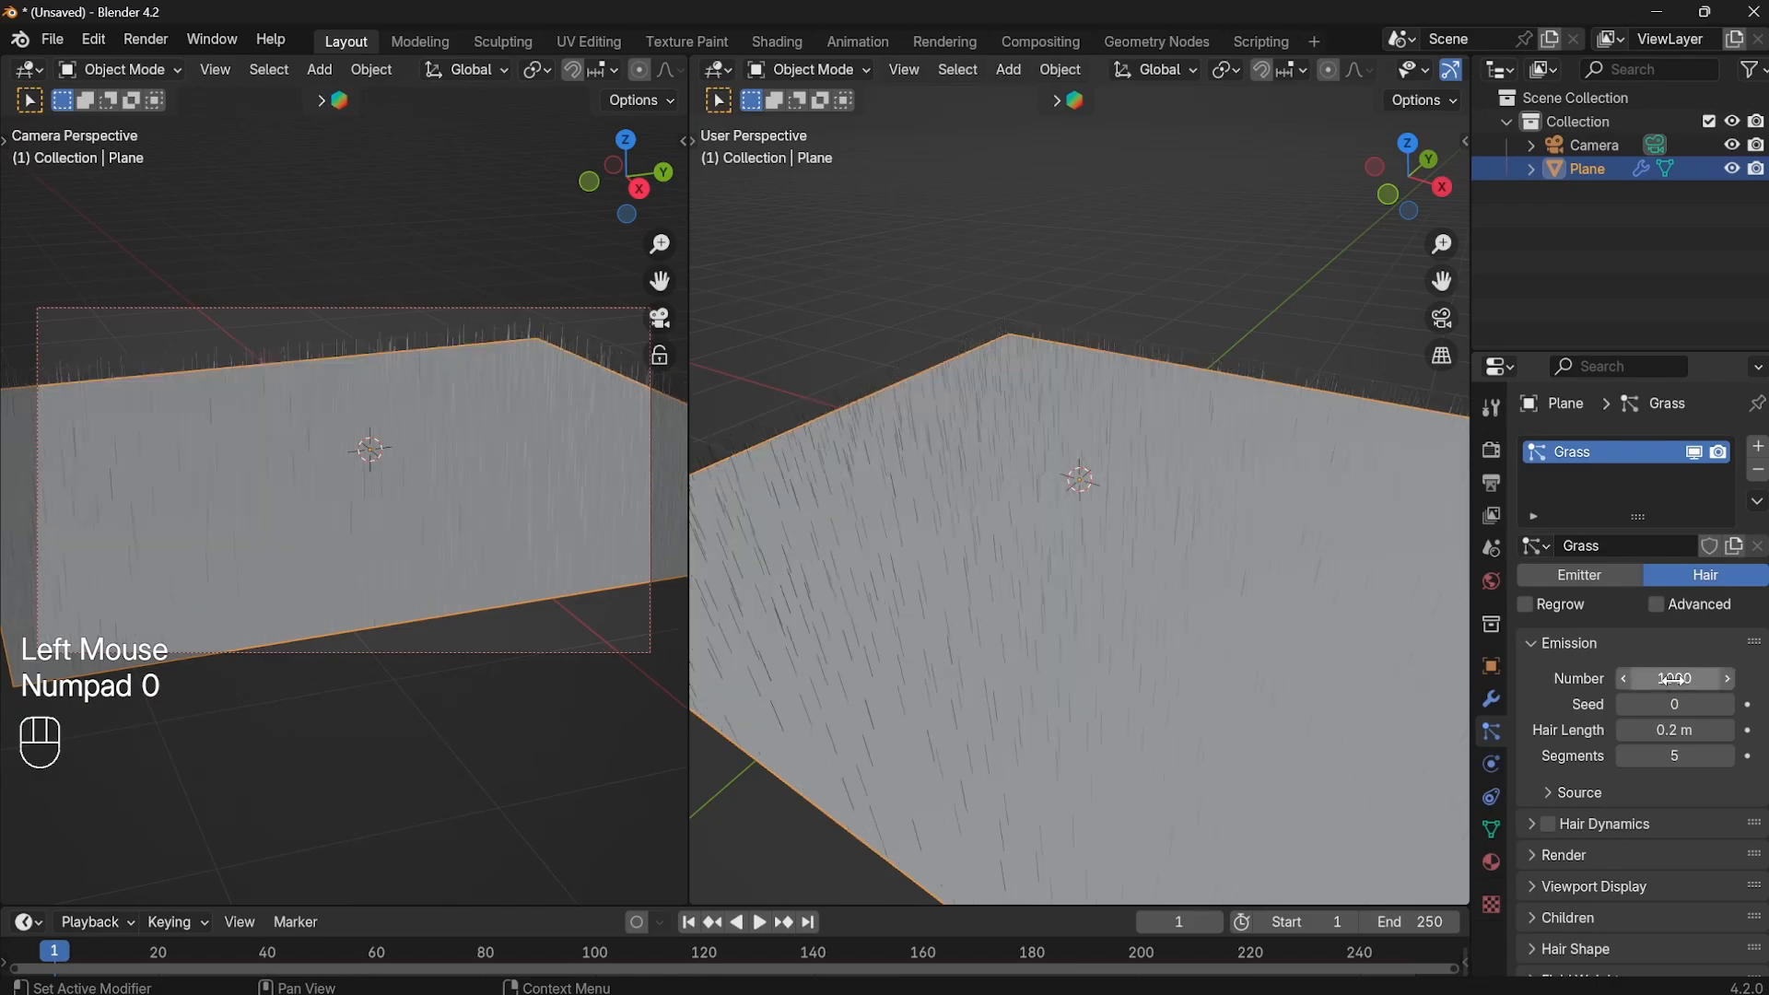
scroll(982, 485, "down", 2)
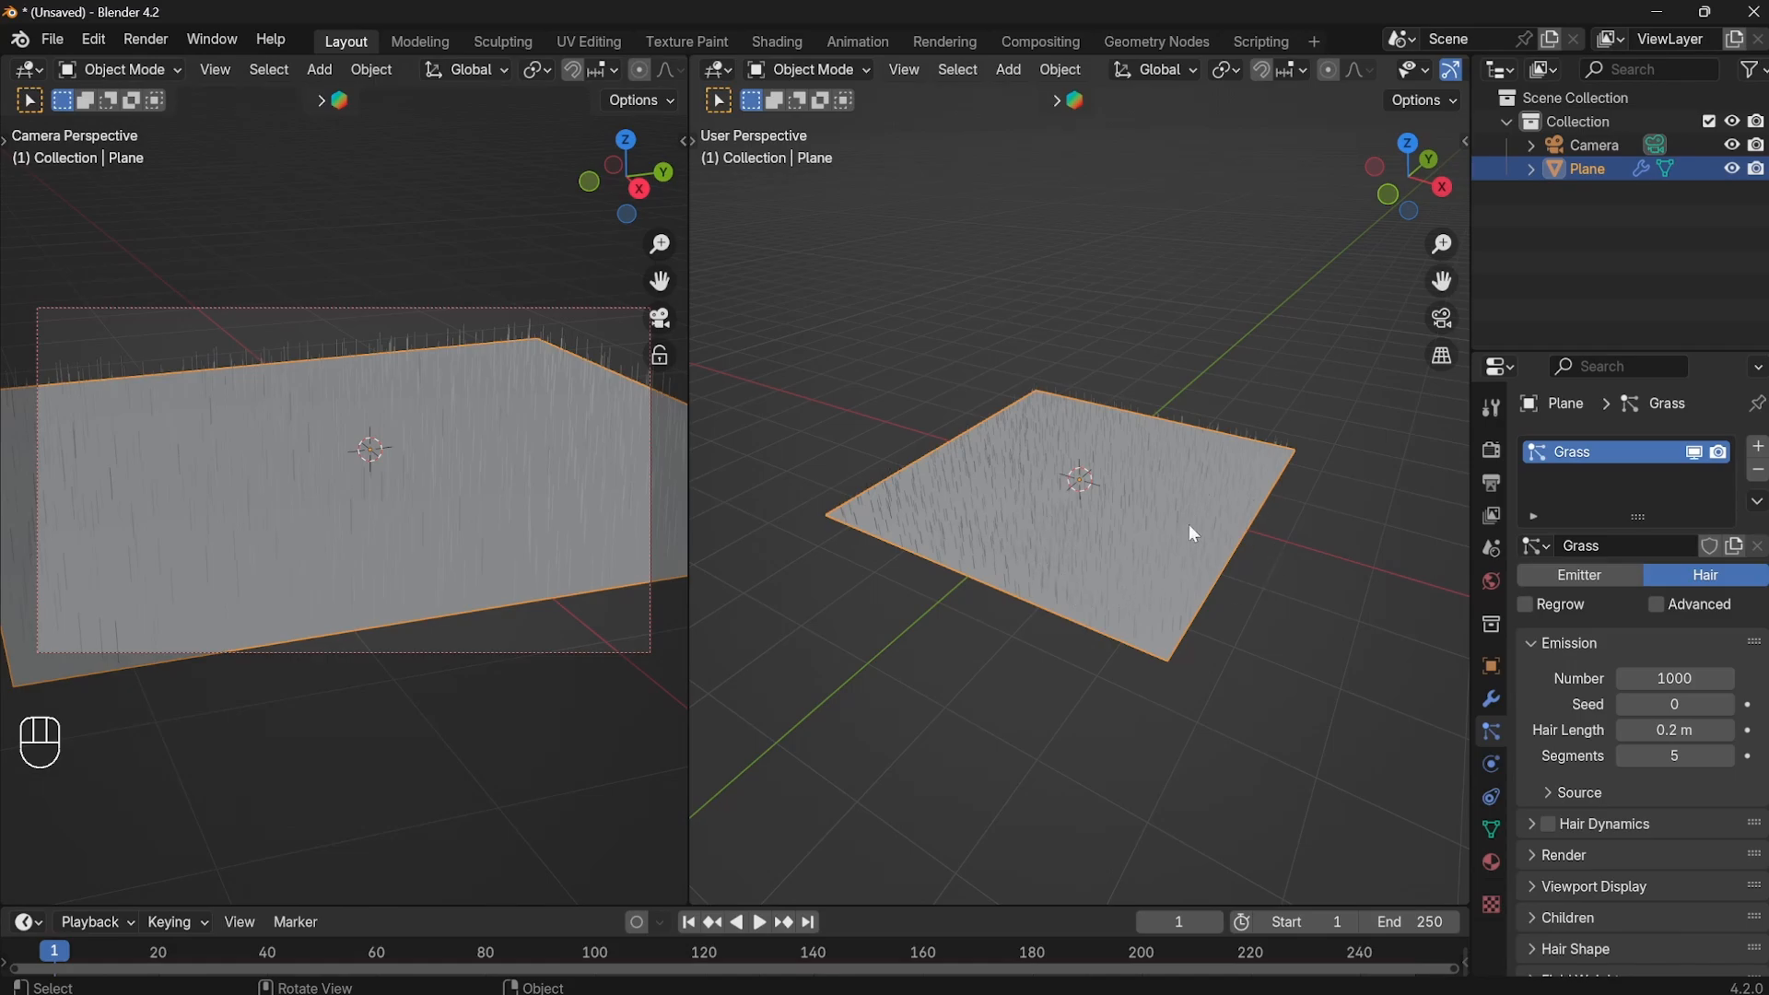
scroll(1215, 553, "up", 2)
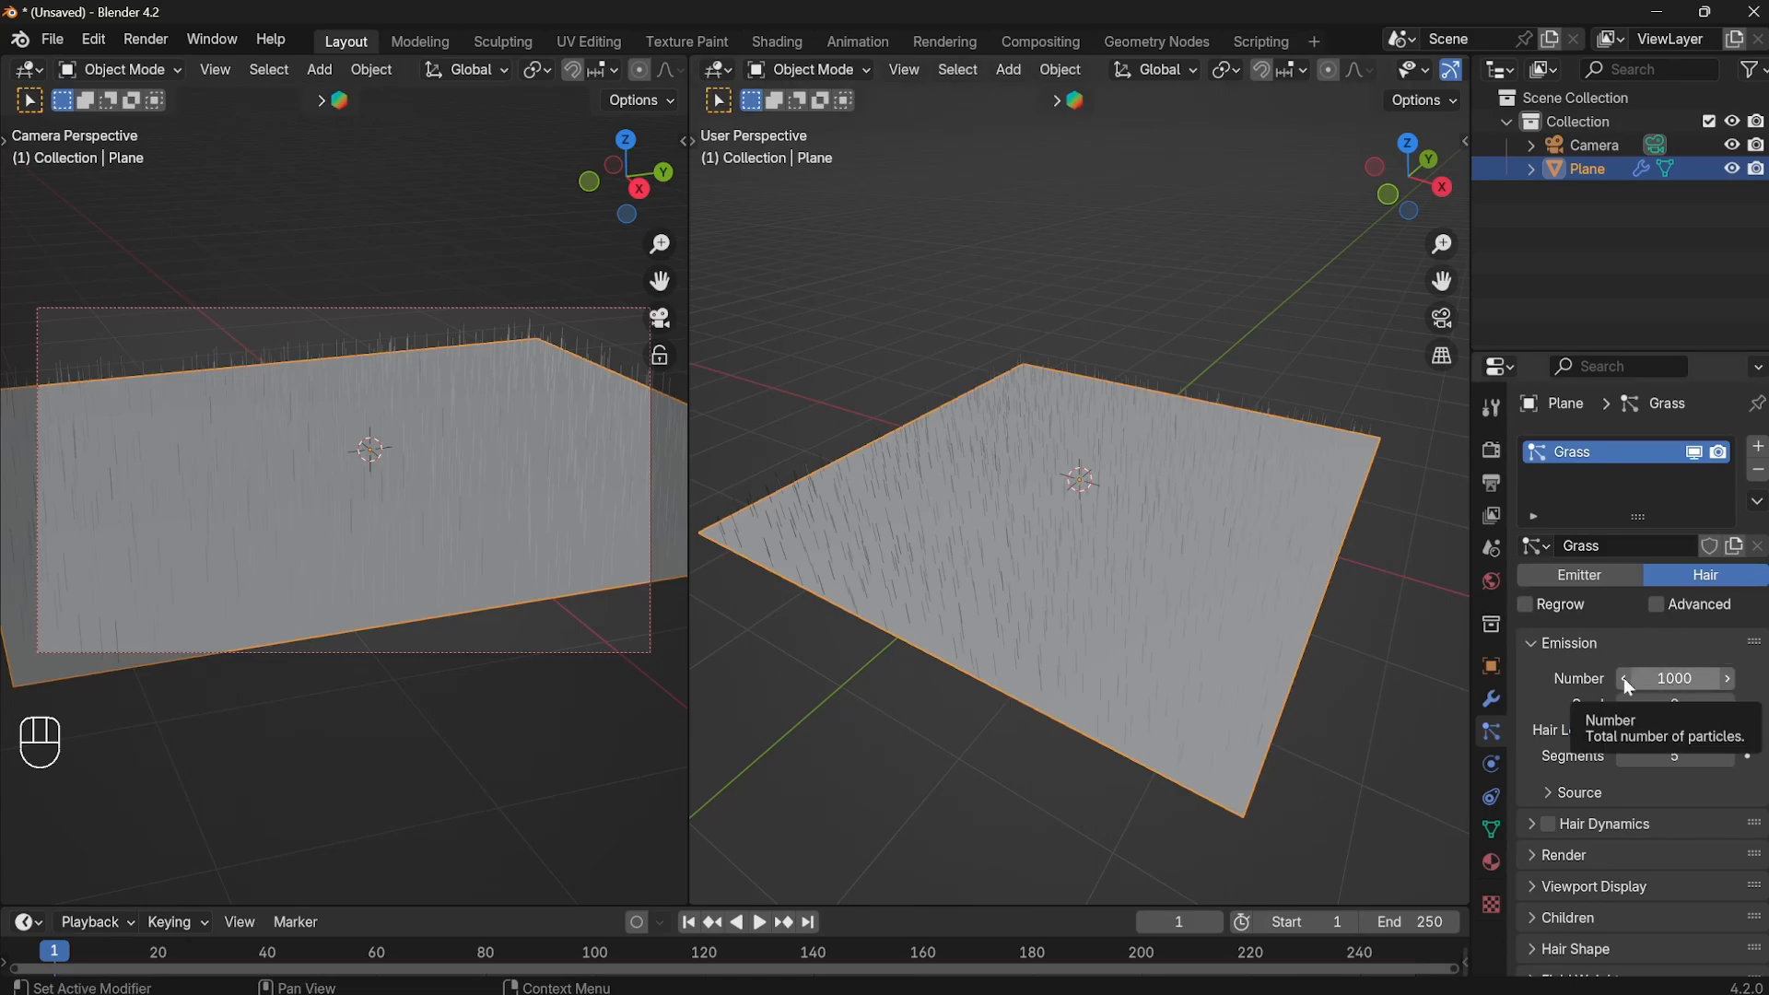
Collapse the Emission settings and set the Children of the Grass particle system to Interpolated.
left_click(1533, 645)
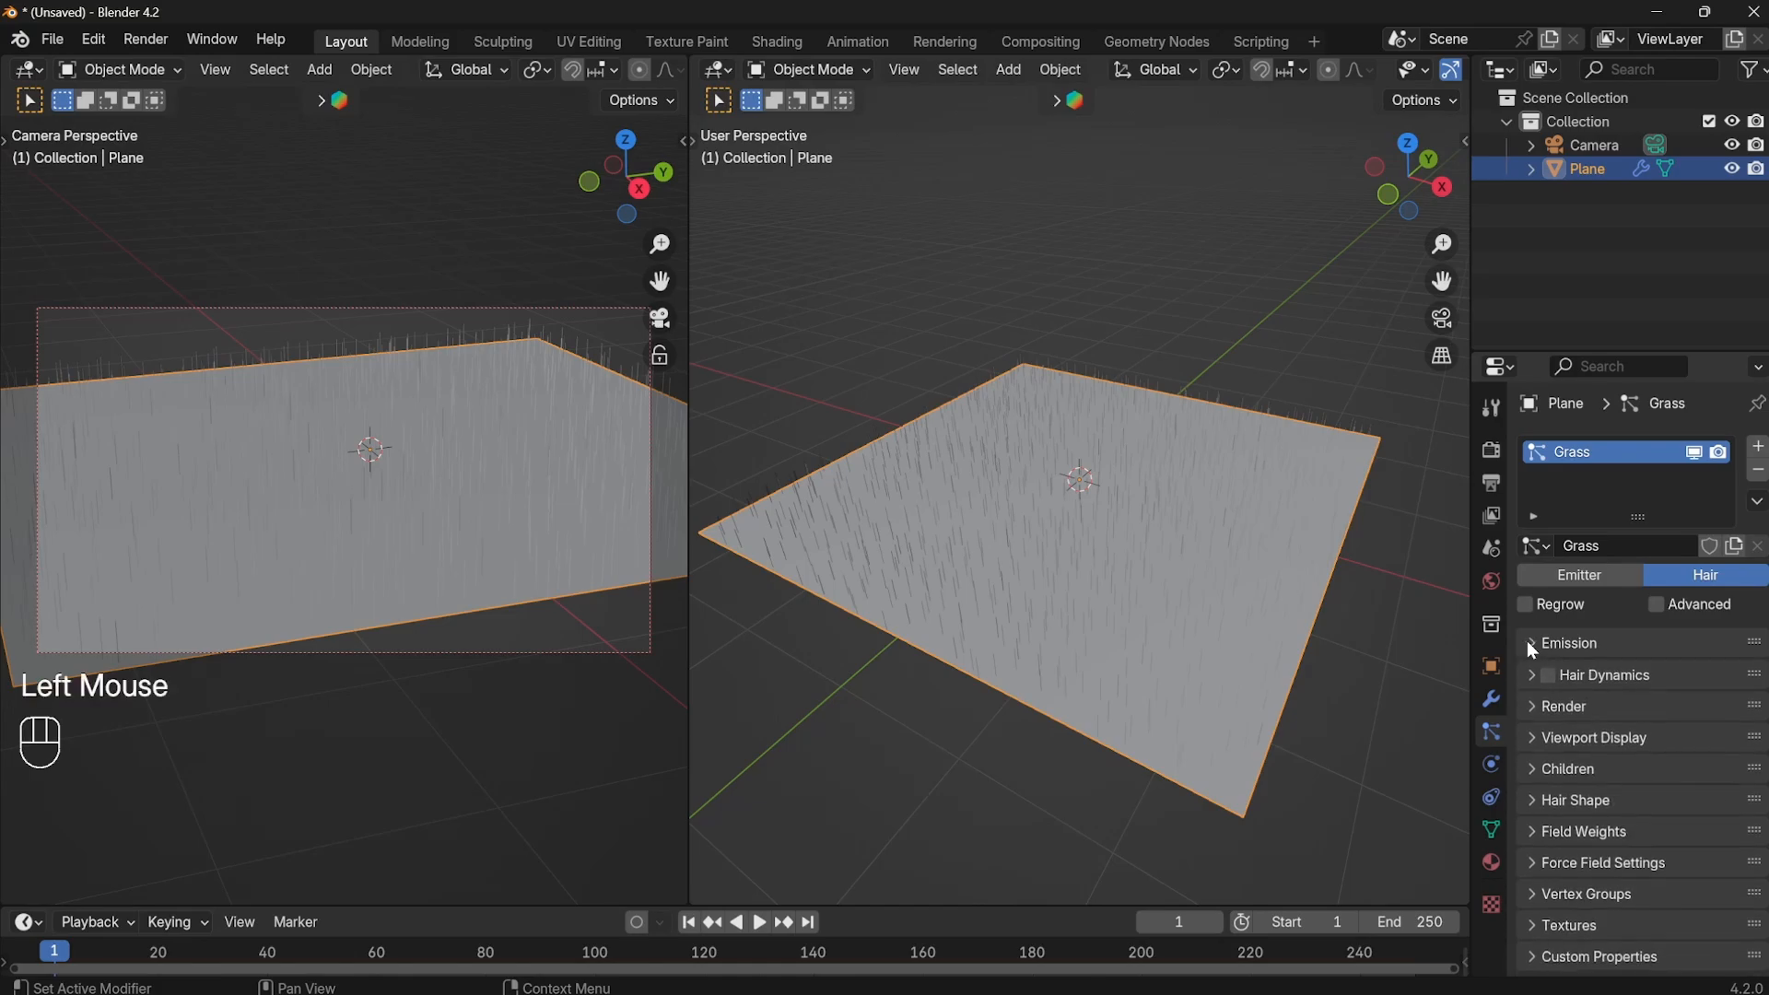
scroll(1601, 720, "down", 2)
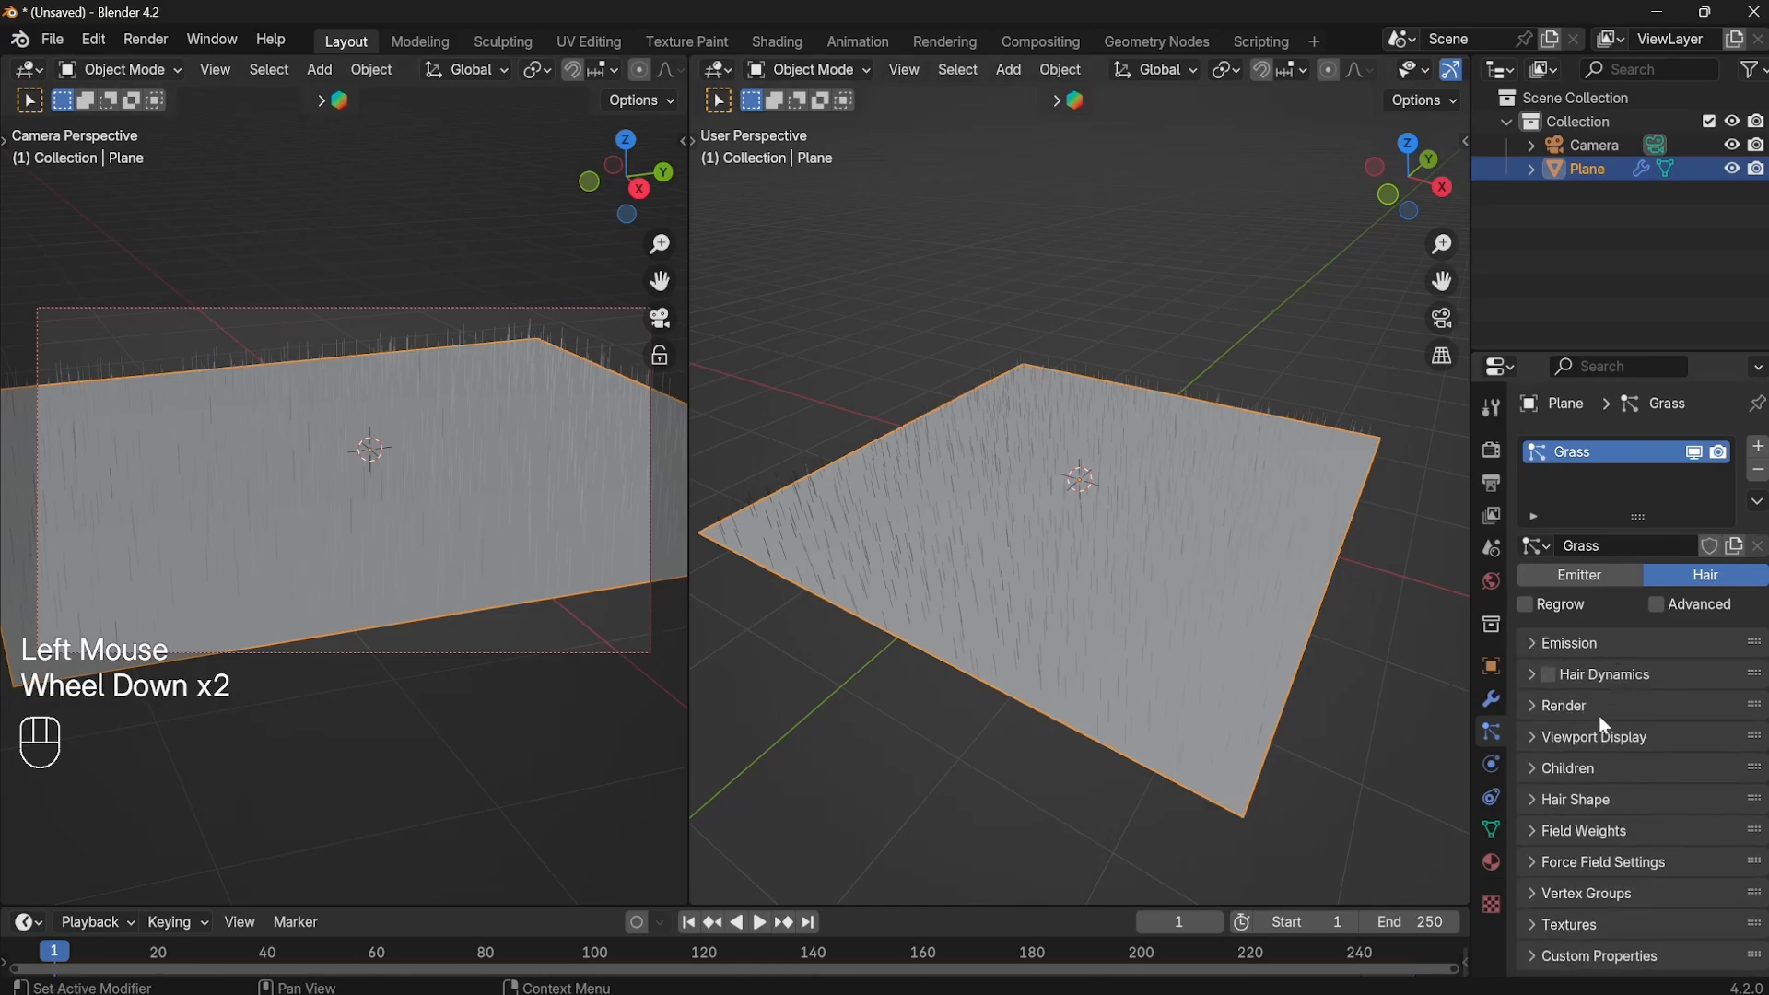
left_click(1563, 768)
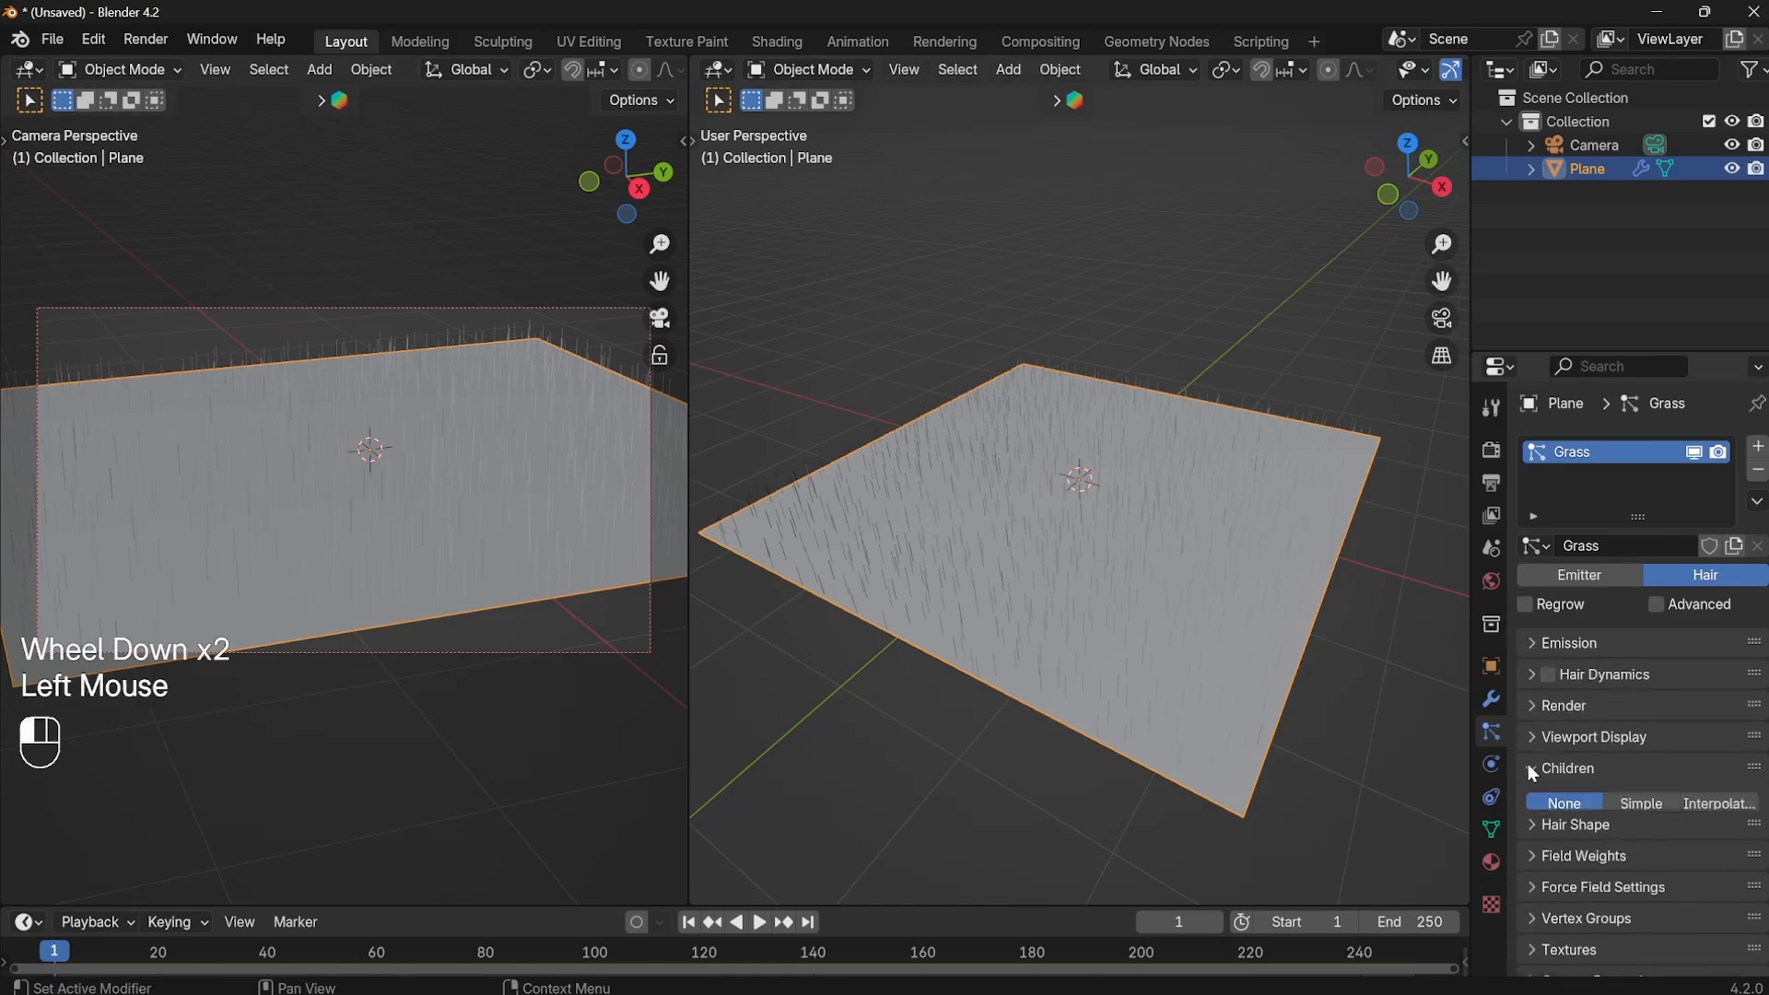
left_click(1714, 803)
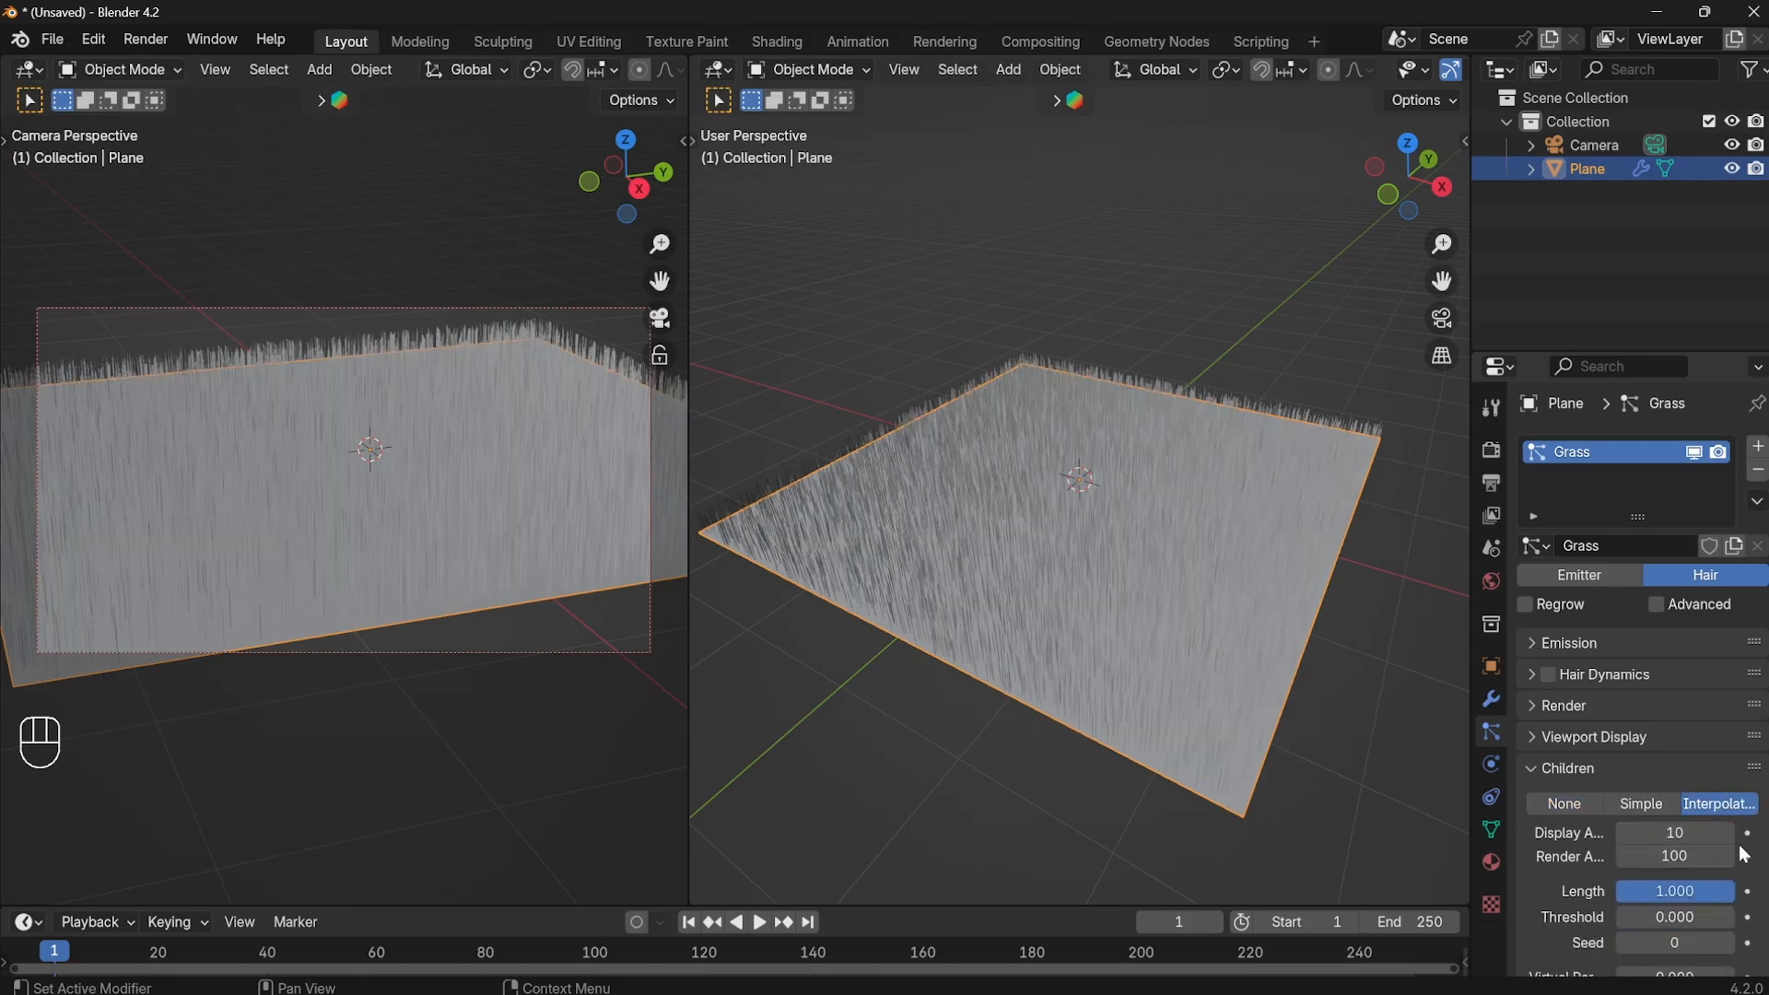
Widen the properties area and set the Emission number of the Grass particle system to 500.
scroll(1567, 673, "up", 2)
left_click(1540, 643)
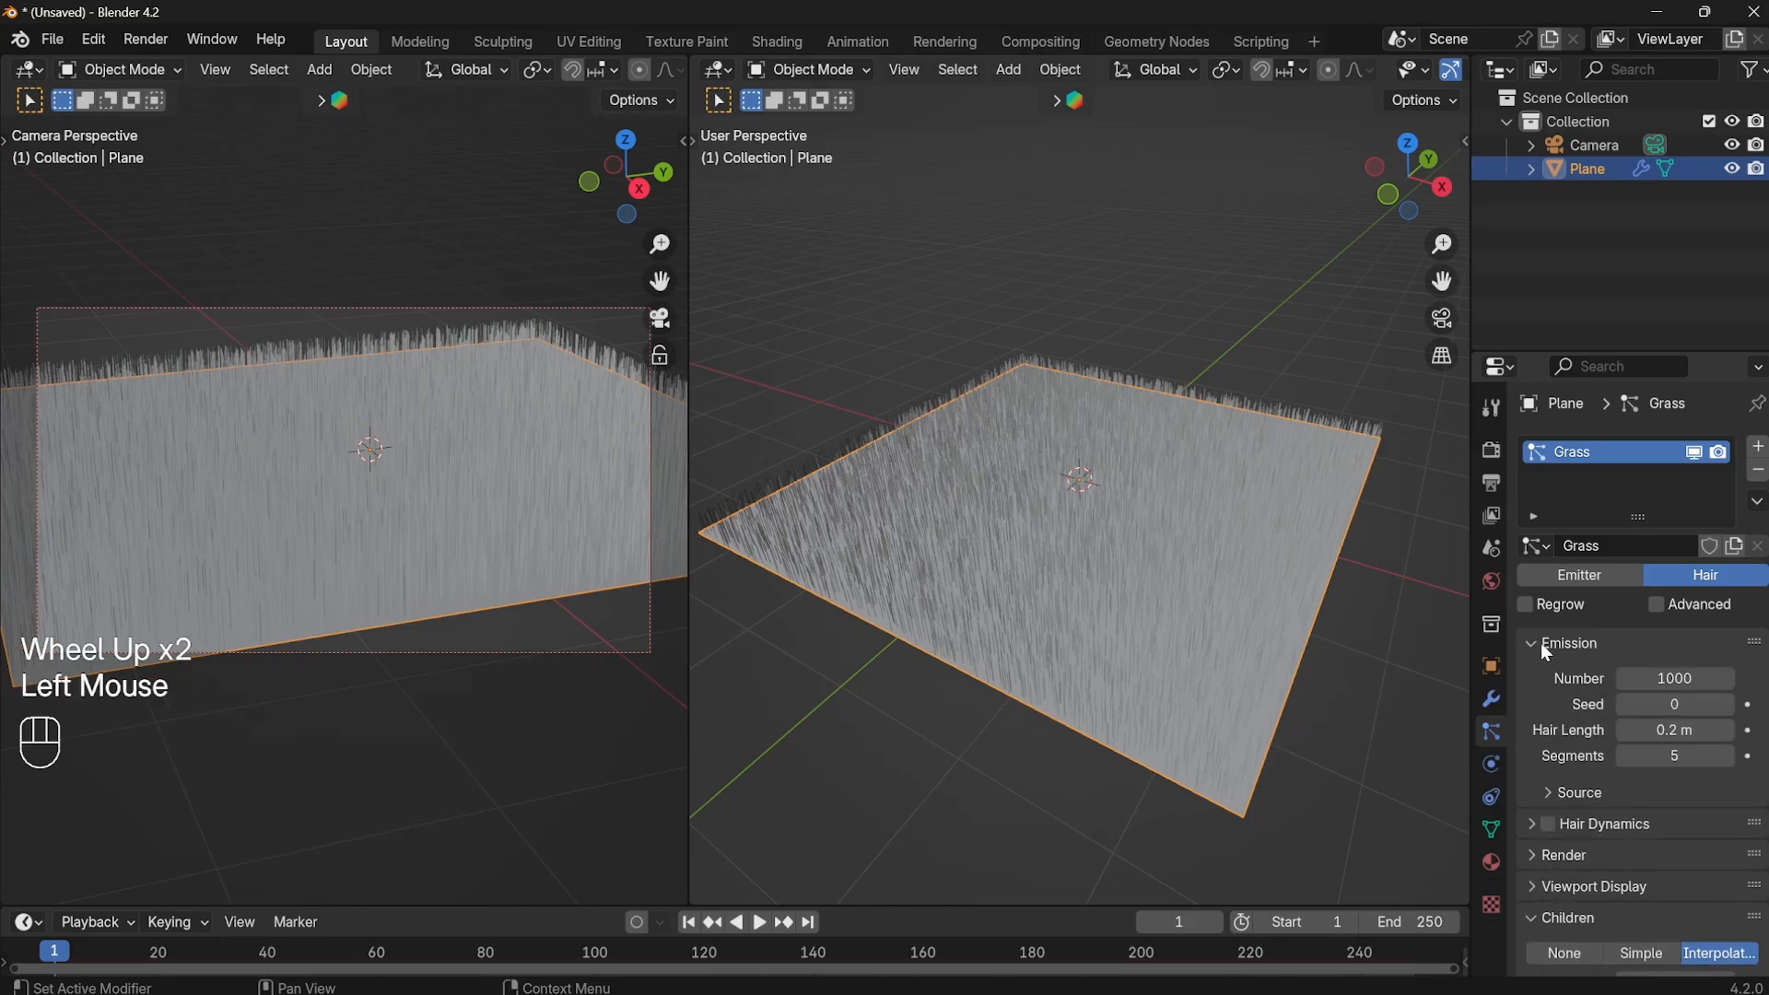
scroll(1709, 716, "down", 1)
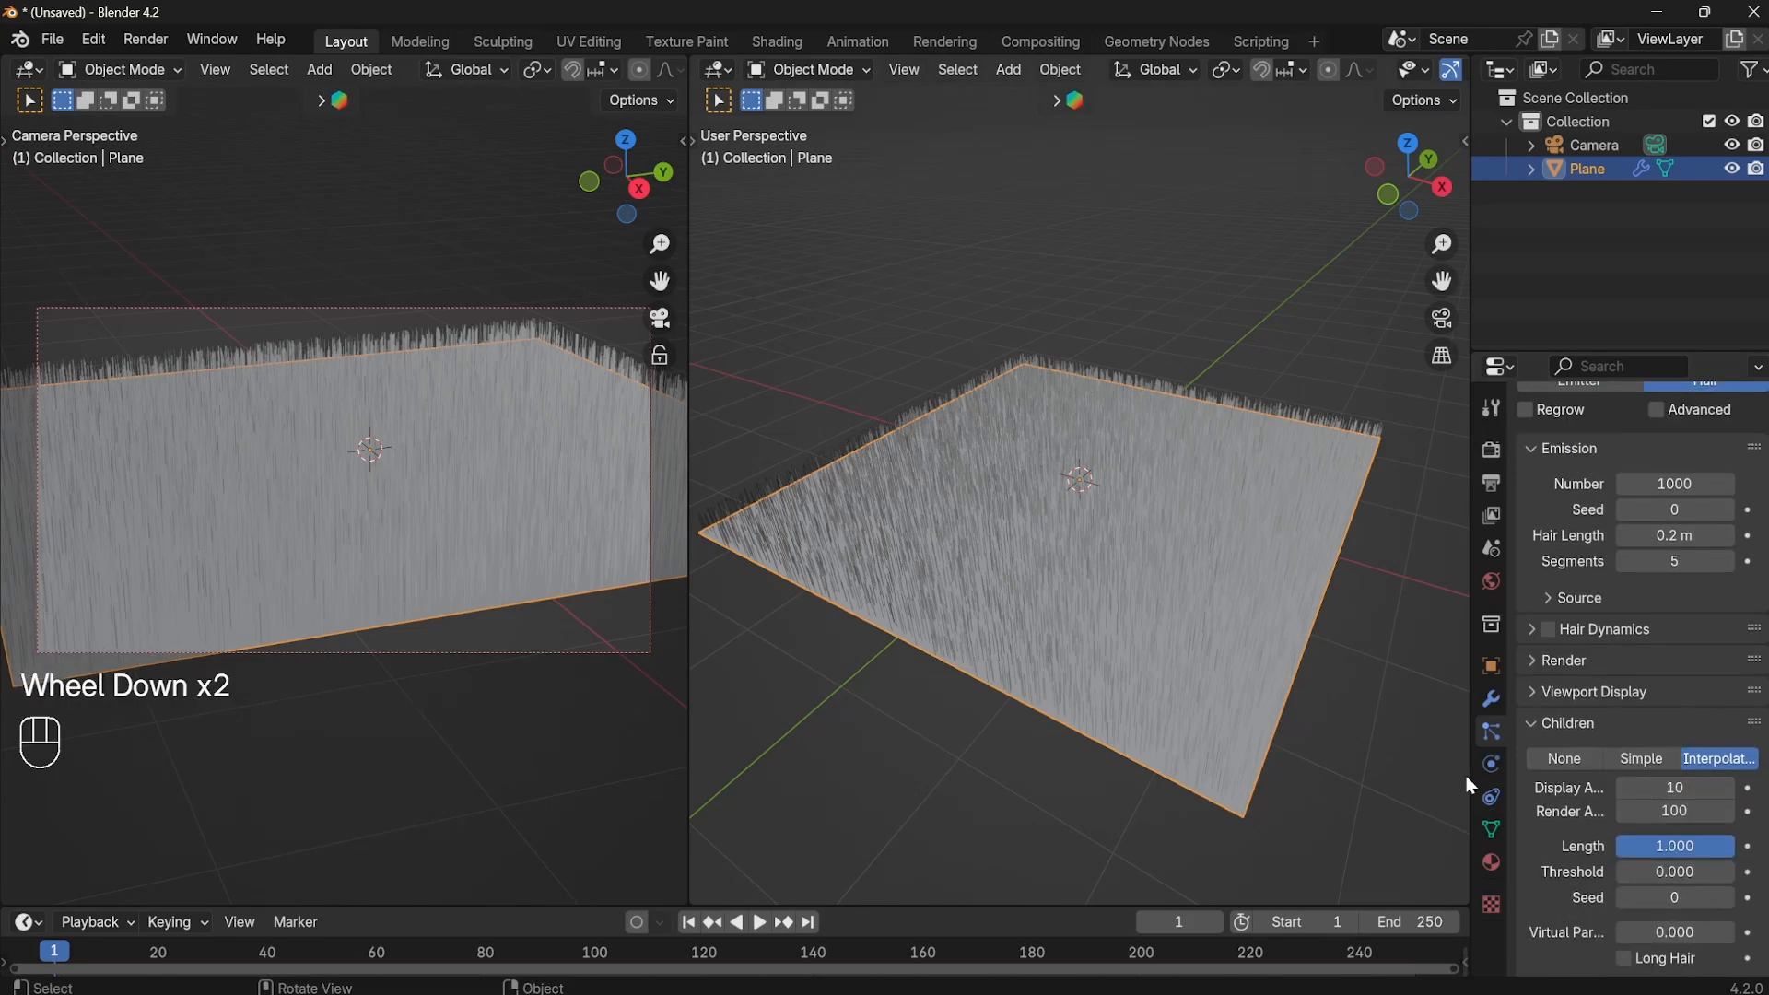
left_click_drag(1470, 775, 1400, 766)
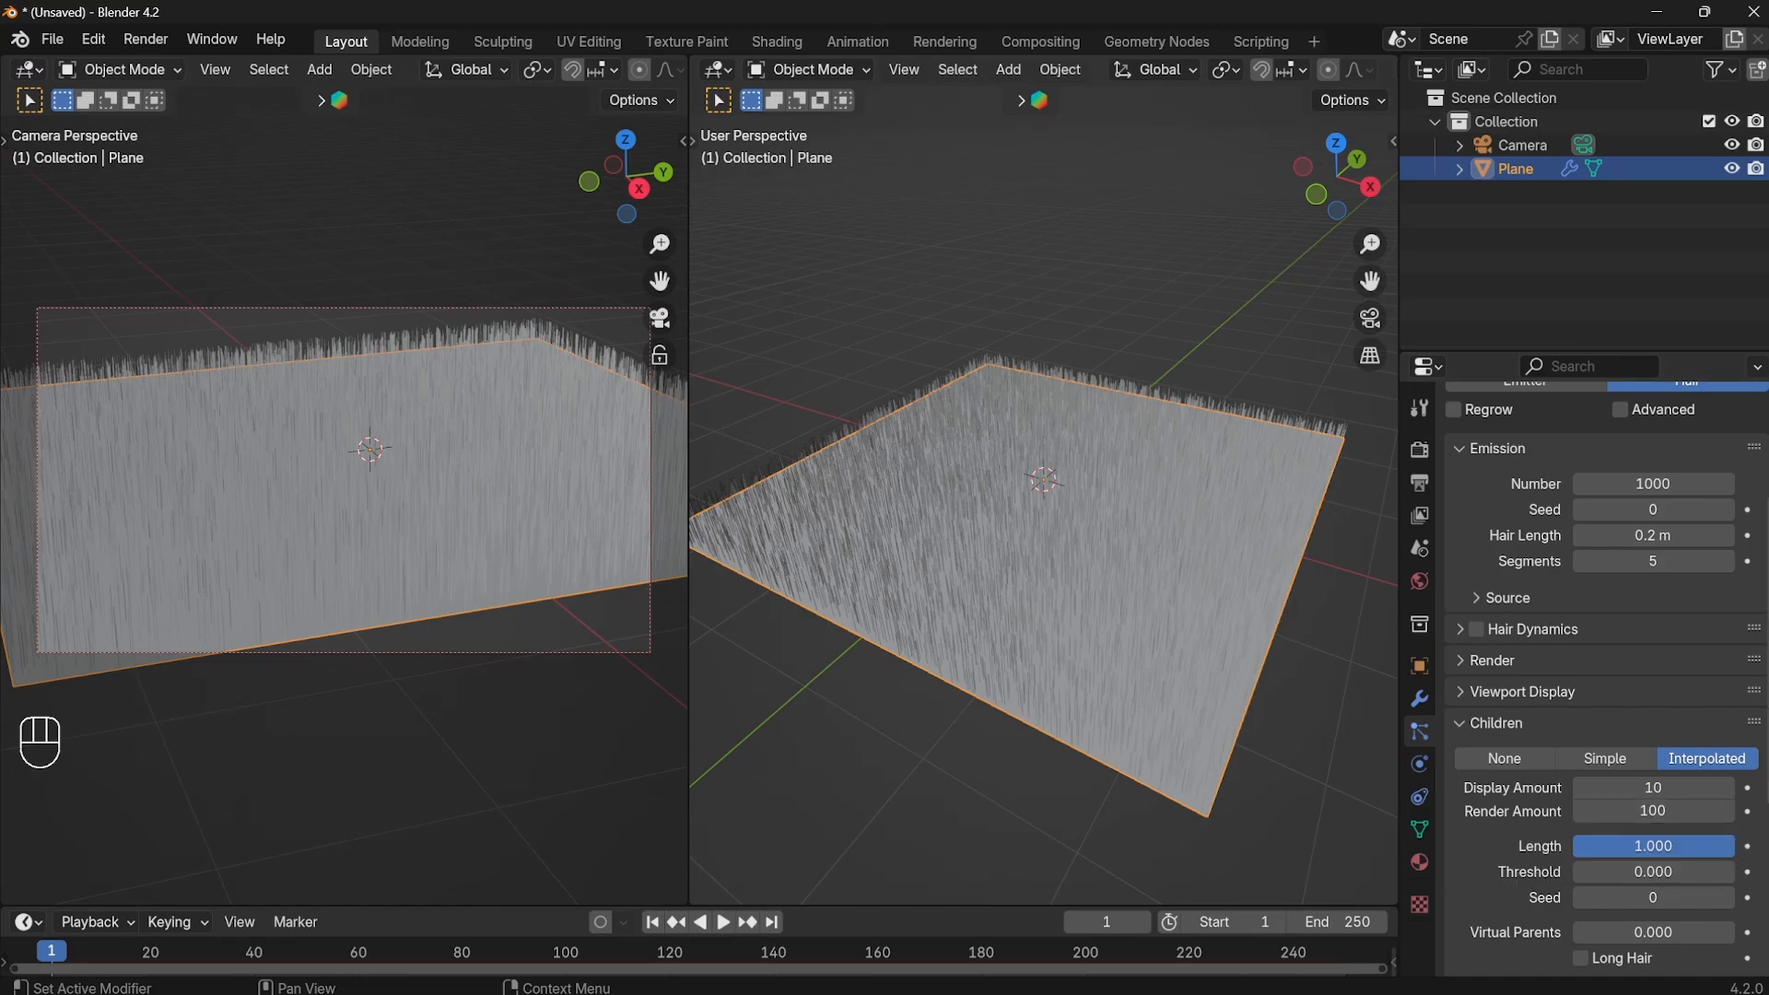
left_click(1612, 484)
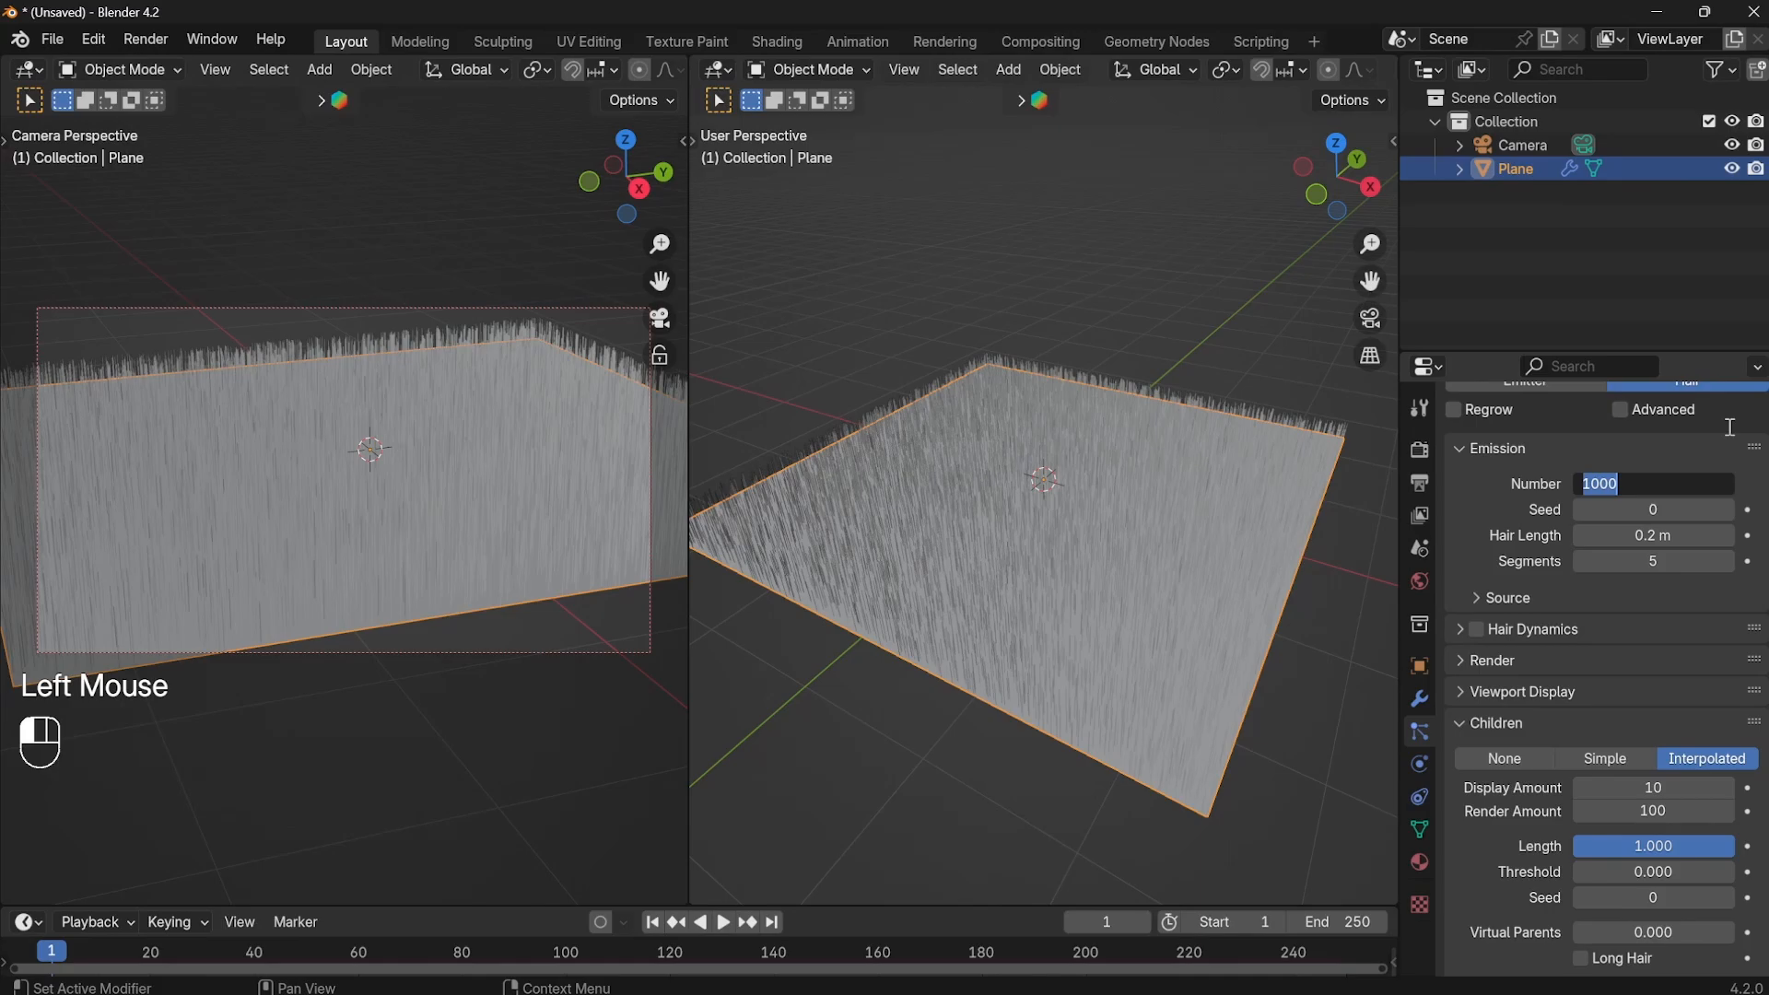
type("500")
key("Return")
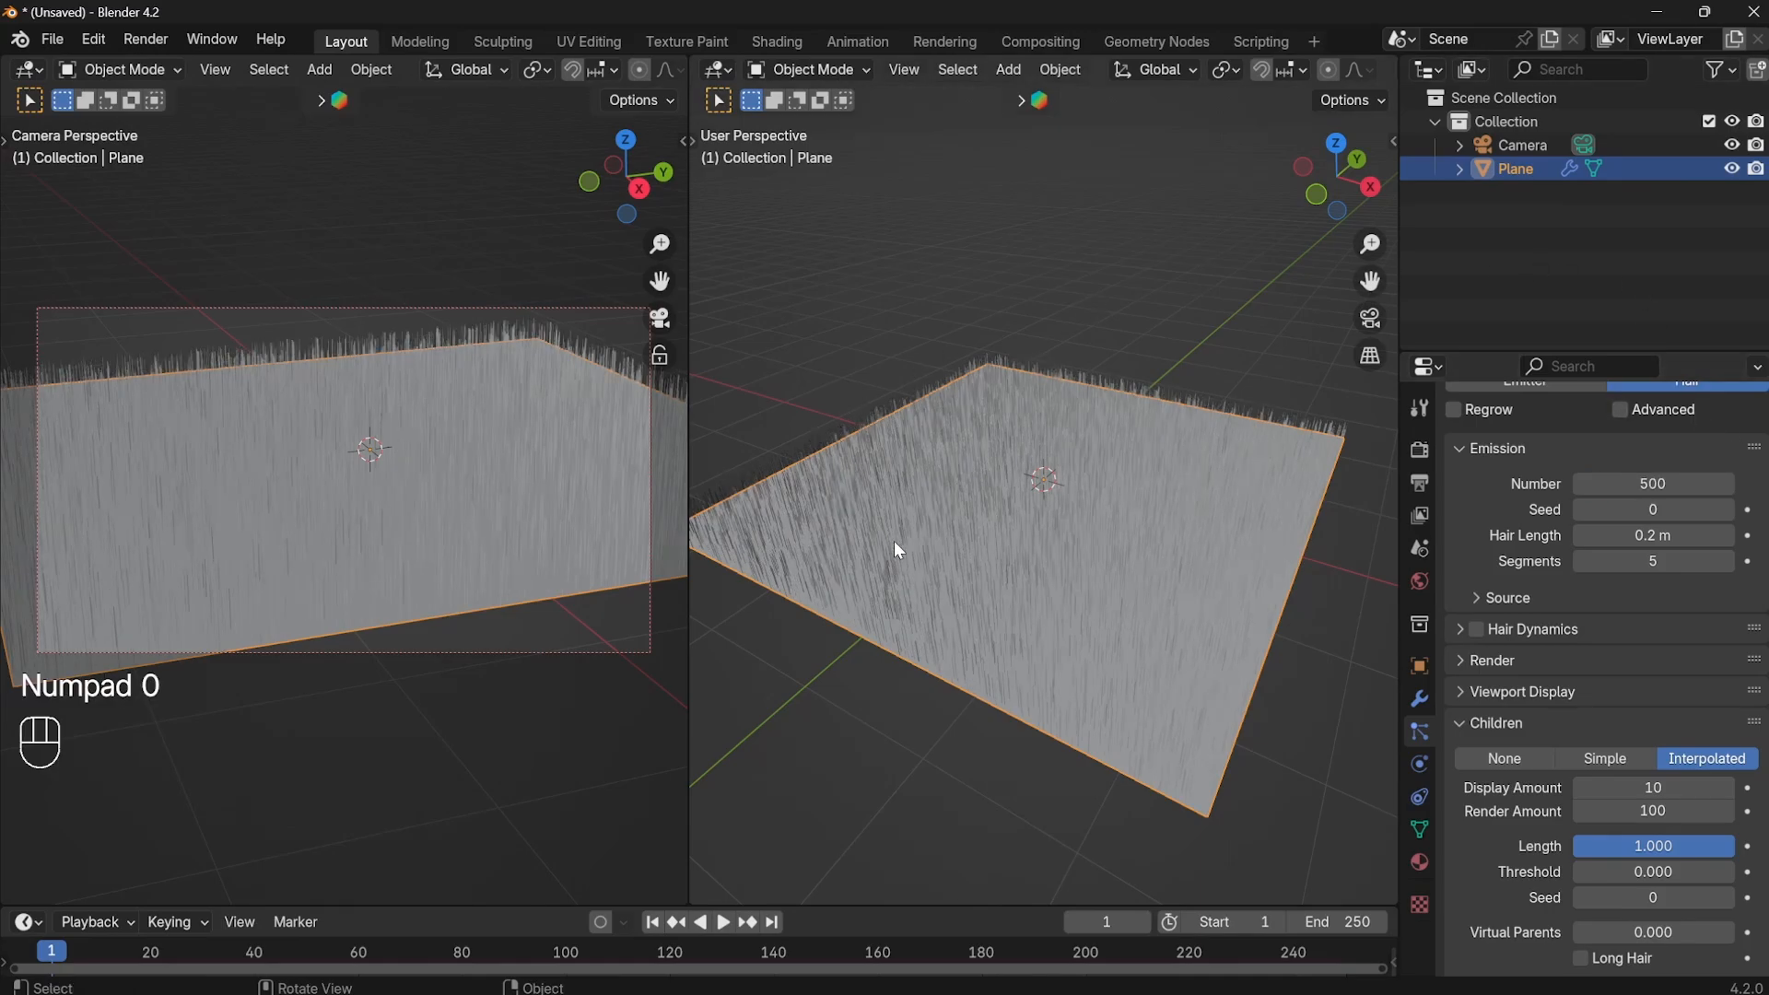
Examine the grass density on the plane up close and review the particle system's Children settings.
middle_click_drag(901, 620, 1032, 595)
scroll(1096, 542, "up", 3)
scroll(857, 571, "down", 3)
scroll(1055, 597, "up", 2)
scroll(1052, 592, "up", 1)
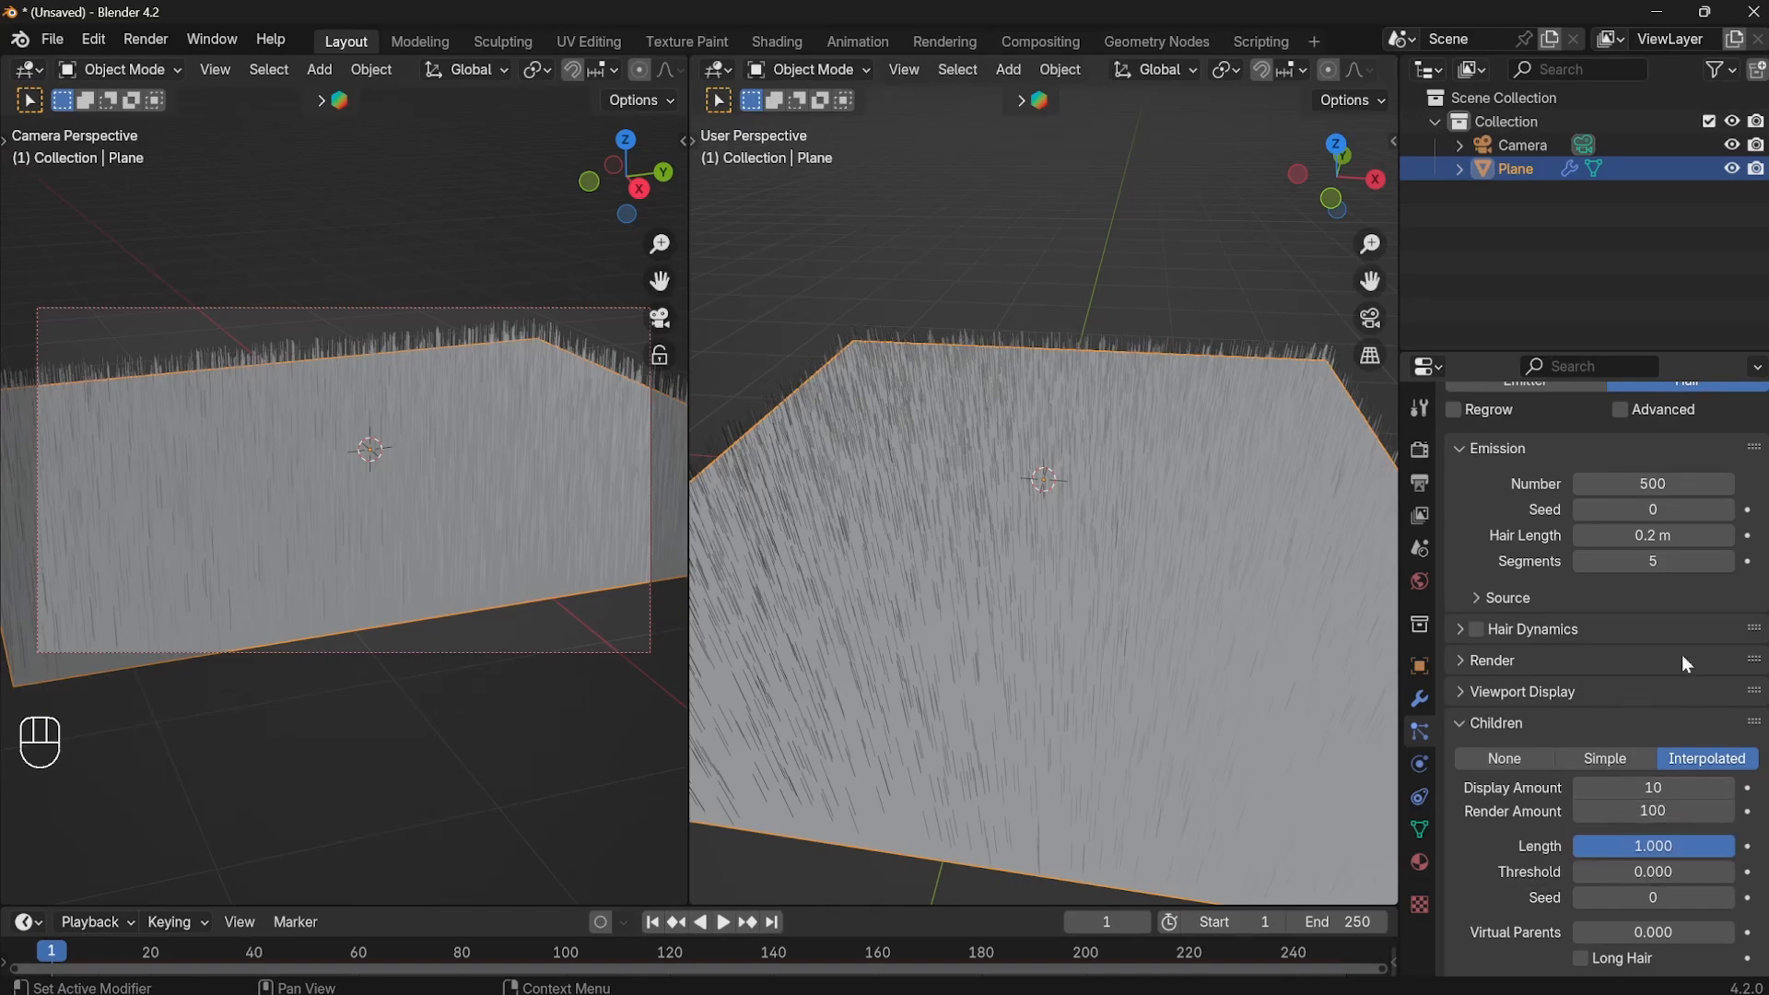
scroll(1548, 627, "up", 2)
scroll(1526, 658, "down", 3)
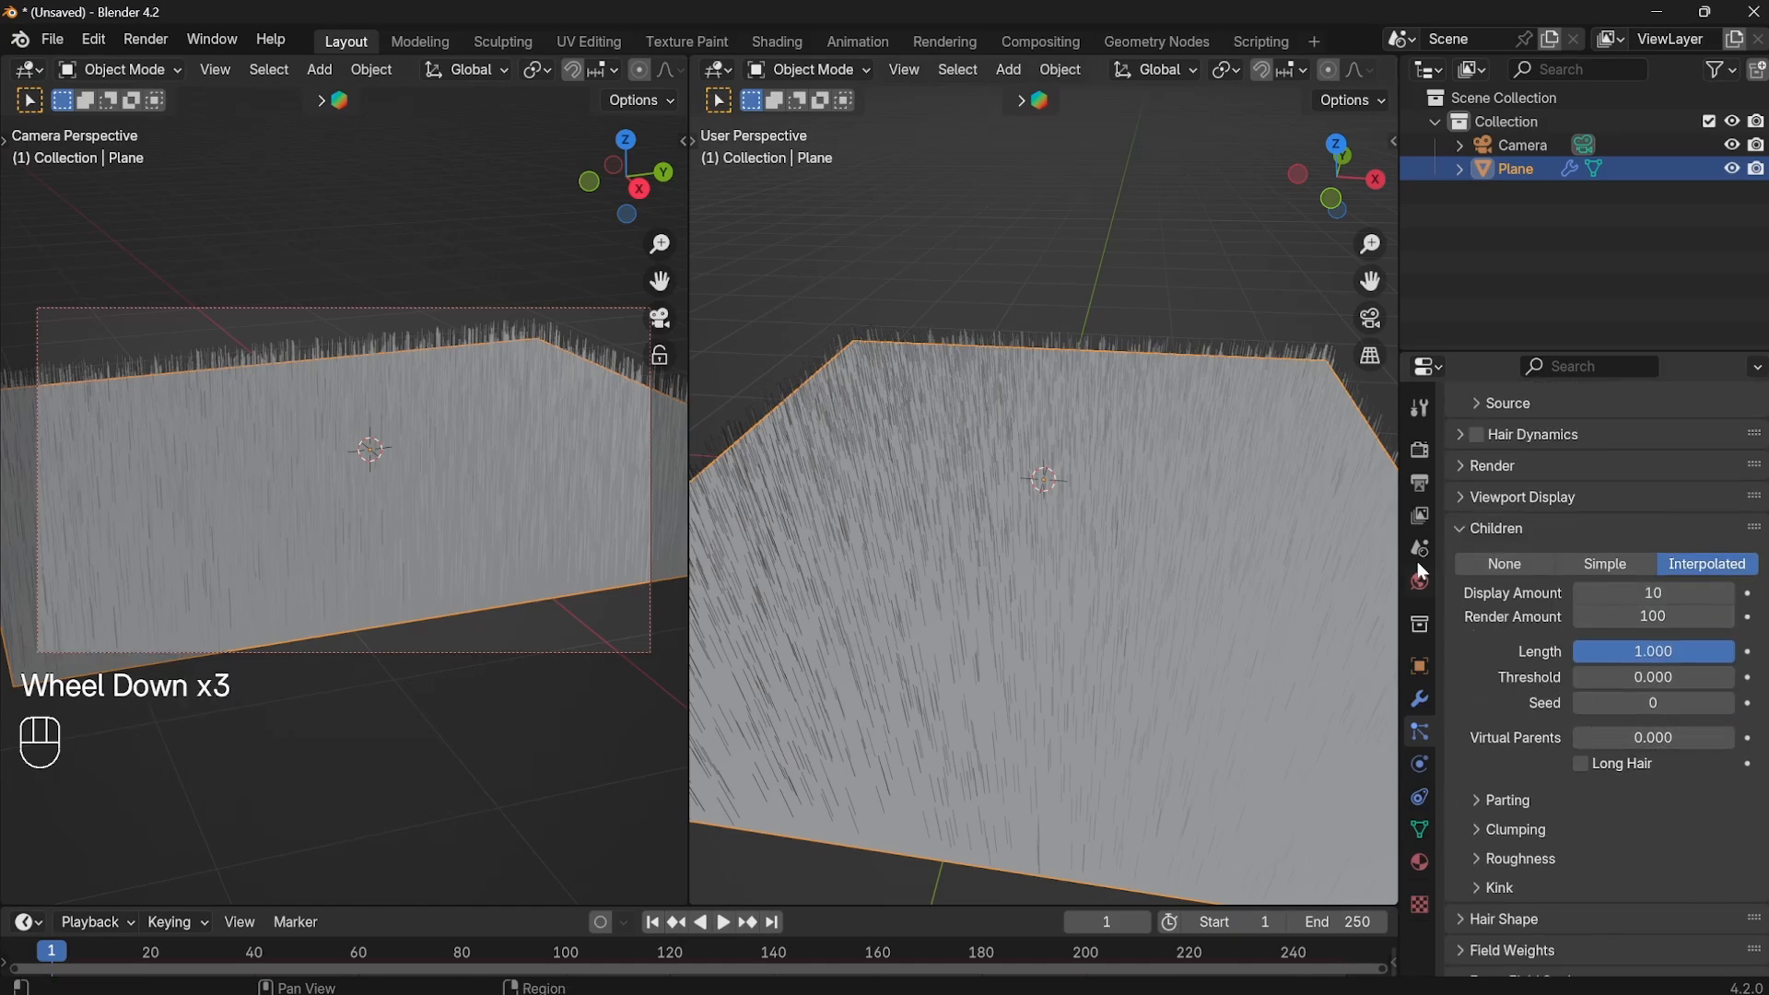
scroll(915, 469, "down", 2)
View the plants beside the plane from the top and pick Sc Grass Wild Clump 02 and Sc Nettle 01 to identify them.
middle_click_drag(912, 472, 1052, 484)
scroll(1106, 557, "up", 3)
key("KP_7")
scroll(1019, 522, "down", 2)
scroll(1087, 508, "down", 2)
scroll(1279, 509, "up", 3)
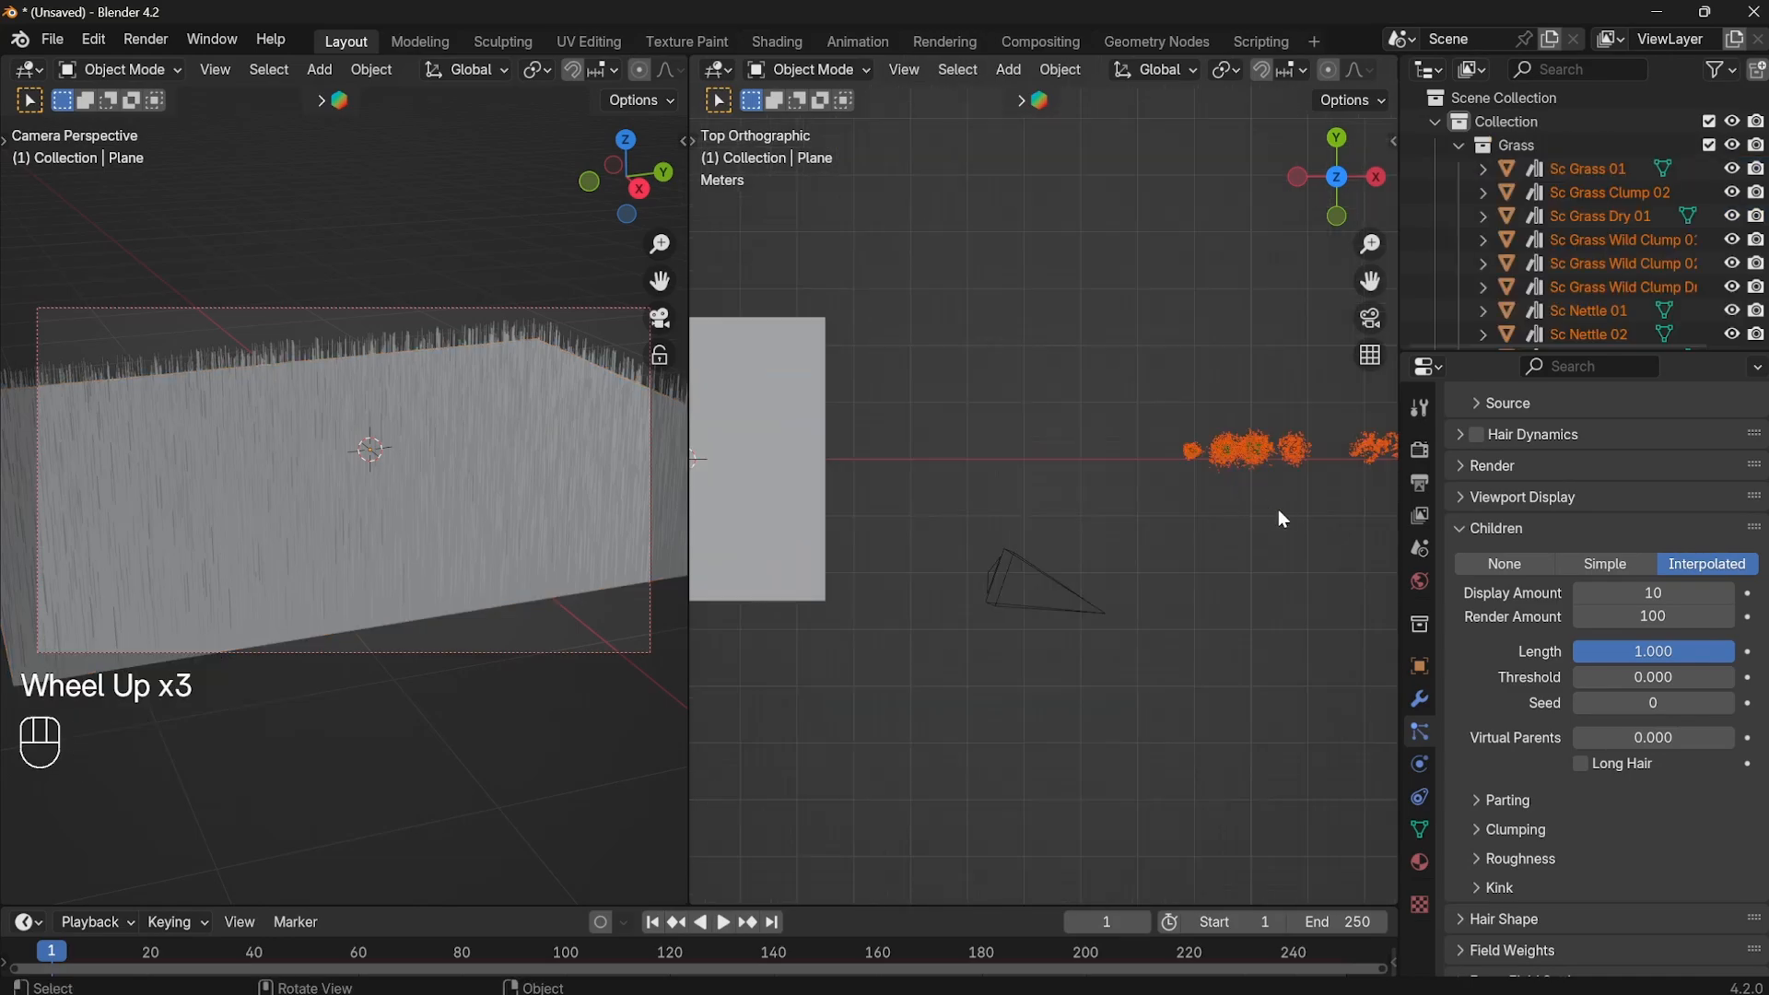
middle_click_drag(1279, 509, 986, 540, "shift")
left_click(954, 501)
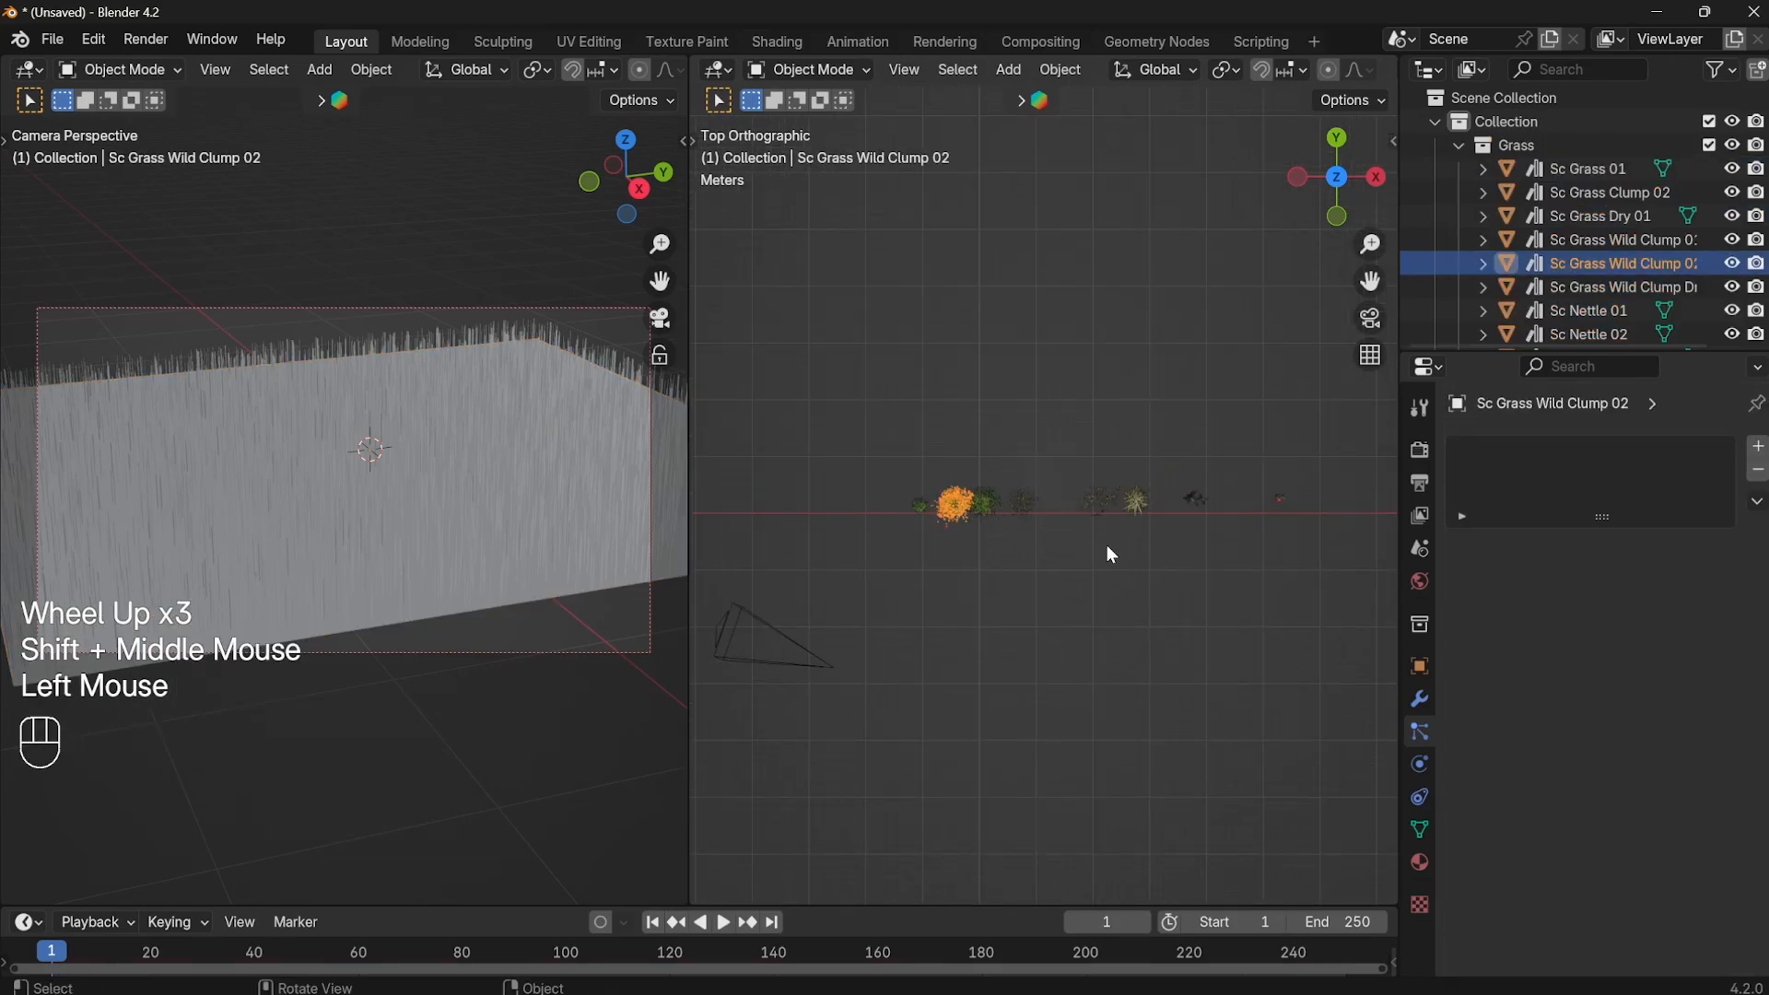
left_click(1186, 501)
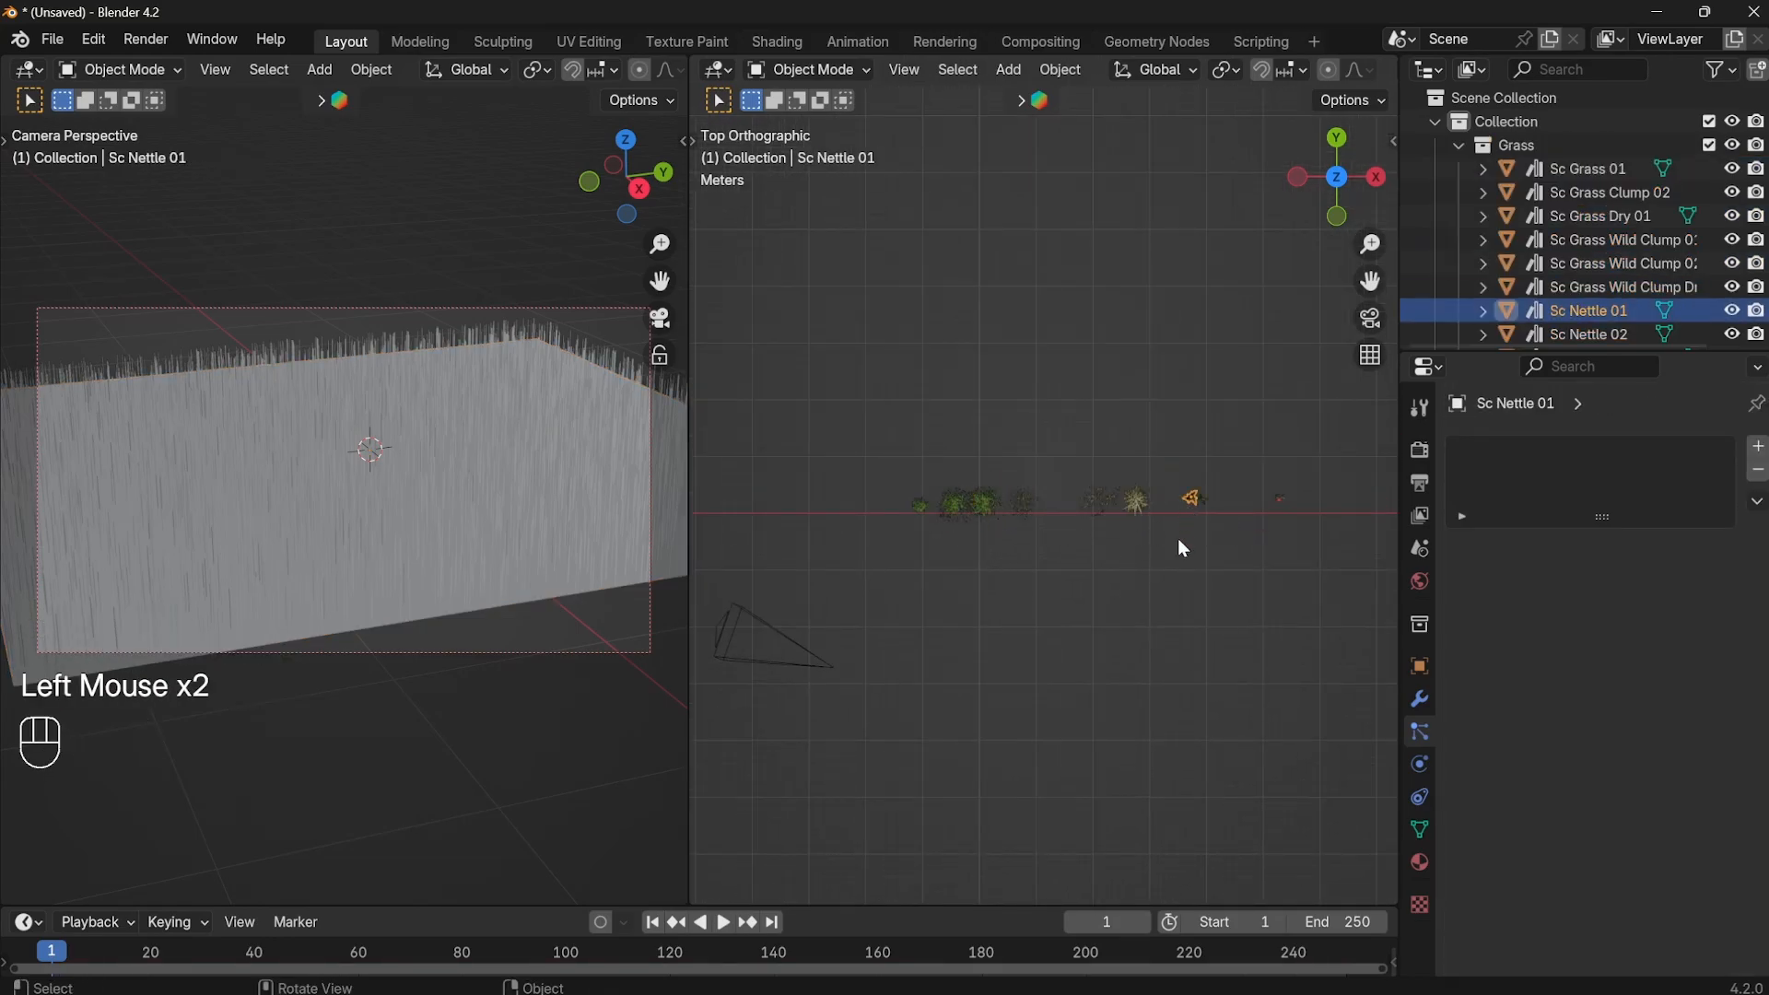
scroll(962, 512, "up", 4)
scroll(1007, 606, "down", 3)
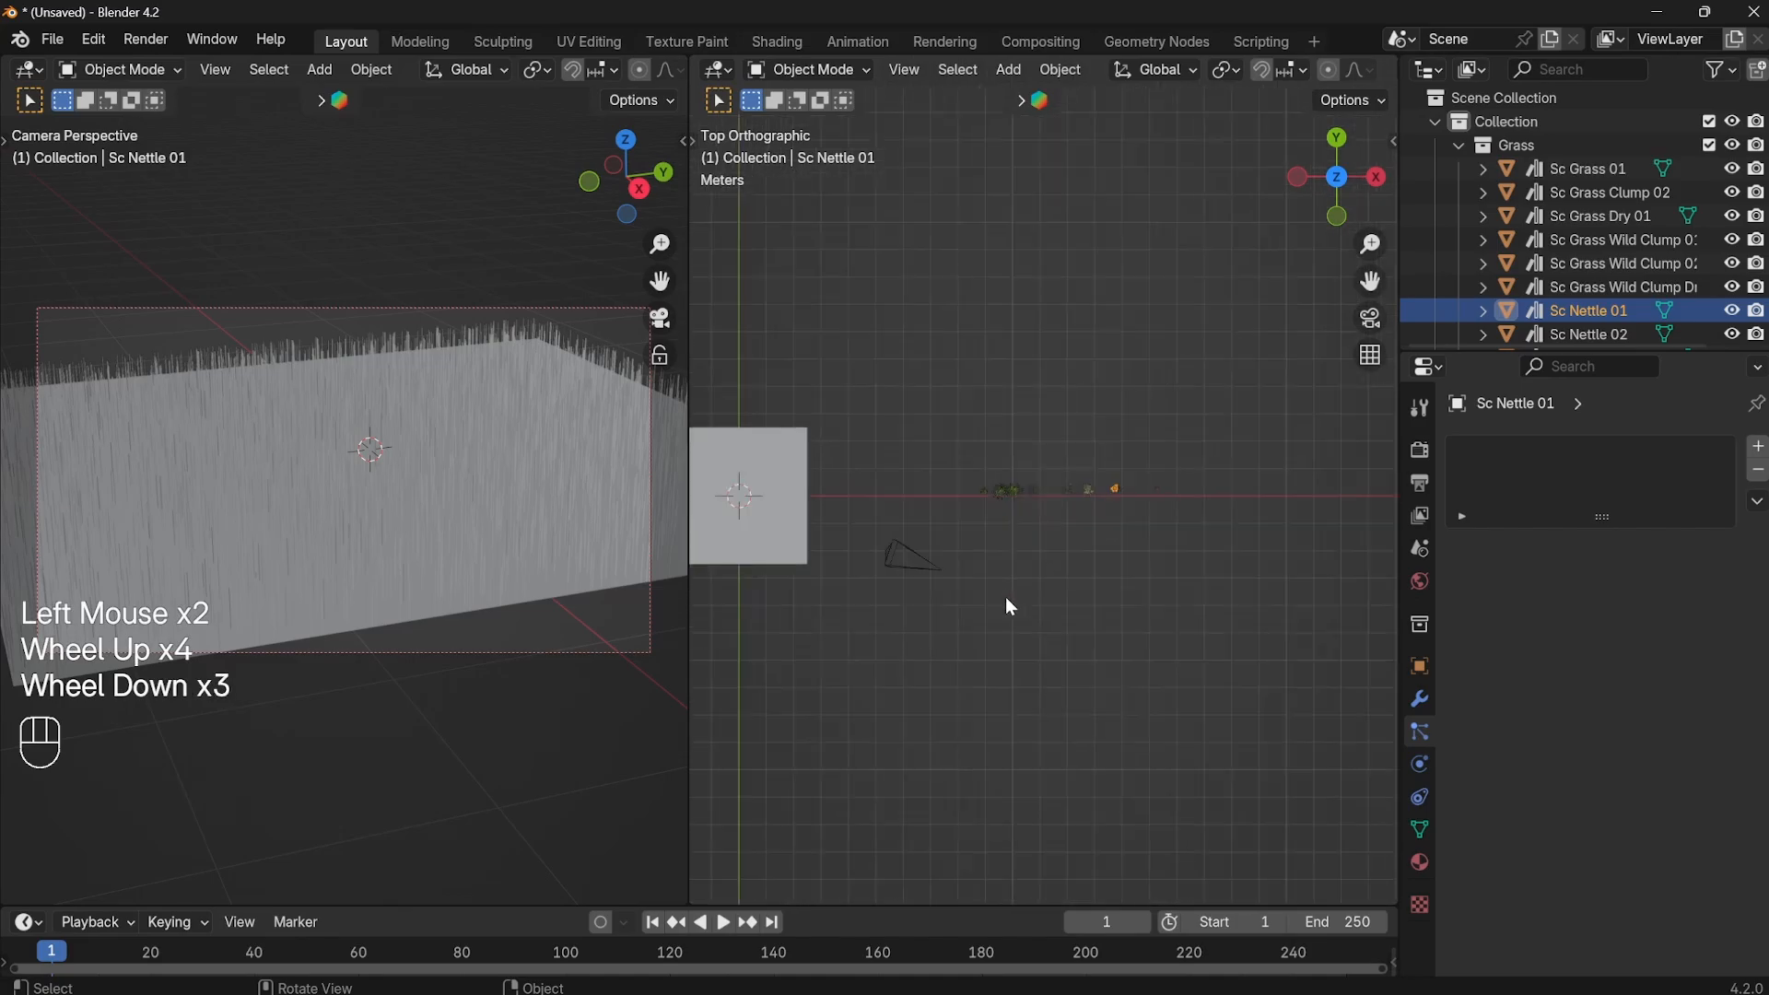
middle_click_drag(913, 580, 1125, 577, "shift")
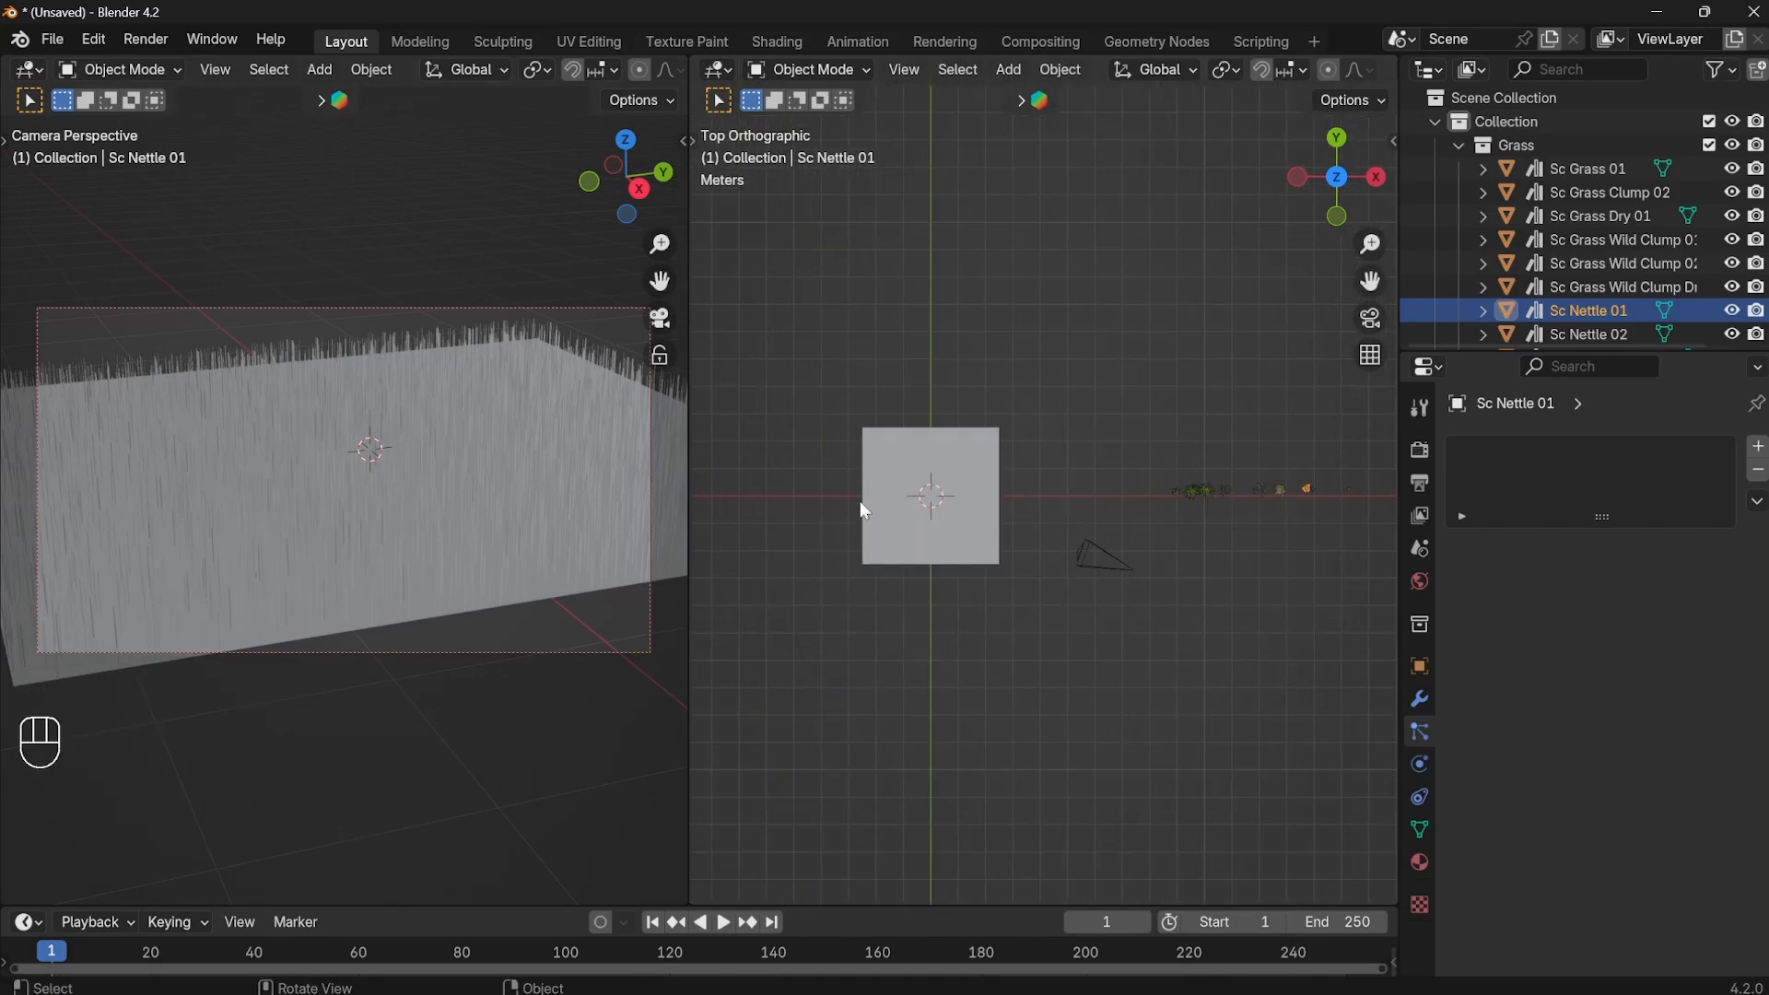
Select the plane and set Render As of its Grass particle system to Object, after trying Collection.
left_click(1207, 493)
left_click(456, 469)
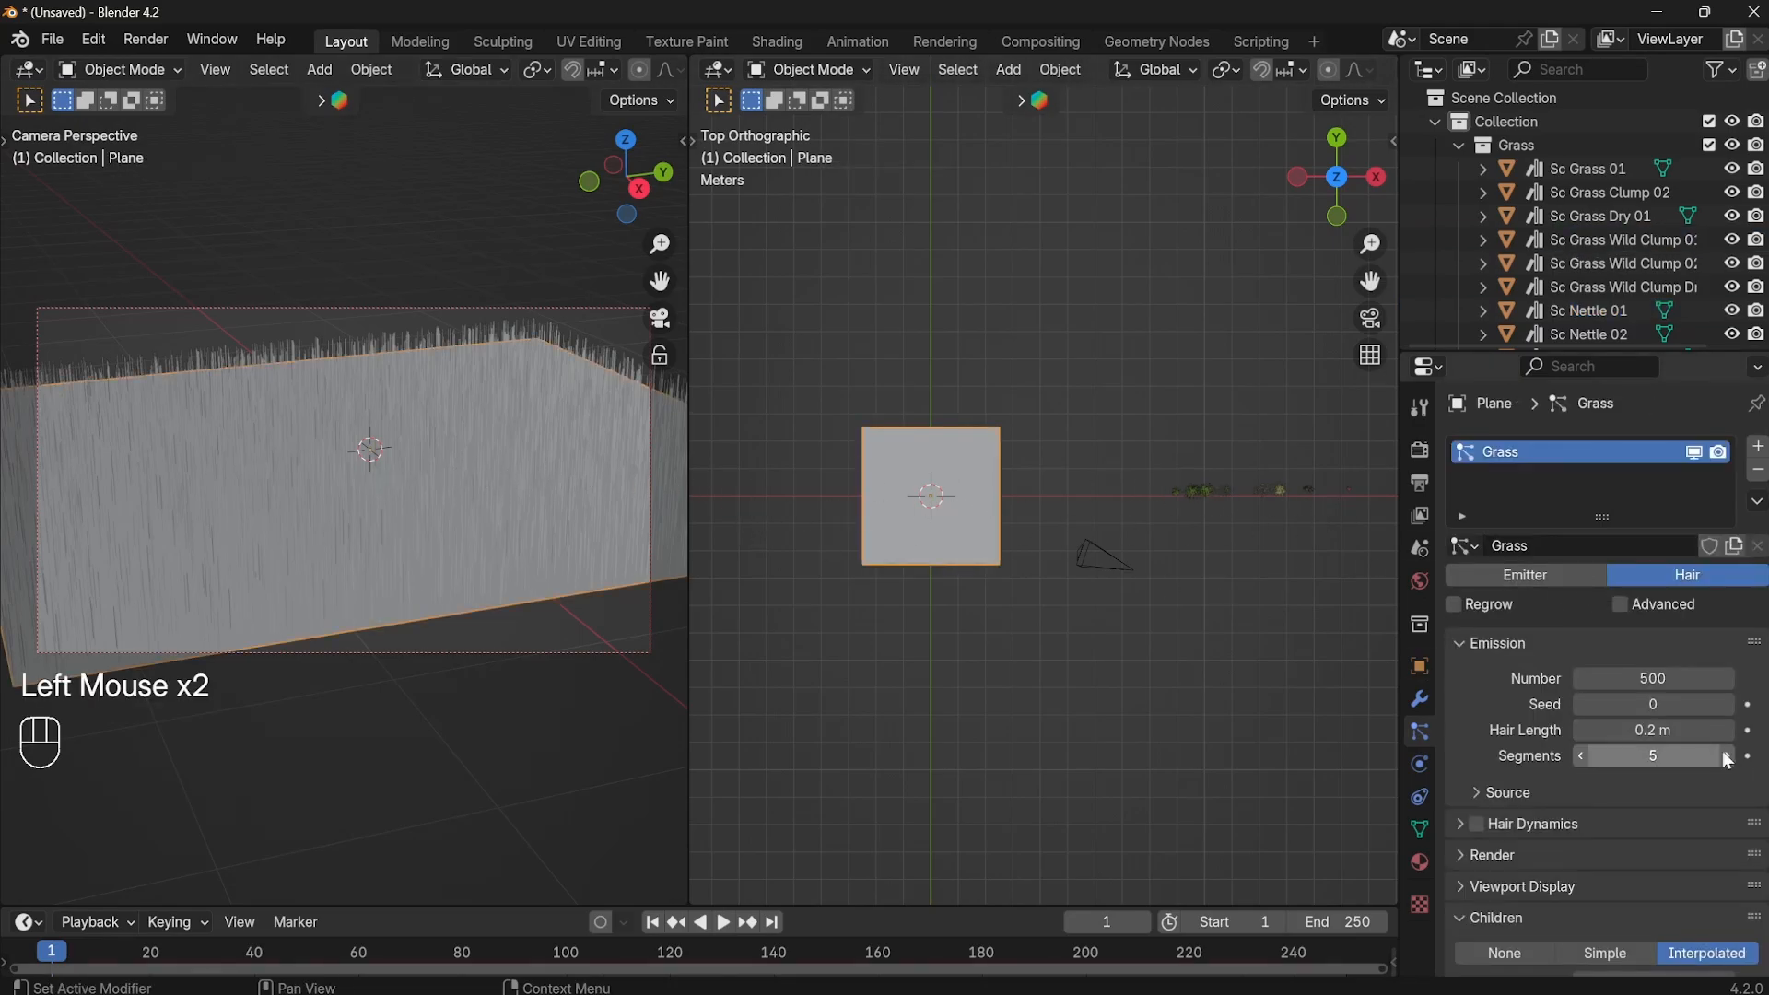
scroll(1606, 708, "down", 3)
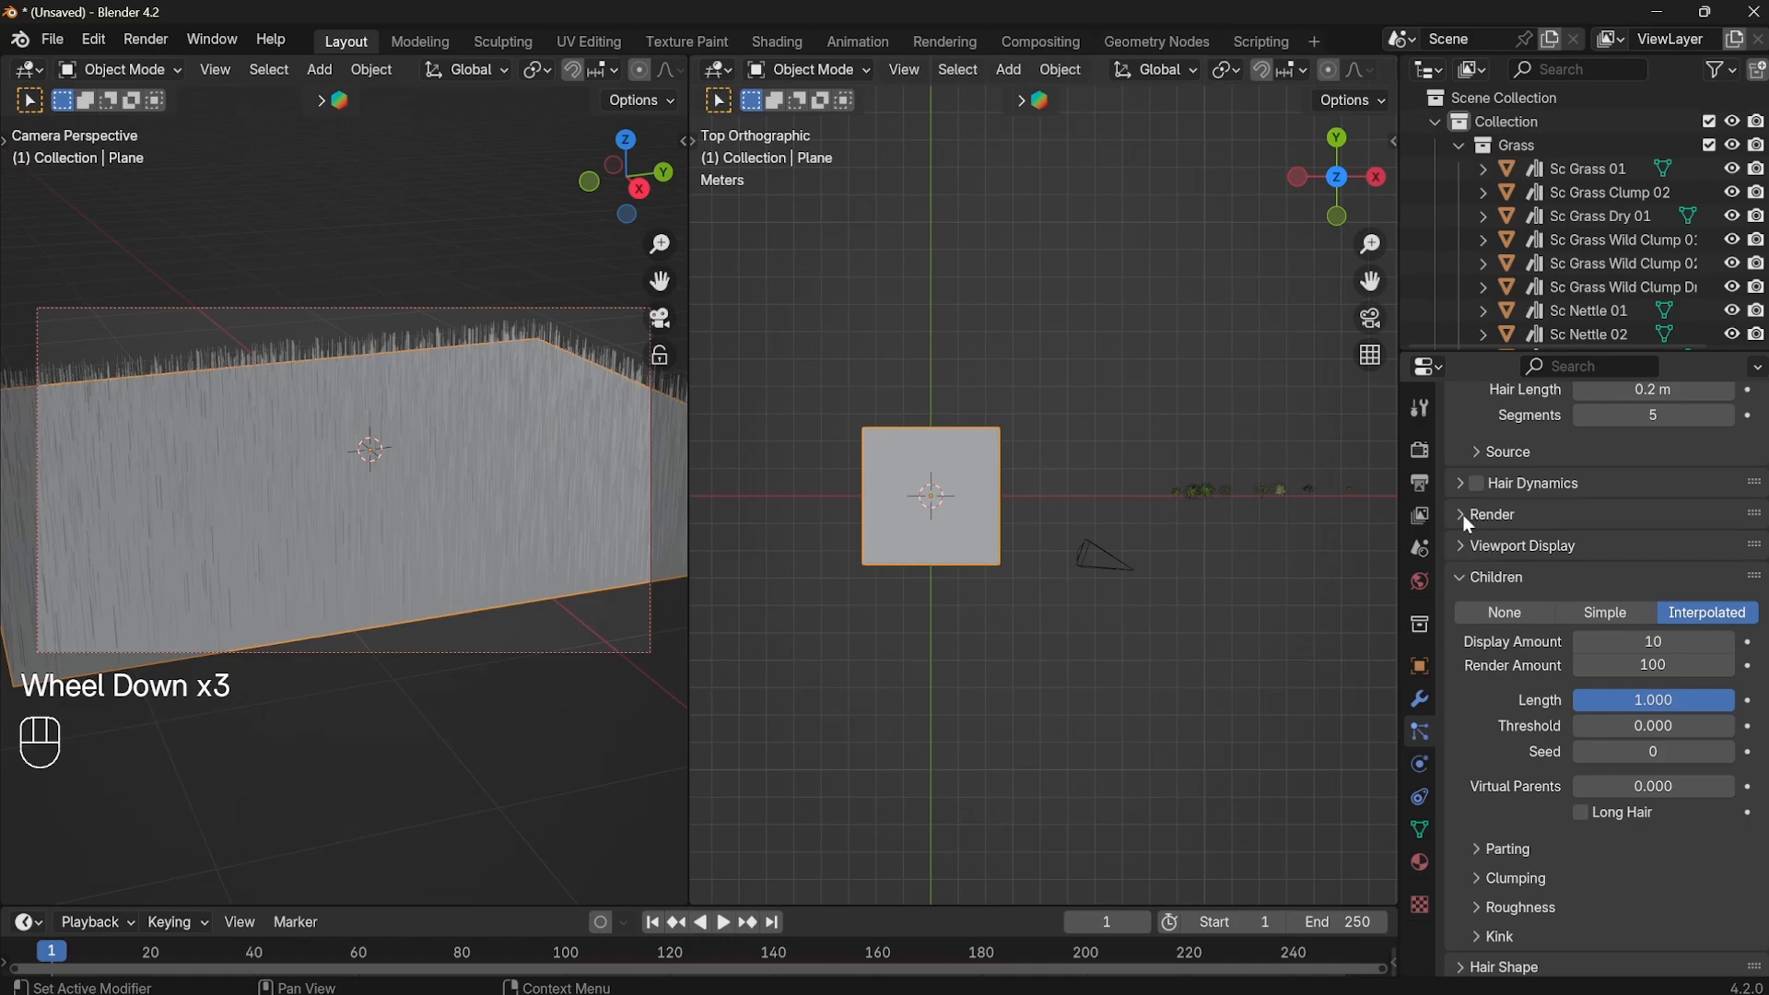
left_click(1468, 517)
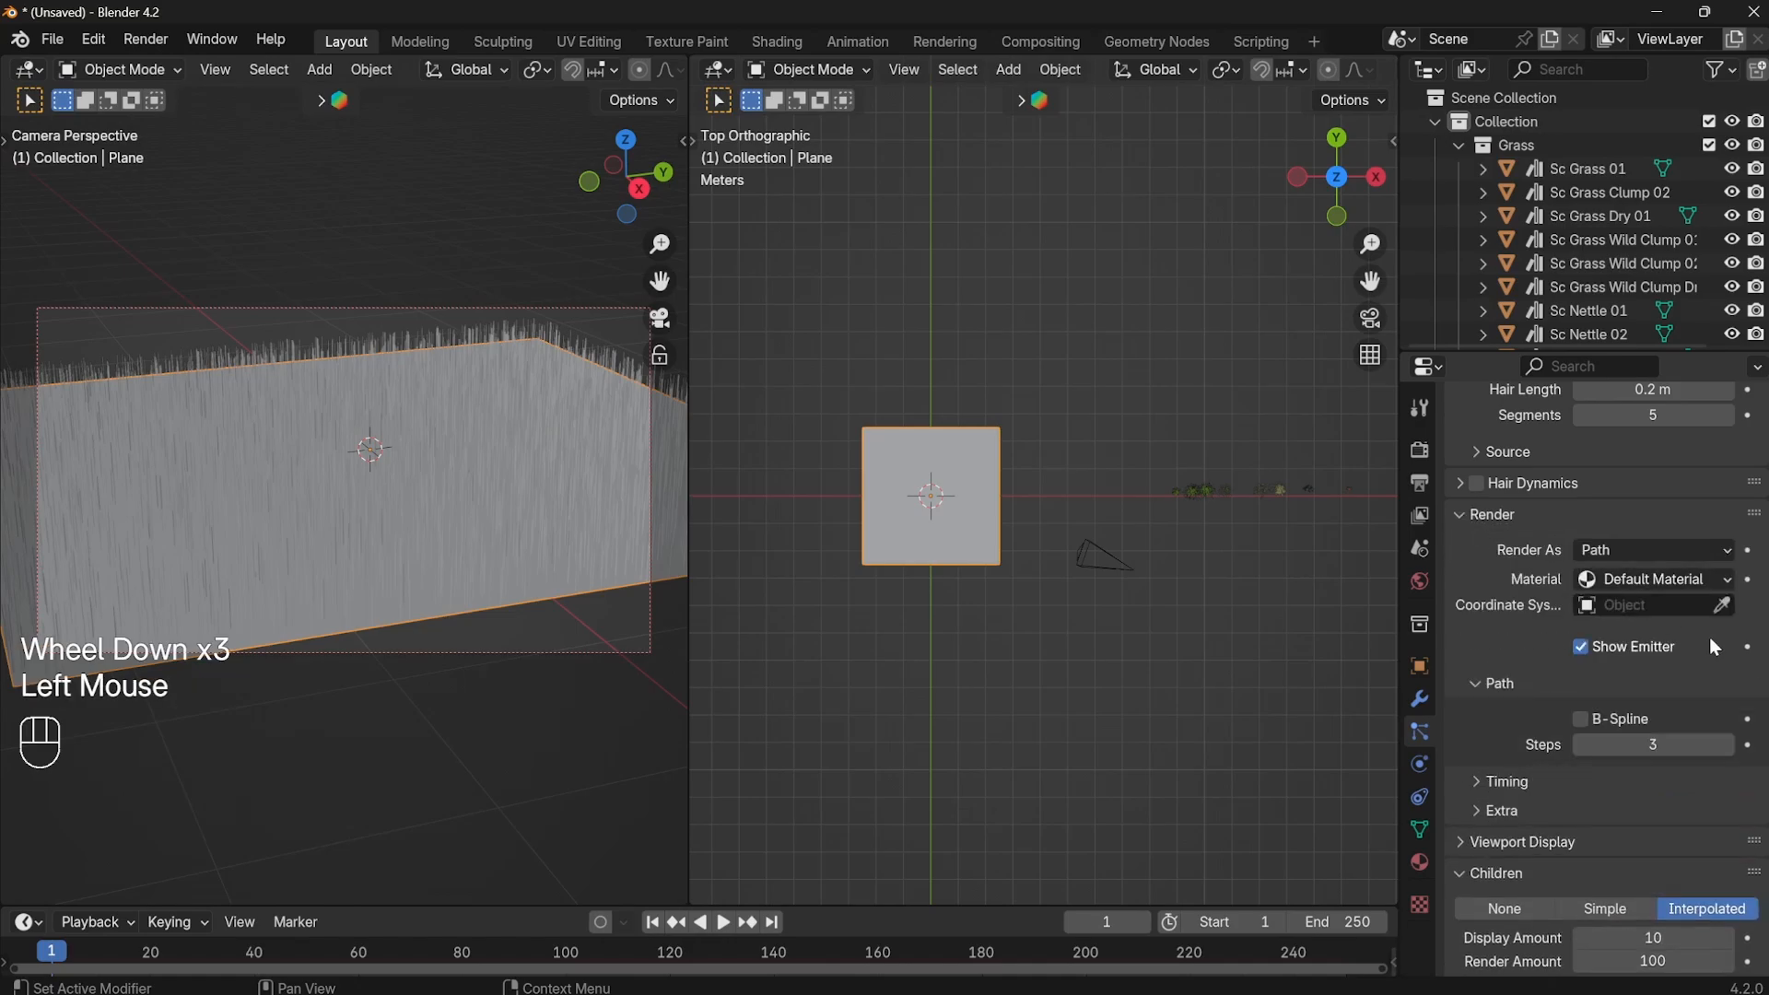
left_click(1623, 548)
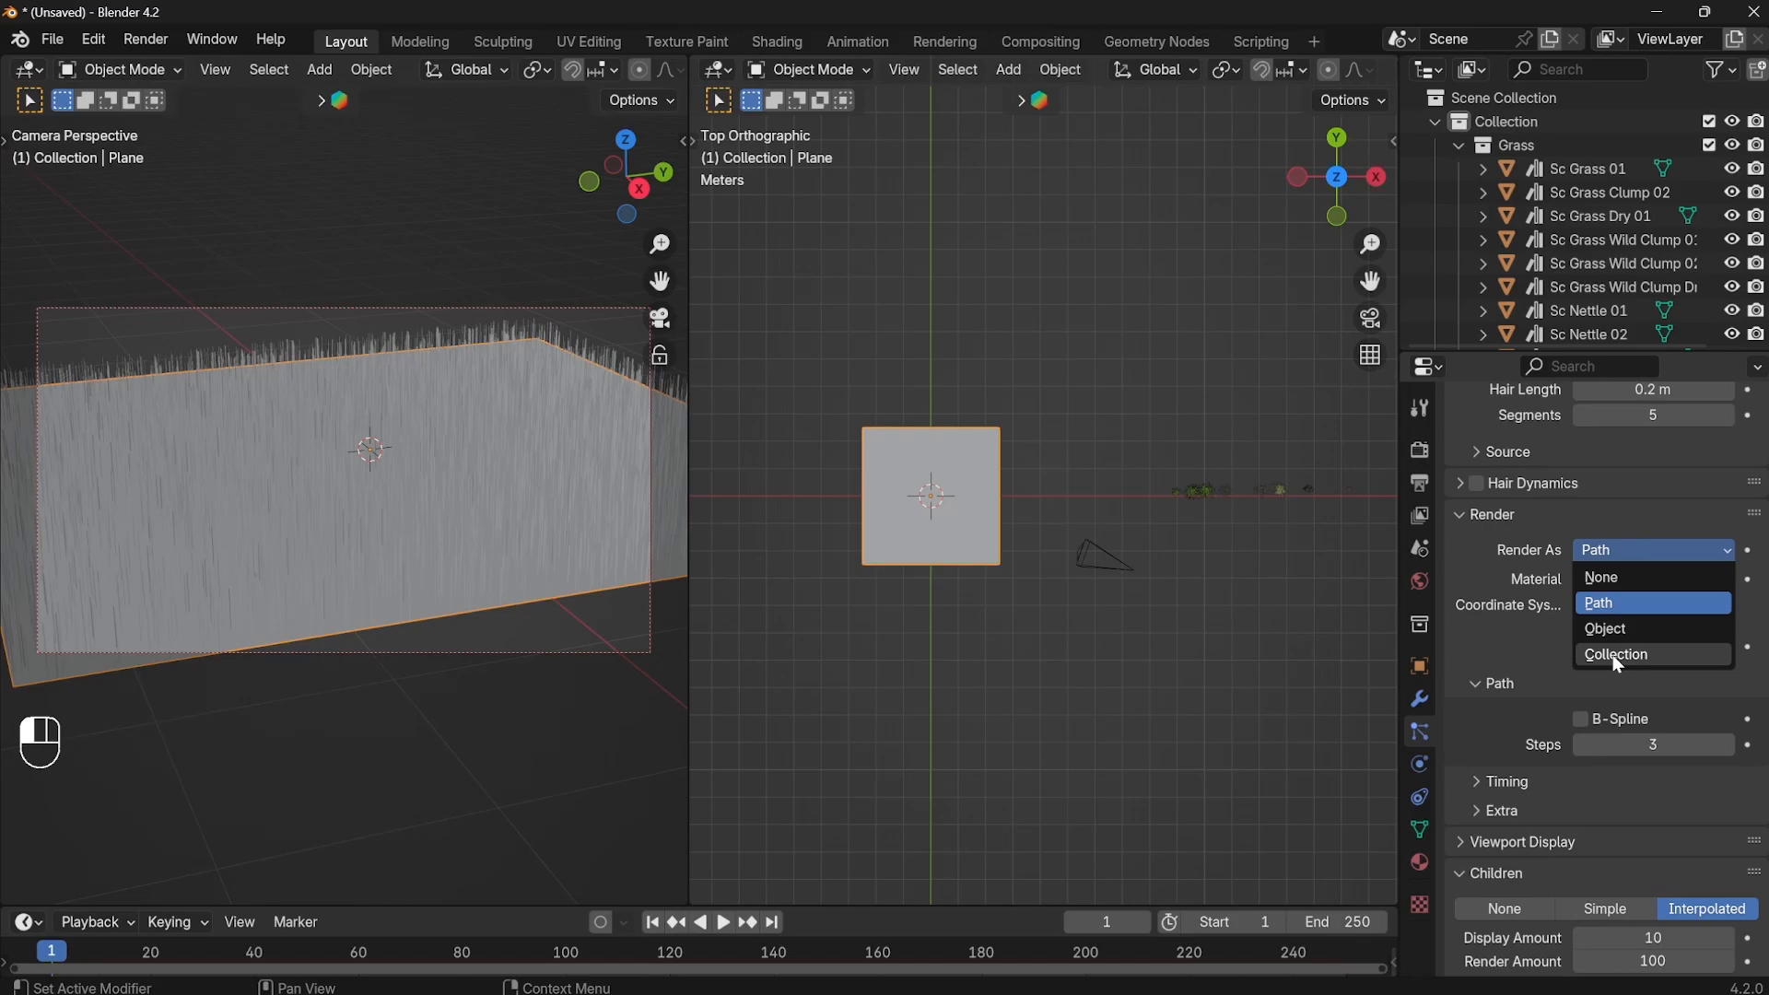
left_click(1618, 656)
left_click(1636, 550)
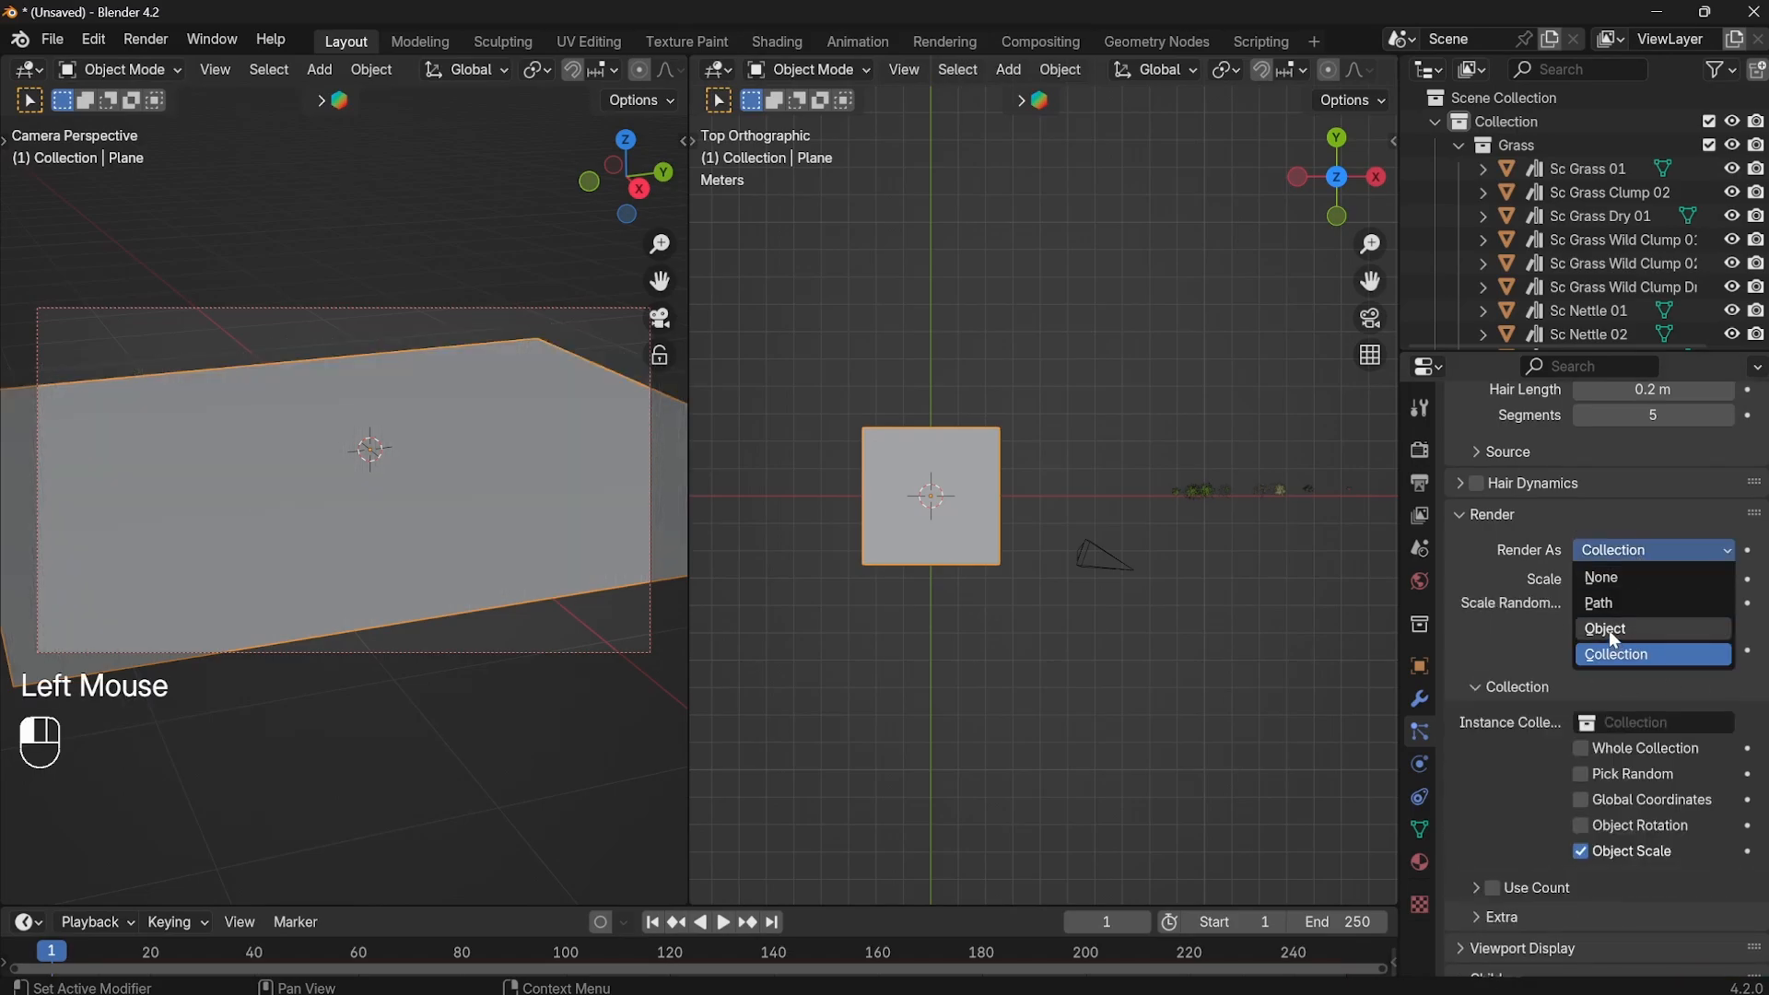
left_click(1609, 628)
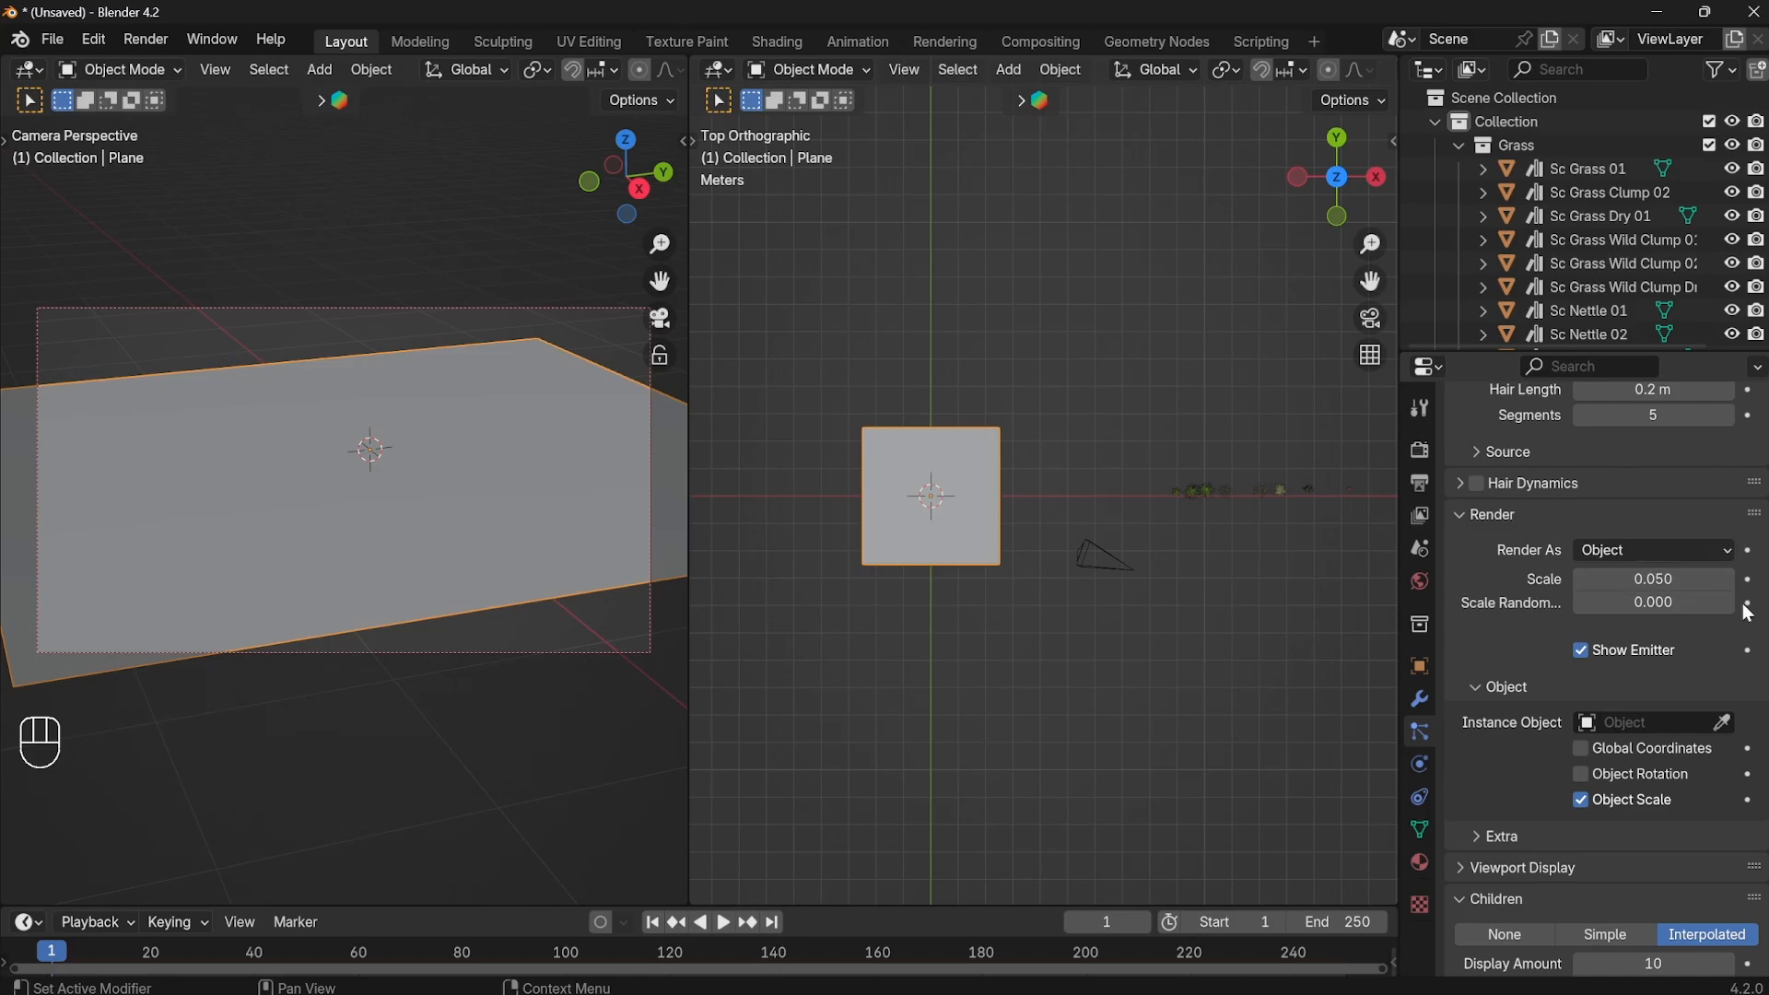
Identify Sc Grass Clump 02 among the plants and pick it as the Instance Object of the plane's Grass particle system.
scroll(1286, 507, "up", 3)
scroll(1286, 507, "up", 1, "shift")
middle_click_drag(1286, 507, 1050, 521, "shift")
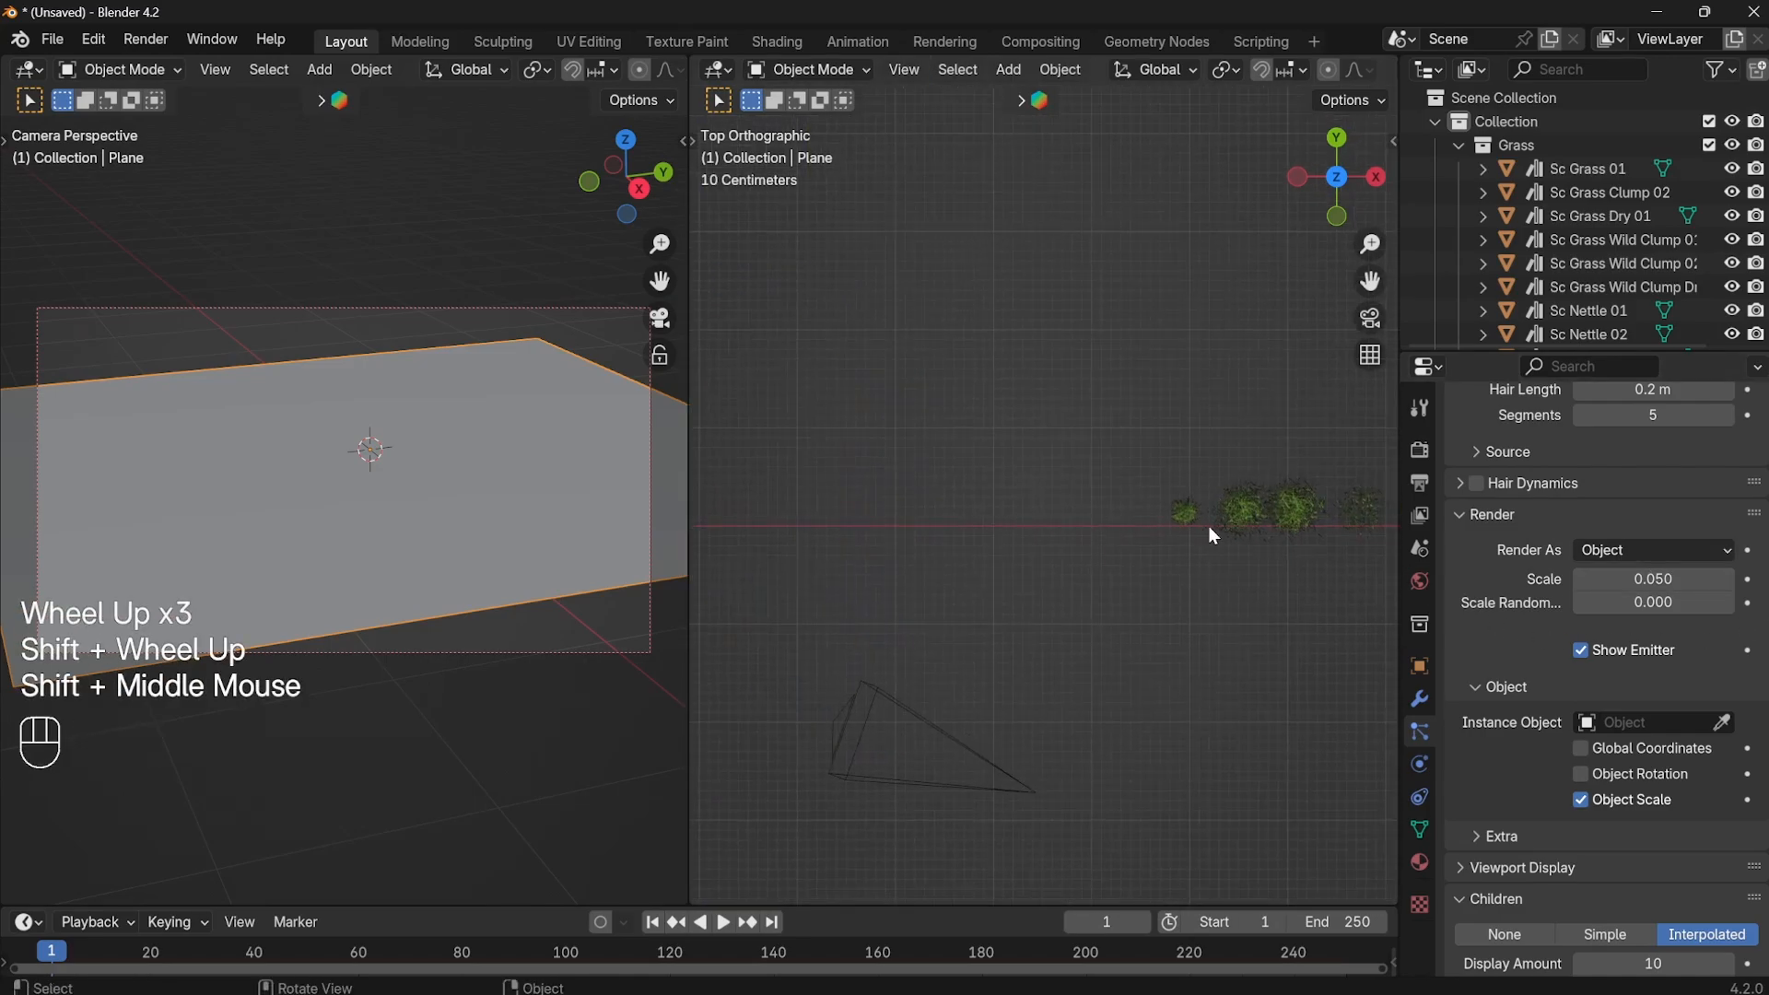
scroll(1209, 536, "up", 2)
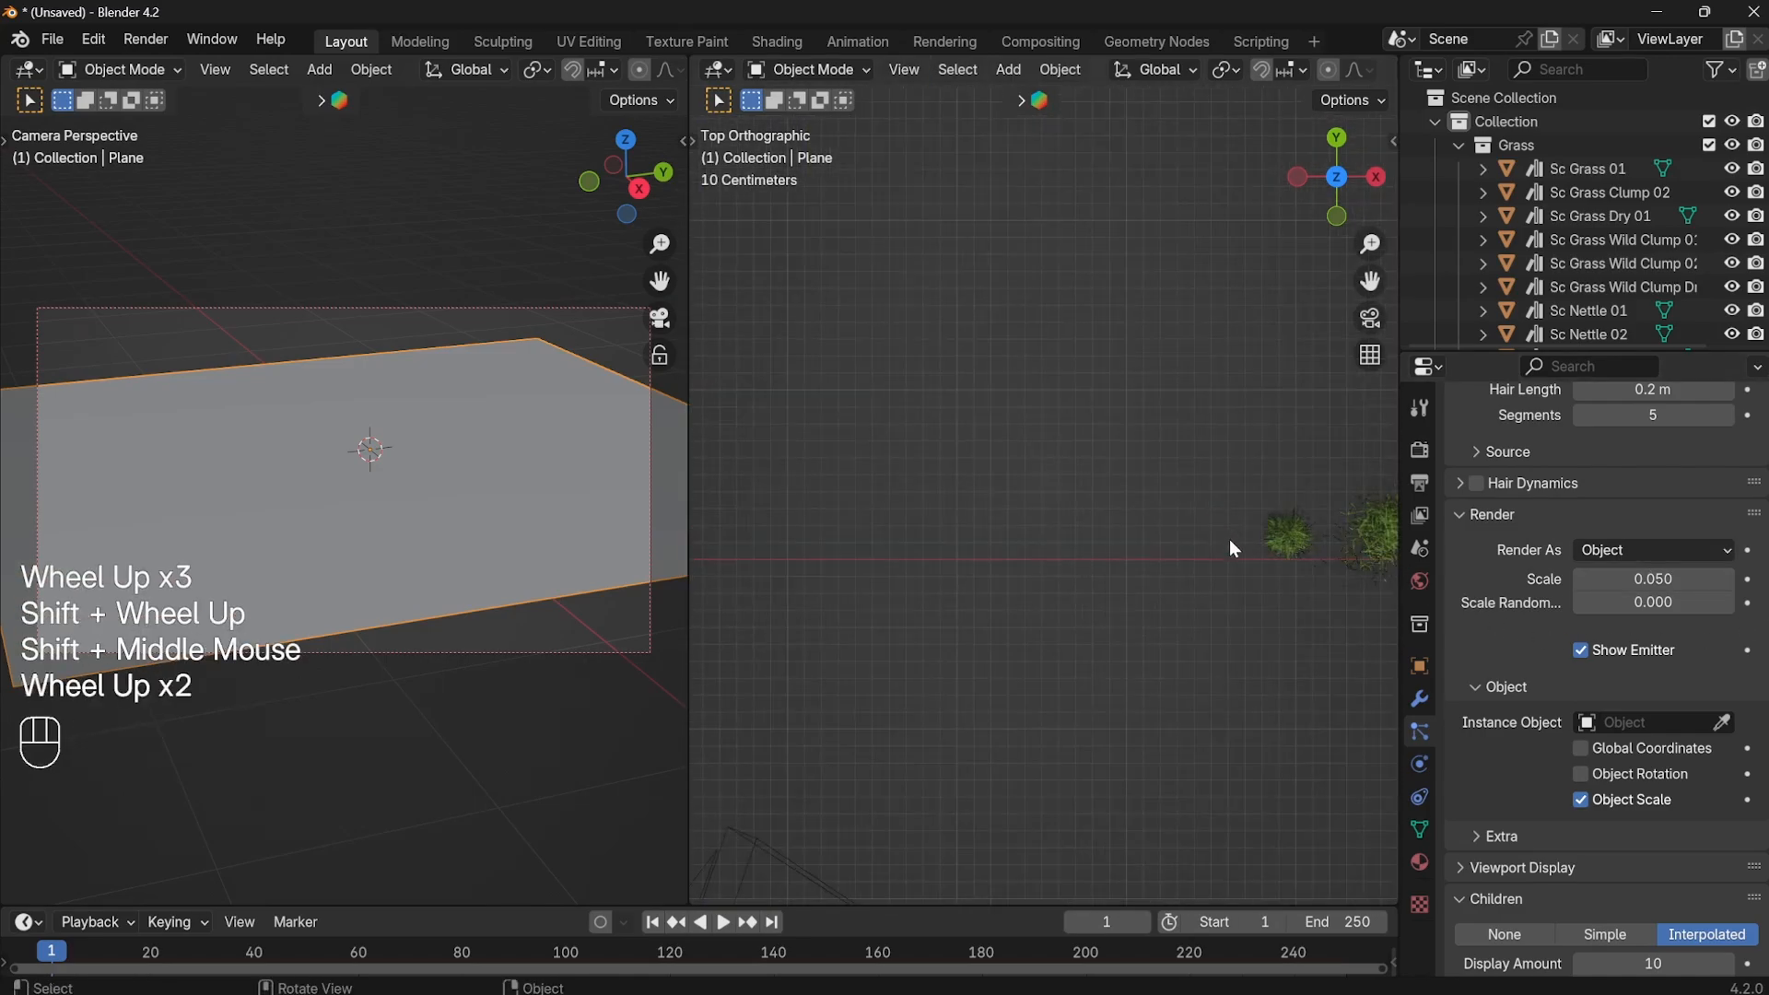
left_click(1299, 536)
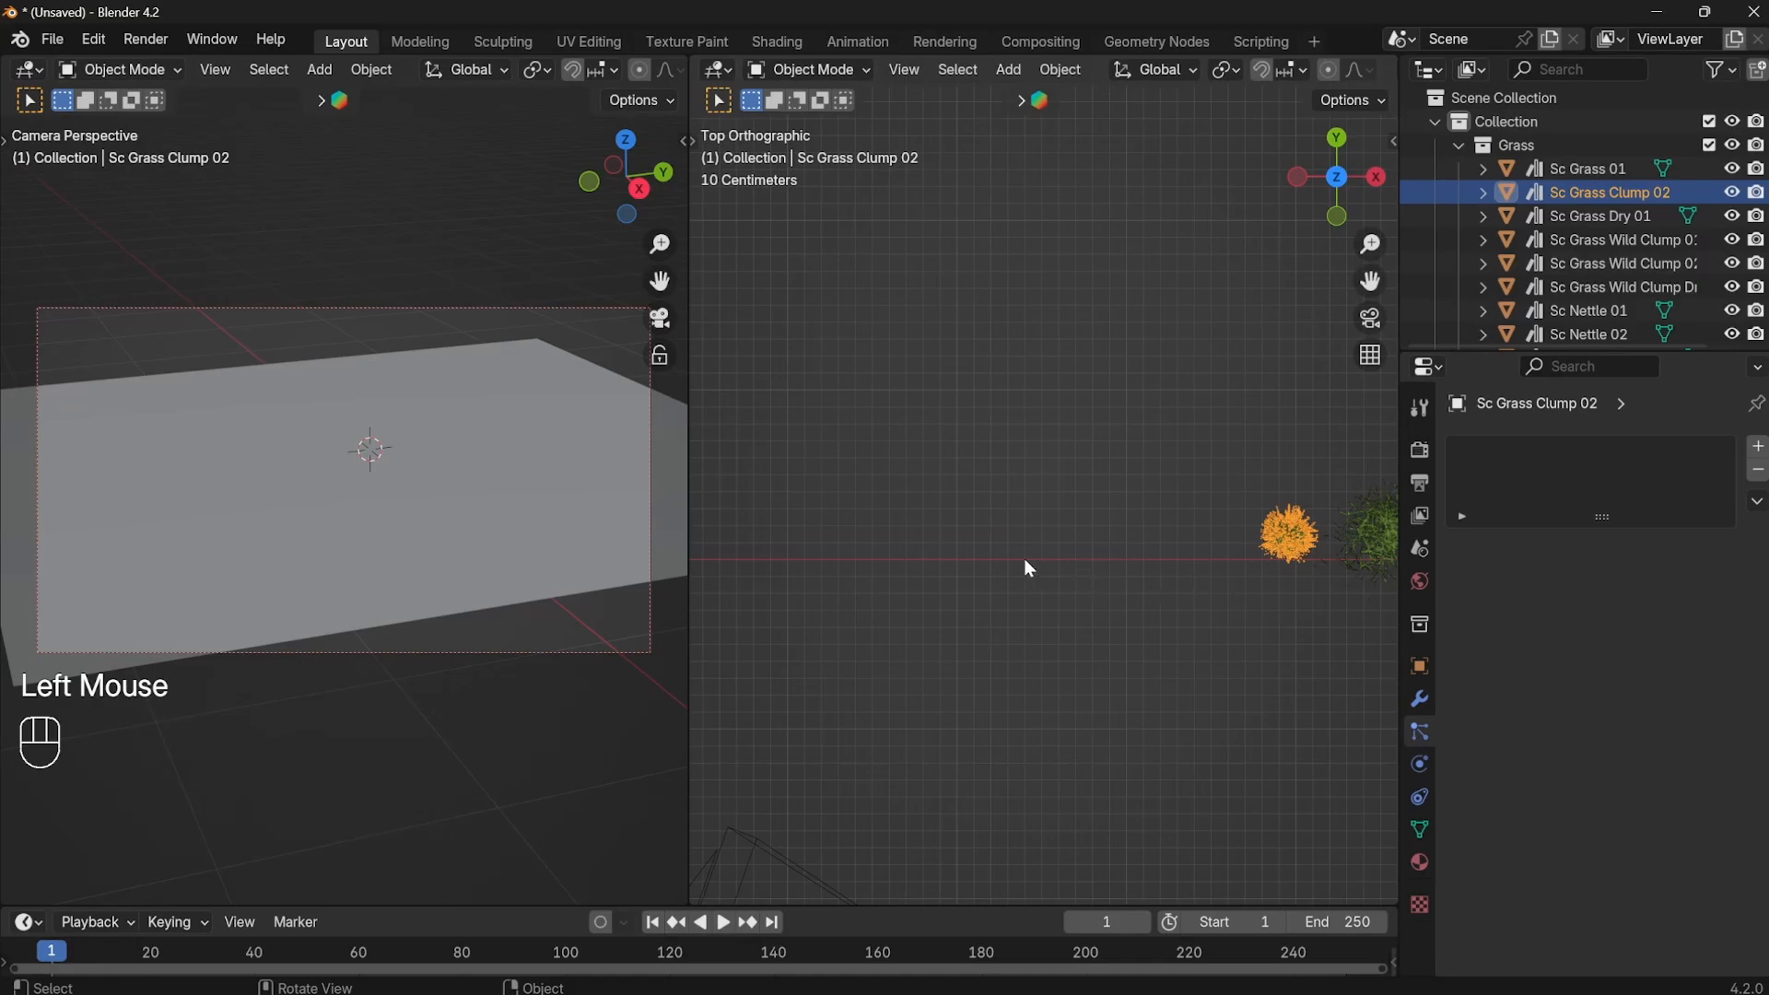
scroll(1014, 559, "down", 4)
left_click(824, 495)
scroll(1695, 772, "down", 1)
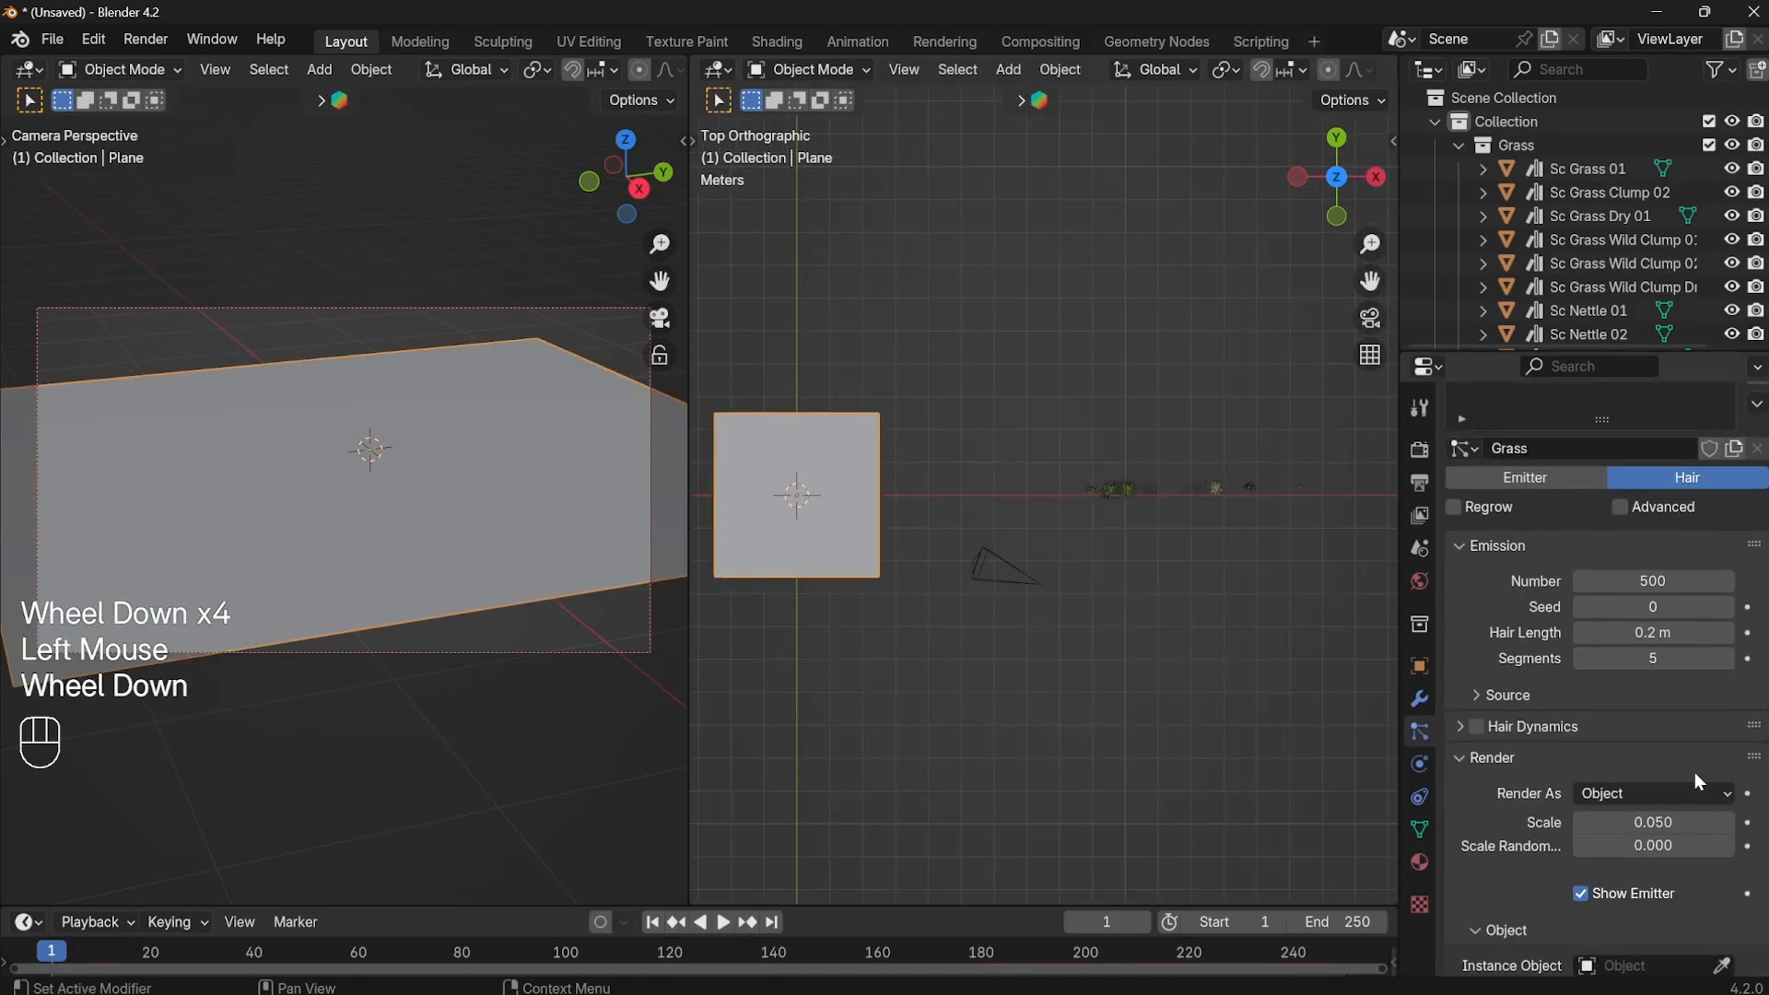
scroll(1691, 777, "down", 3)
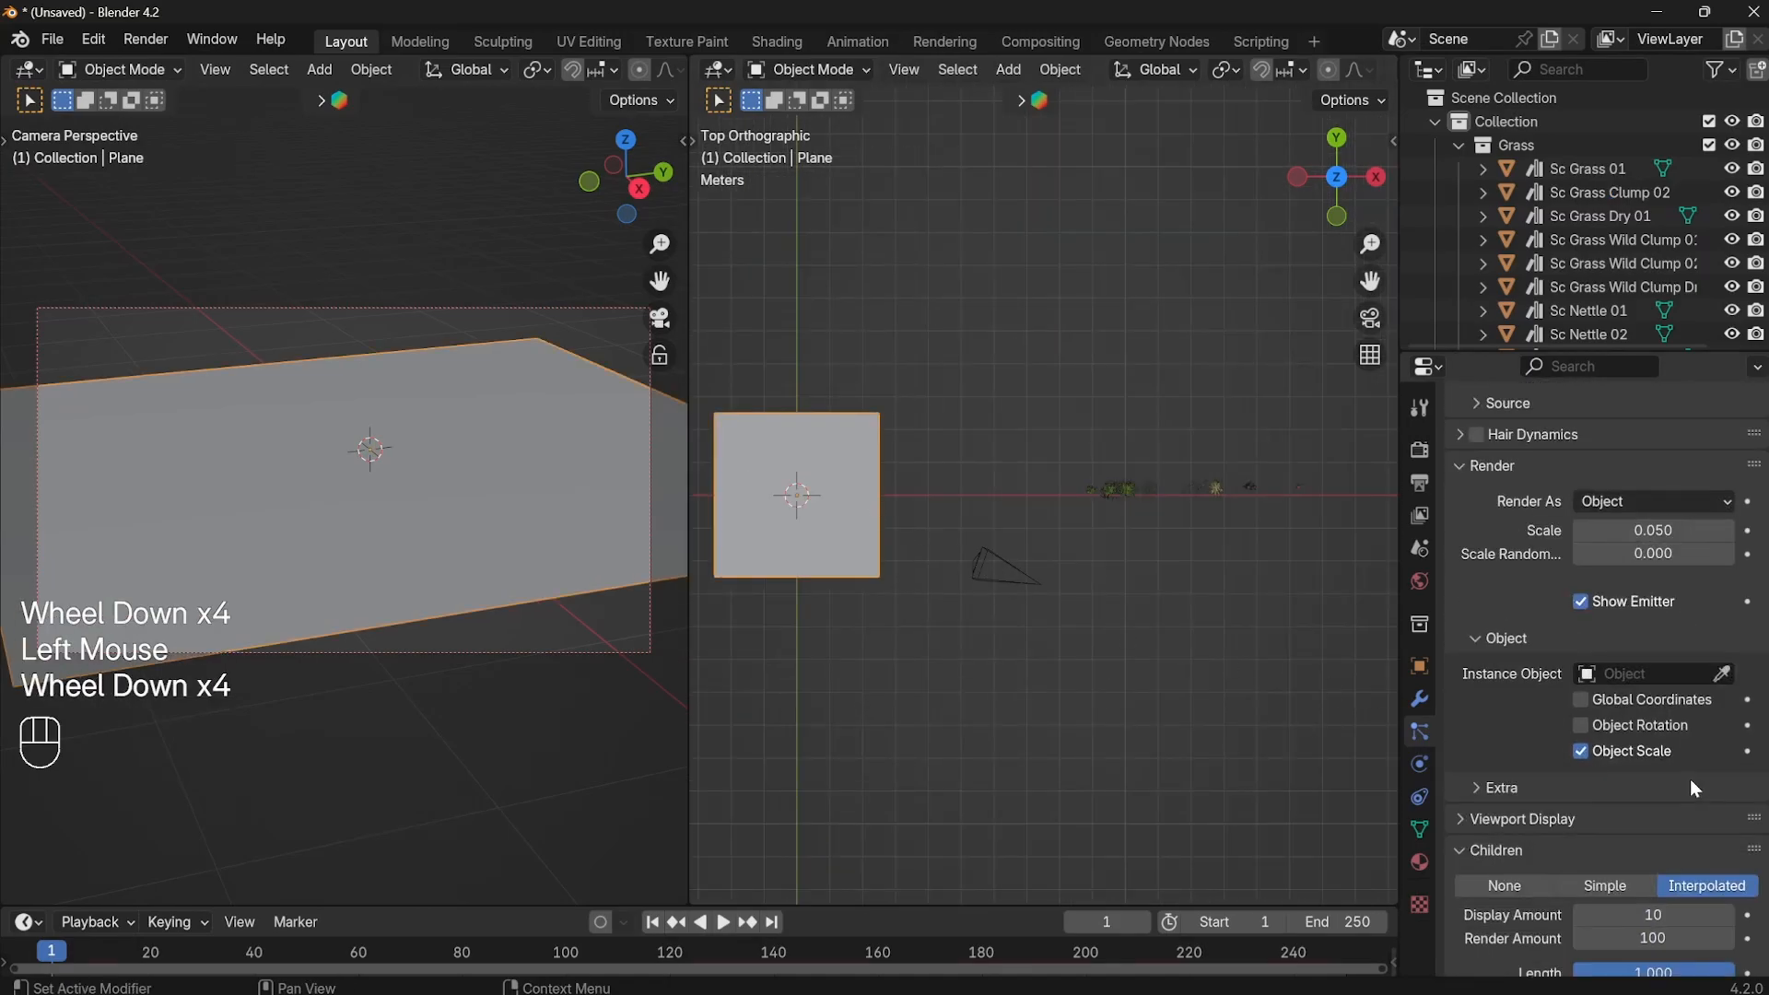
left_click(1721, 674)
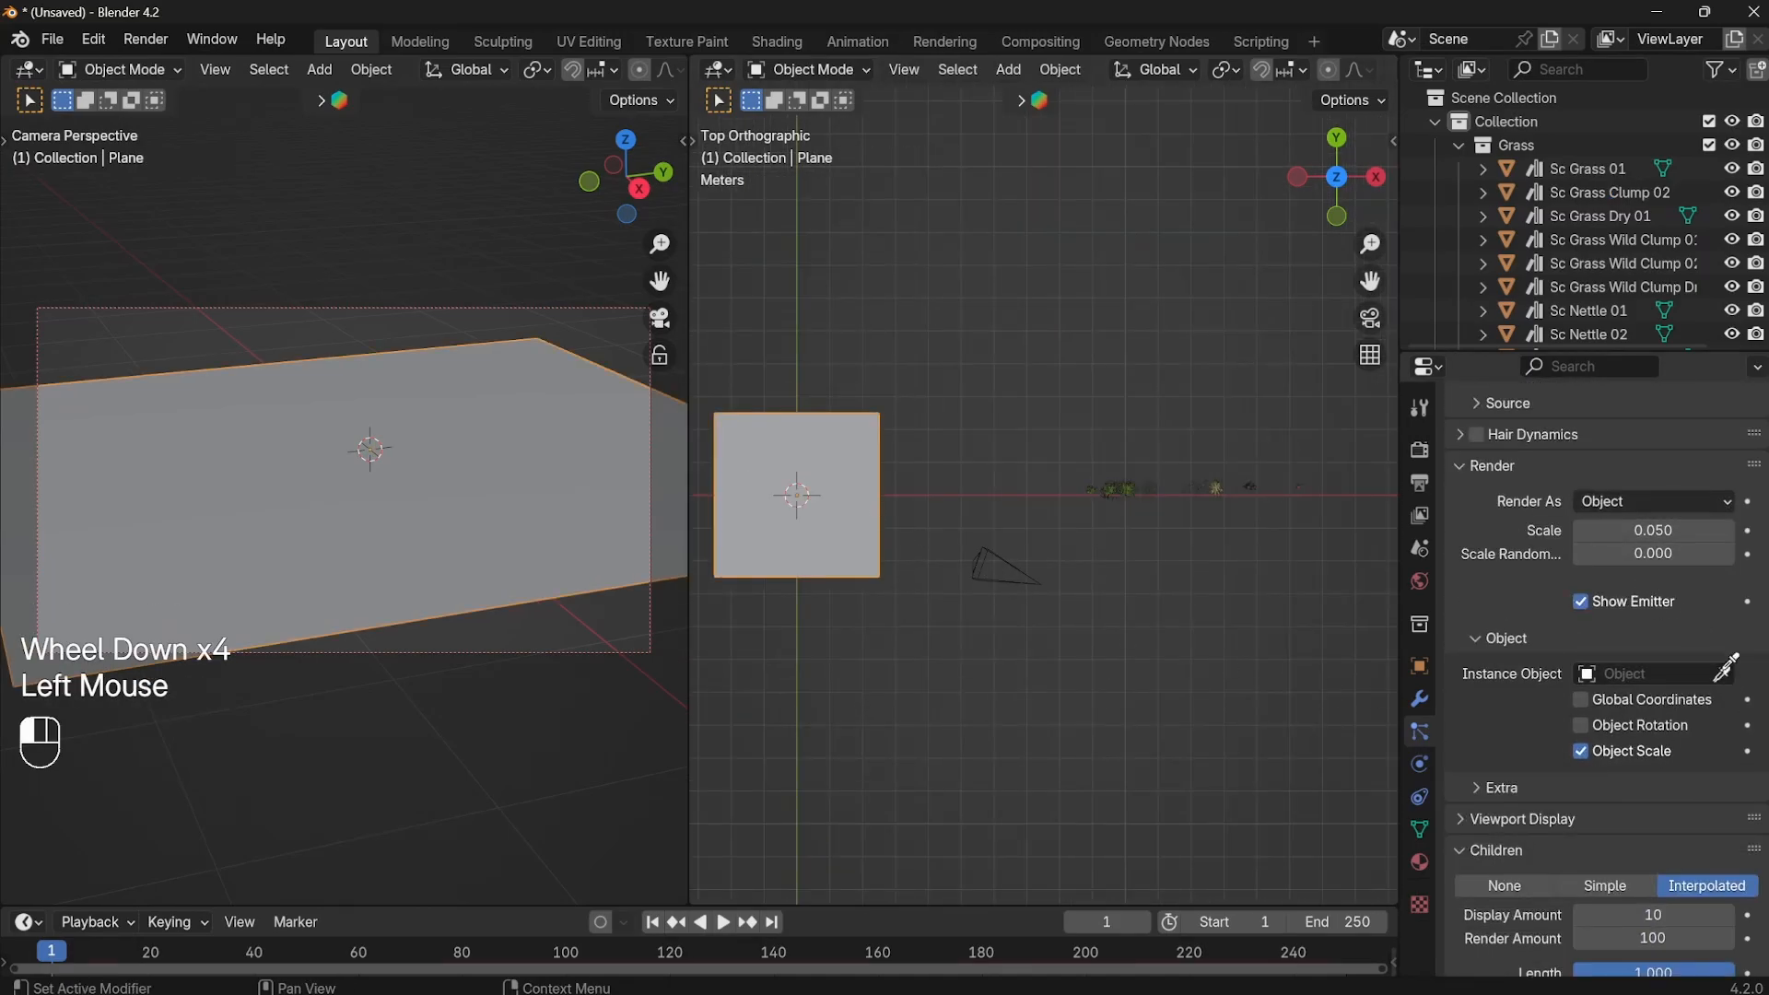
left_click(1110, 481)
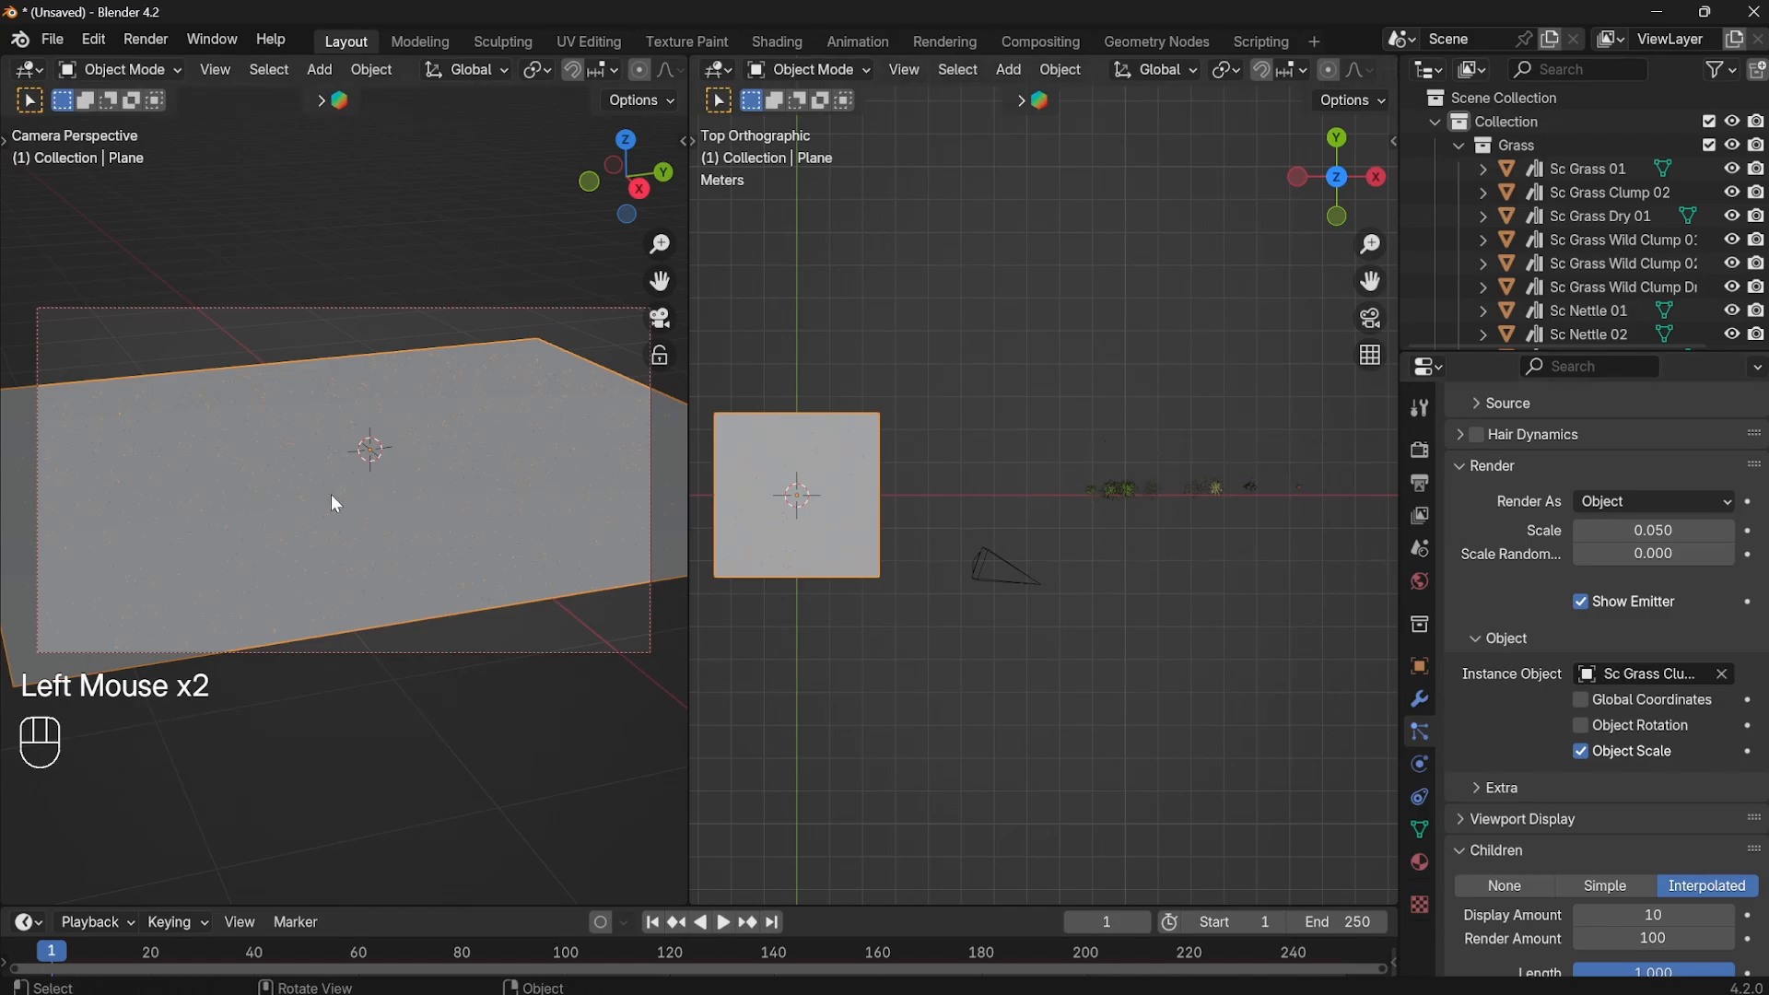
Set the render Scale of the Grass particle system to 0.5 and inspect the clumps on the deselected plane.
scroll(322, 495, "up", 8)
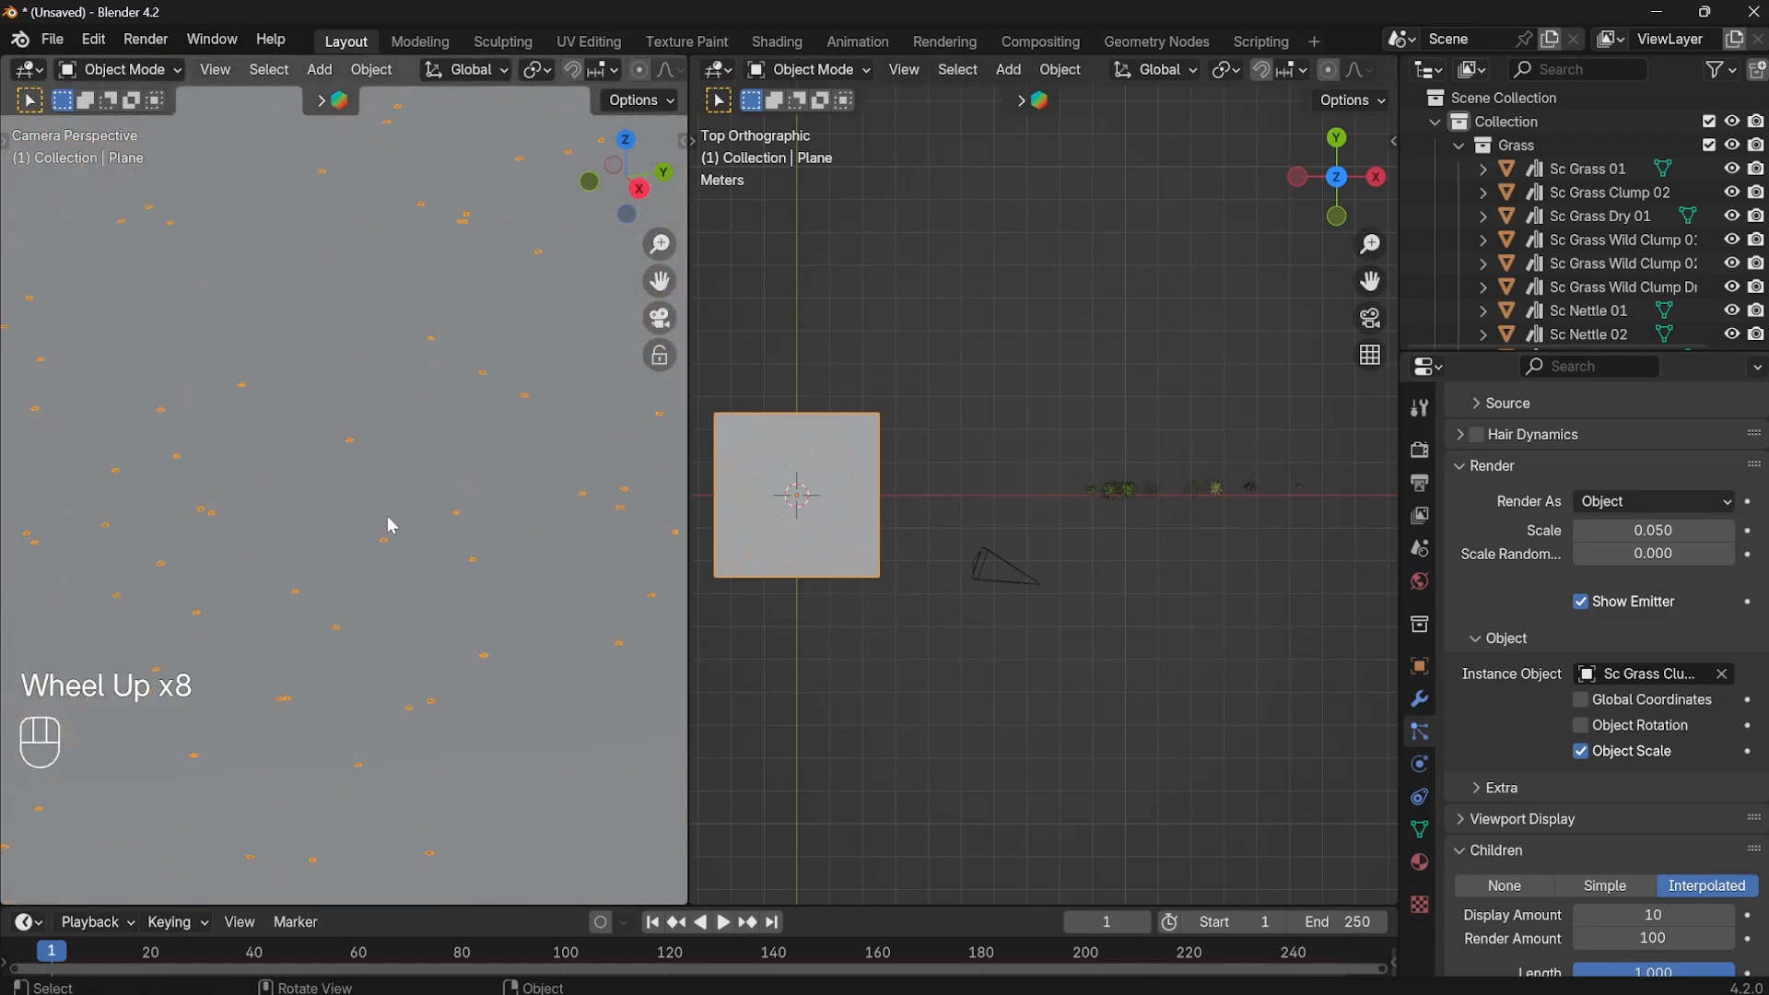
scroll(387, 514, "up", 6)
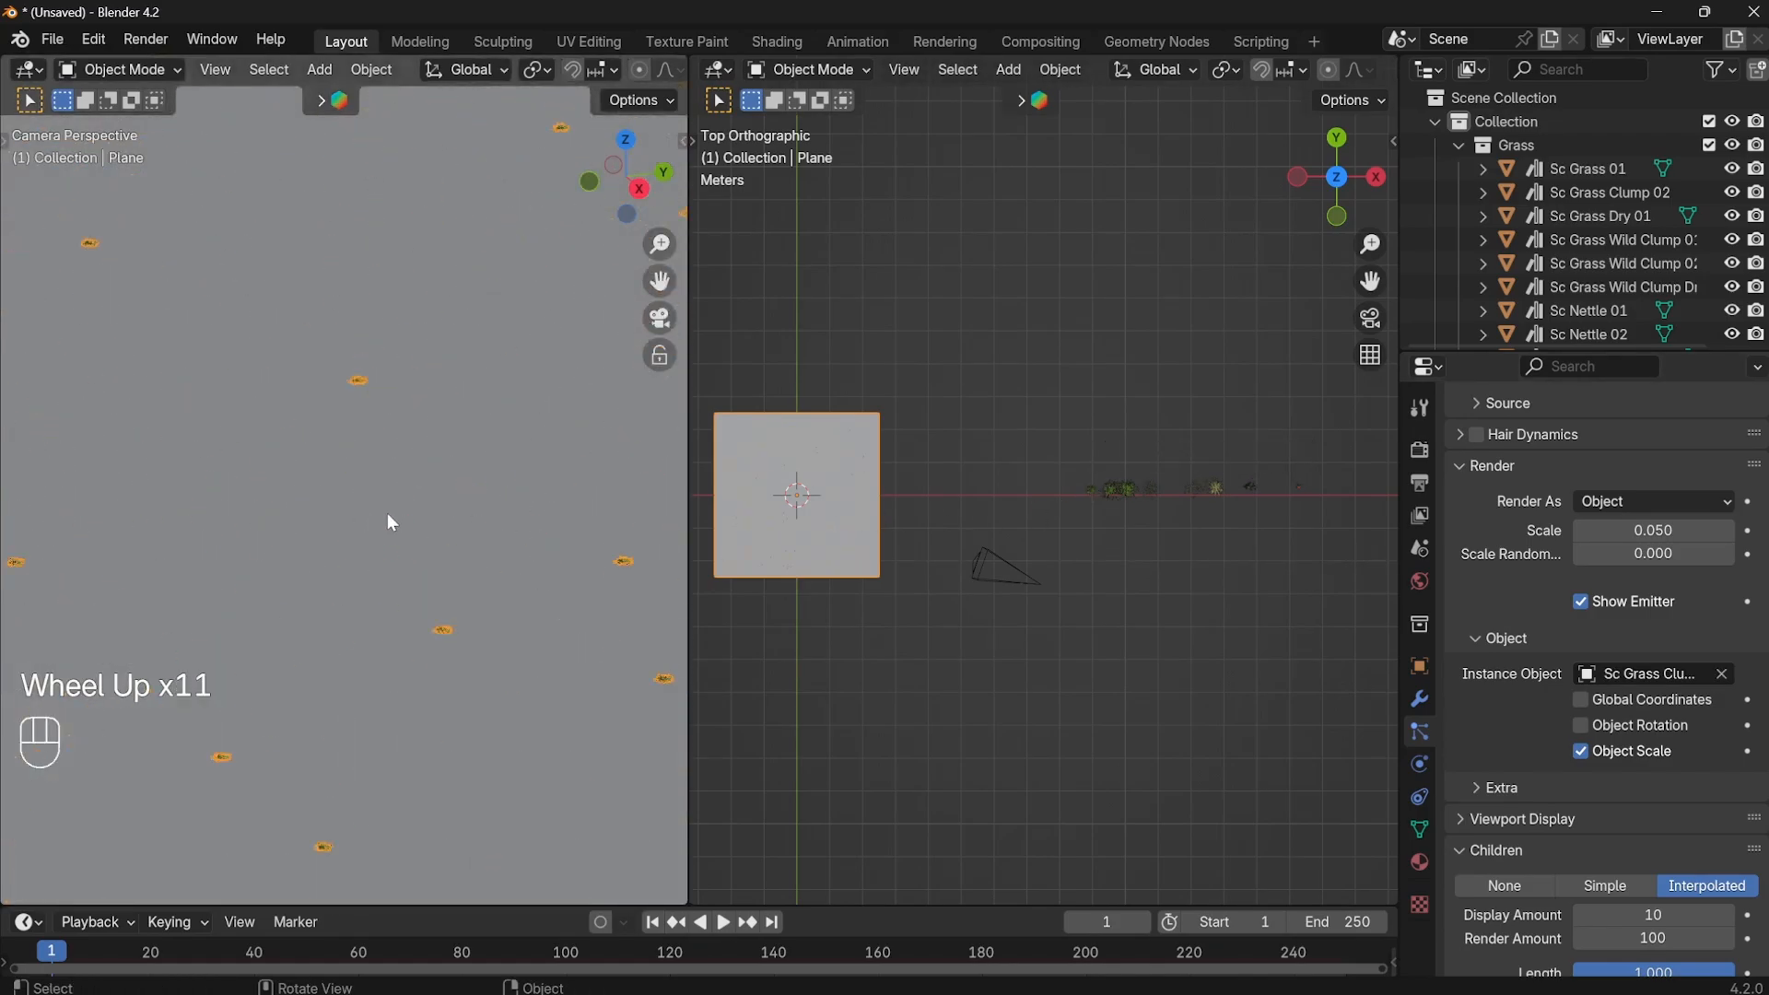
left_click(1629, 531)
type("0.5")
key("Return")
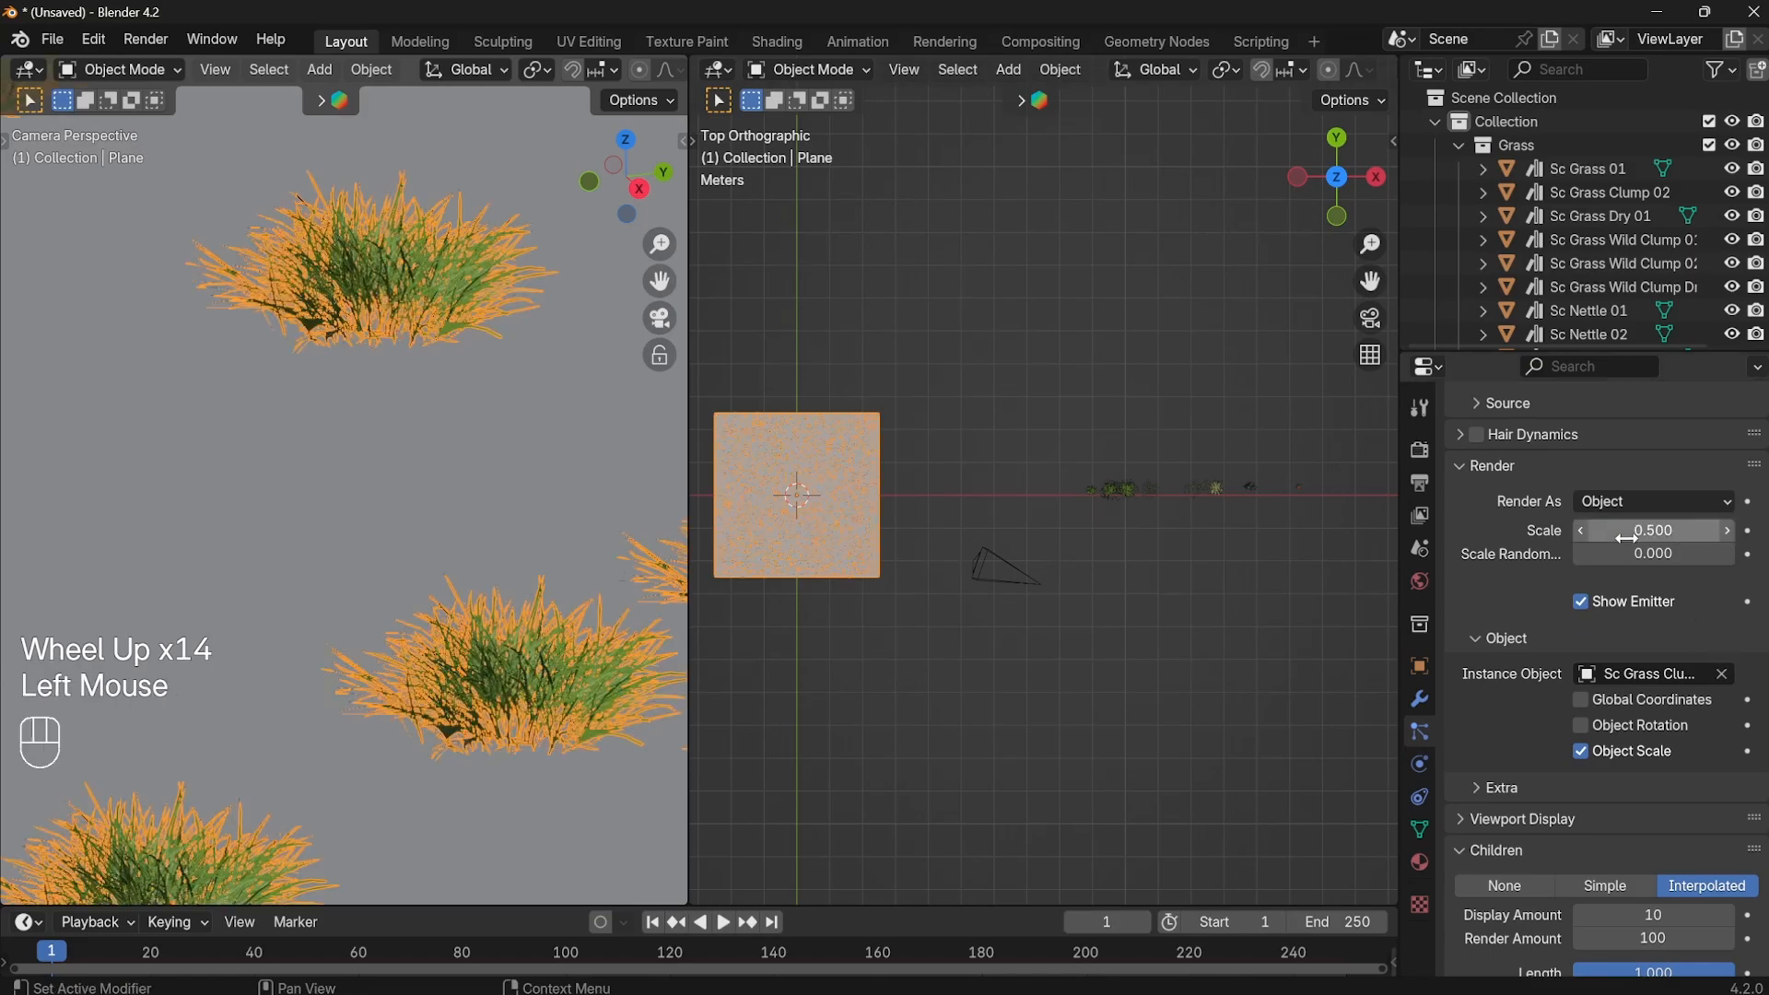
scroll(468, 392, "down", 6)
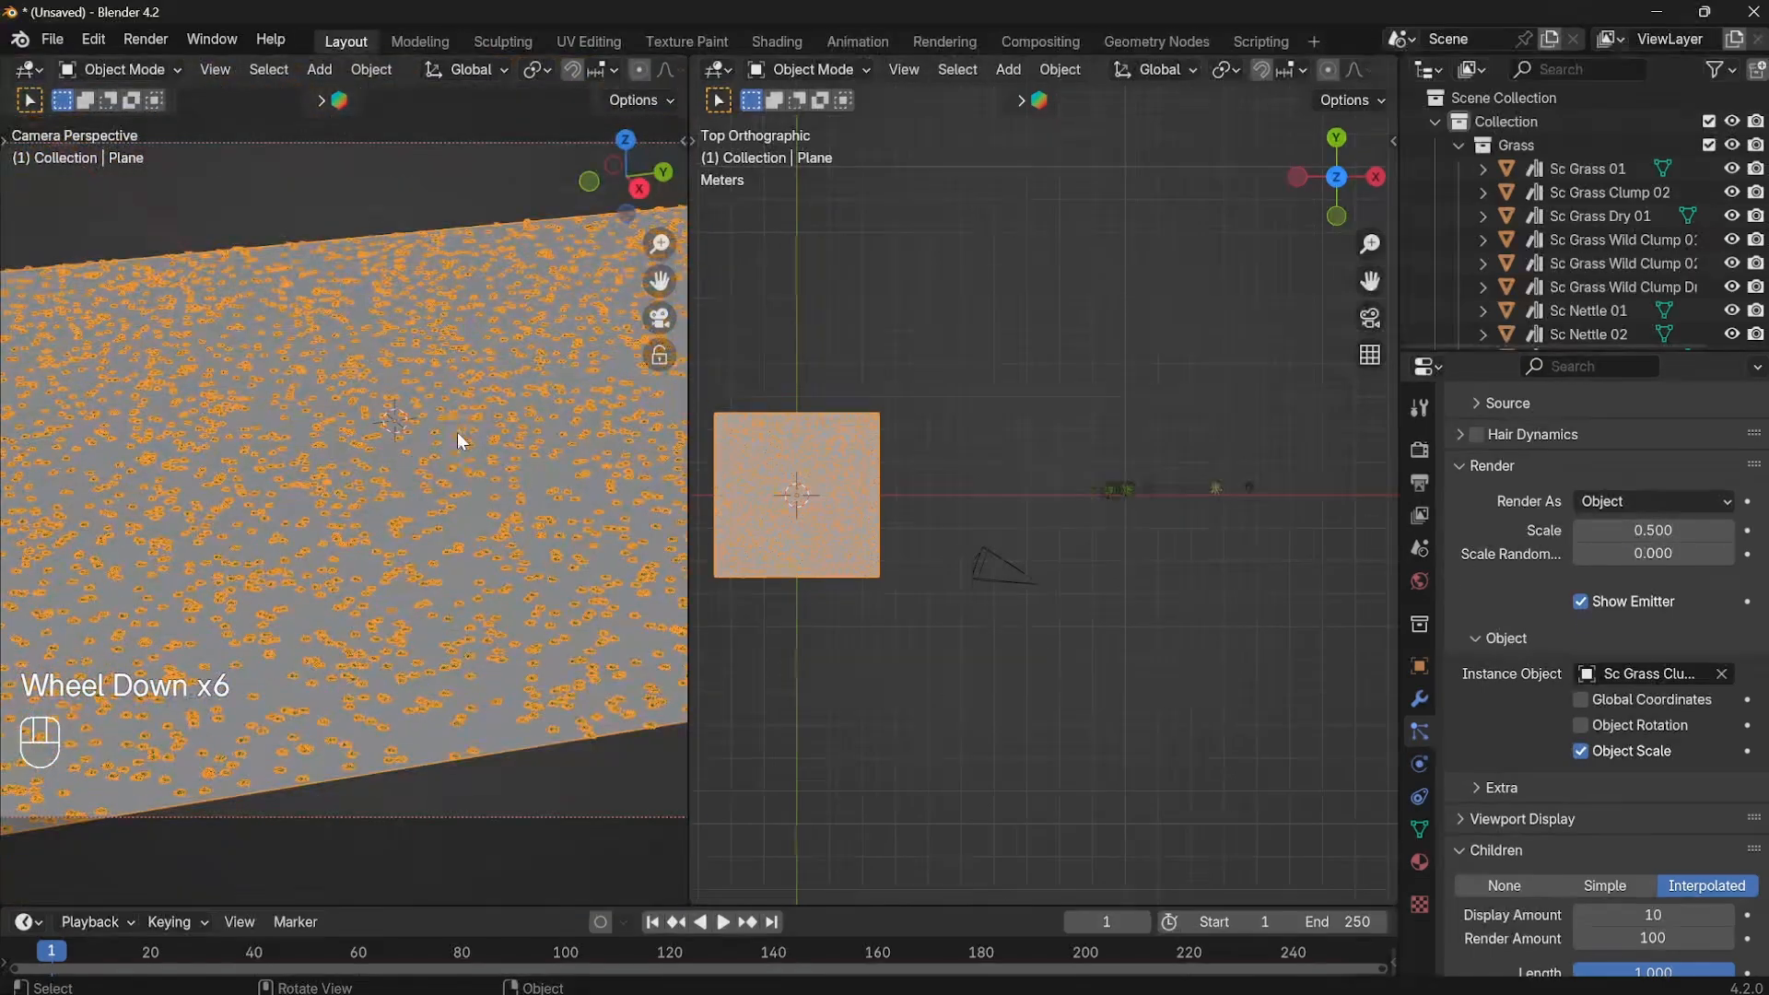
left_click(295, 210)
scroll(451, 578, "up", 5)
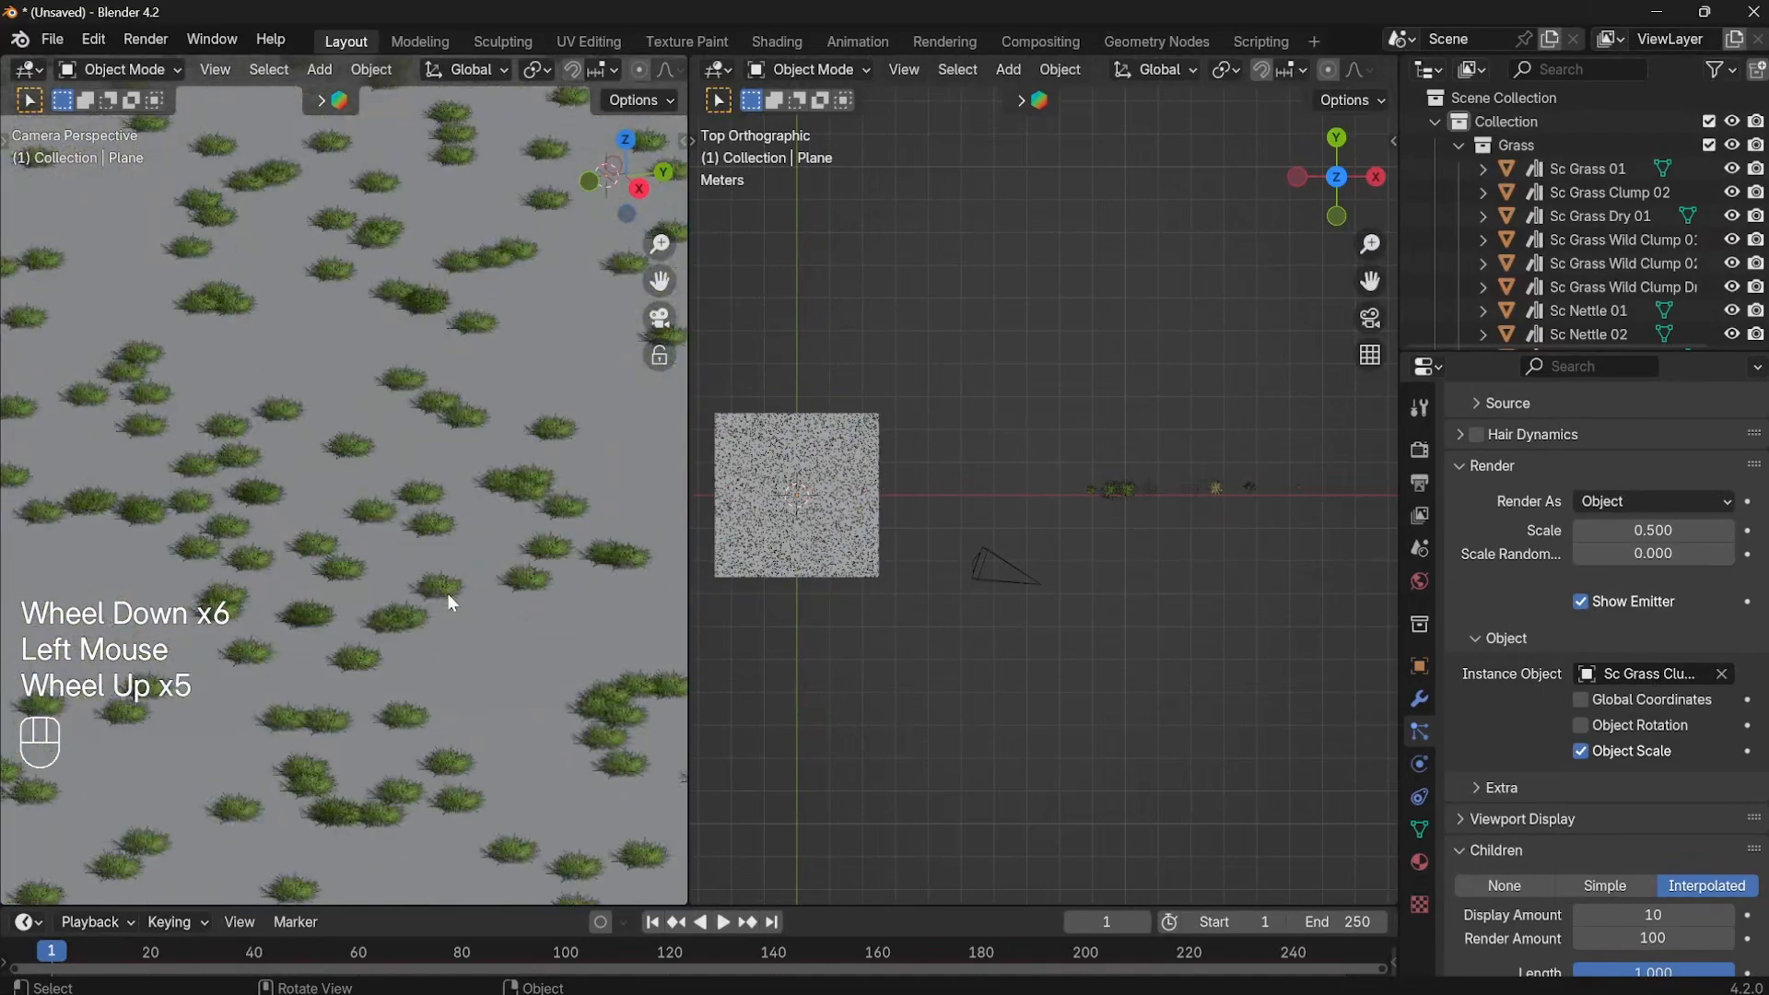
scroll(470, 574, "down", 5)
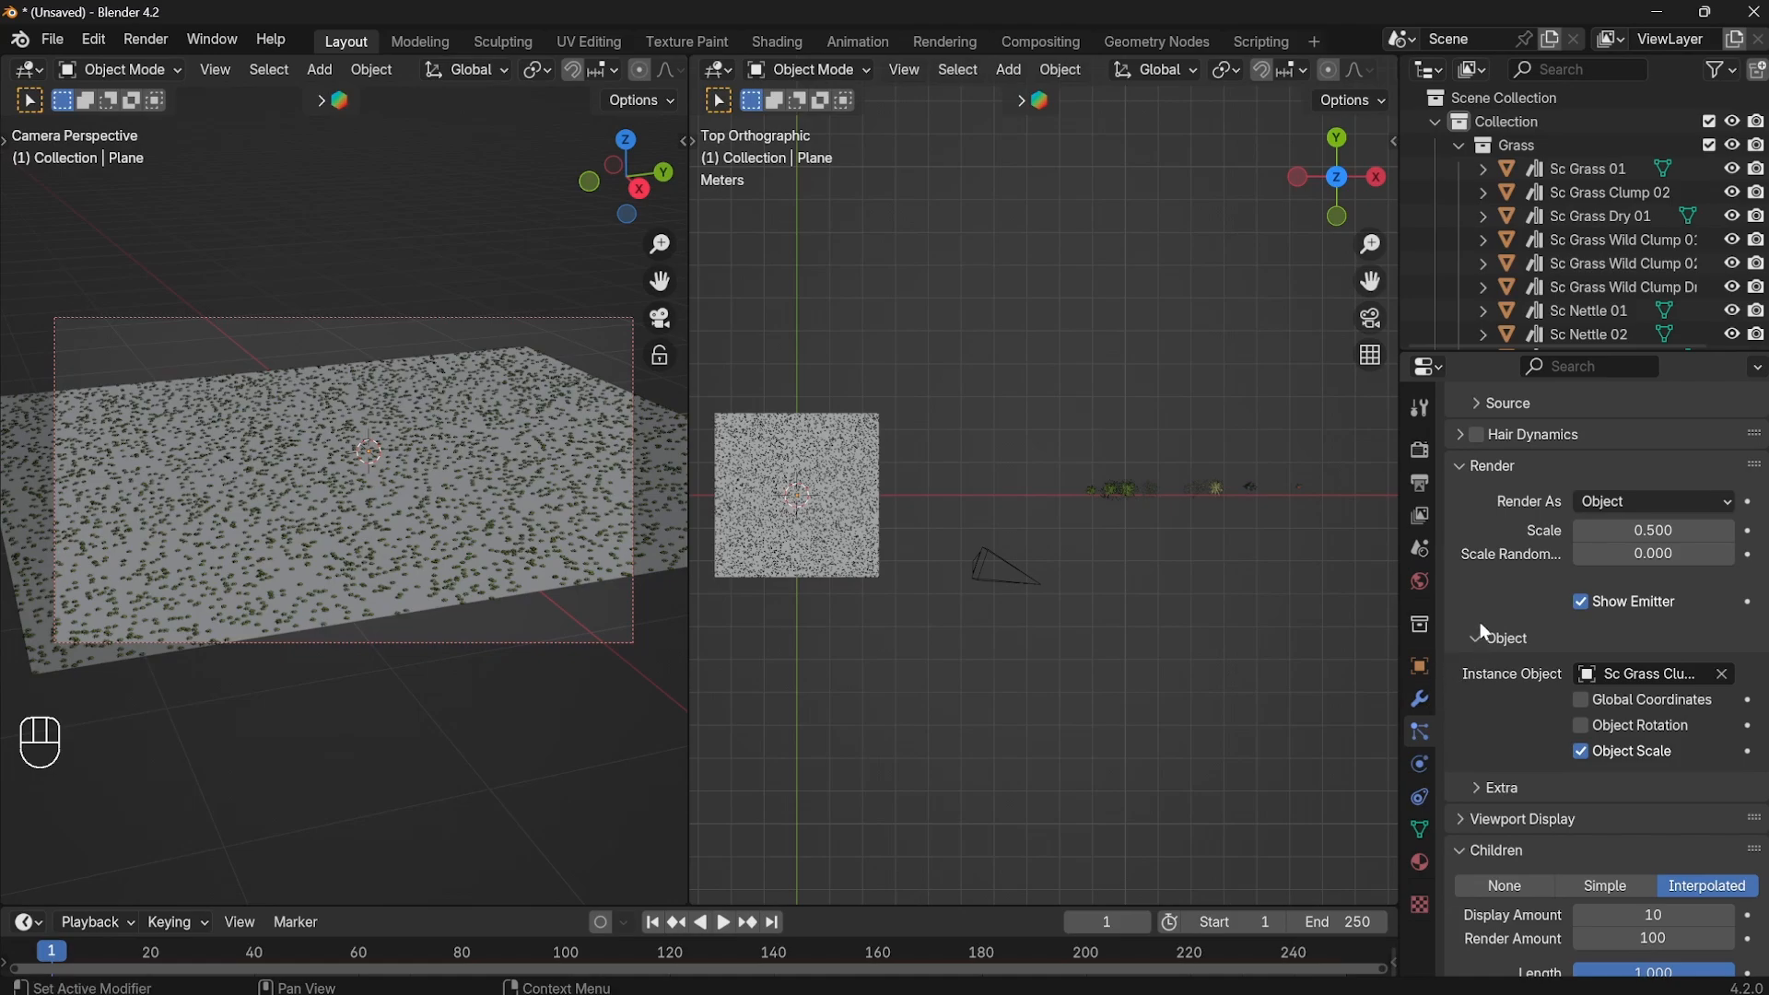
Set Render As of the Grass particle system to Collection and select all the plant models beside the plane.
left_click(1611, 504)
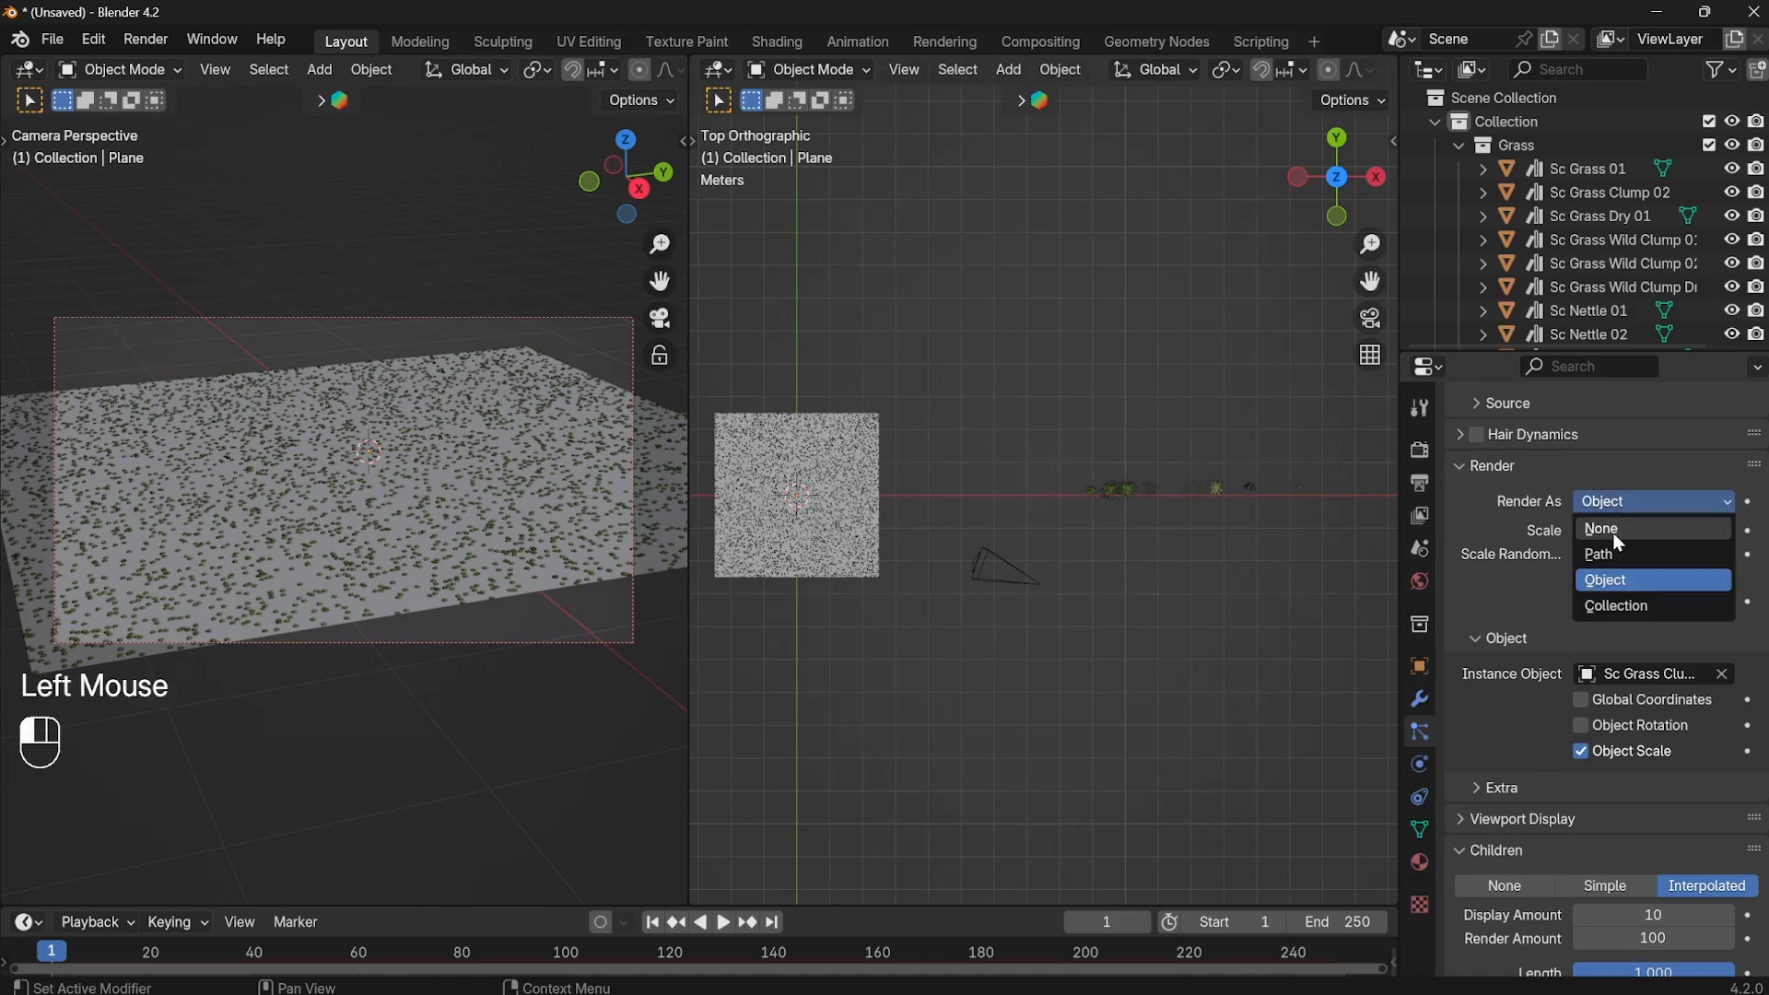
left_click(1619, 613)
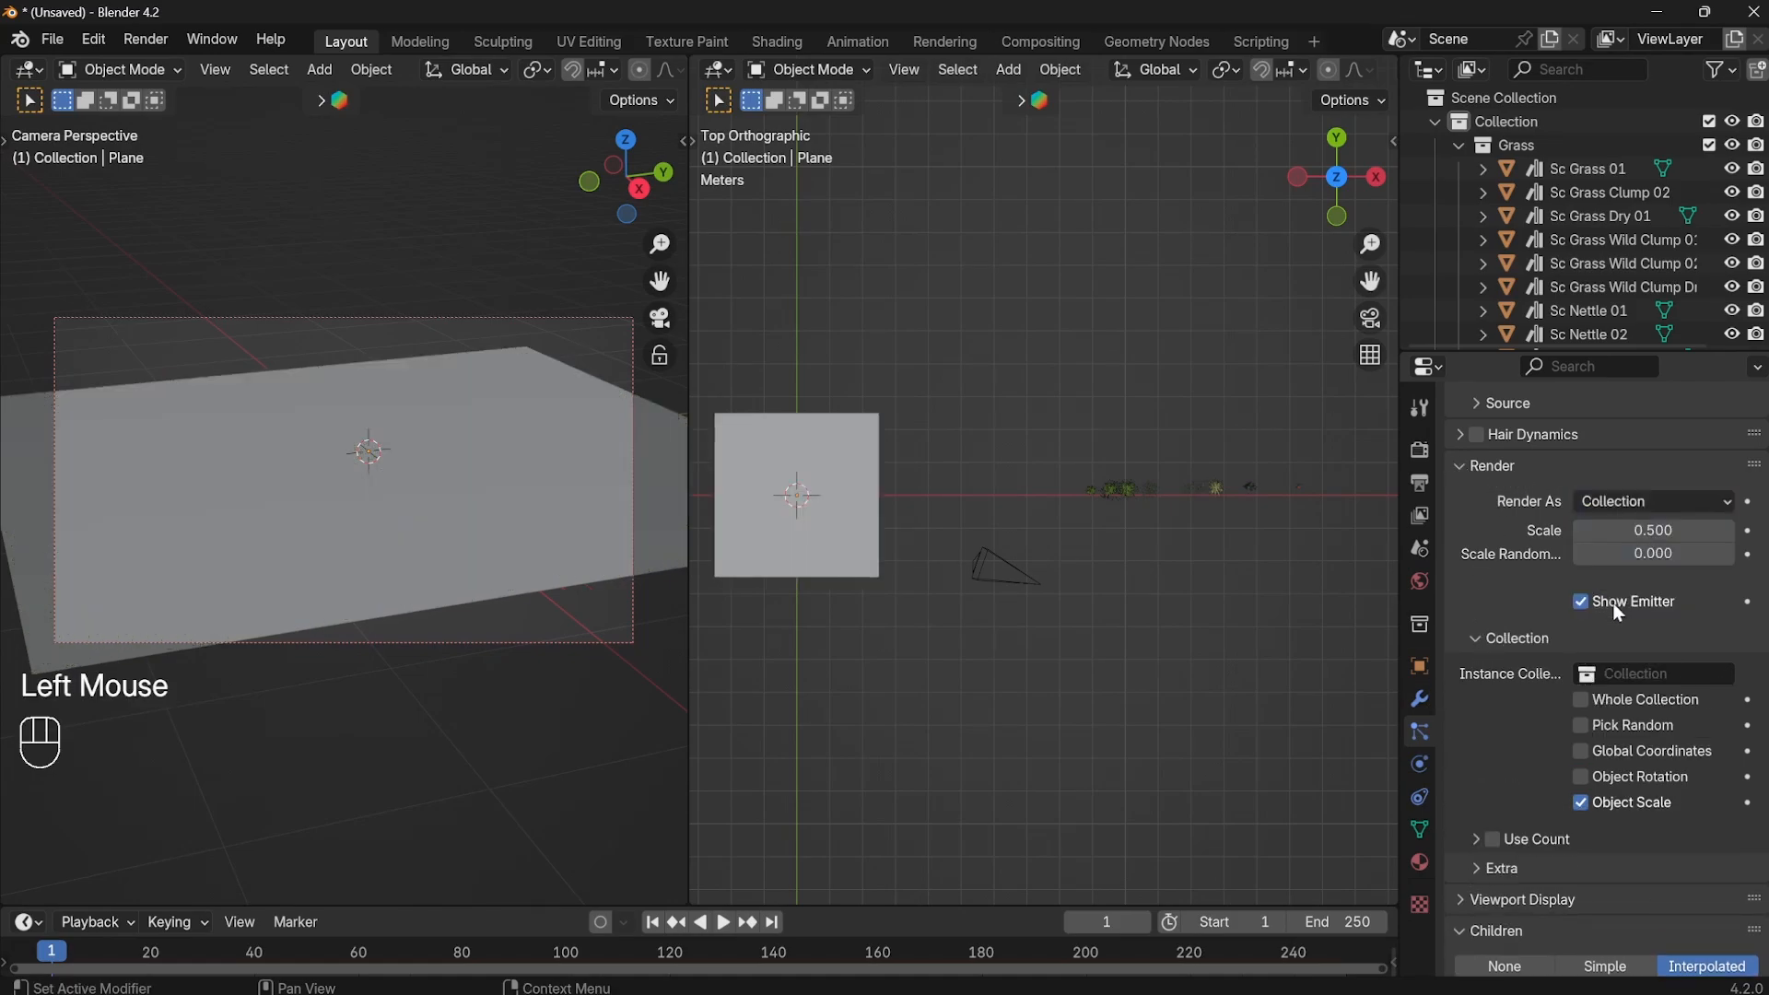
left_click_drag(1076, 436, 1313, 549)
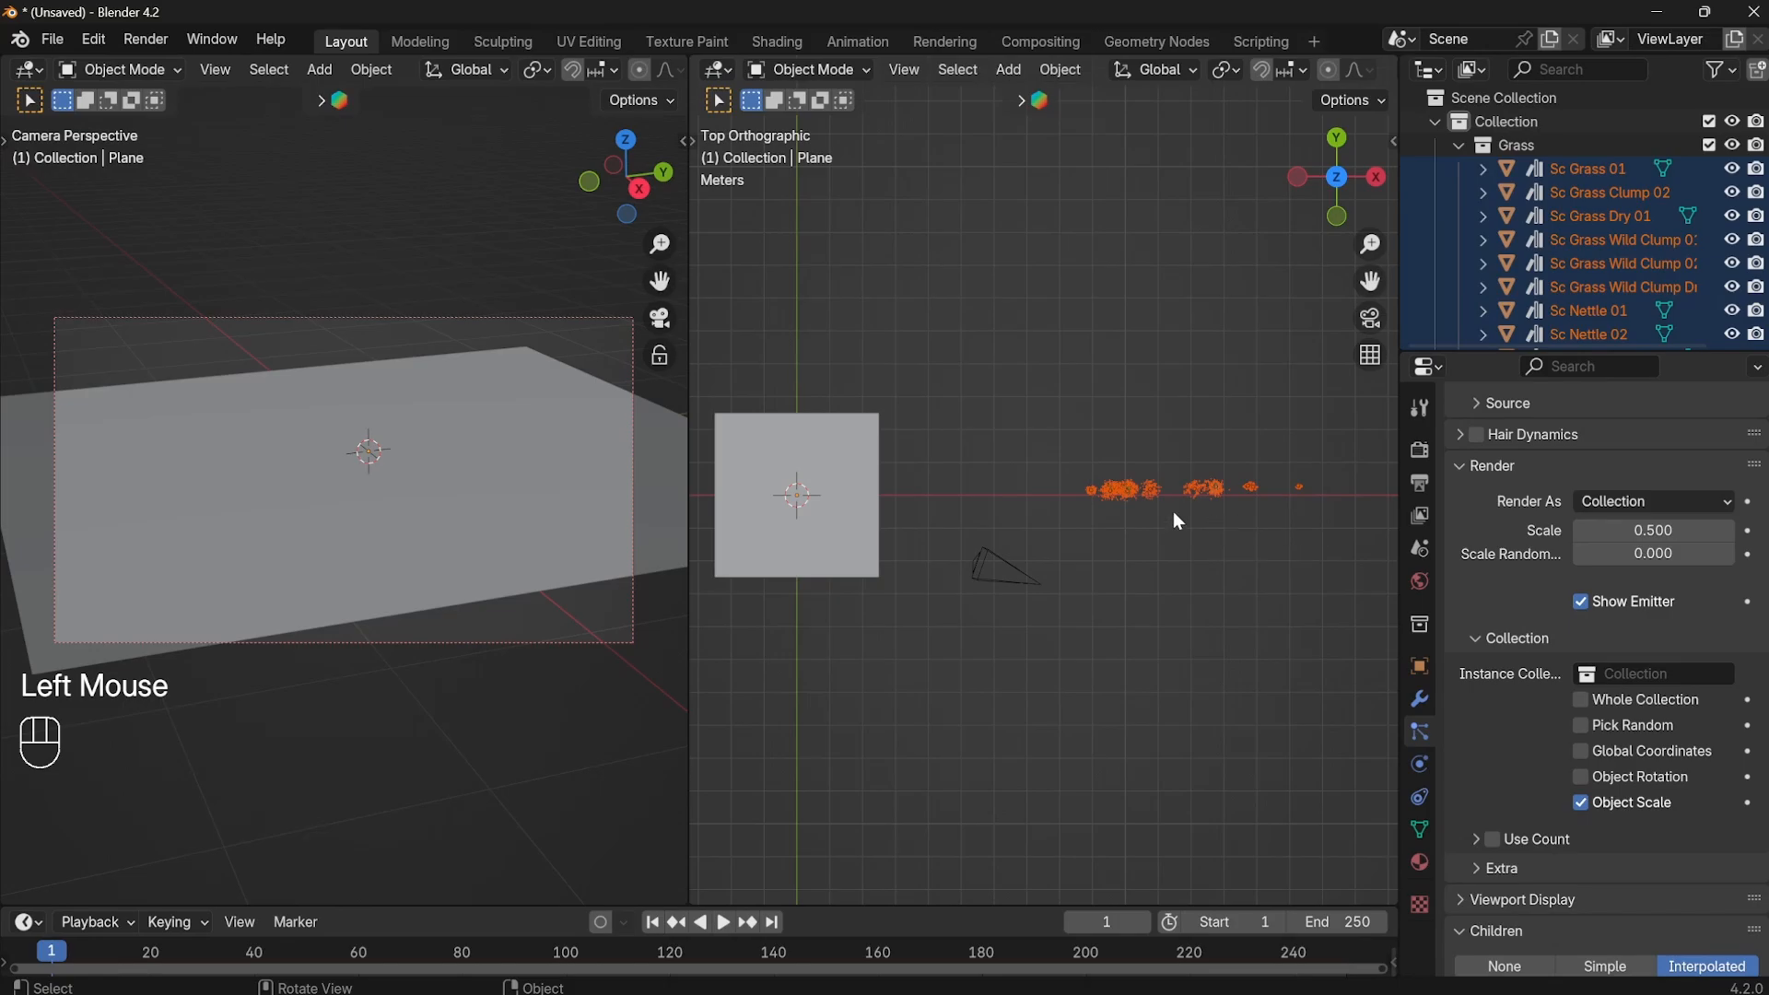
left_click_drag(1057, 439, 1315, 537)
Add a new collection under the Scene Collection and name it Grass.
right_click(1489, 108)
left_click(1490, 110)
scroll(1640, 223, "down", 2)
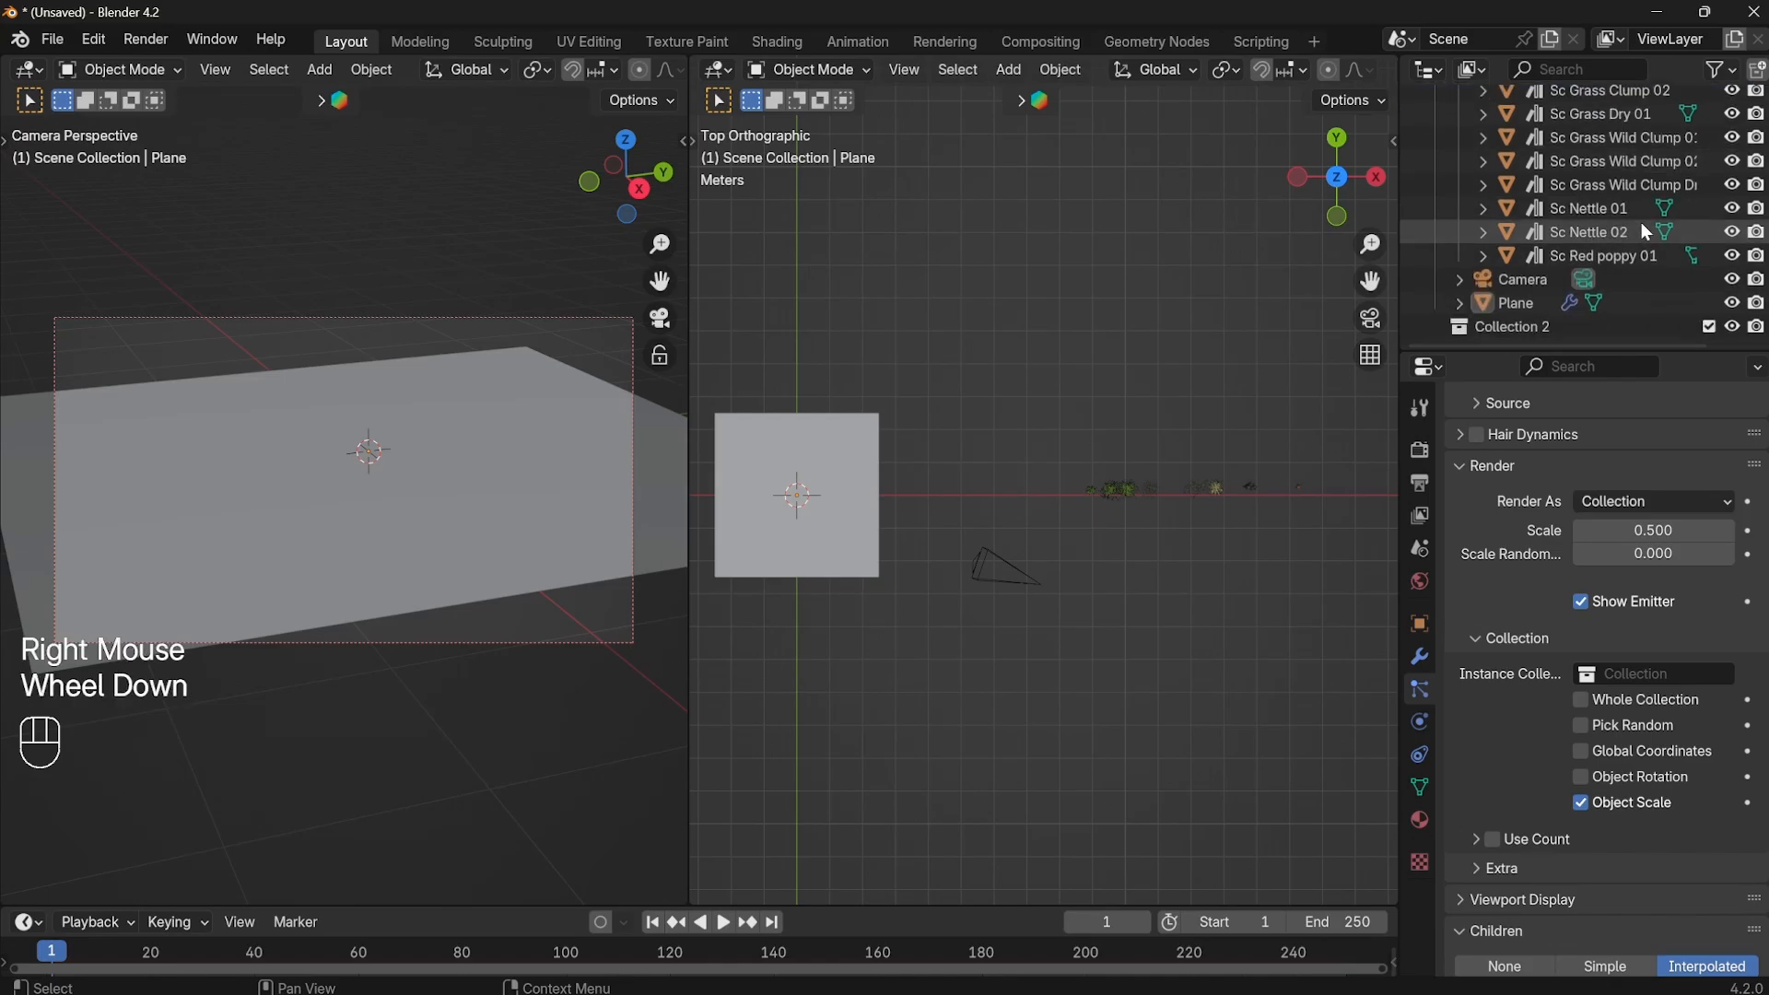
double_click(1551, 326)
type("G")
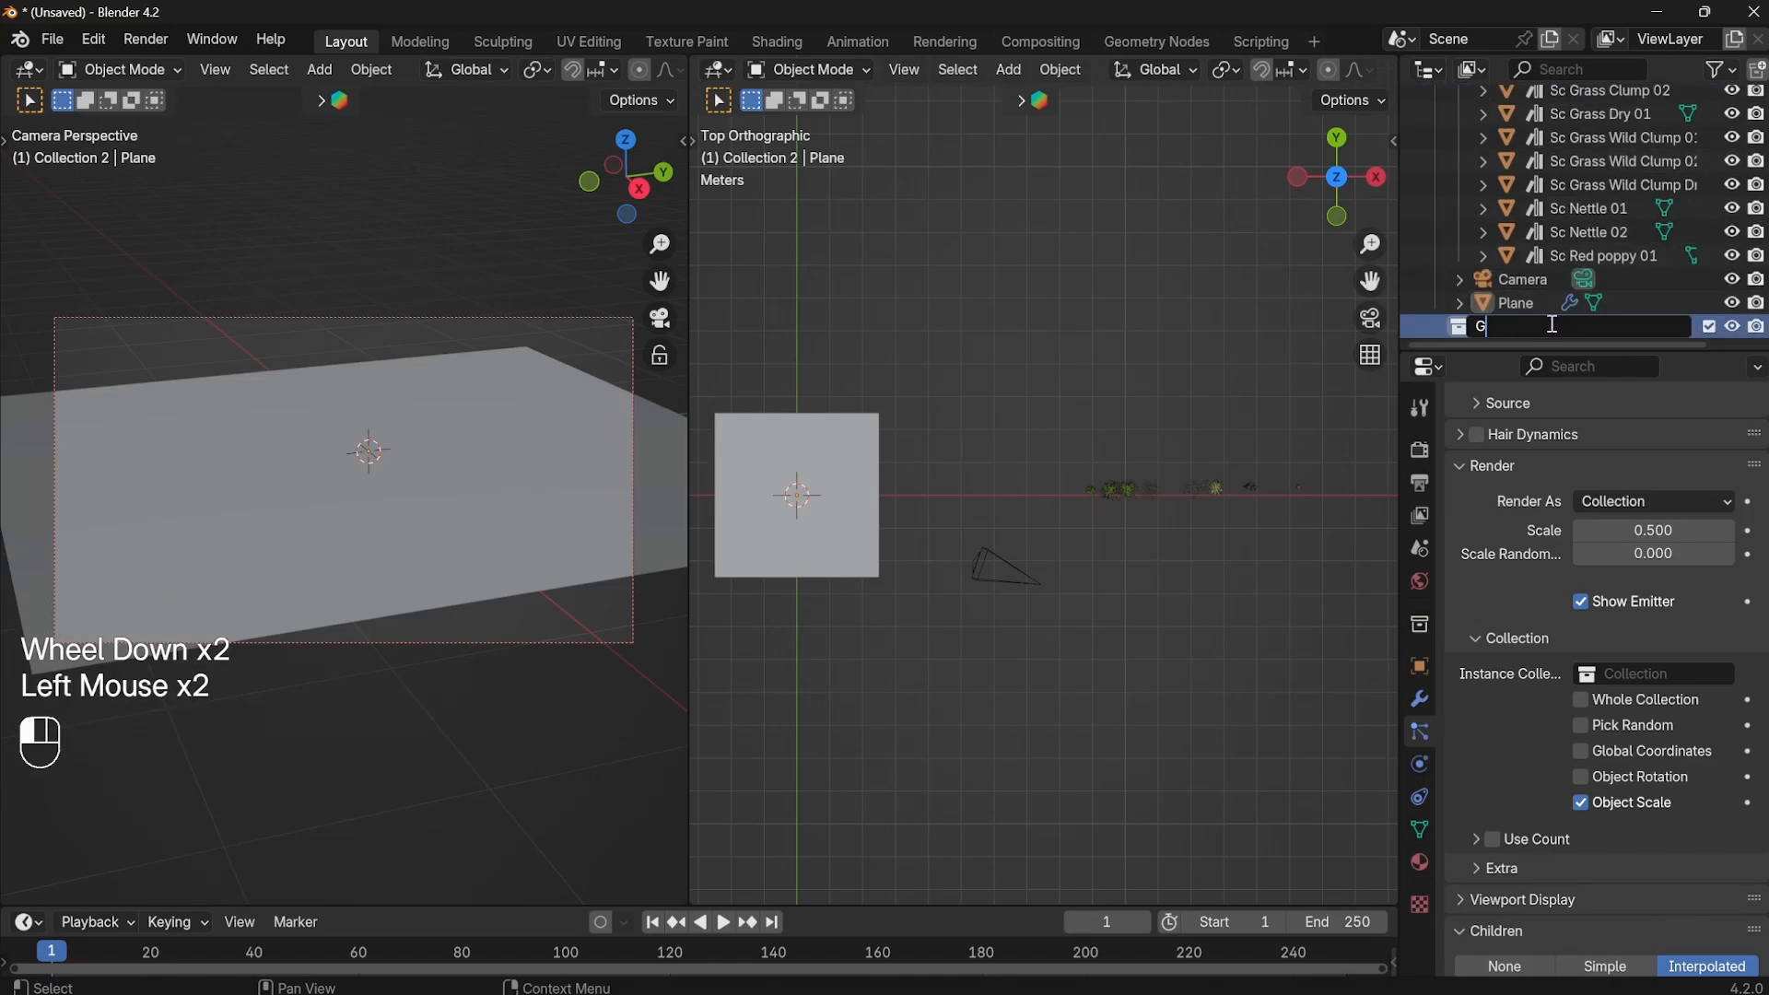
type("rass")
key("Return")
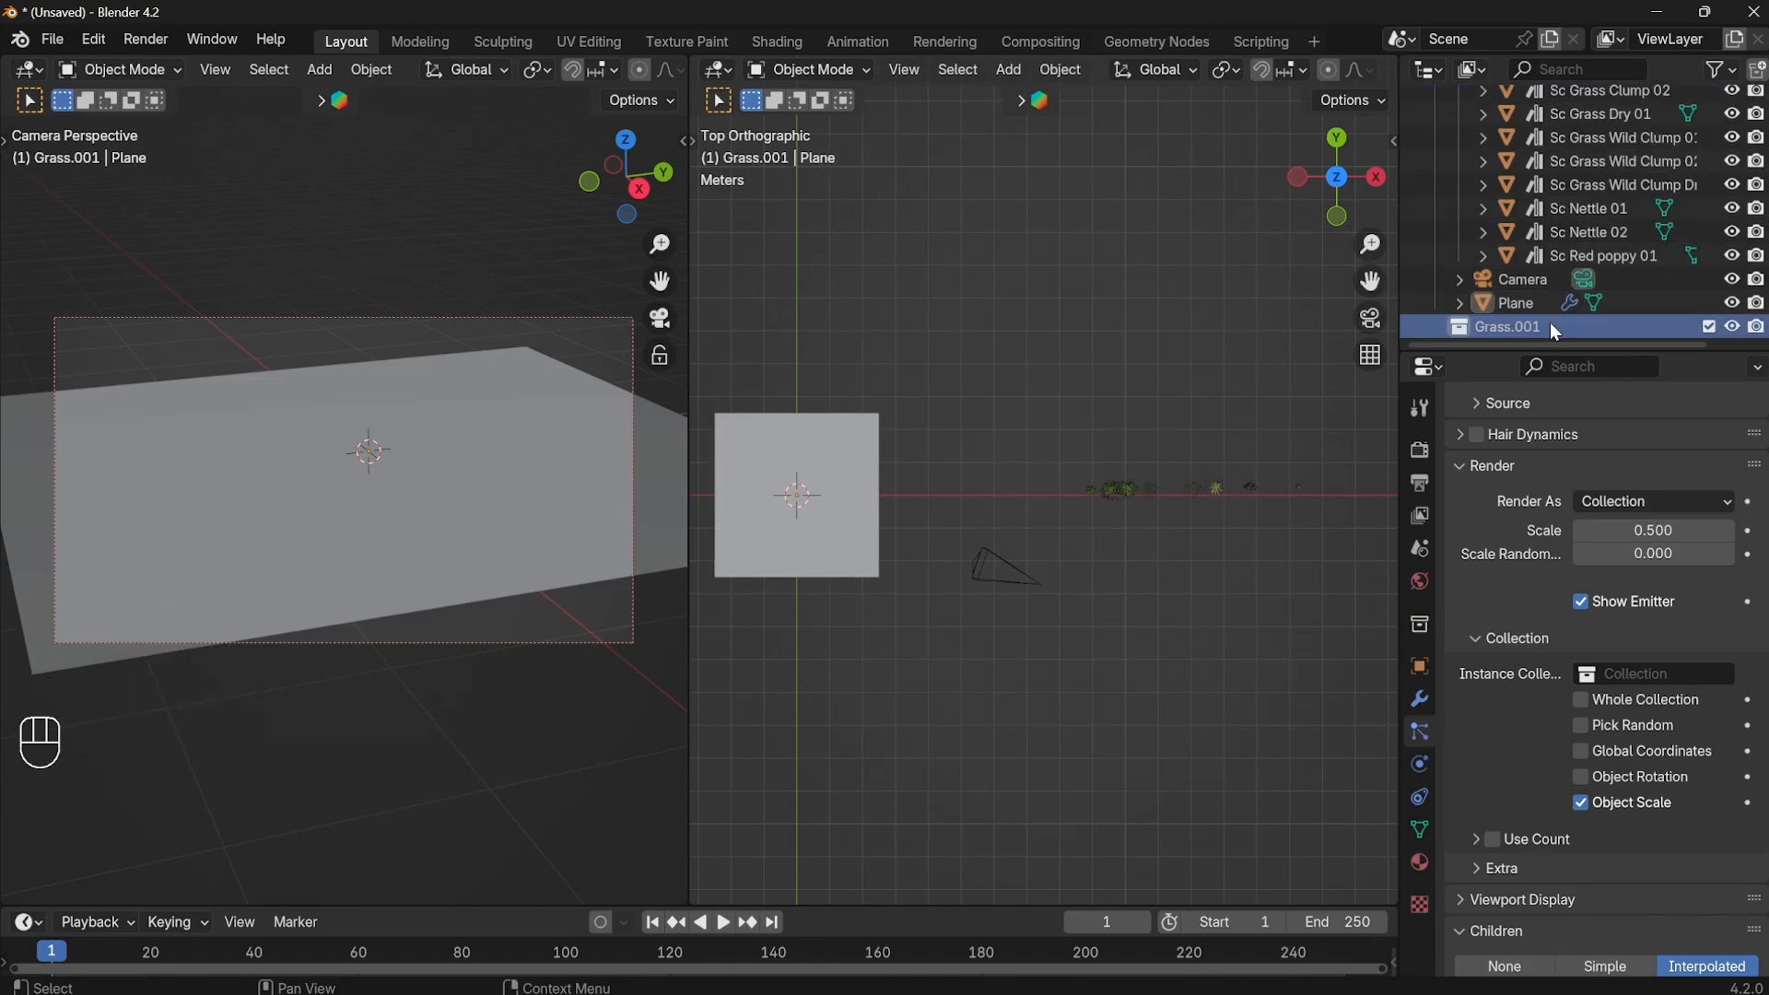
Move all the plant models, without the camera, into the Grass.001 collection and collapse it.
left_click_drag(974, 422, 1387, 580)
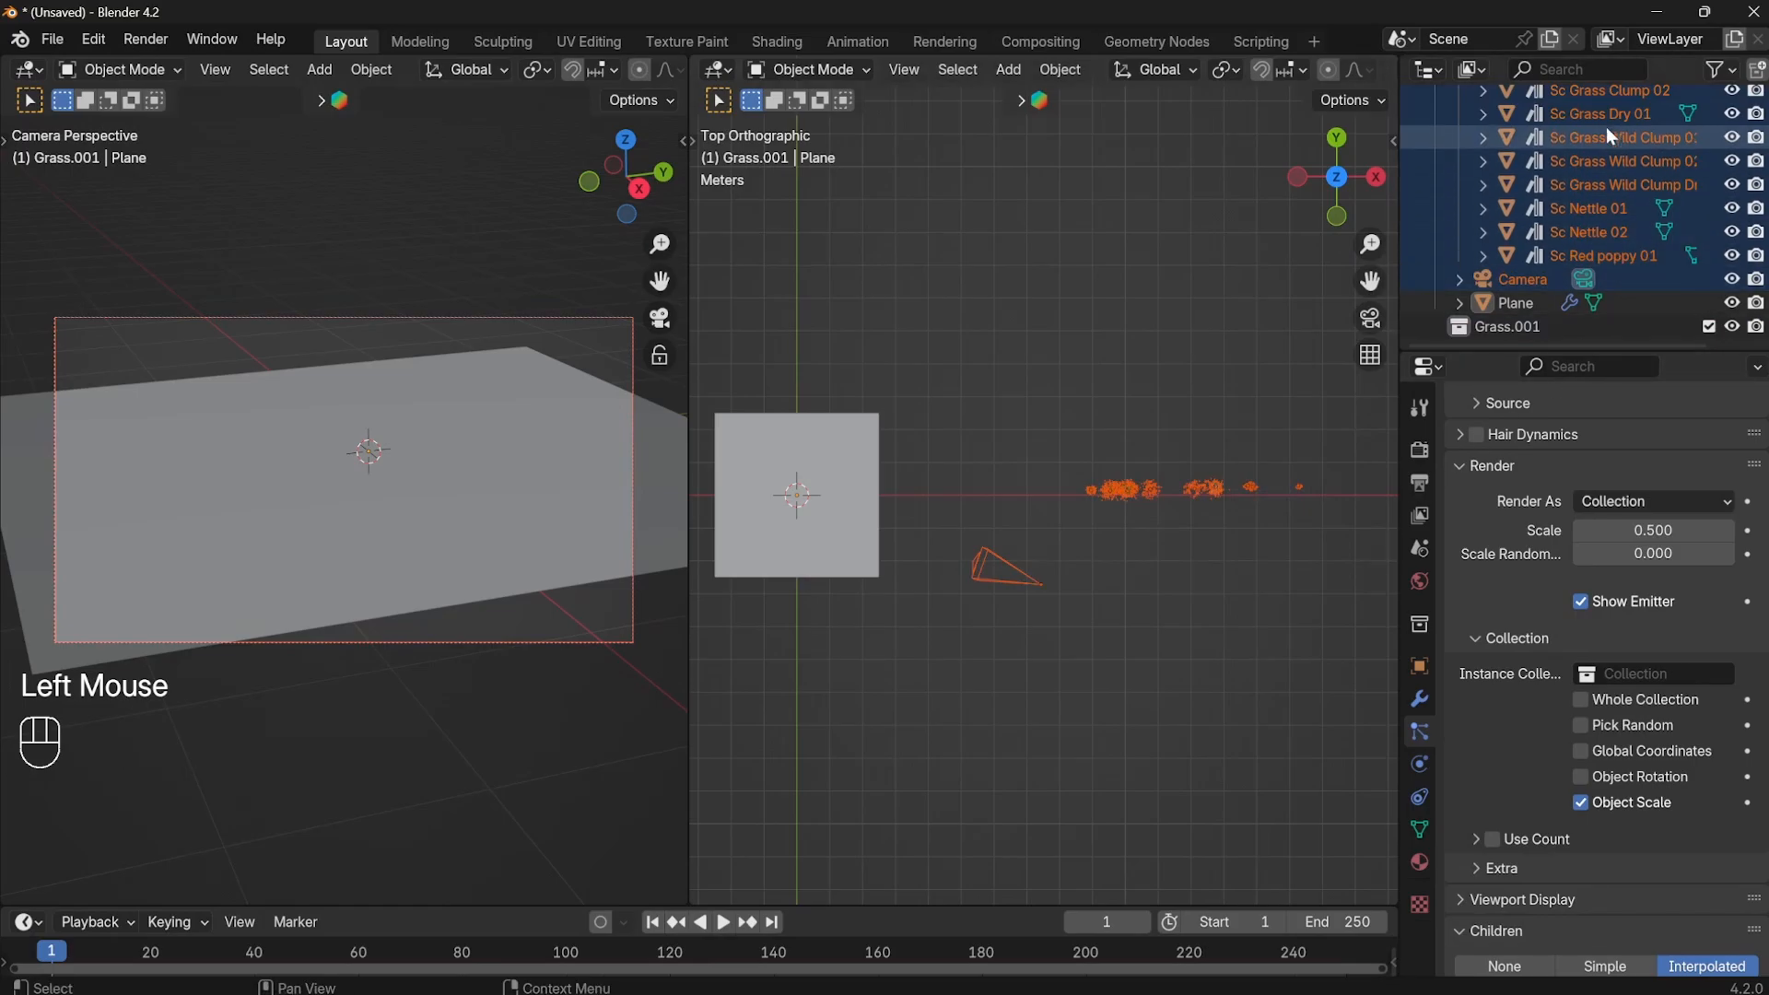
left_click_drag(1025, 390, 1356, 538)
left_click_drag(1611, 158, 1523, 324)
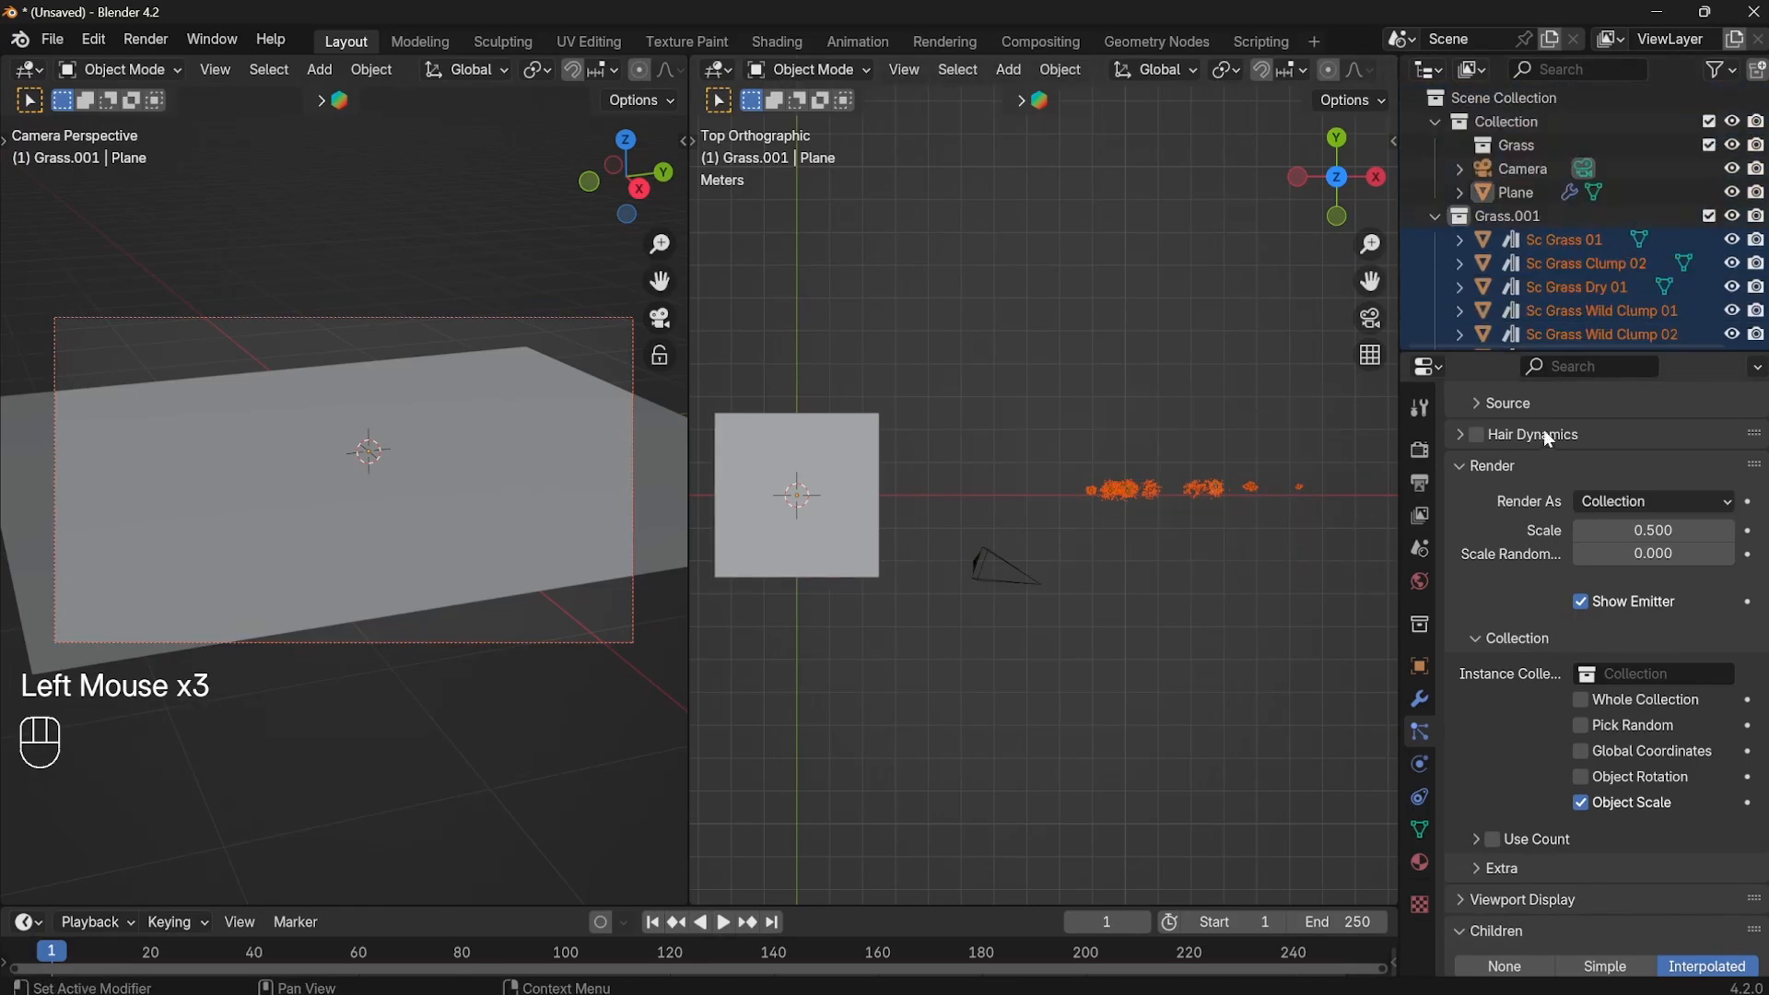
left_click(1435, 217)
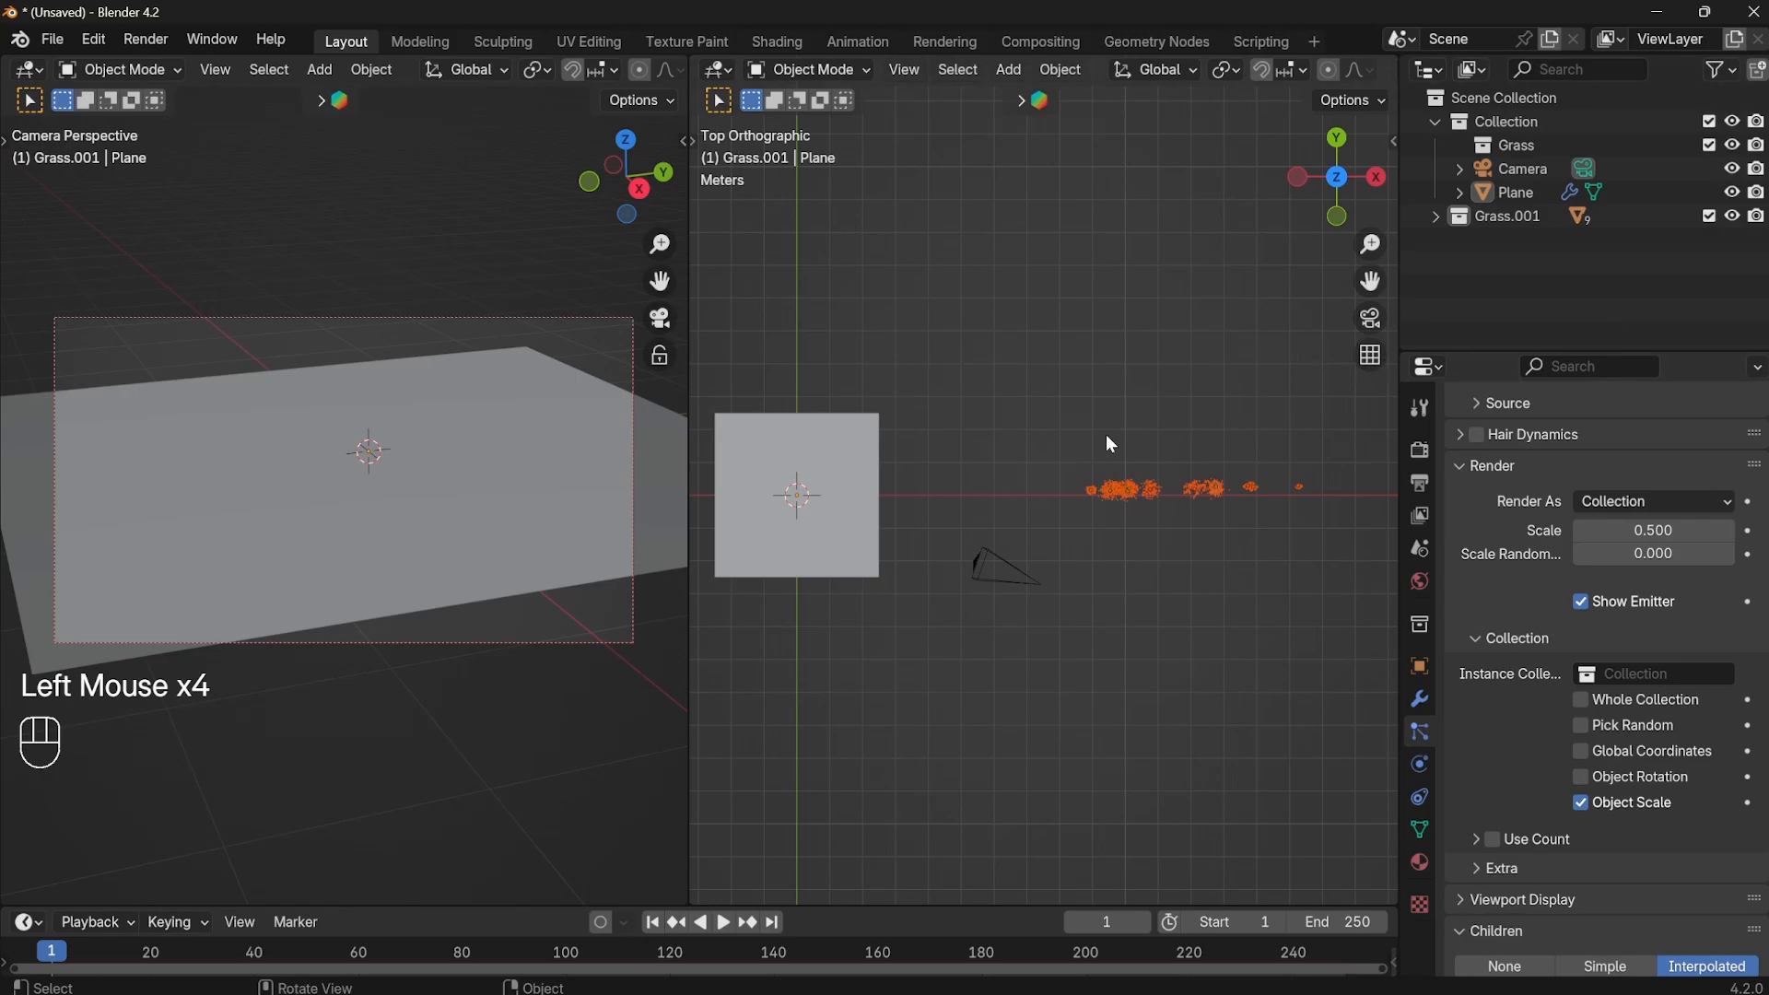
Reselect the plane and assign the Grass.001 collection as the Instance Collection of its Grass particle system.
left_click(1116, 488)
left_click_drag(1045, 455, 1356, 534)
left_click(857, 554)
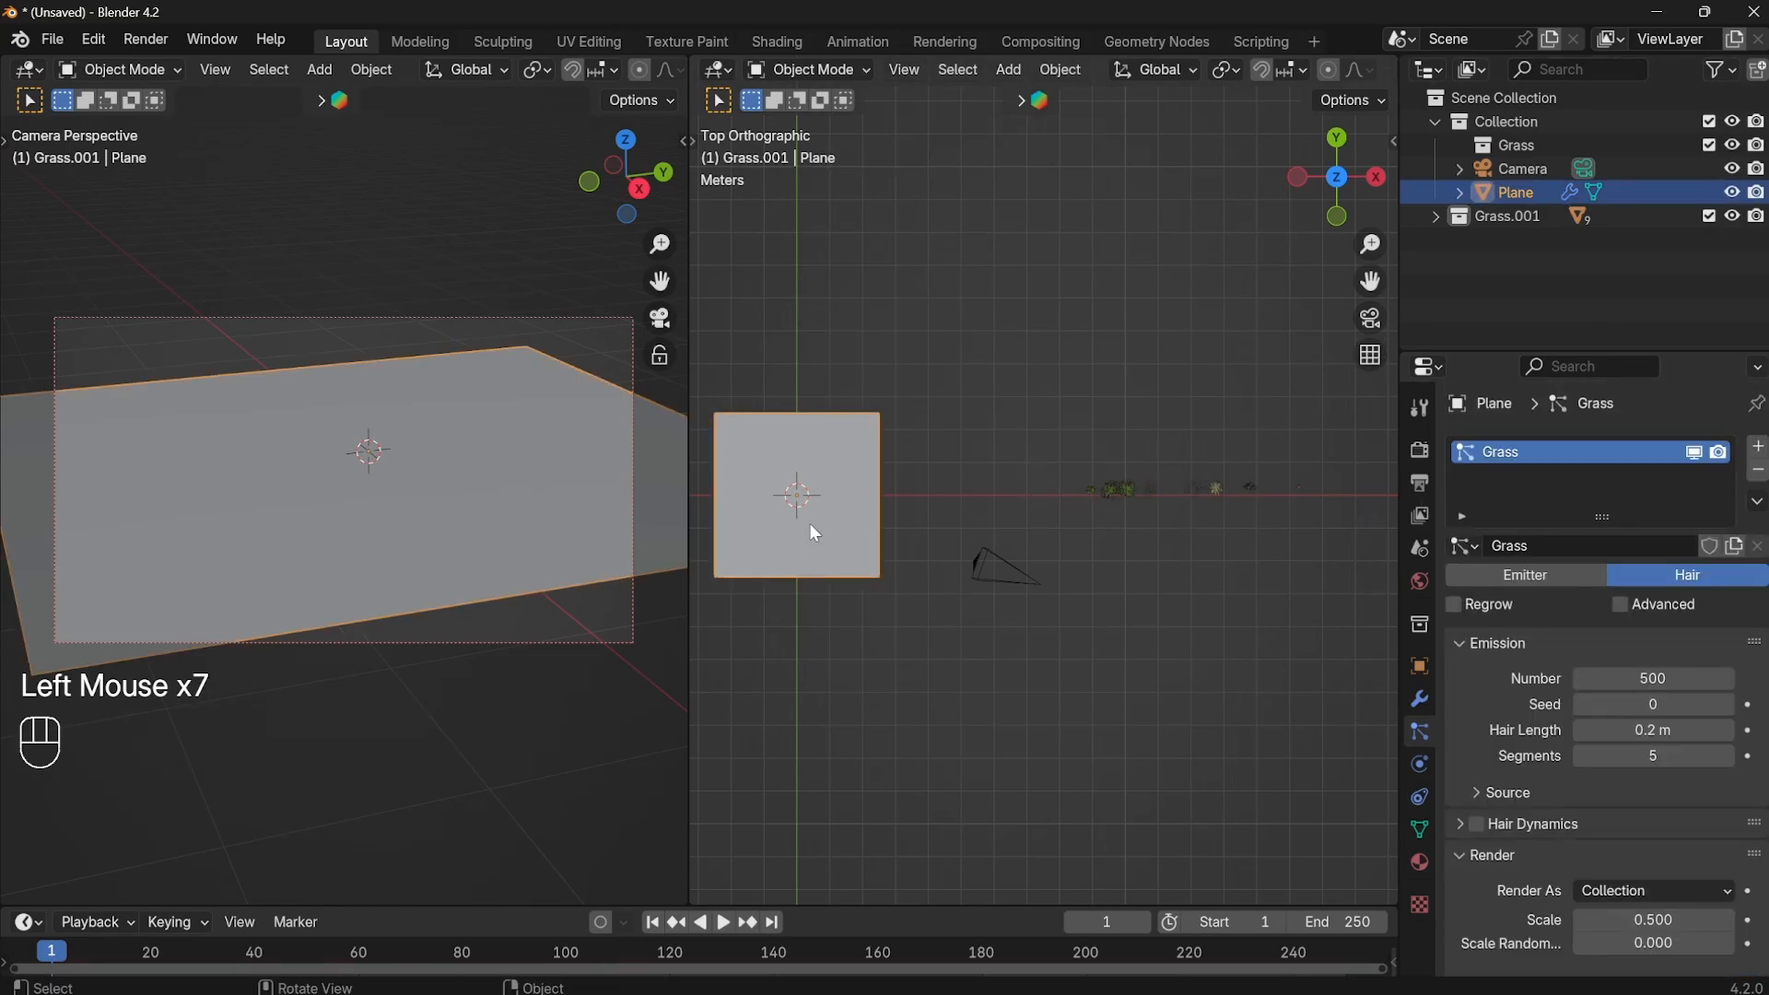
scroll(1572, 784, "down", 2)
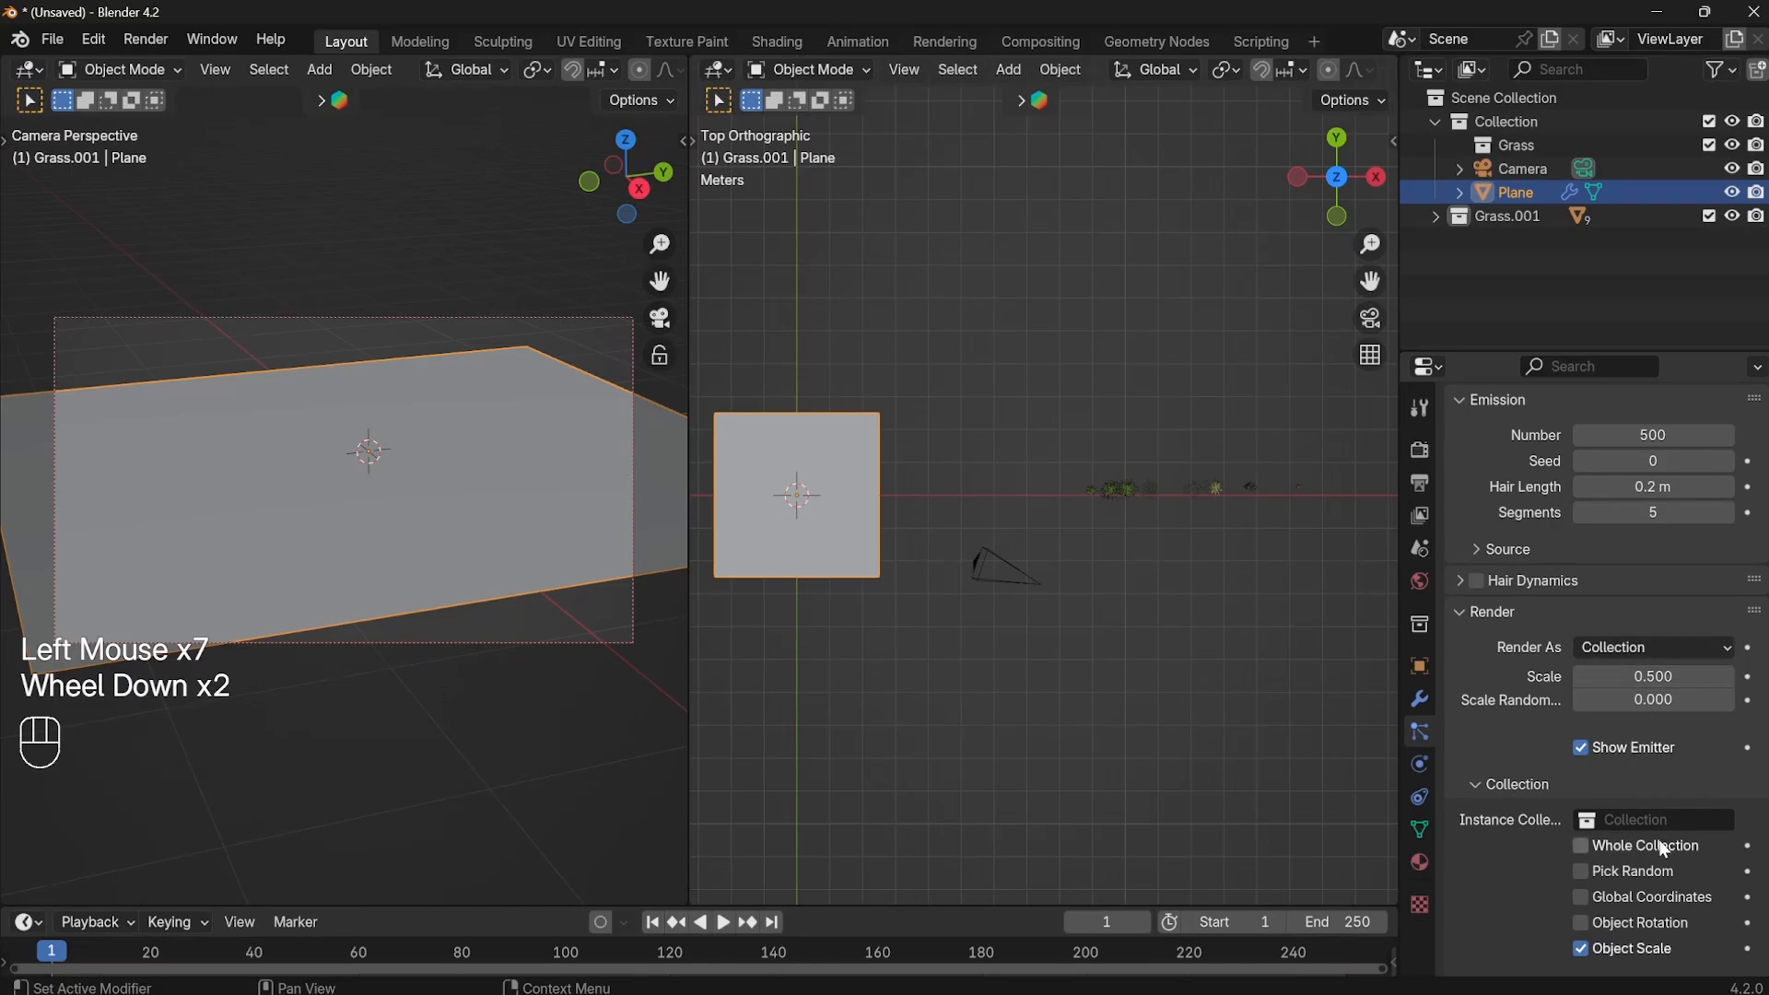
left_click_drag(1507, 217, 1638, 819)
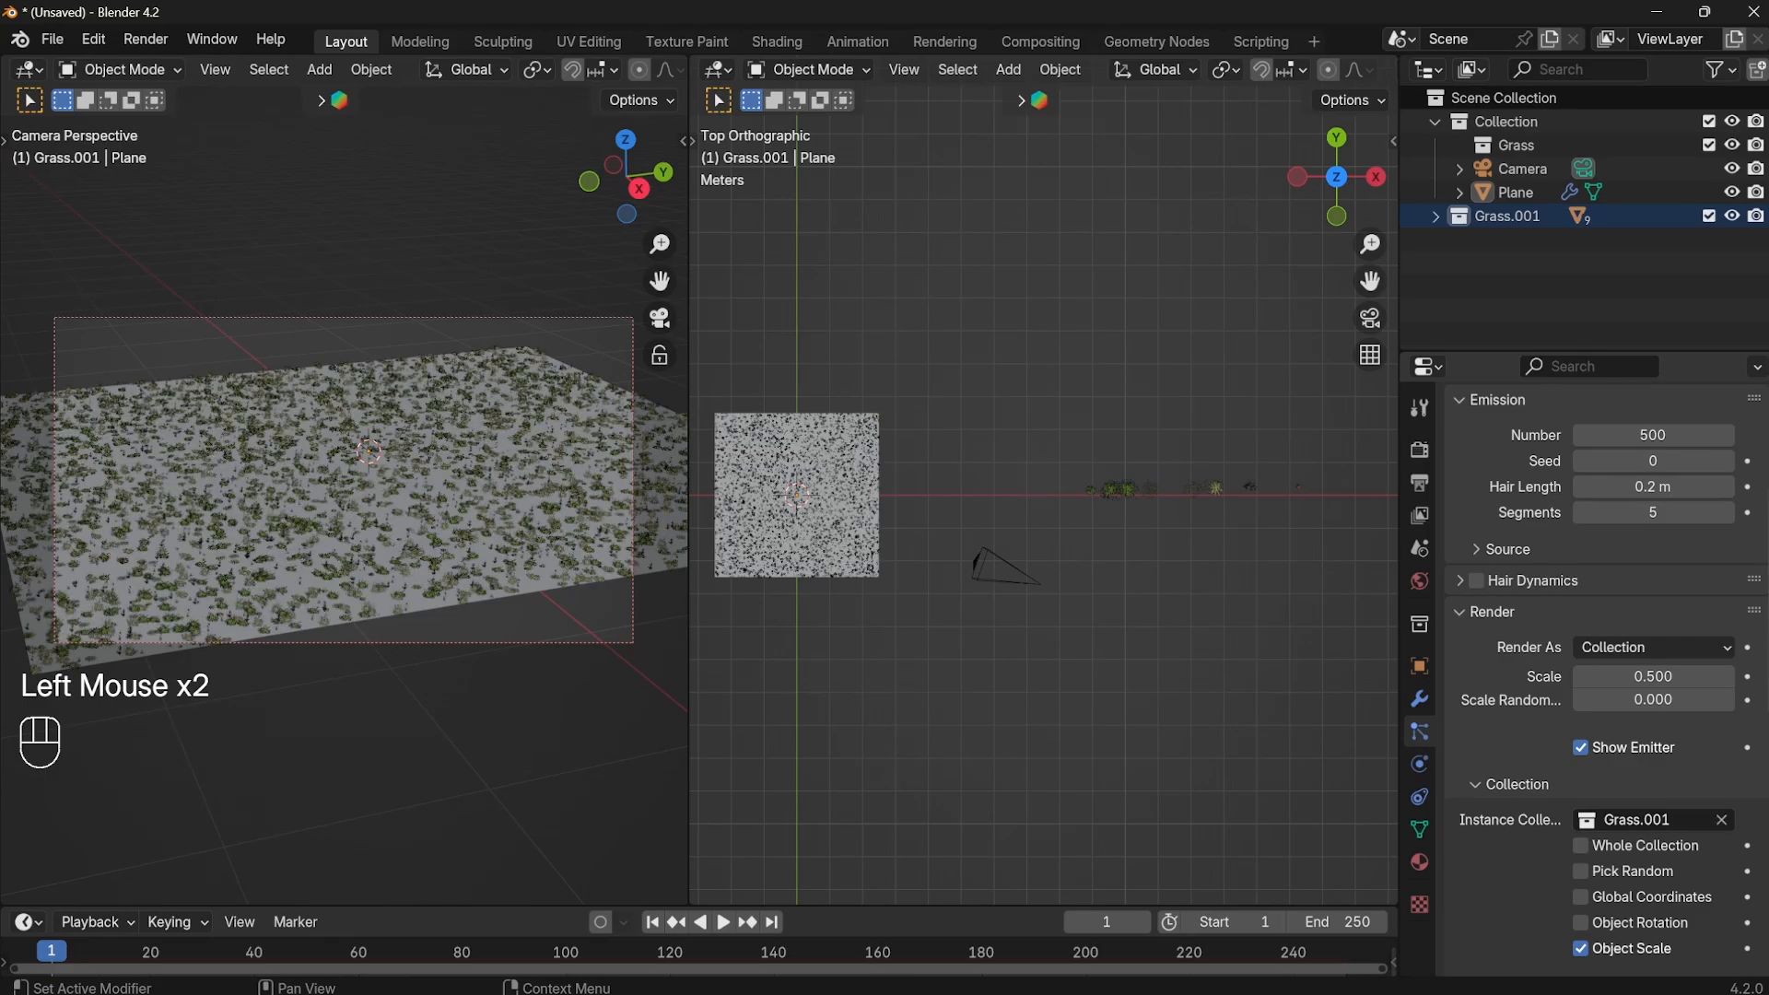
Examine the mix and density of the scattered grass, nettle and poppy plants on the plane, close up and from afar.
scroll(365, 532, "up", 3)
scroll(366, 539, "up", 3)
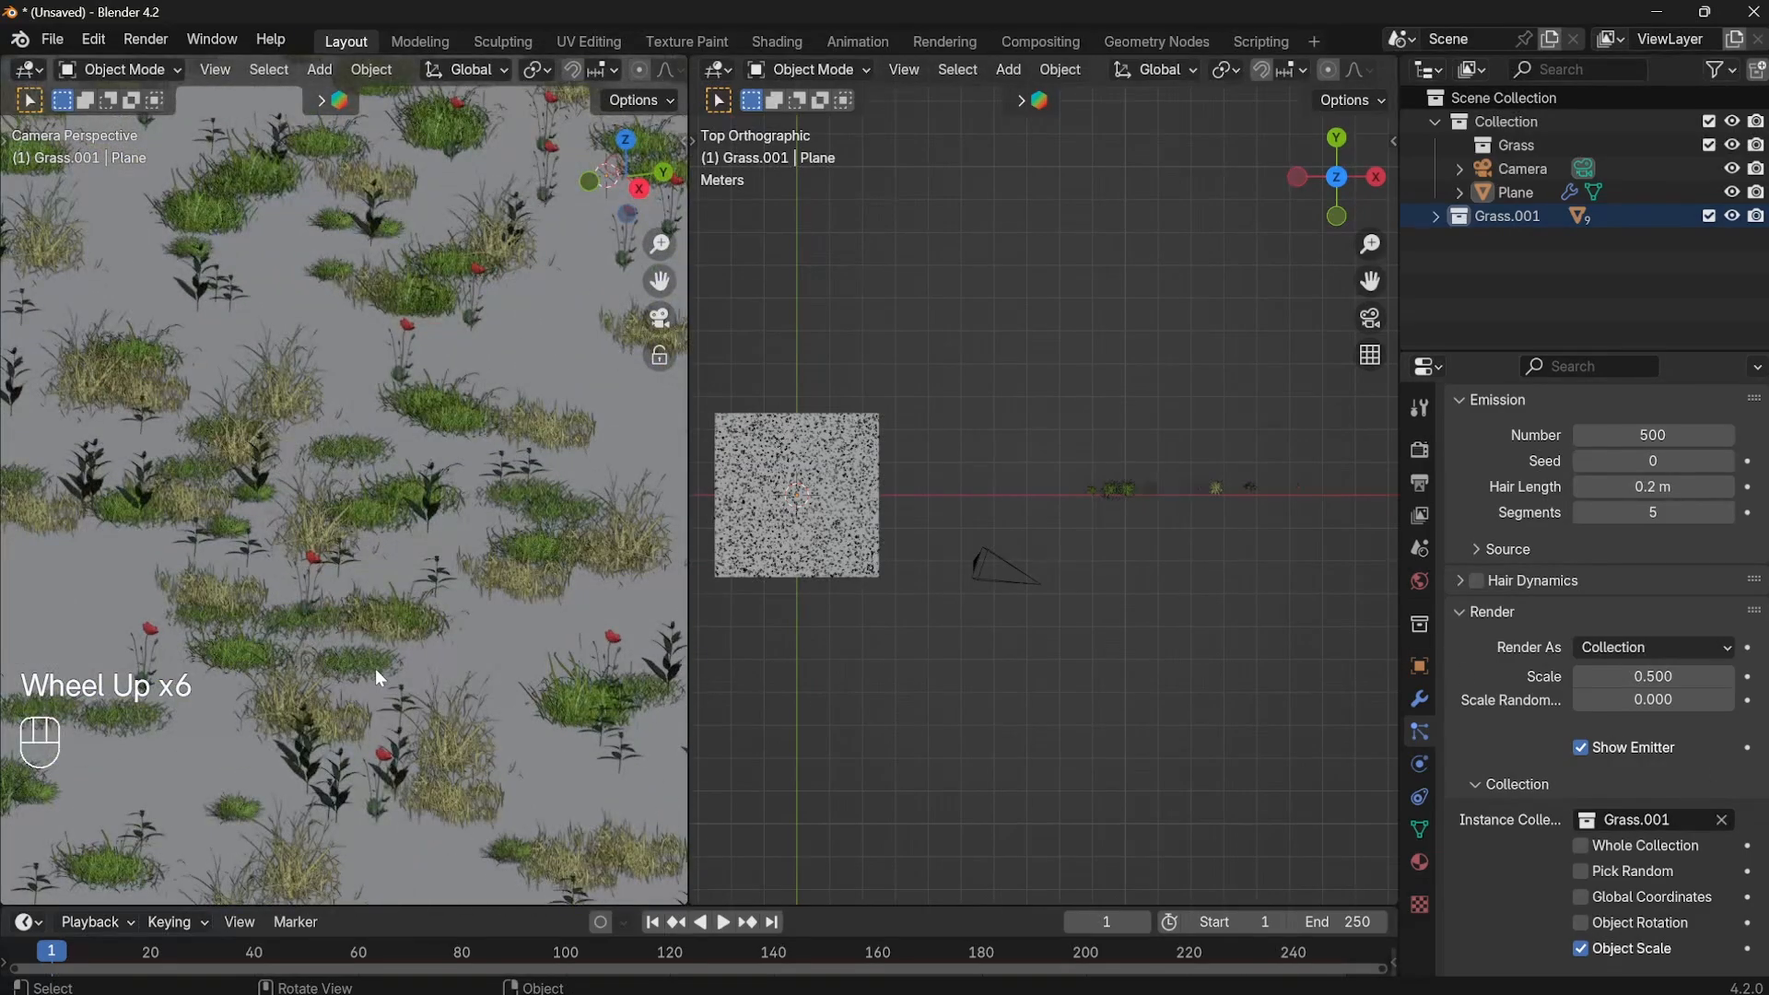
scroll(304, 635, "up", 2)
scroll(318, 573, "down", 5)
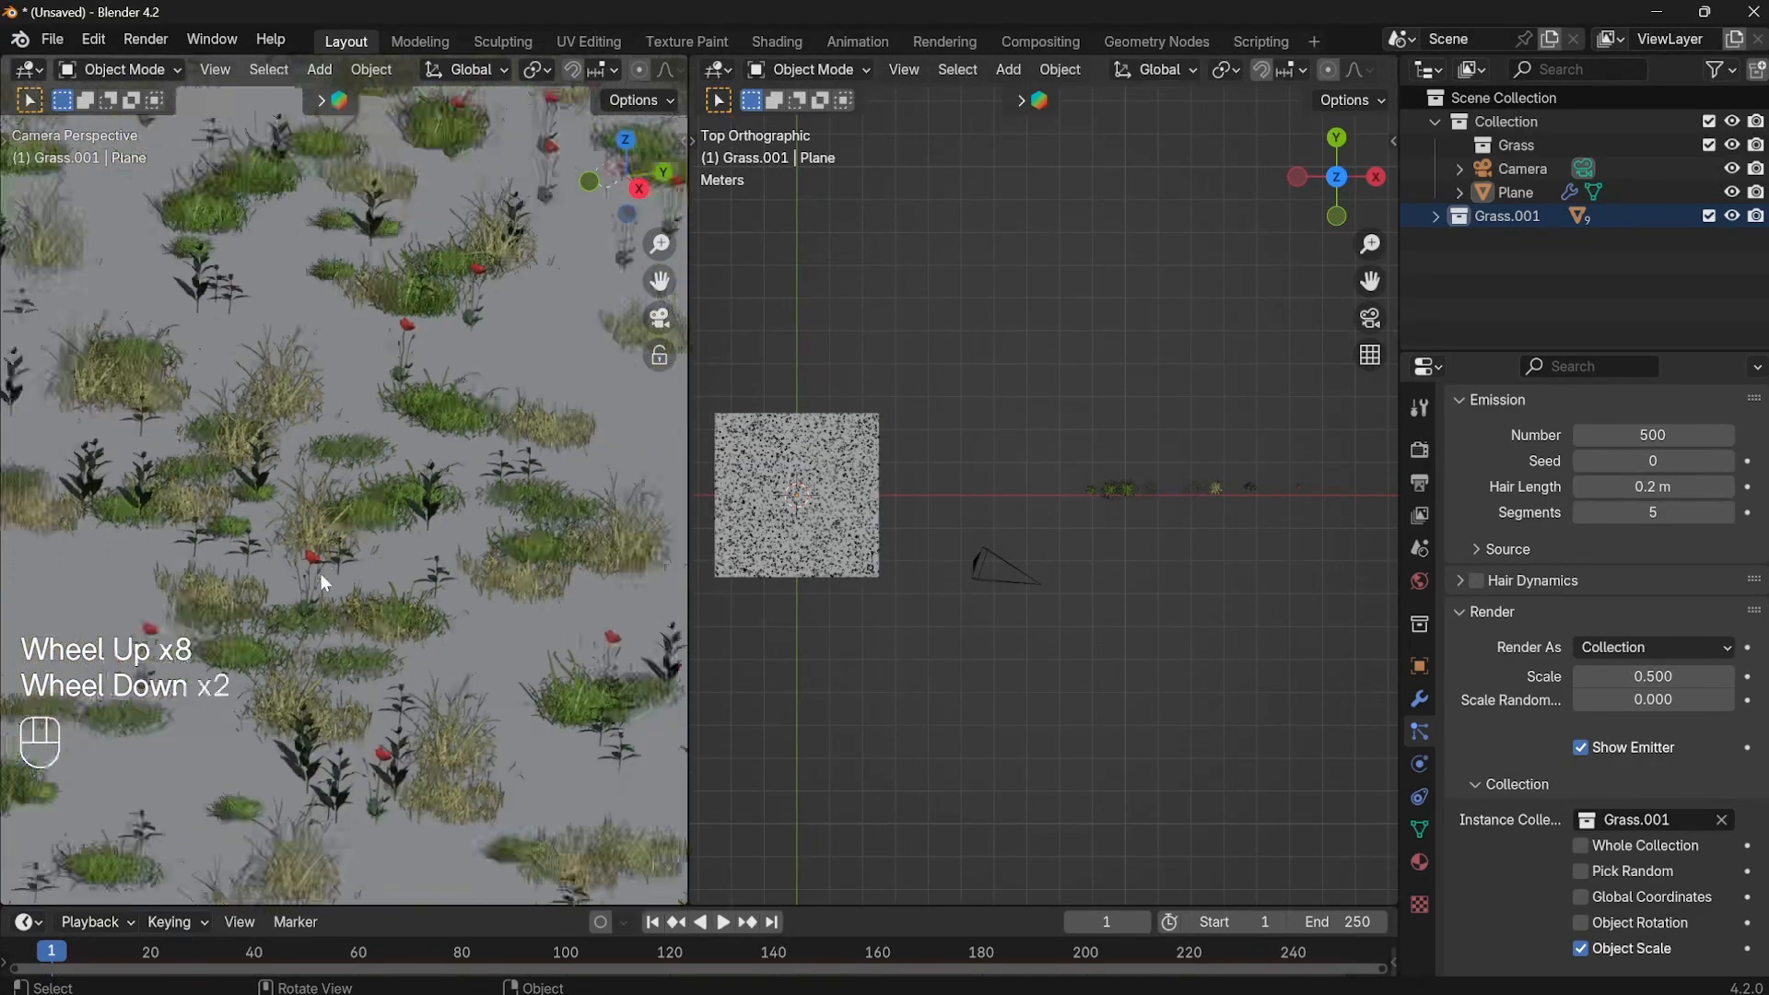
scroll(281, 520, "up", 3)
scroll(282, 519, "up", 2)
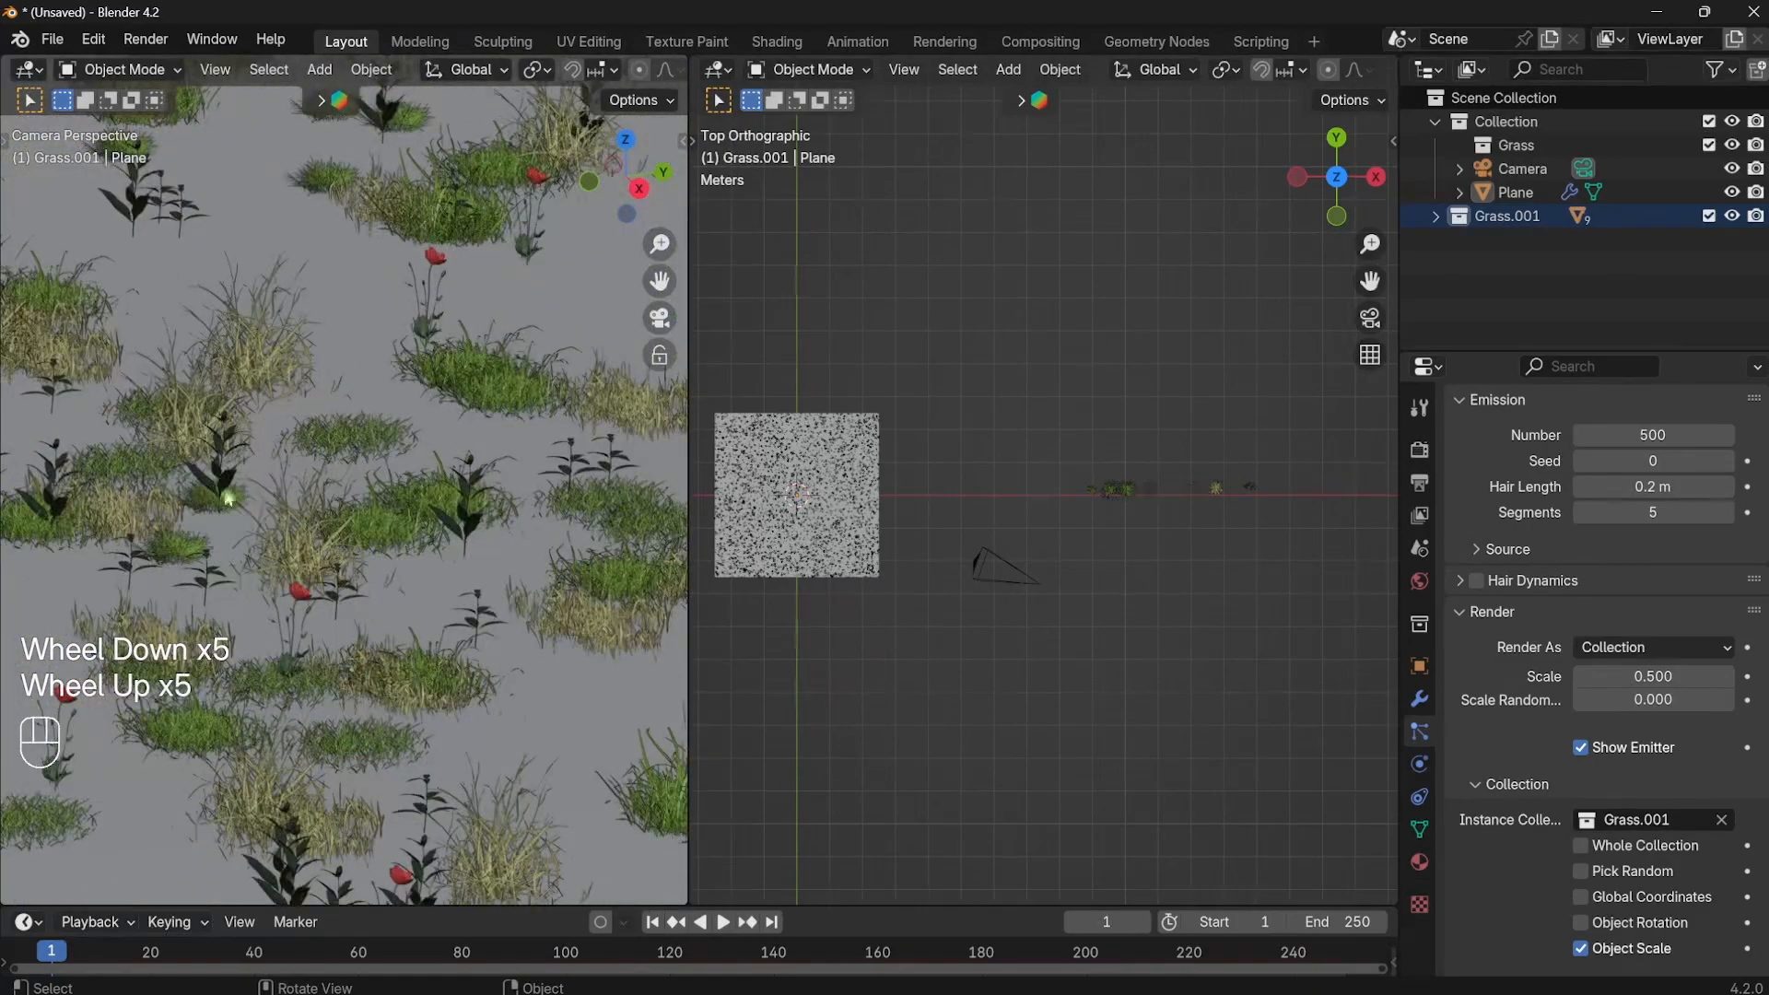
scroll(388, 467, "down", 6)
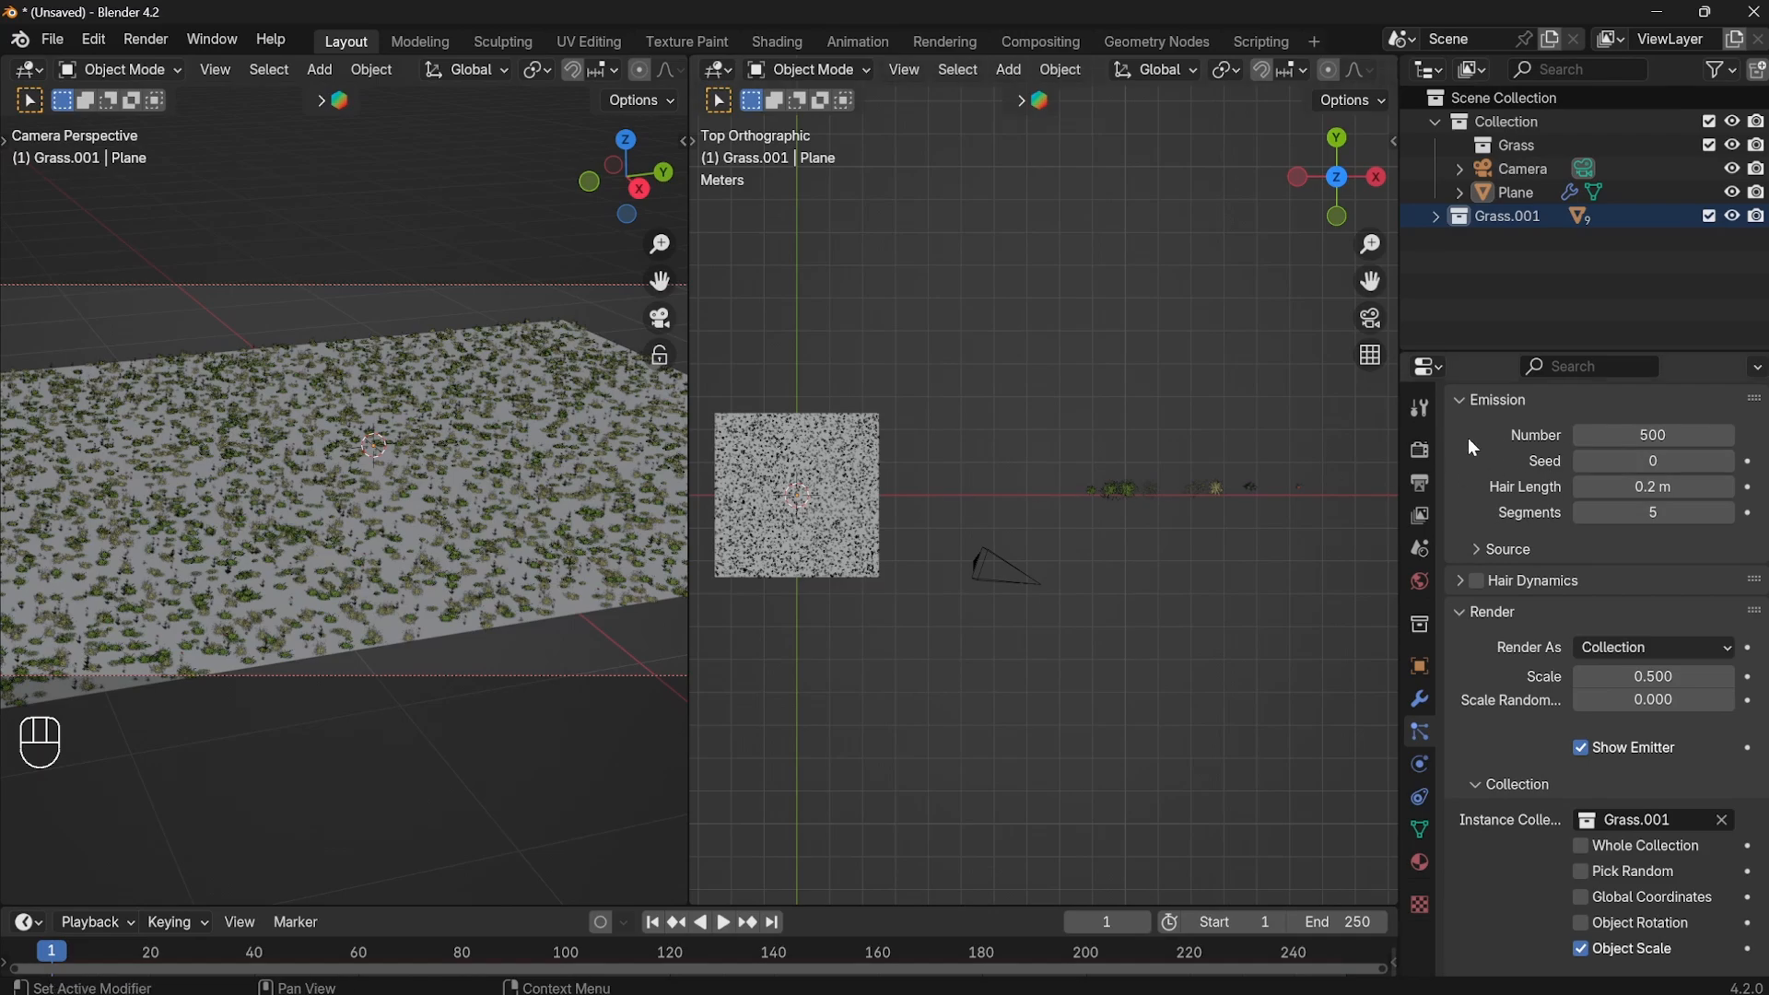
Set the render engine to Cycles and its device to GPU Compute.
left_click(1419, 450)
scroll(1664, 507, "up", 4)
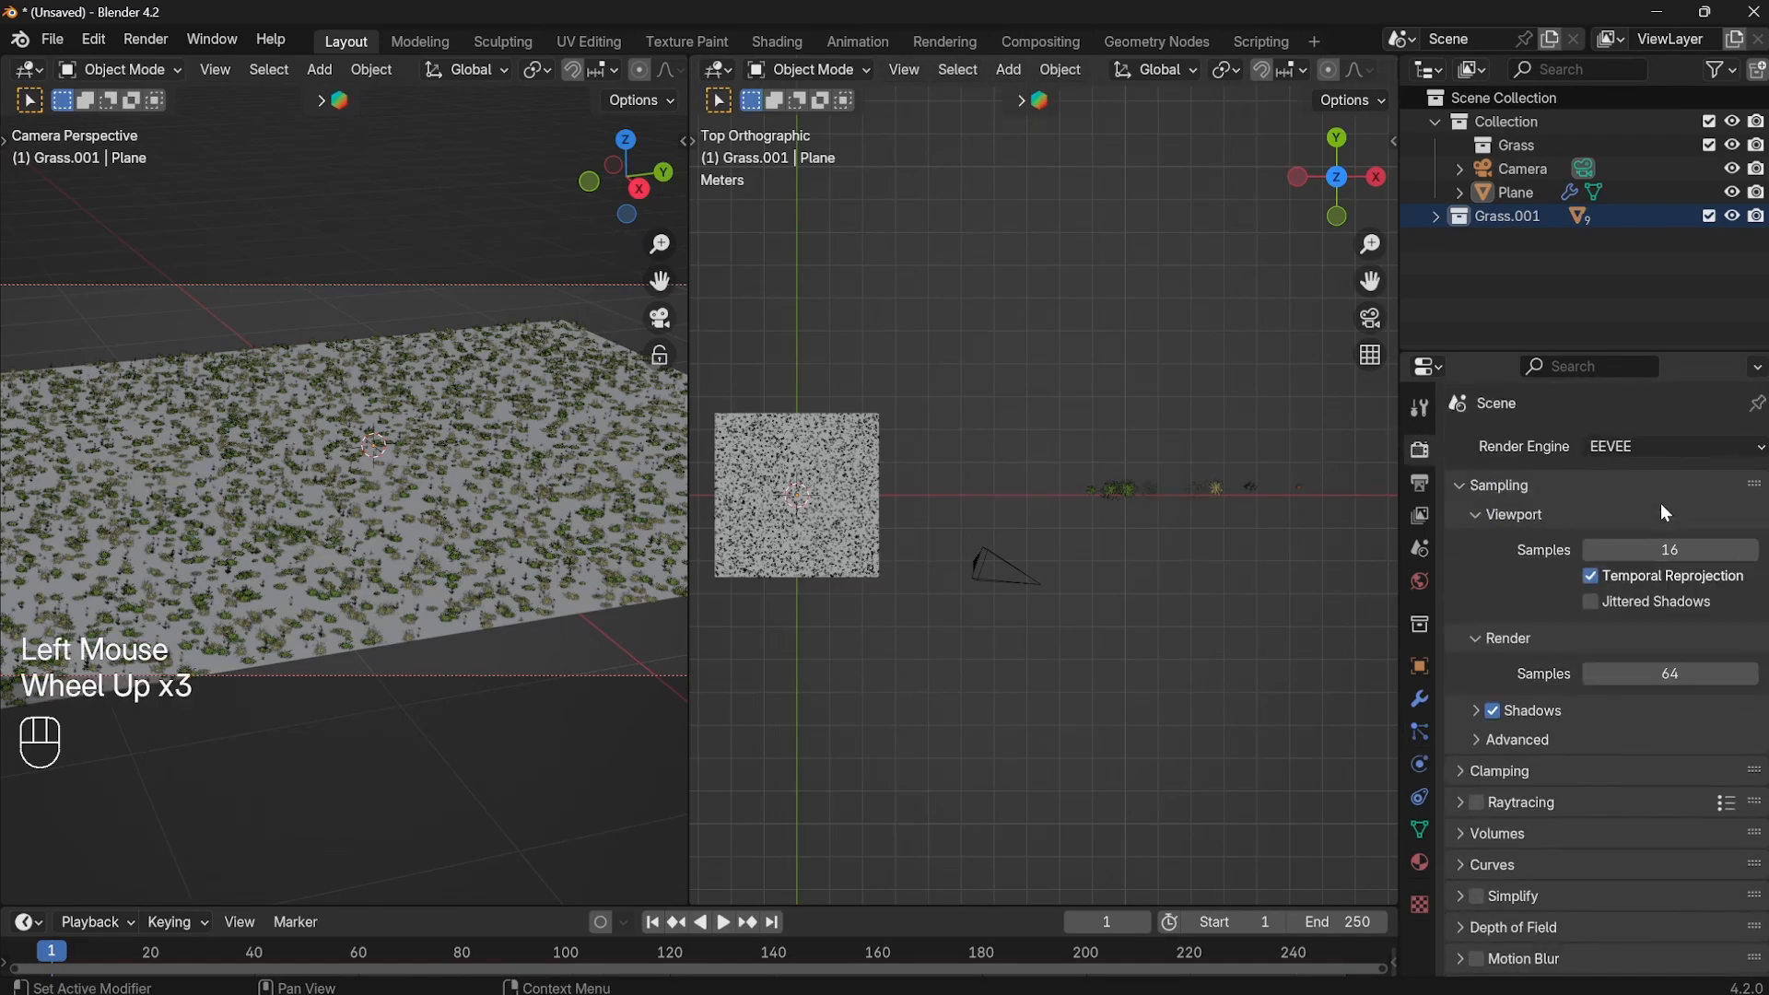
left_click(1656, 449)
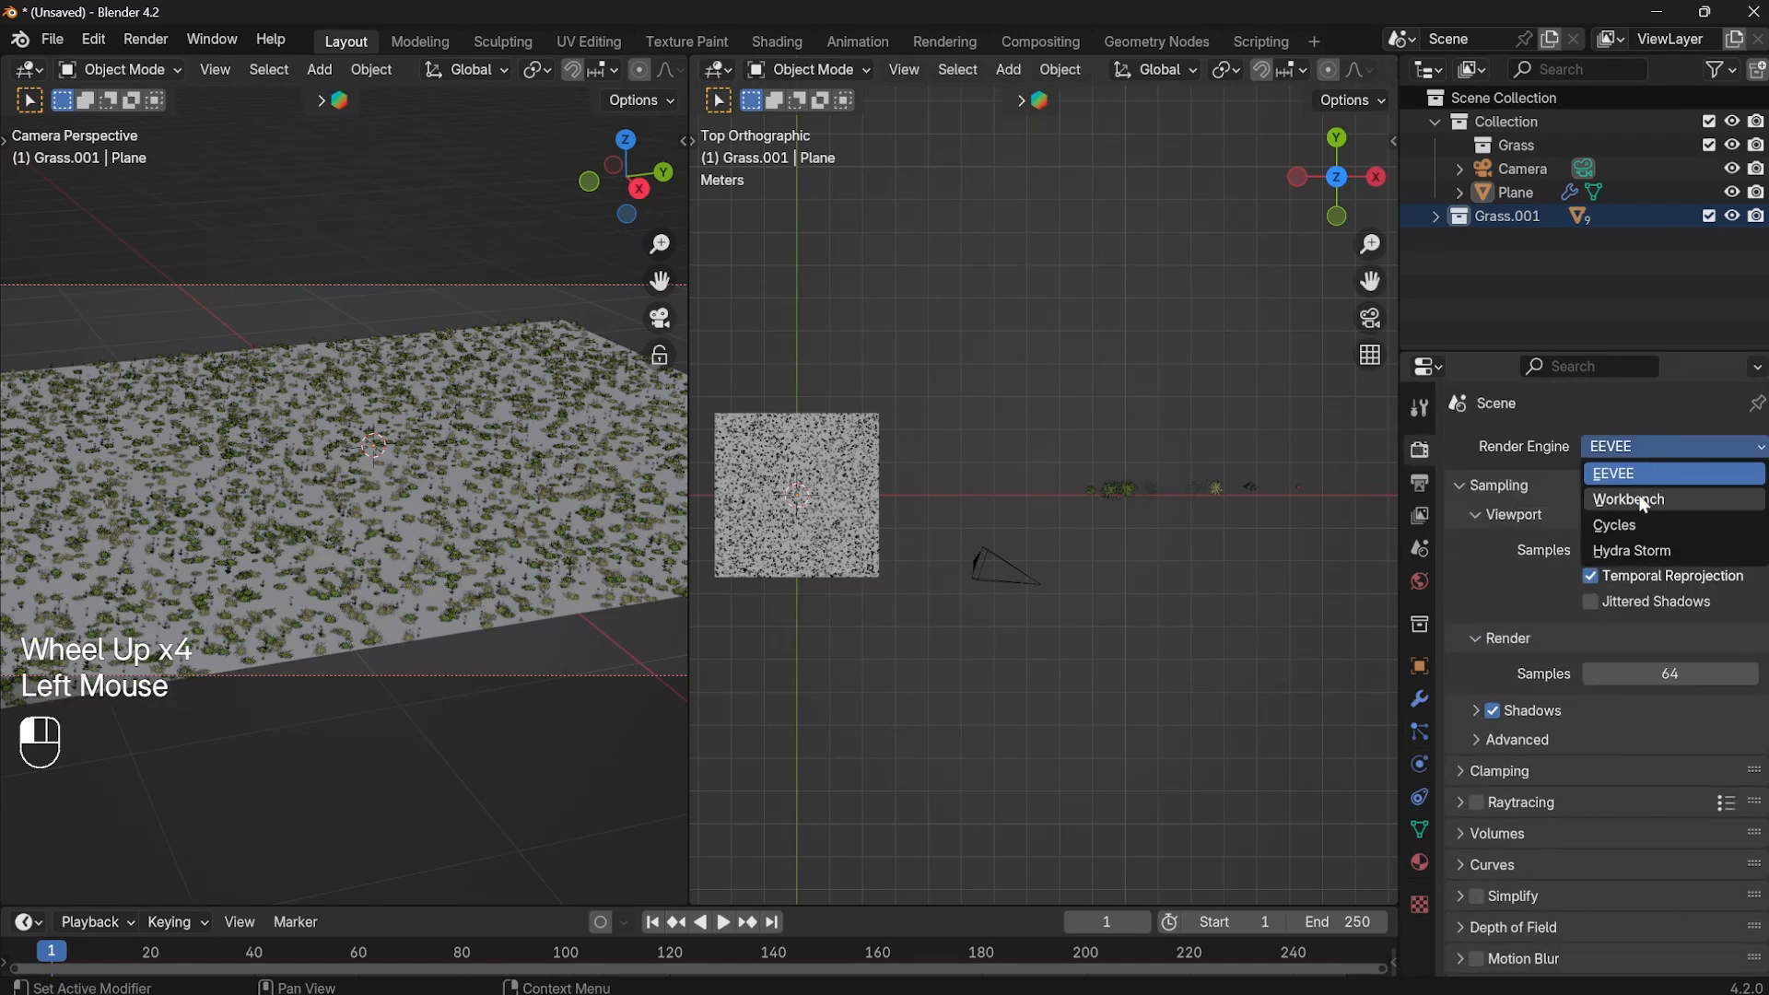
left_click(1621, 523)
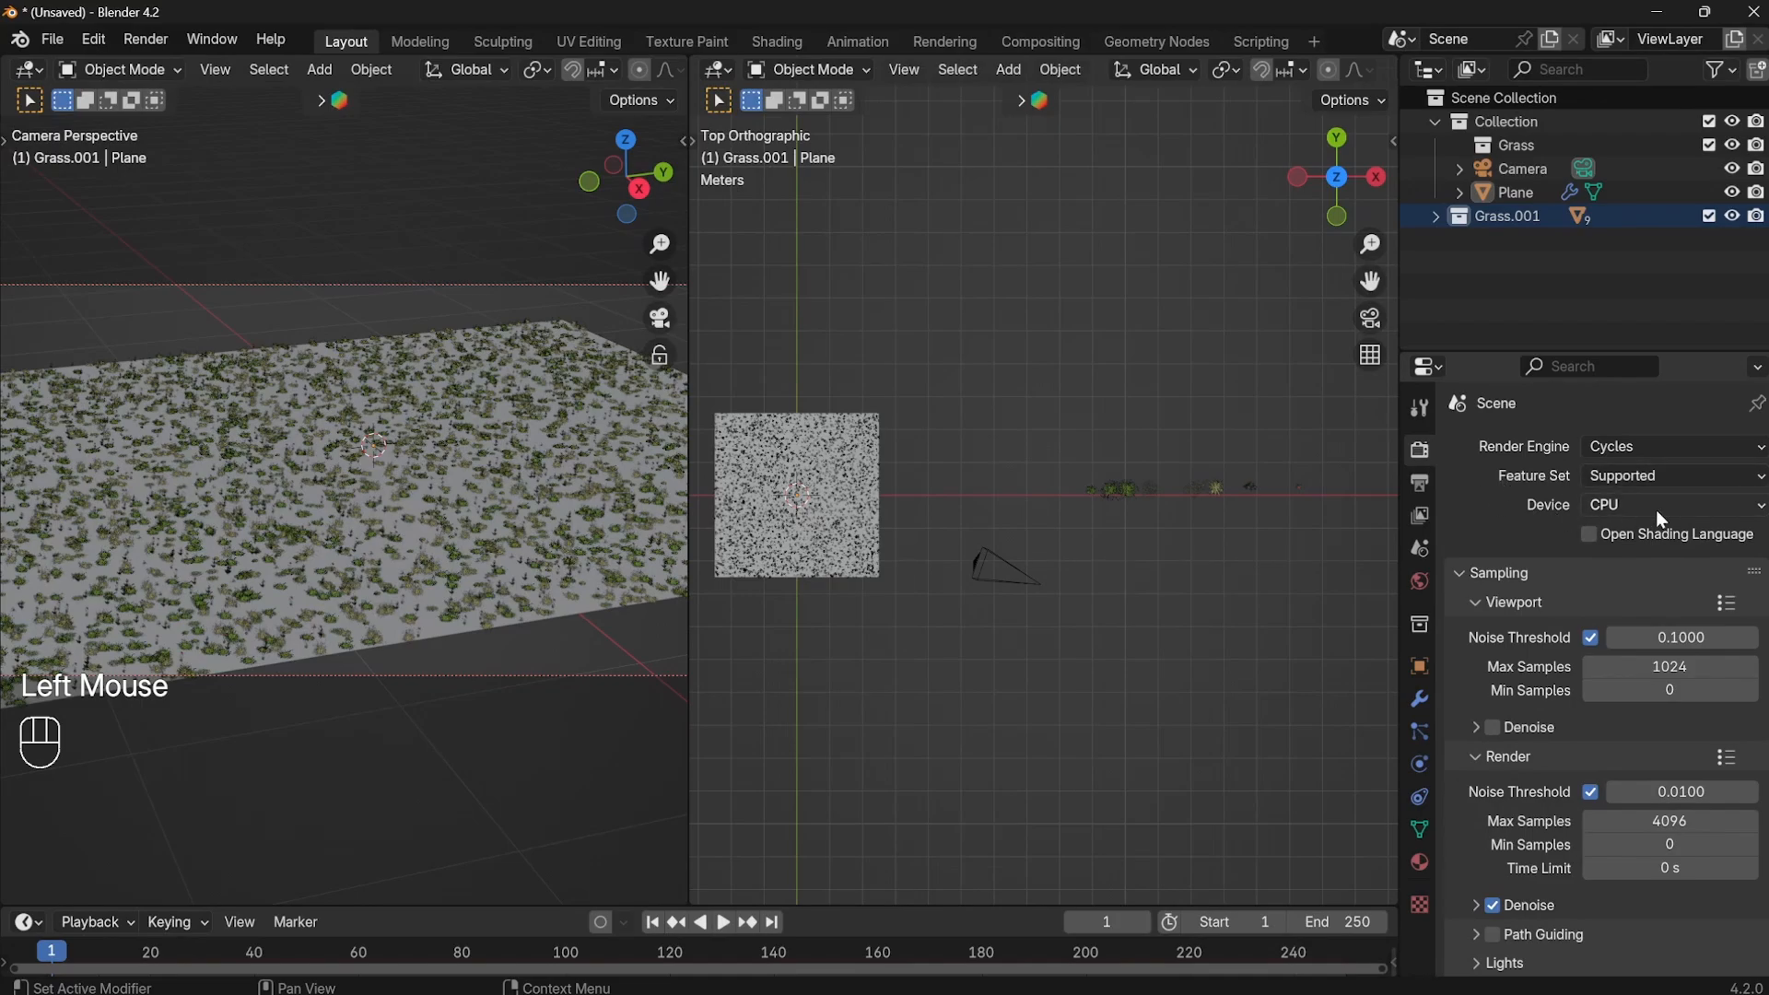
left_click_drag(1656, 510, 1629, 562)
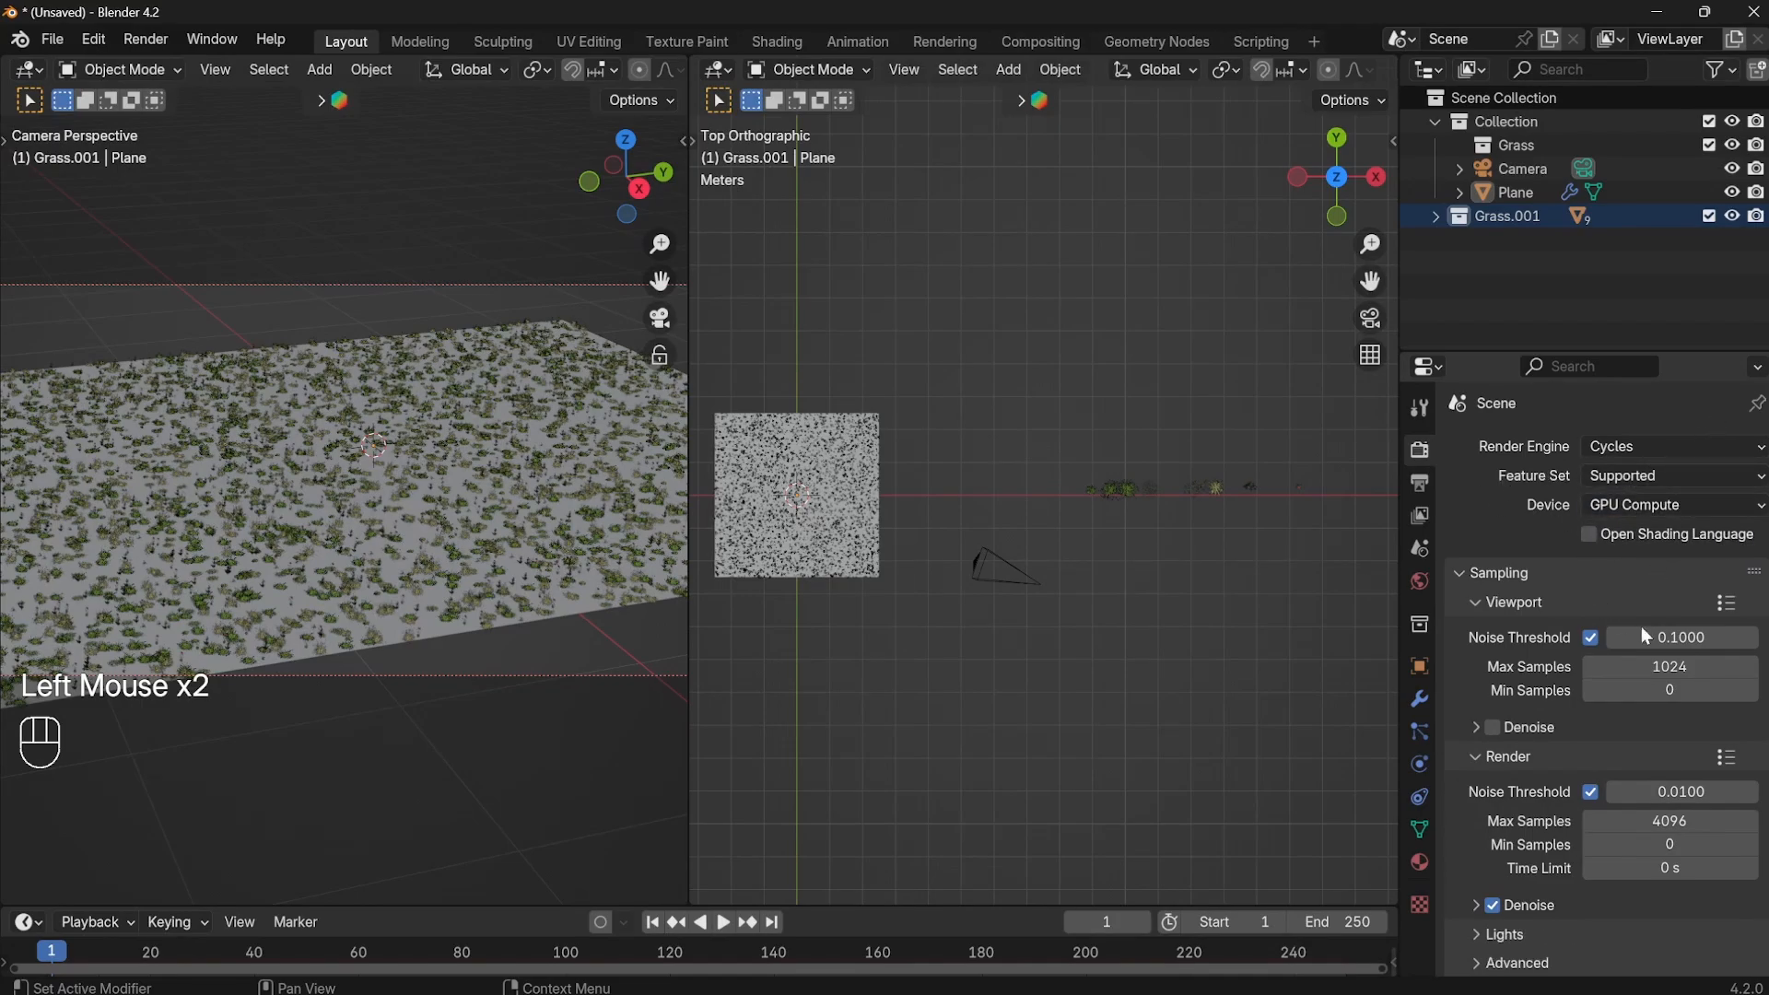
Set the maximum samples to 124 for the viewport and 512 for the render, and enable viewport denoising.
left_click(1656, 669)
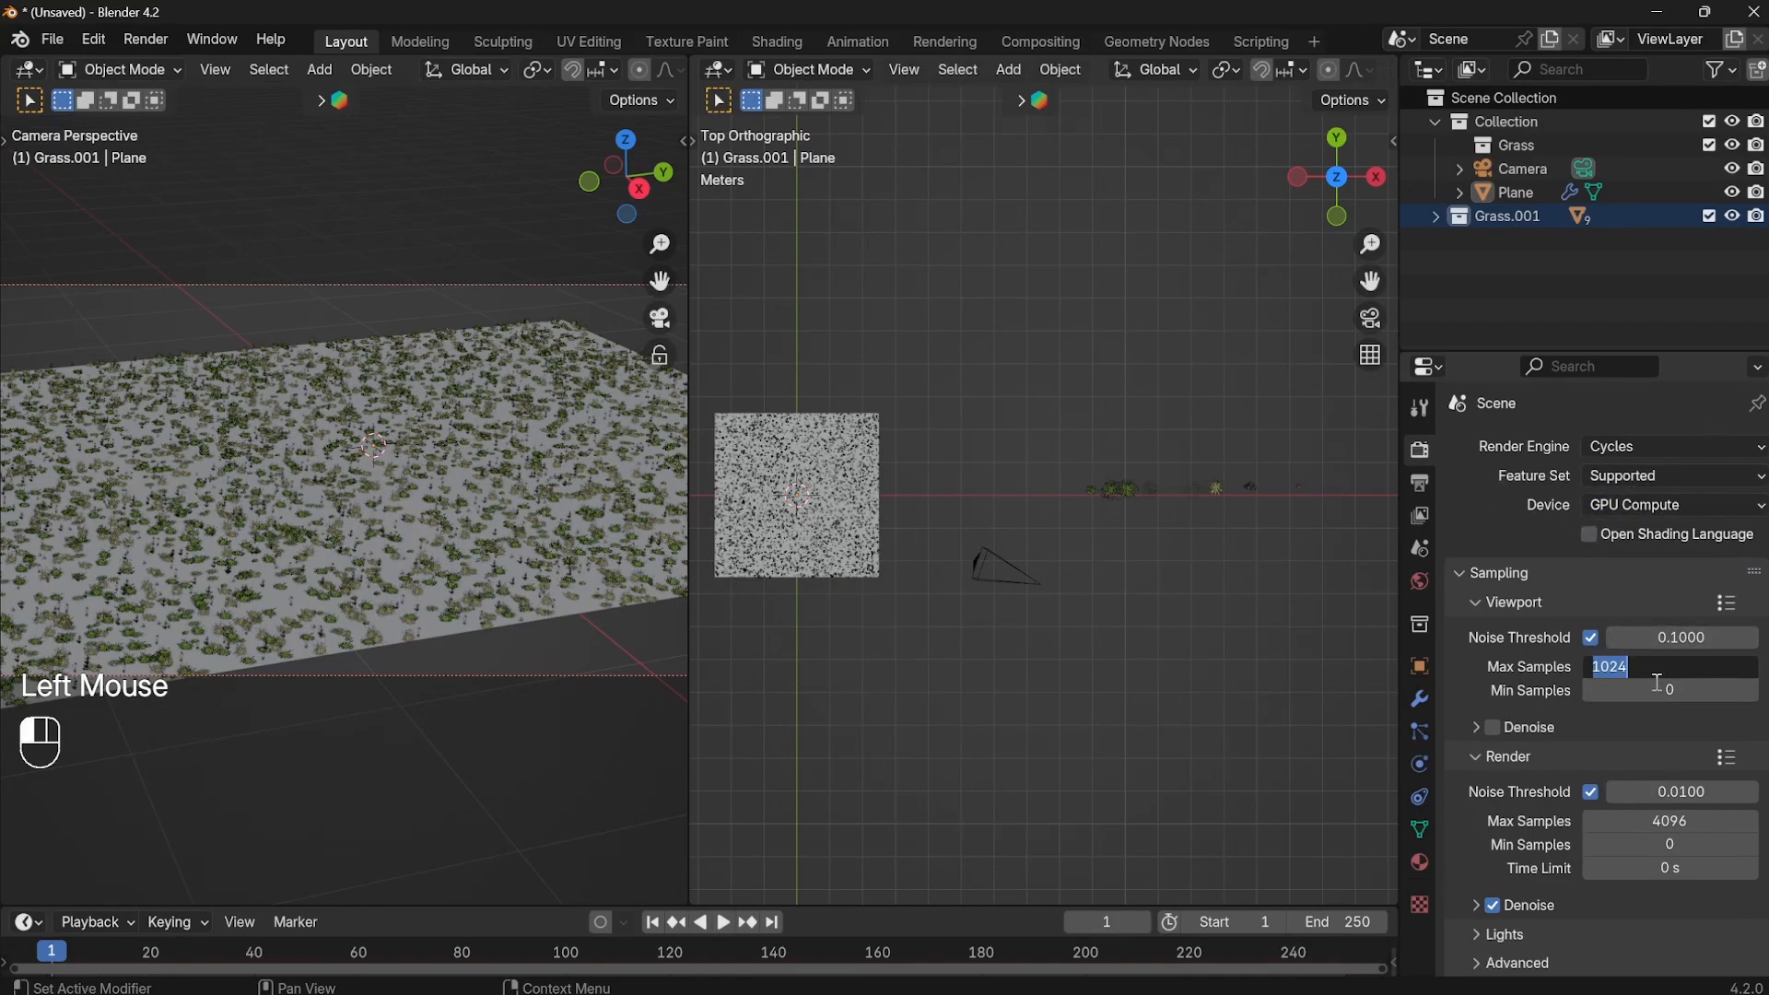
type("12")
key("Return")
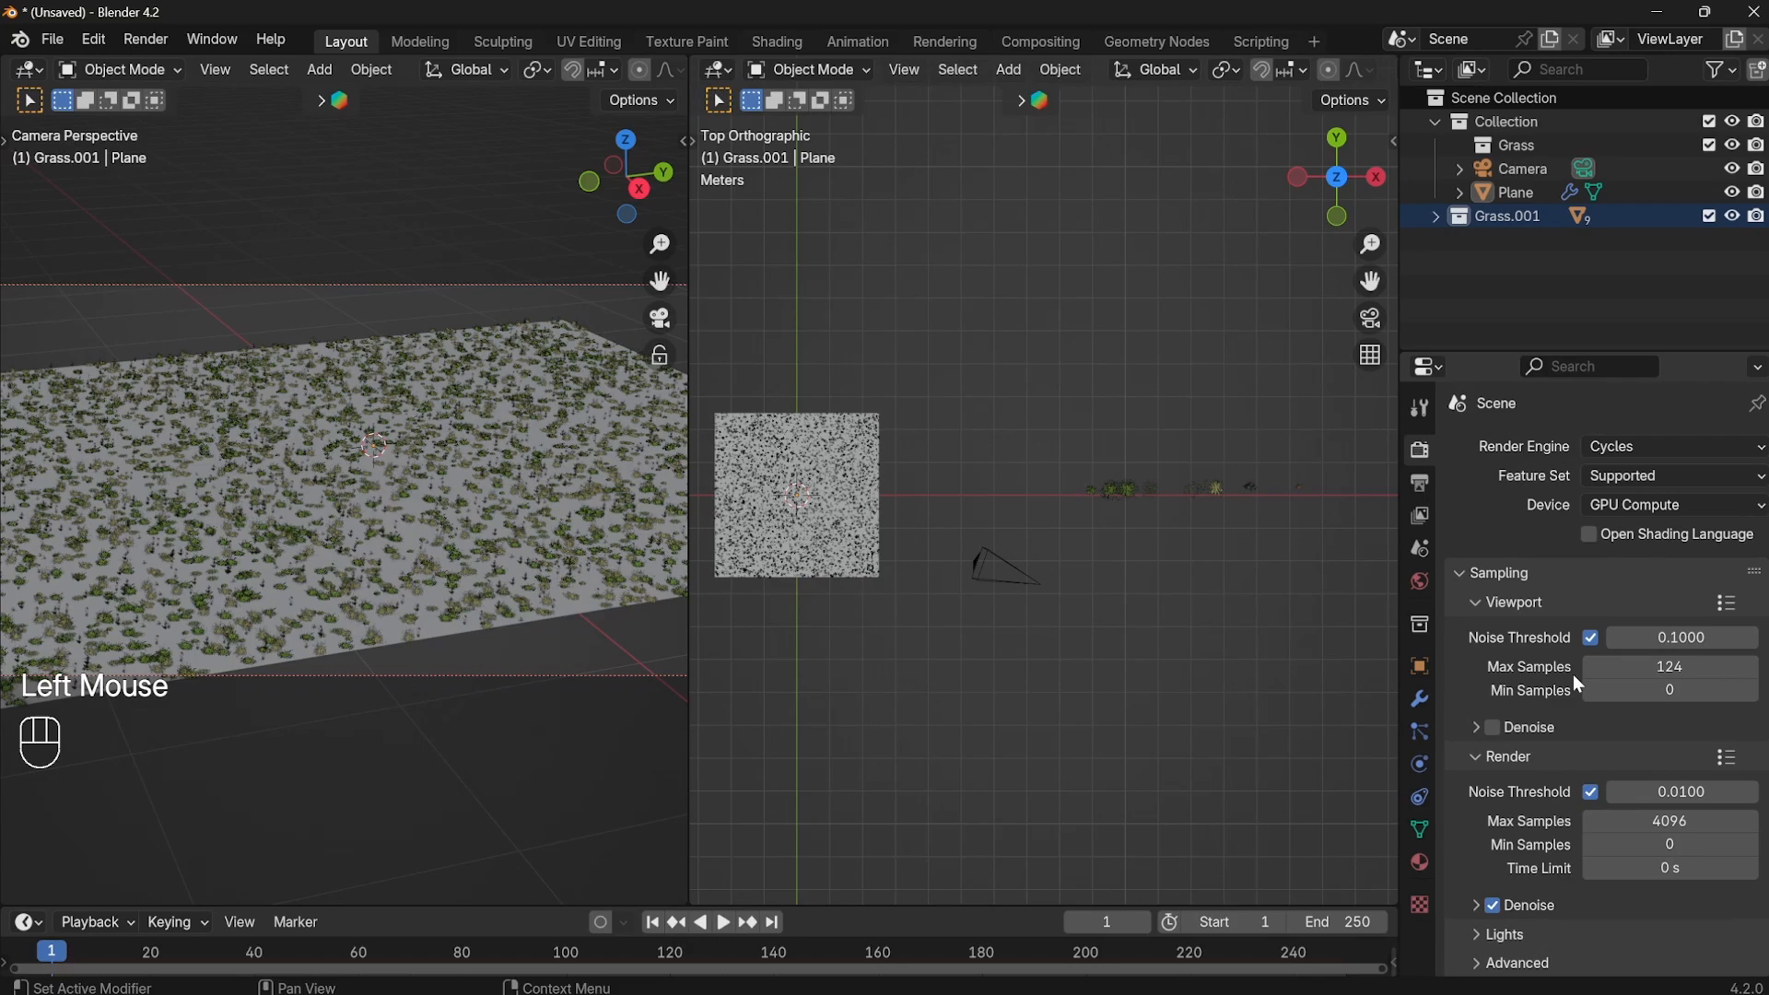
left_click(1669, 822)
type("2")
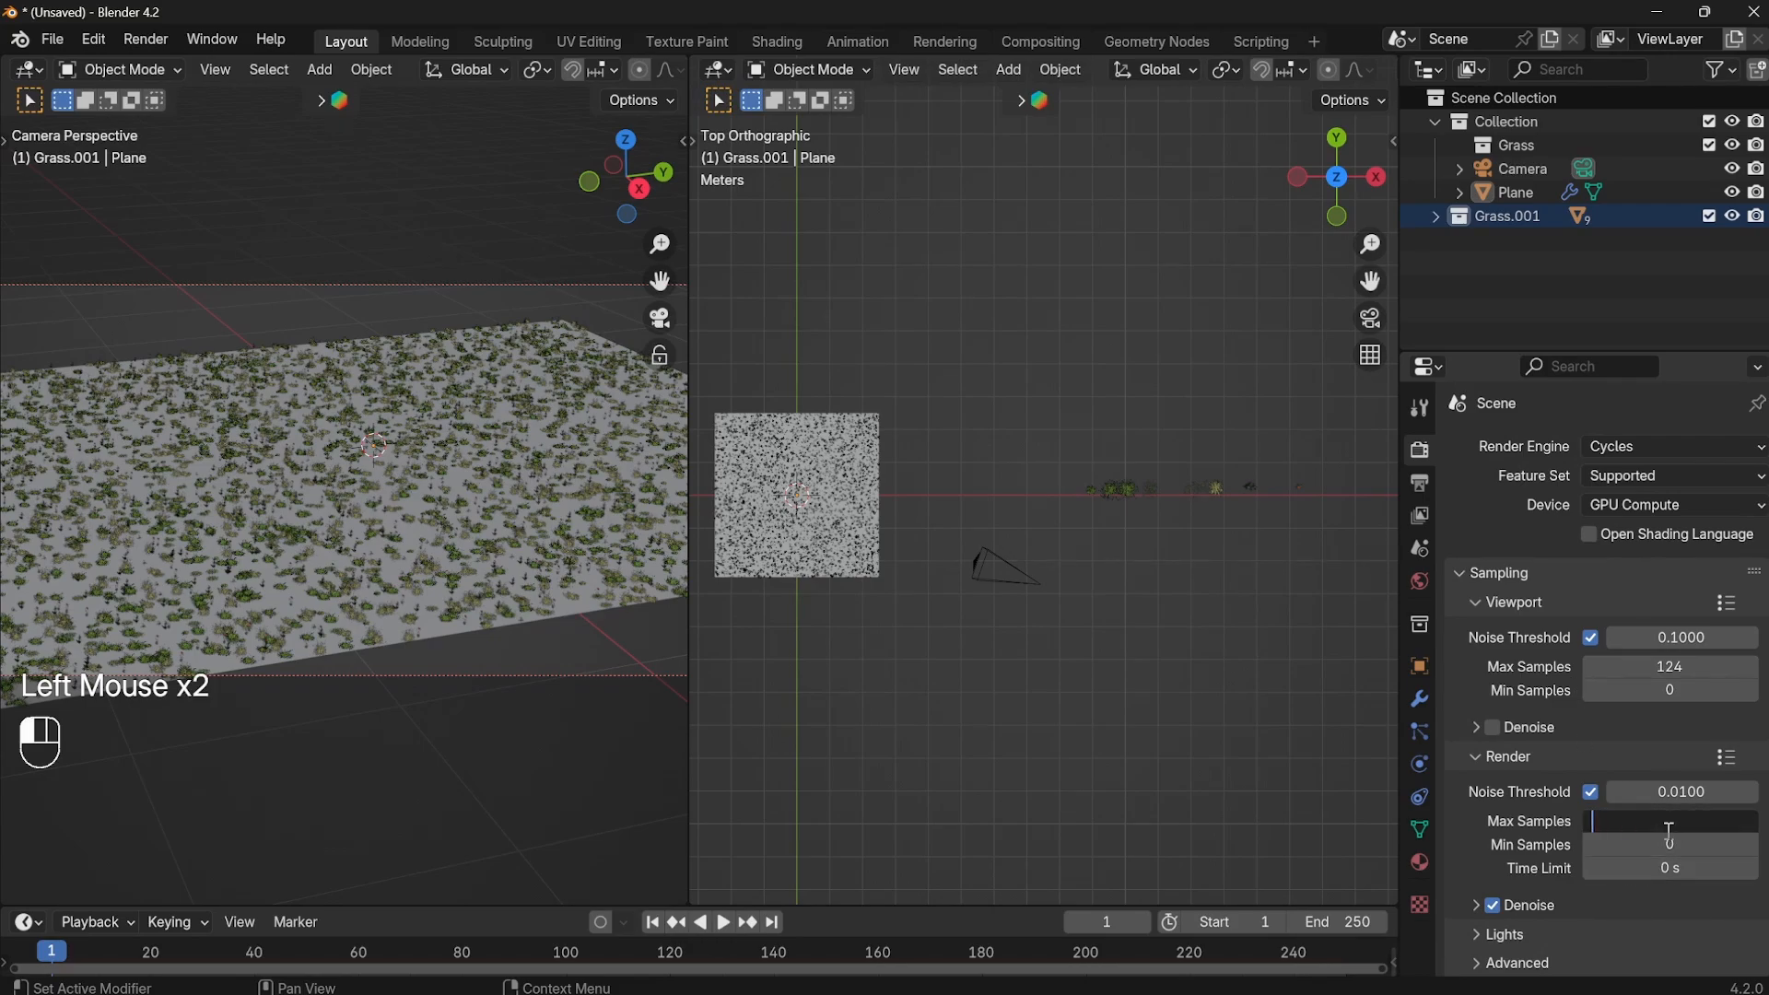
type("12")
key("Return")
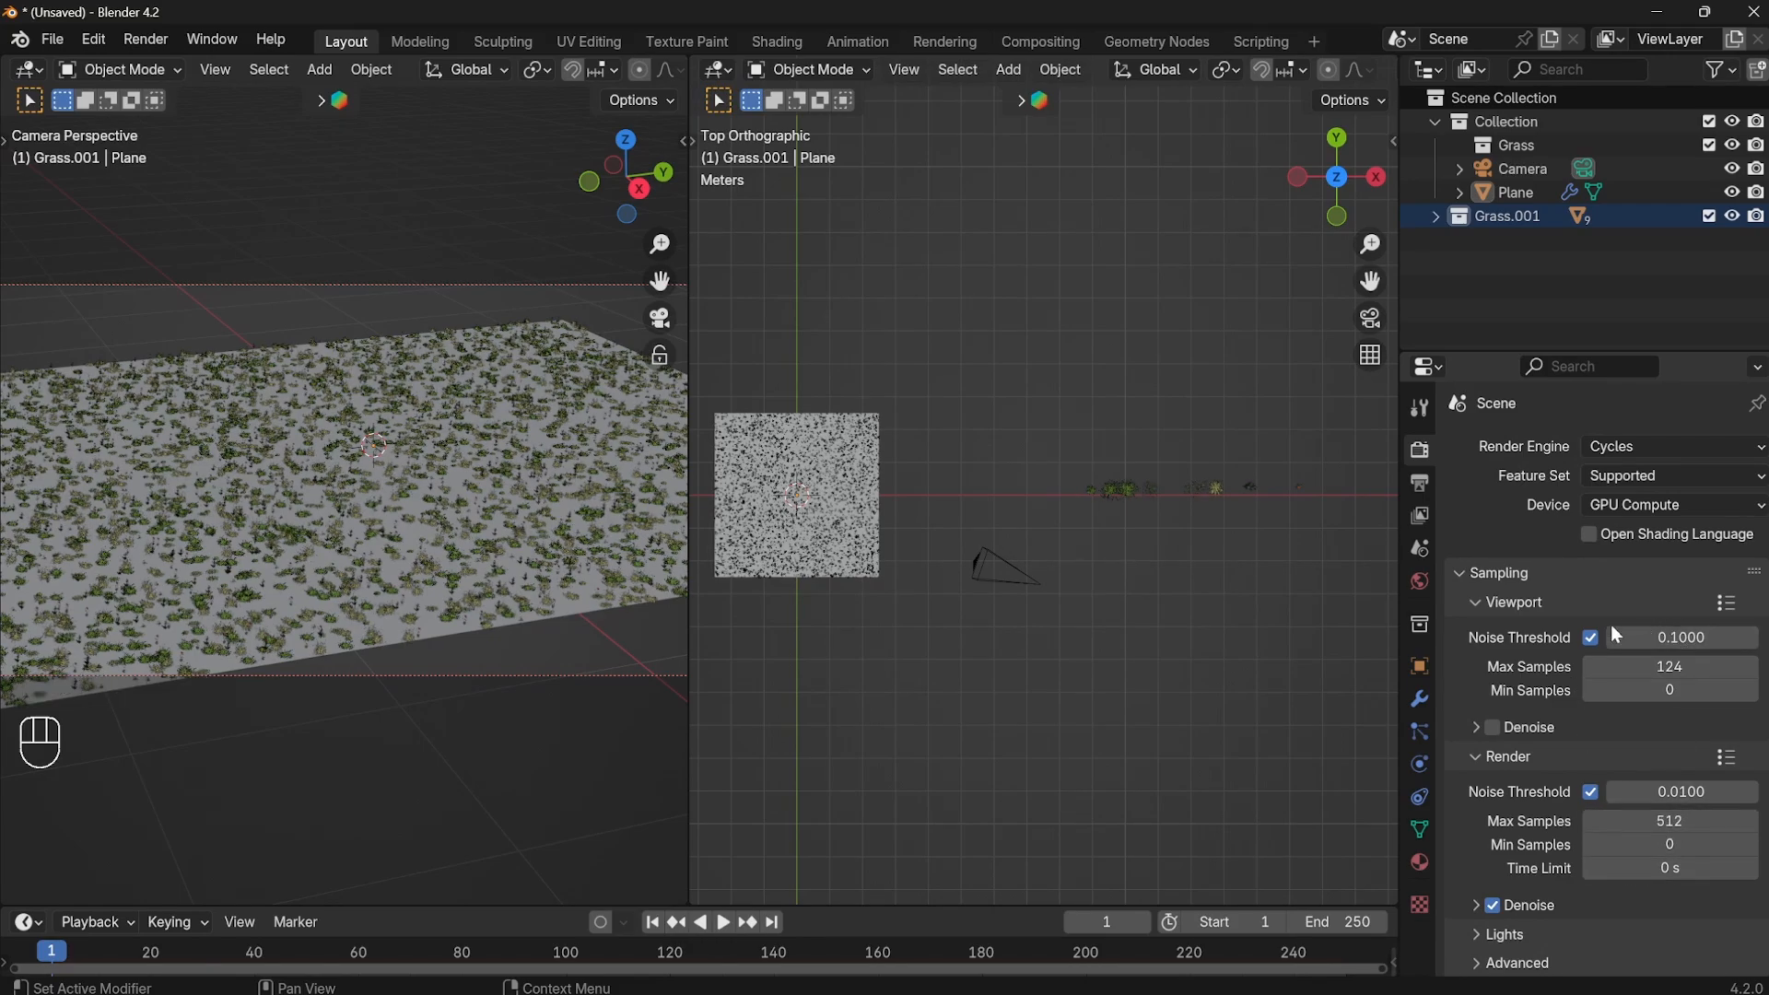
left_click(1496, 728)
Enable Simplify and turn on Persistent Data for the final render in the performance settings.
scroll(1583, 556, "down", 2)
scroll(1570, 844, "down", 2)
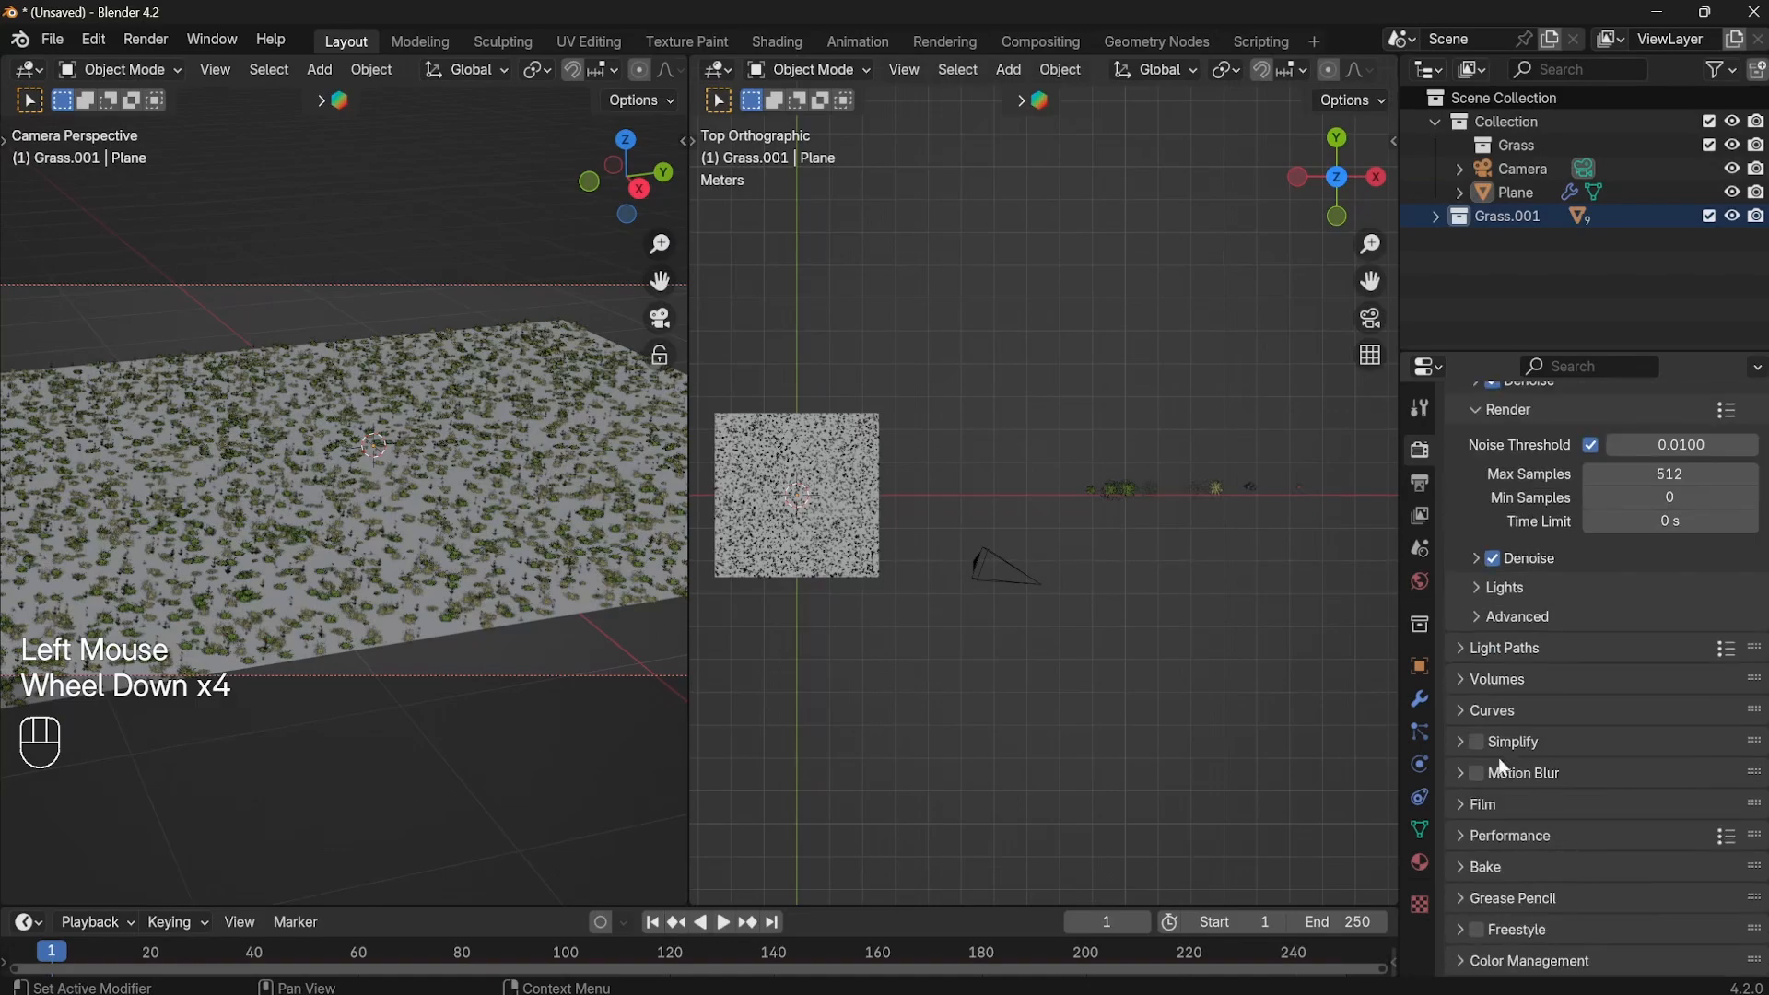
left_click(1478, 743)
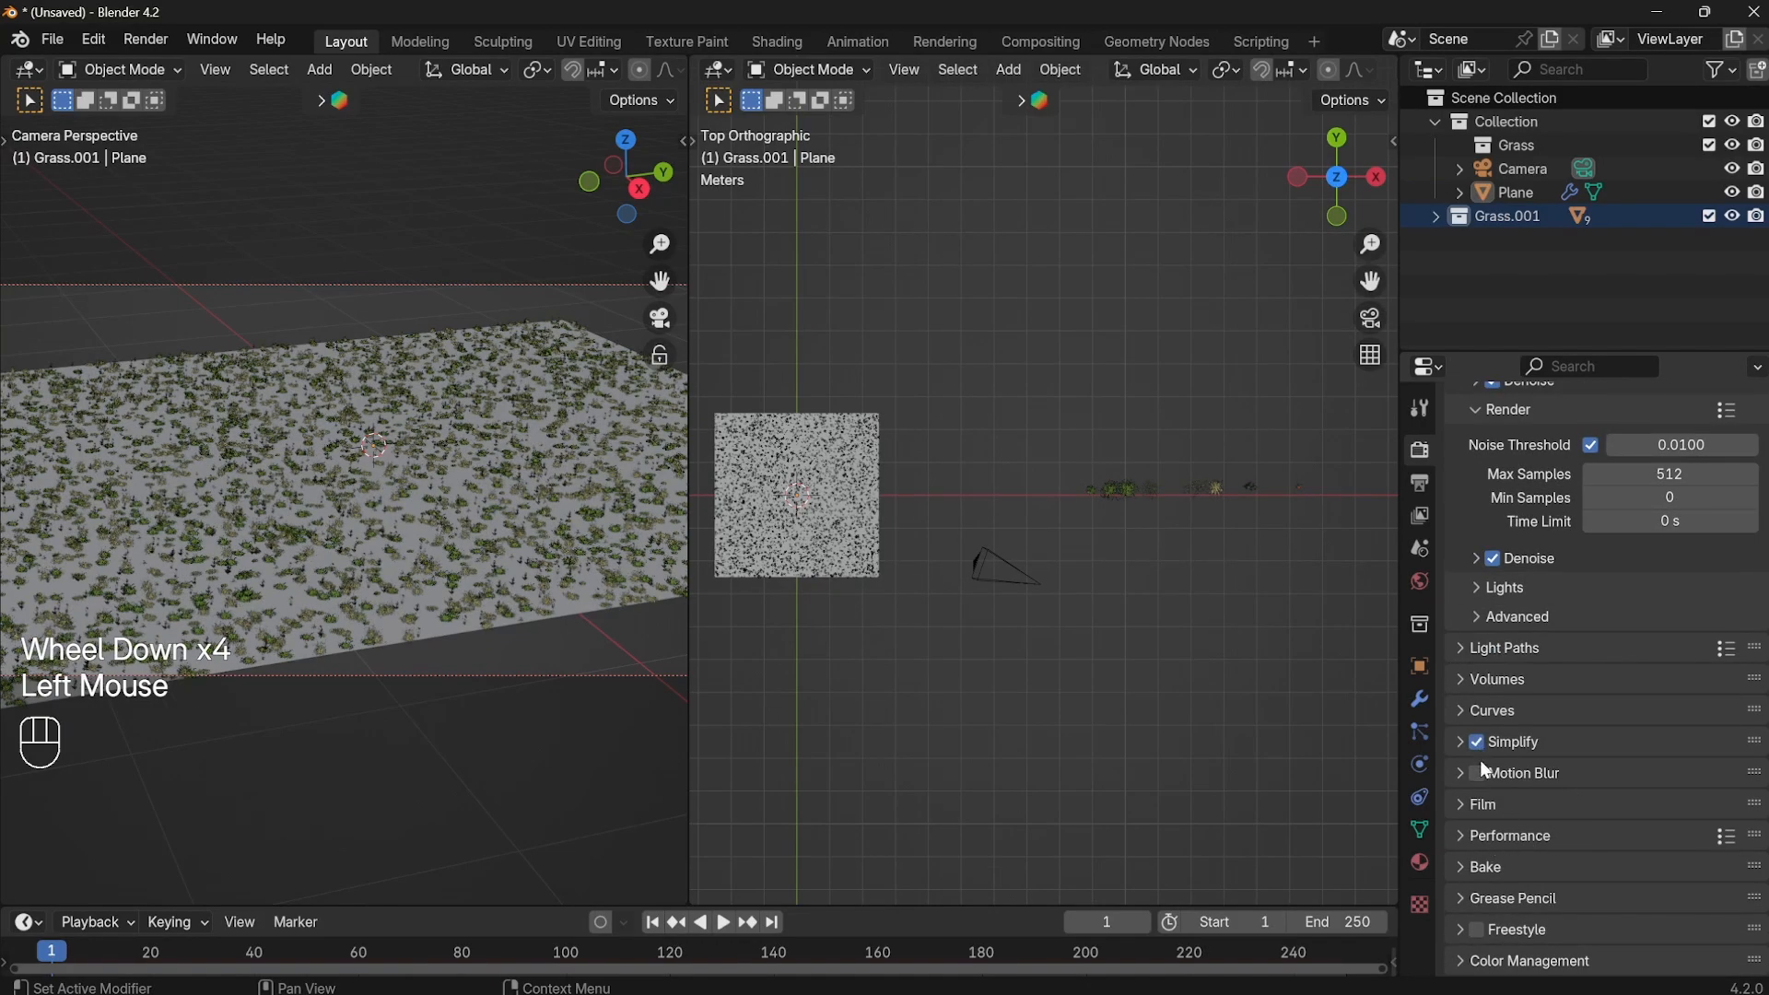
left_click(1464, 835)
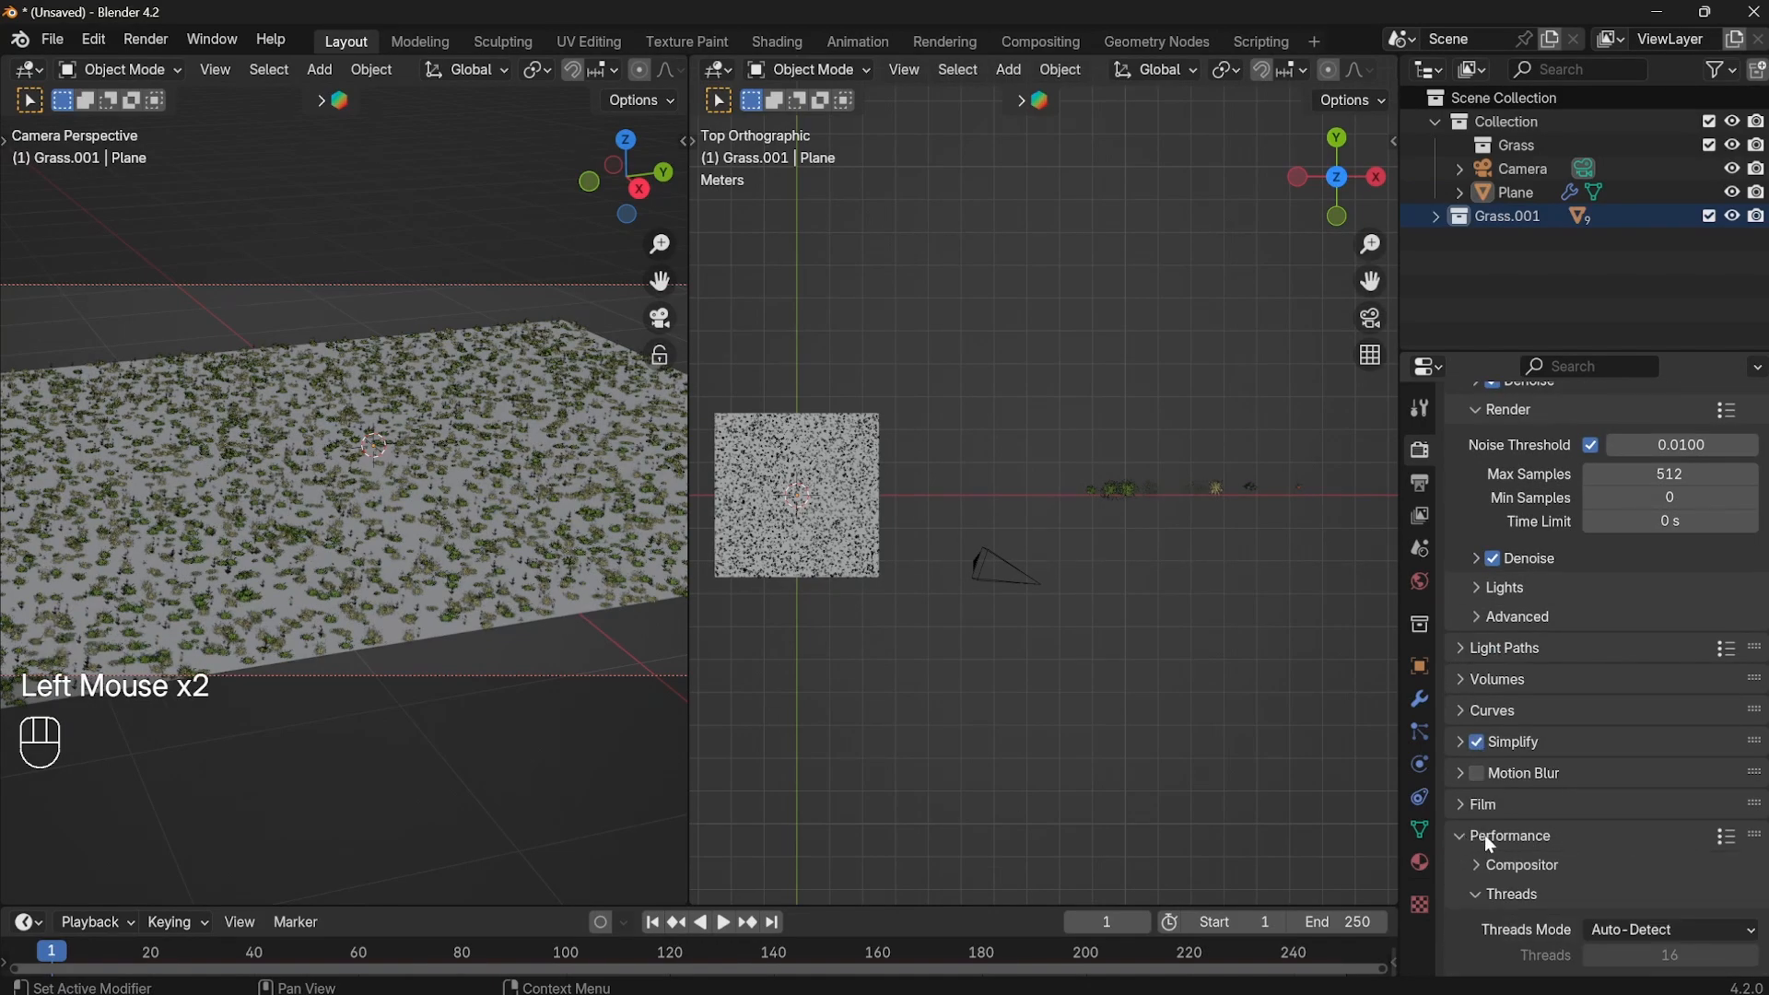
scroll(1525, 883, "down", 4)
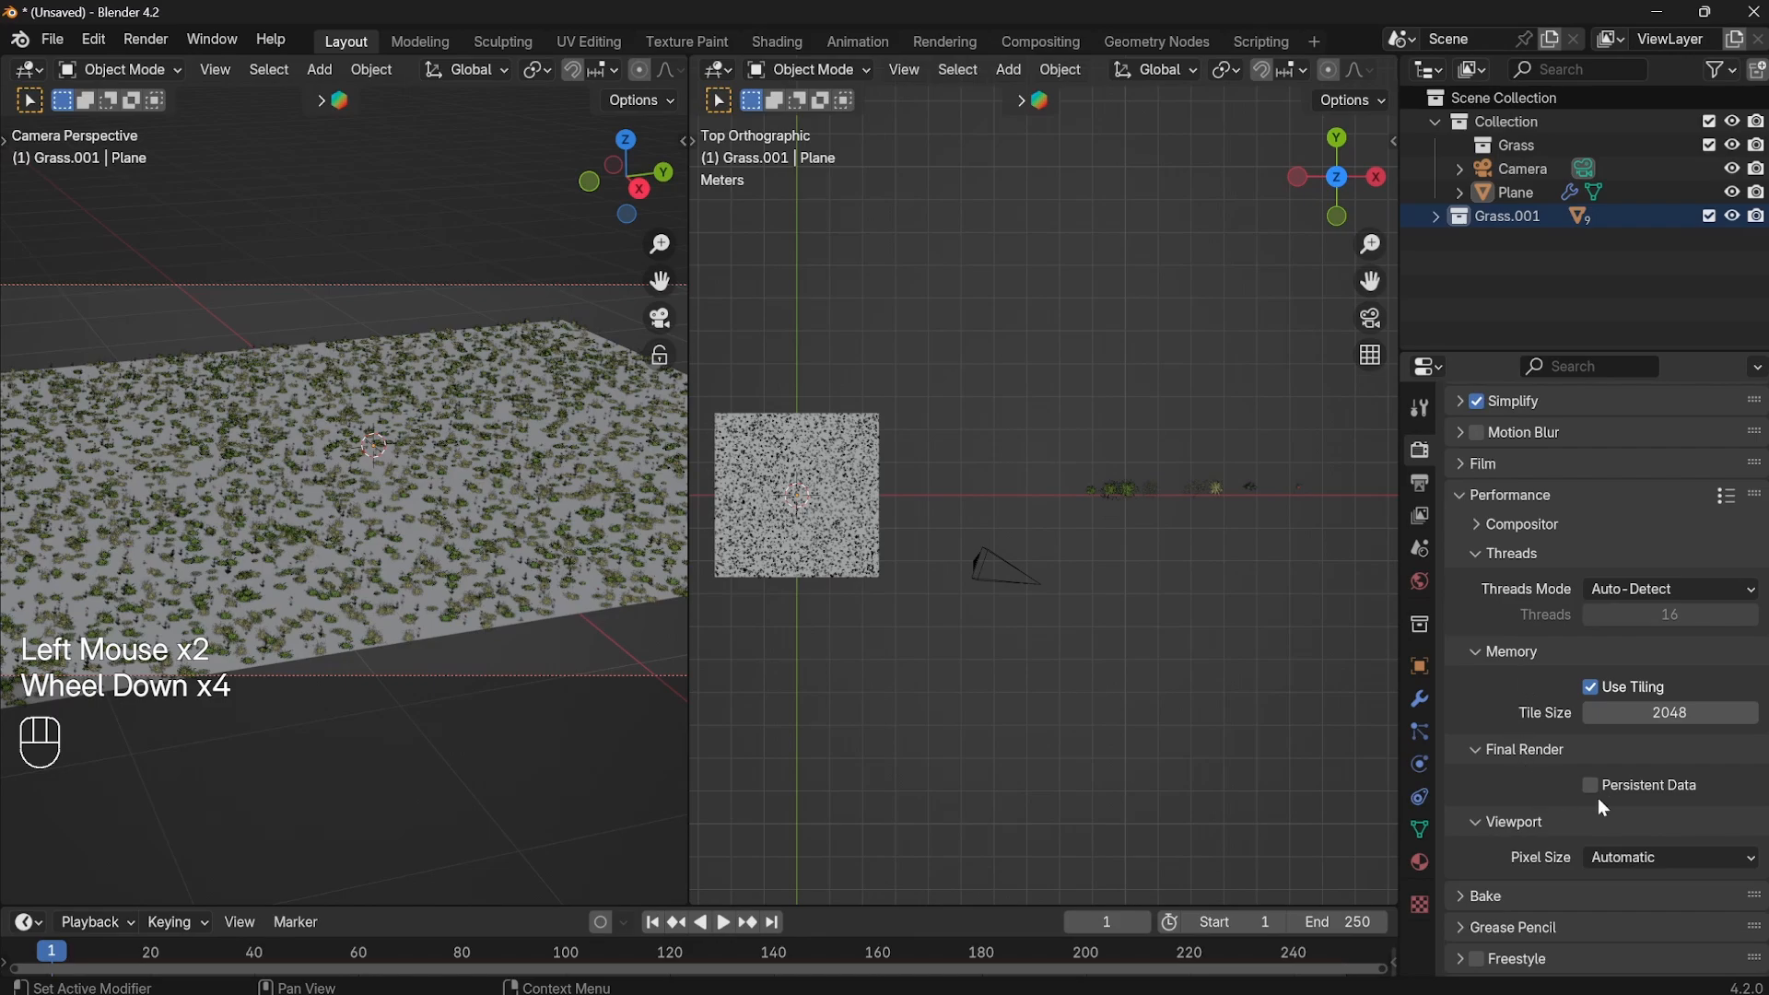
left_click(1589, 785)
left_click(1460, 495)
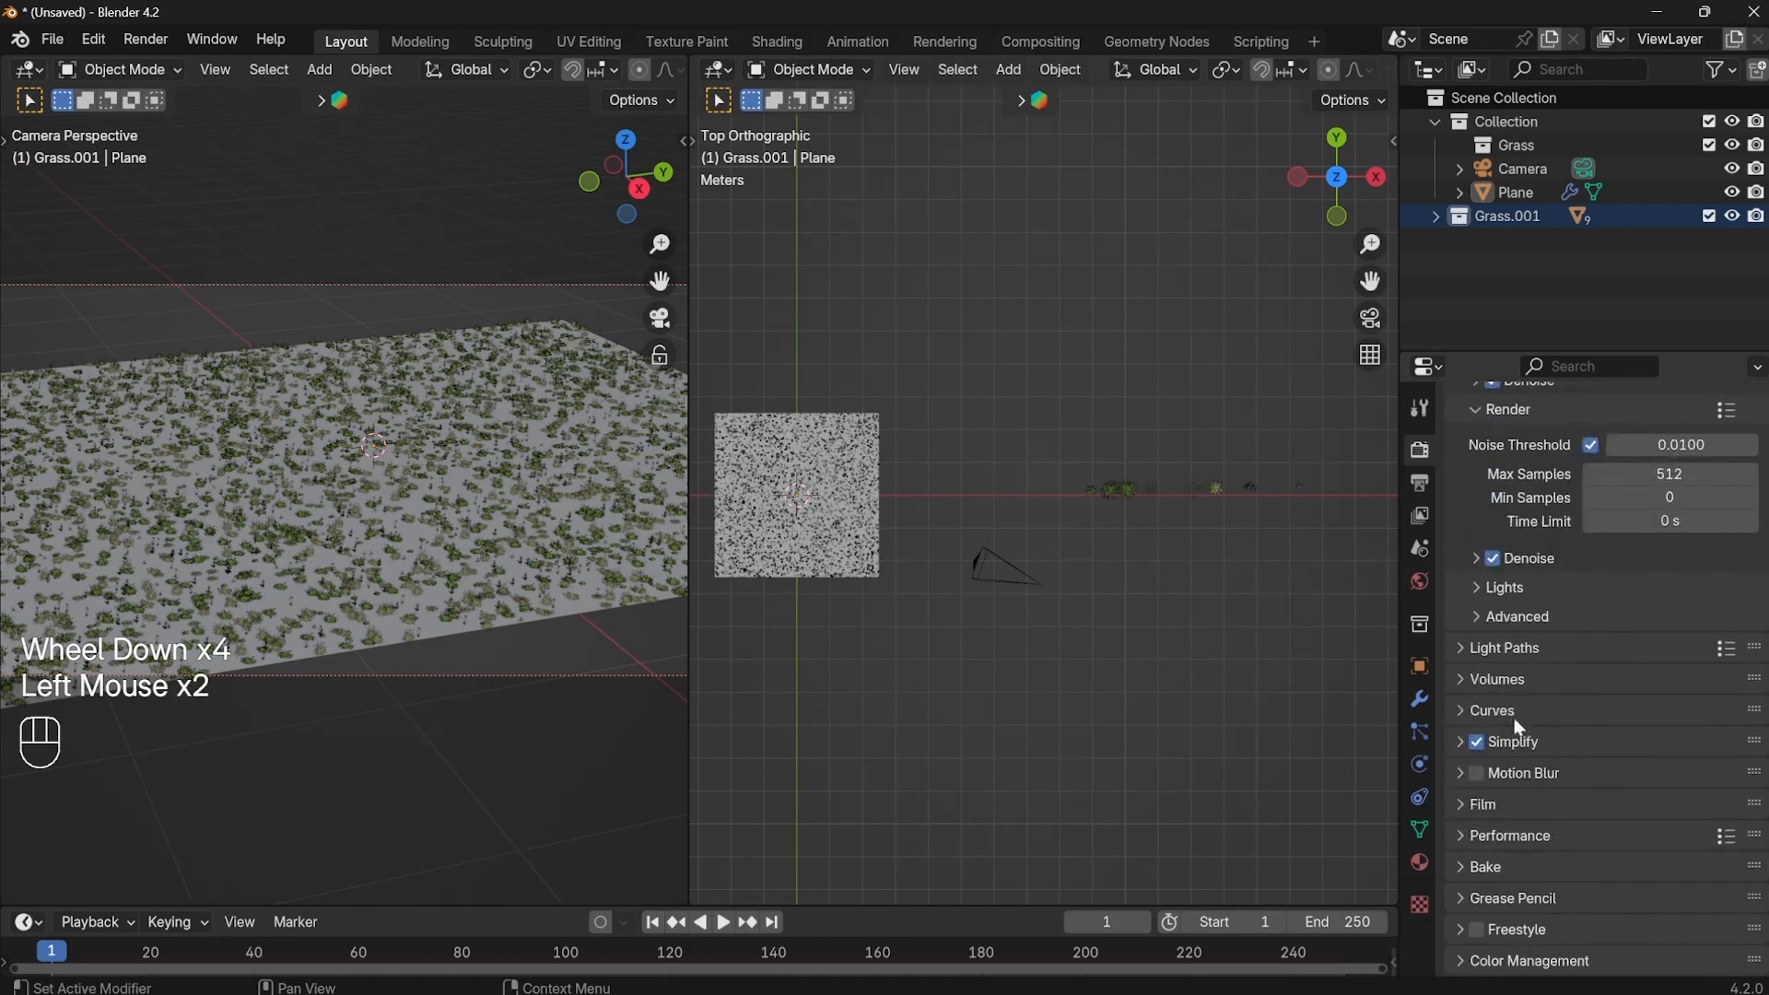
Make the render's film background transparent.
left_click(1463, 803)
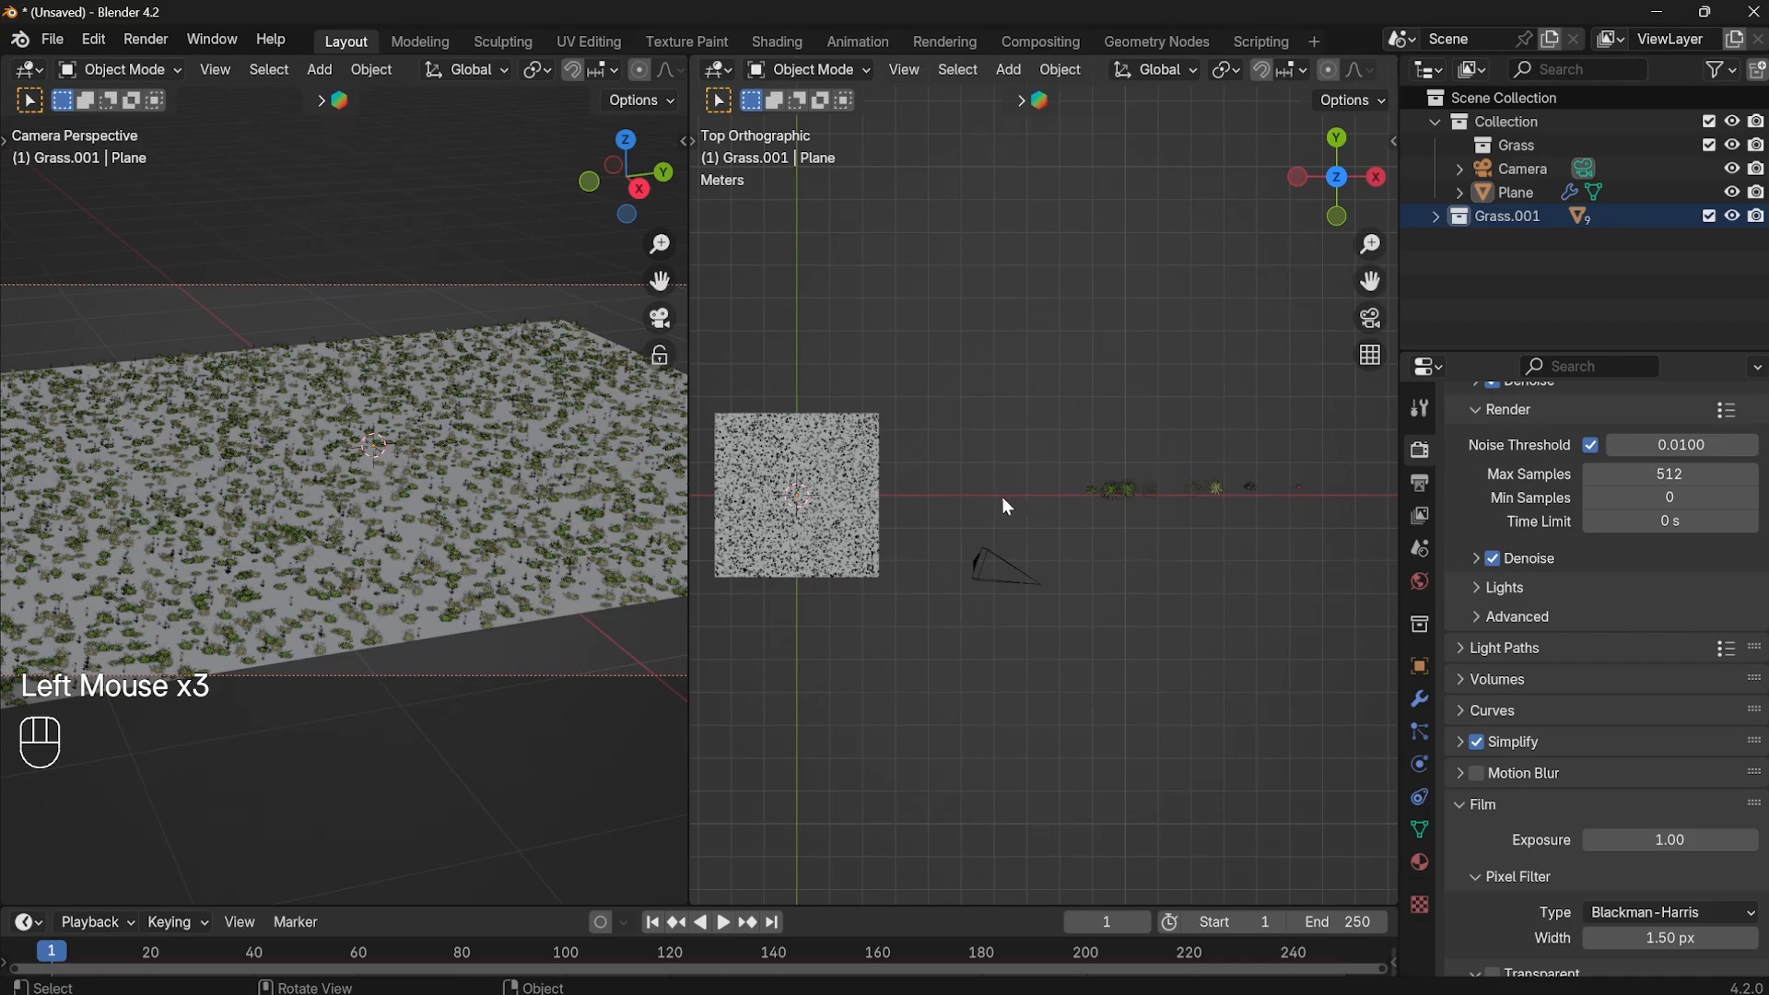
scroll(1543, 849, "down", 2)
left_click(1495, 780)
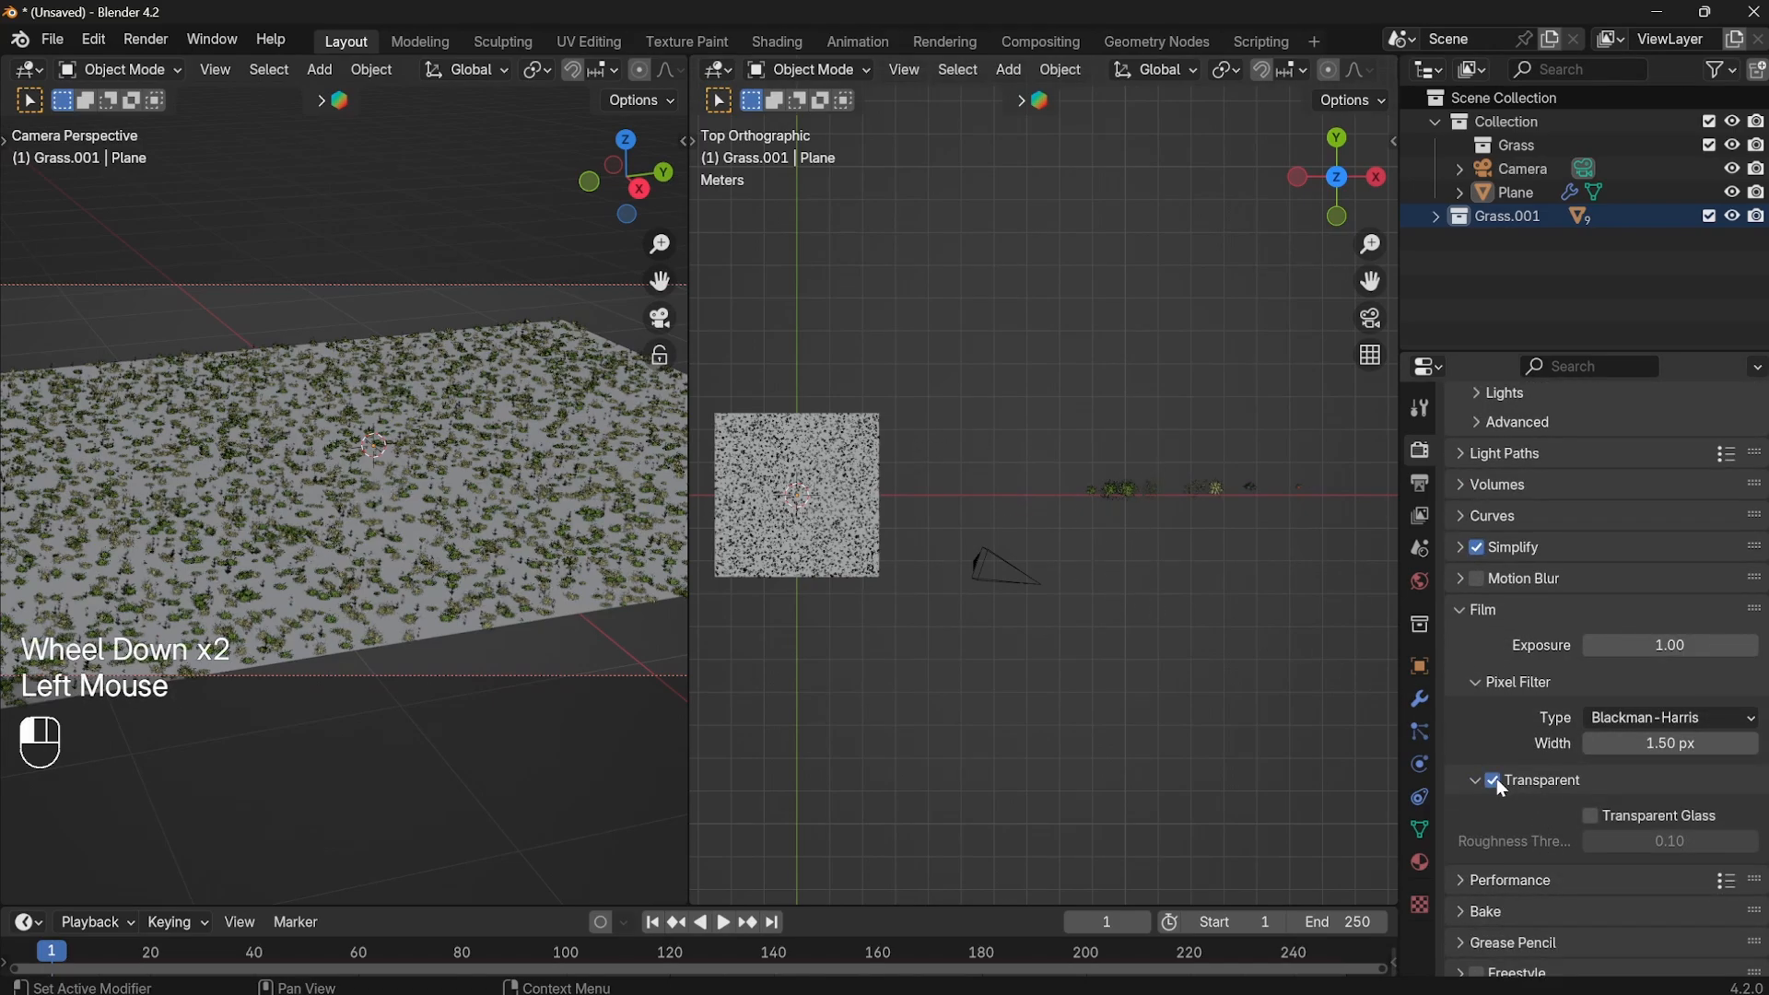
left_click(1469, 611)
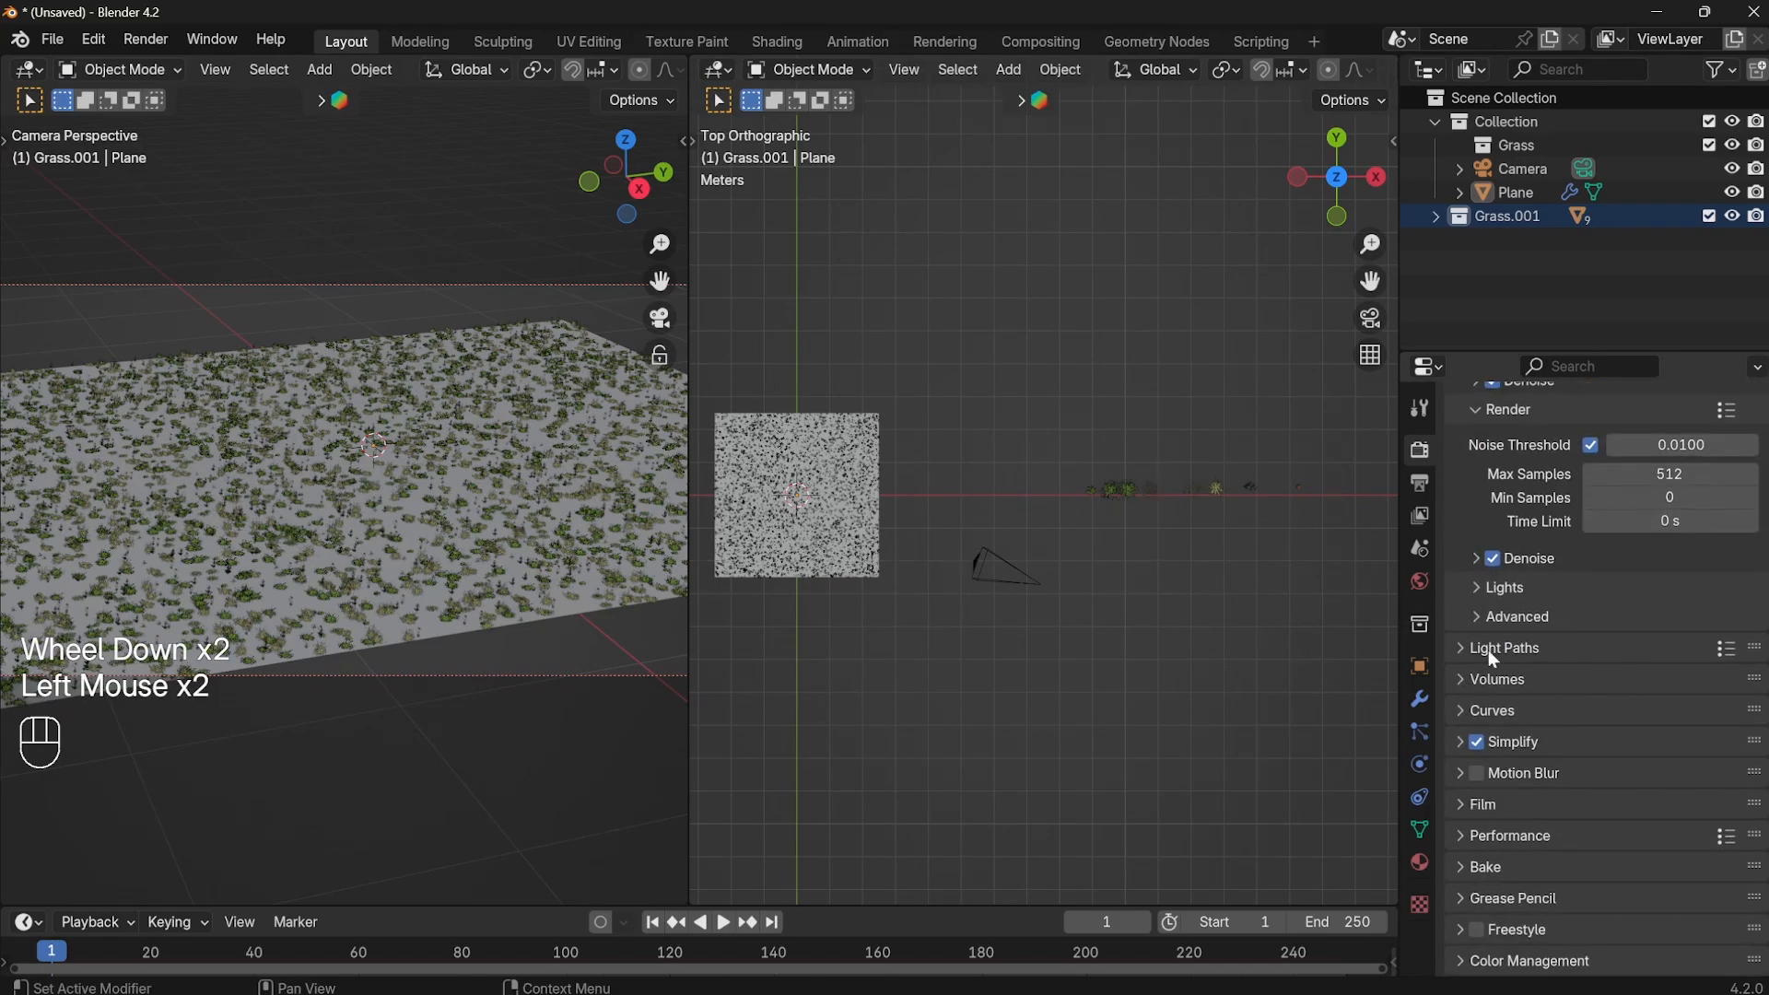
Set the colour management view transform to AgX with the Medium High Contrast look.
scroll(1475, 811, "down", 3)
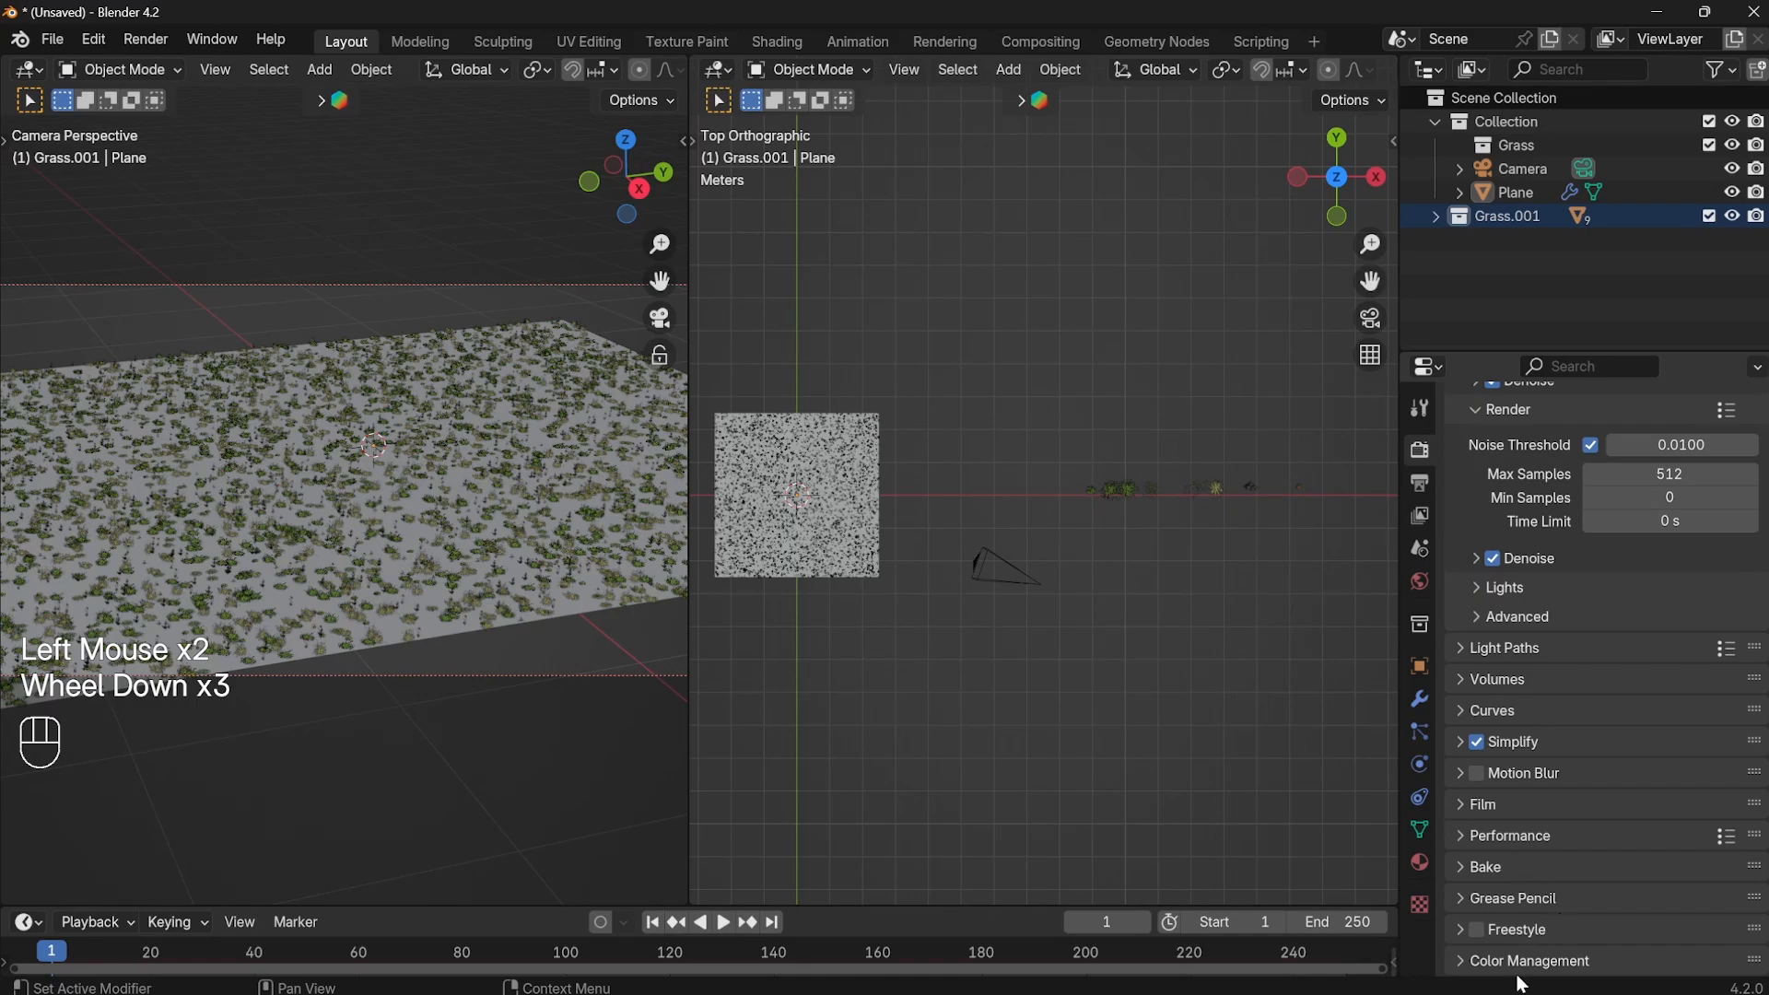
left_click(1460, 963)
scroll(1592, 822, "down", 3)
left_click(1649, 785)
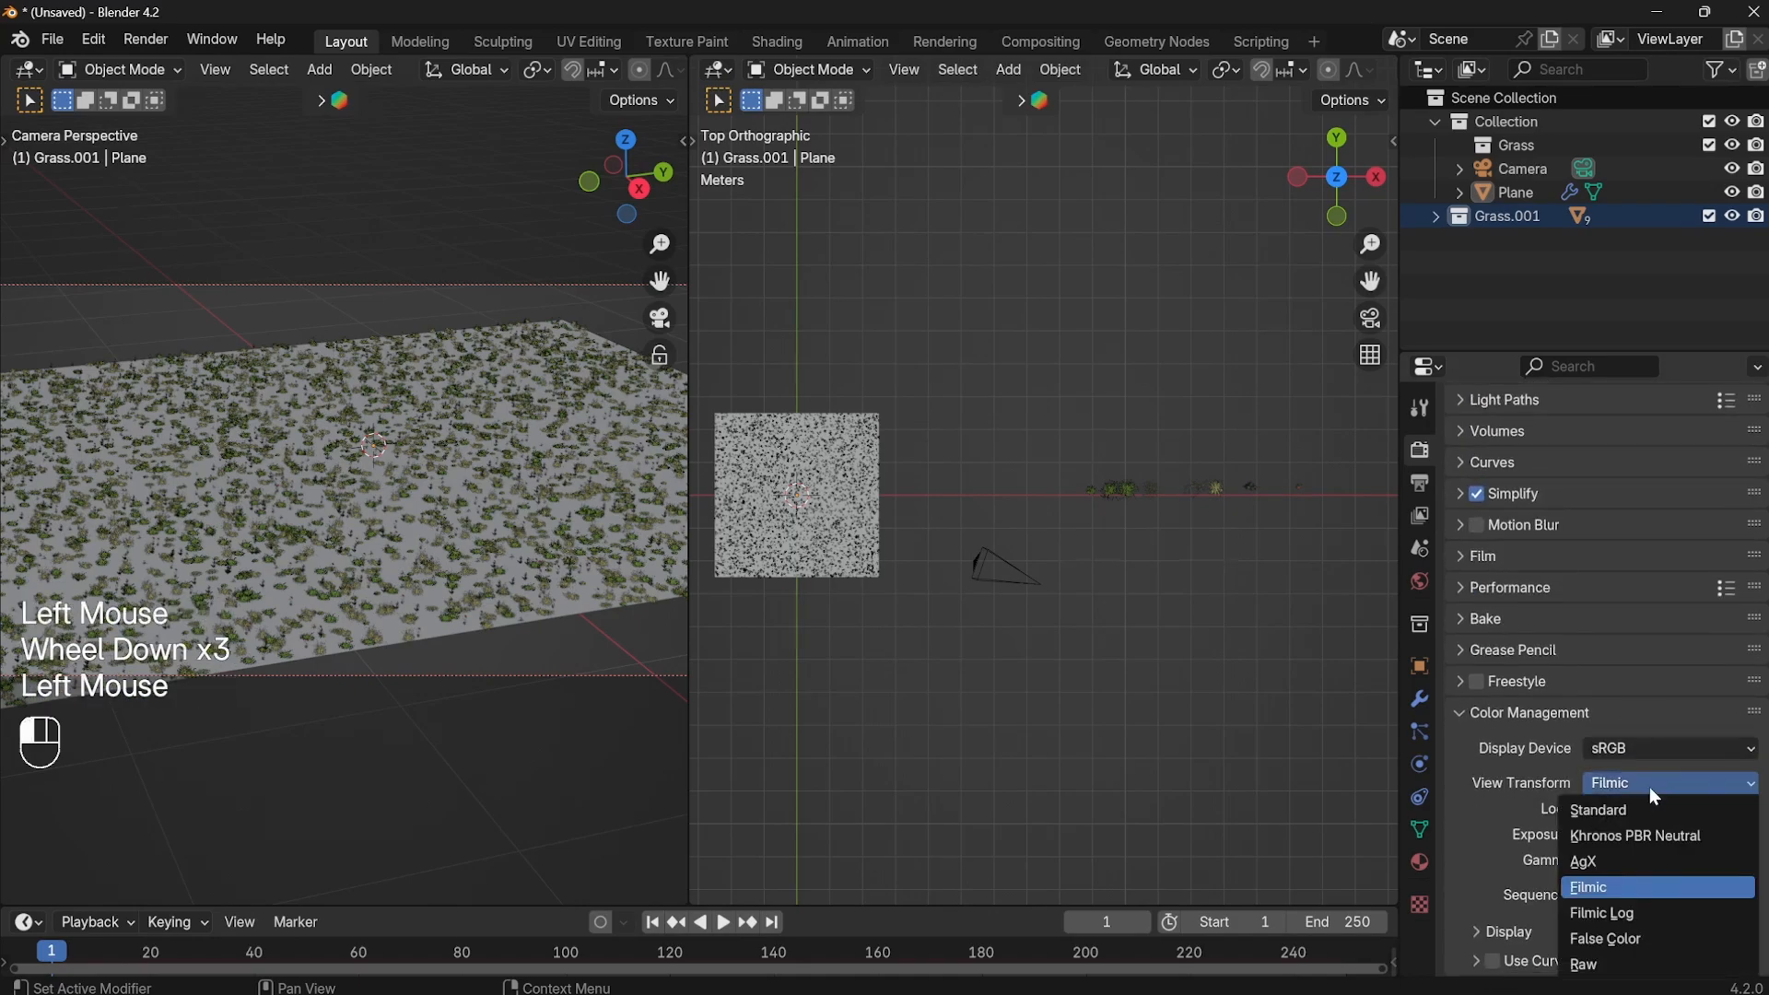
left_click(1599, 860)
left_click(1629, 809)
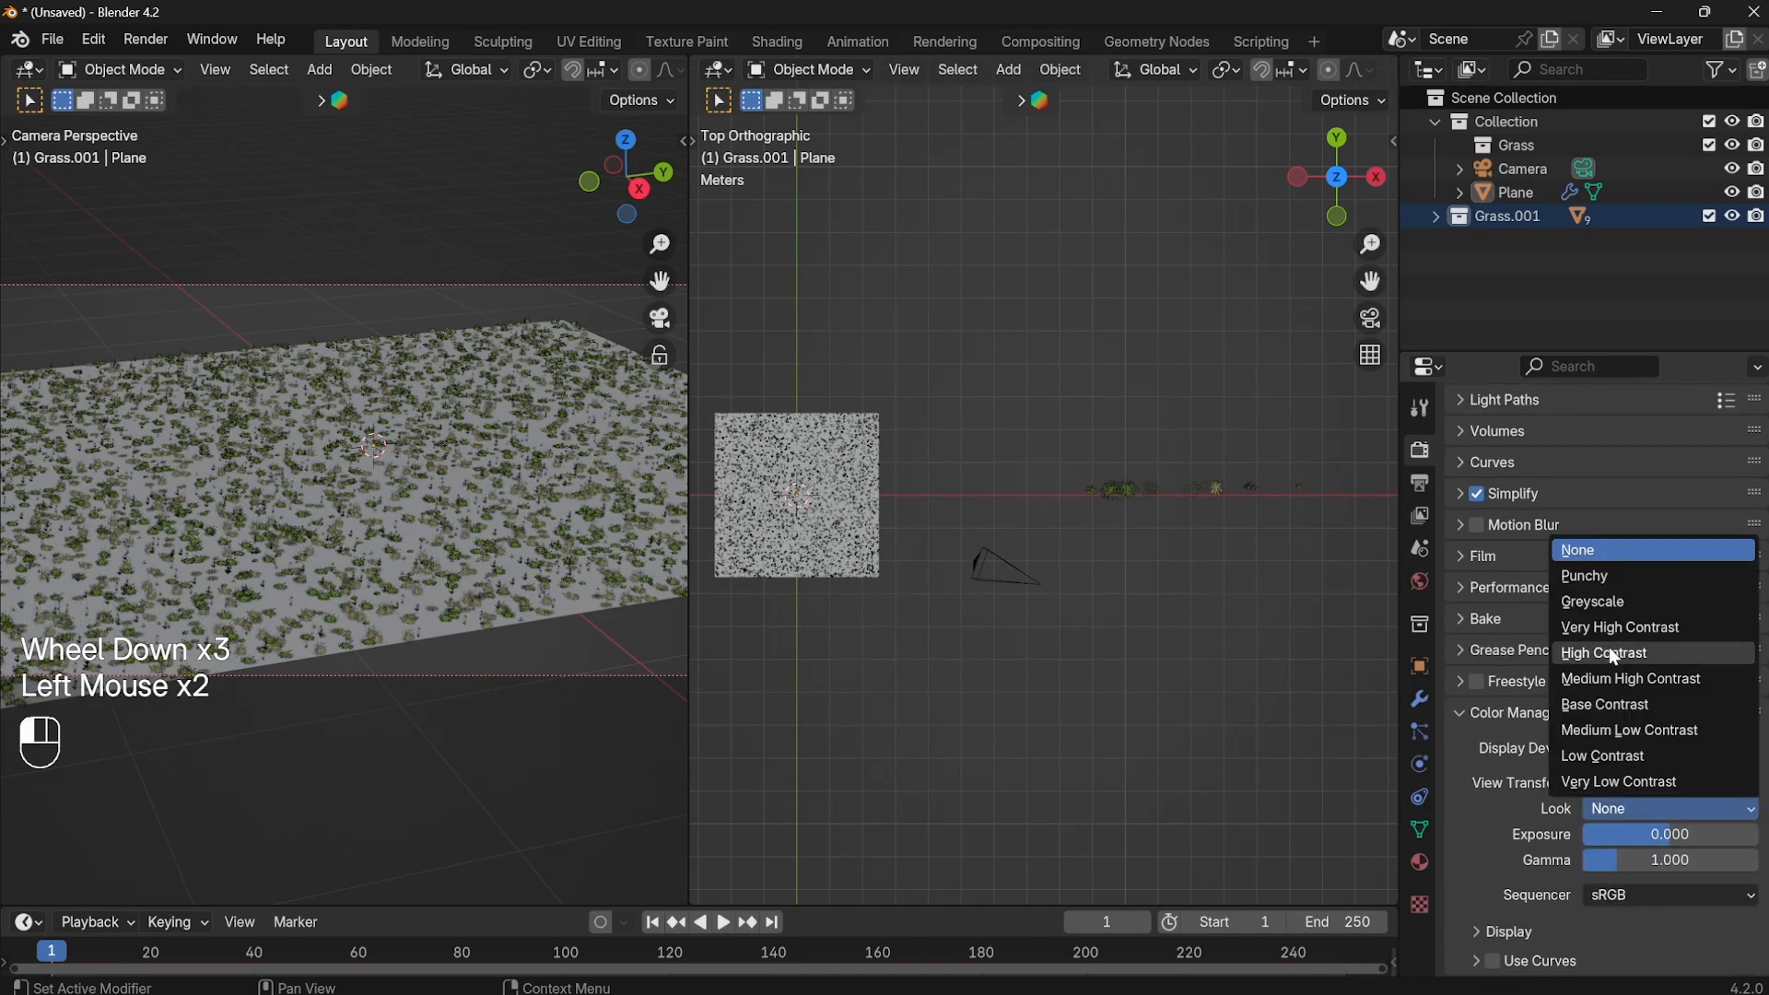
left_click(1608, 676)
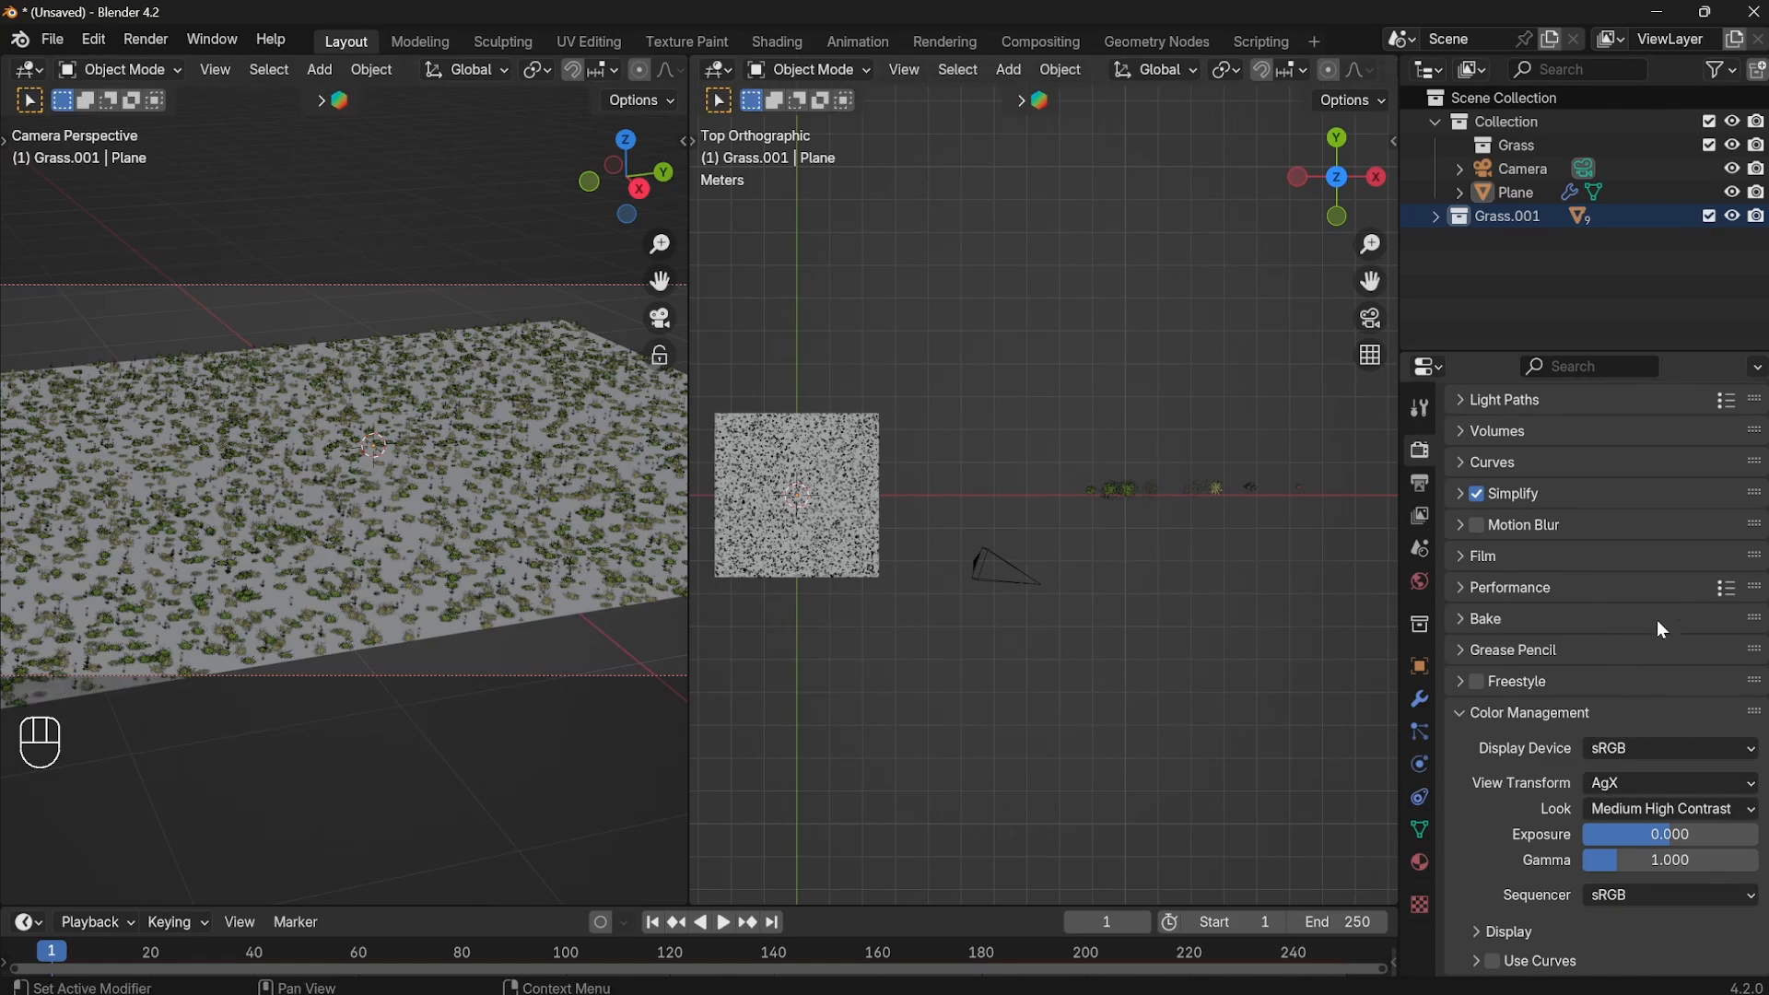
Render the current frame and inspect the grass field closely in the maximized render window.
scroll(1655, 621, "up", 4)
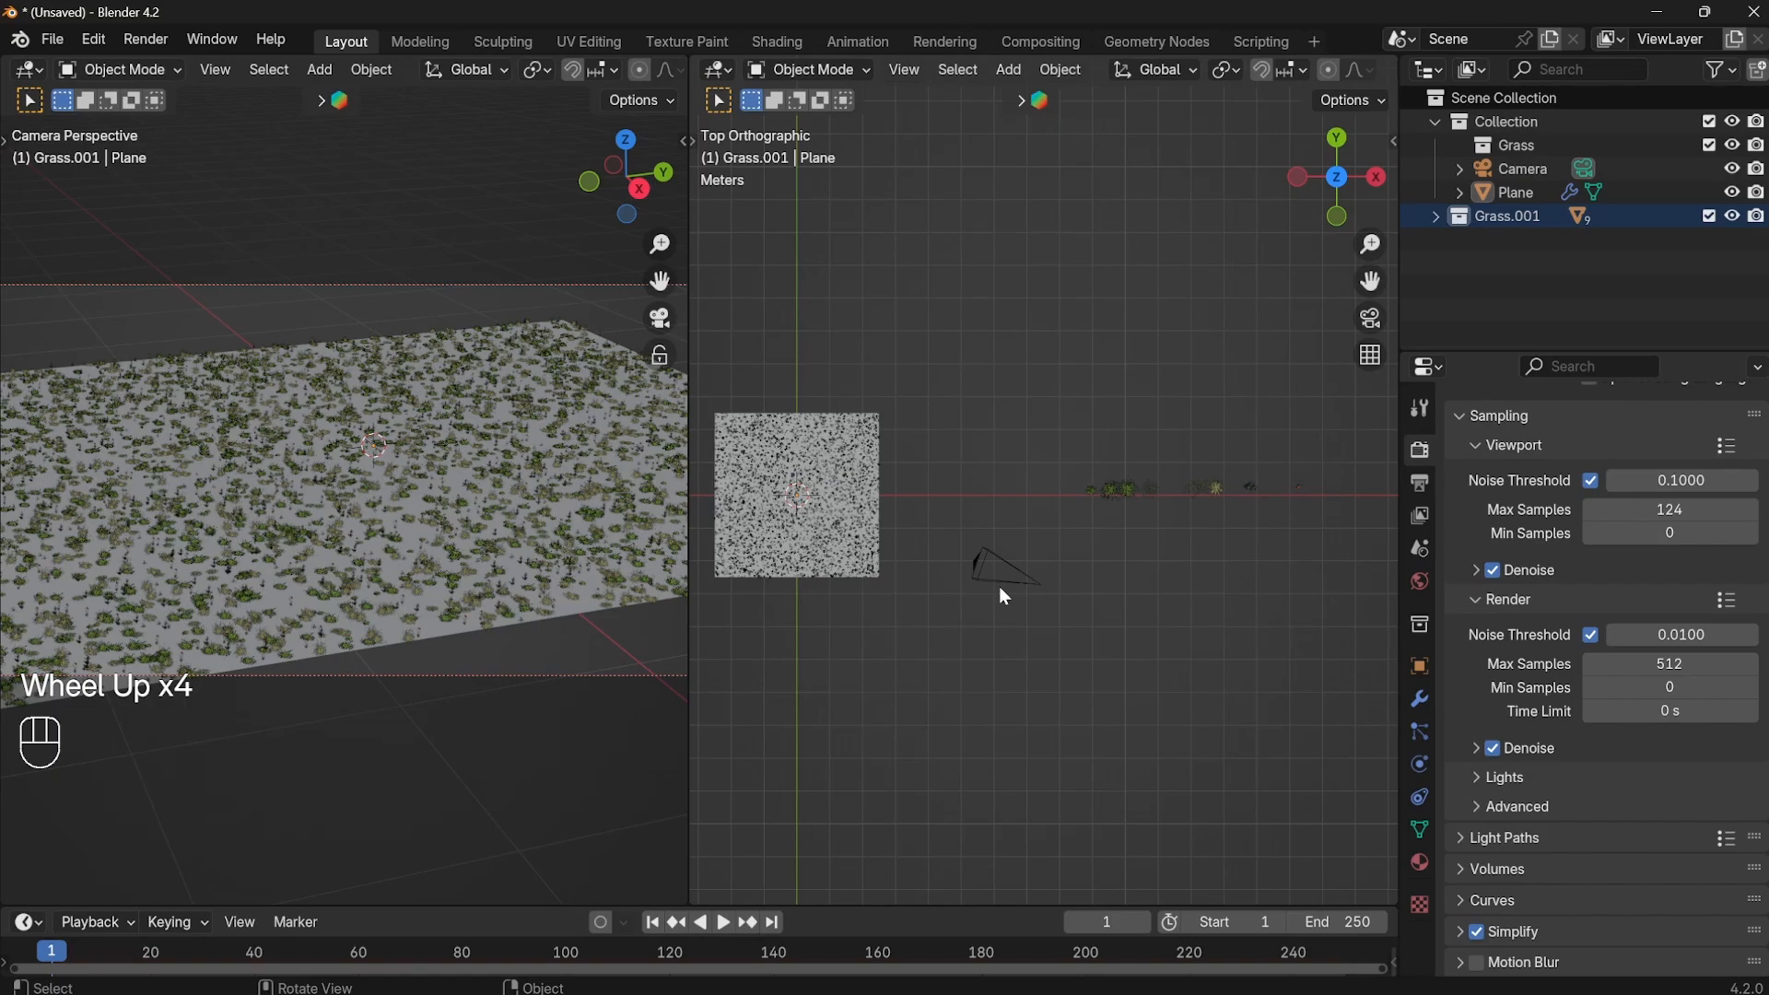
key("F12")
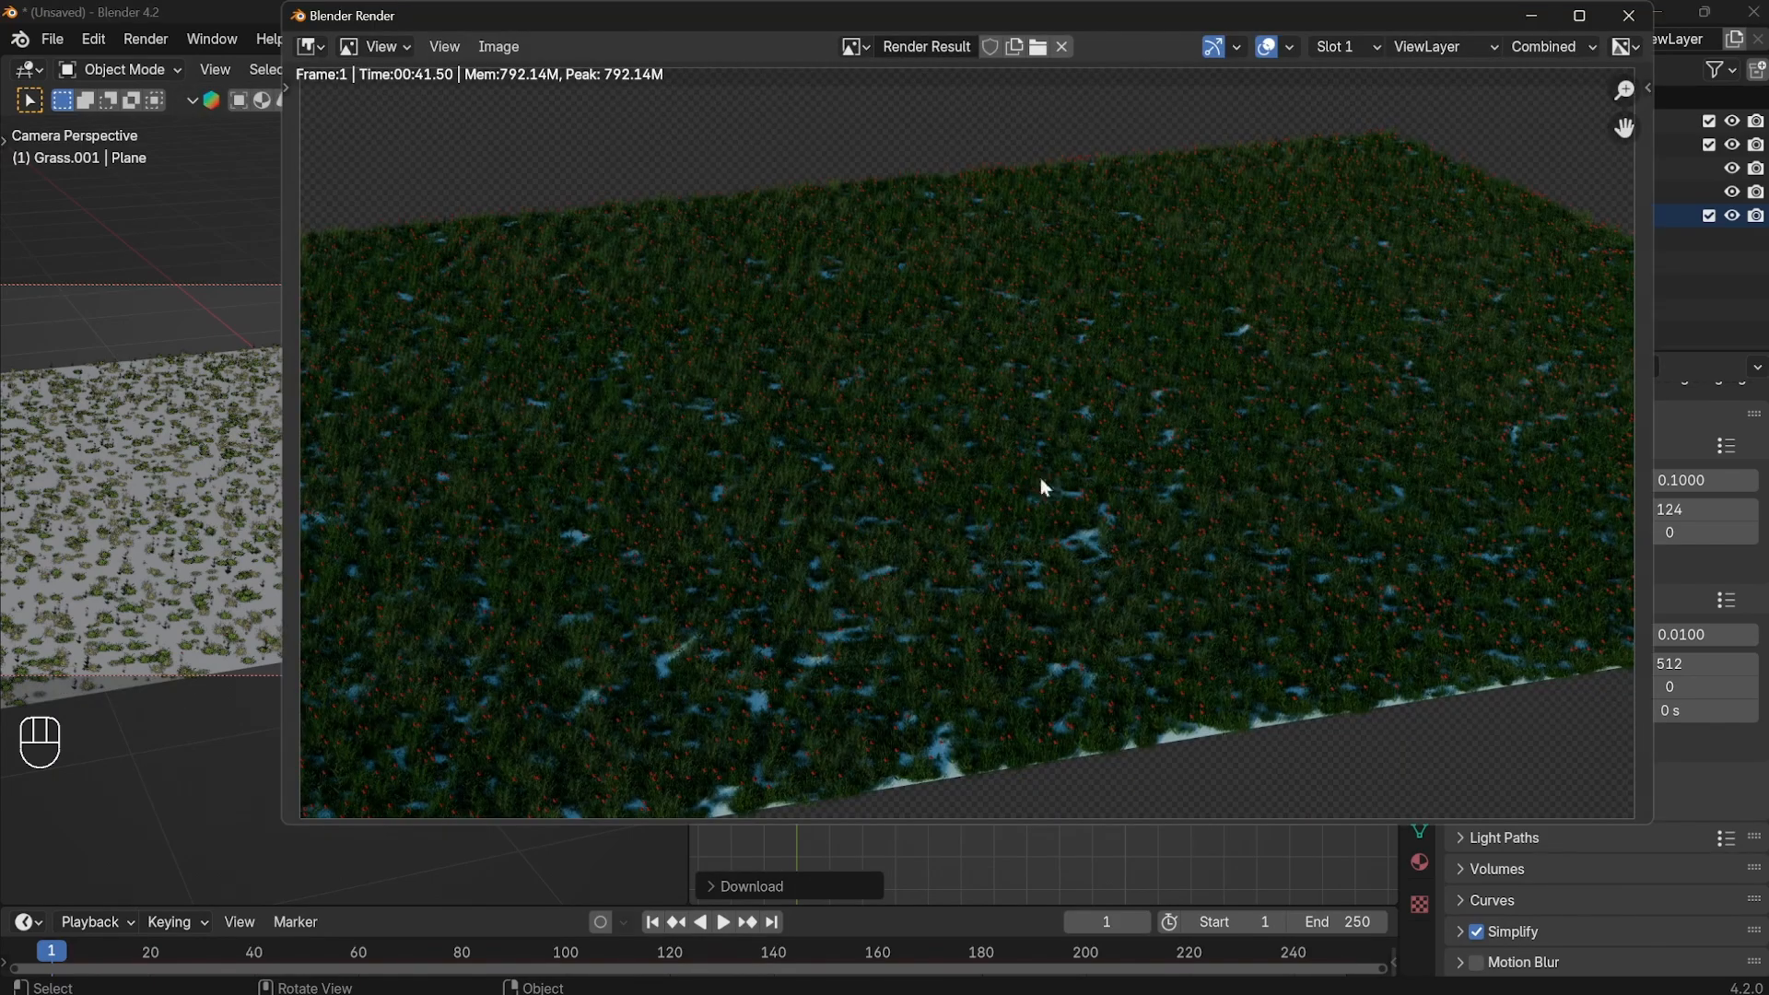
left_click(1579, 15)
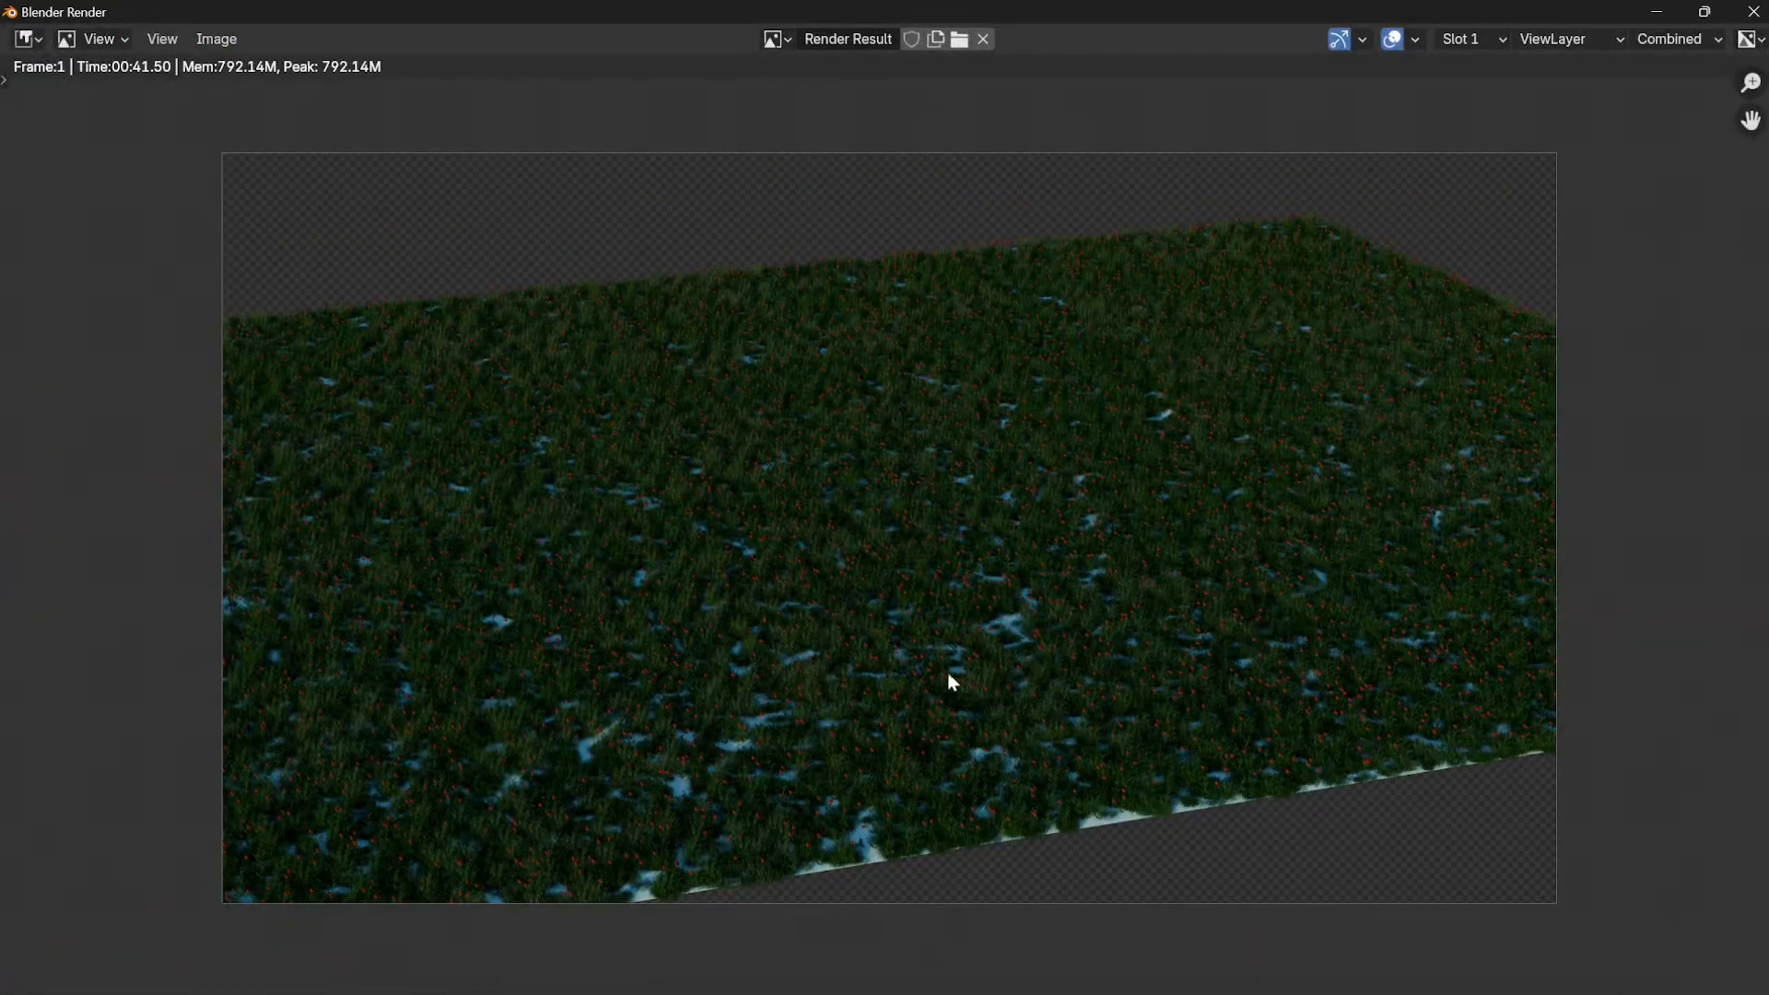
scroll(830, 705, "up", 3)
scroll(756, 677, "down", 4)
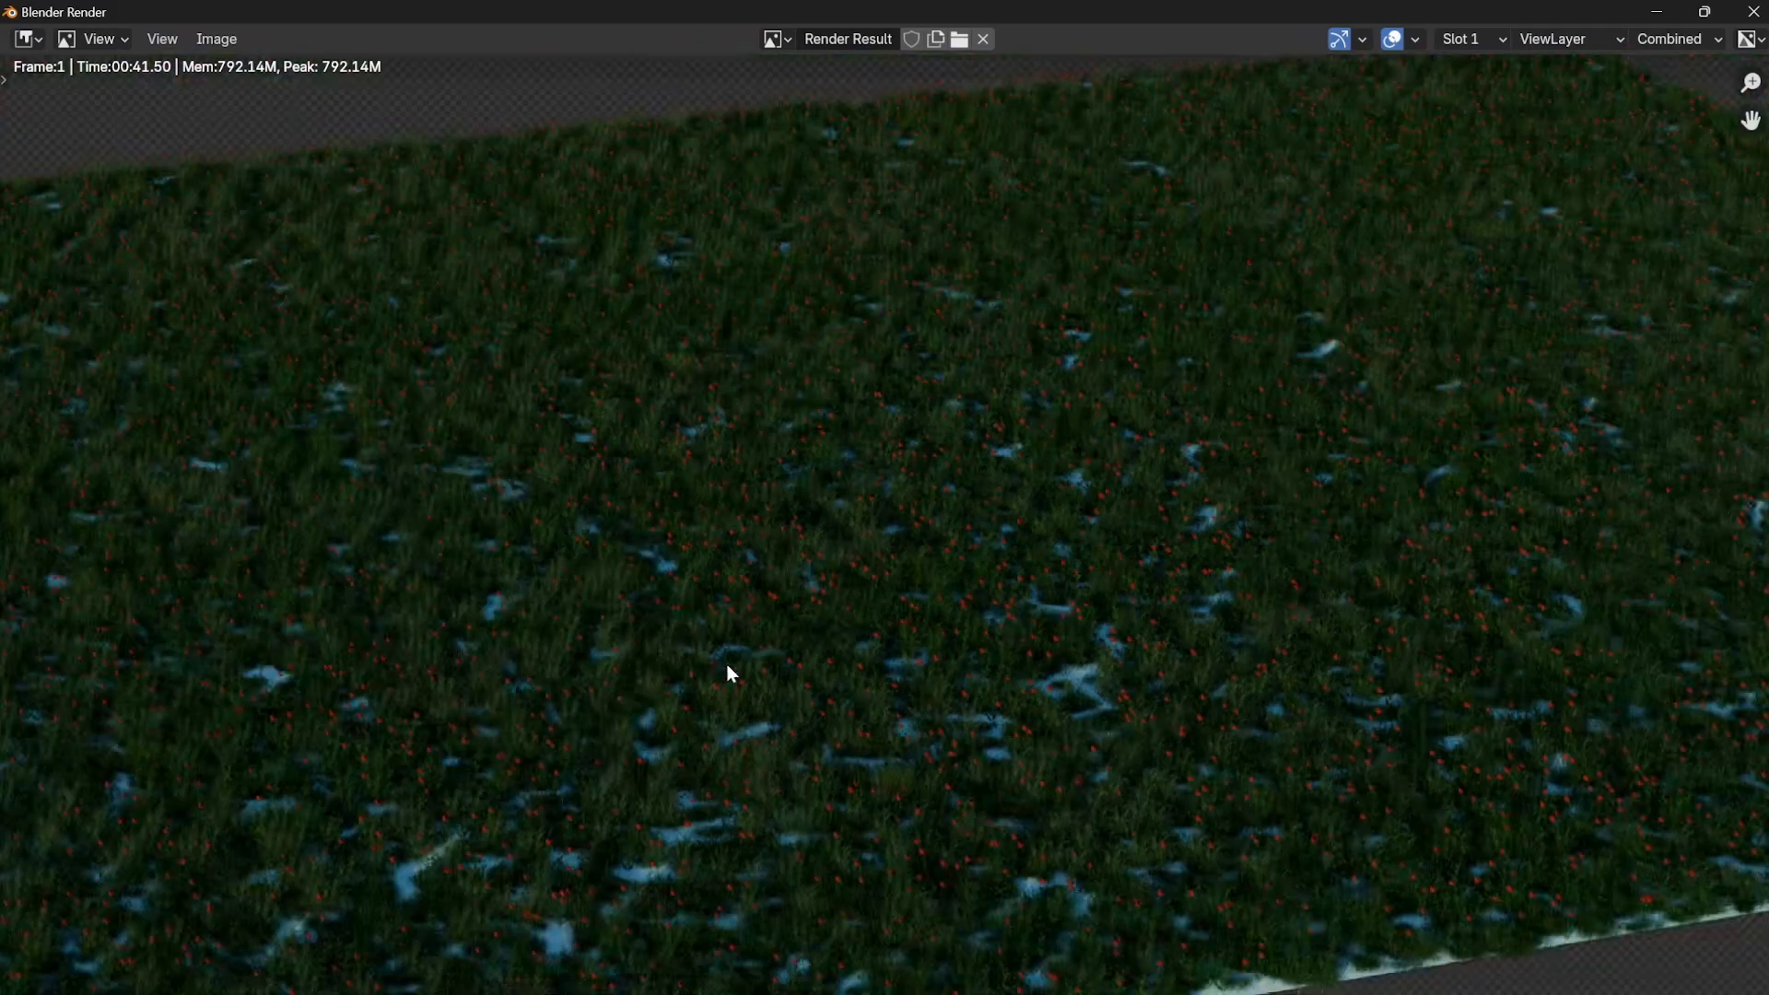
scroll(837, 699, "up", 1)
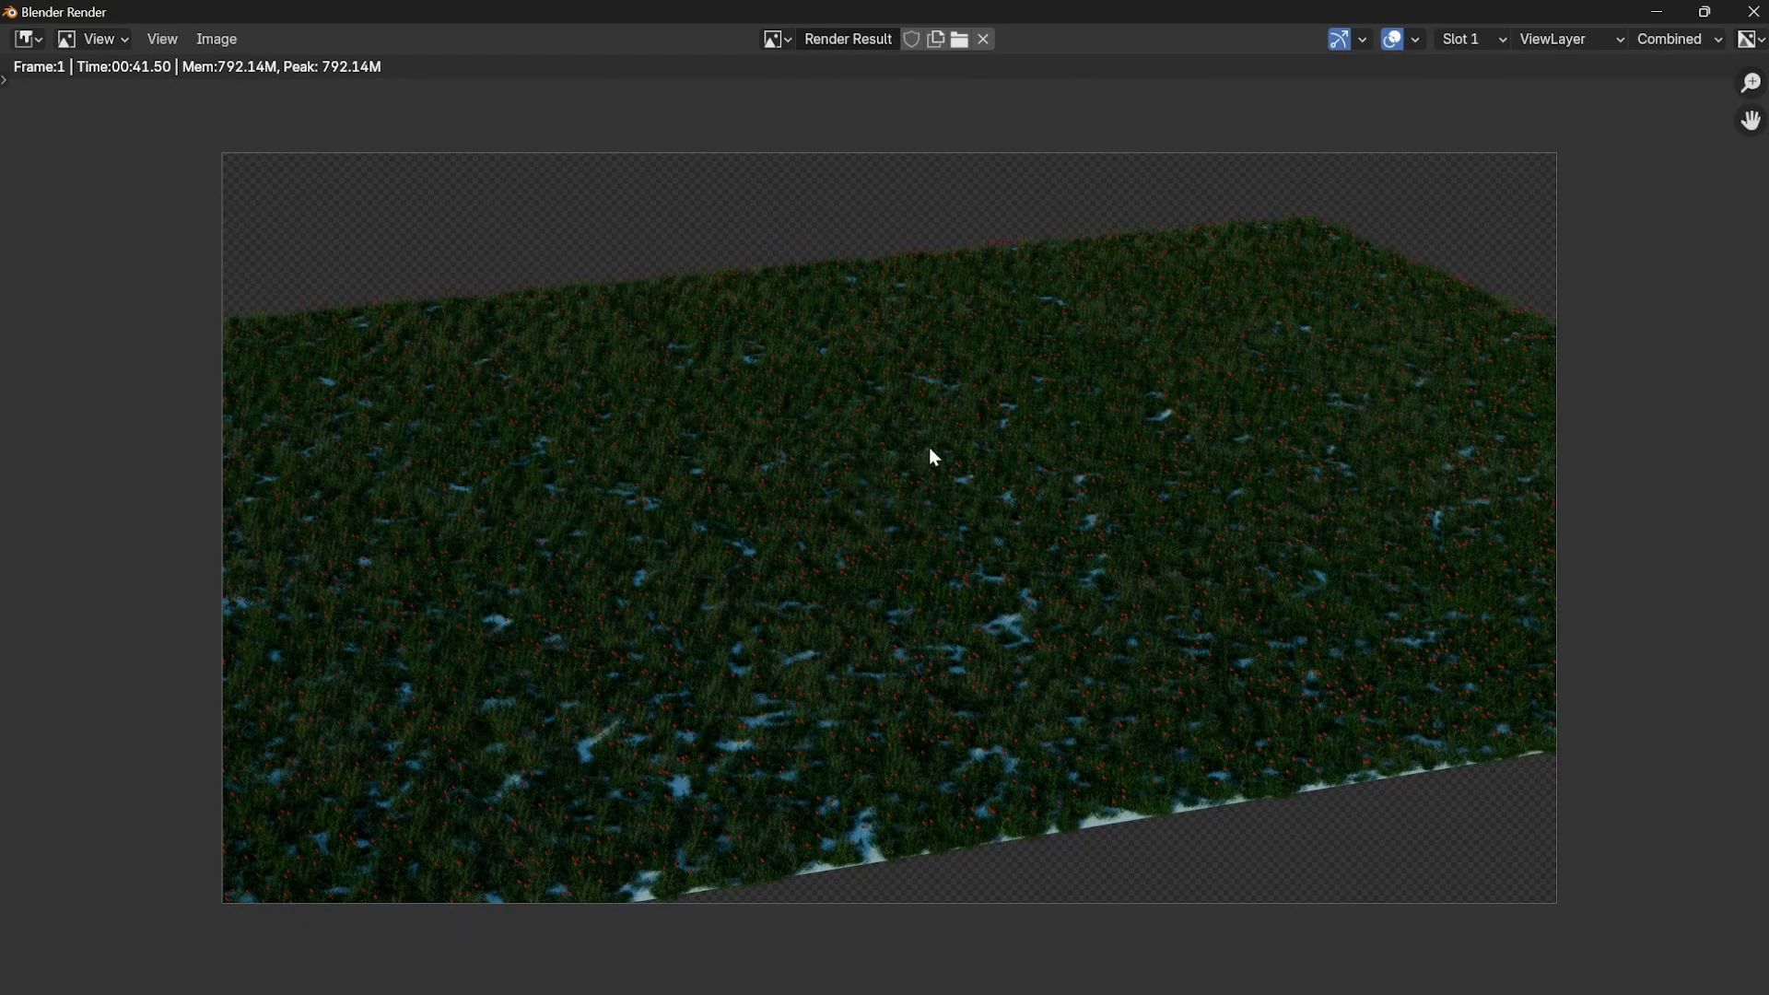
Switch the render result to Slot 2, reopen the slot choices and close the render window.
left_click(1468, 39)
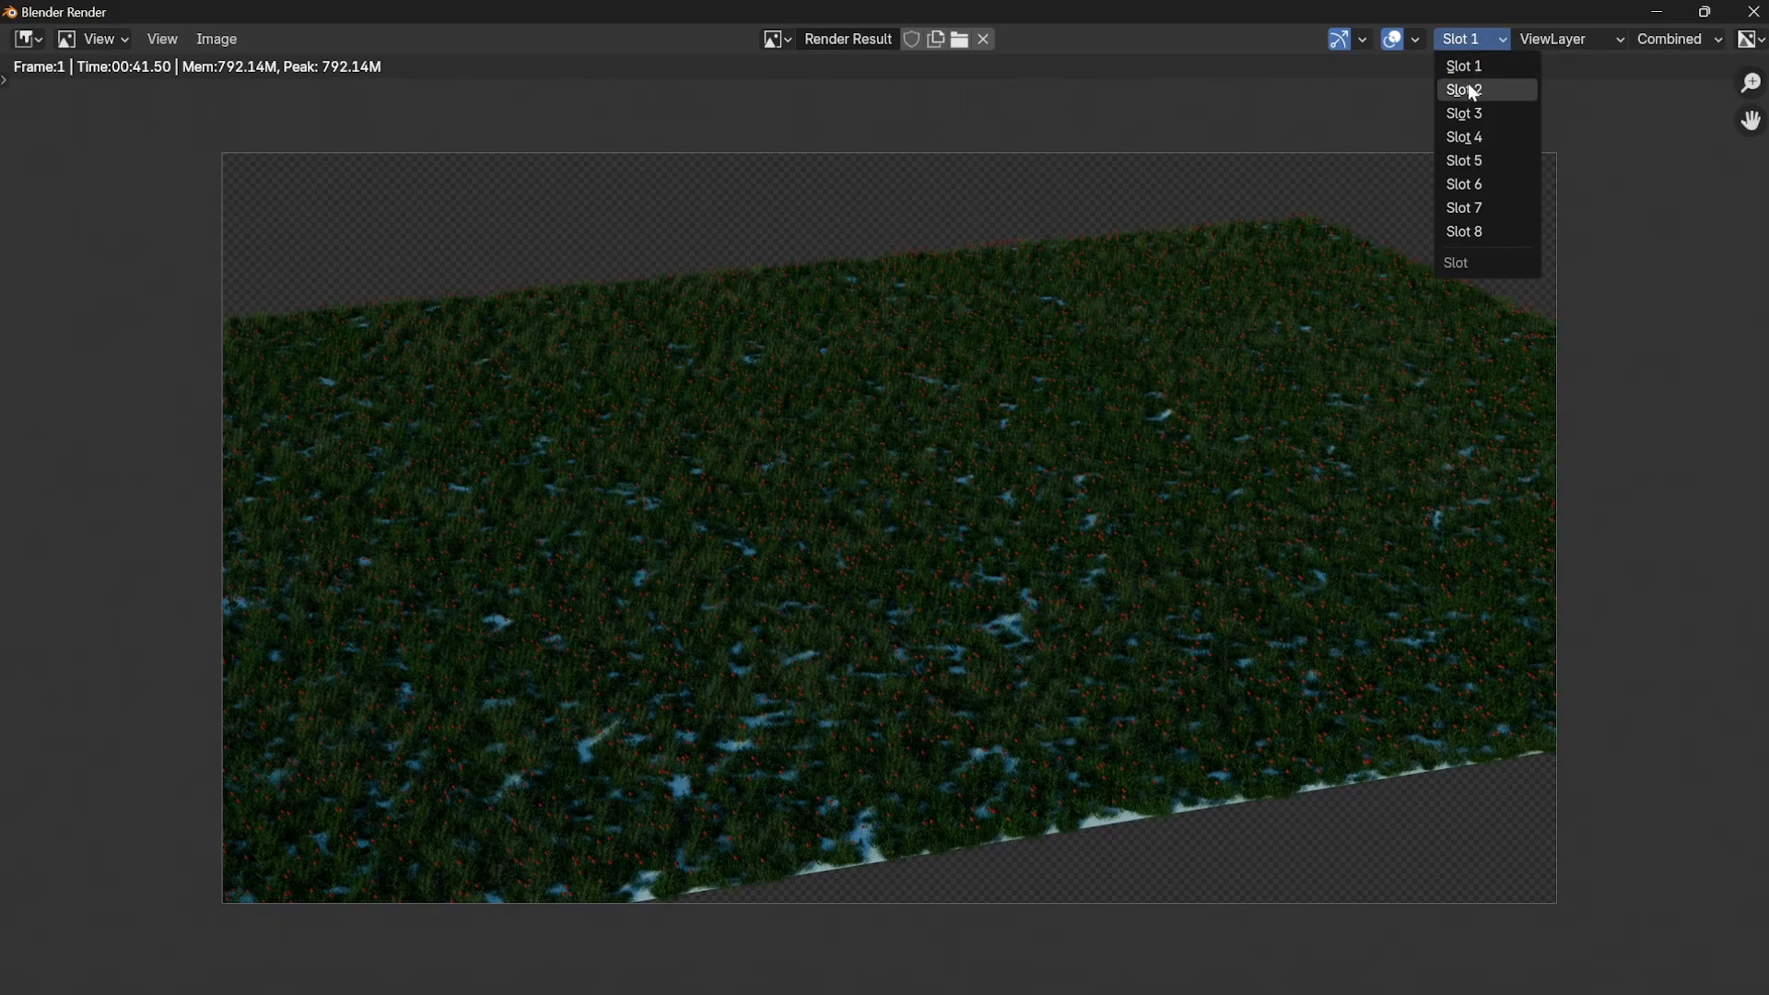
left_click(1470, 91)
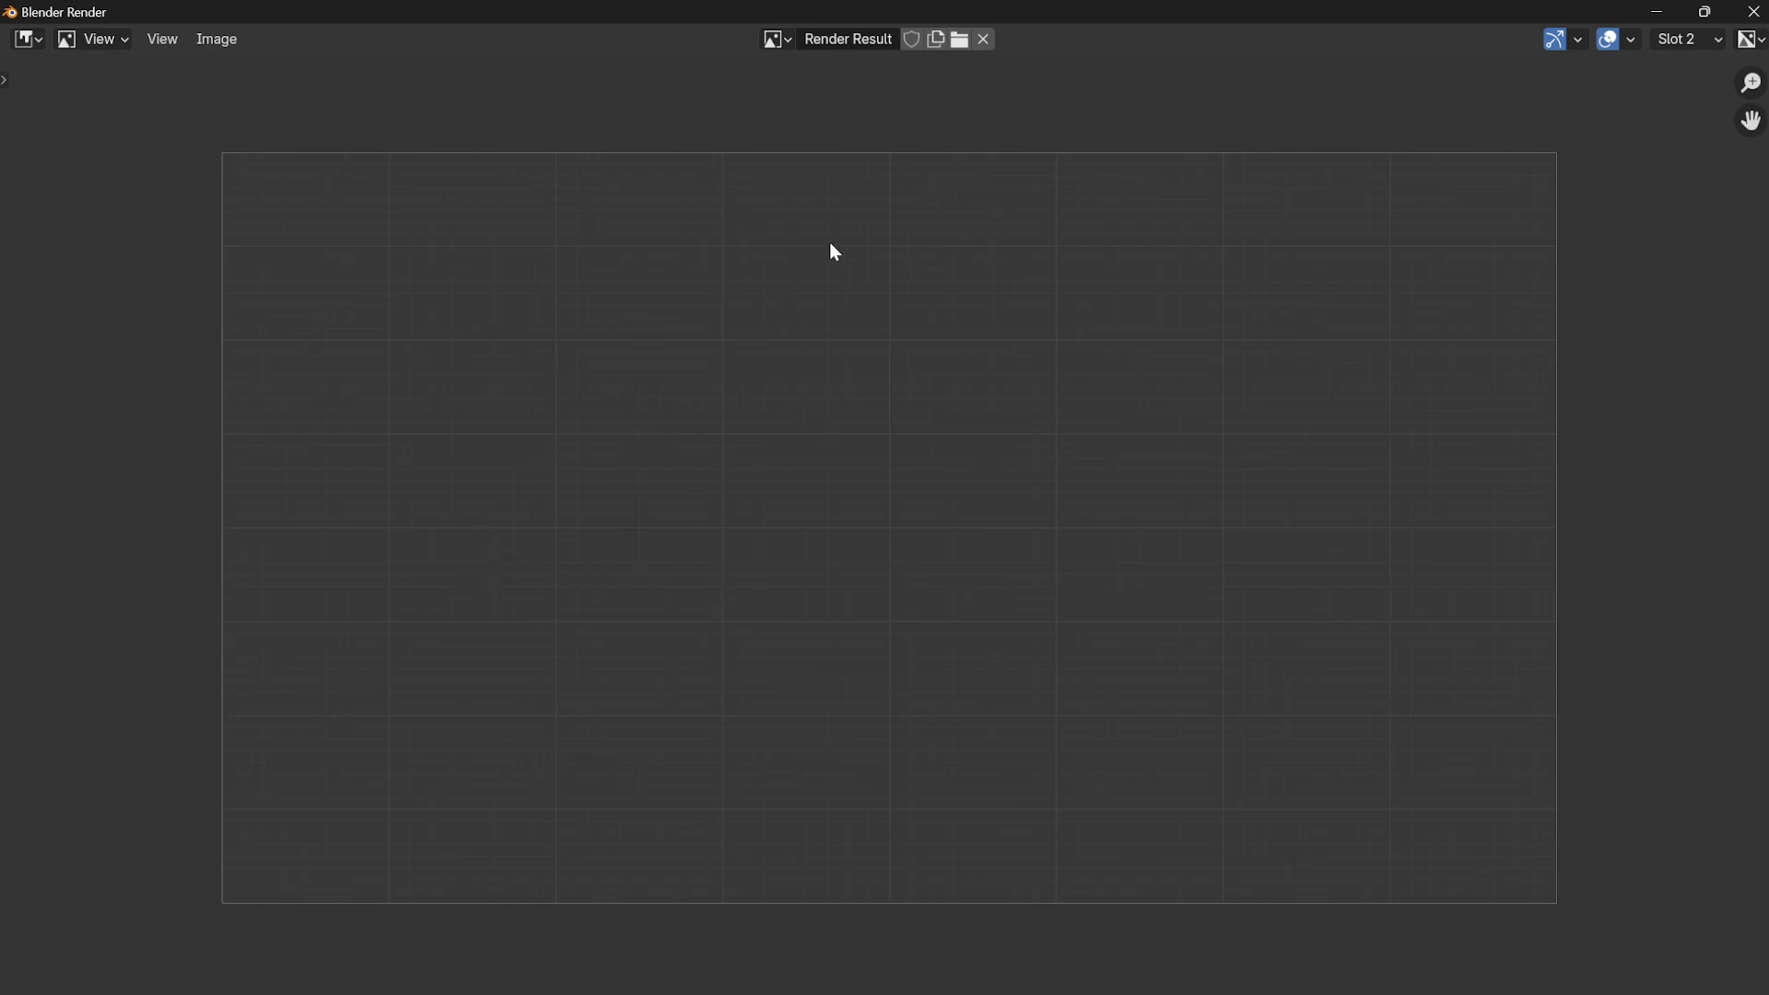
left_click(1682, 39)
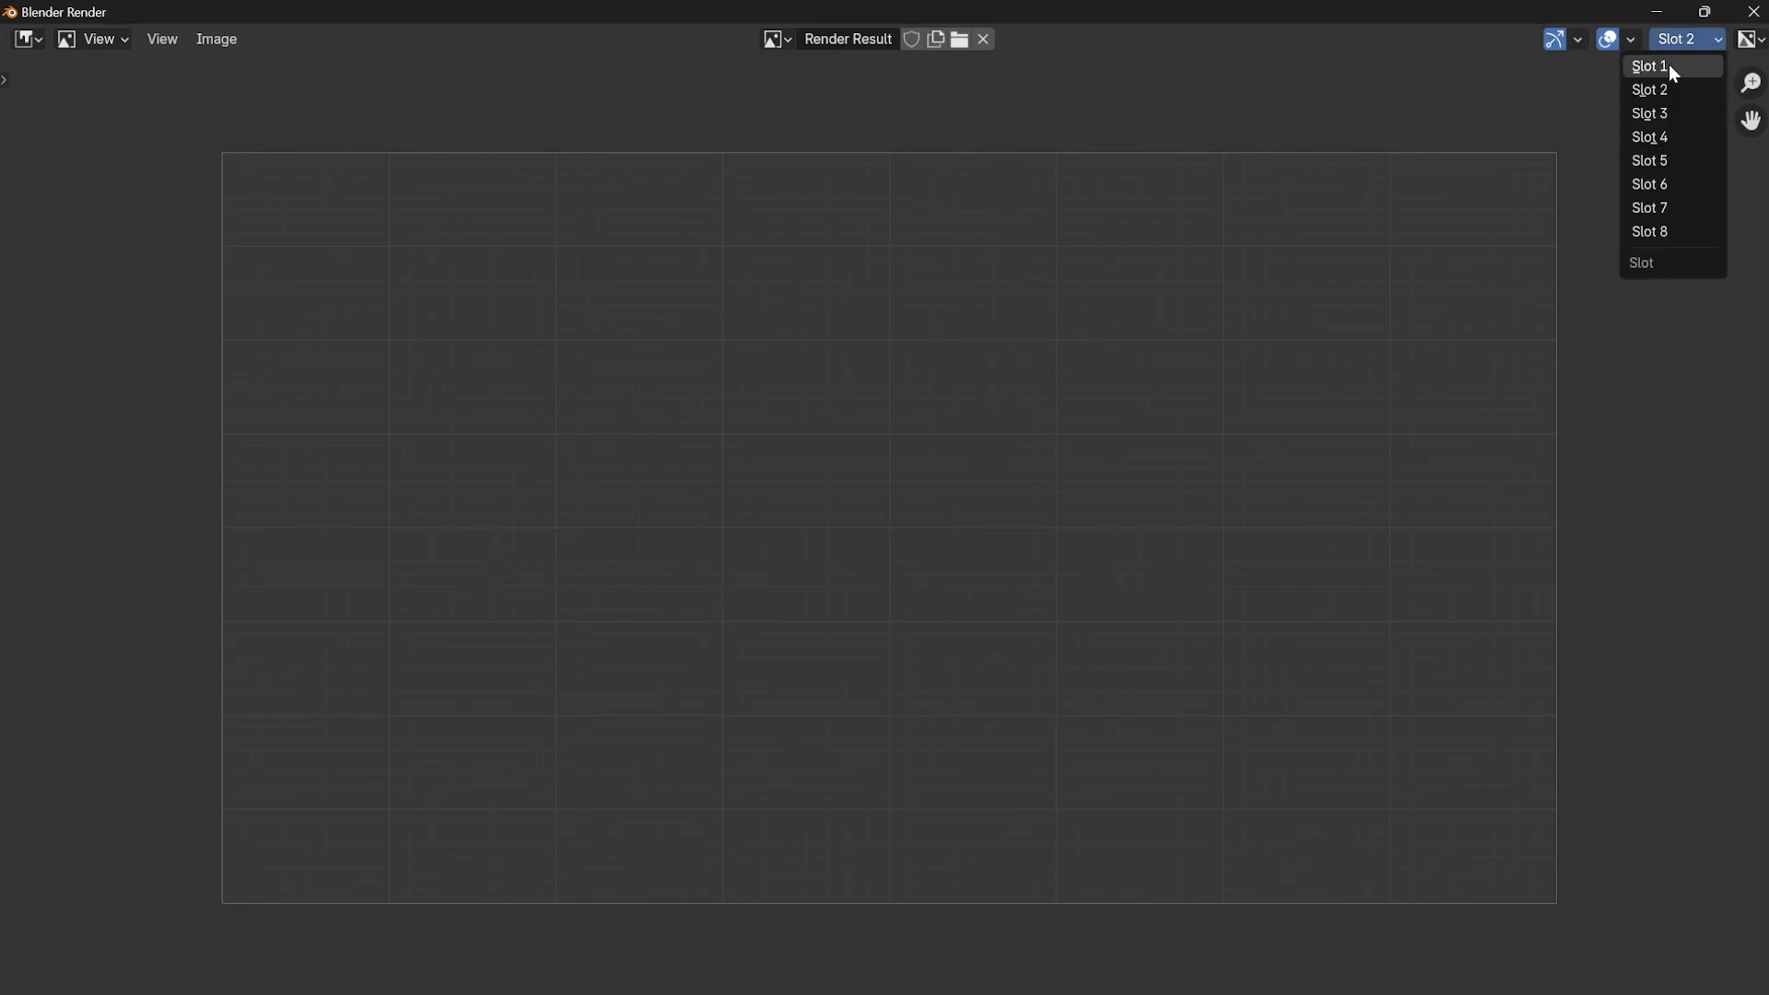
left_click(1756, 12)
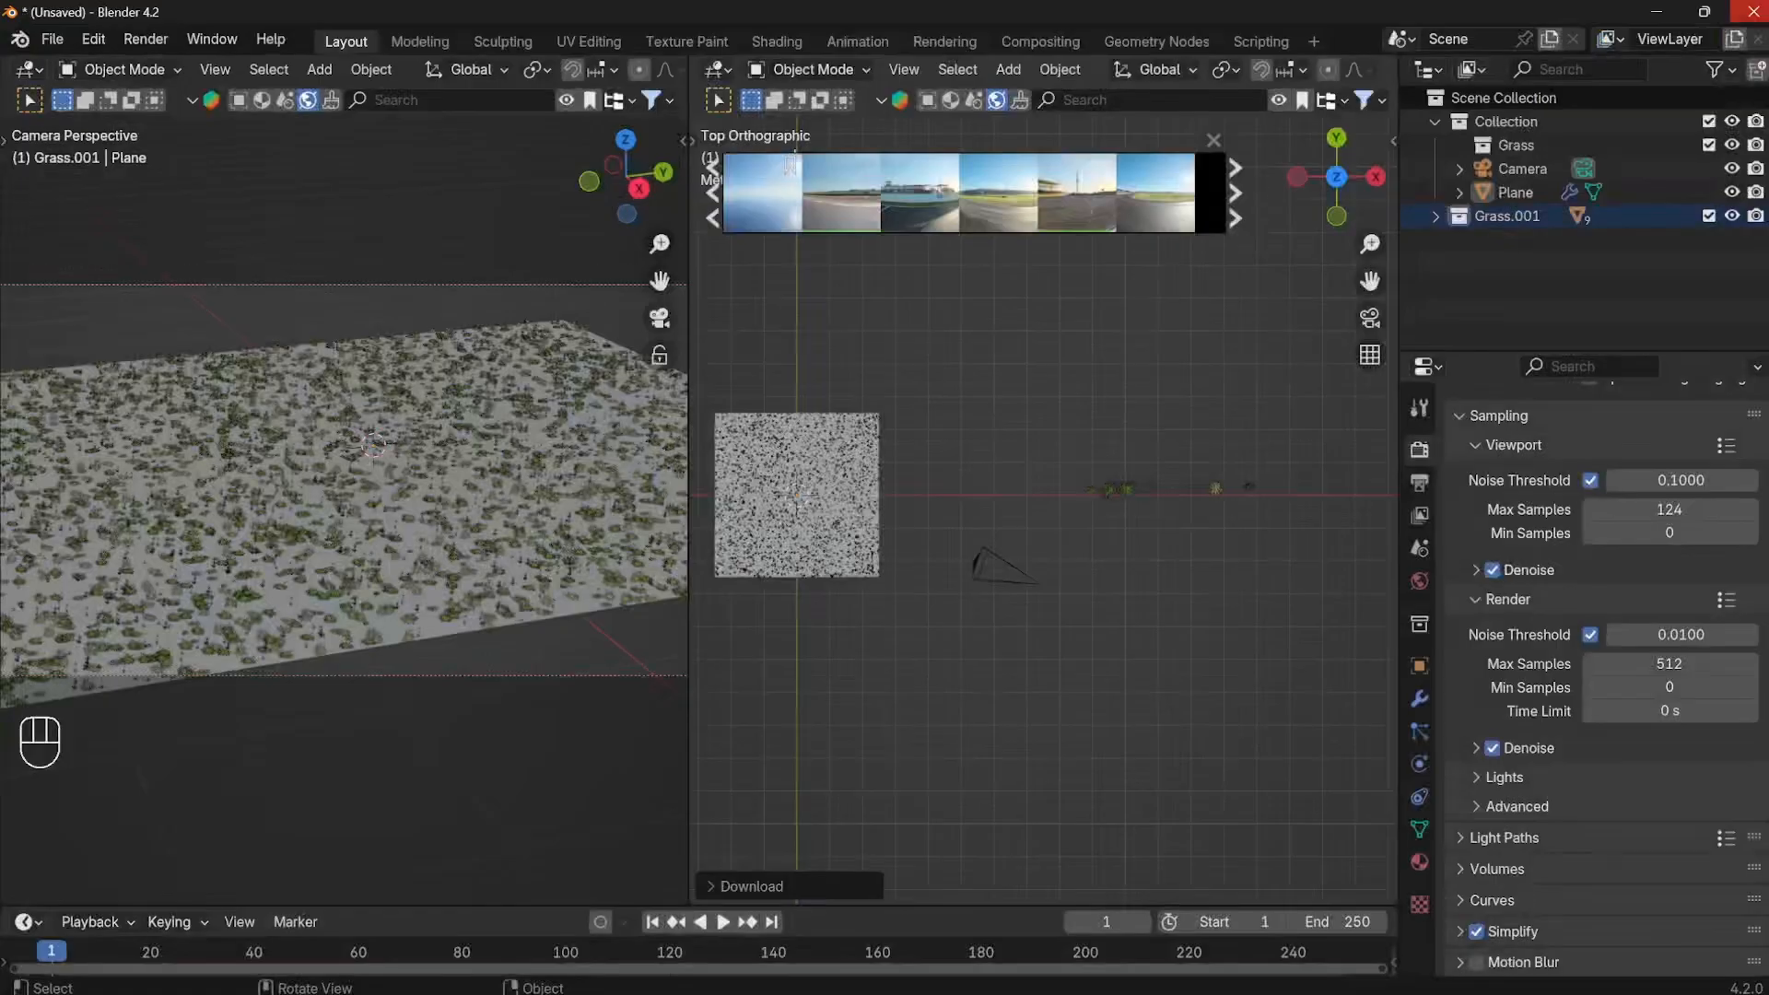
Select the plane in the top view and hide the asset thumbnail bar together with its search controls.
scroll(795, 595, "up", 3)
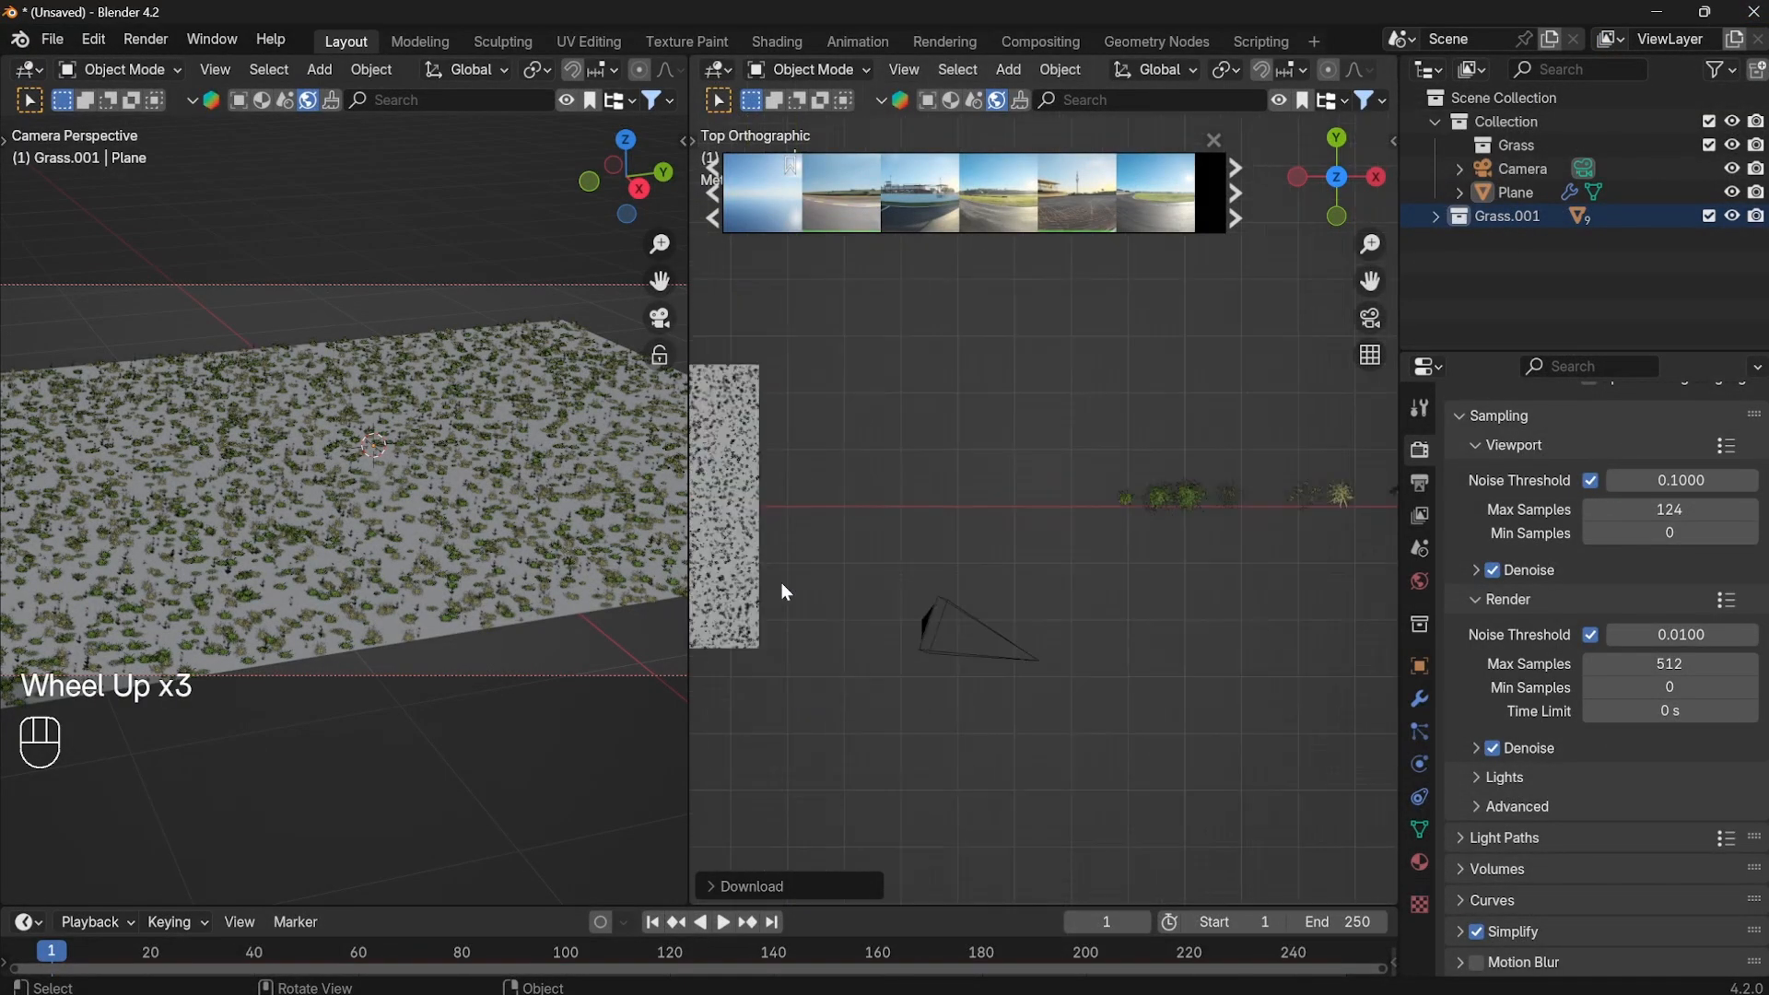
middle_click_drag(725, 573, 1117, 507, "shift")
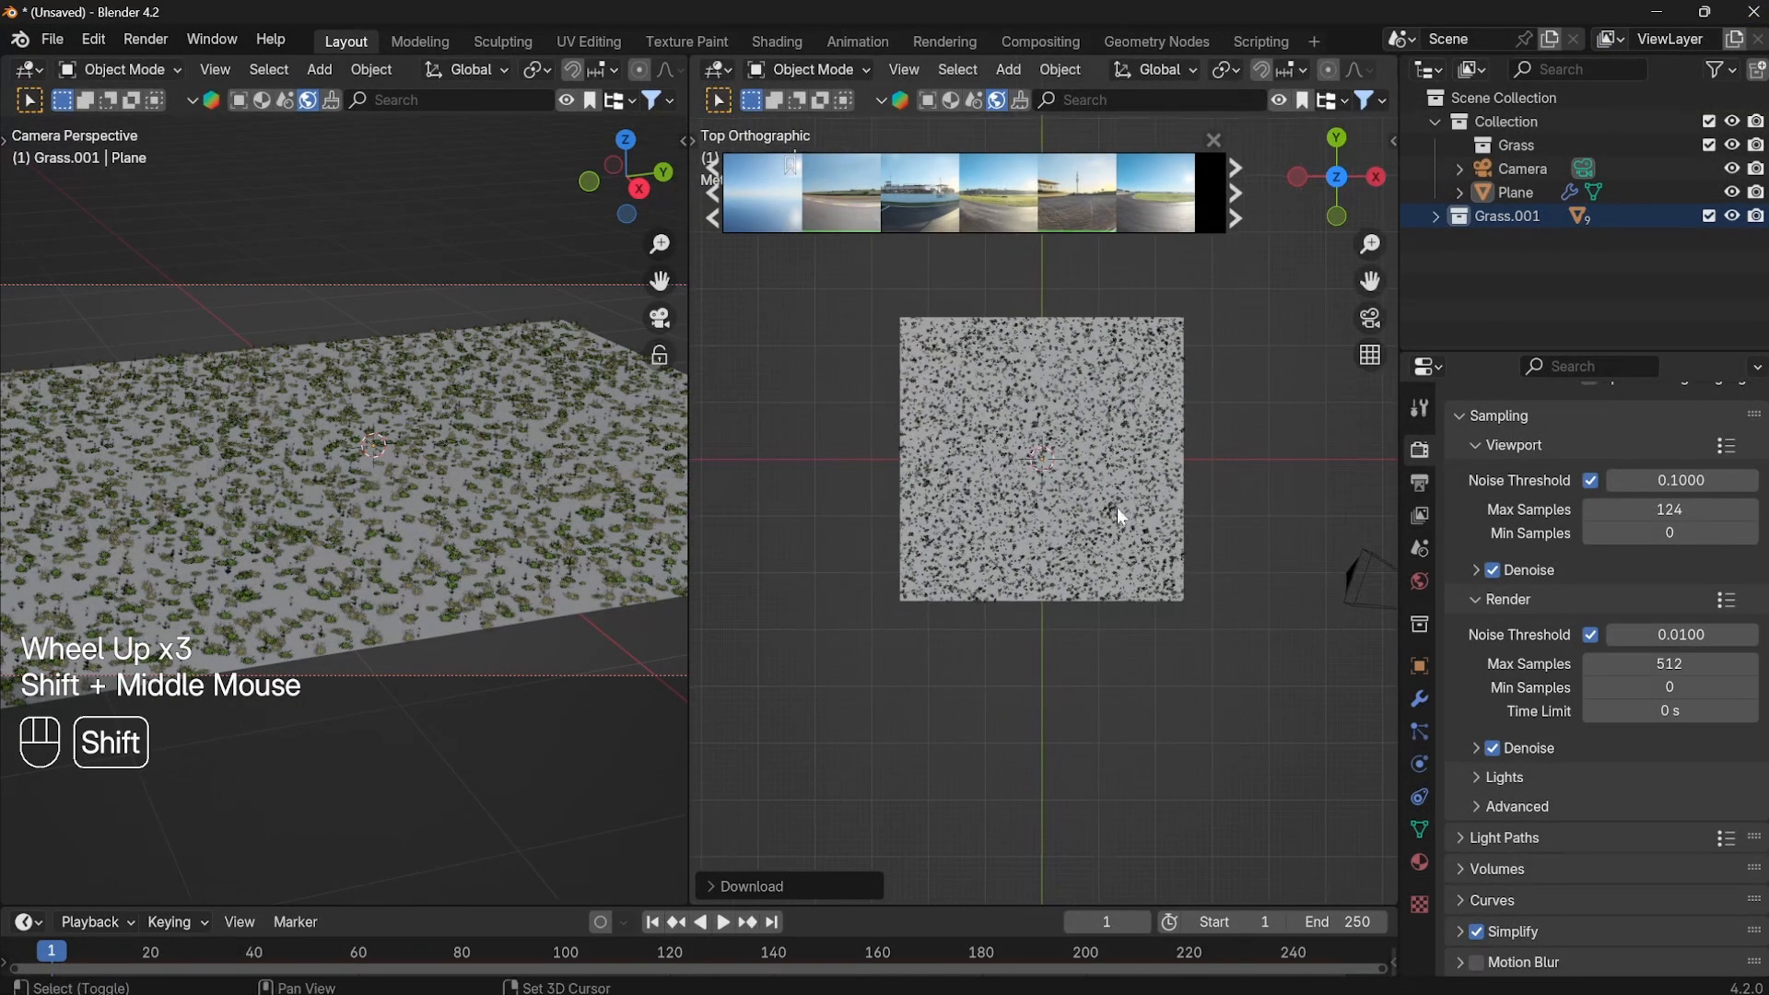
scroll(1054, 435, "up", 3)
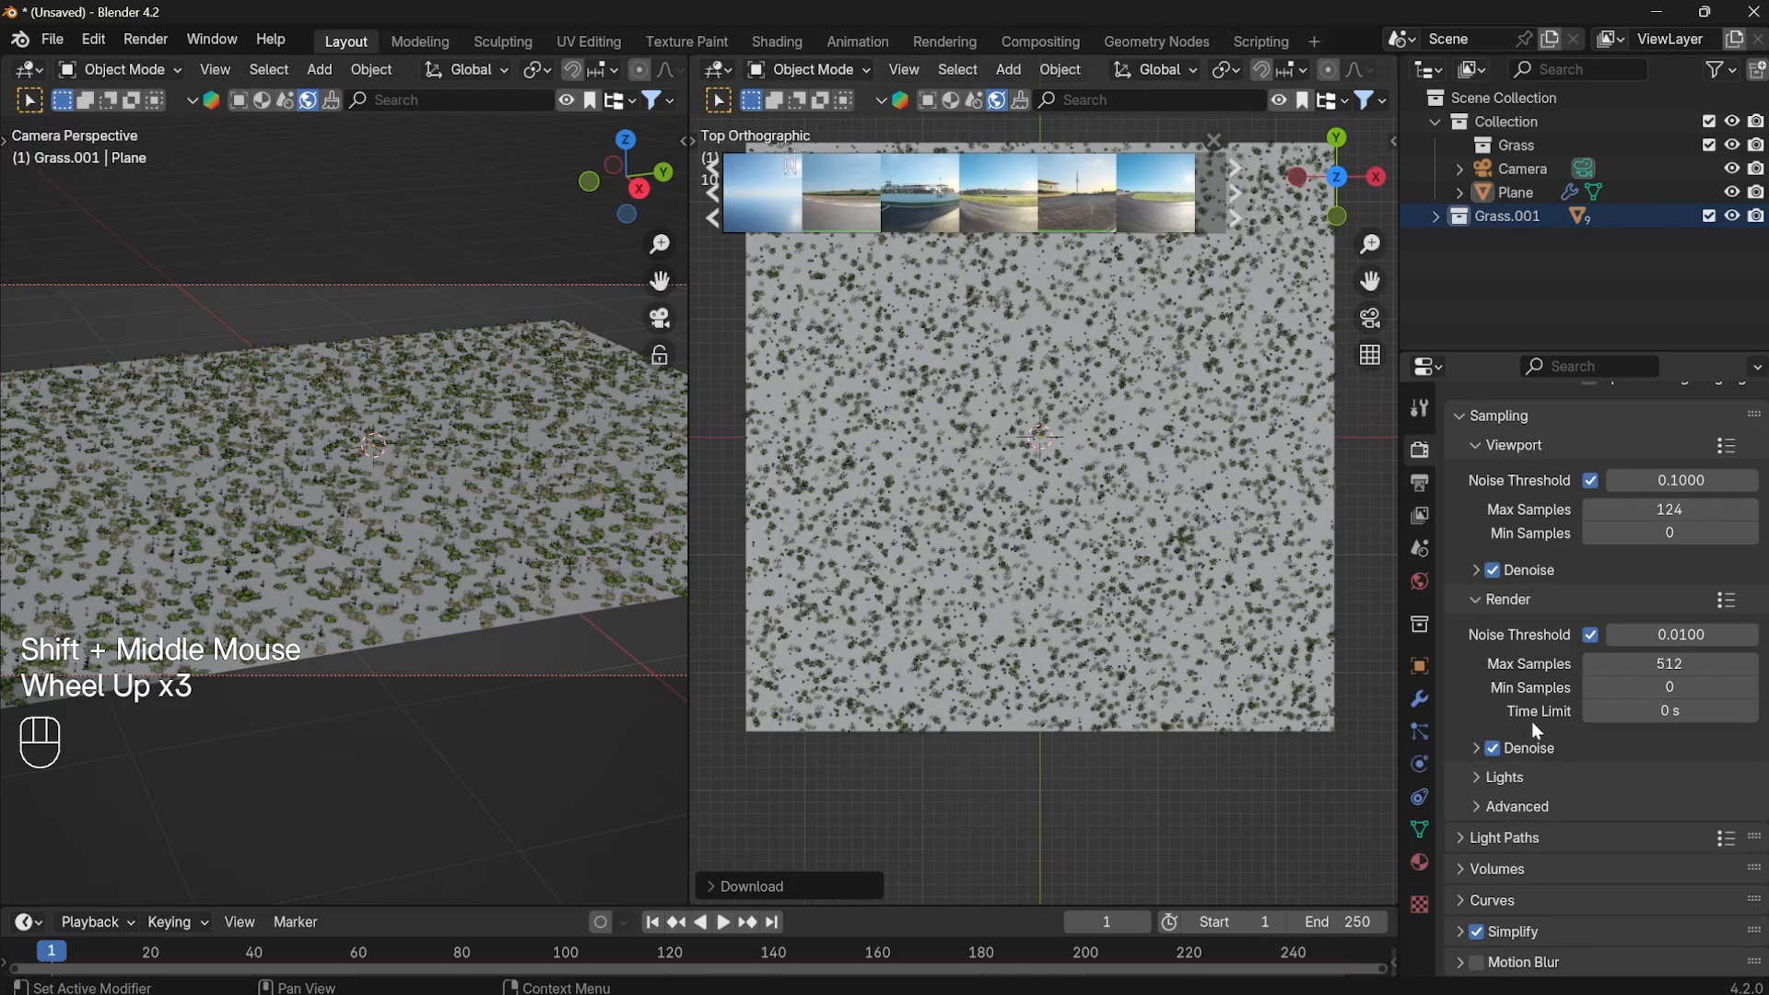
left_click(1212, 661)
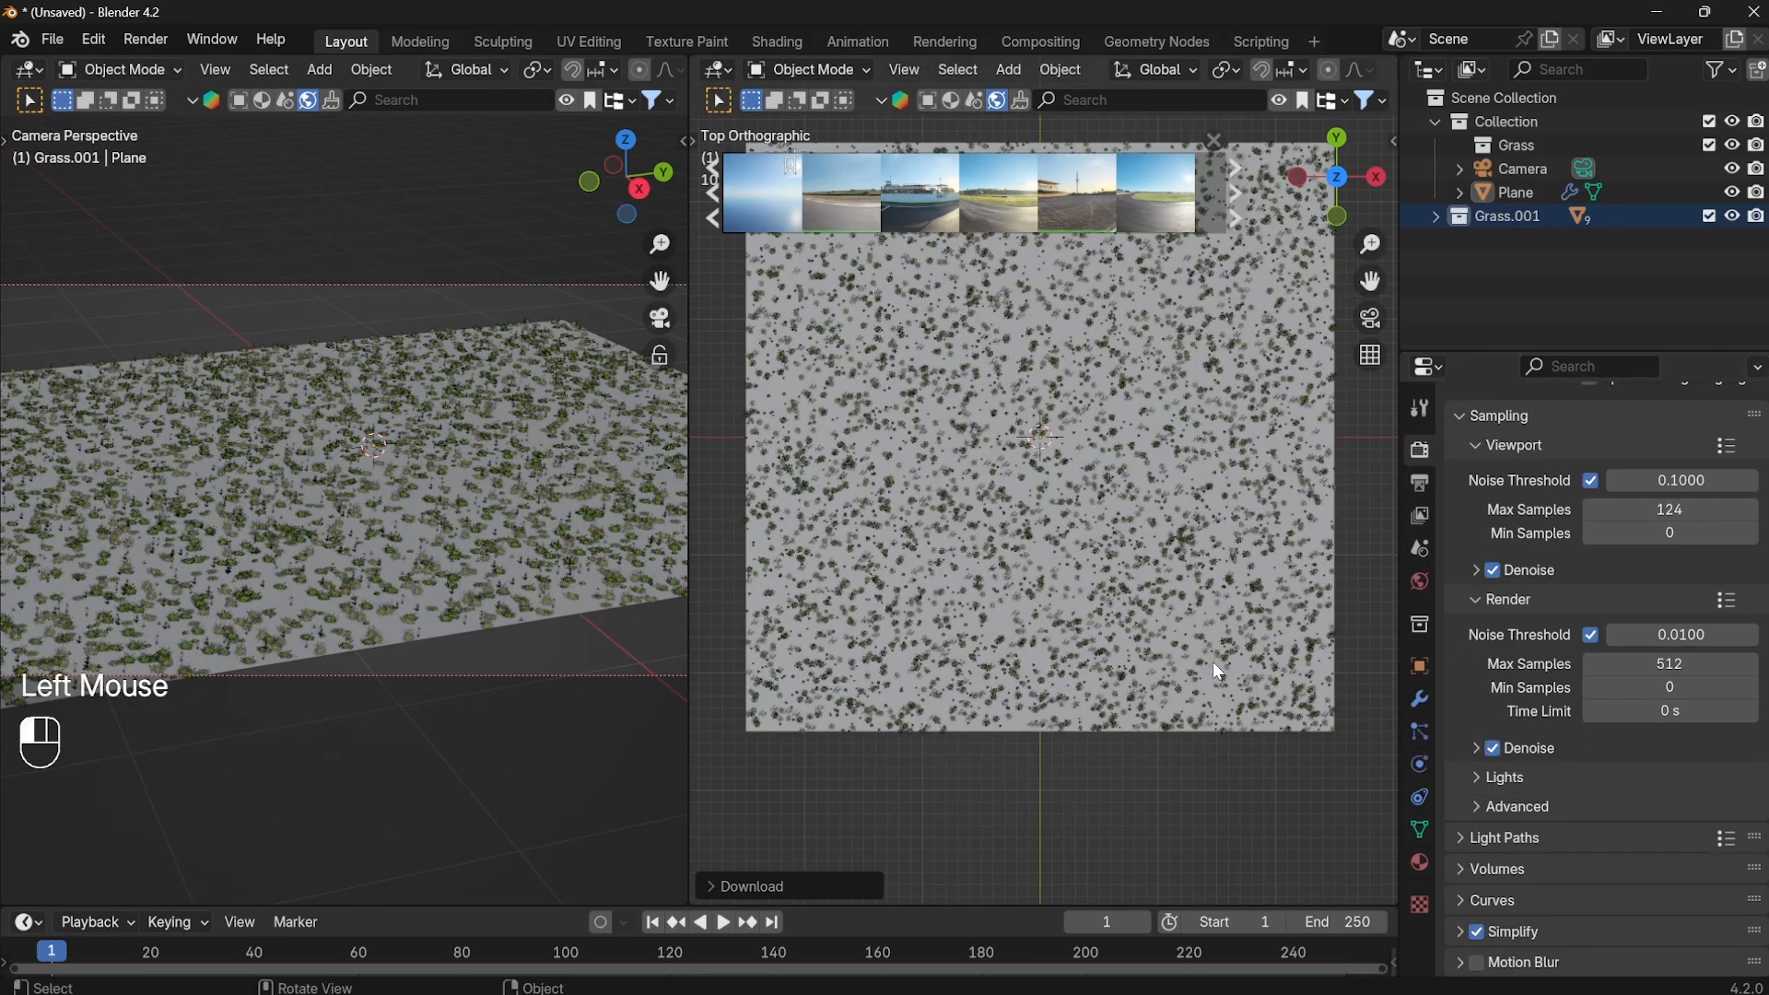
left_click(1214, 140)
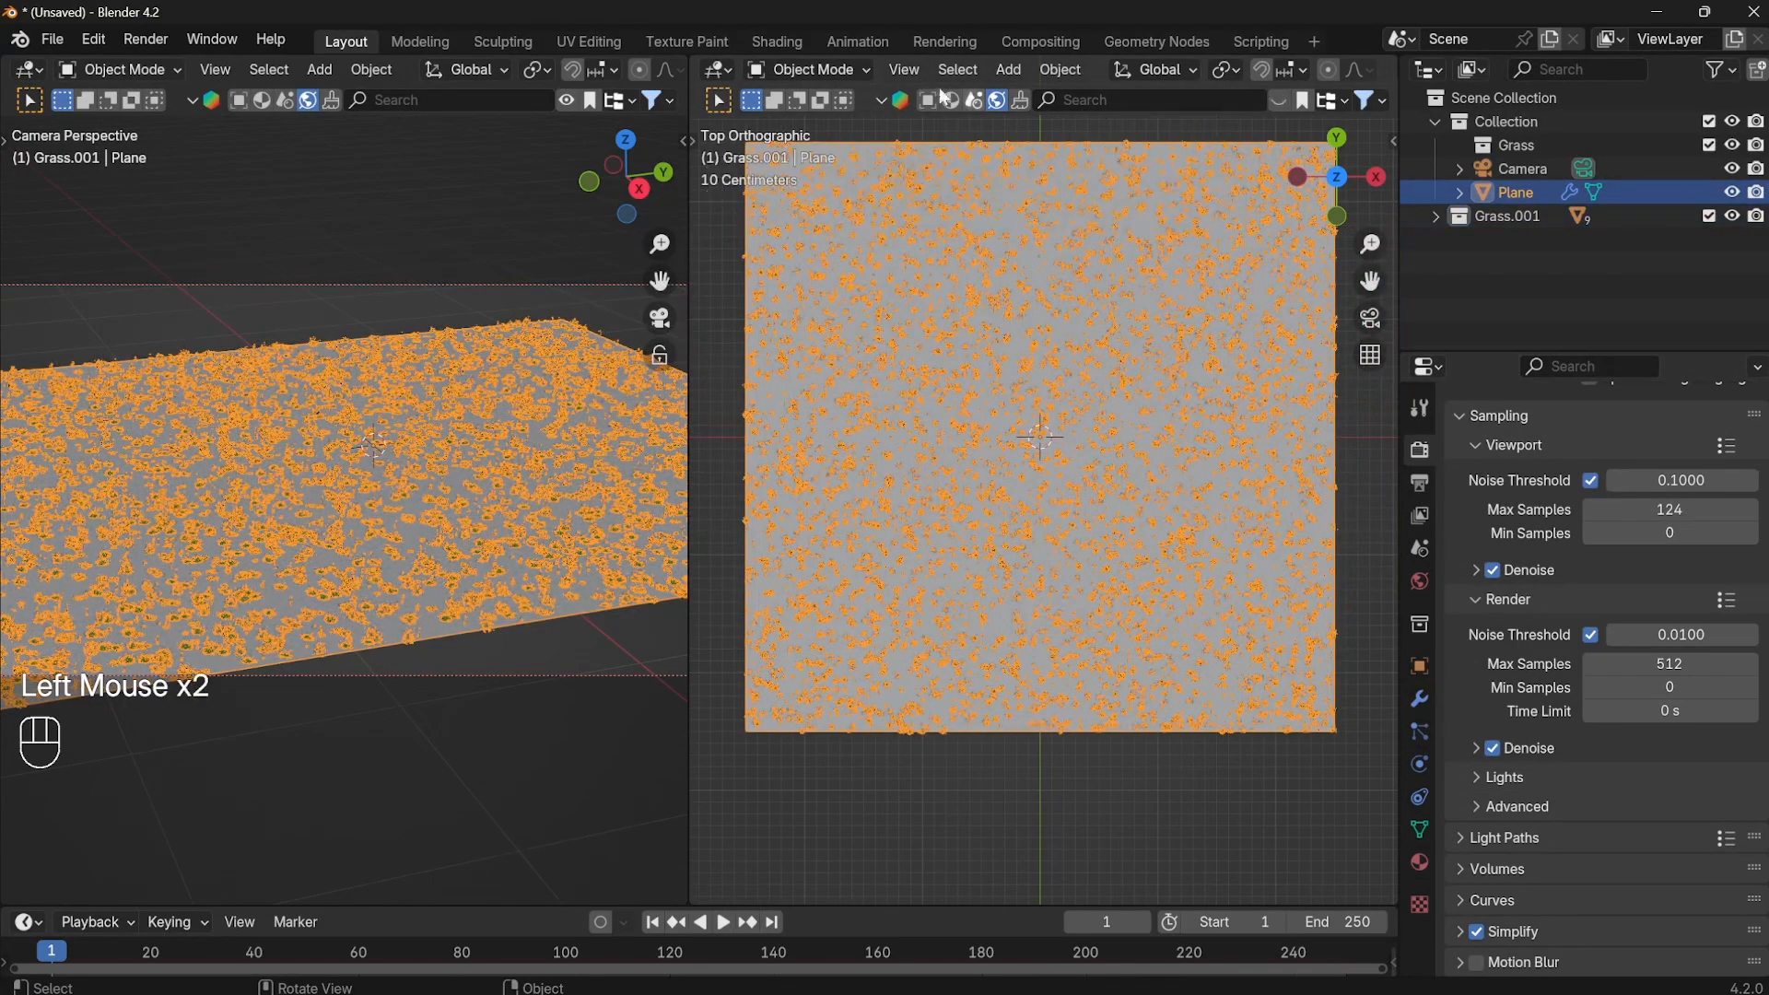
left_click(898, 102)
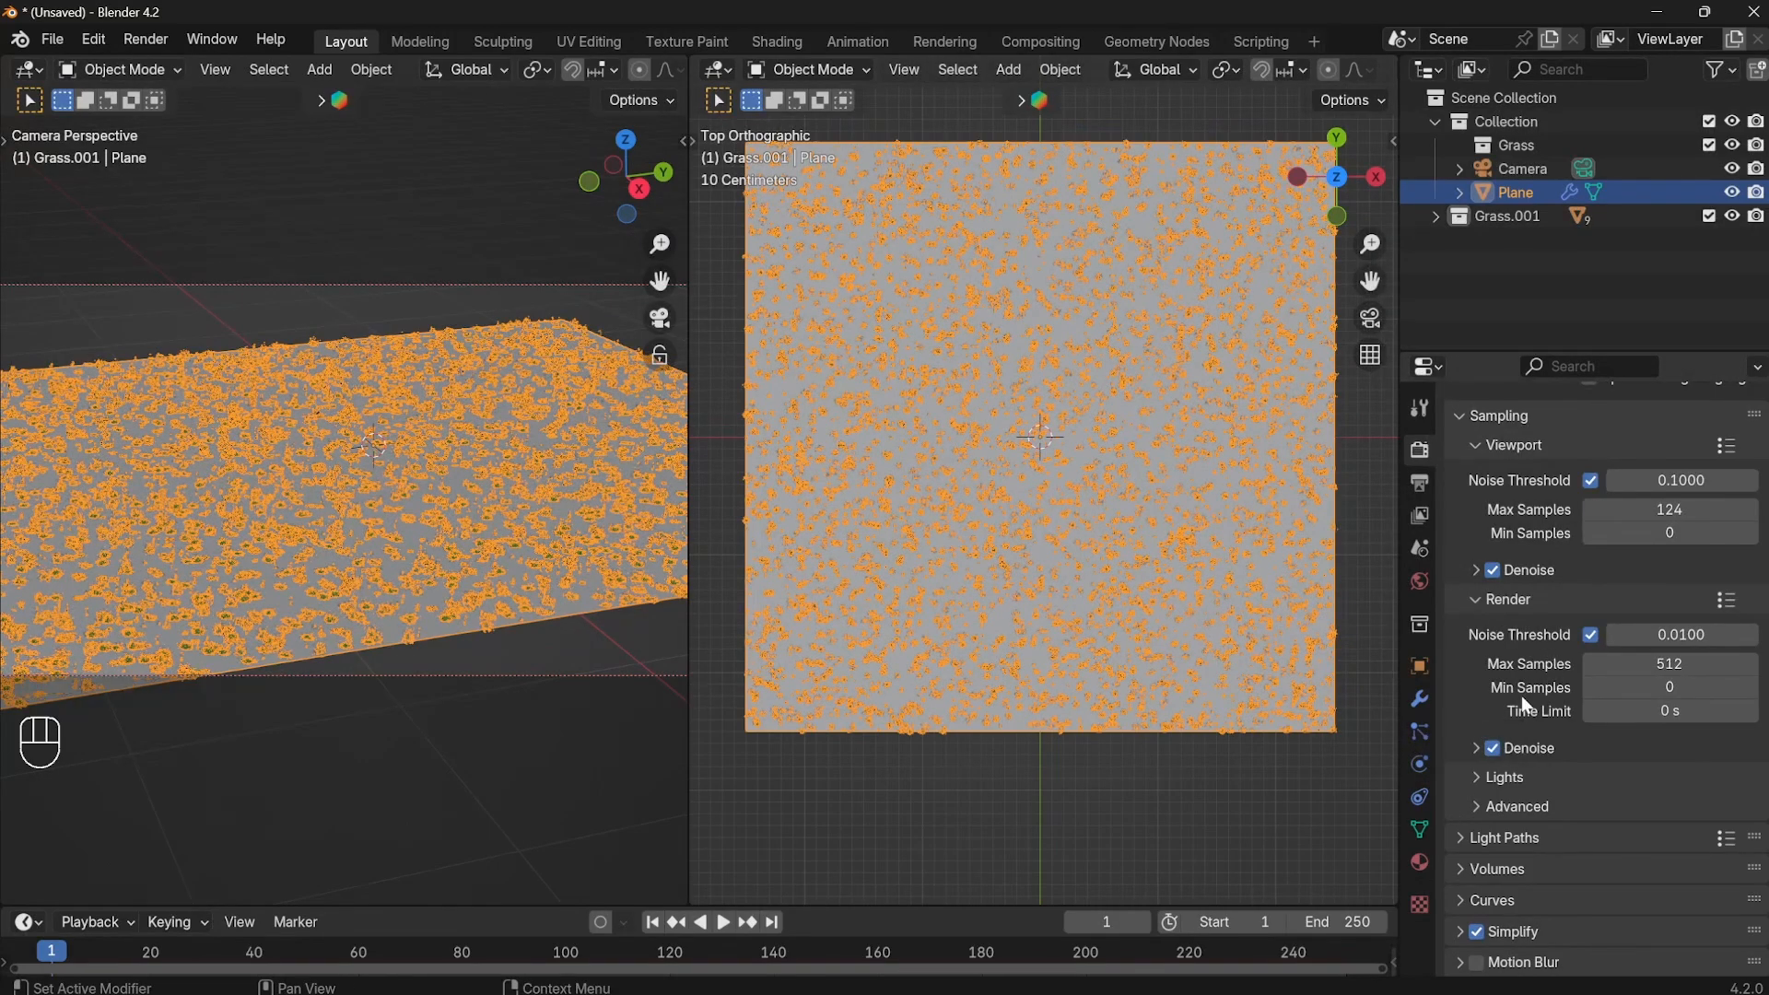
Set the Grass particle system's scale randomness to 1 and deselect the plane to check the scattered plants.
left_click(1419, 731)
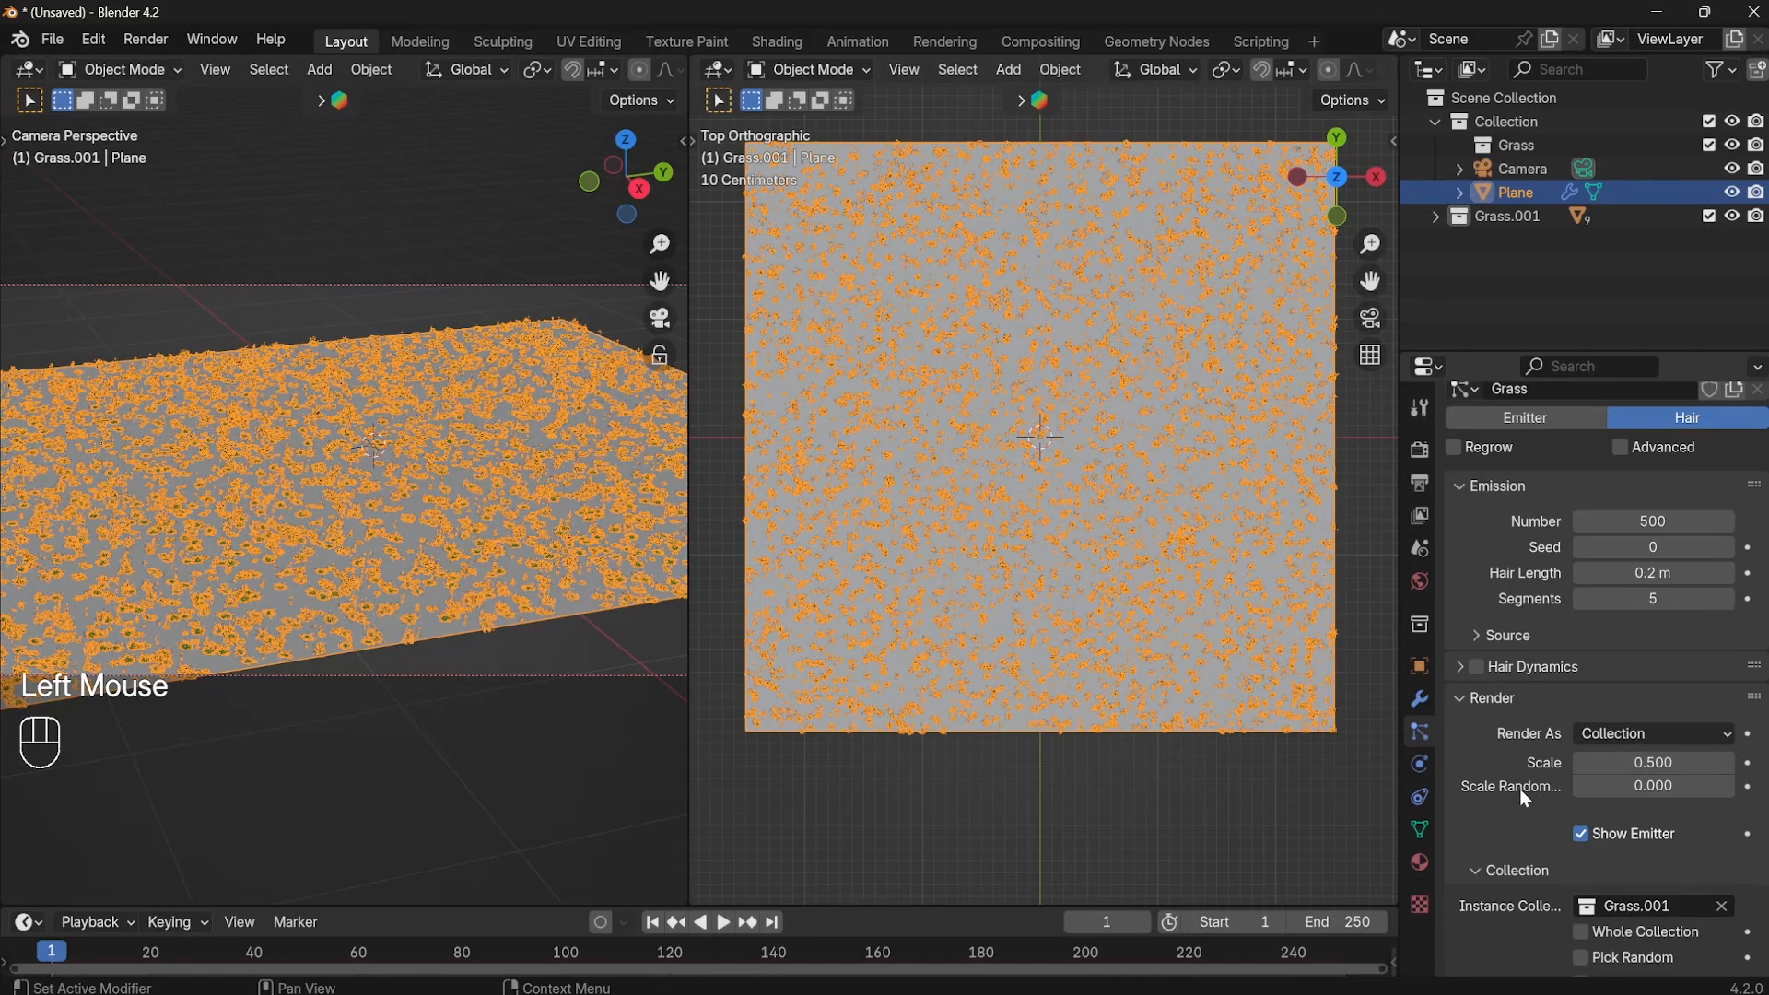
left_click(1622, 789)
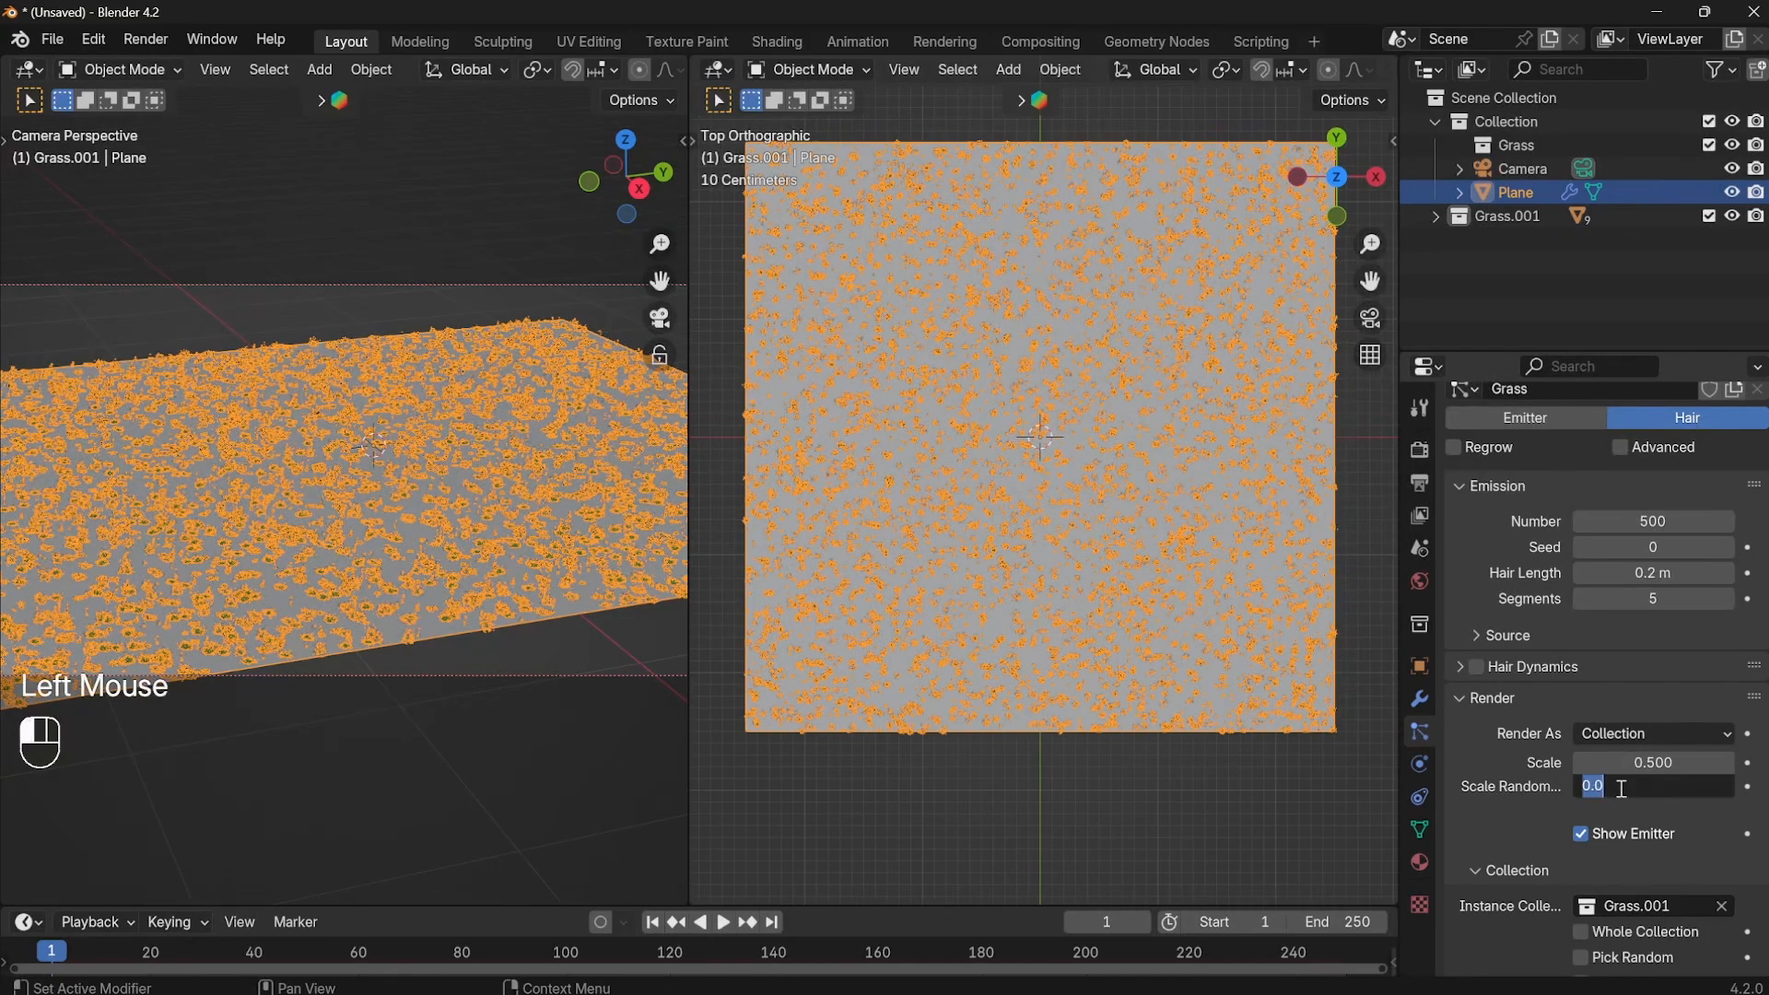
type("1")
key("Return")
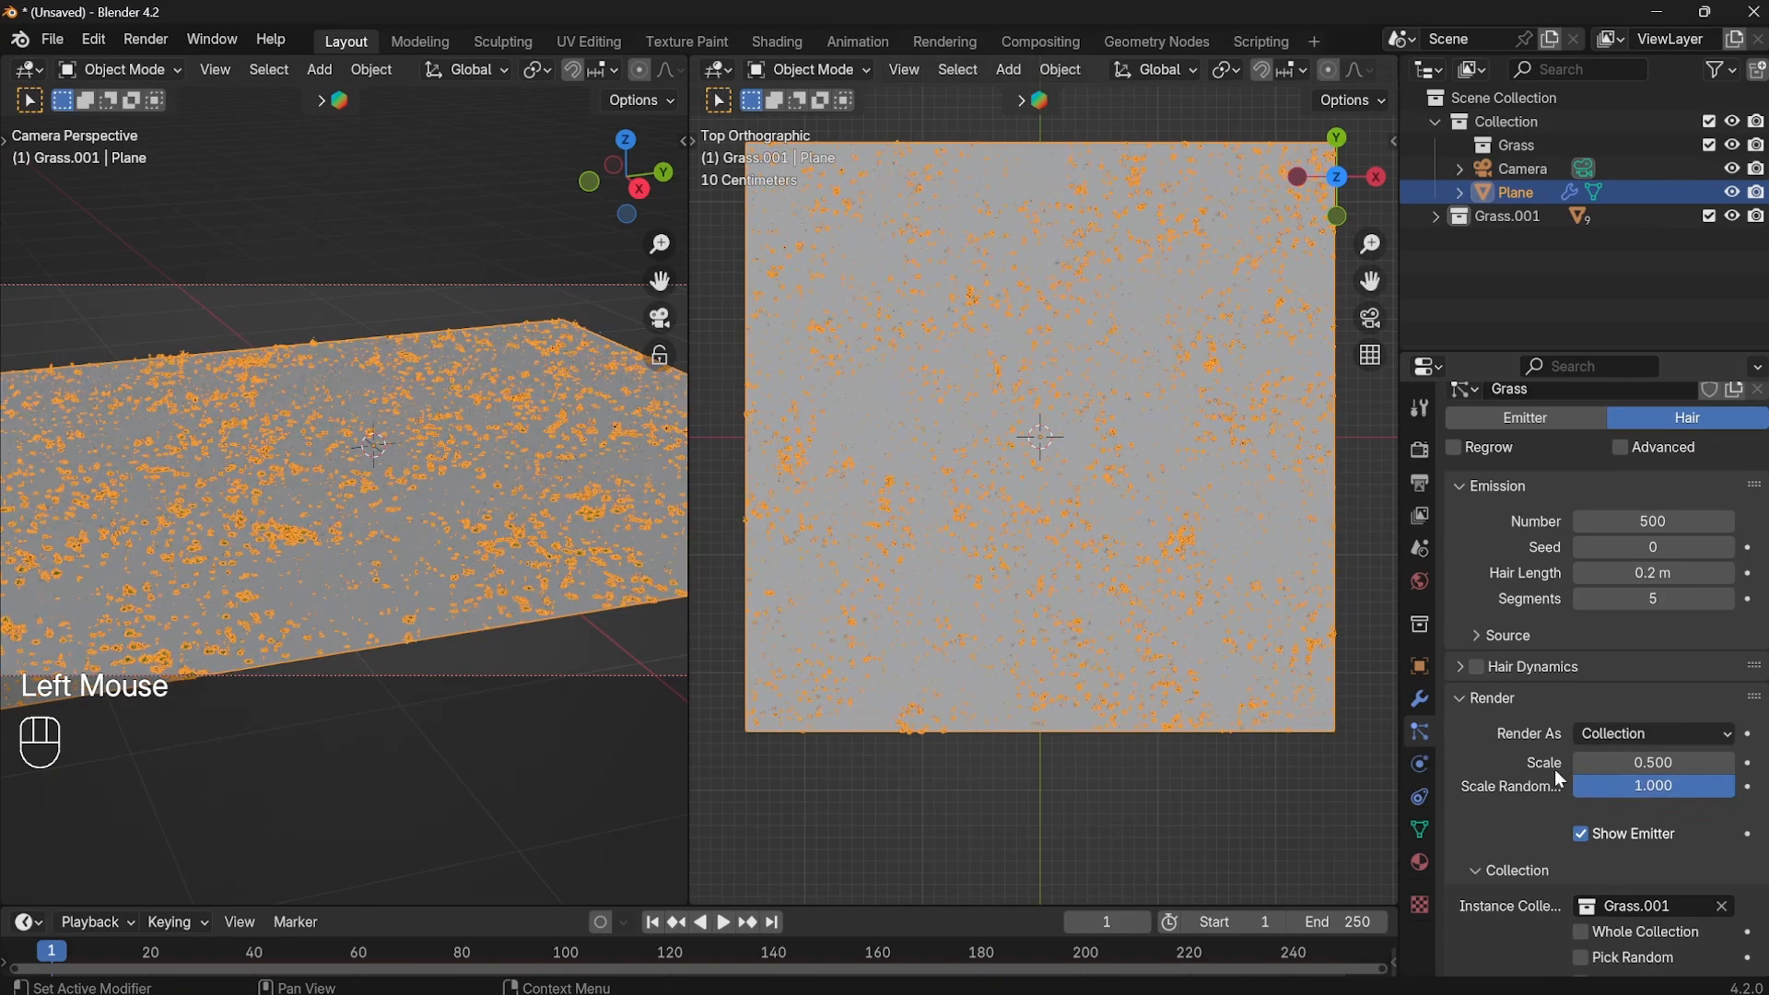
scroll(412, 542, "up", 3)
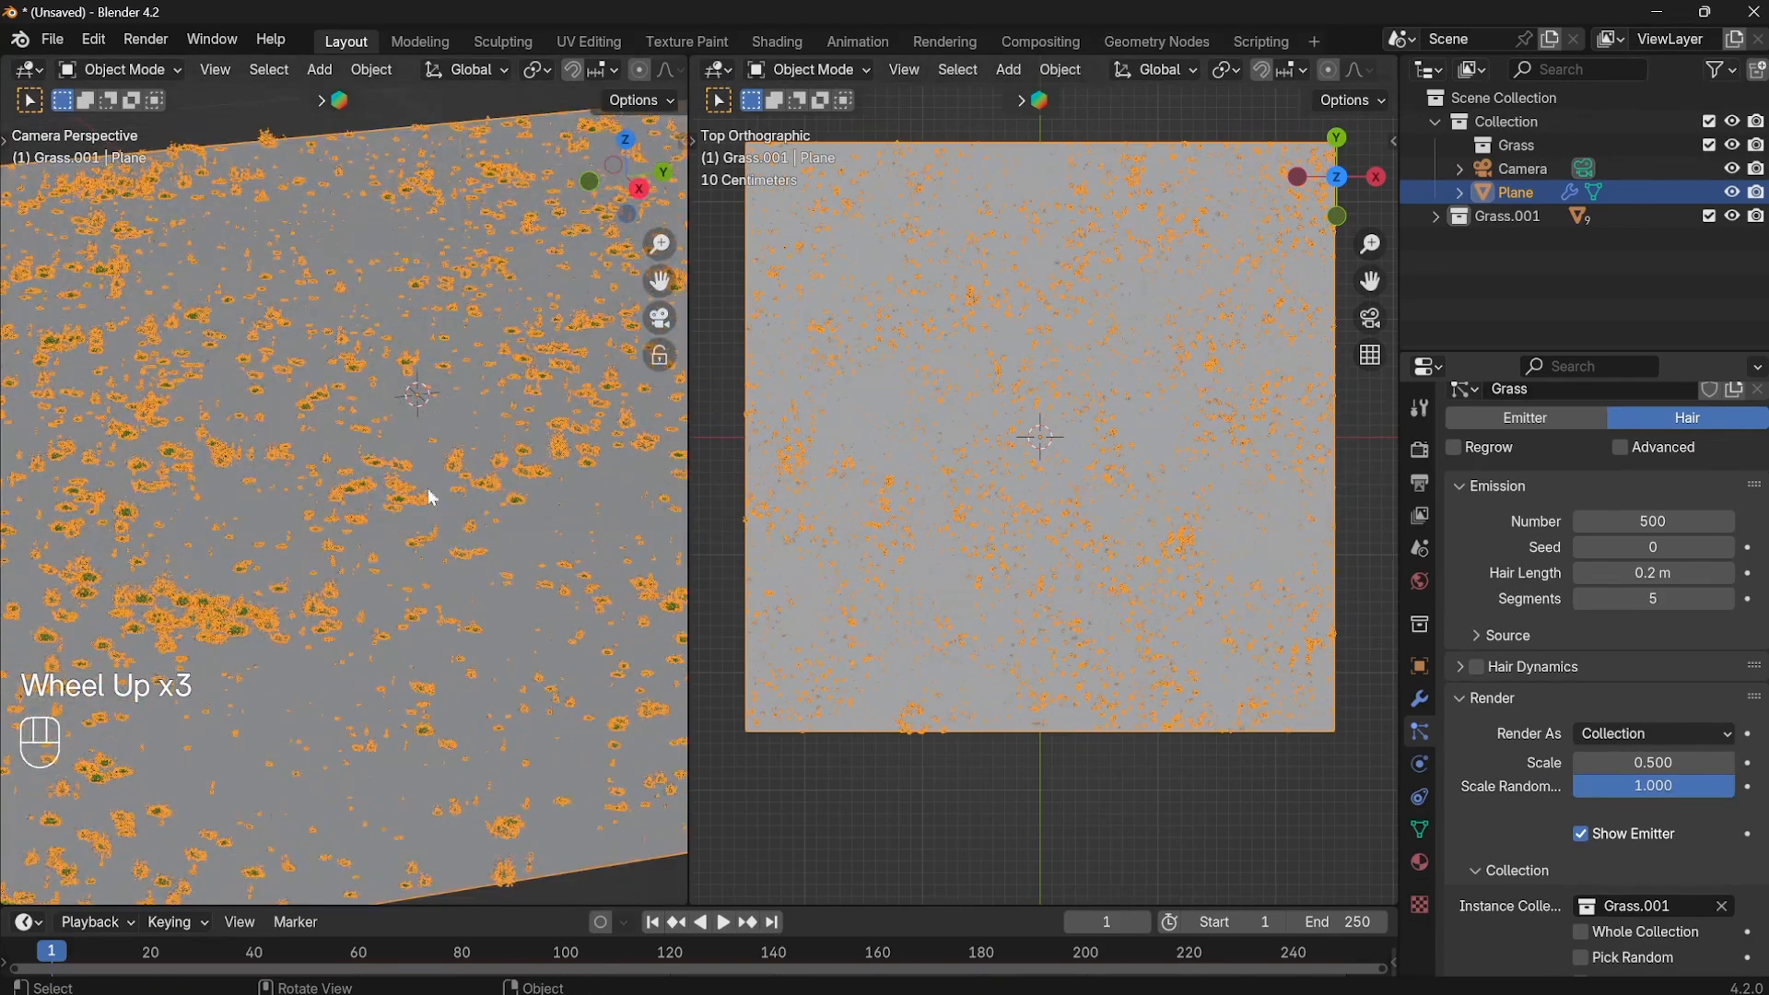
left_click(383, 110)
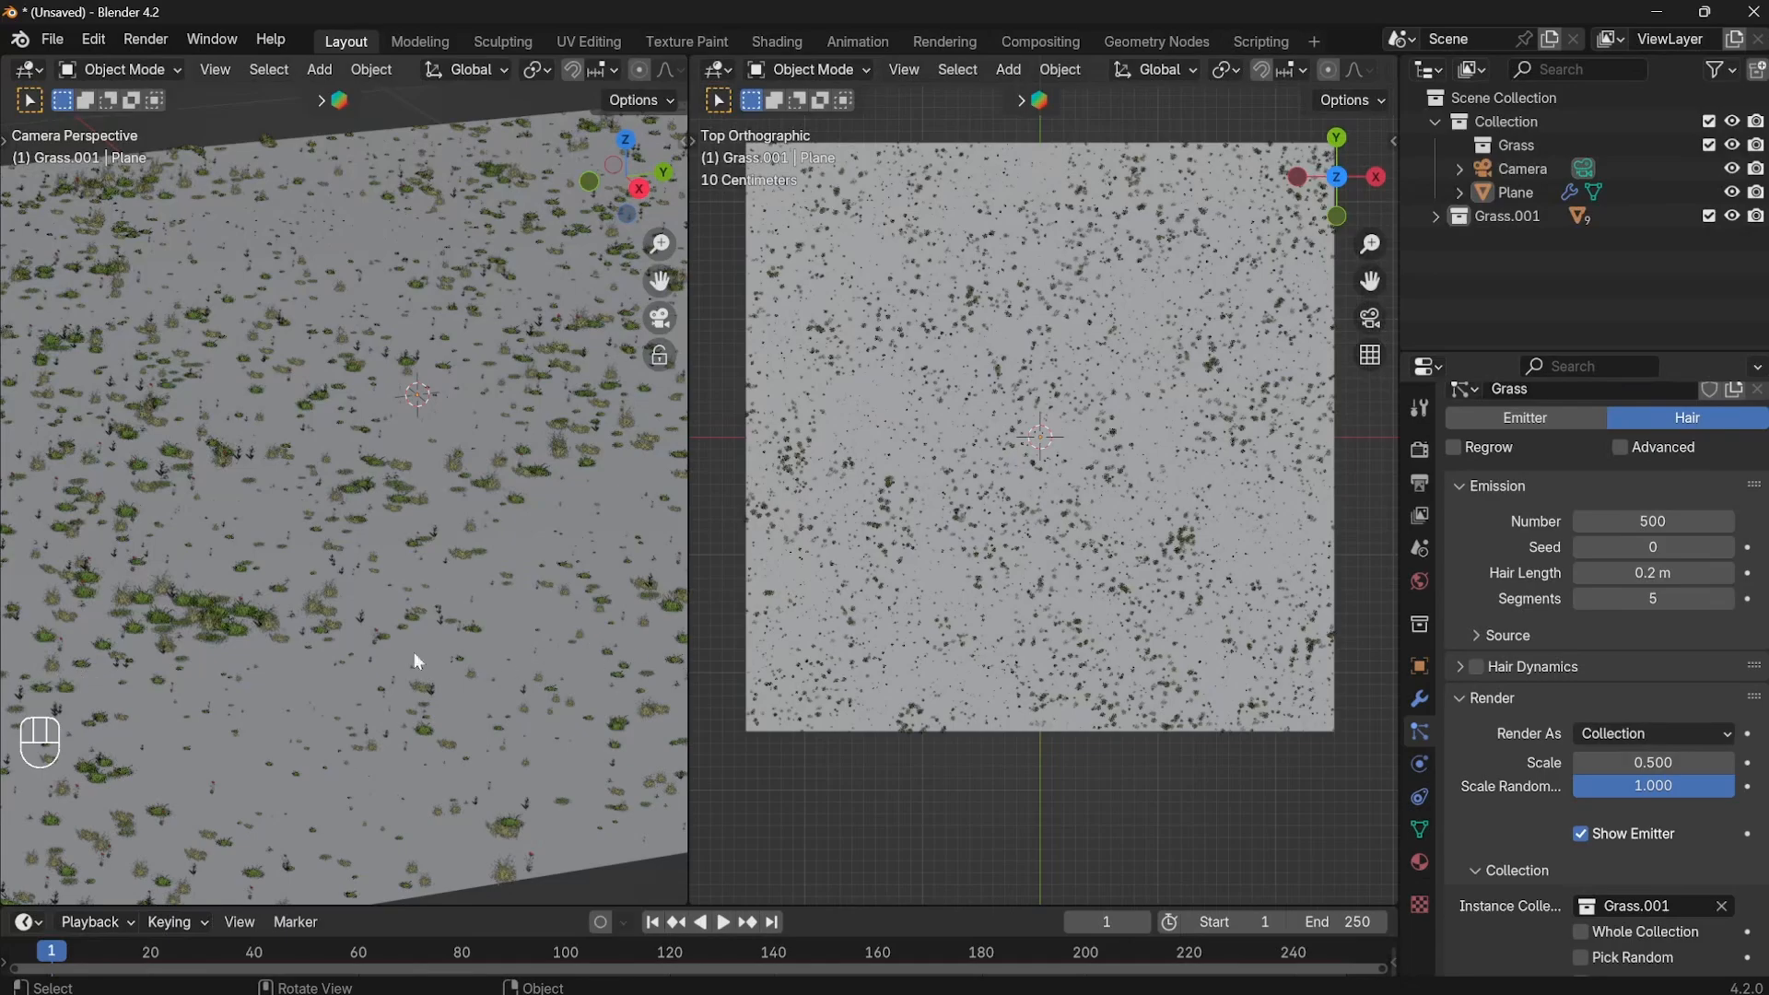
scroll(180, 626, "up", 5)
scroll(348, 485, "down", 5)
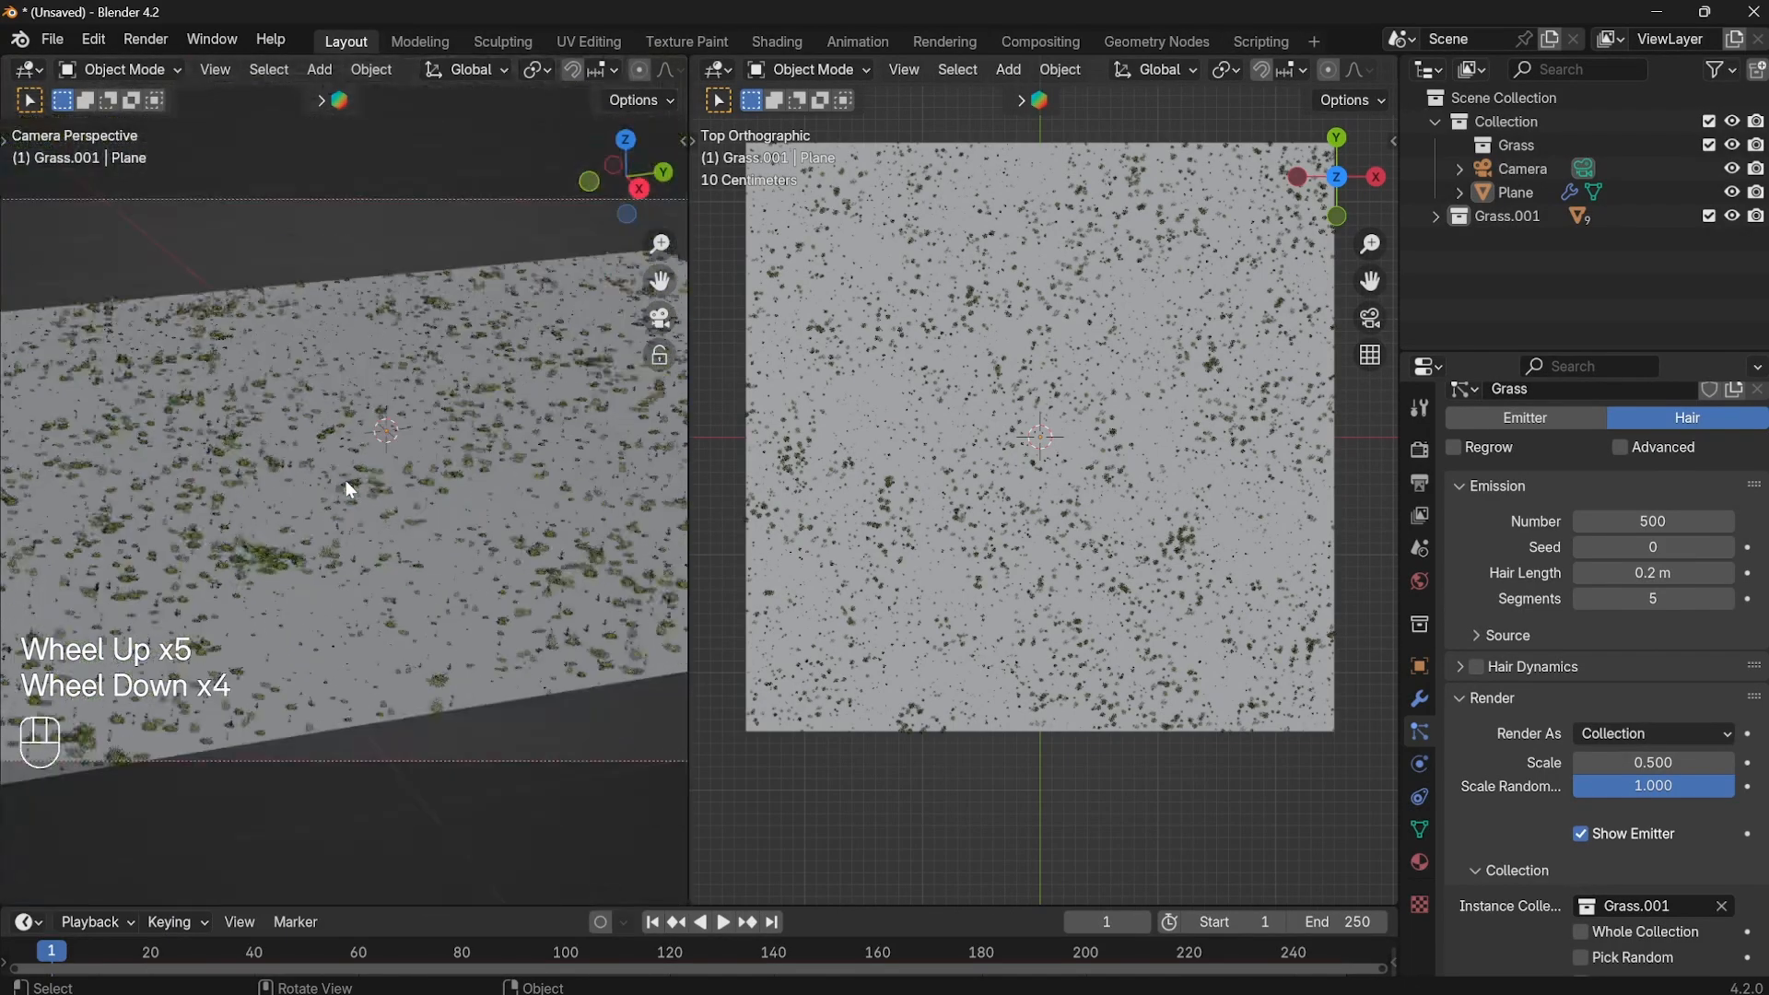
scroll(338, 519, "up", 2)
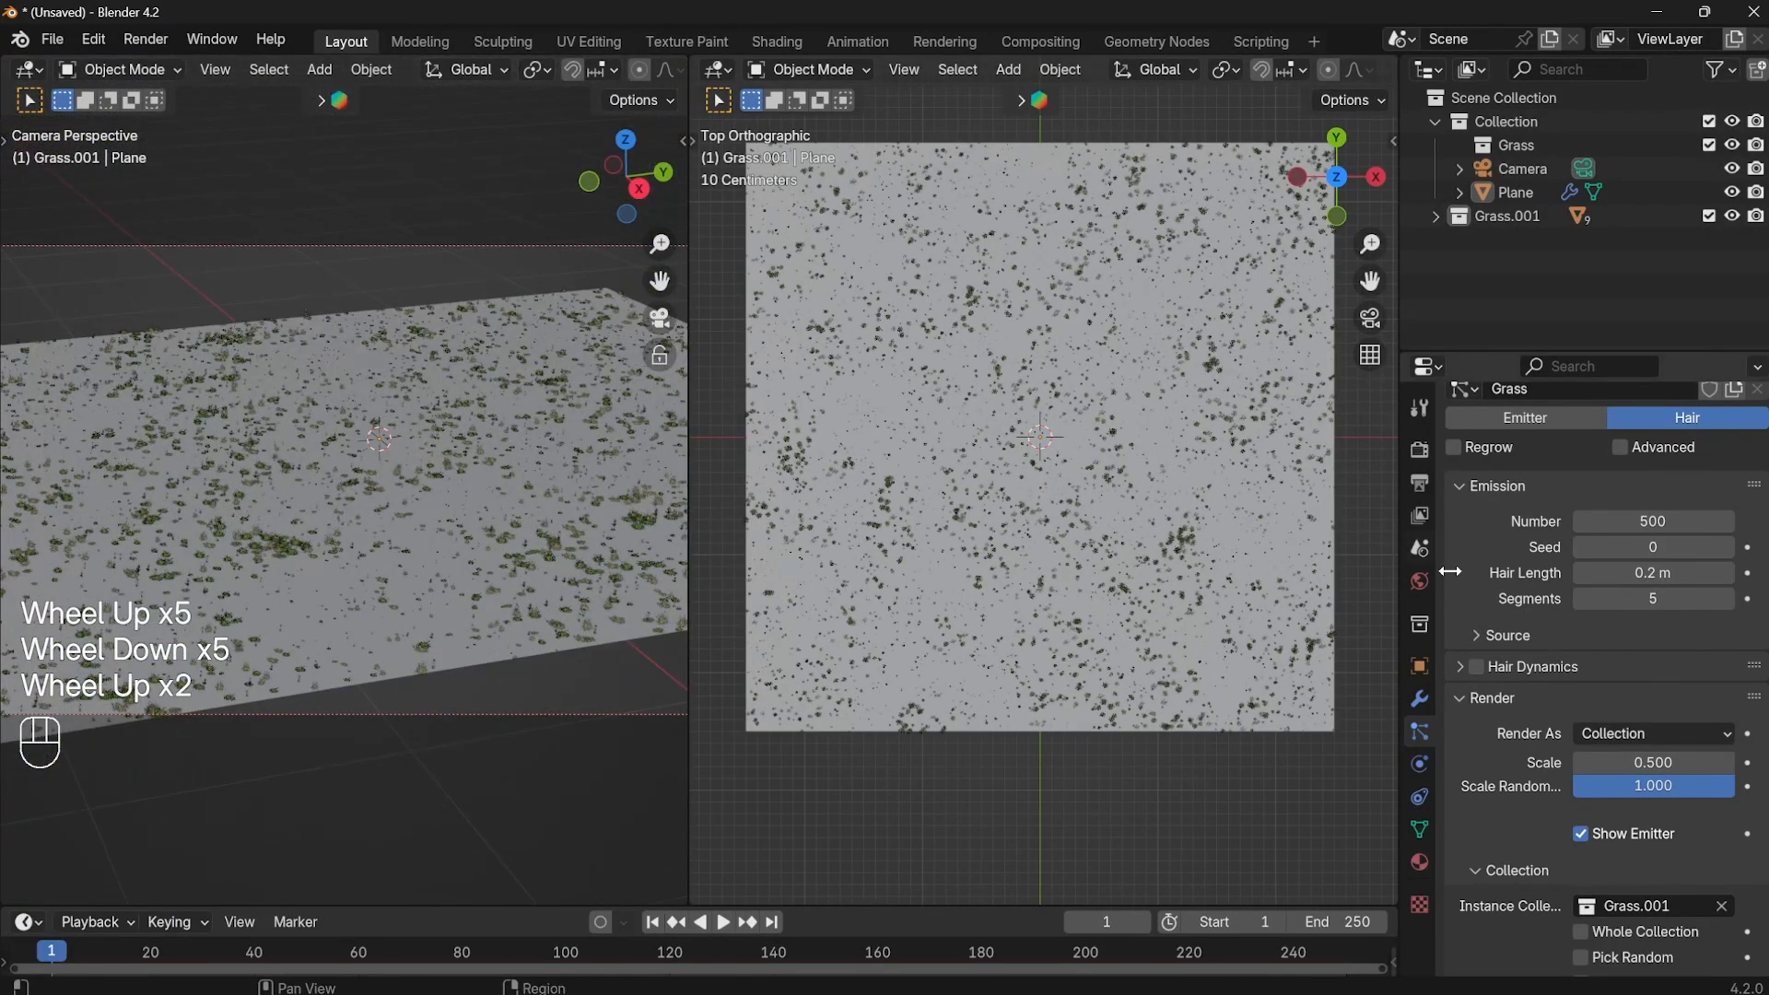
Set the Grass particle system's render scale to 0.7 and its hair length to 0.3 m.
left_click(1637, 762)
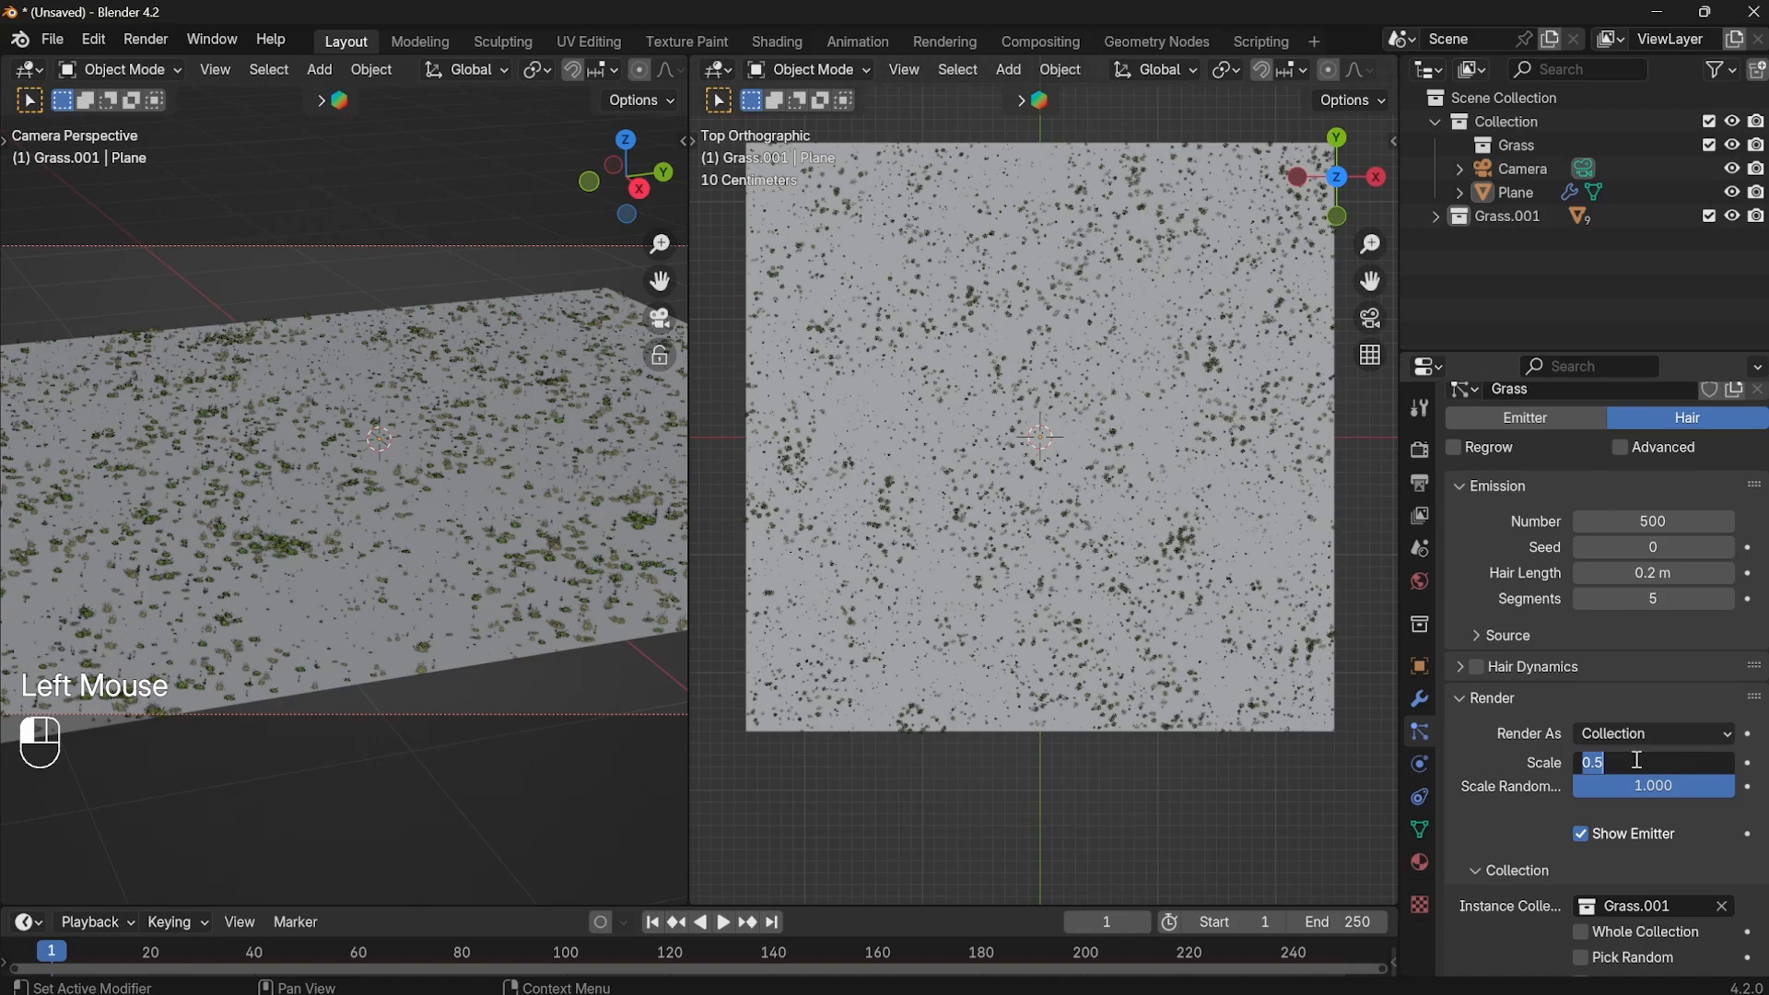
type("0.7")
key("KP_Enter")
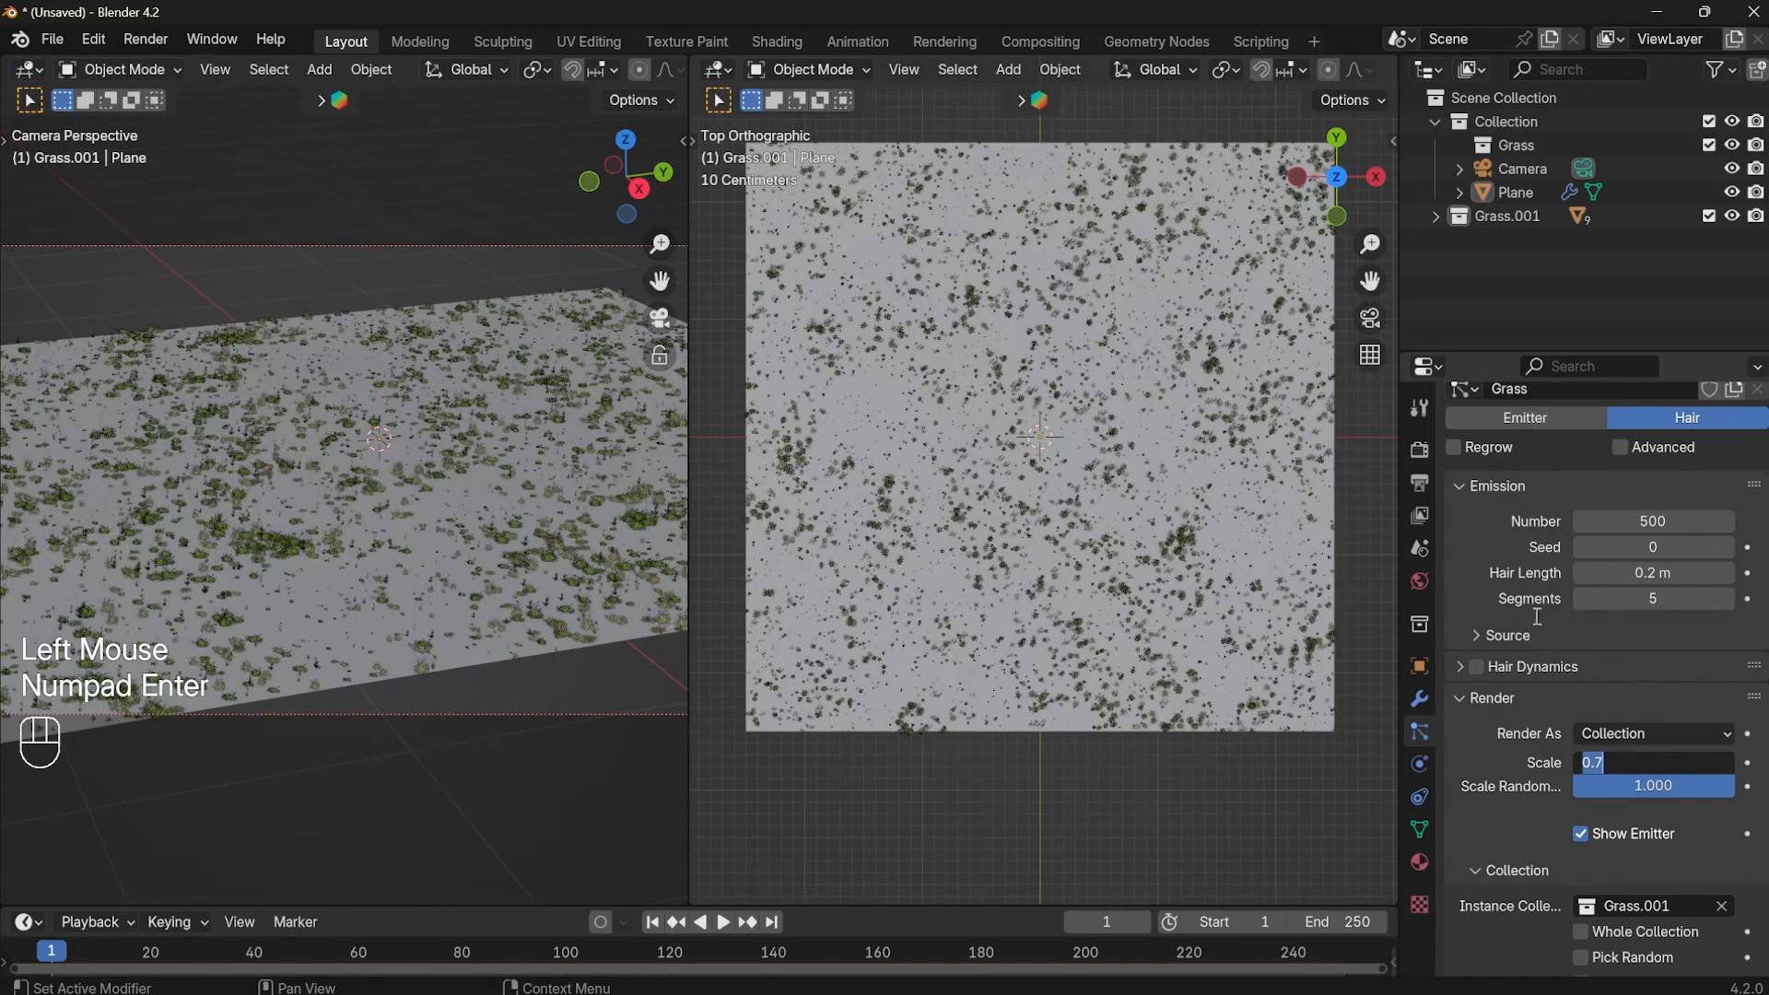
left_click(1656, 571)
type("0.3")
key("Return")
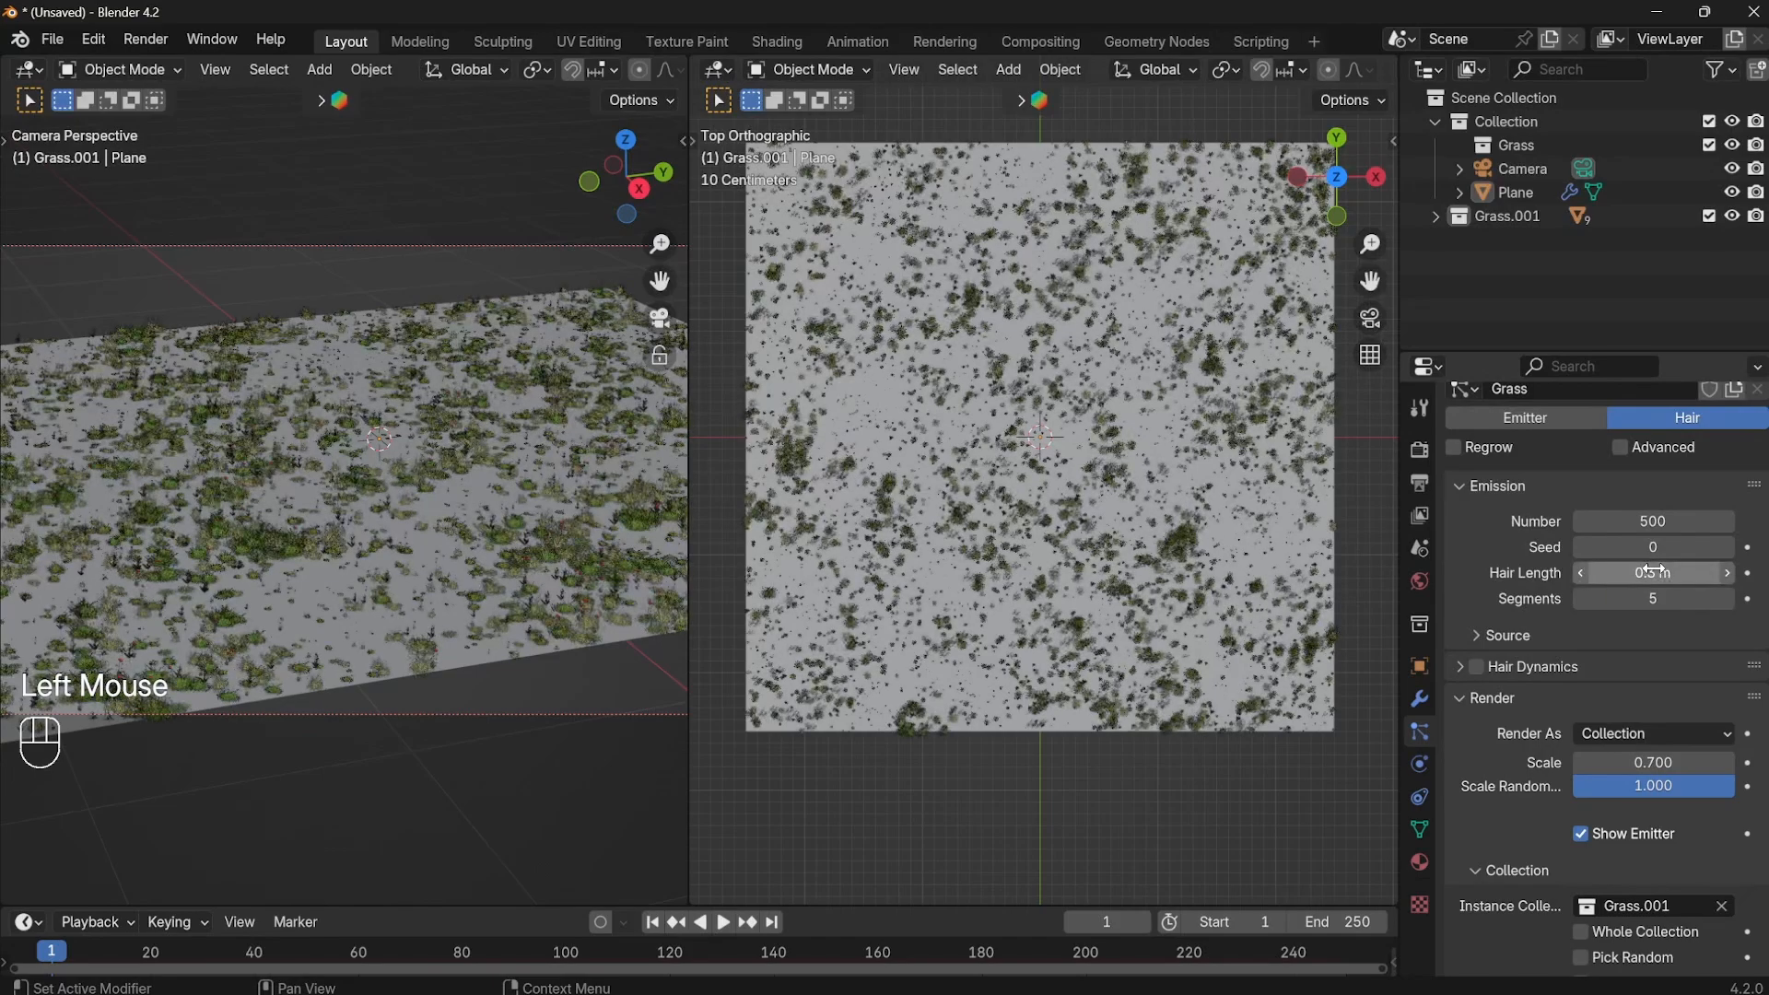
Set the hair length to 0.4 m and inspect the plants up close with the plane deselected.
left_click(1649, 573)
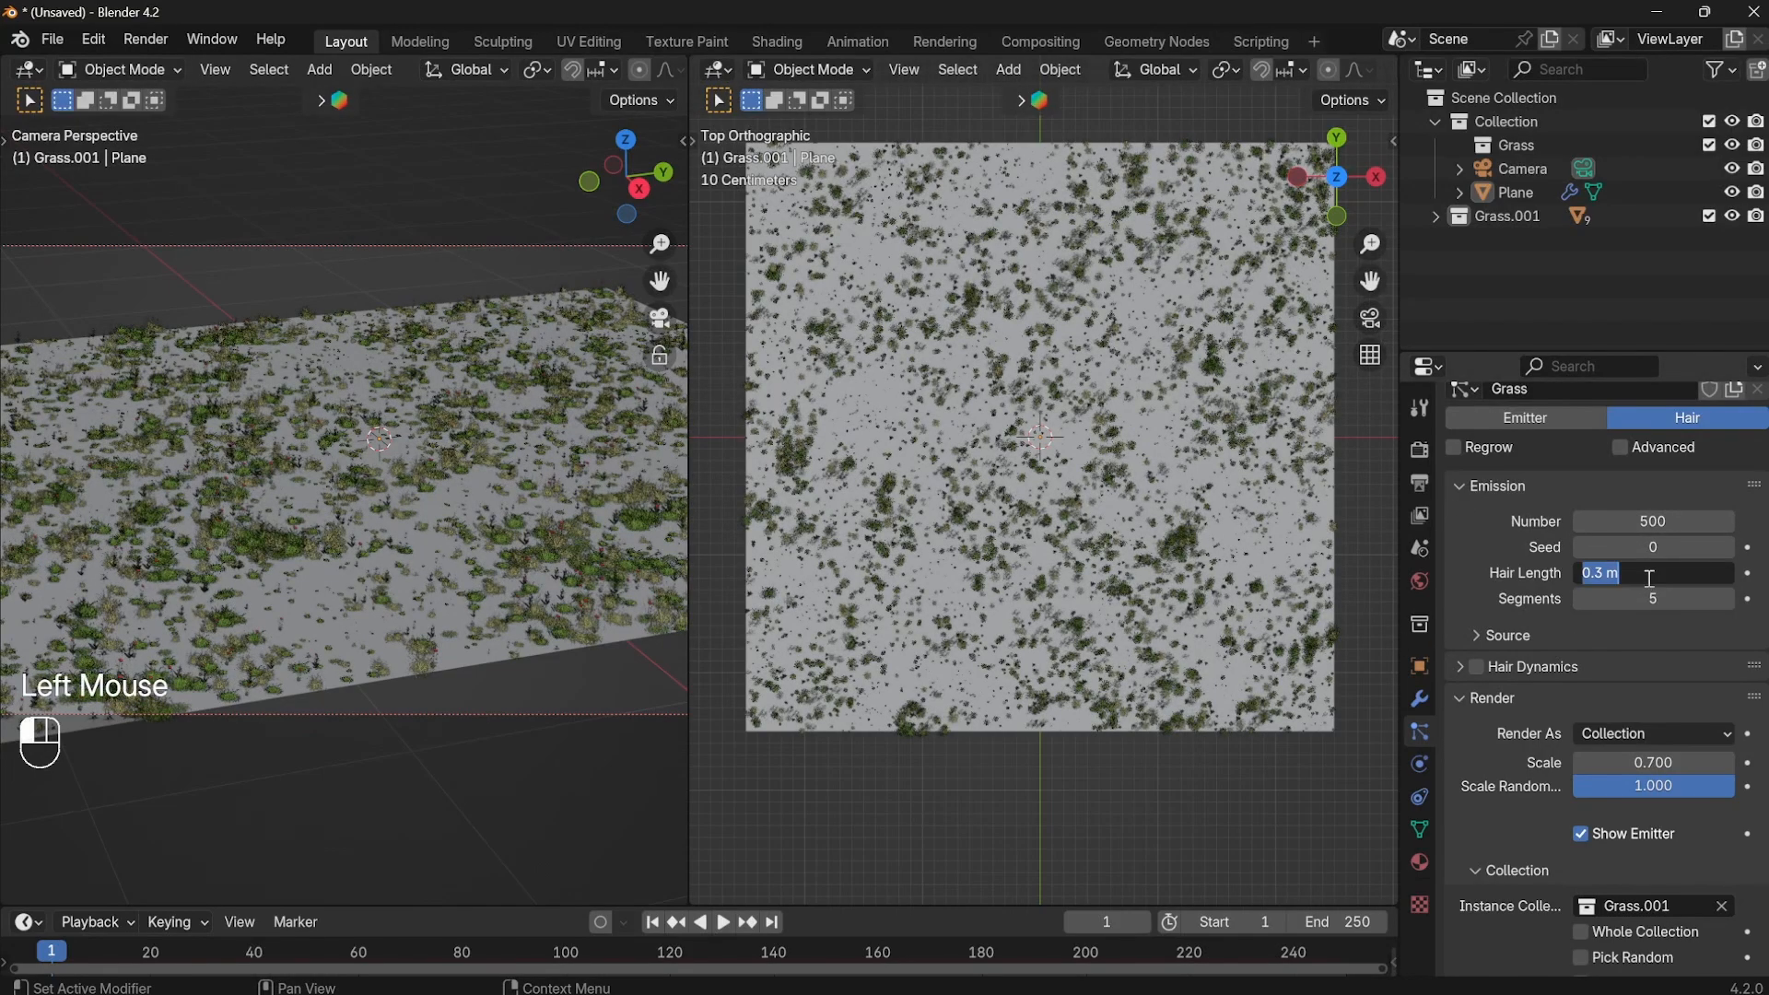
type("0.4")
key("Return")
scroll(291, 402, "up", 4)
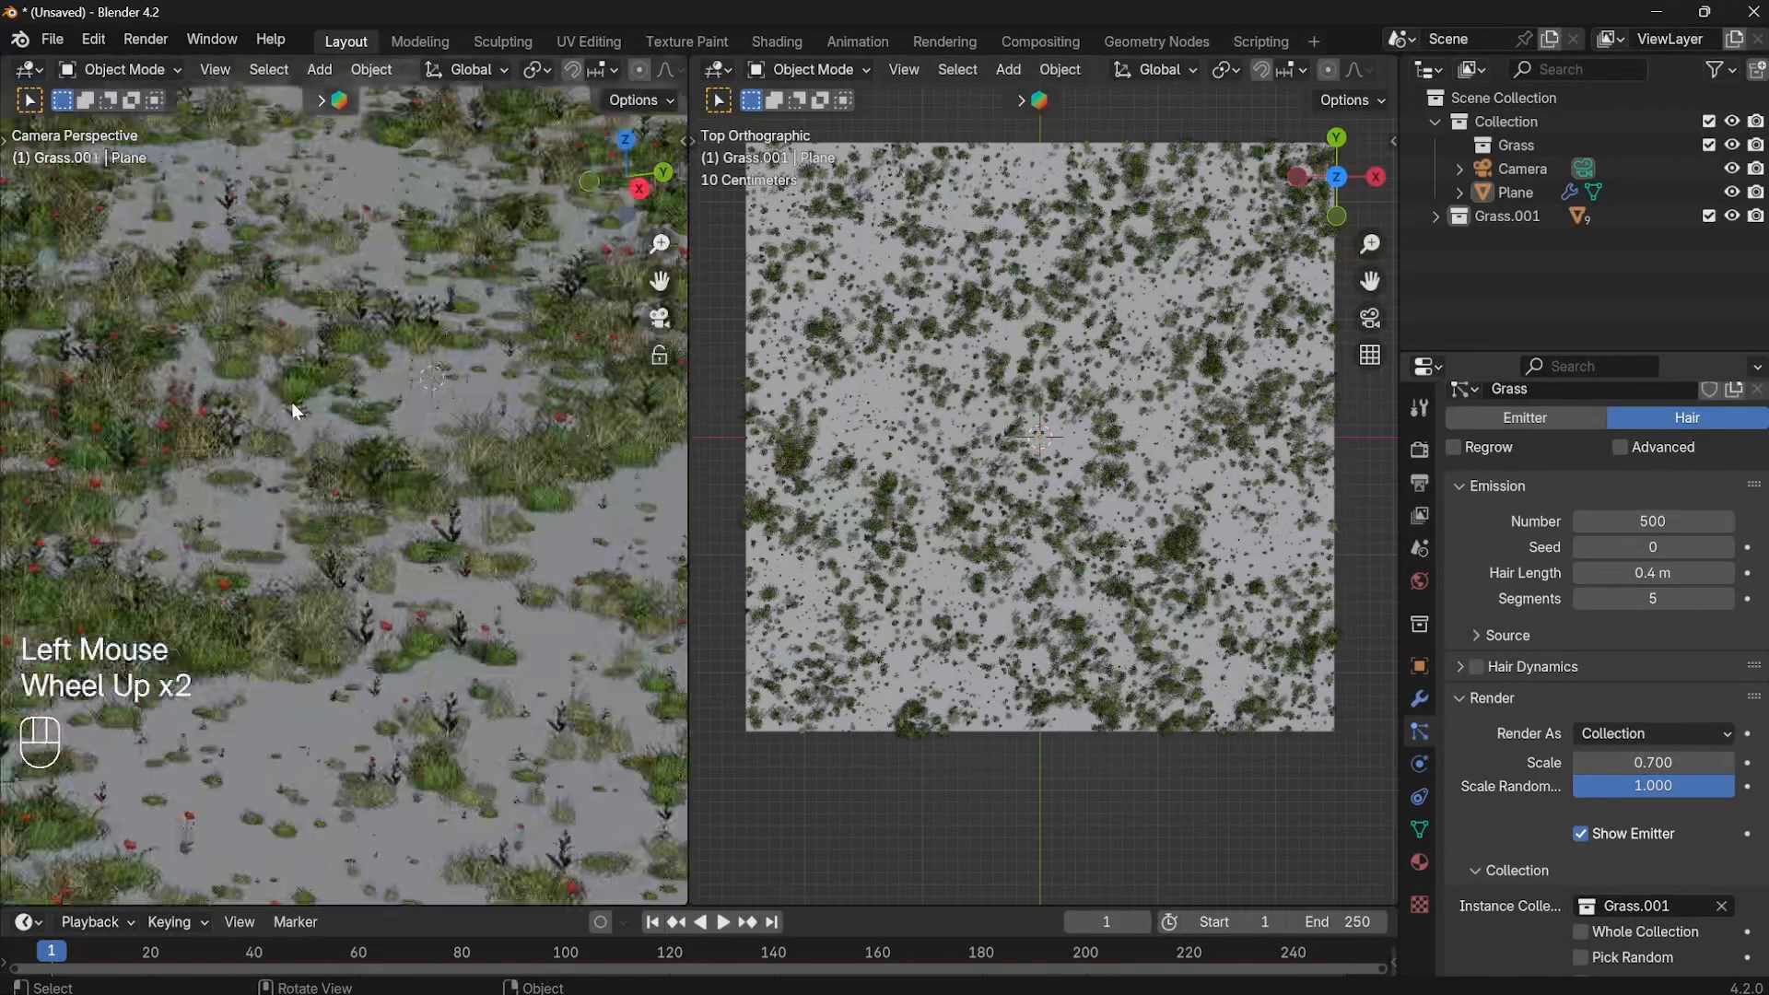
scroll(312, 433, "down", 1)
scroll(311, 429, "down", 3)
left_click(345, 302)
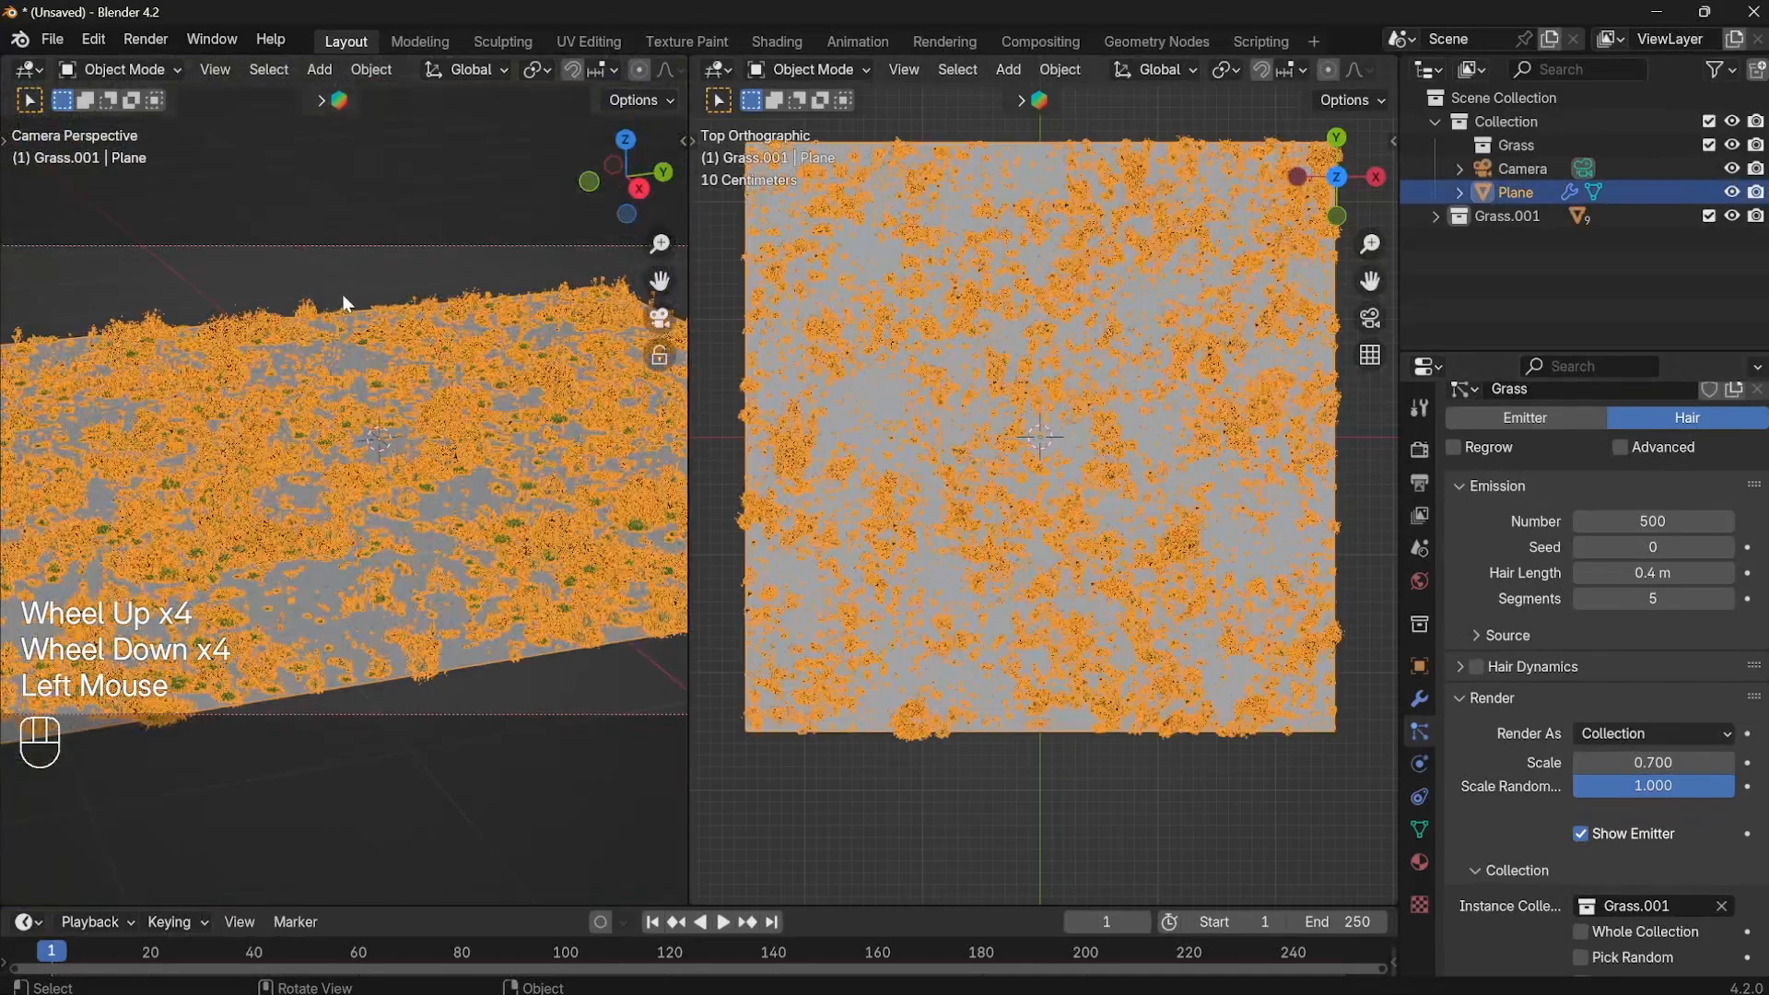
left_click(372, 298)
scroll(377, 421, "up", 4)
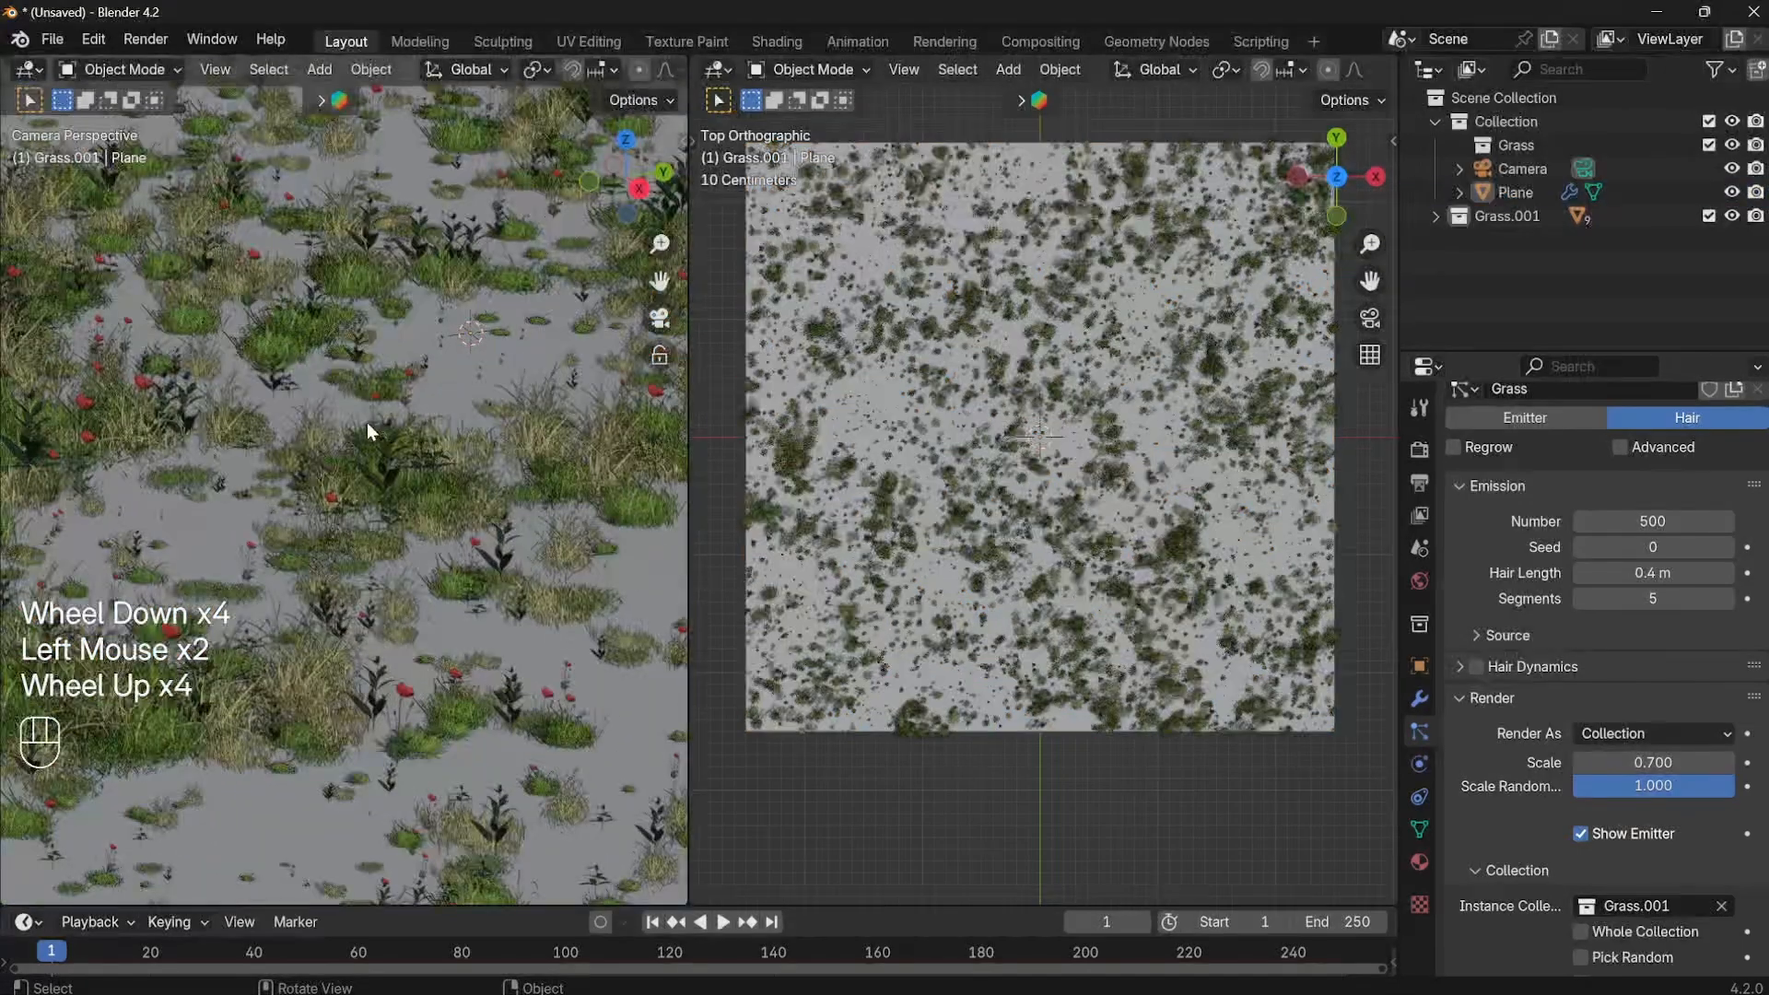
Set the number of emitted hair particles to 700 and check the density in the camera view.
left_click(1654, 522)
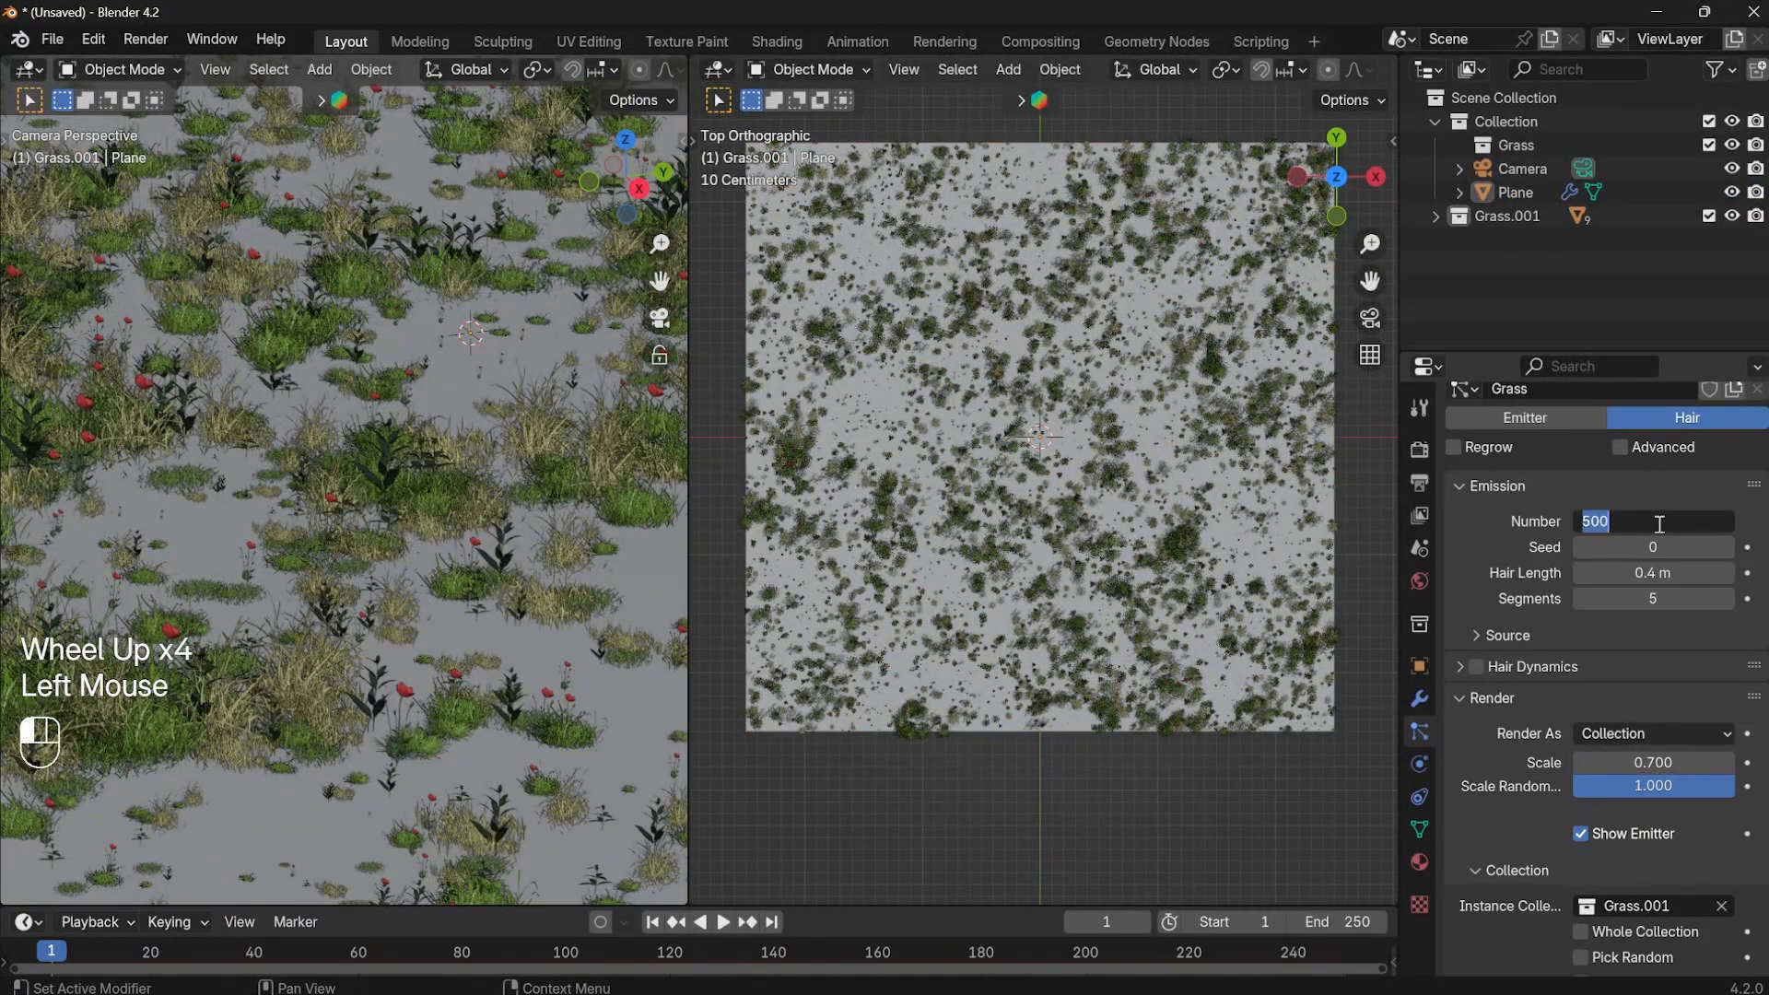
type("700")
key("Return")
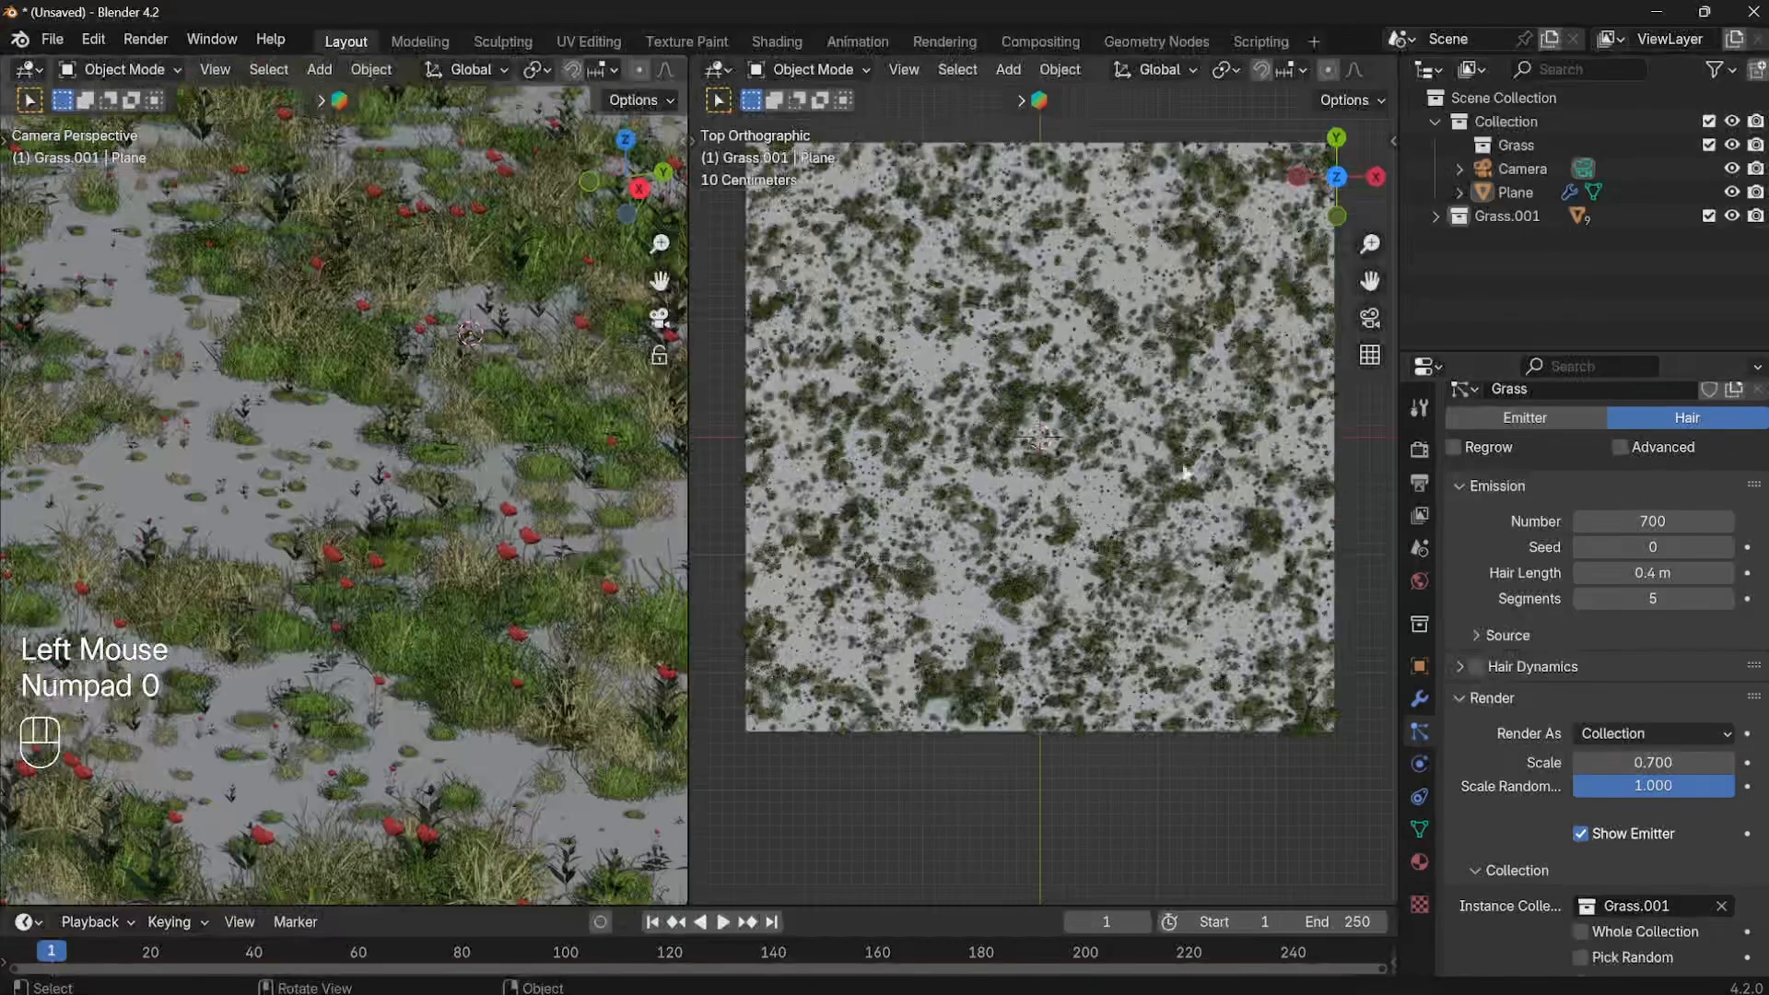
scroll(449, 385, "down", 2)
scroll(417, 367, "down", 2)
scroll(420, 461, "up", 2)
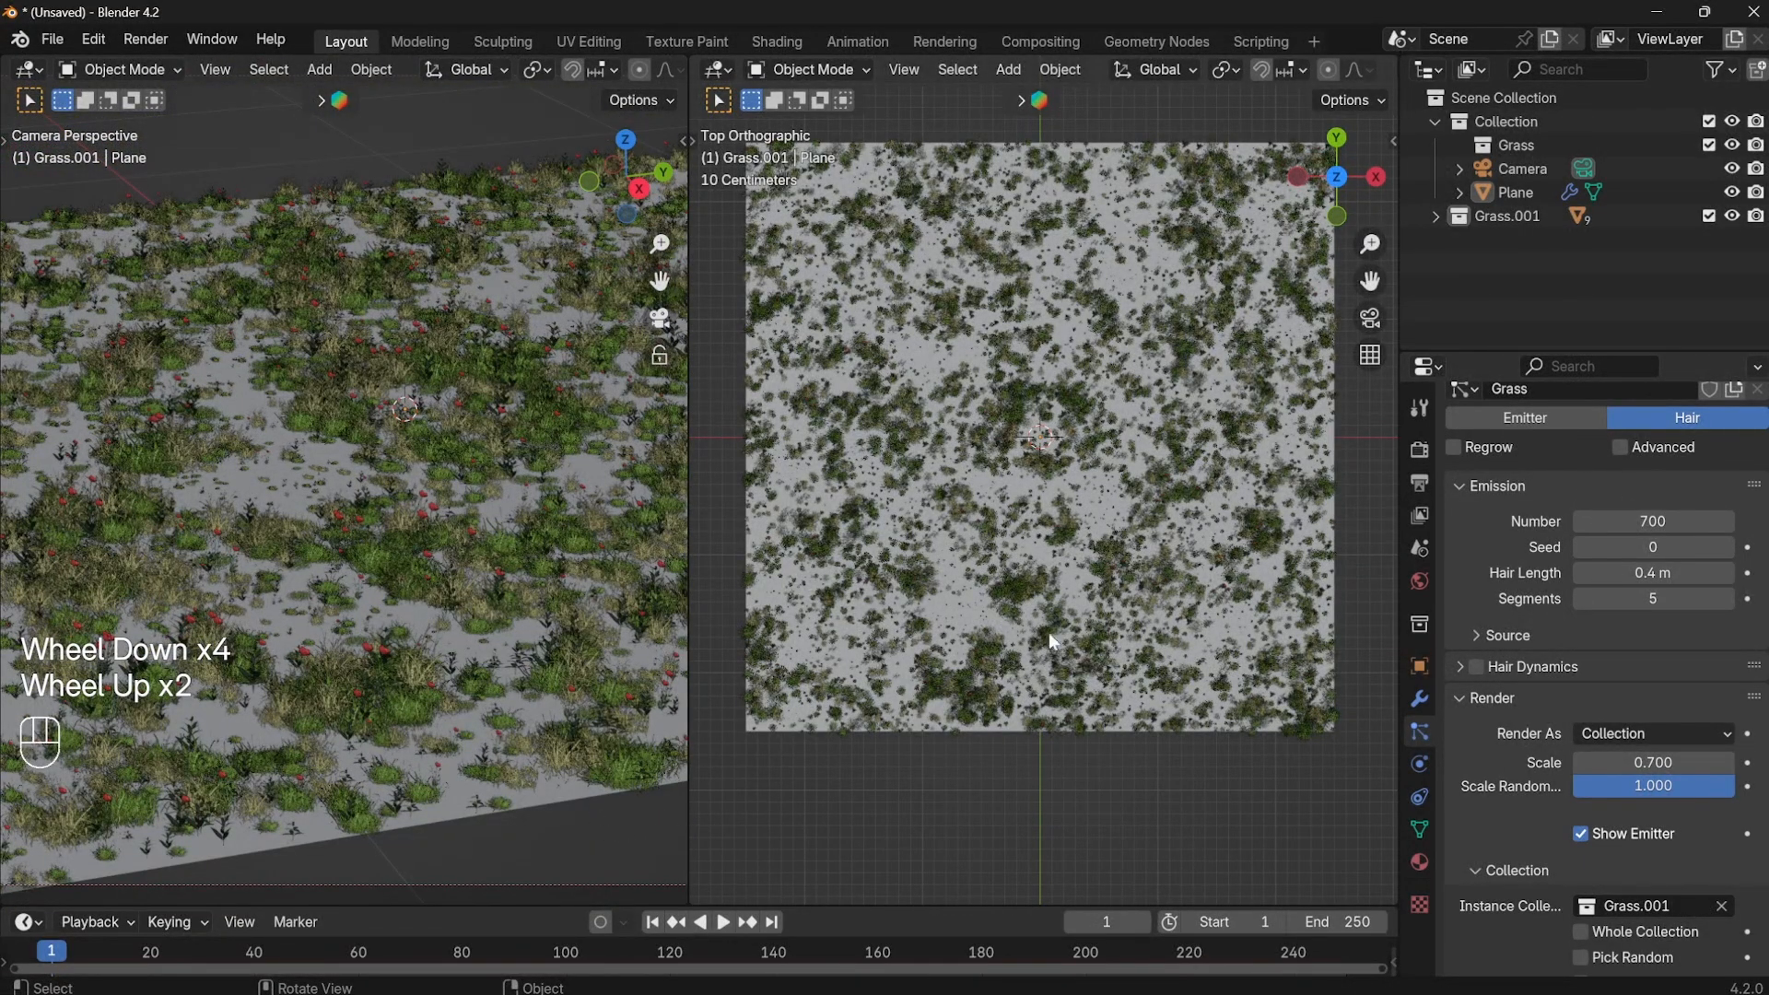
Enable Pick Random for the Grass.001 instance collection in the particle render settings.
scroll(1640, 829, "down", 2)
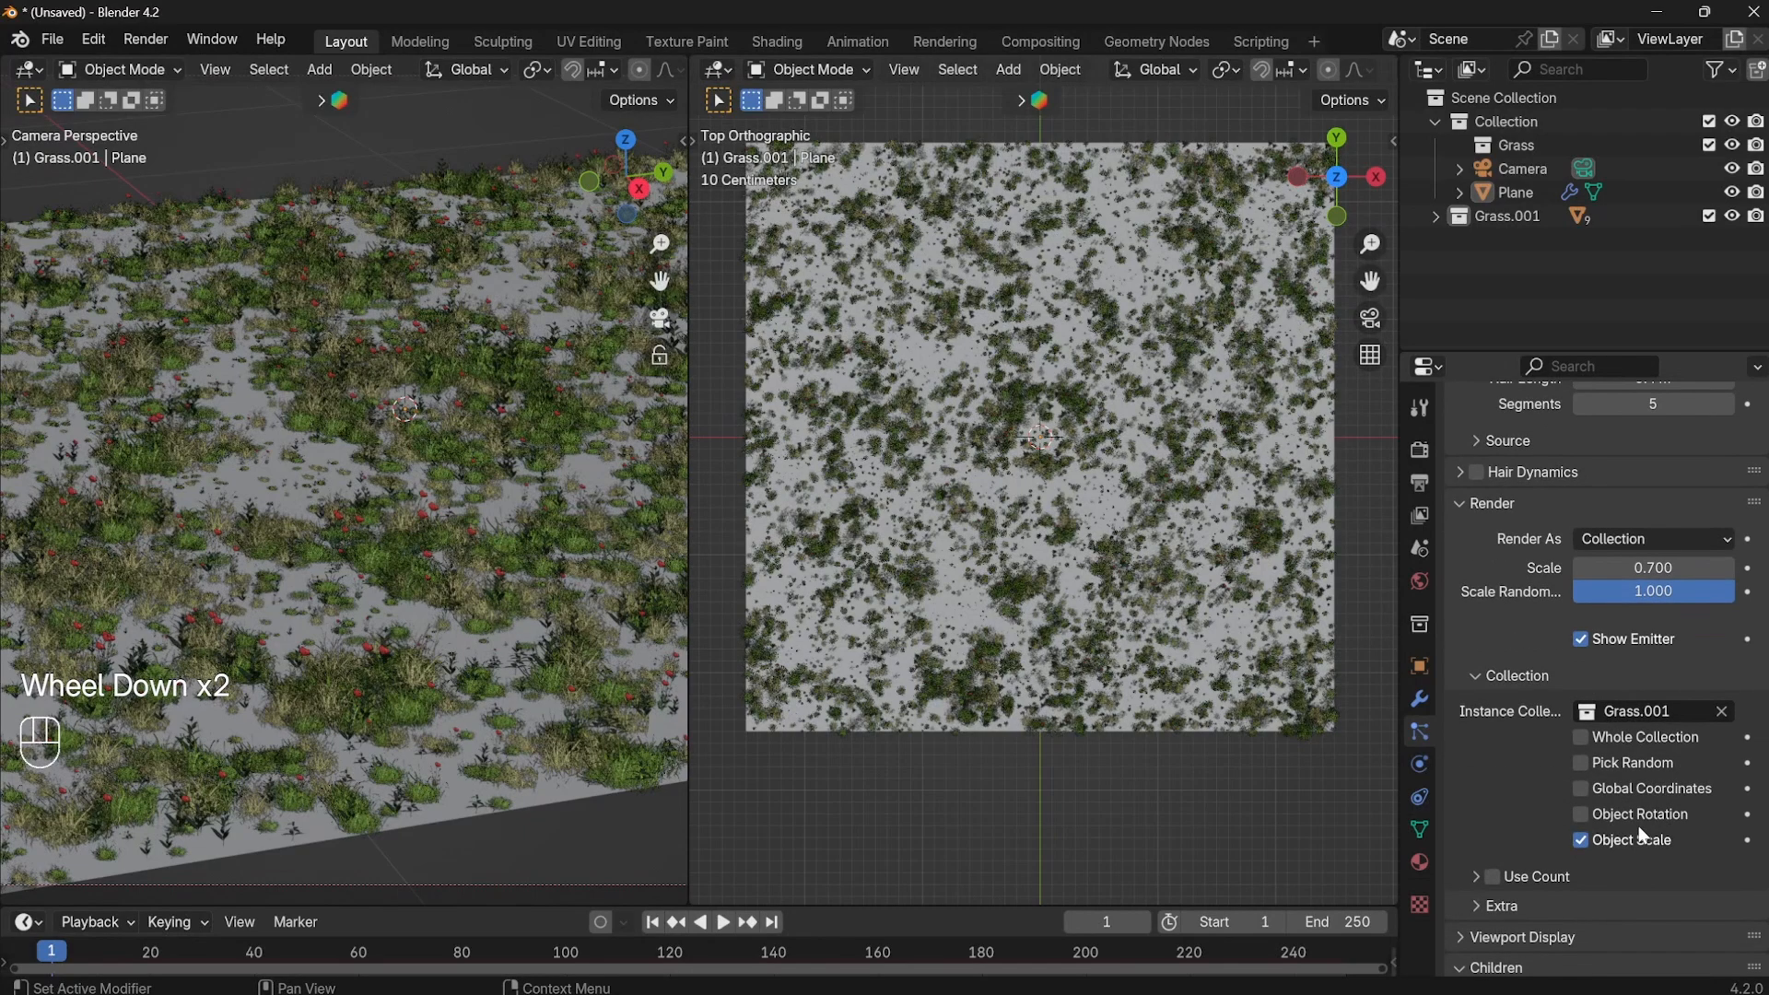
scroll(1638, 815, "down", 2)
left_click(1587, 616)
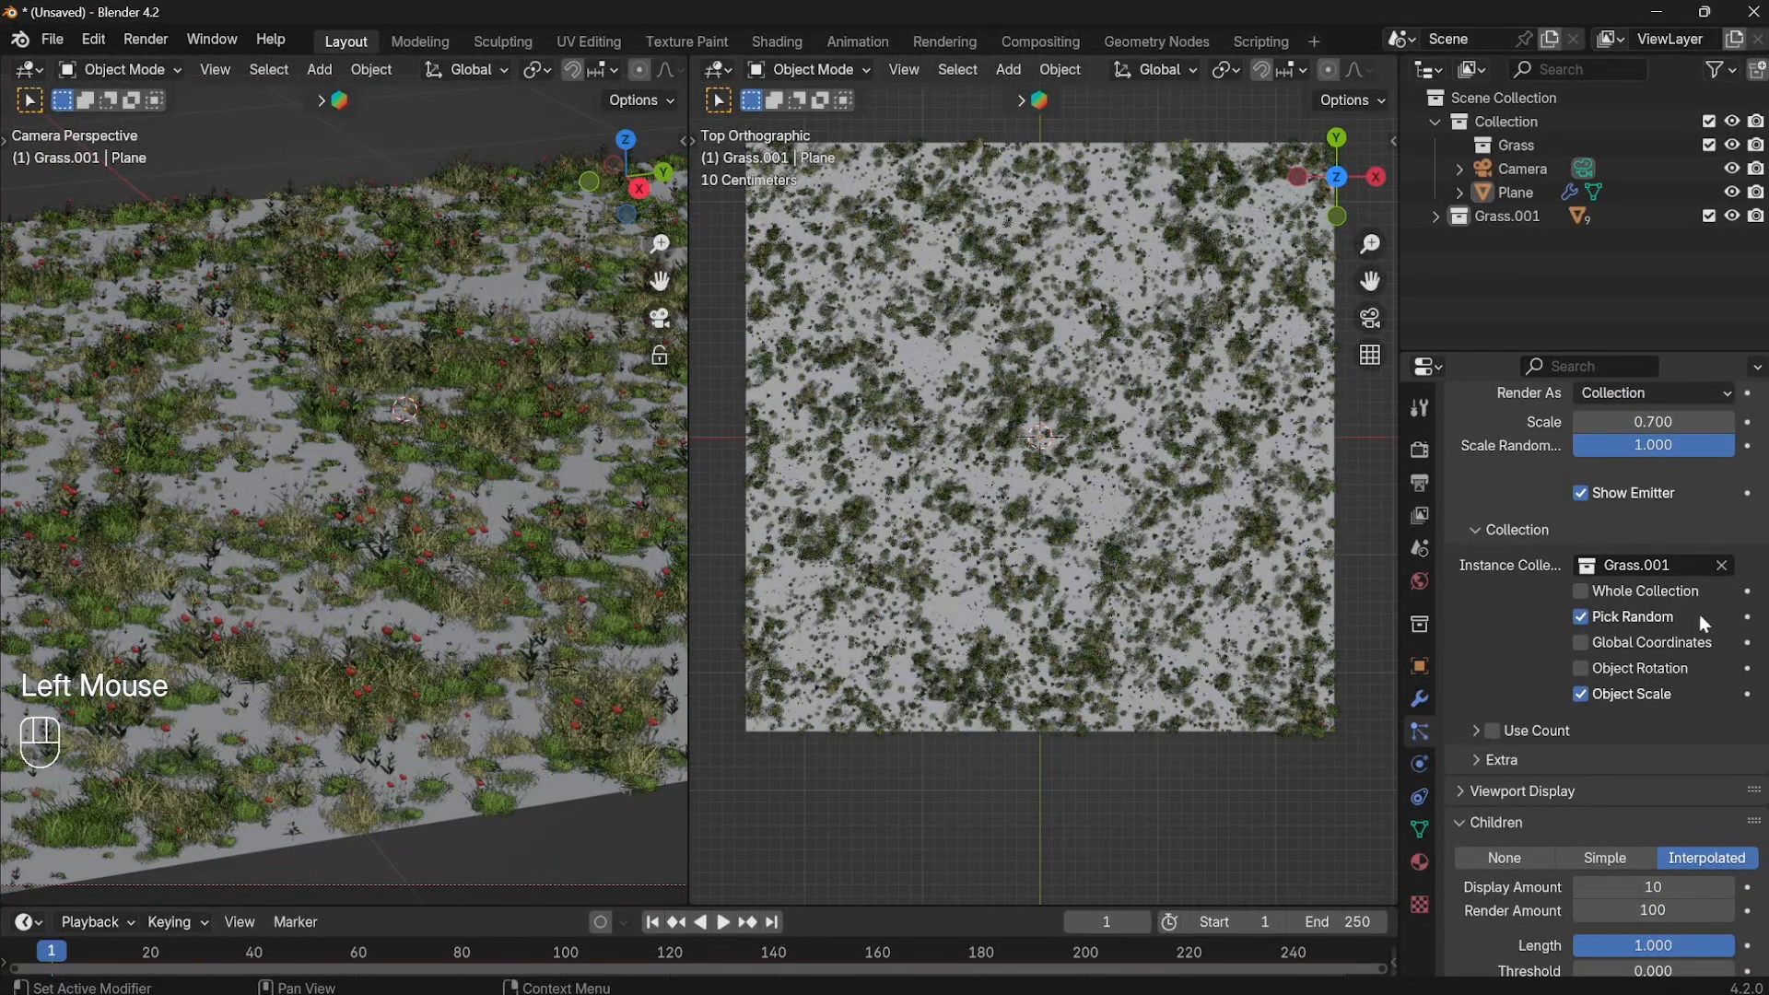
Render the current frame and inspect the grass field closely in the maximized render window.
scroll(1622, 755, "down", 4)
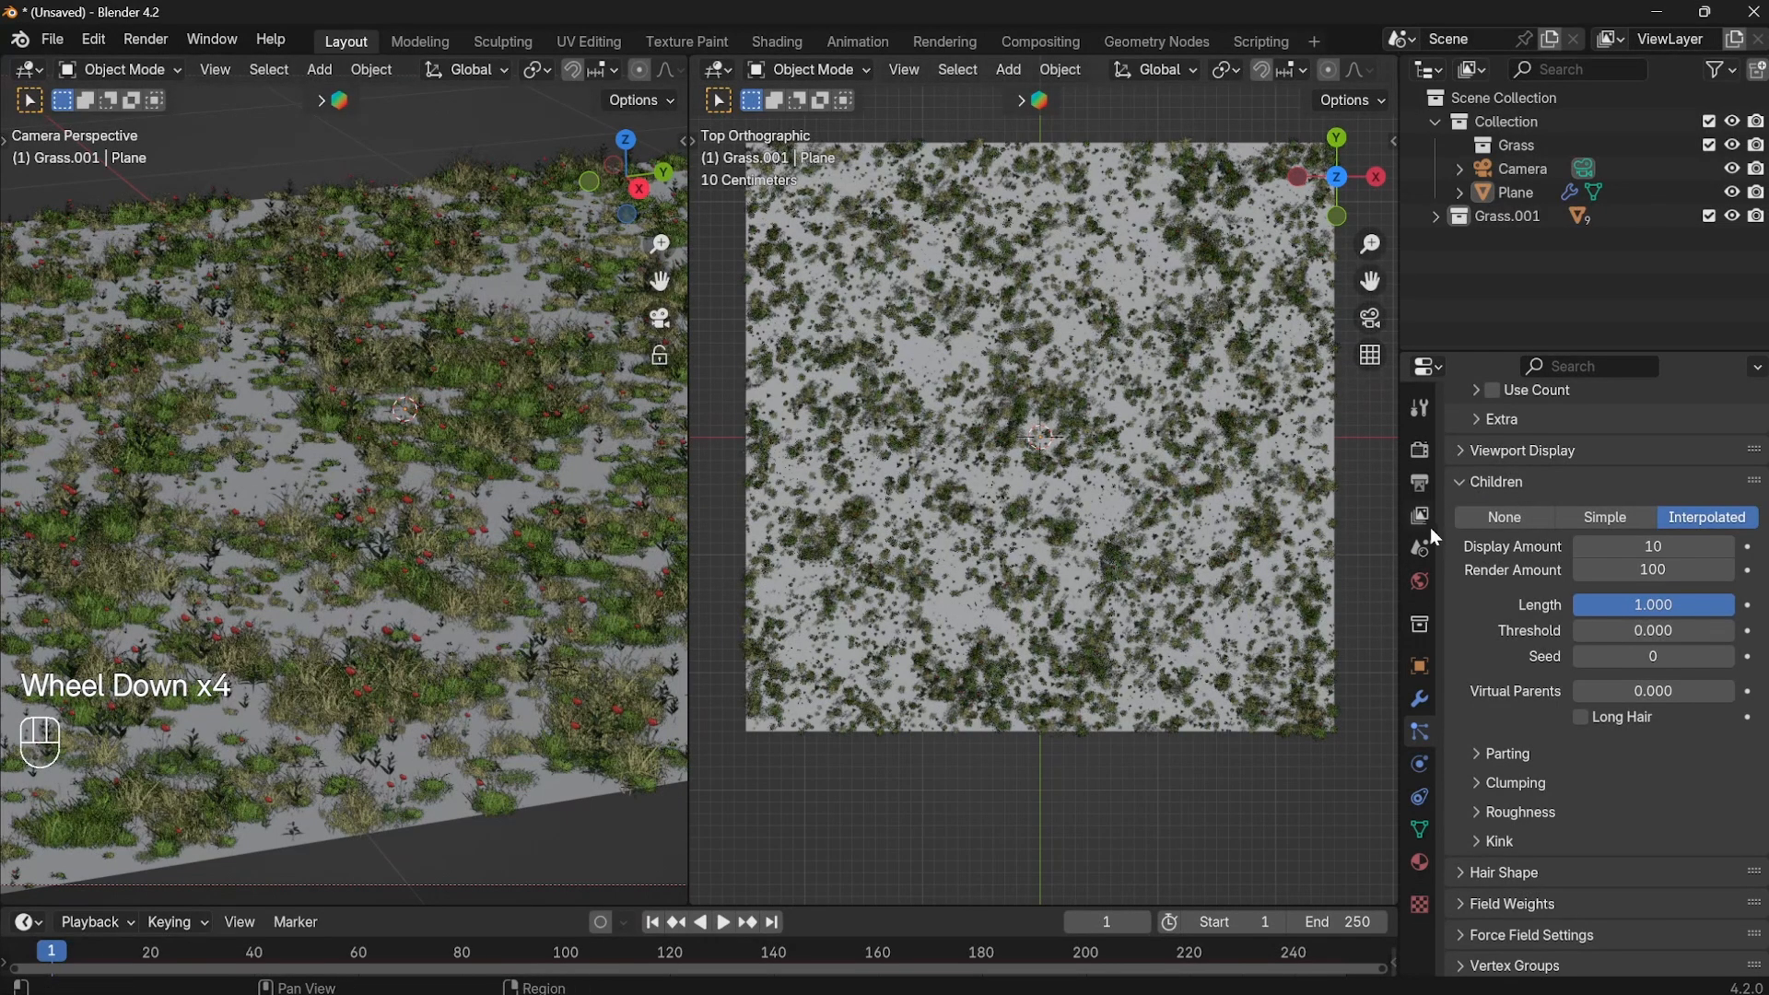
scroll(325, 455, "down", 3)
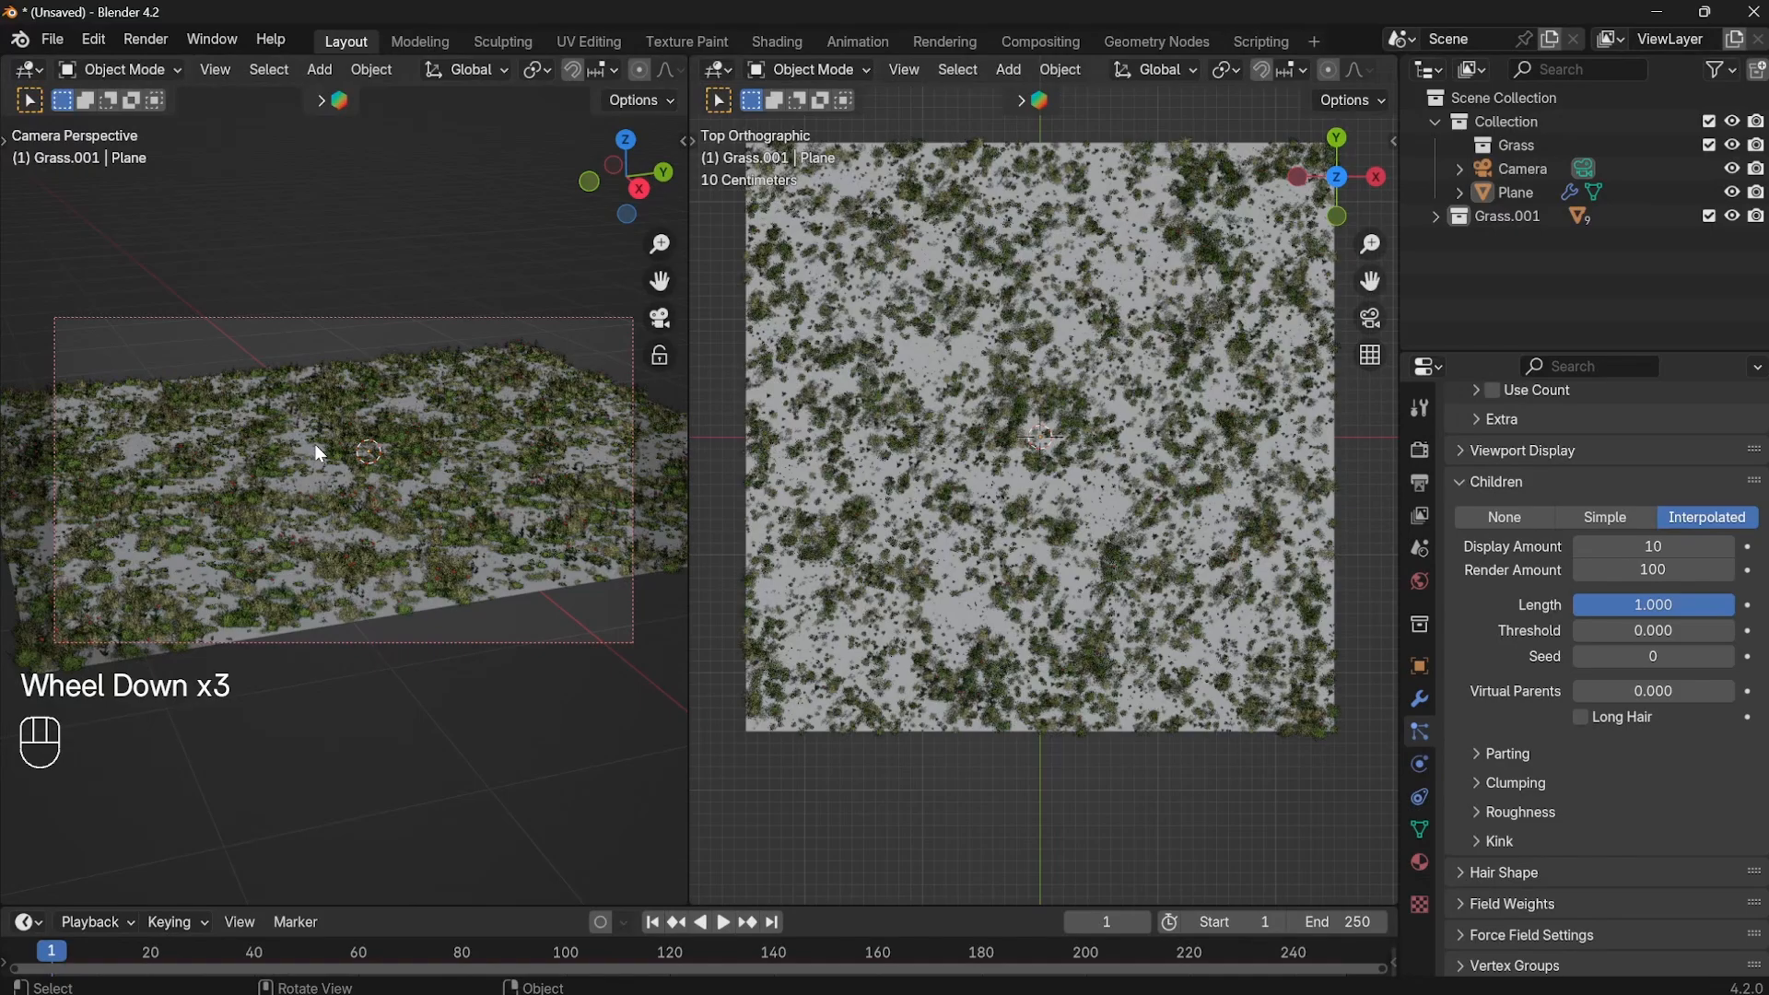
key("F12")
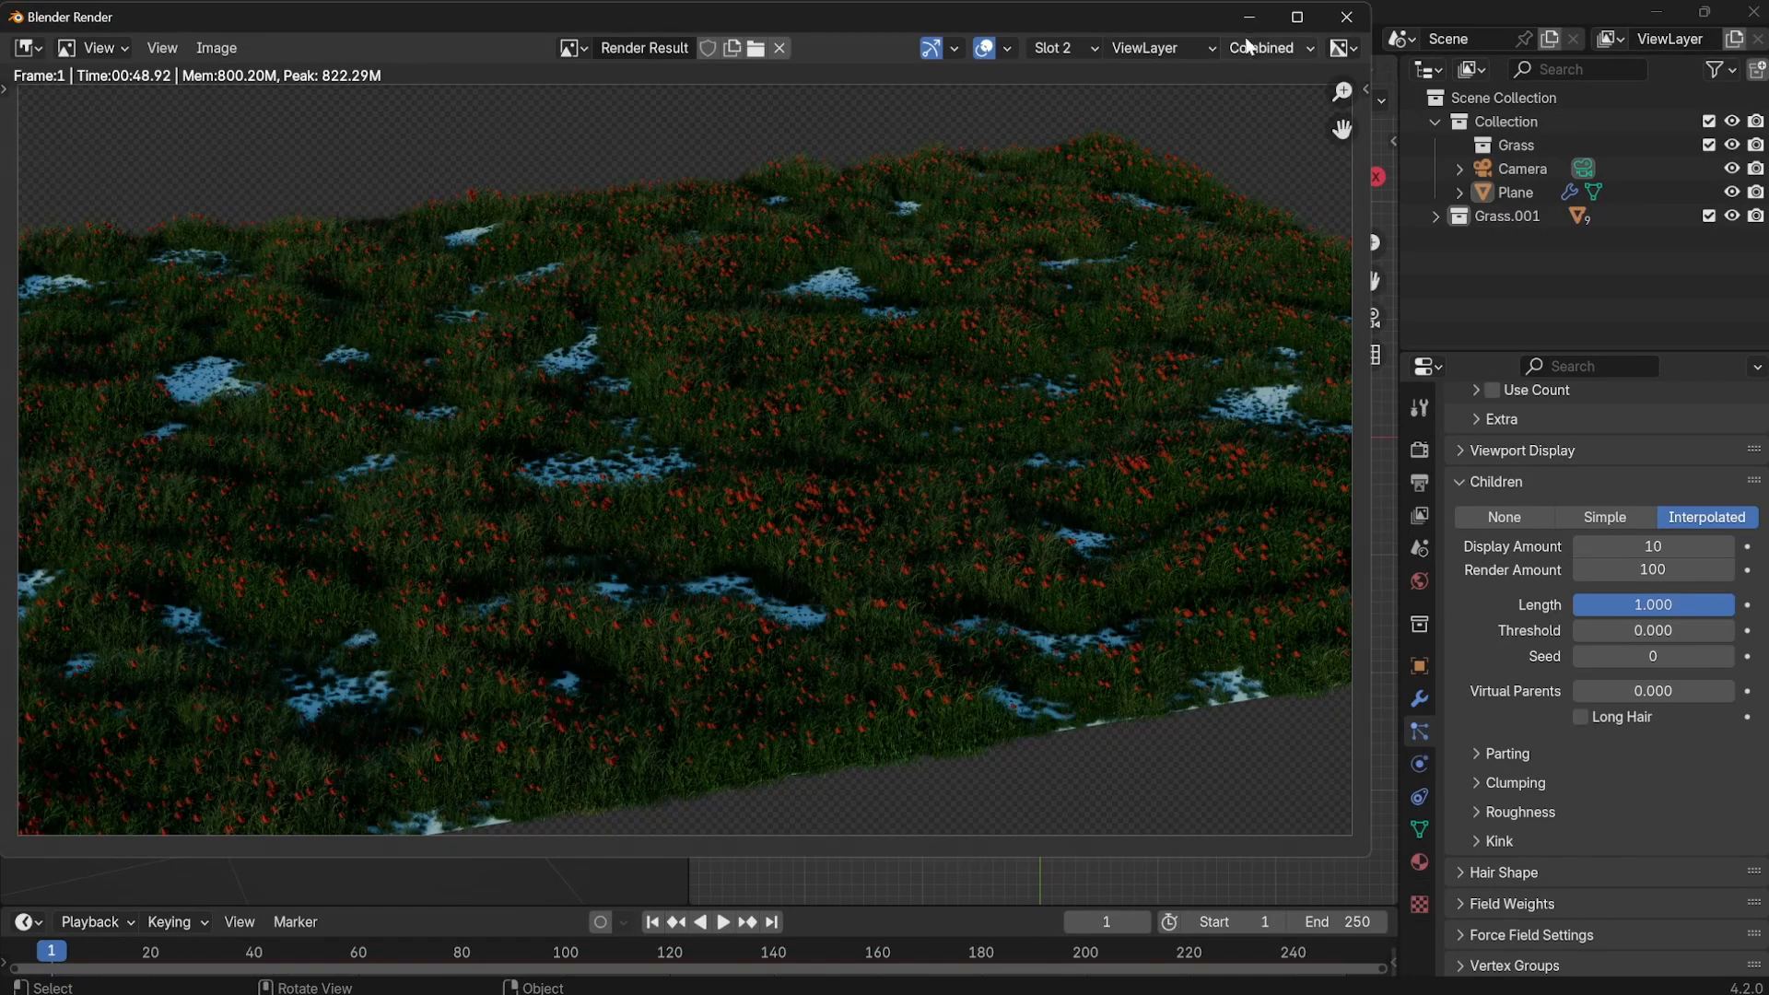
left_click(1305, 16)
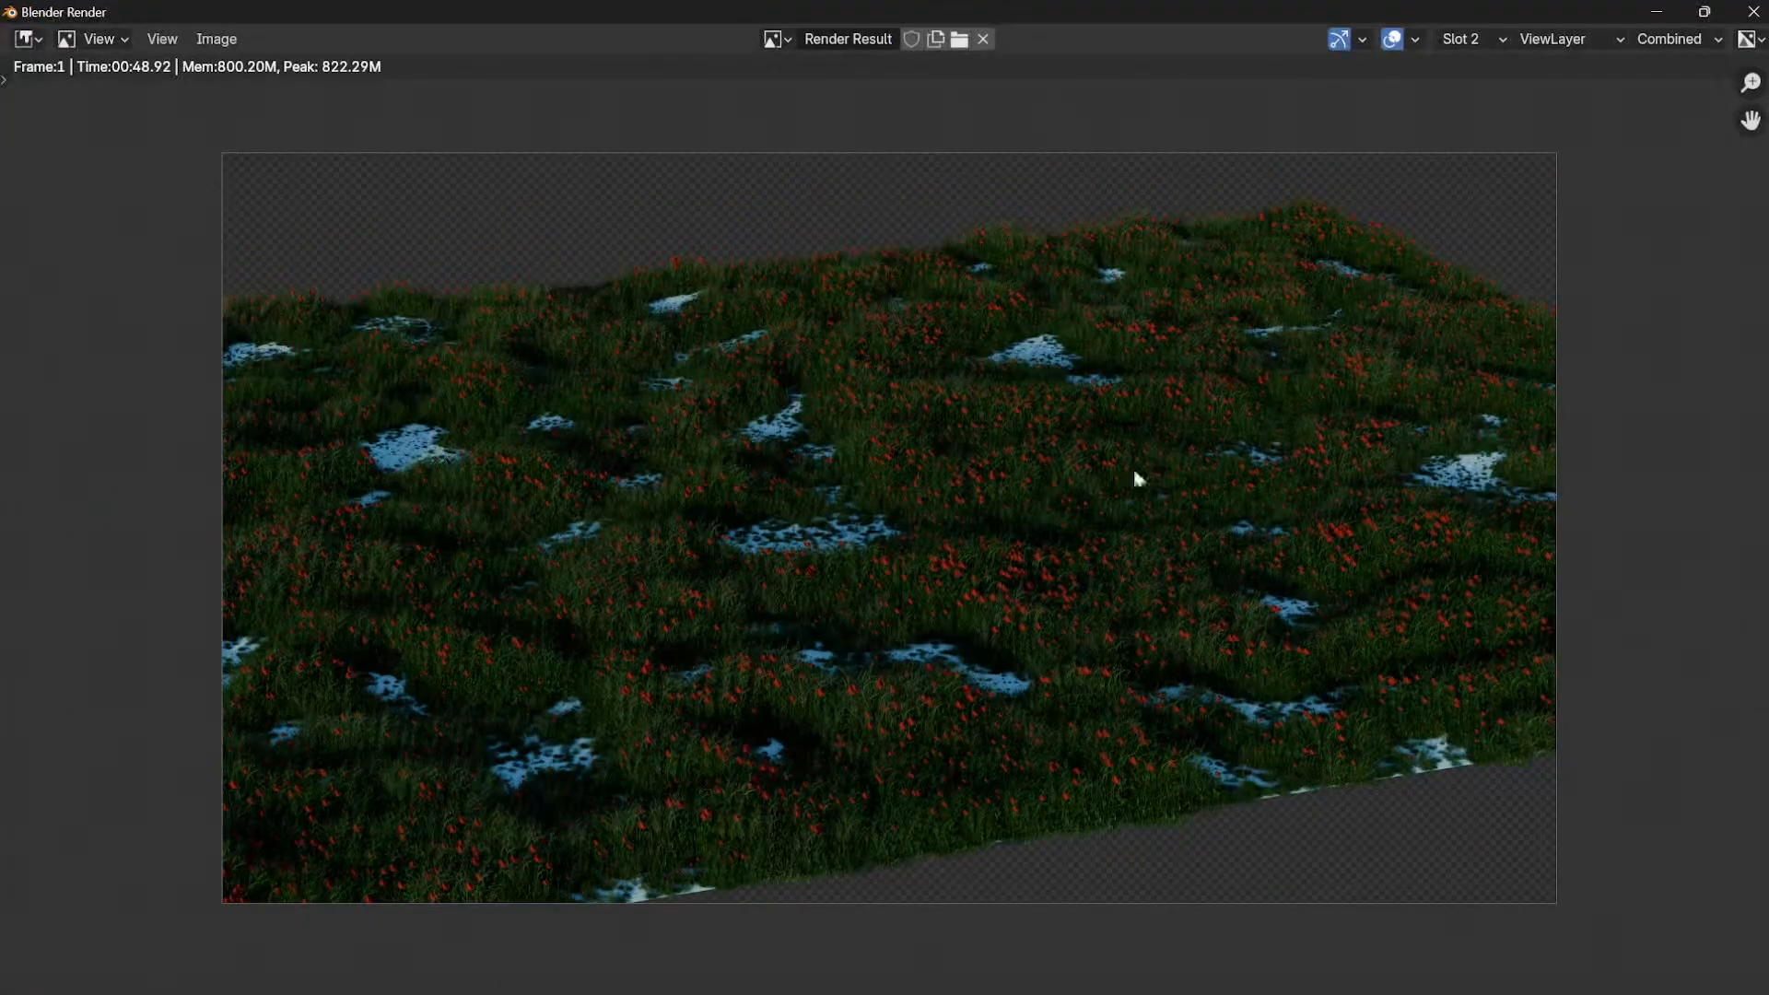
scroll(1030, 570, "up", 2)
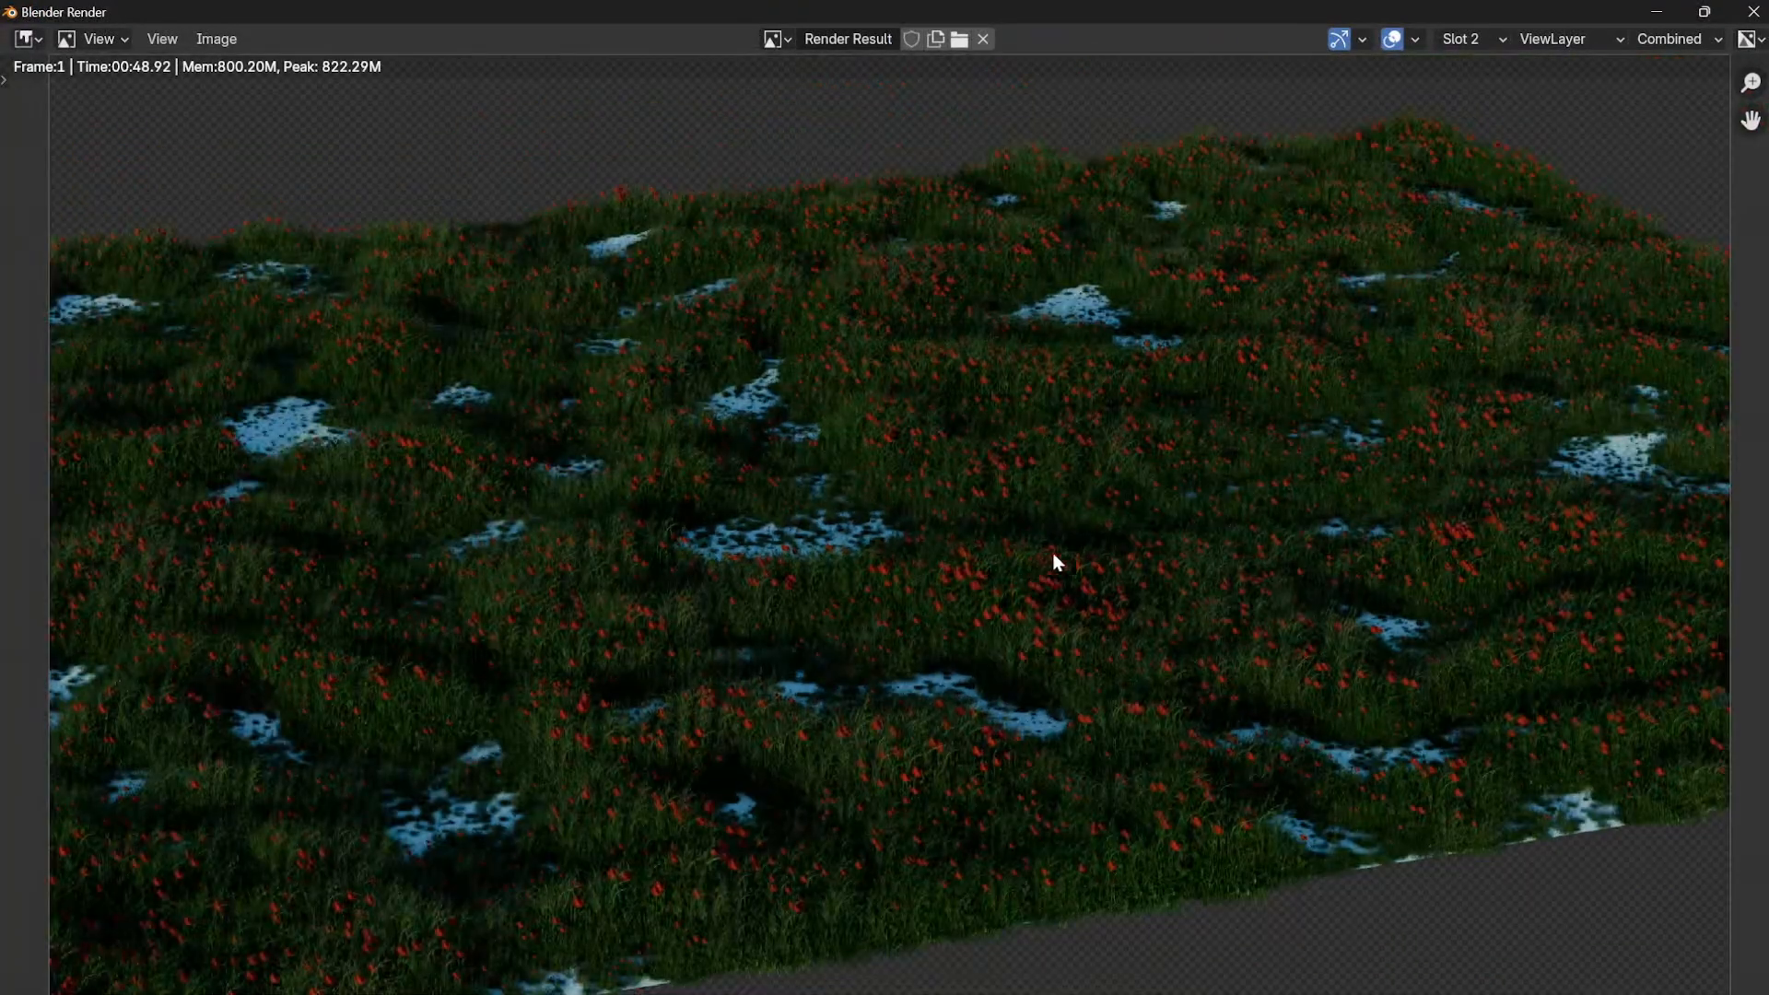
Compare the render in Slot 1 with the render in Slot 2 by switching between them, ending on Slot 2.
left_click(1473, 54)
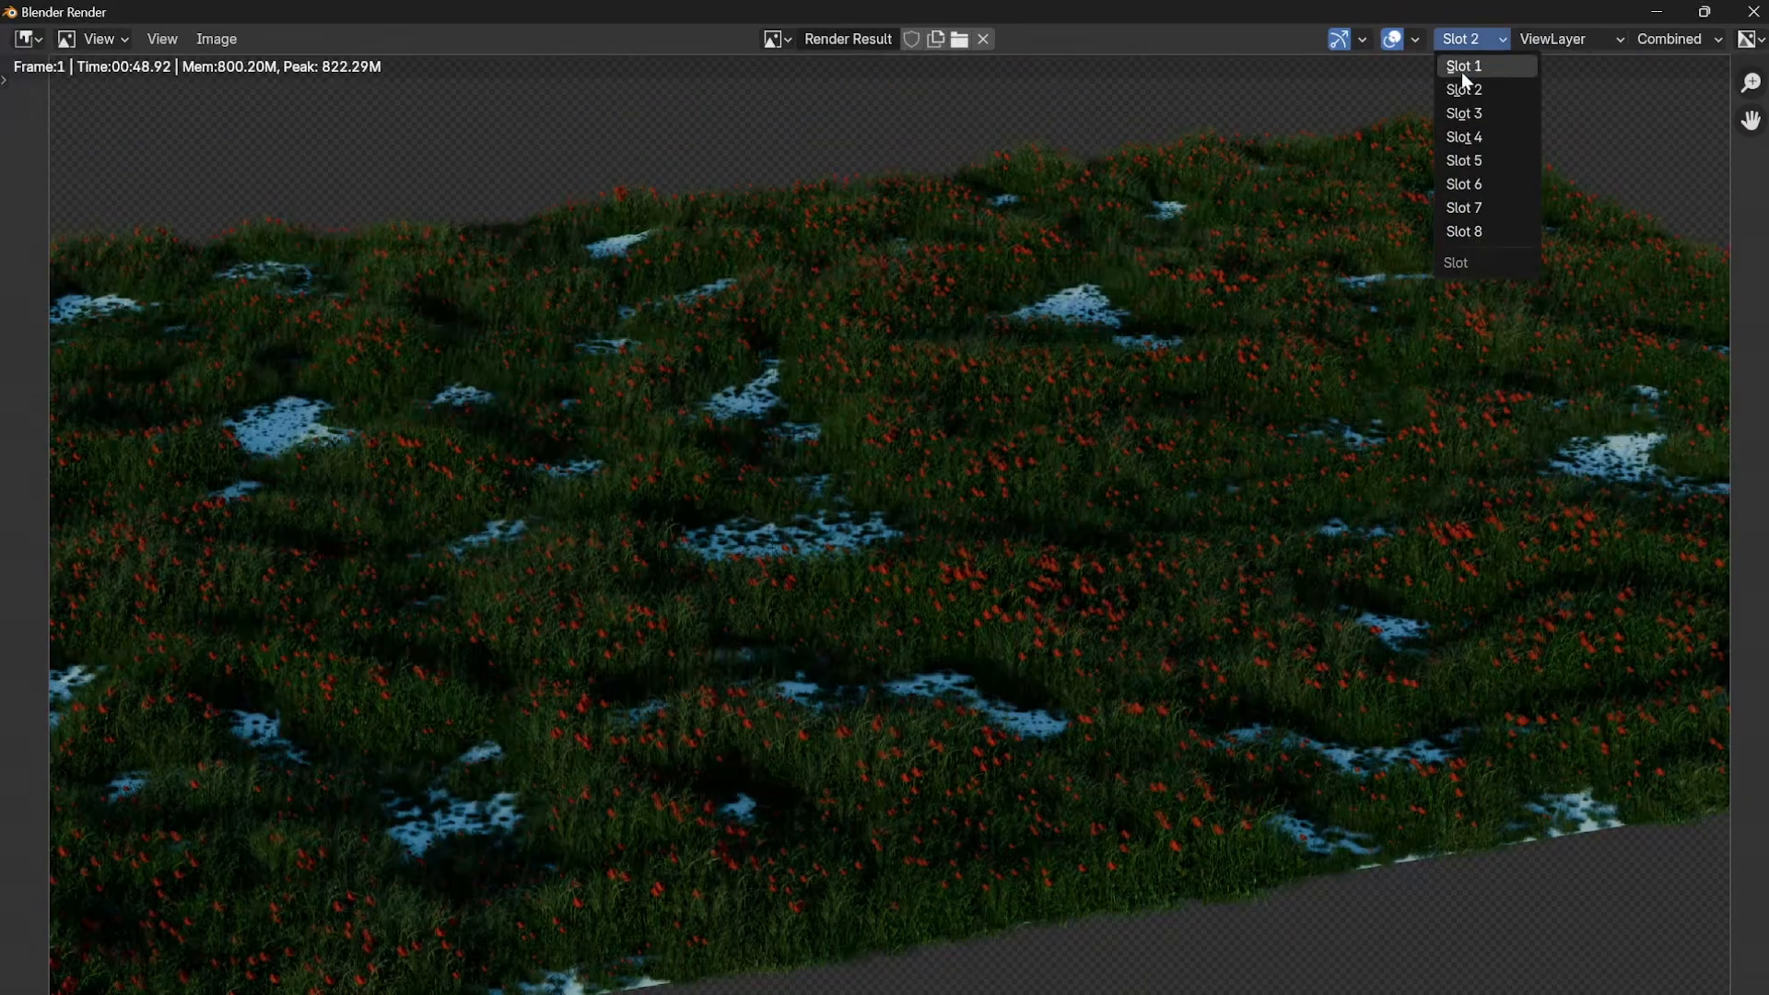
left_click(1461, 70)
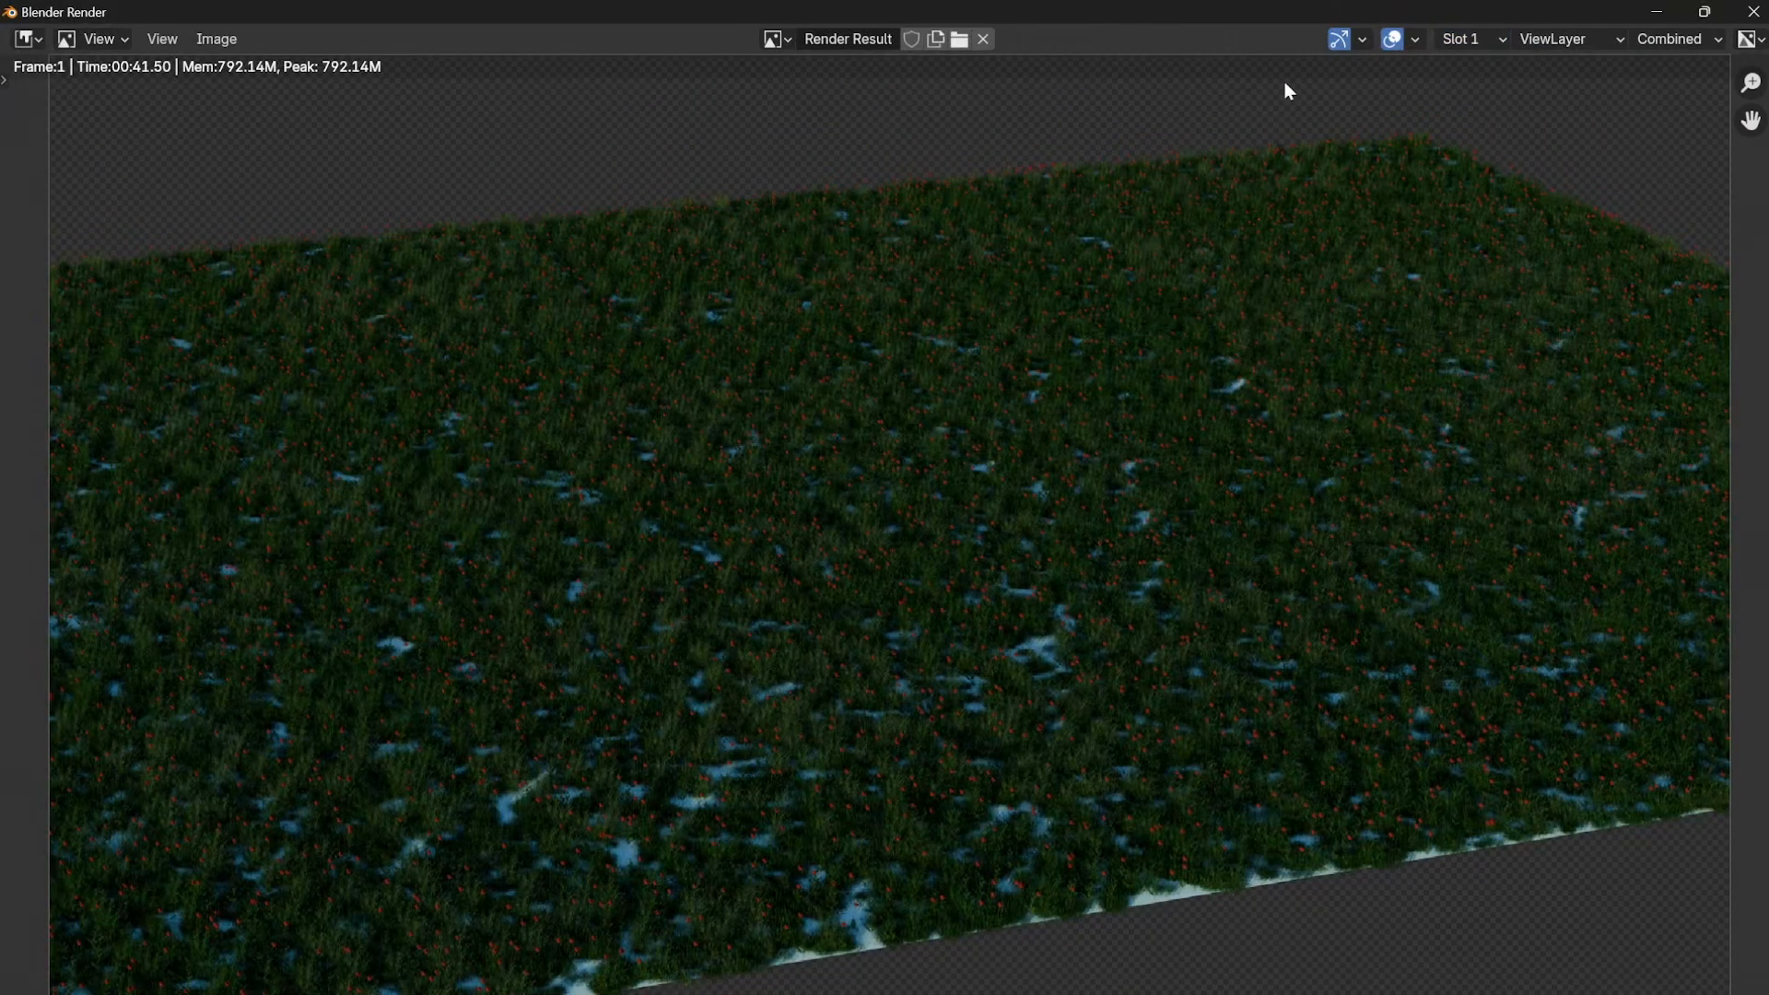
left_click(1465, 40)
left_click(1467, 91)
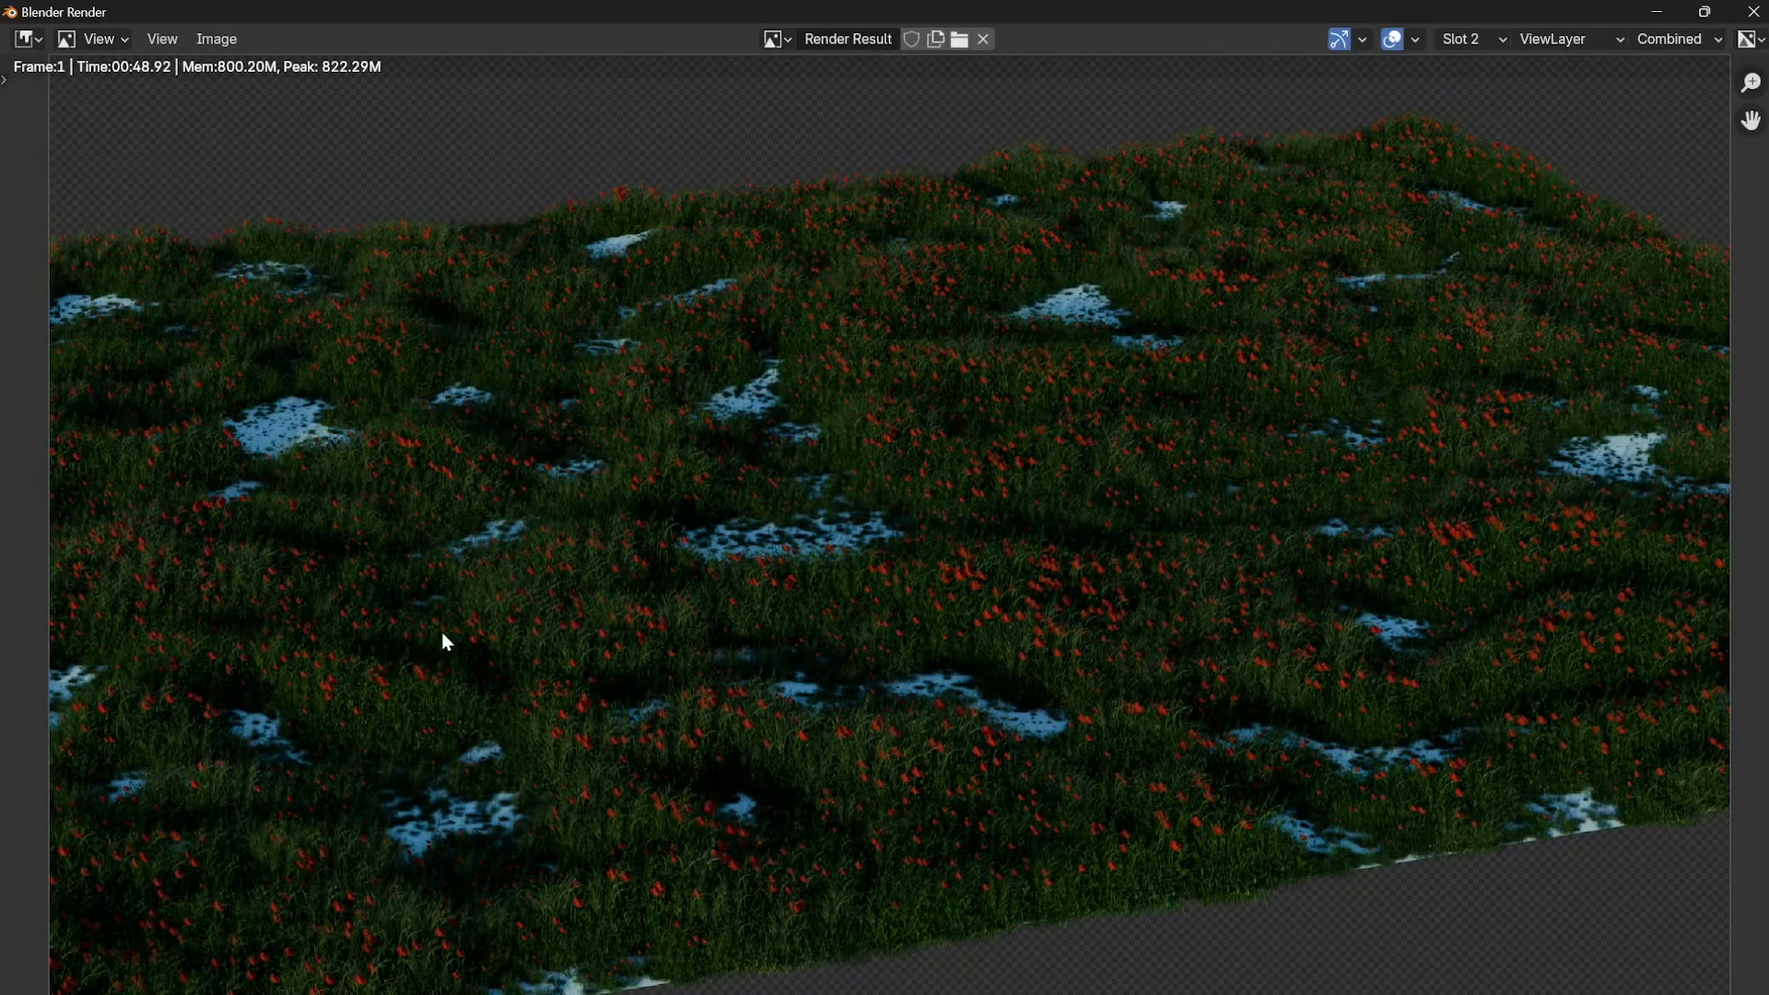
left_click(1454, 46)
left_click(1453, 67)
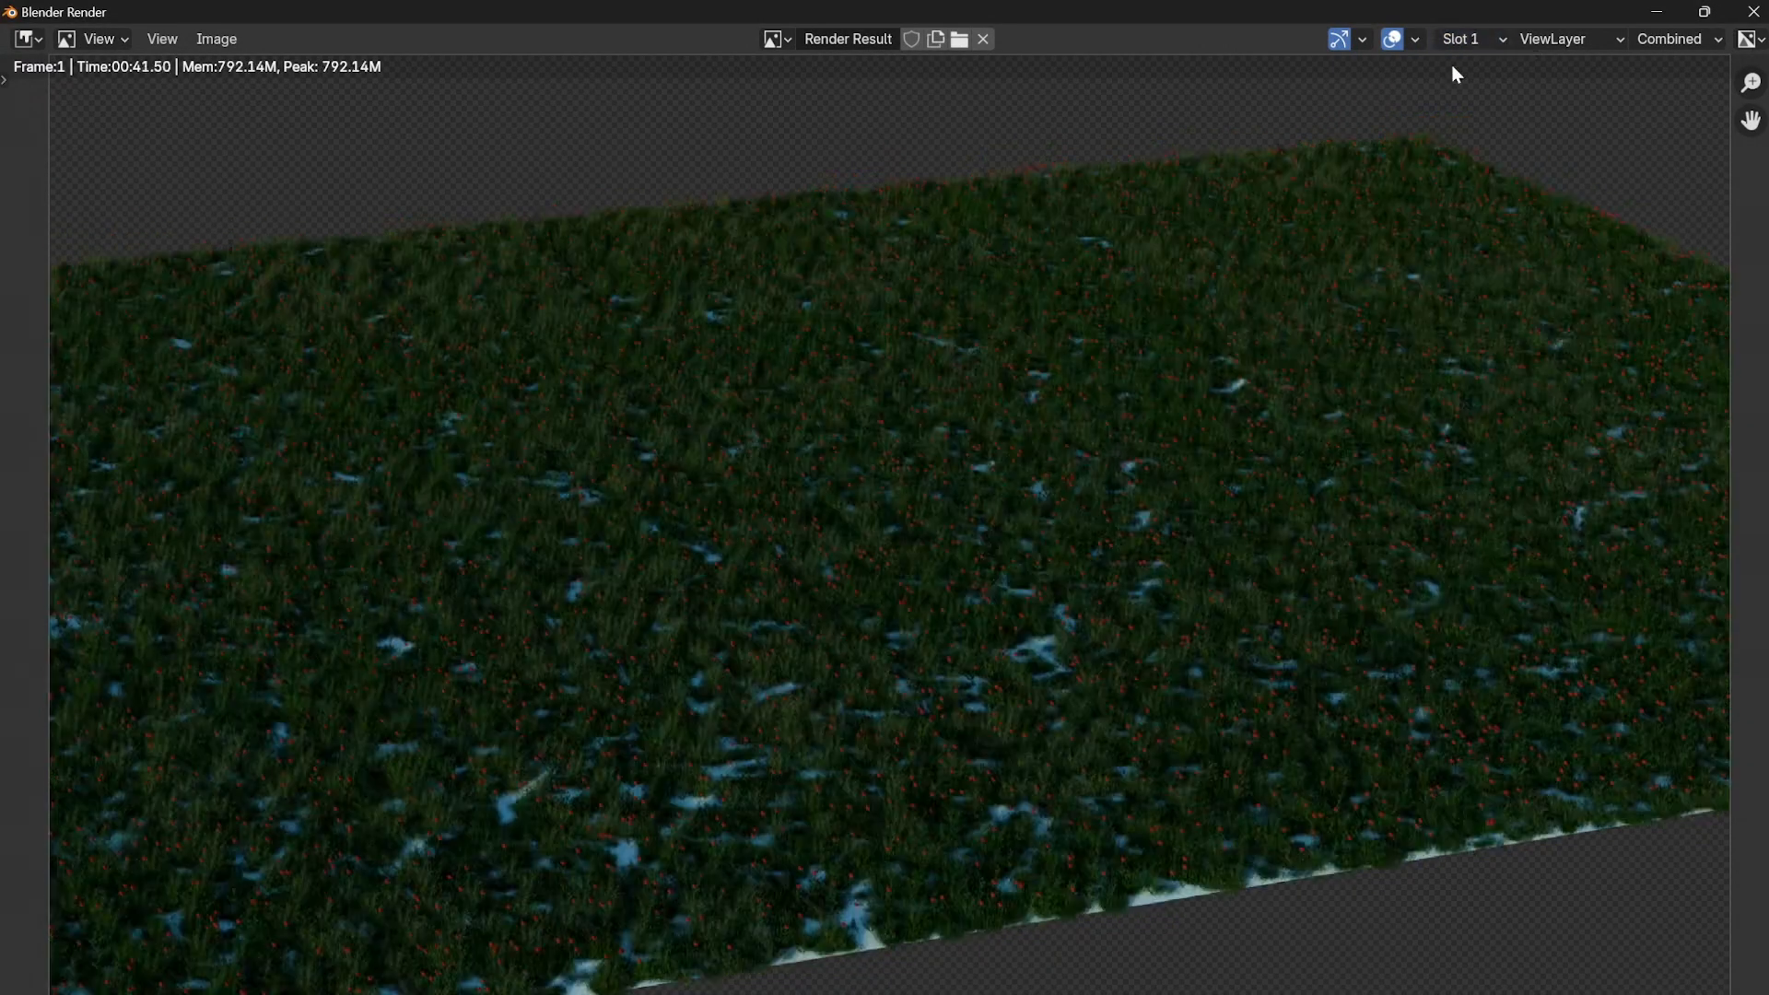
left_click(1464, 41)
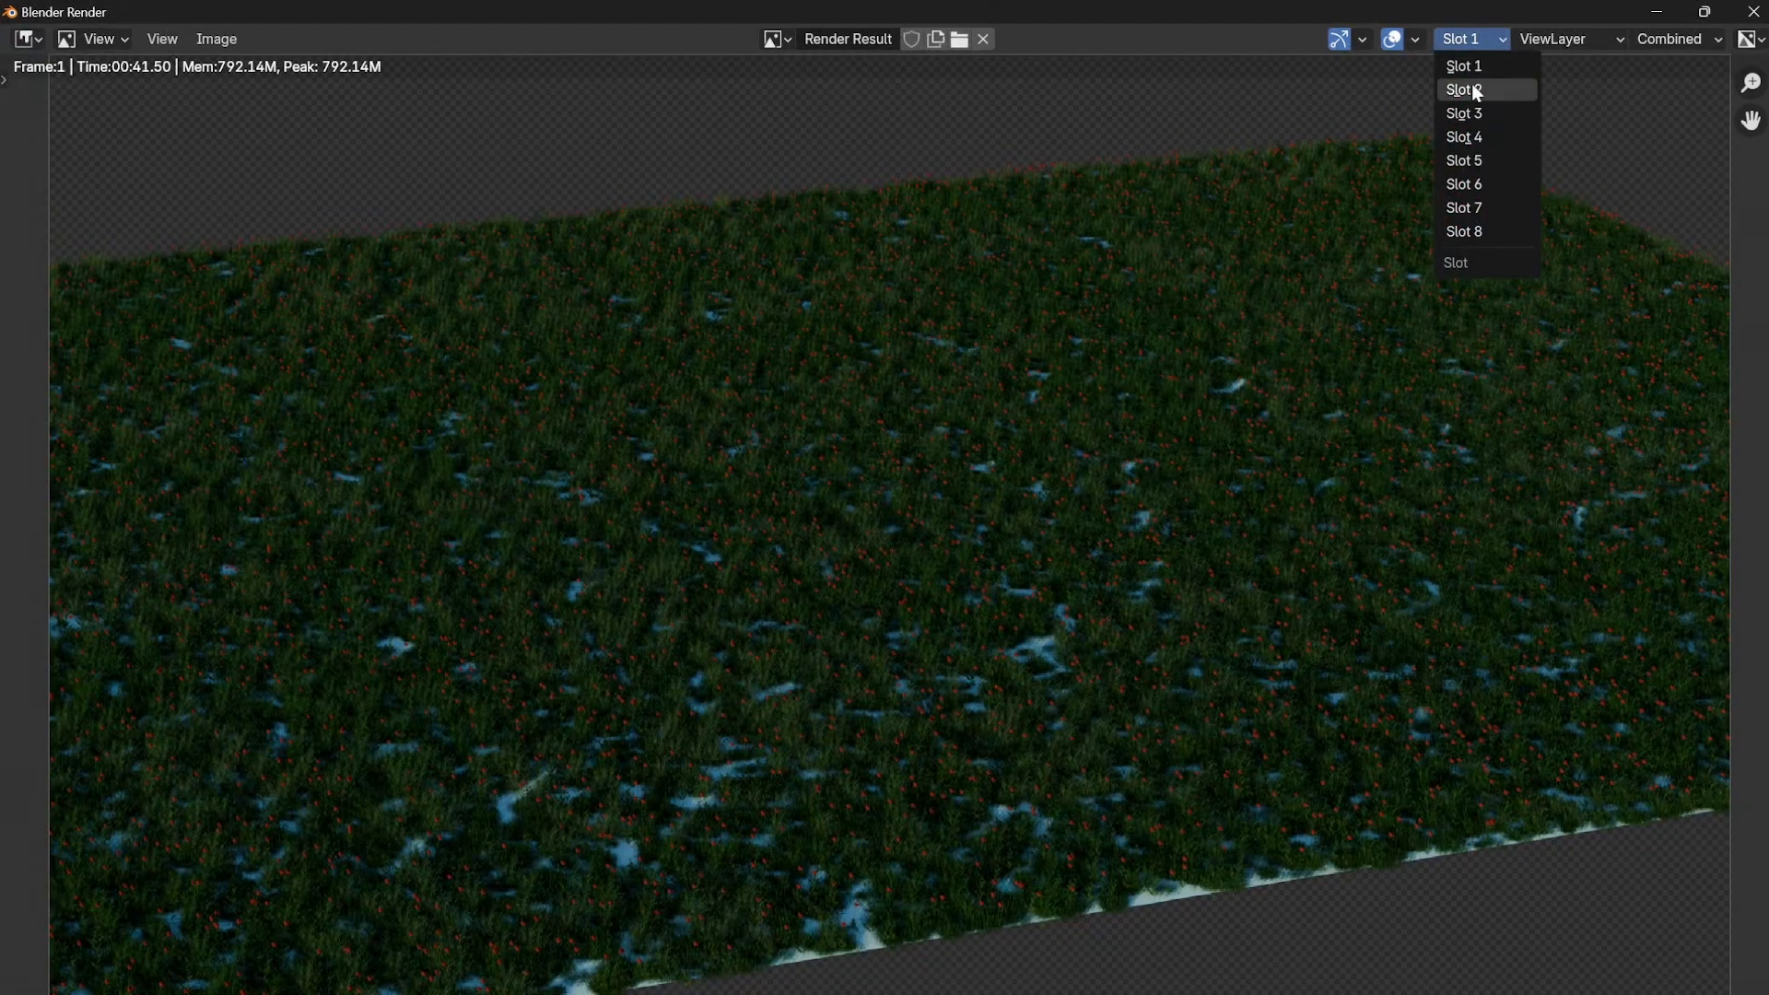
left_click(1477, 91)
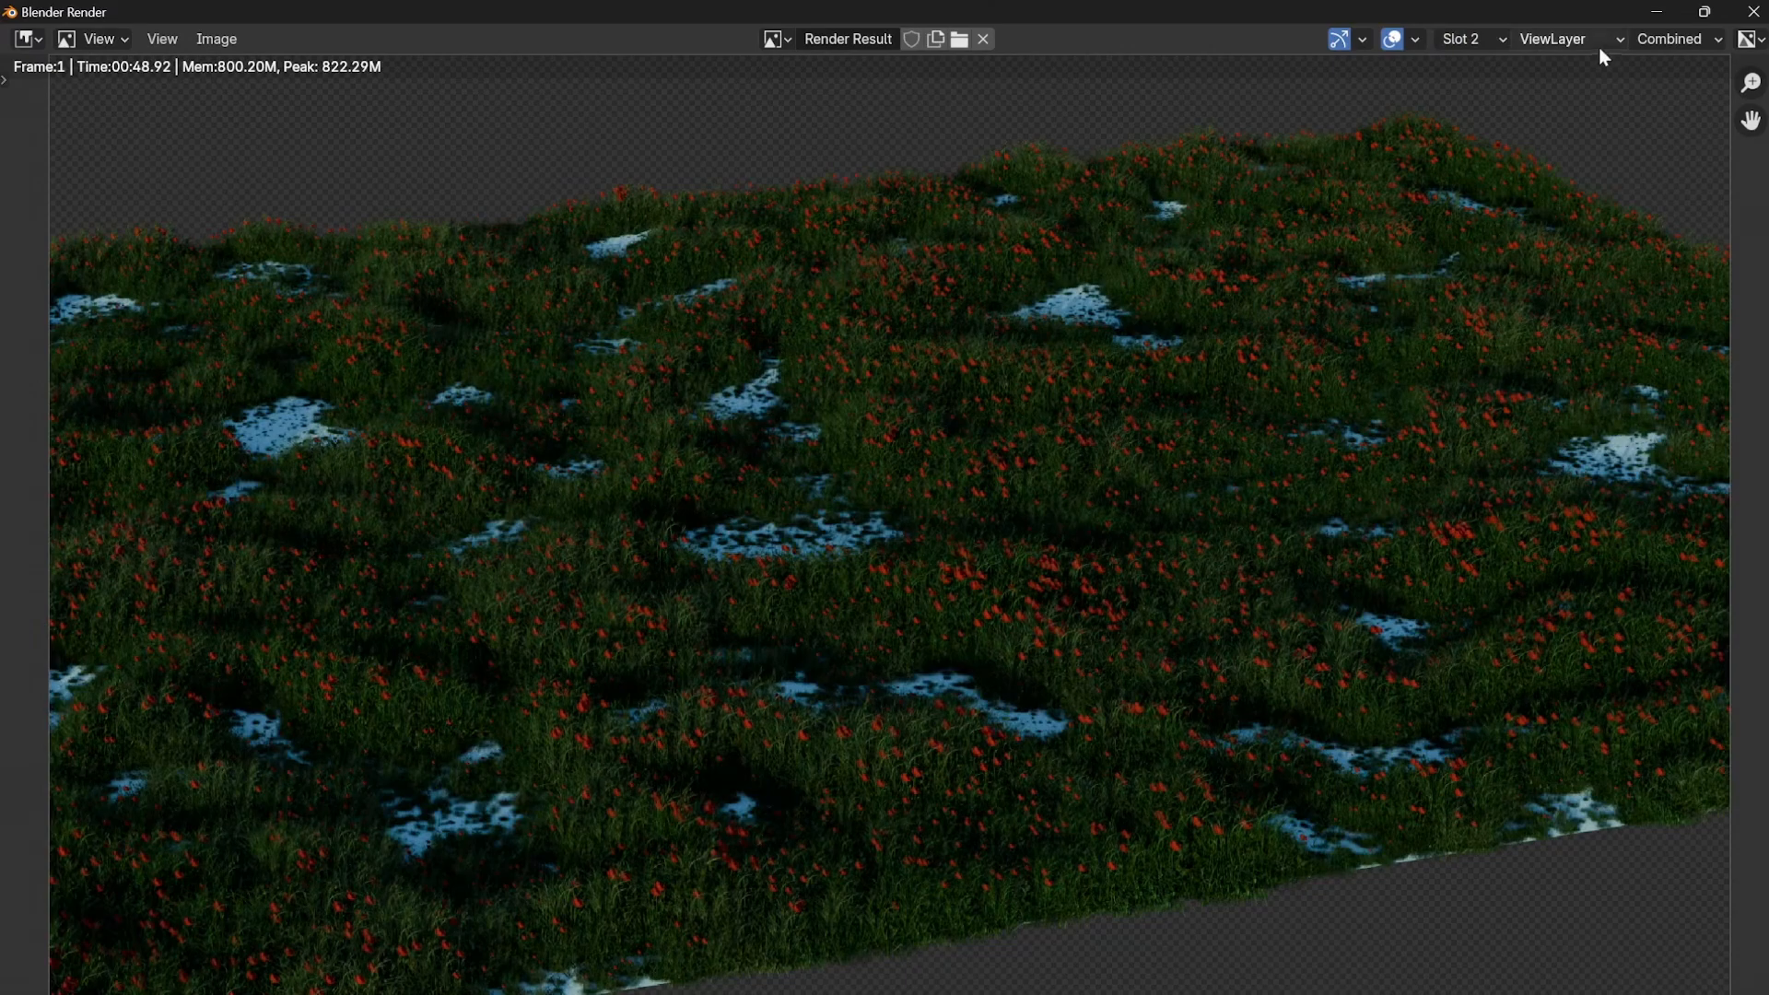
Switch the render result to Slot 3 and close the render window.
left_click(1474, 48)
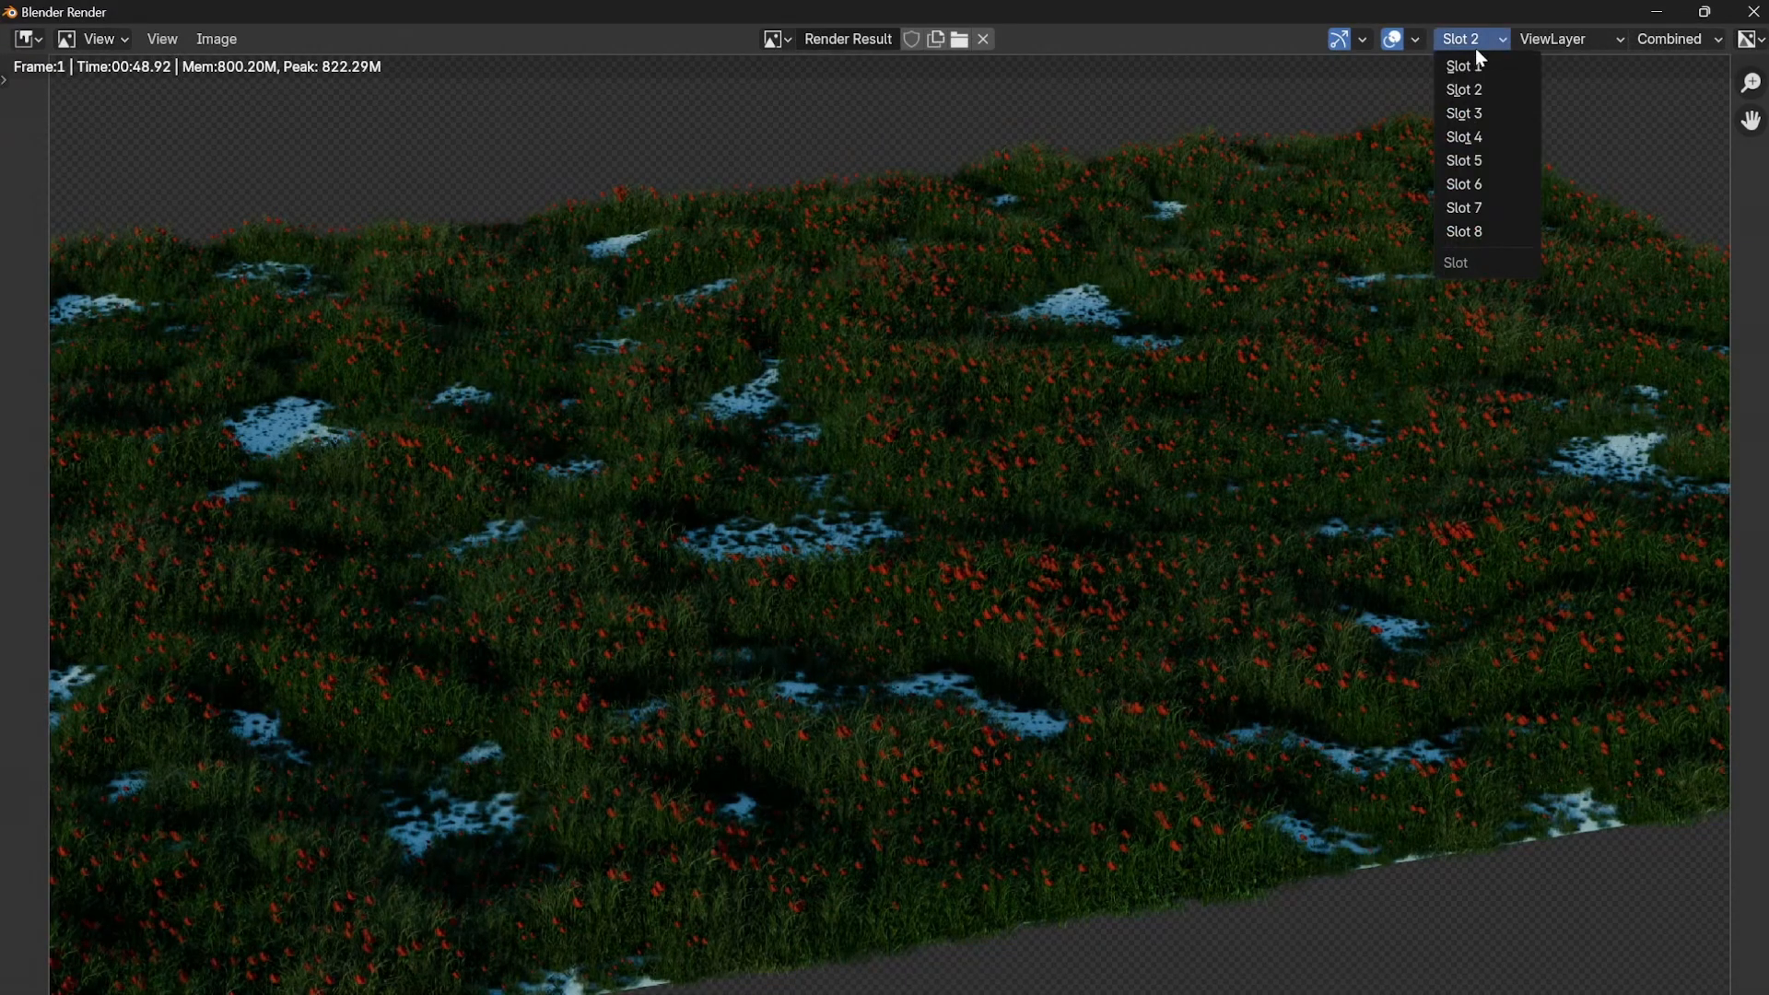
left_click(1461, 114)
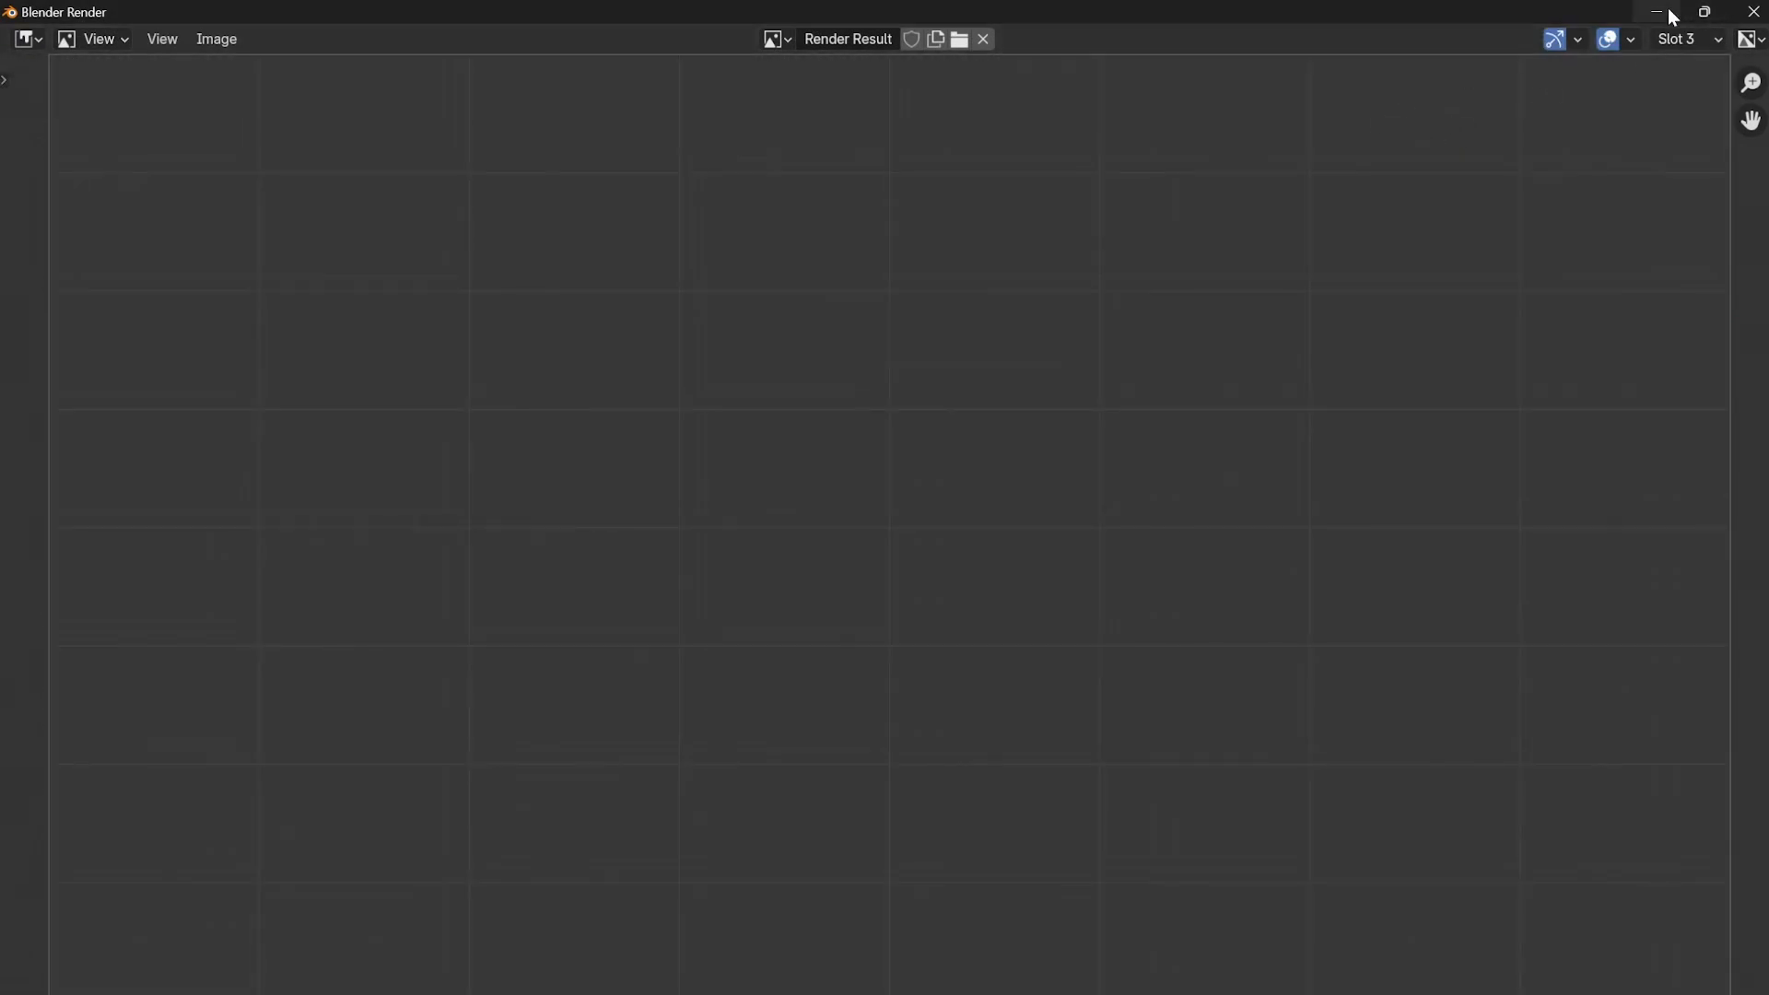
left_click(1754, 11)
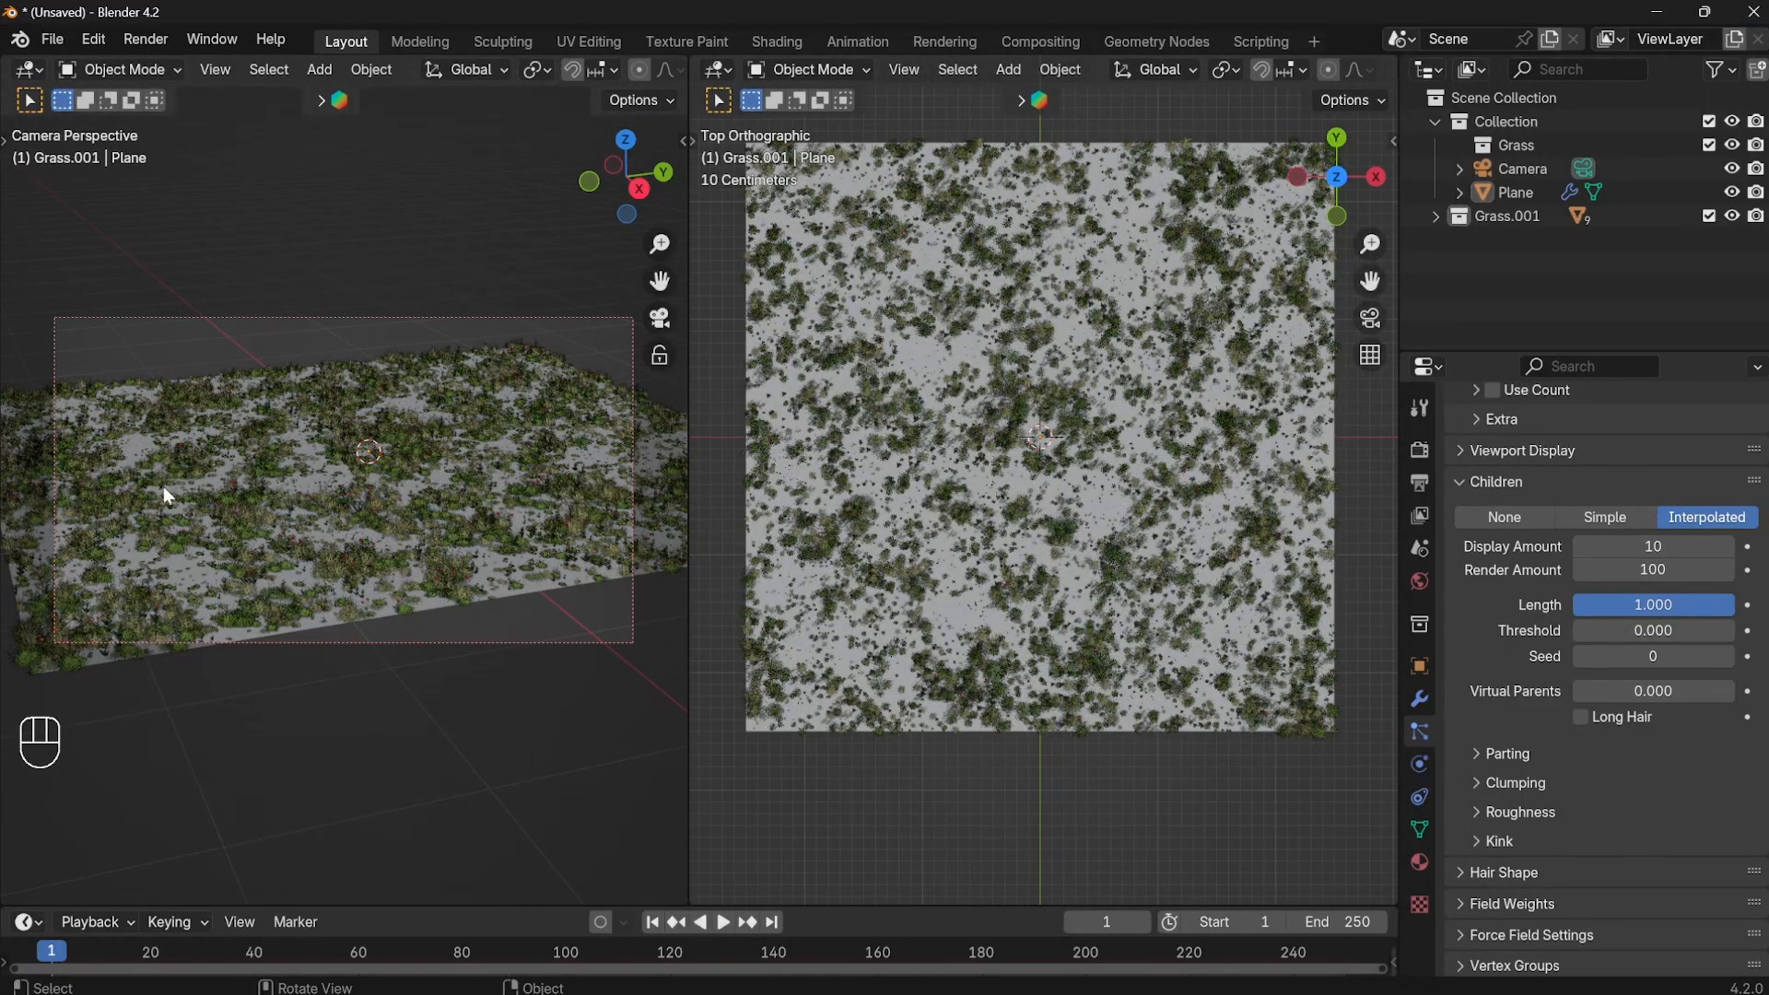
scroll(345, 504, "up", 10)
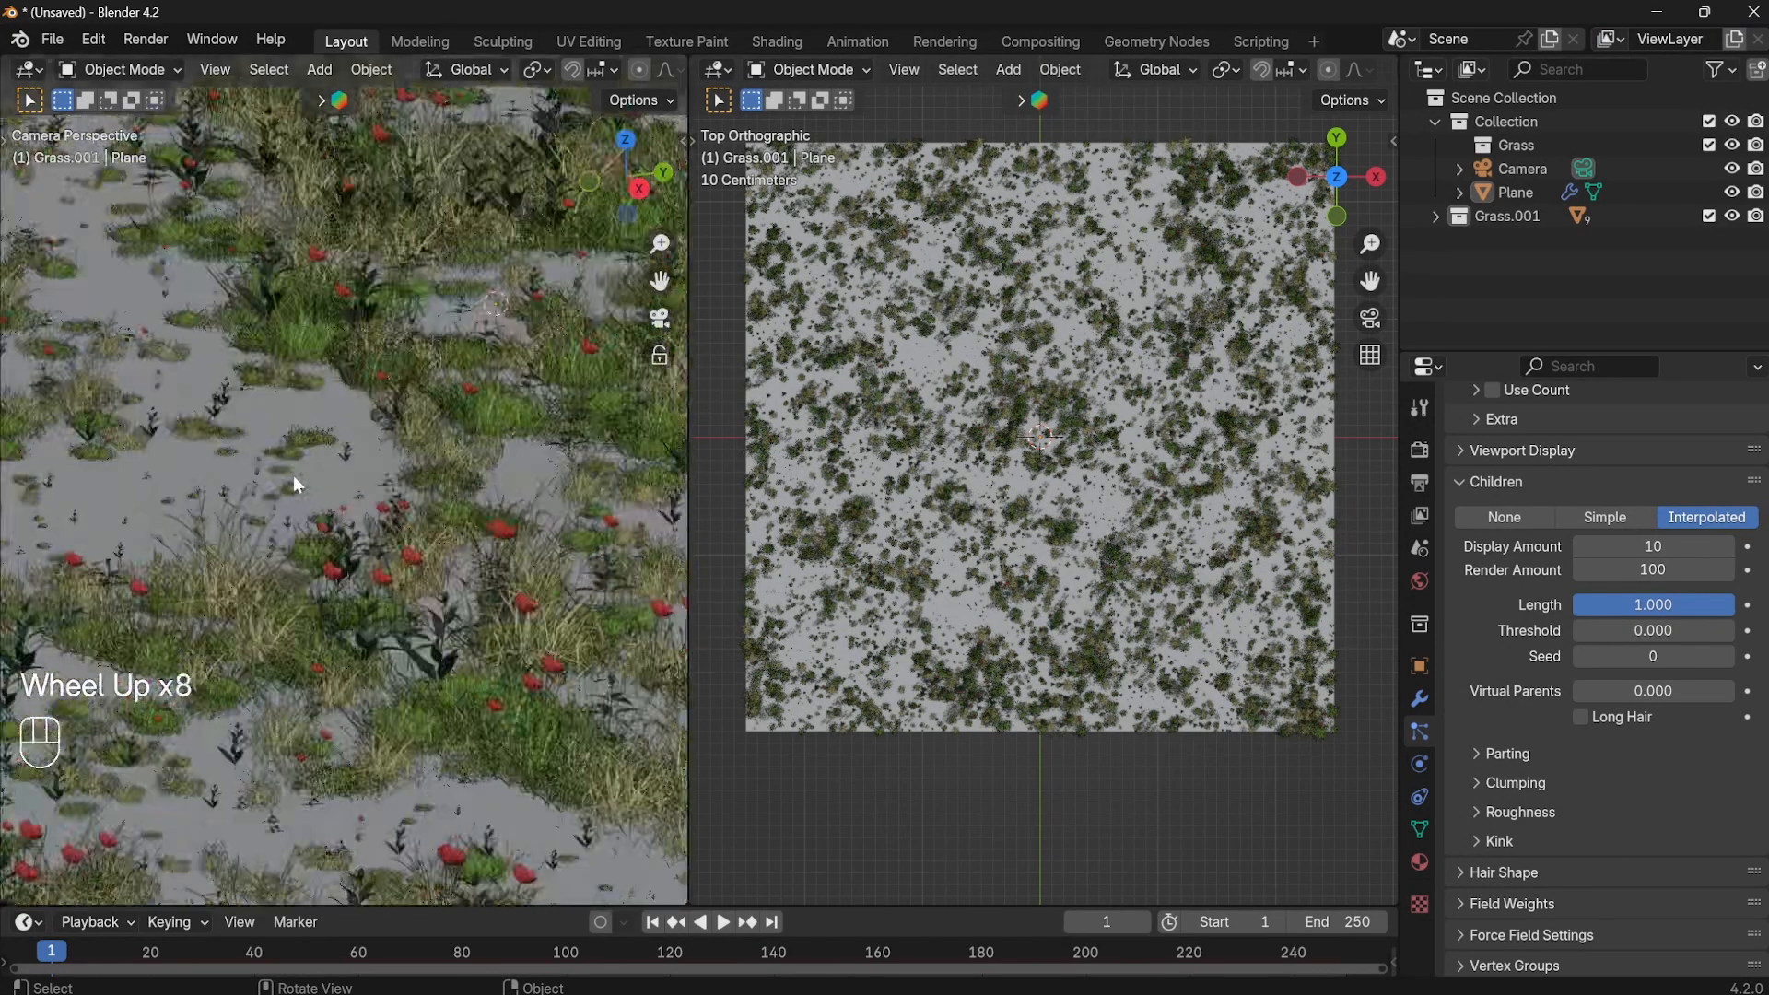
scroll(252, 455, "down", 3)
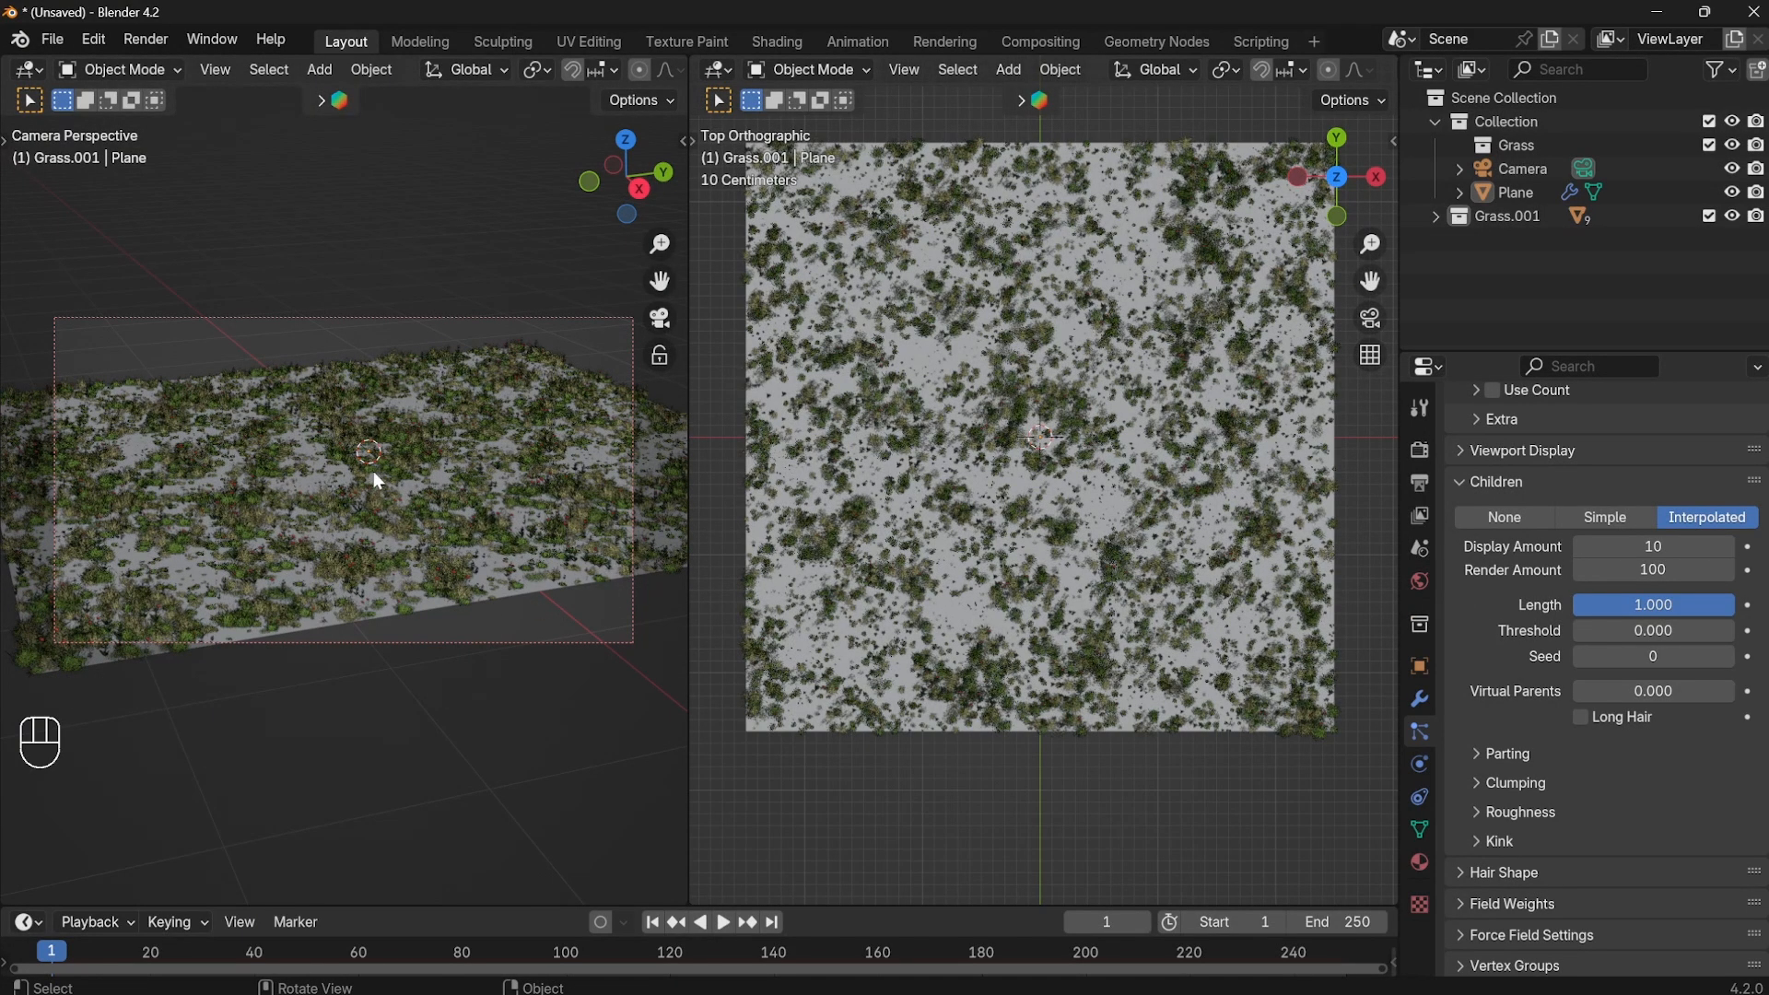
Examine the variety of the scattered grass and poppies up close in the camera view.
scroll(428, 525, "up", 5)
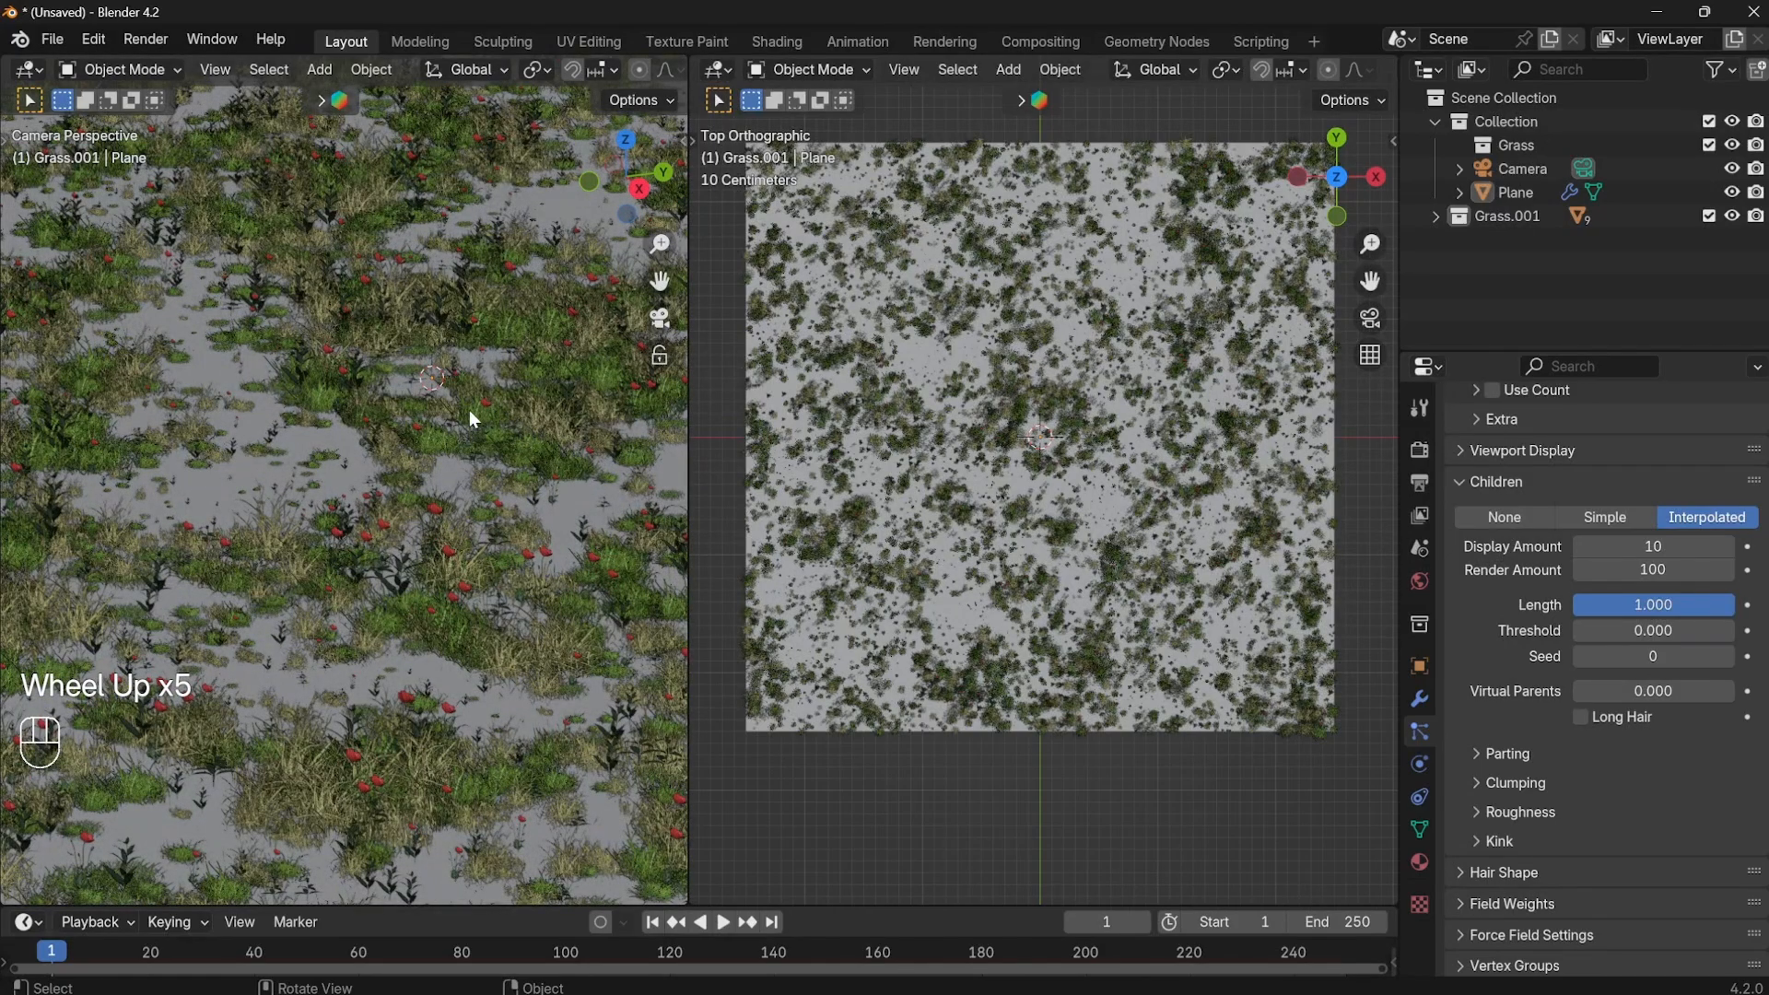
scroll(472, 415, "up", 2)
scroll(281, 346, "down", 1)
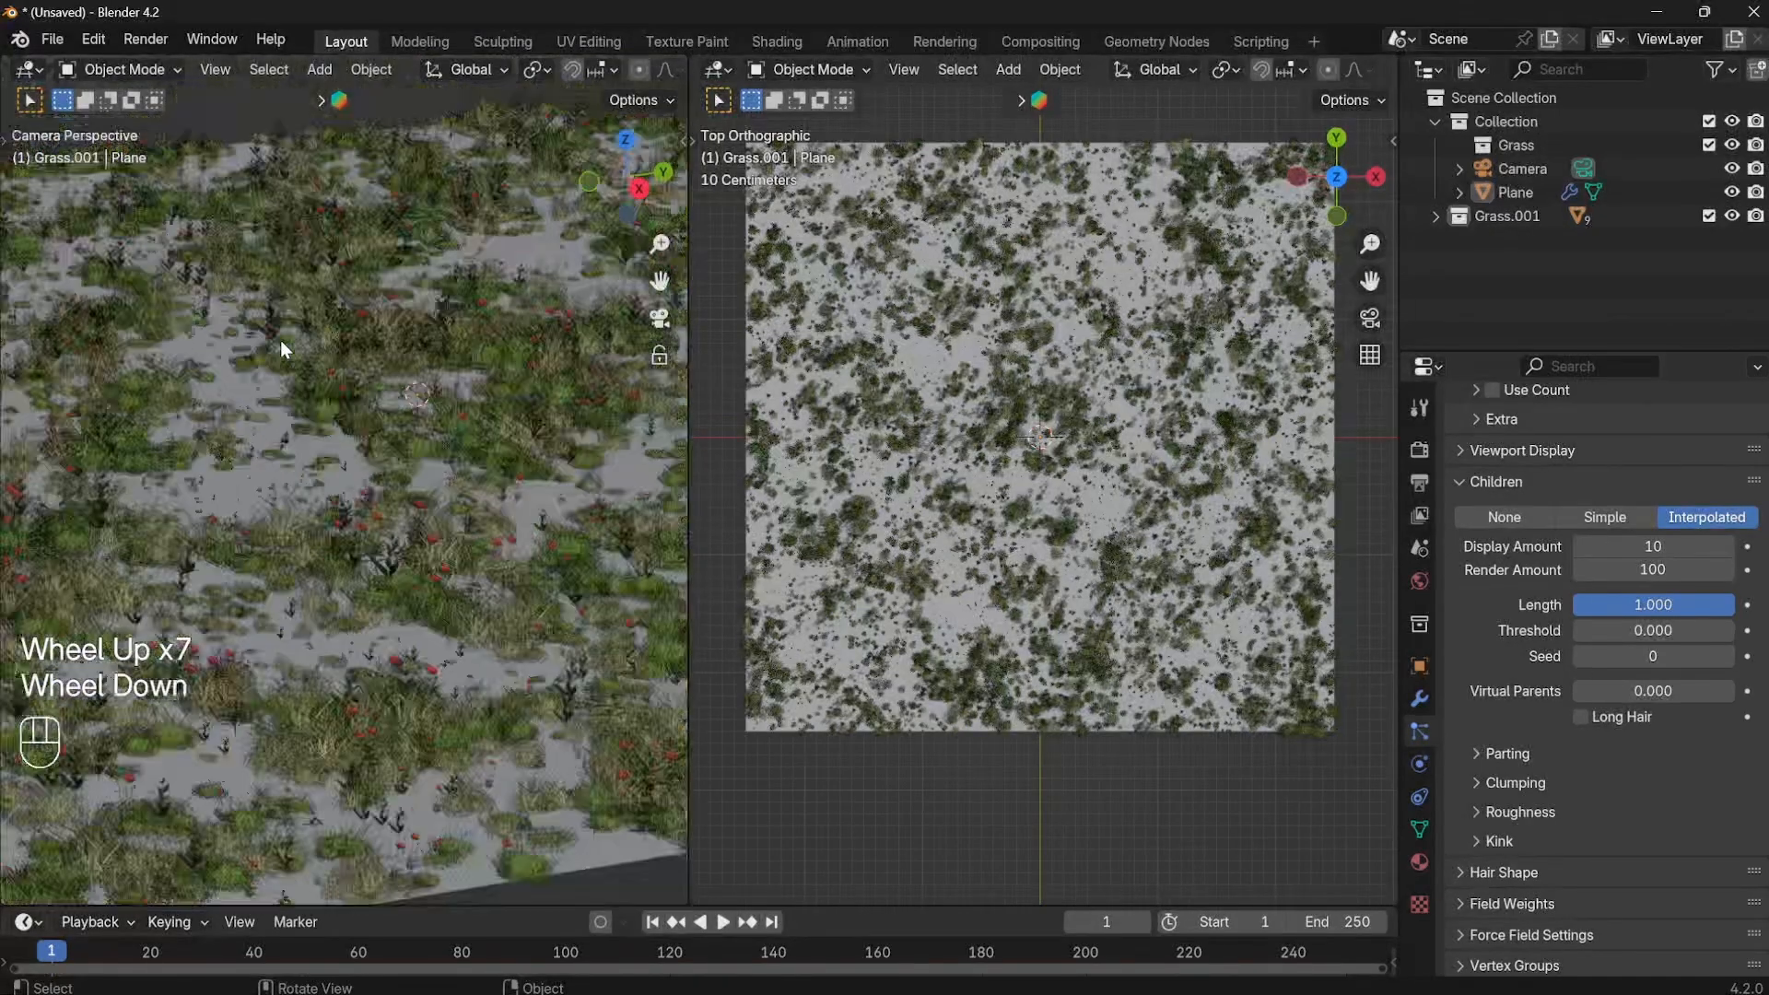
scroll(280, 346, "down", 2)
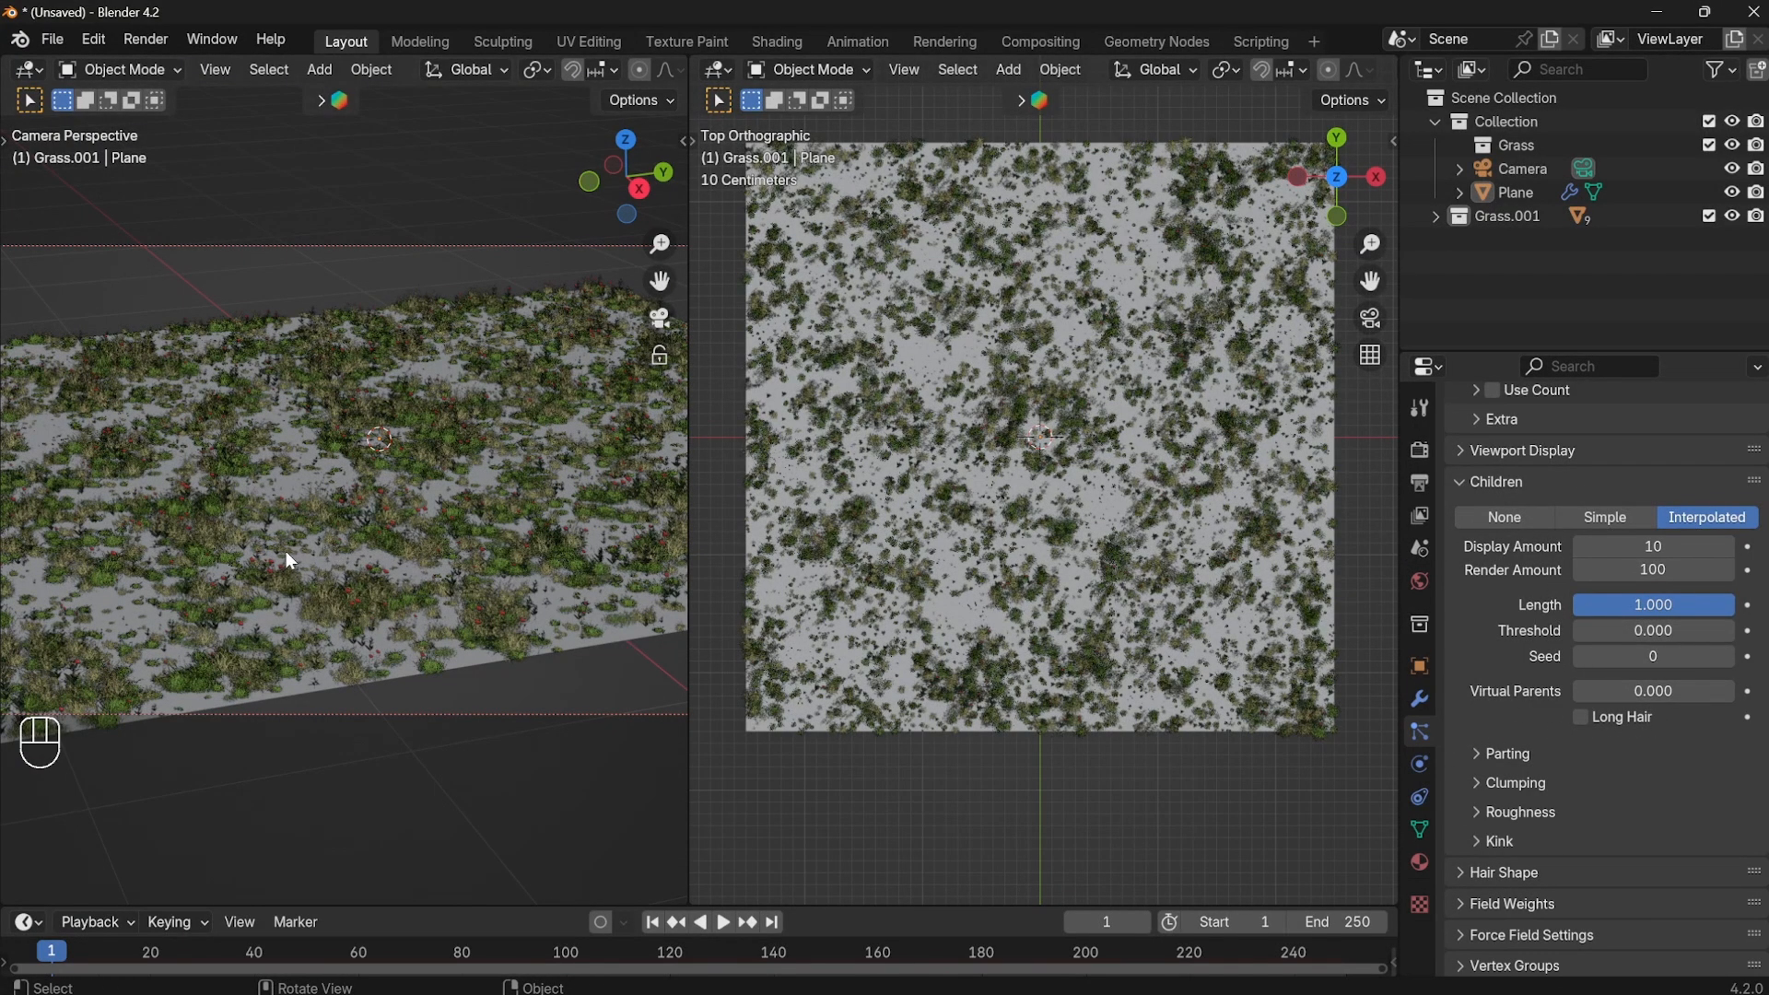
scroll(284, 551, "up", 2)
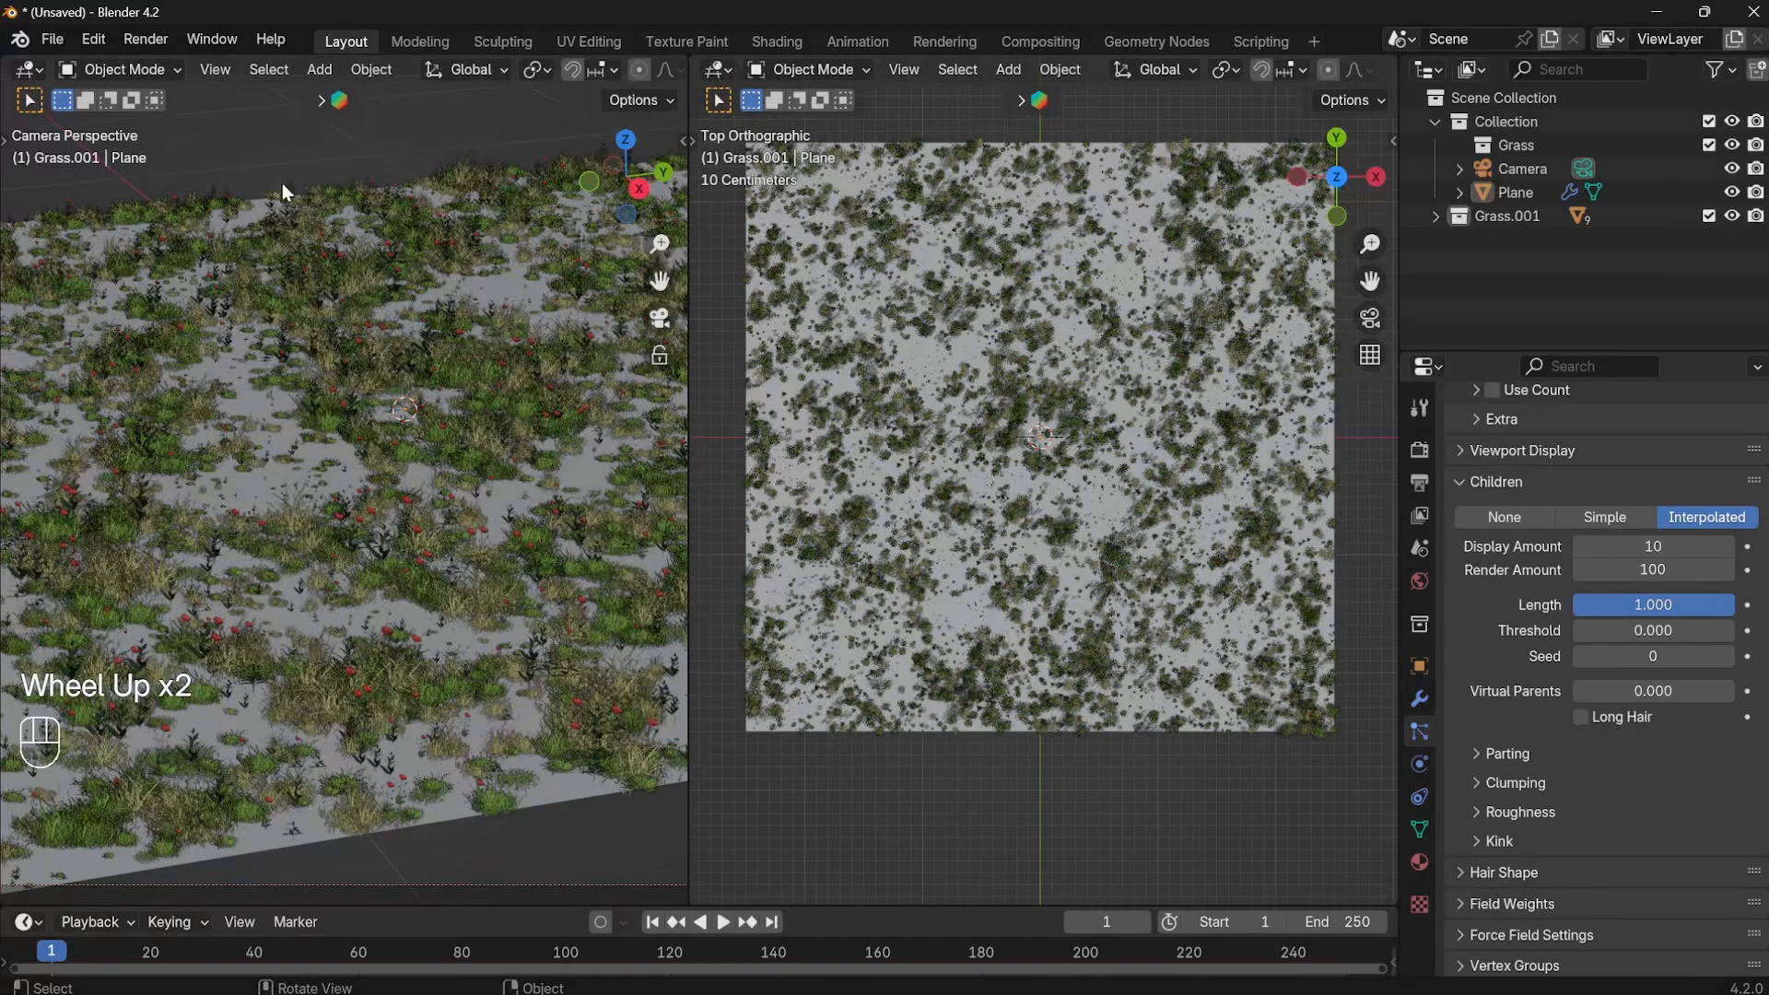
Collapse the Children and Render settings of the Grass hair system, enable Advanced, and turn on Rotation.
left_click(1458, 483)
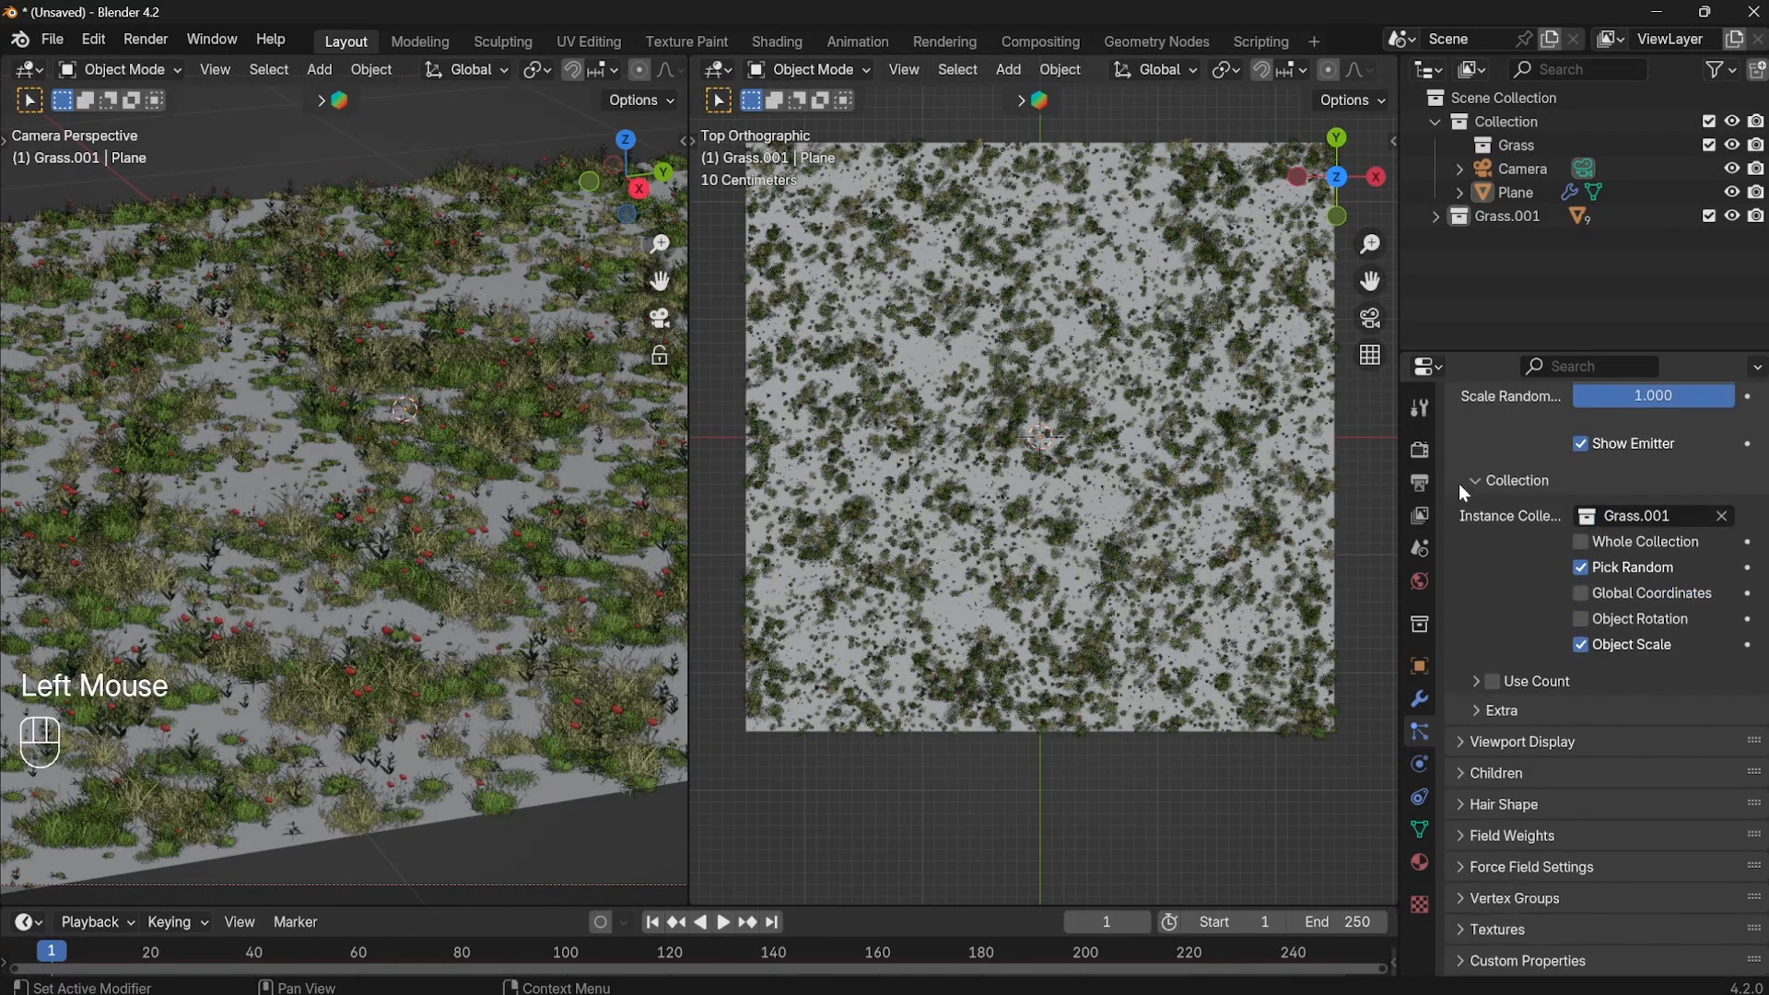
scroll(1587, 532, "up", 6)
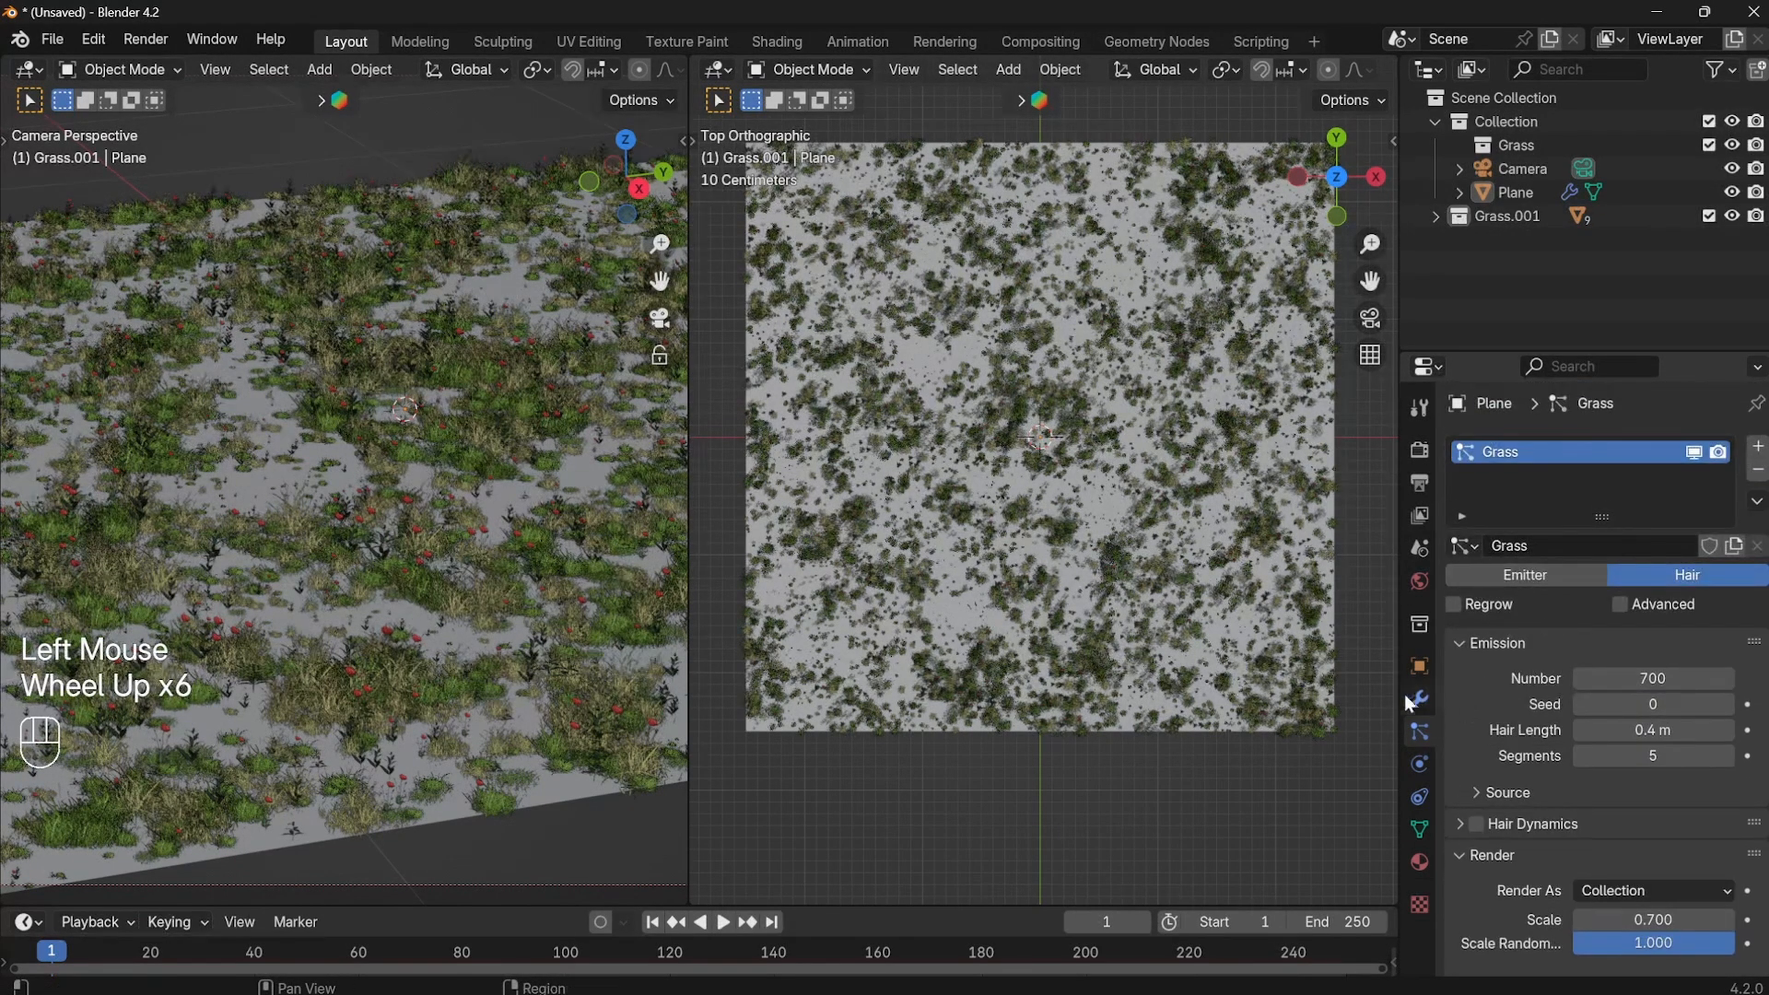
left_click(1474, 853)
scroll(1555, 748, "down", 4)
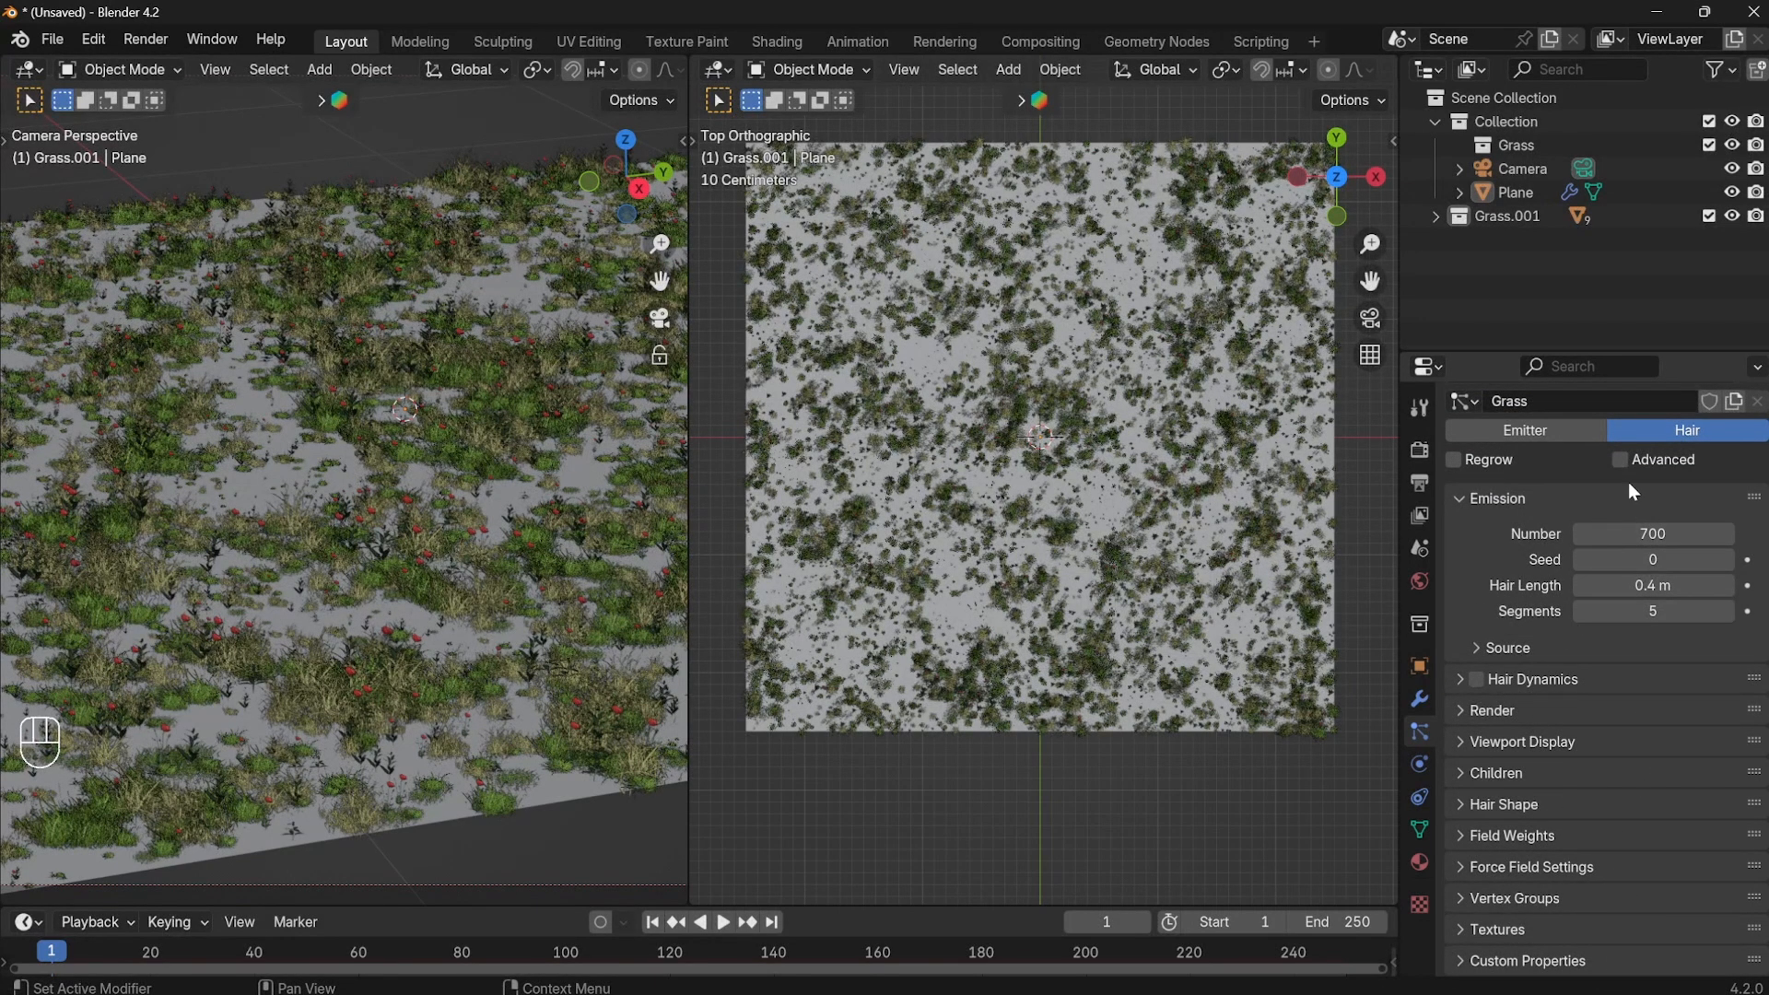
left_click(1631, 458)
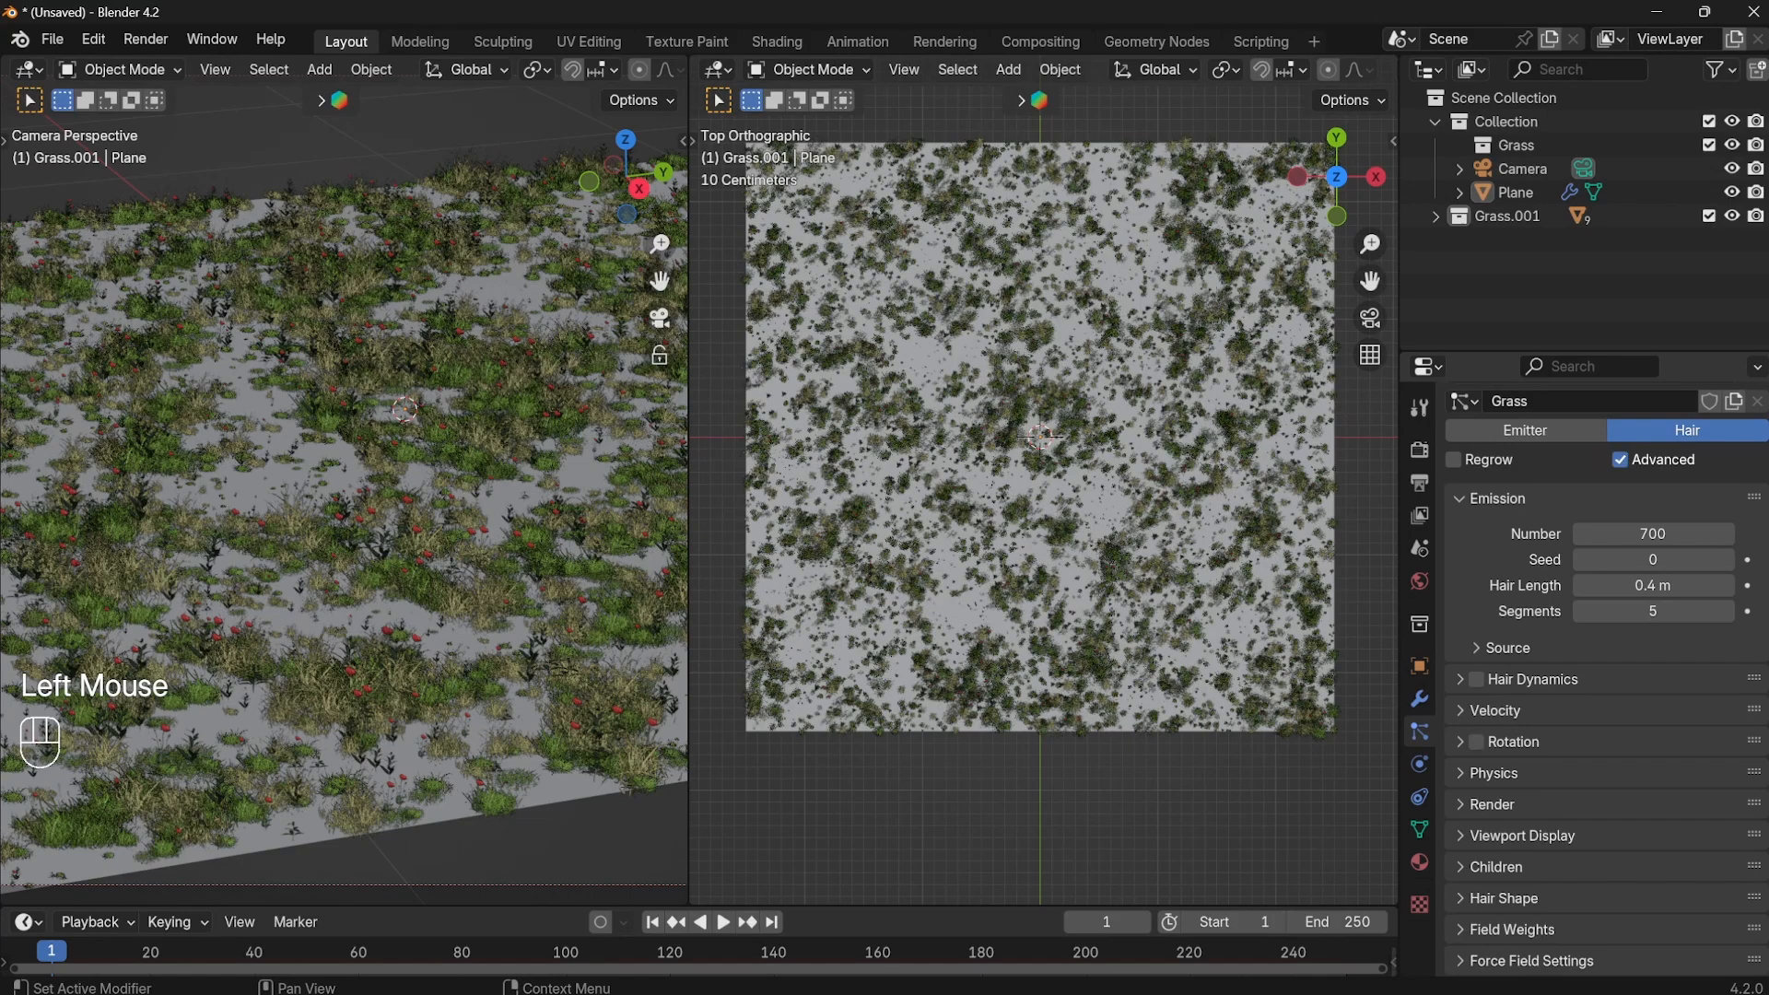
left_click(1470, 743)
left_click(1462, 745)
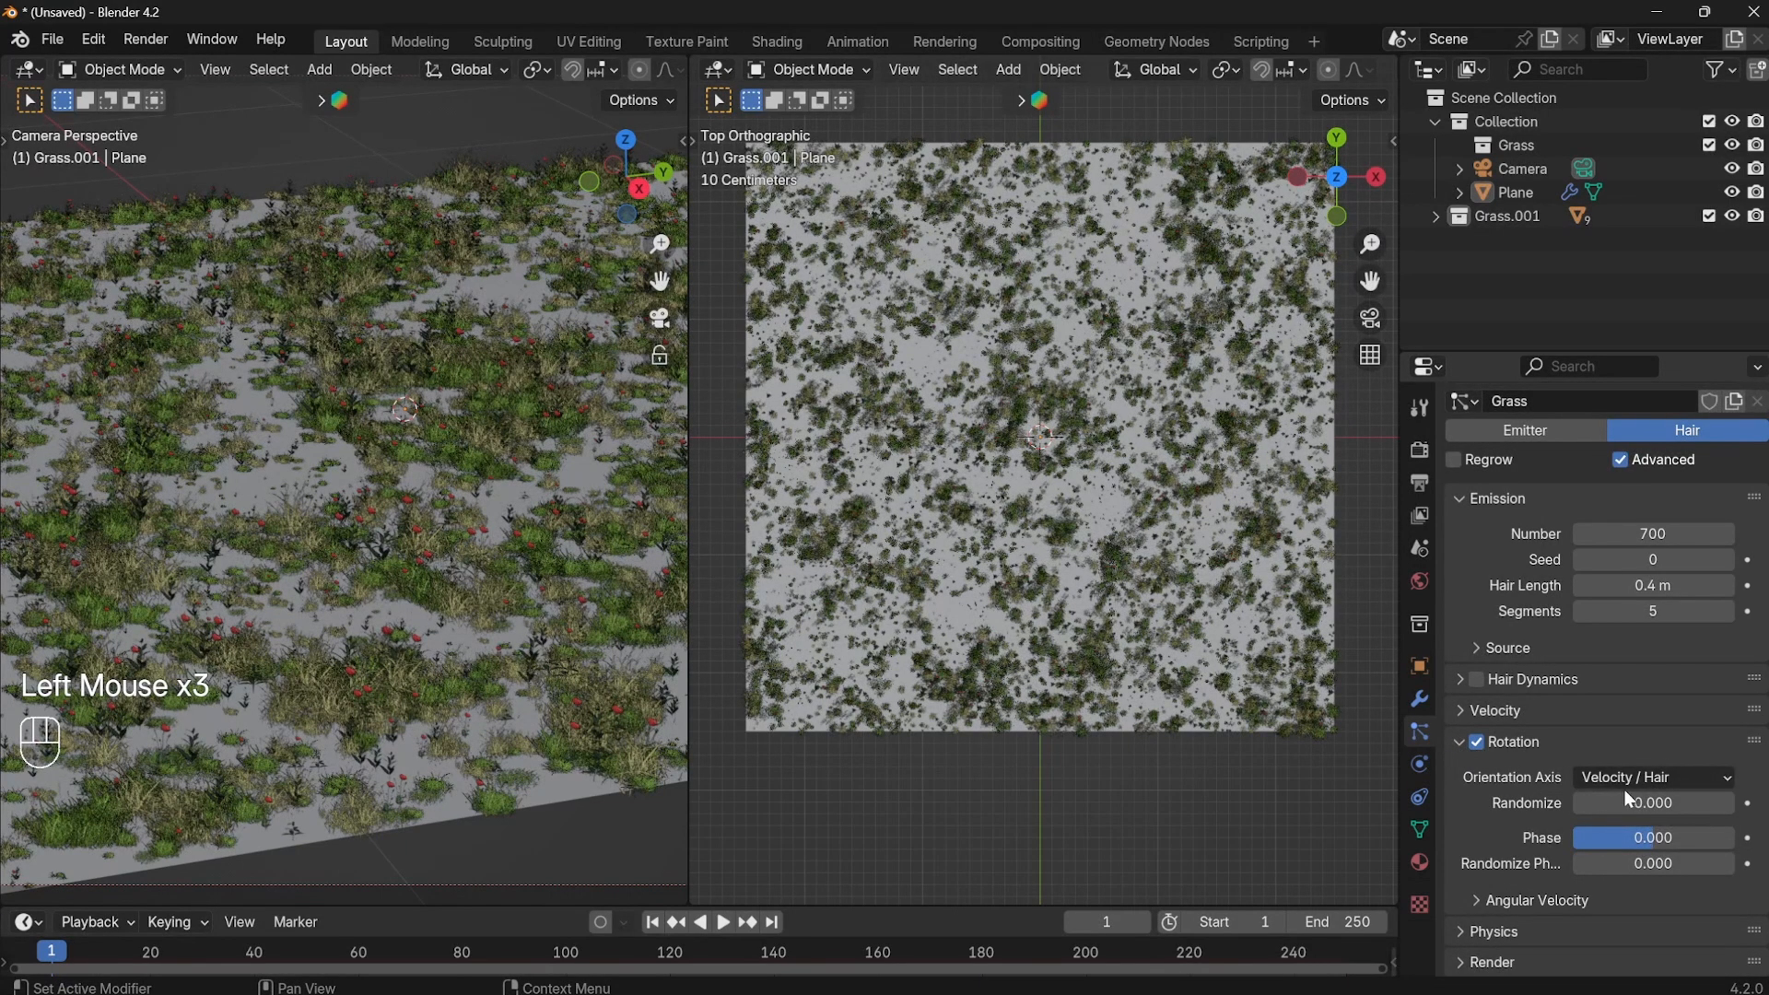
Set the particle rotation Phase to 1 and Randomize Phase to 1, leaving the Rotation settings collapsed.
left_click(1622, 844)
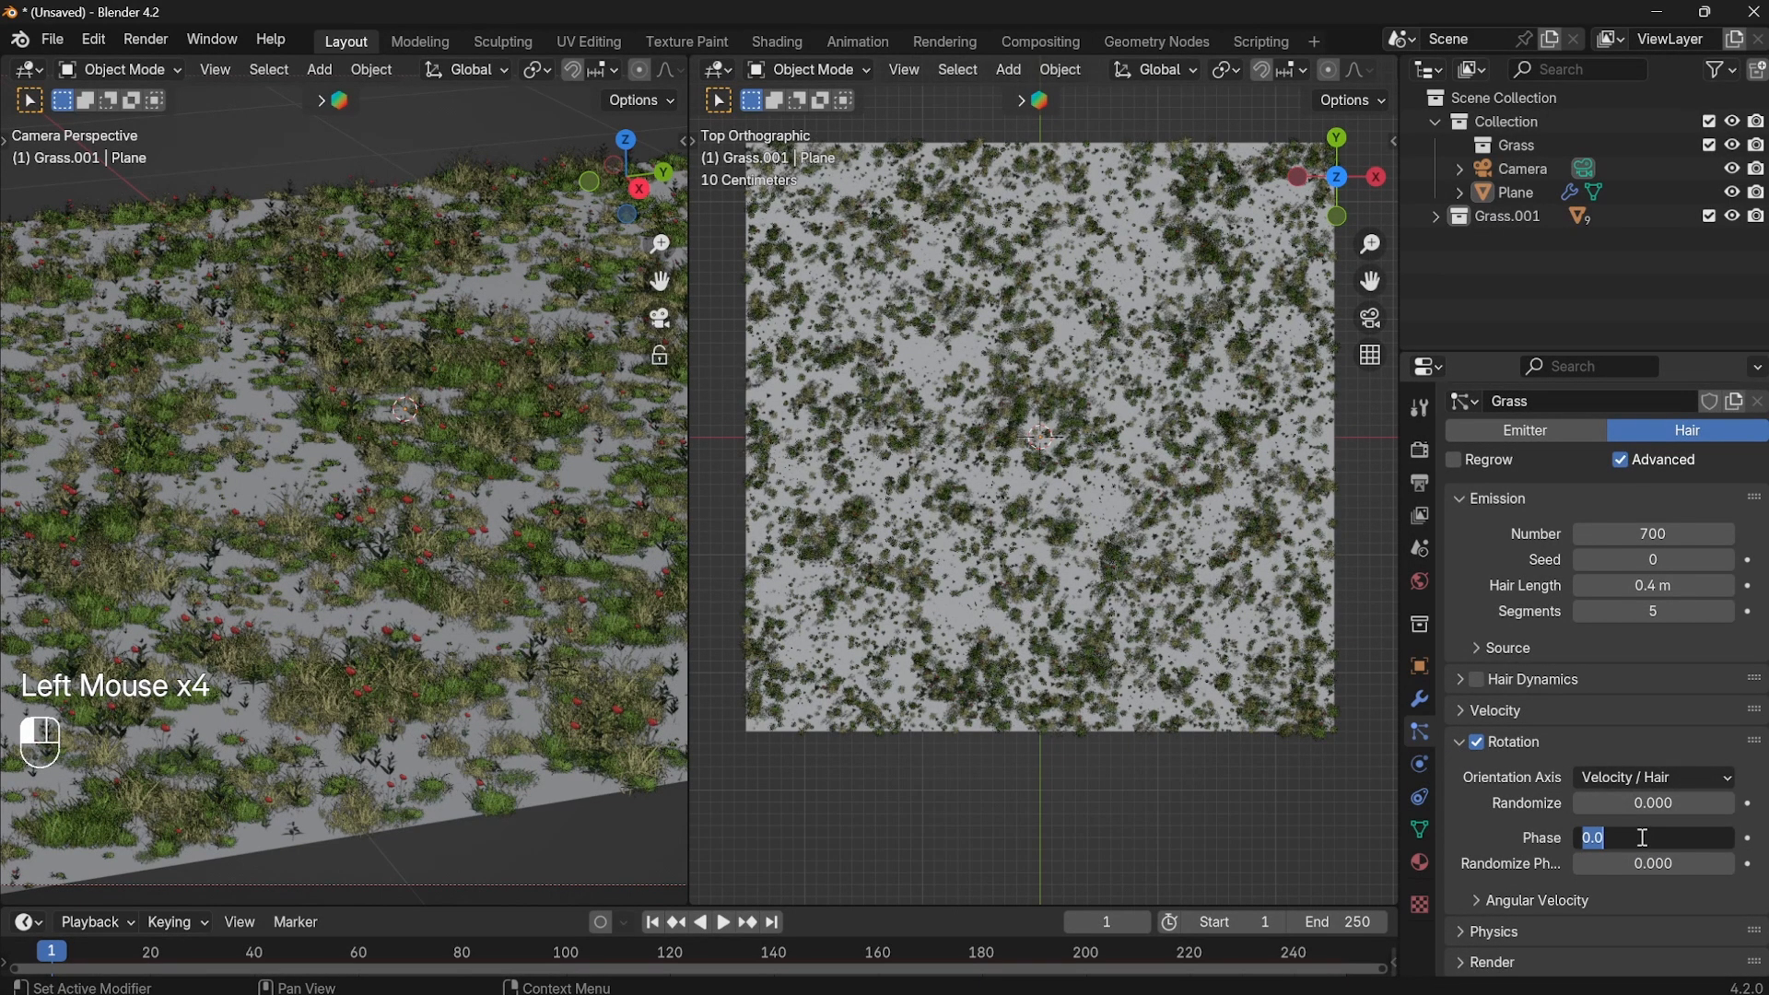
type("1")
key("Return")
left_click(1631, 864)
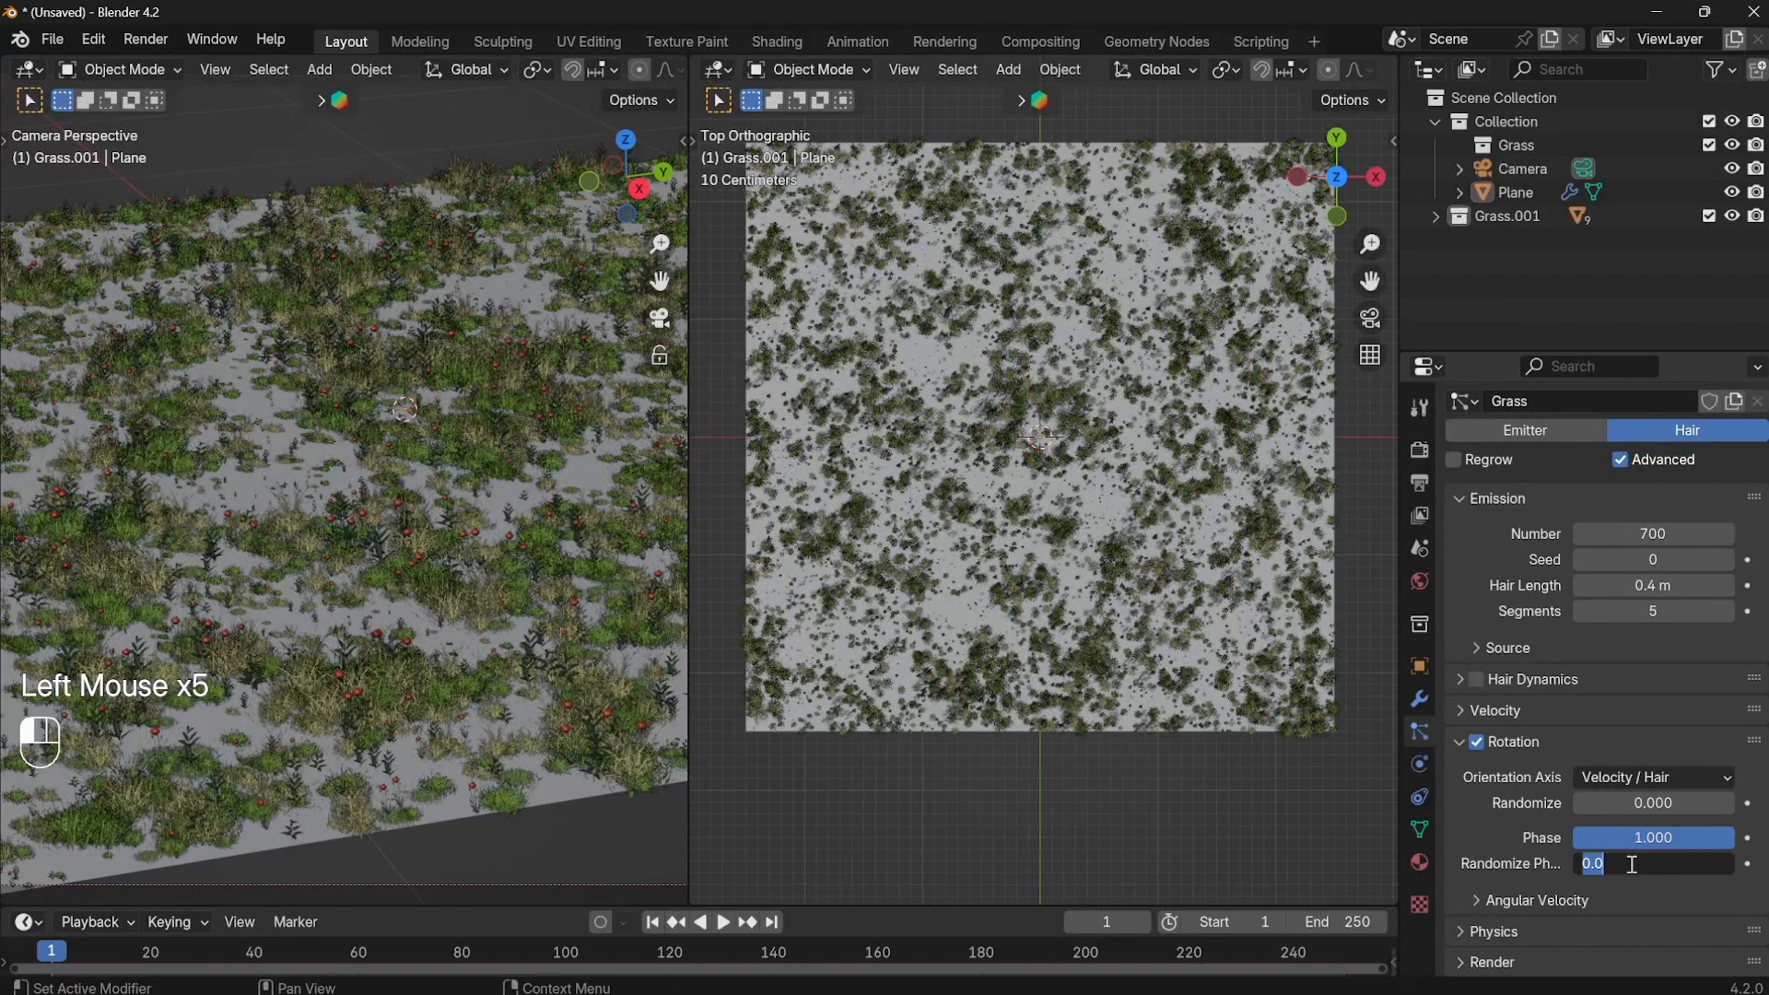
type("1")
key("Return")
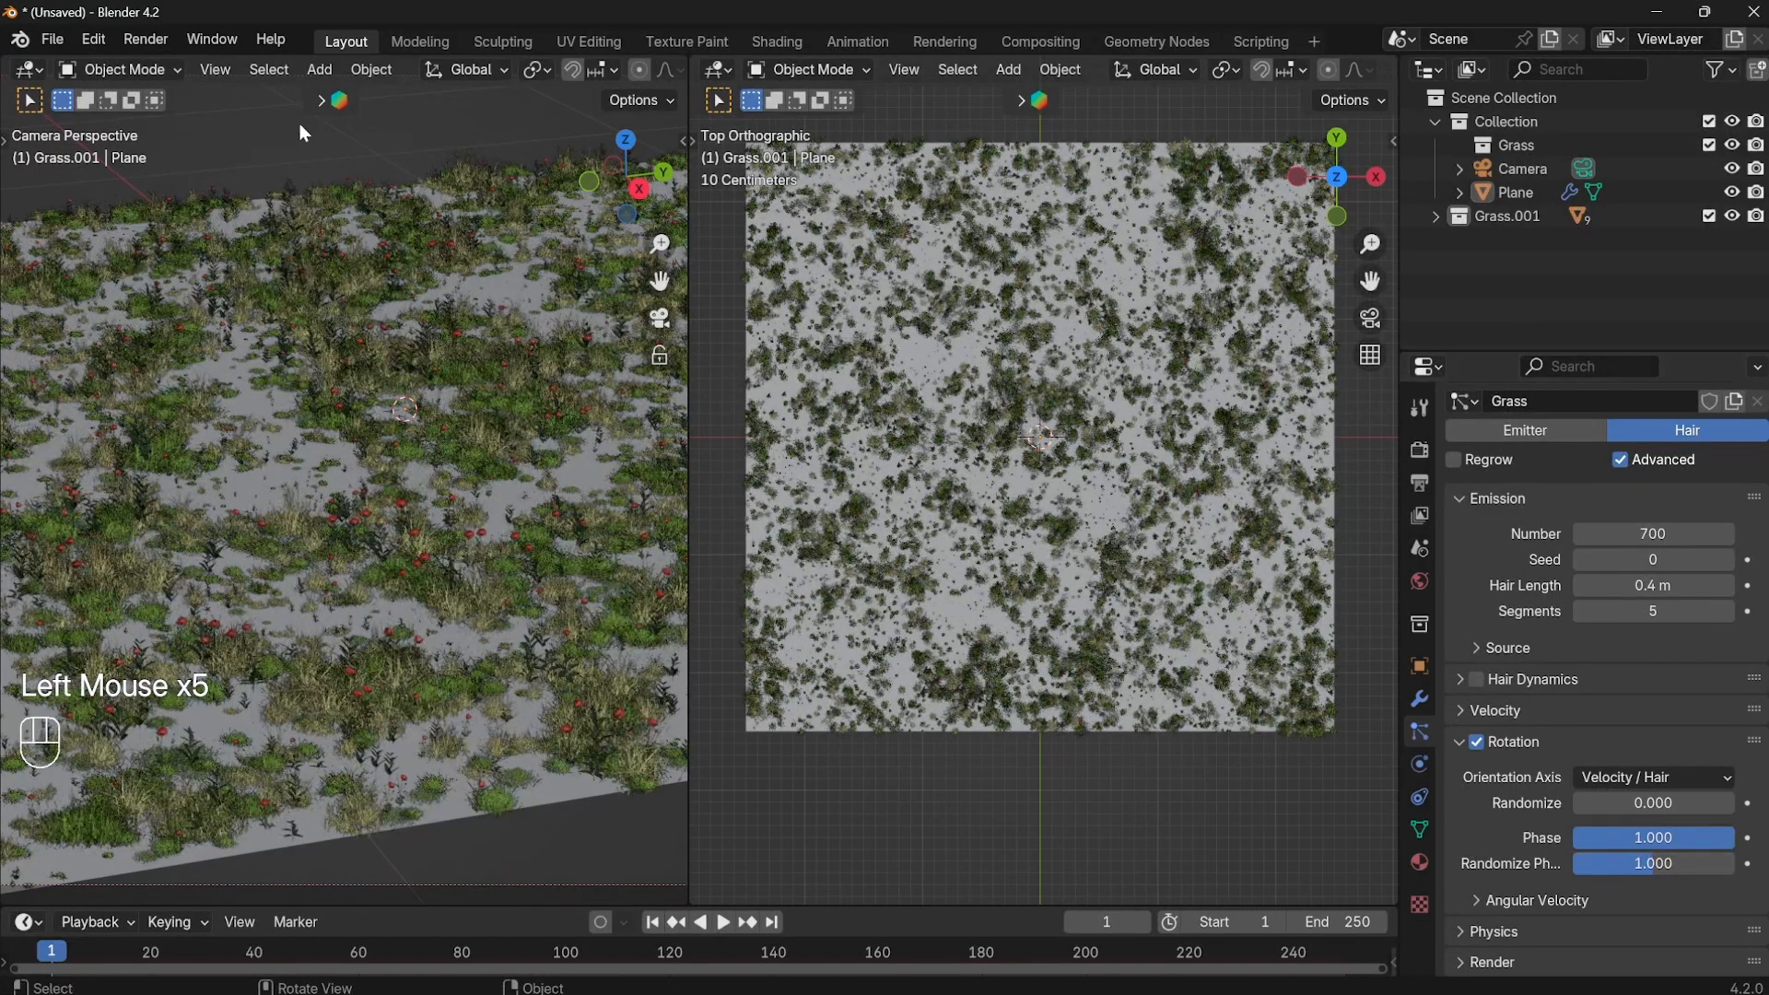
left_click(344, 152)
left_click(1458, 741)
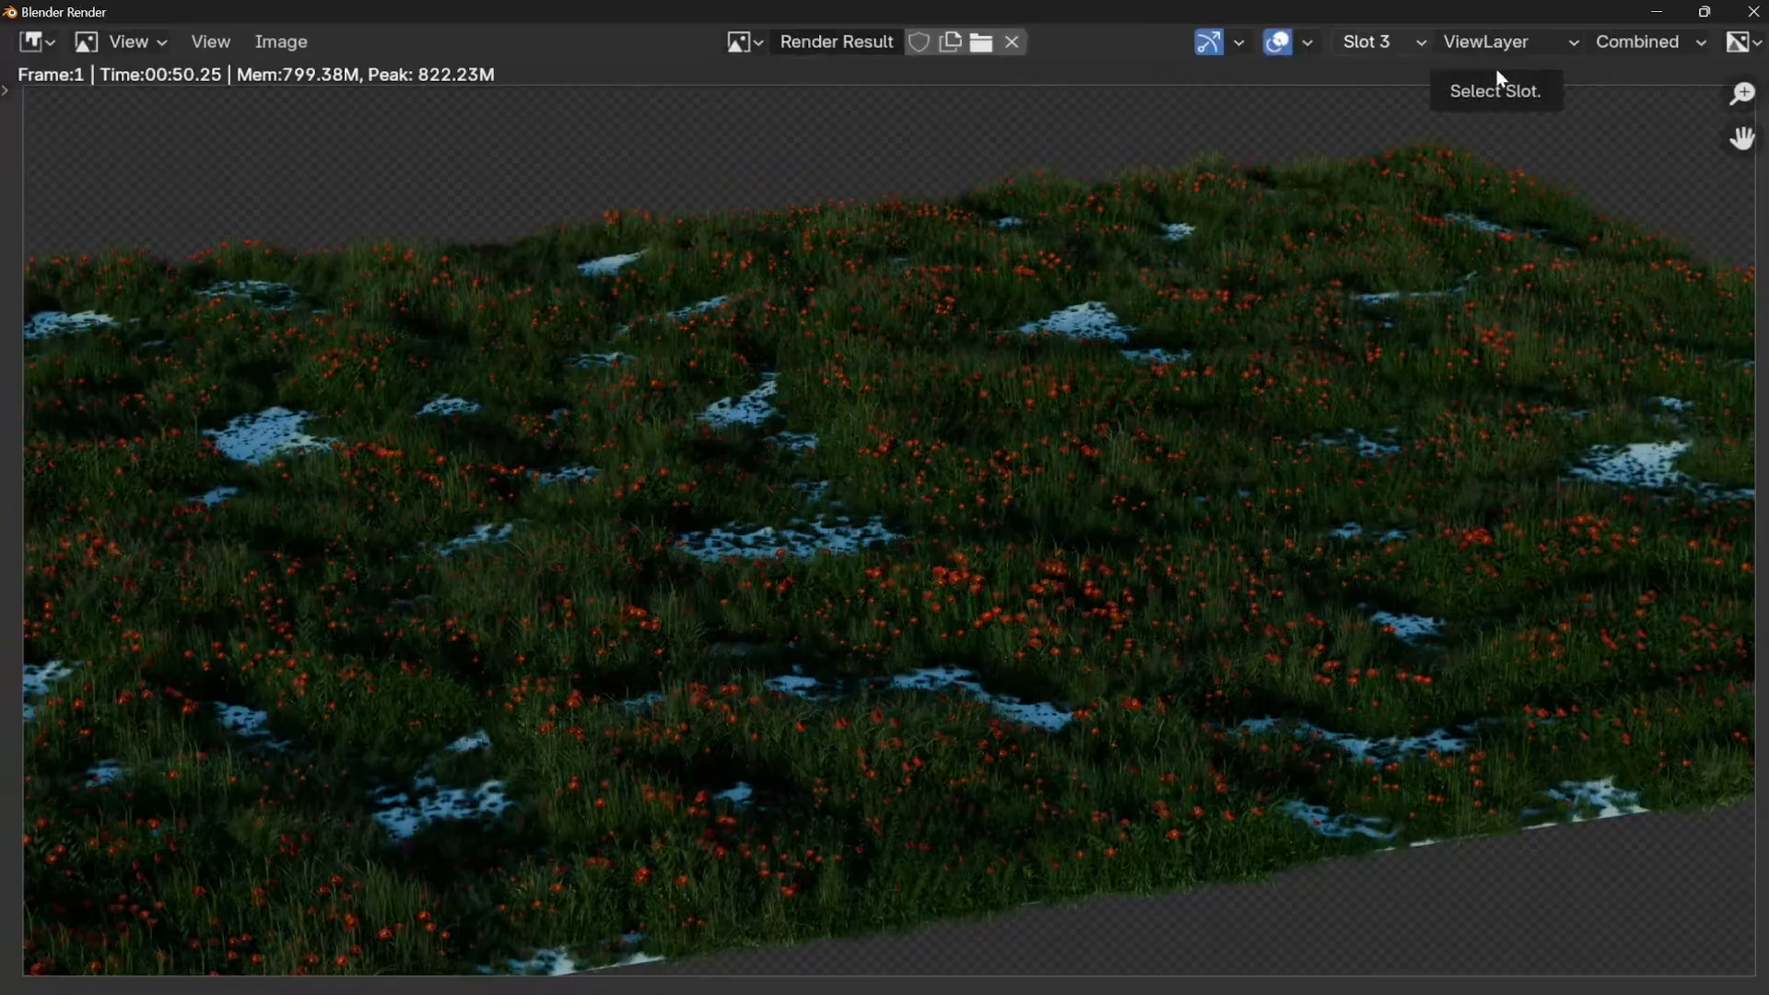
Inspect the rendered grass field in Slot 3 at different zoom levels.
scroll(1137, 553, "up", 2)
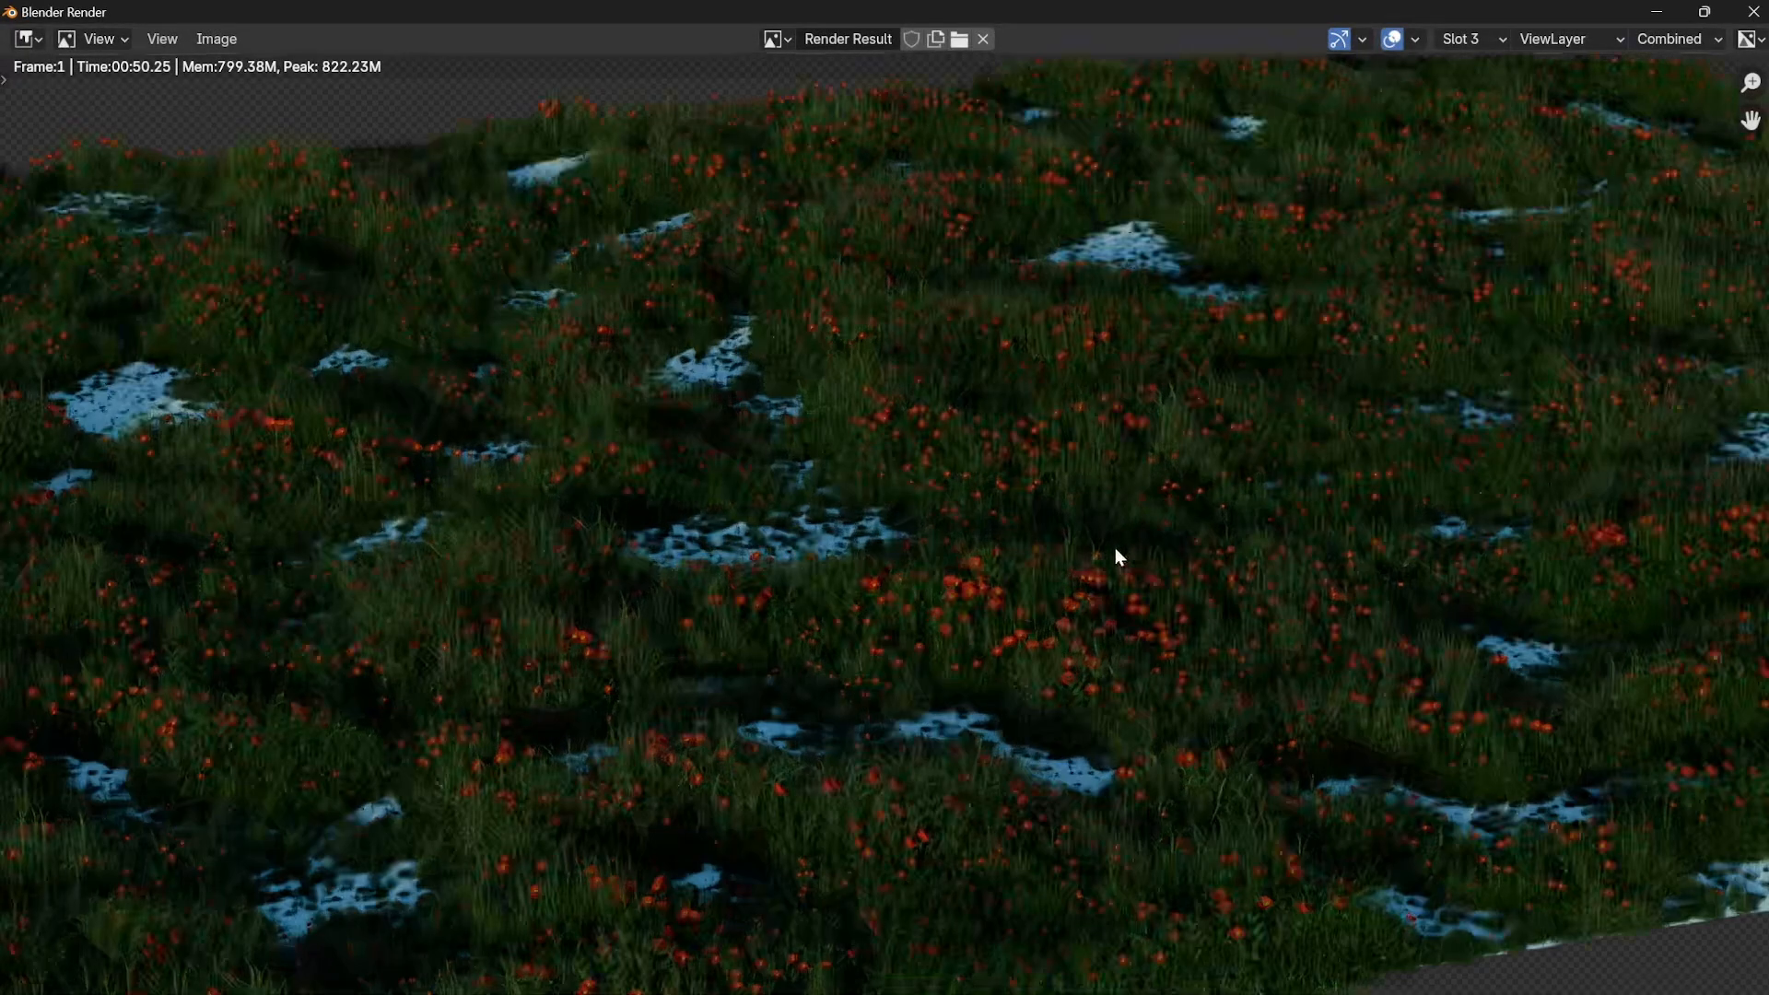
scroll(539, 455, "down", 2)
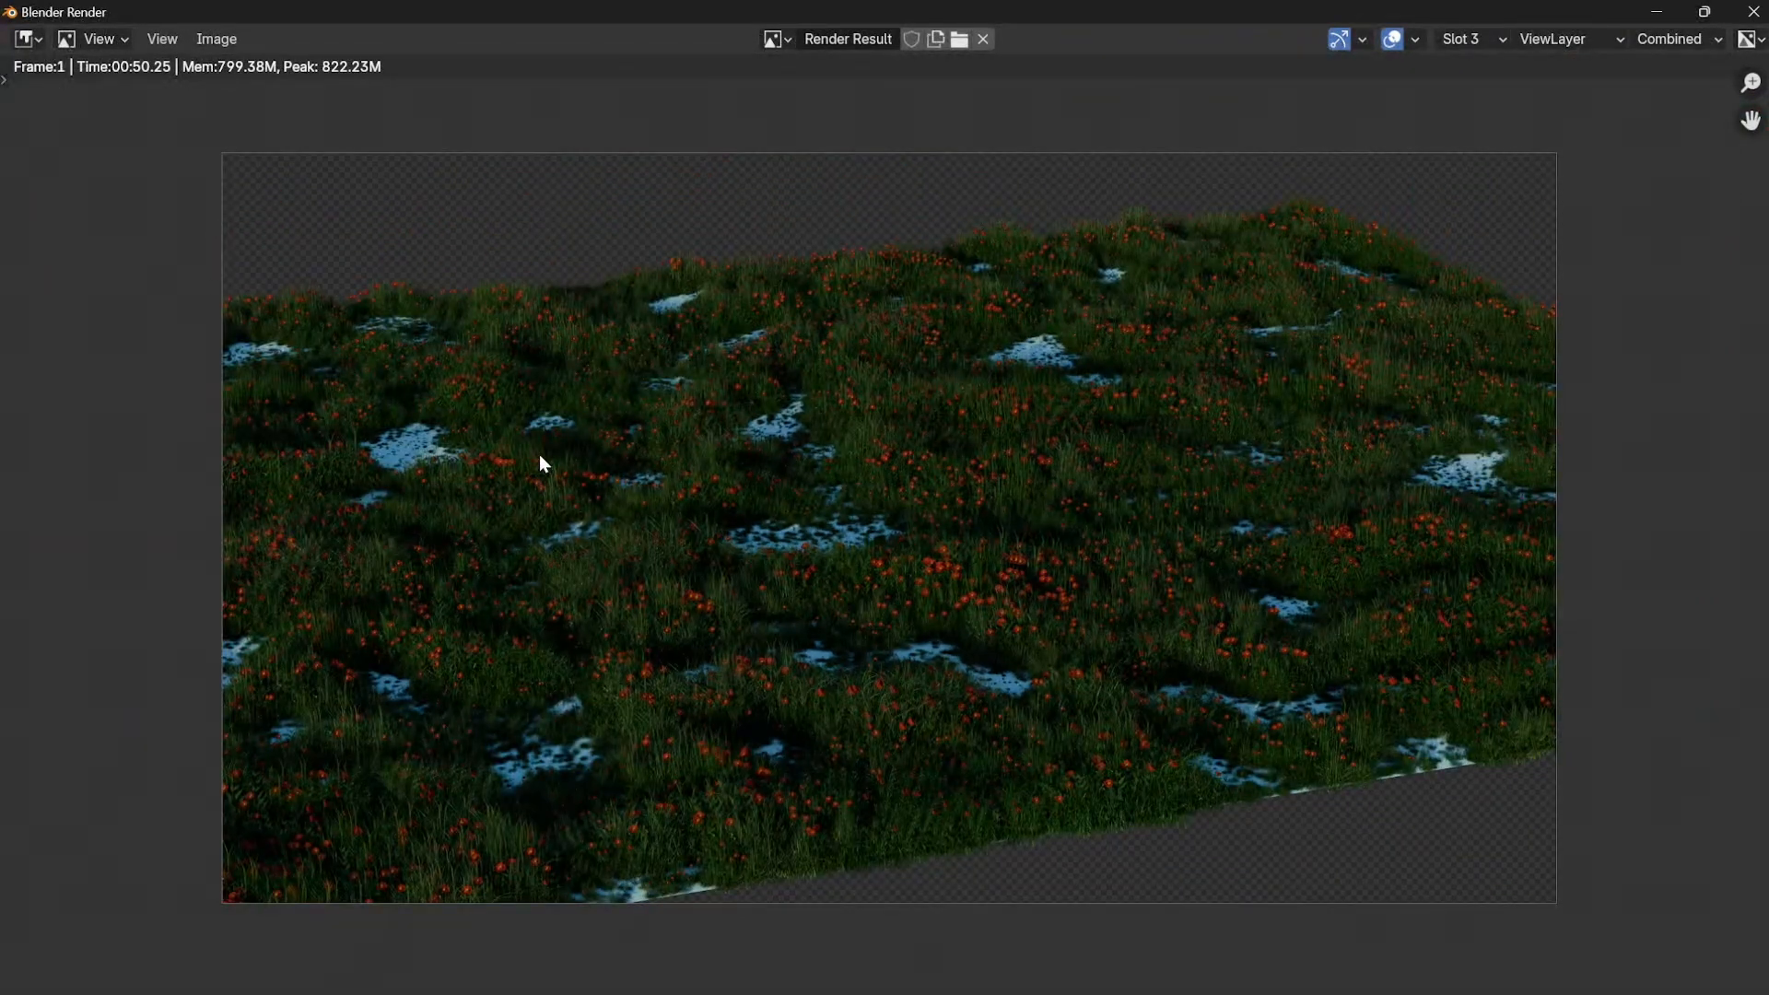
scroll(539, 455, "up", 1)
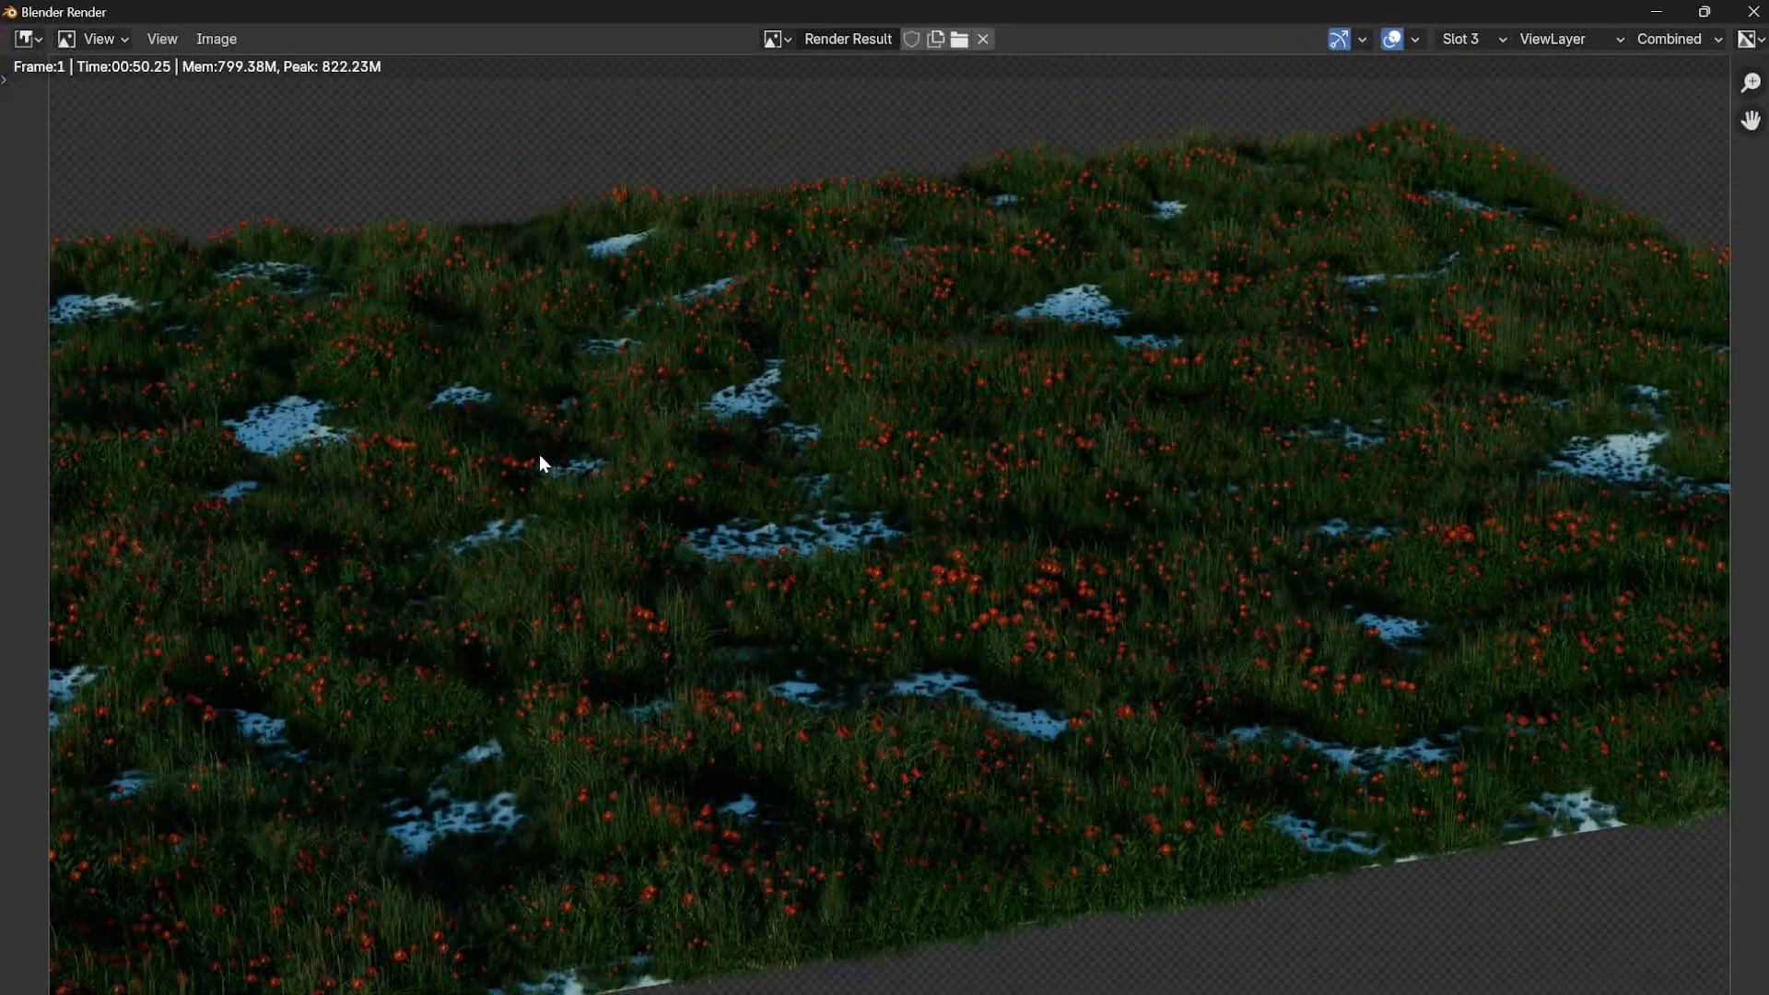
Compare the renders in Slot 2 and Slot 3 by switching between them, ending on Slot 3, and close the render window.
left_click(1472, 41)
left_click(1454, 90)
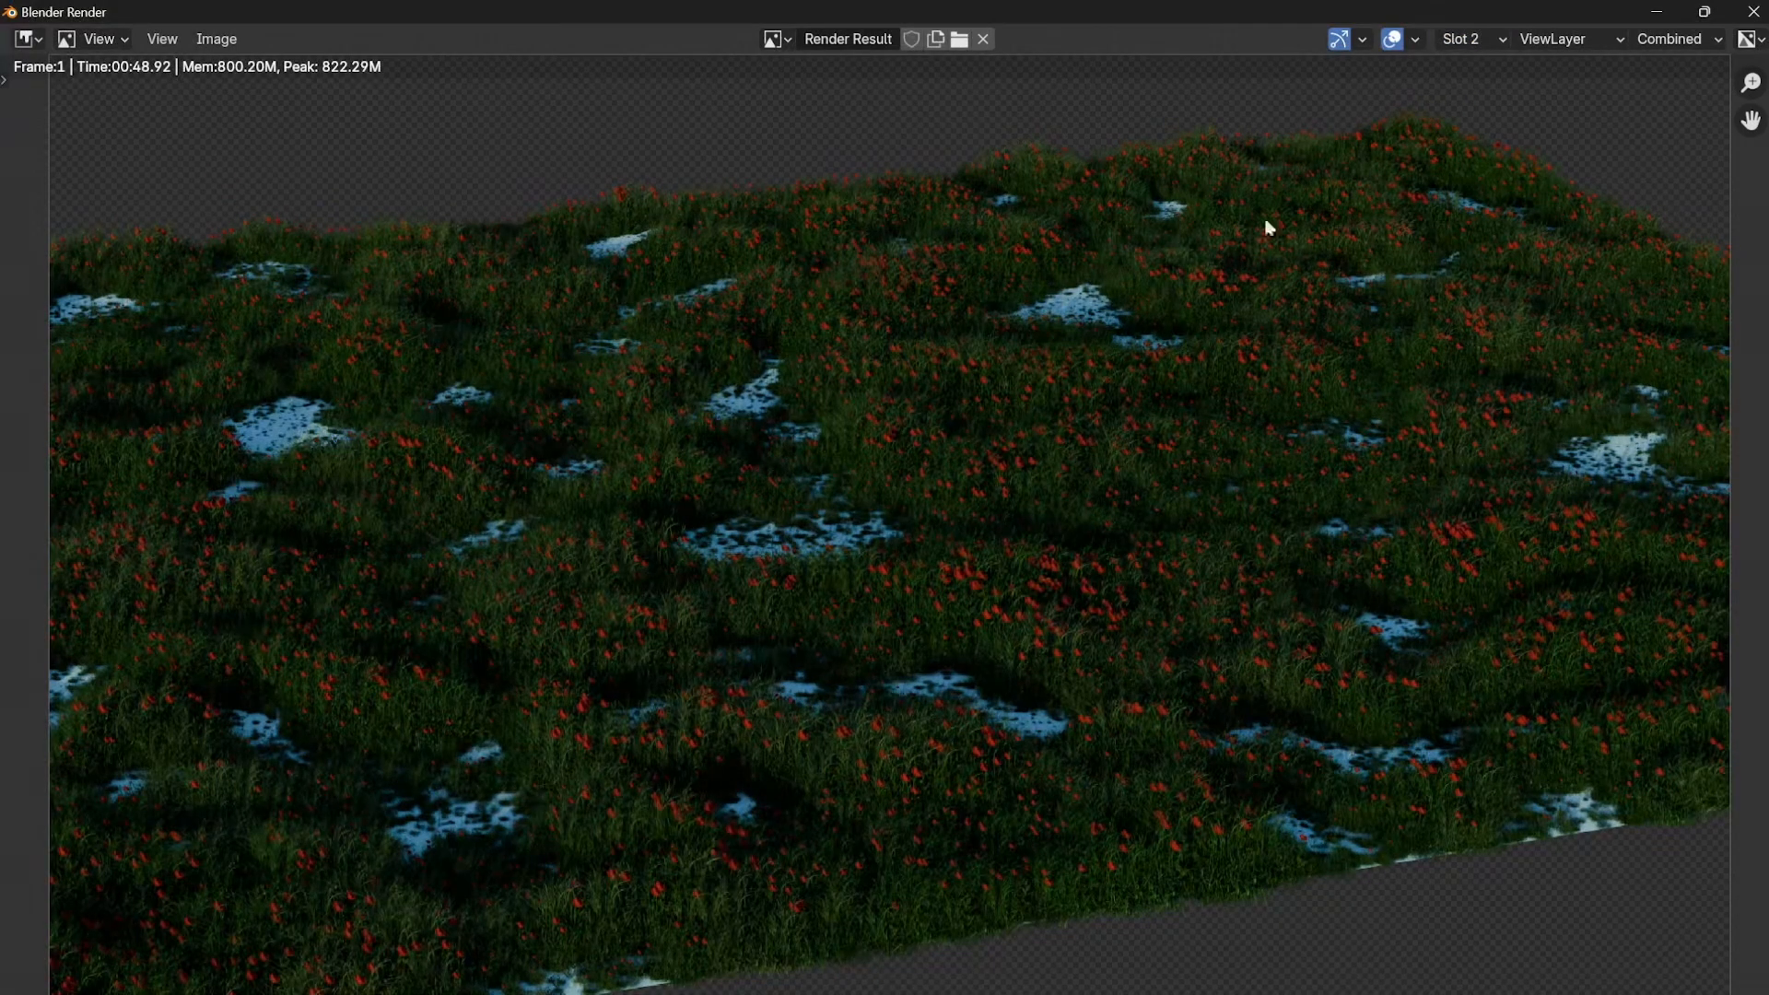
left_click(1462, 44)
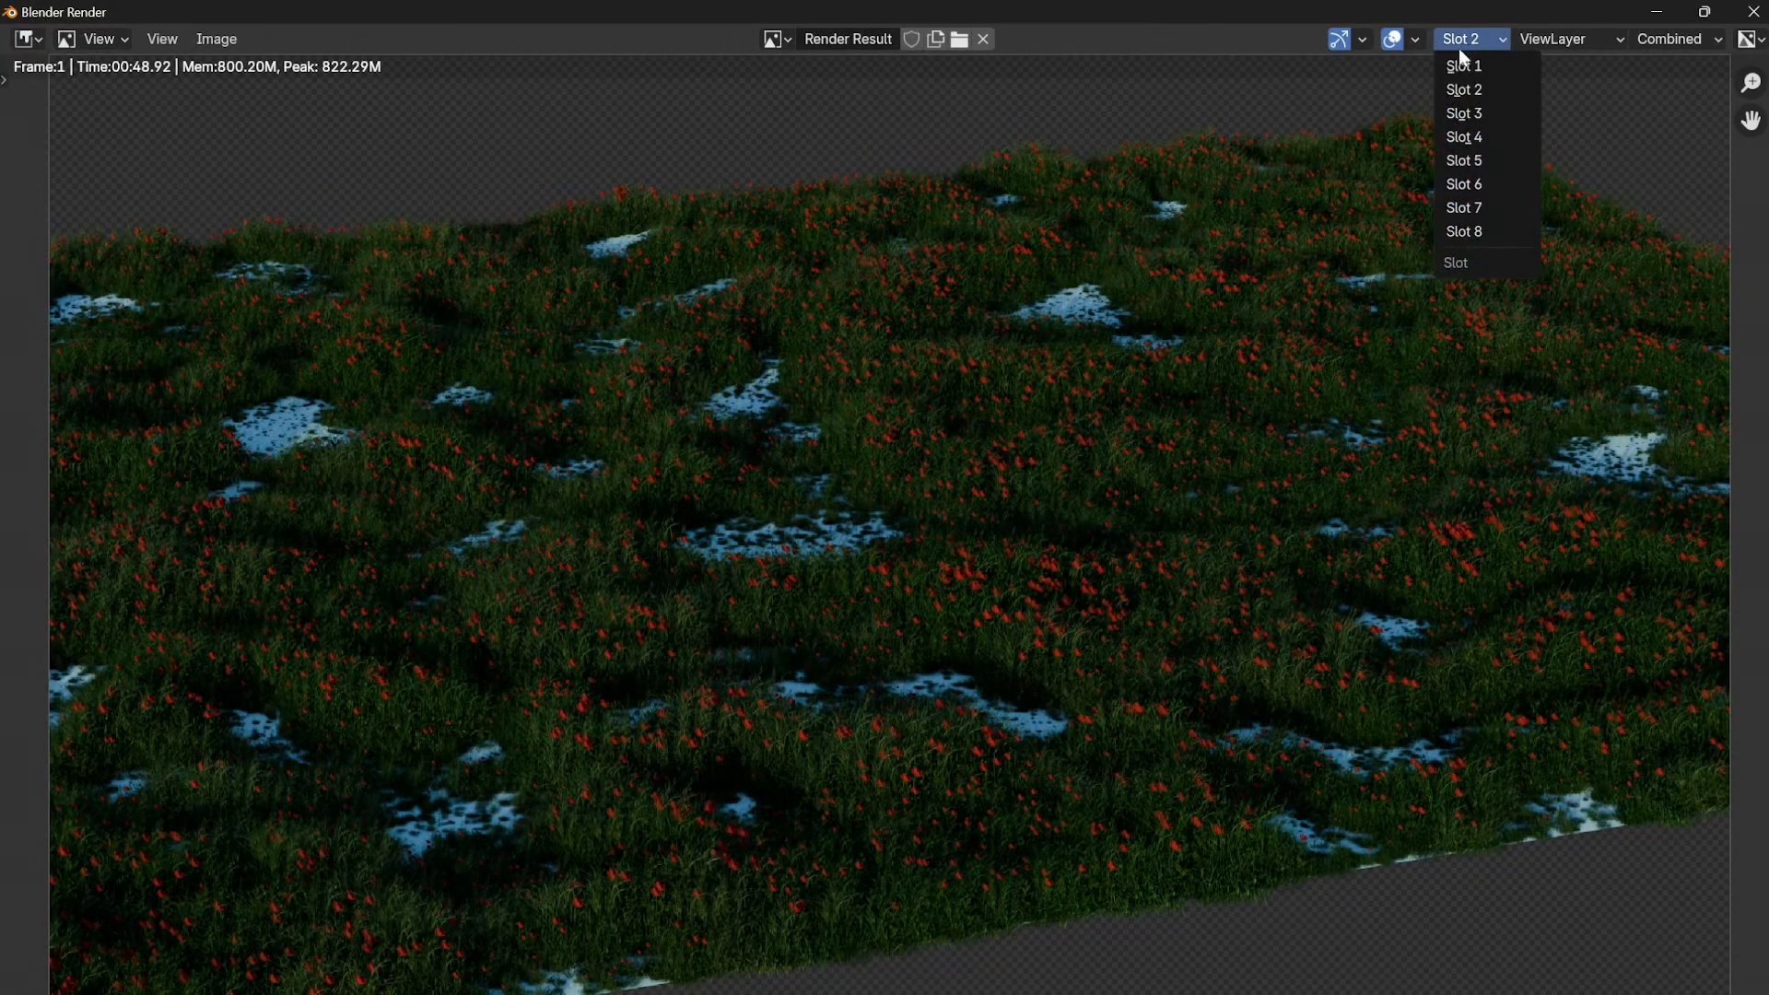
left_click(1456, 113)
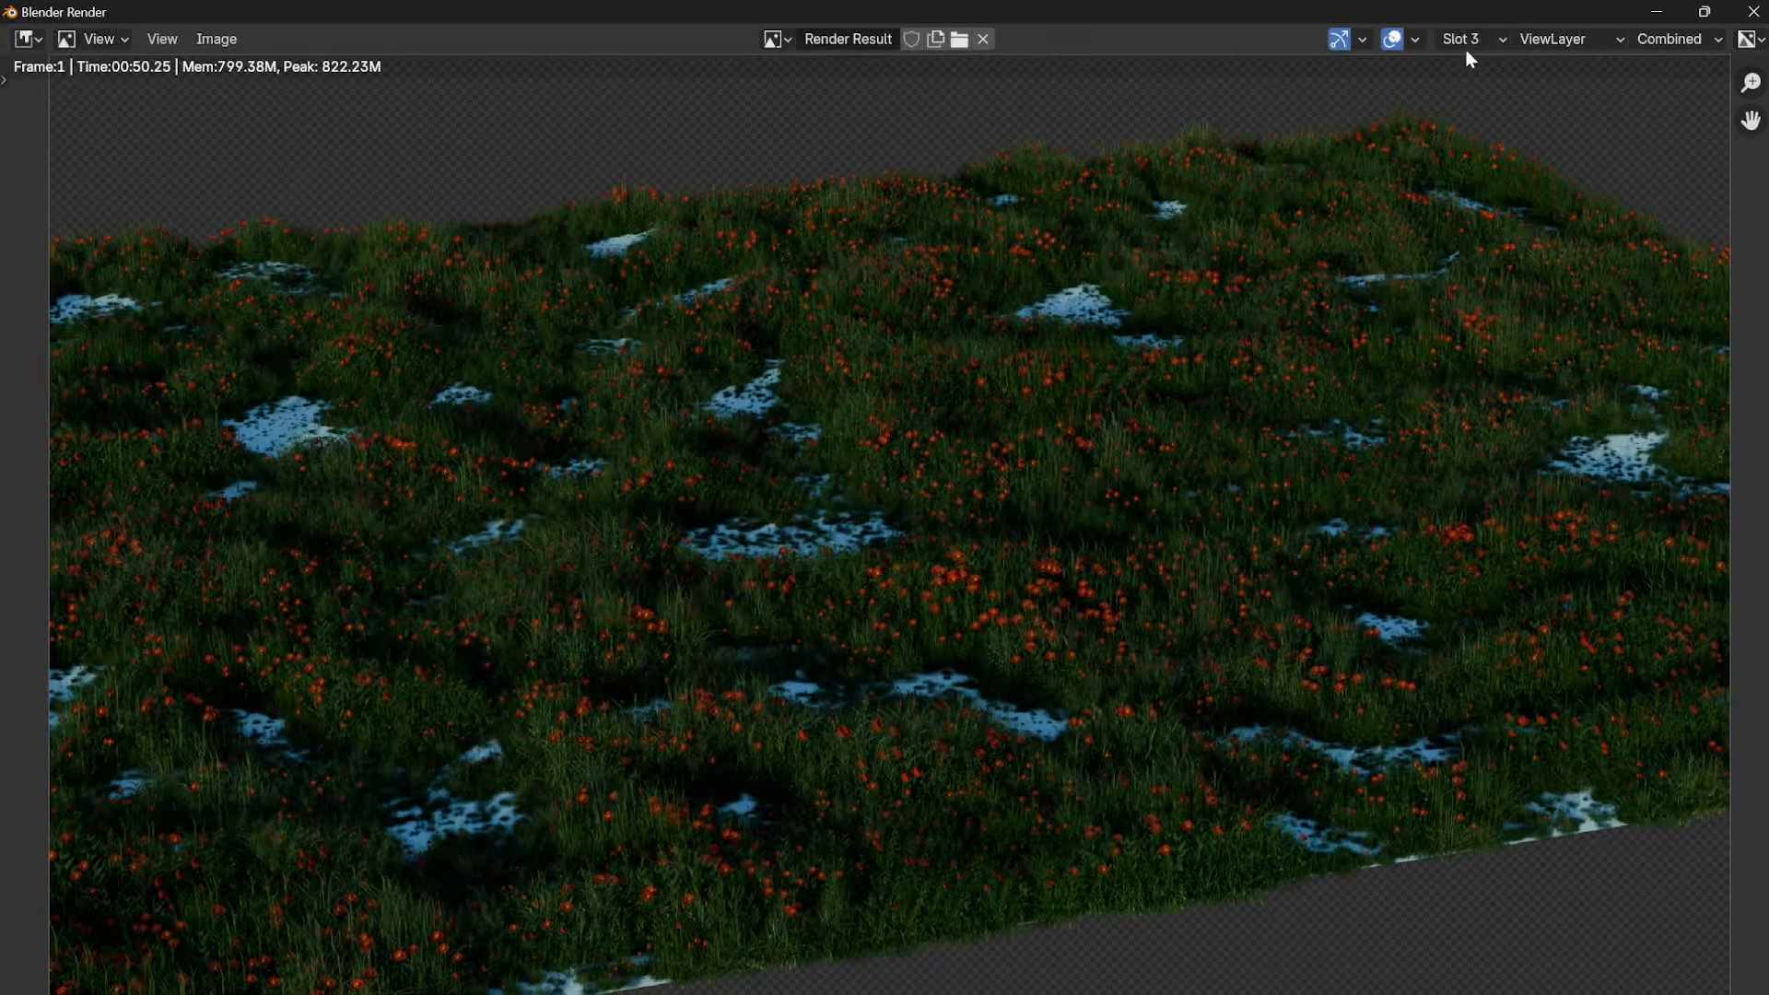
left_click(1469, 41)
left_click(1460, 109)
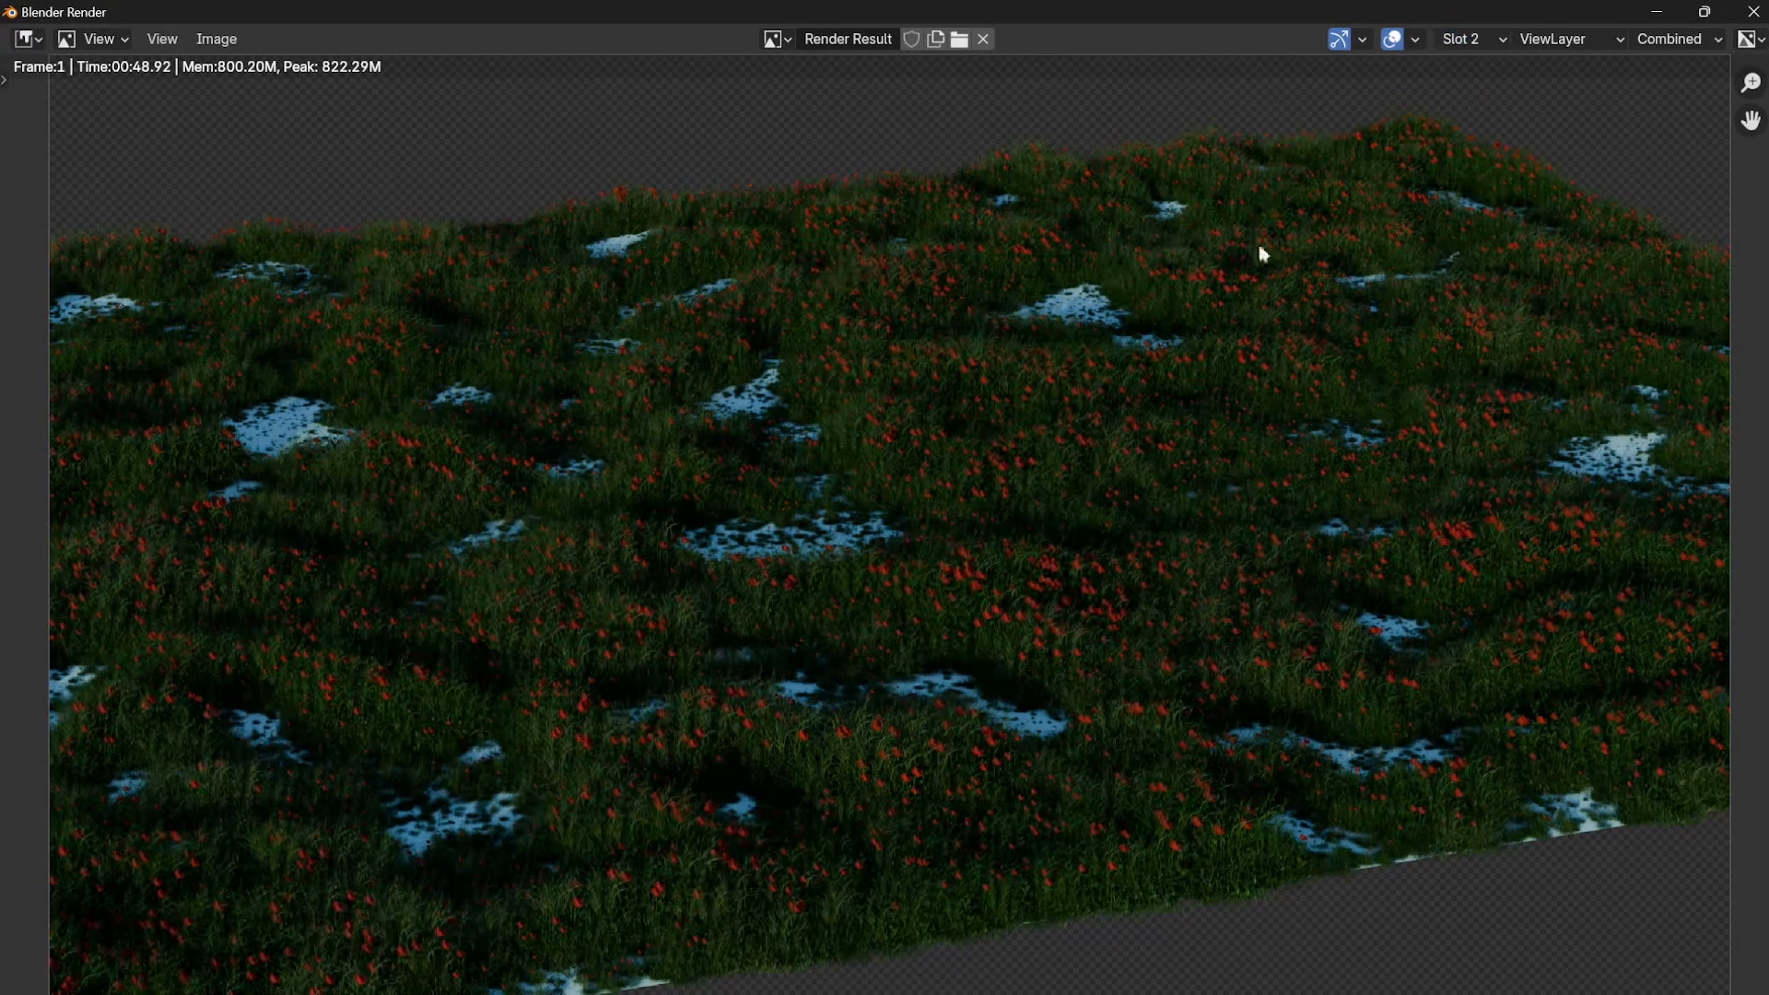
left_click(1483, 46)
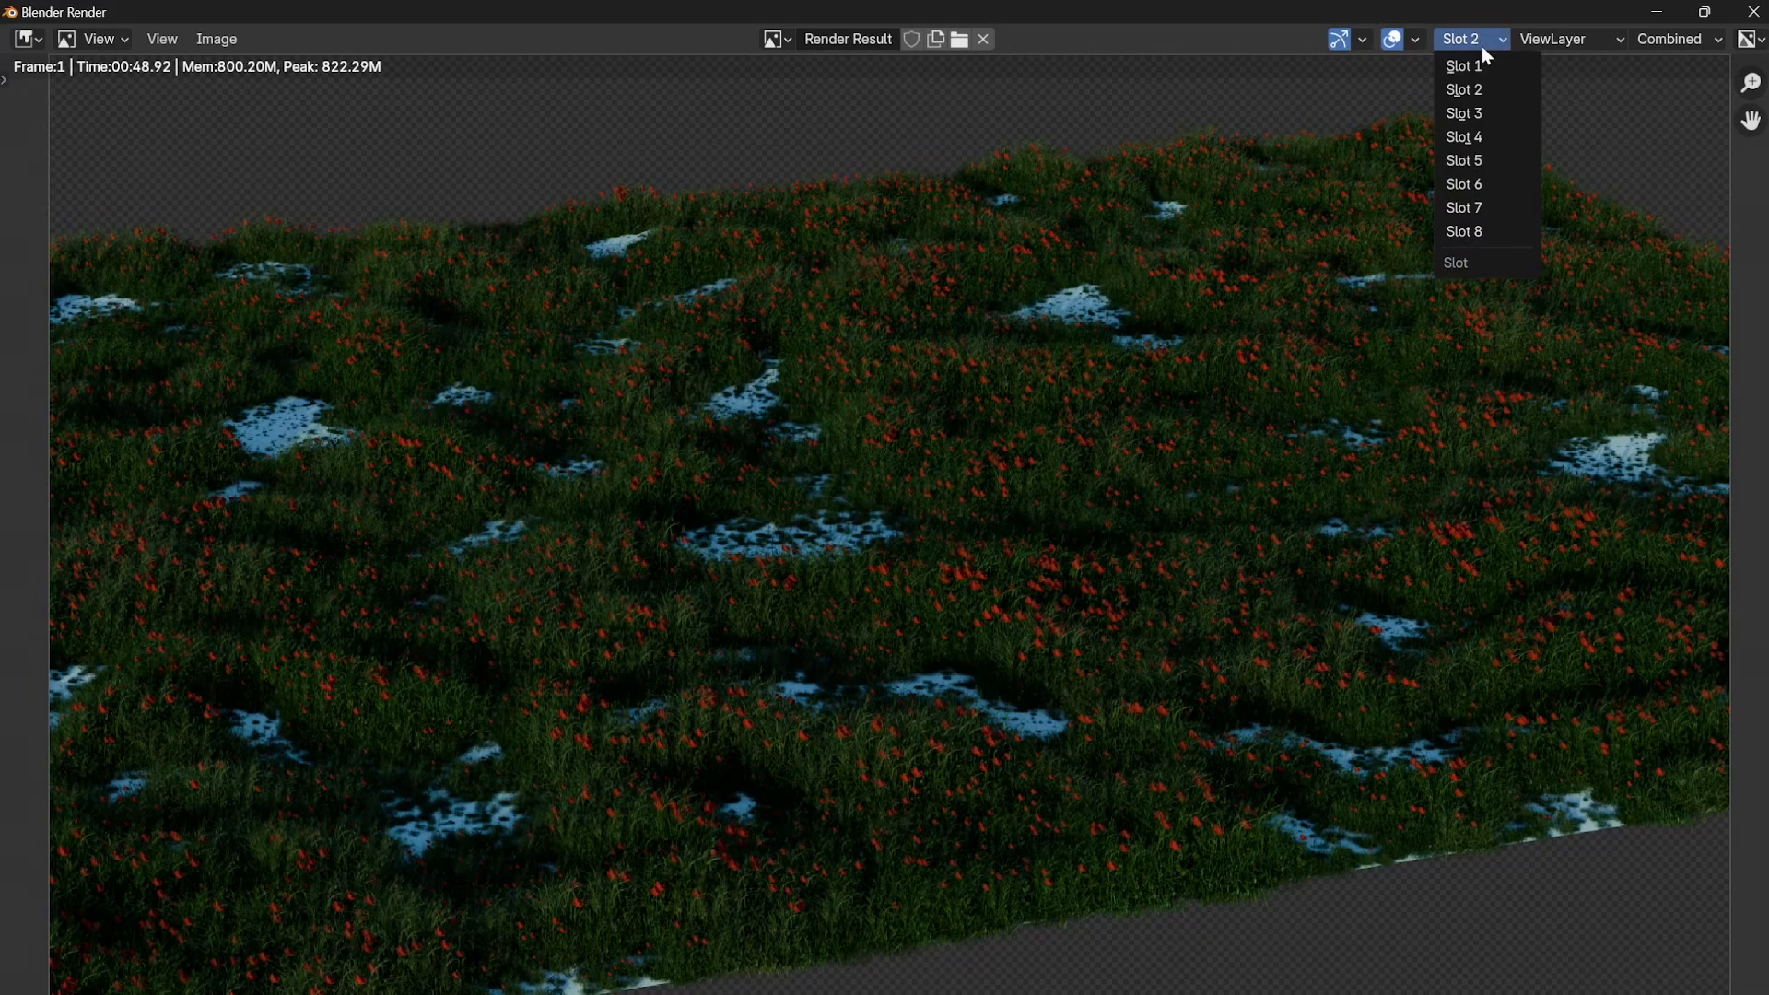
left_click(1483, 114)
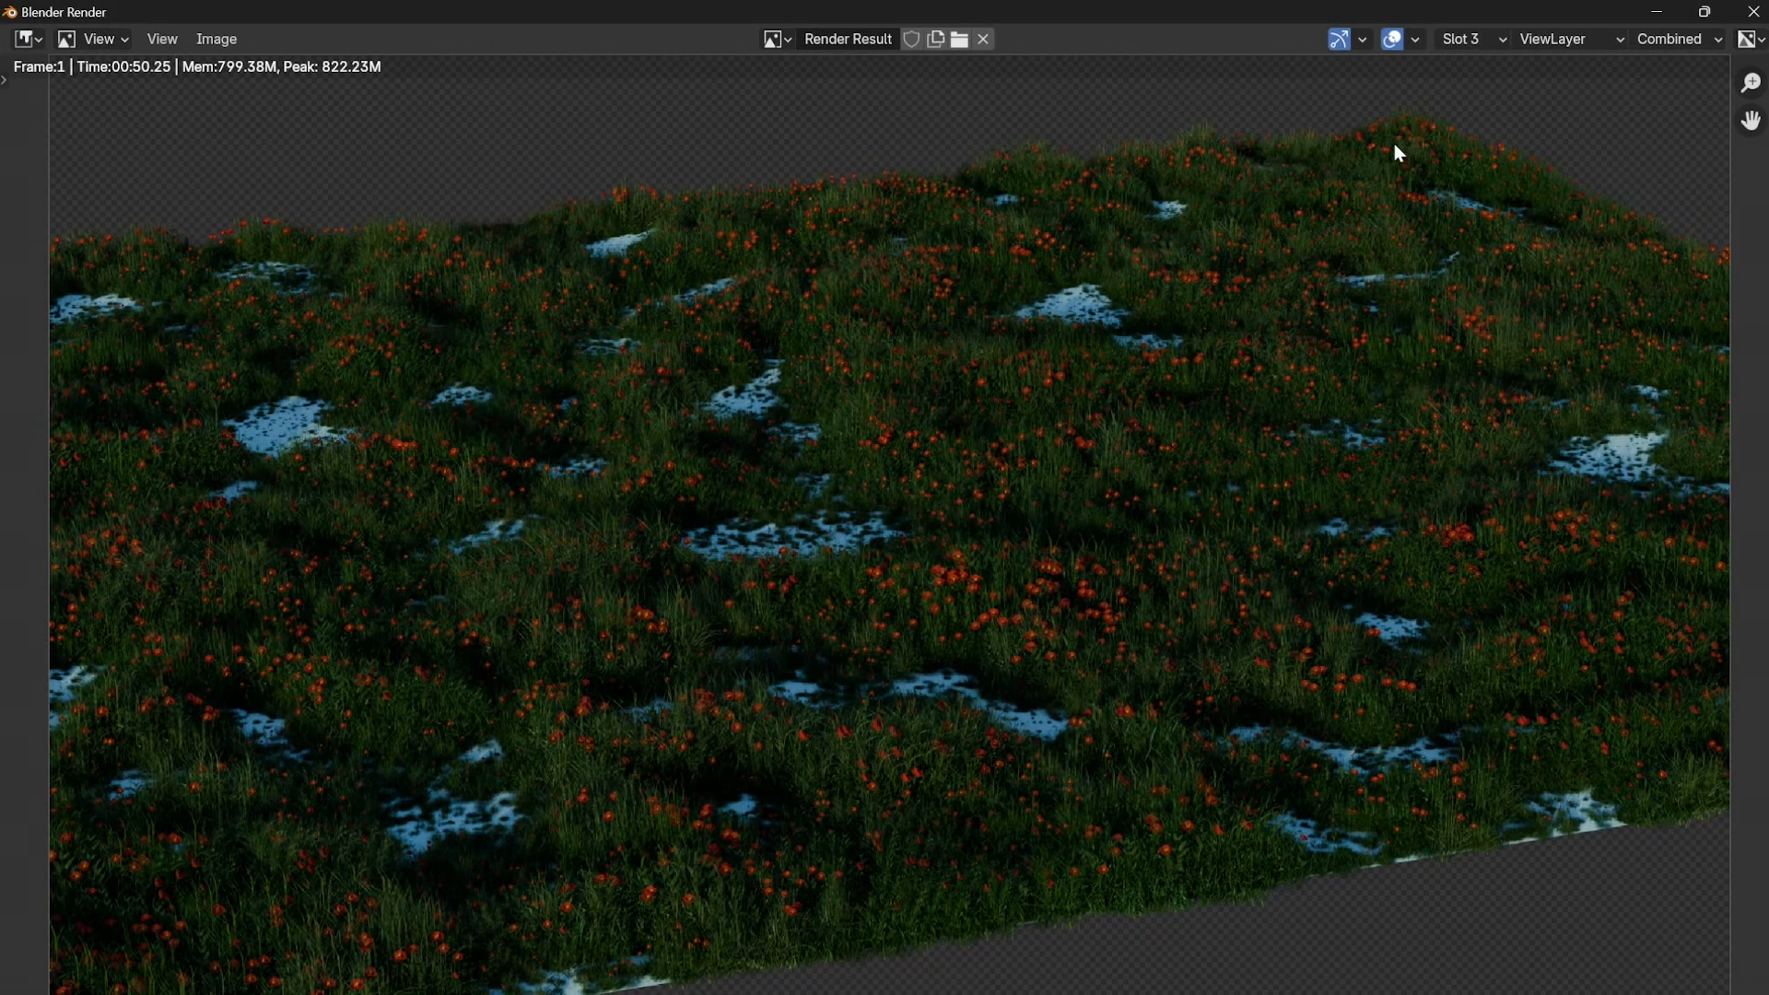
left_click(1461, 44)
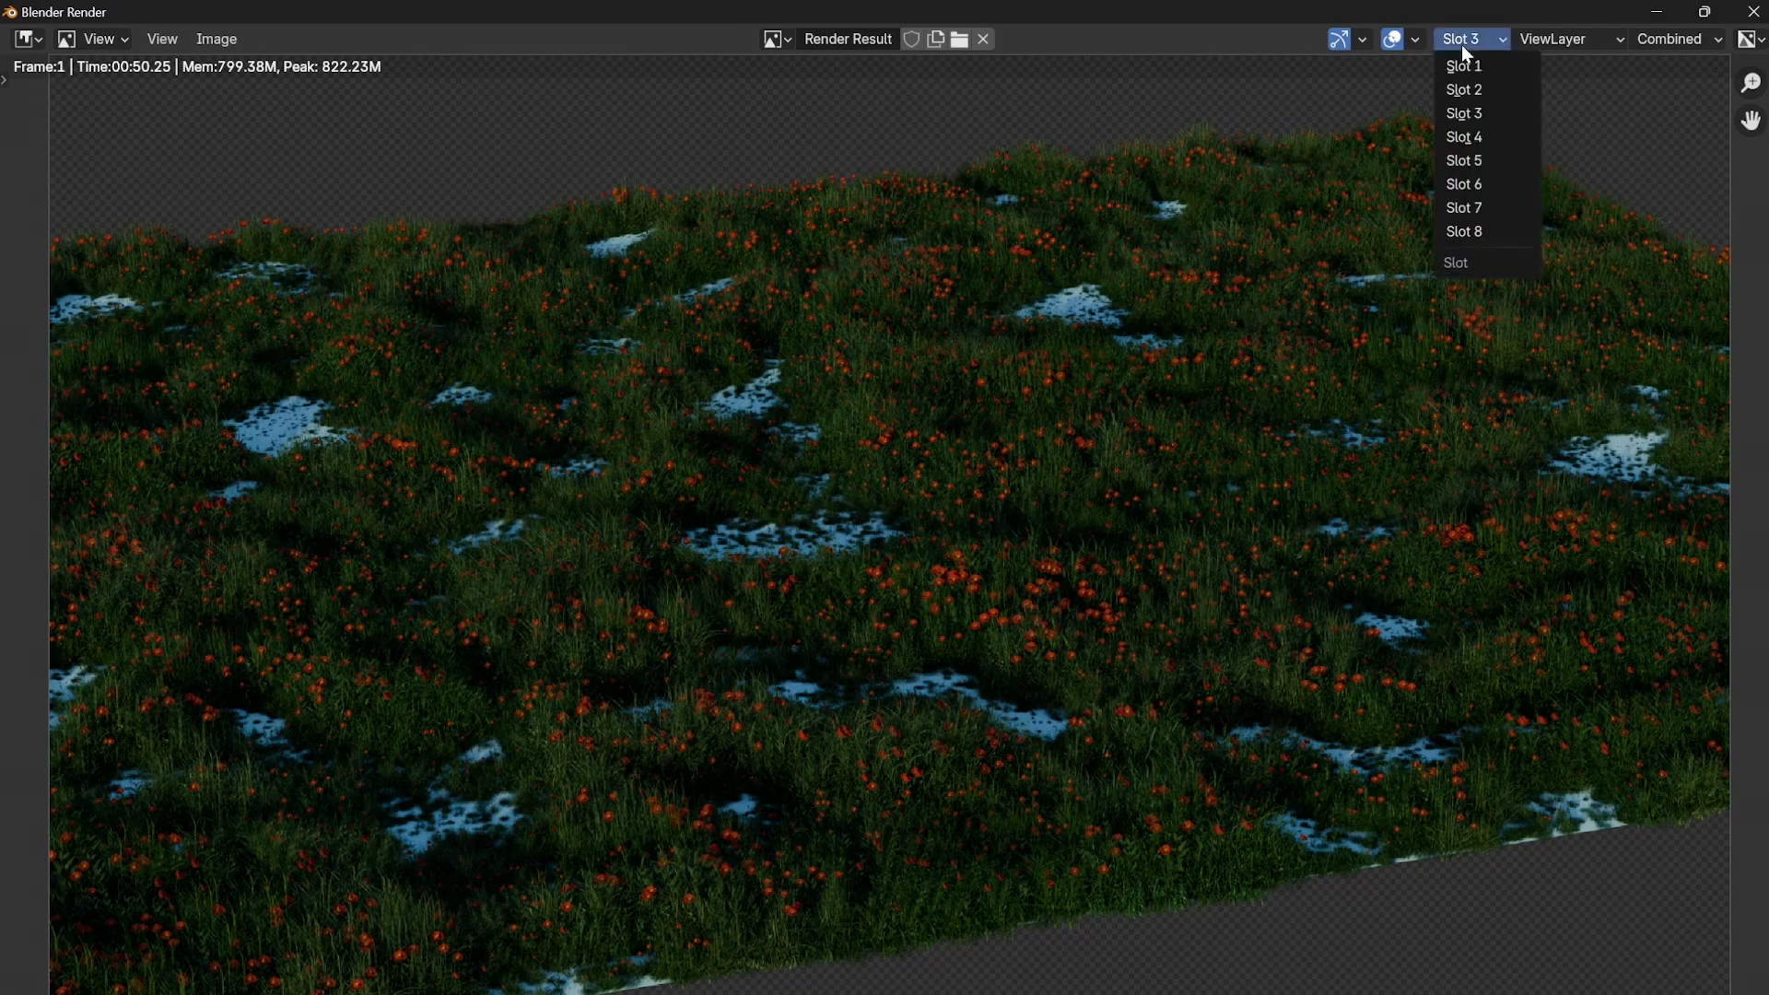
left_click(1465, 91)
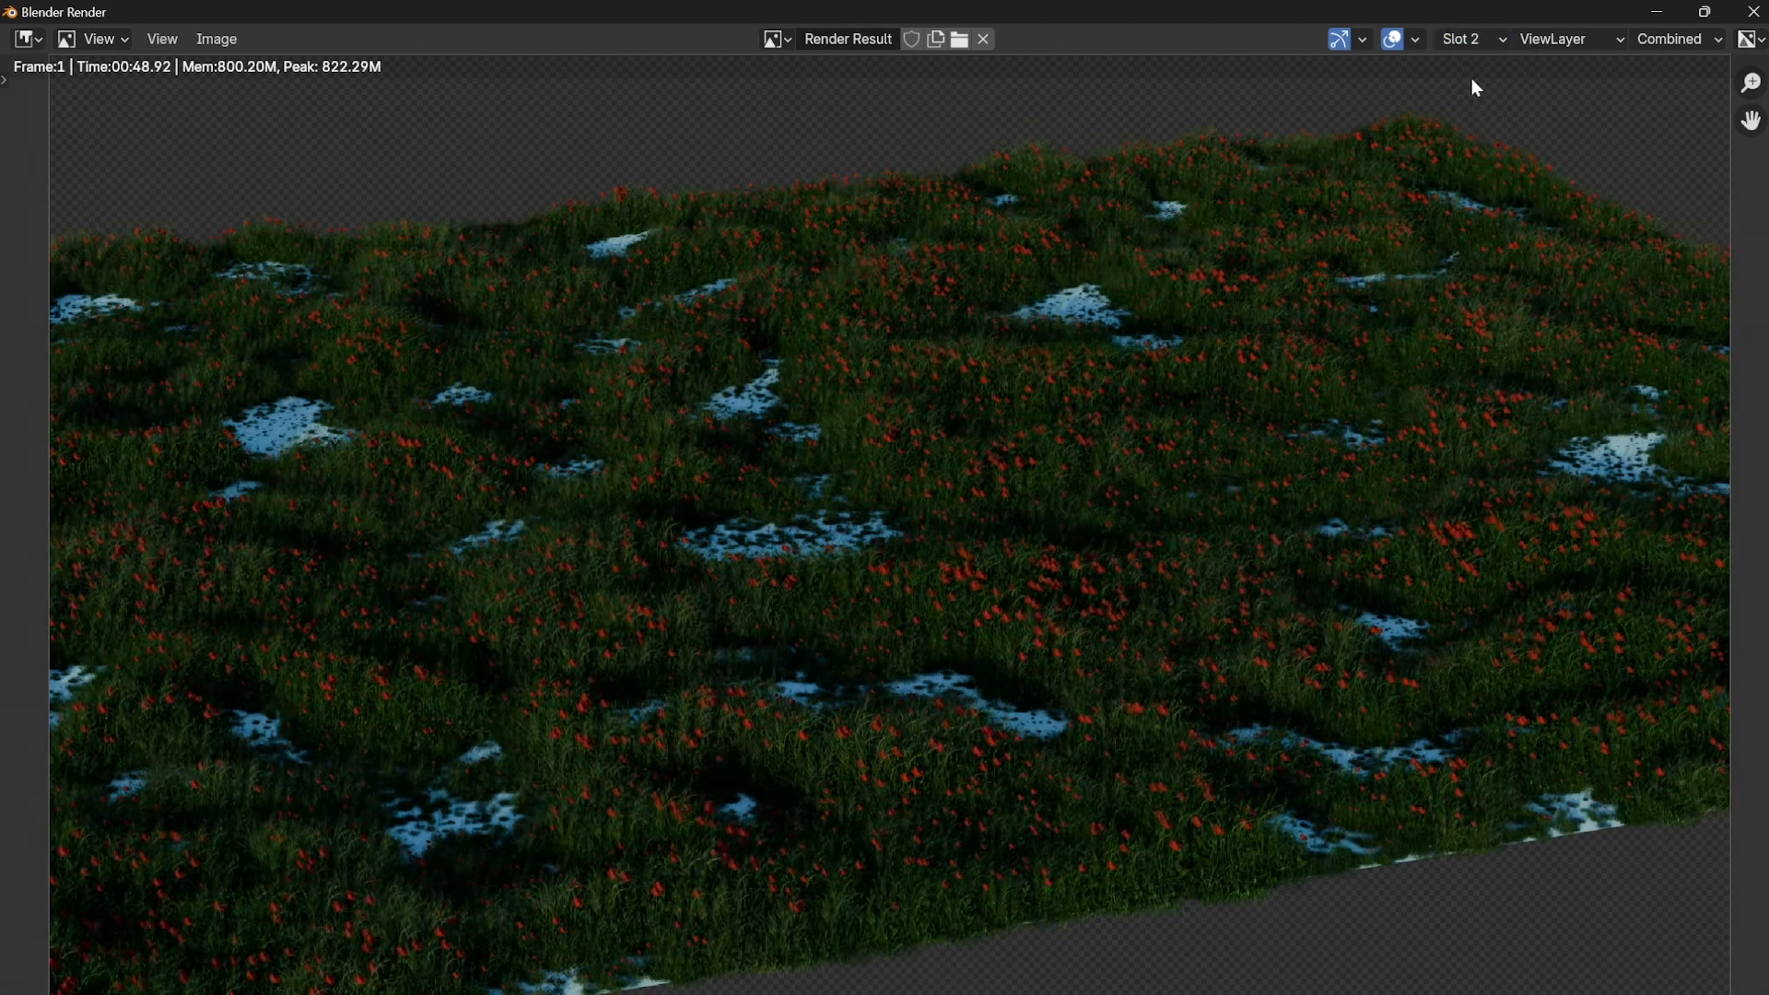
left_click(1480, 46)
left_click(1475, 113)
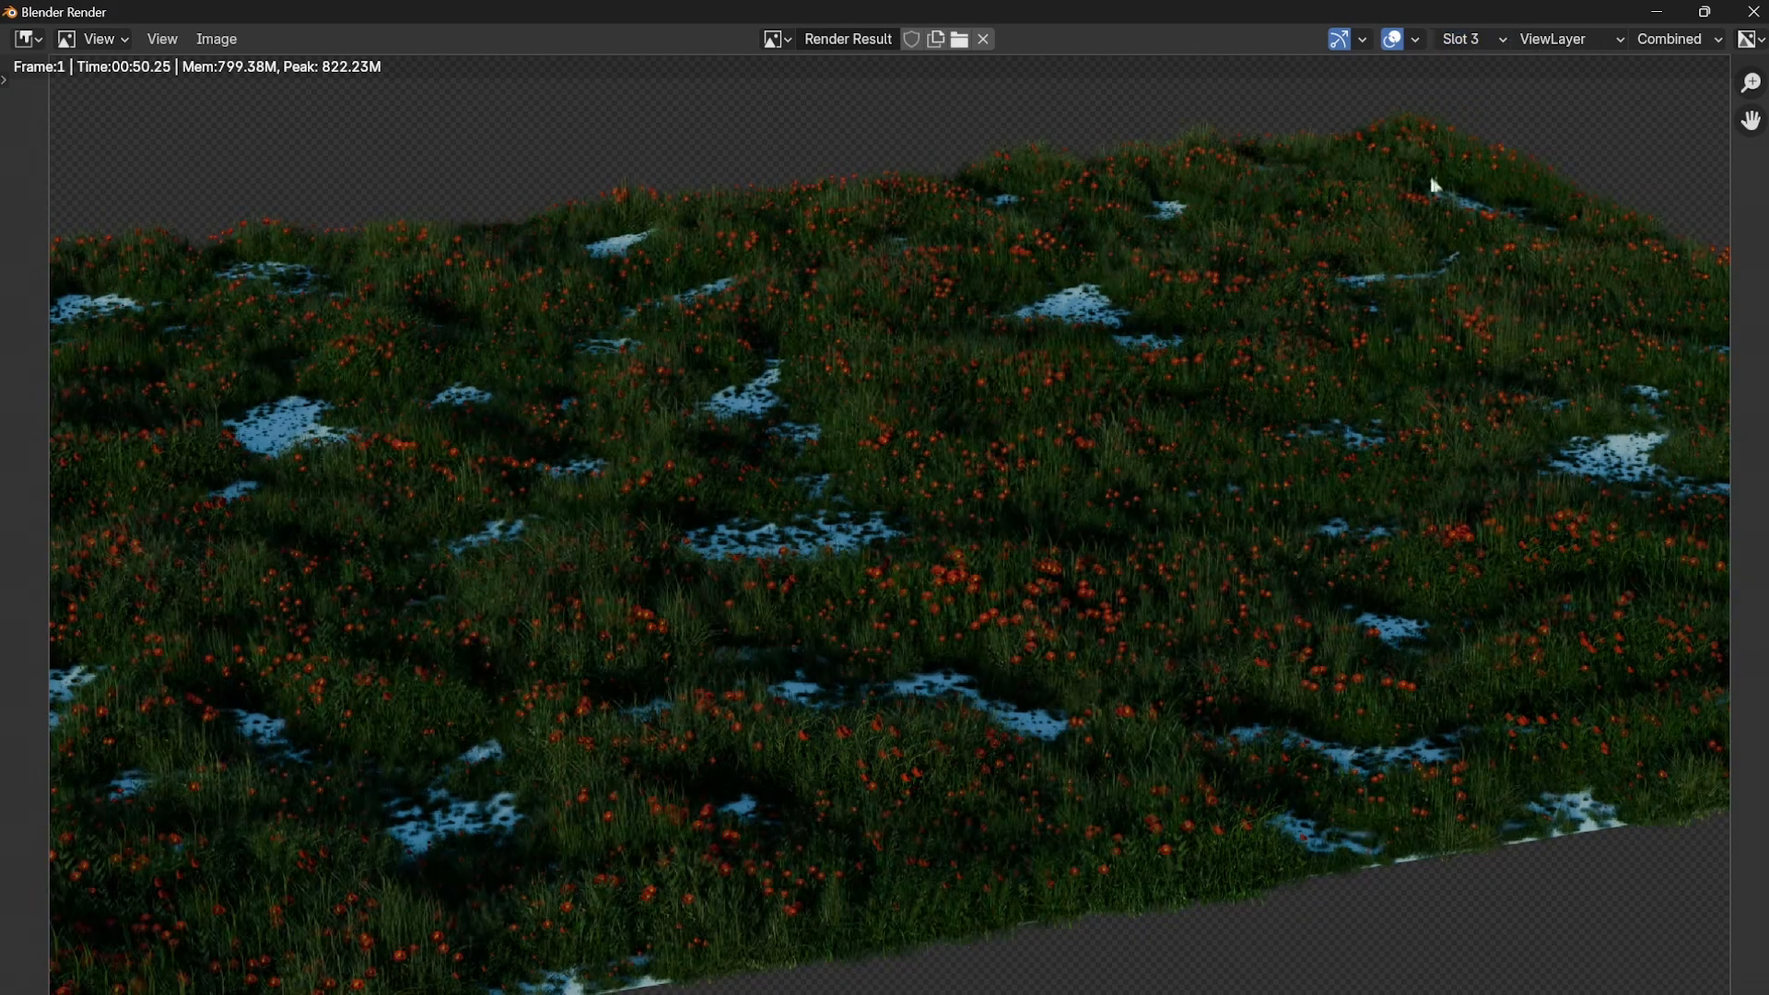
left_click(1753, 11)
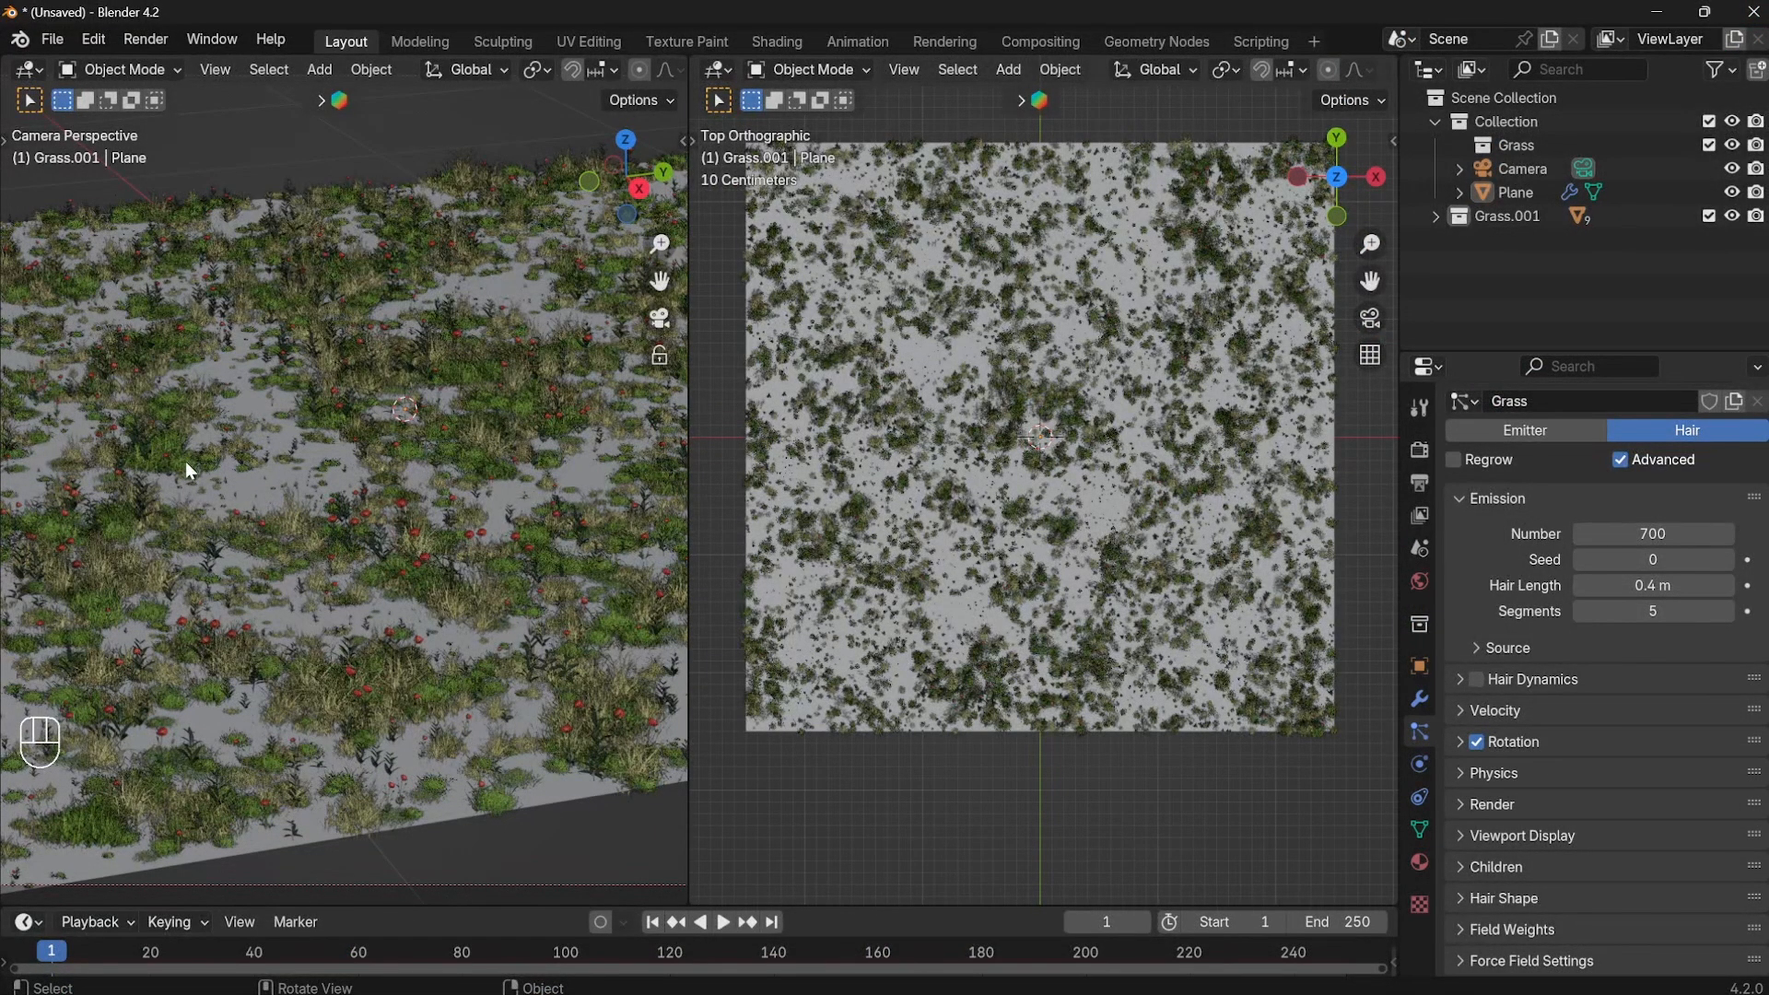
Look over the source plant models beside the plane in the top view and select Sc Rockplain fuchsia 01.
scroll(301, 411, "down", 4)
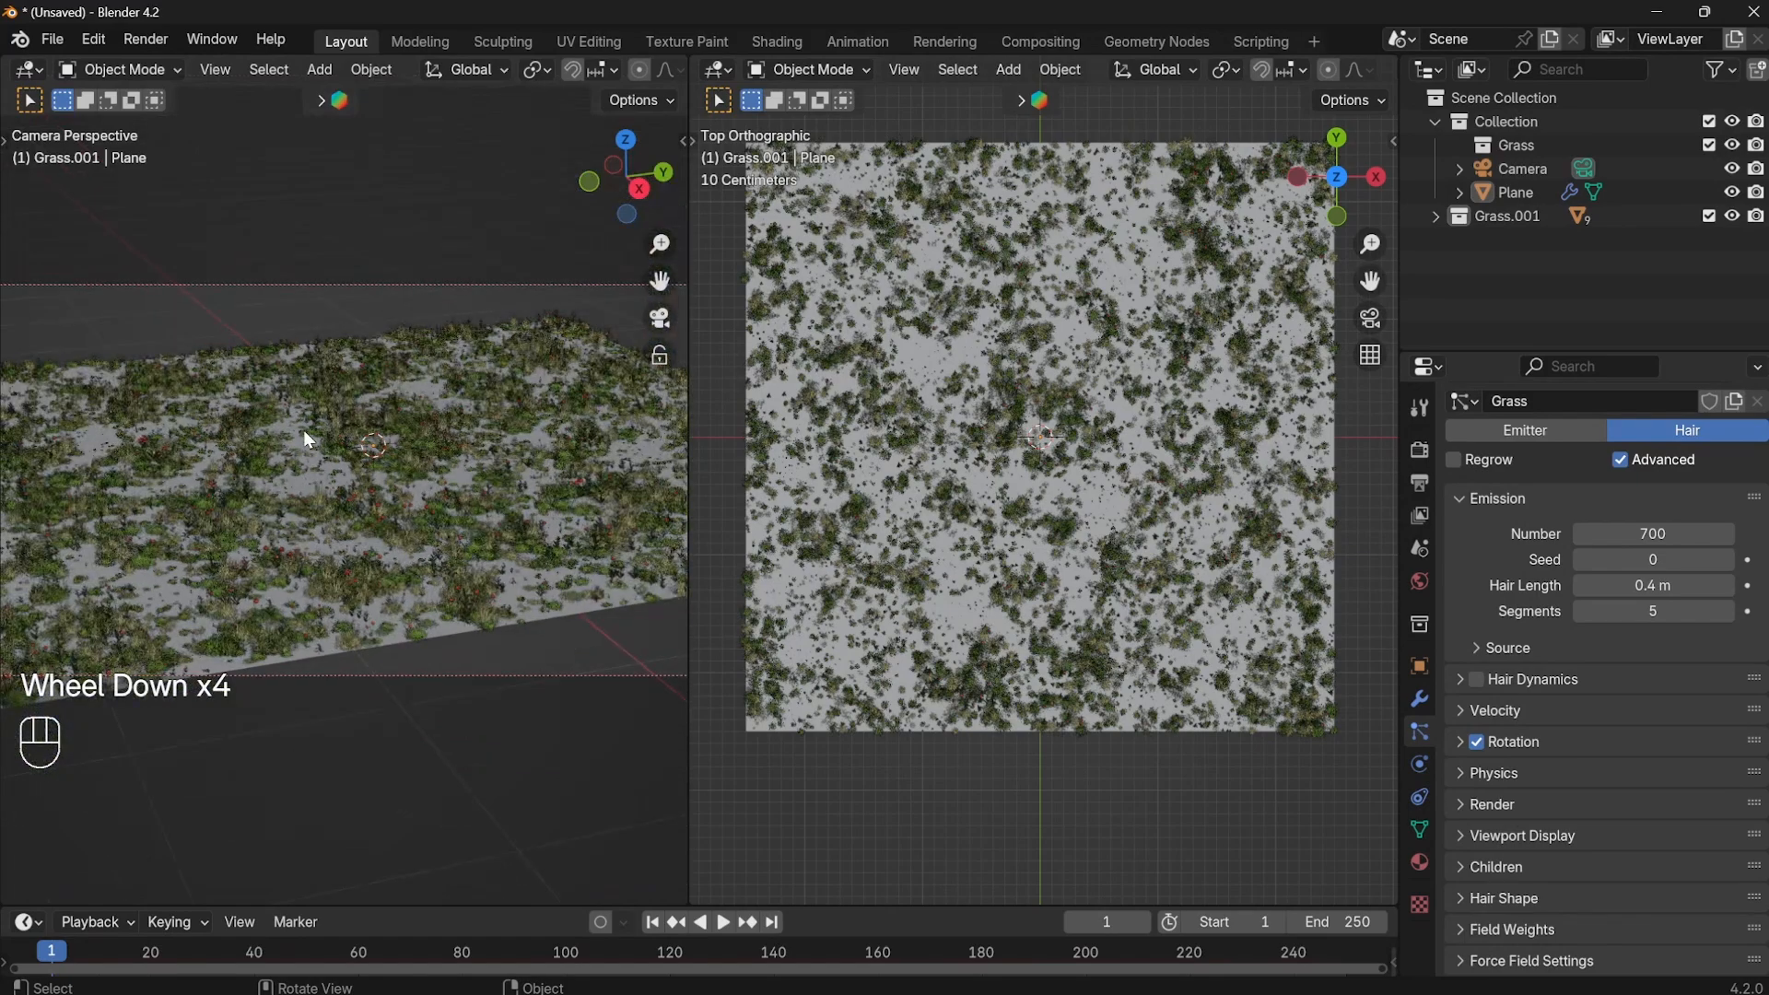
scroll(981, 478, "down", 5)
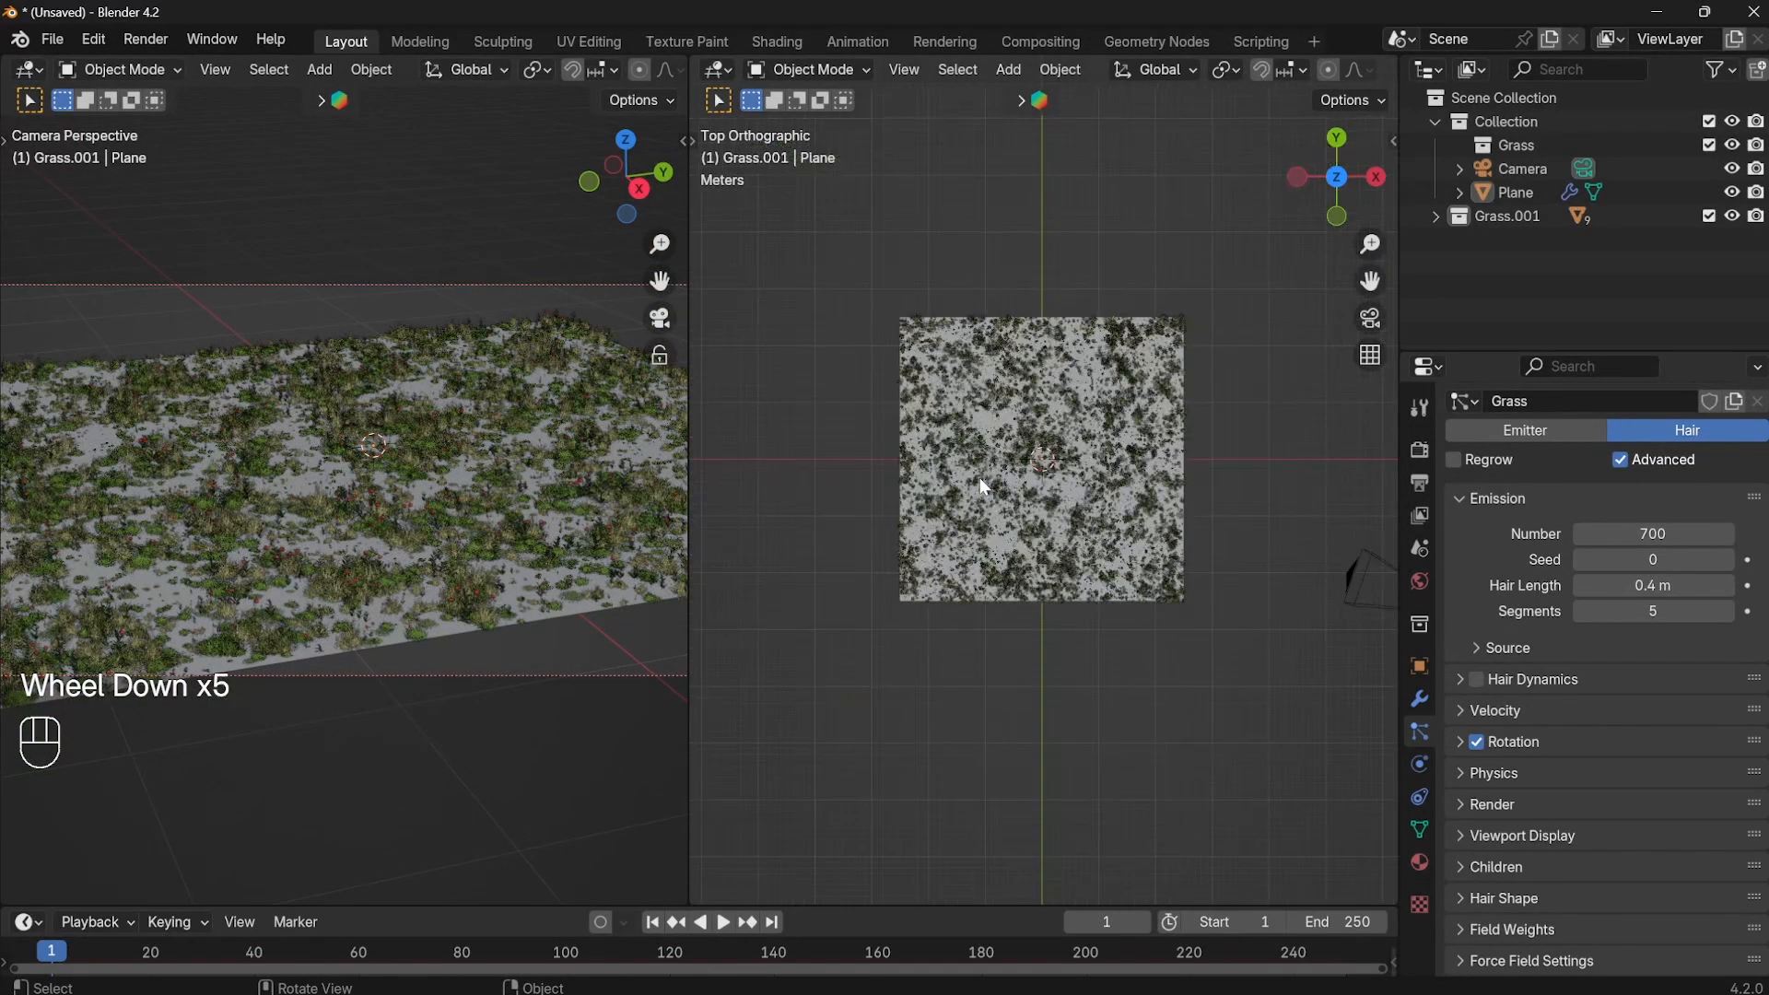
middle_click_drag(1119, 516, 1146, 517, "shift")
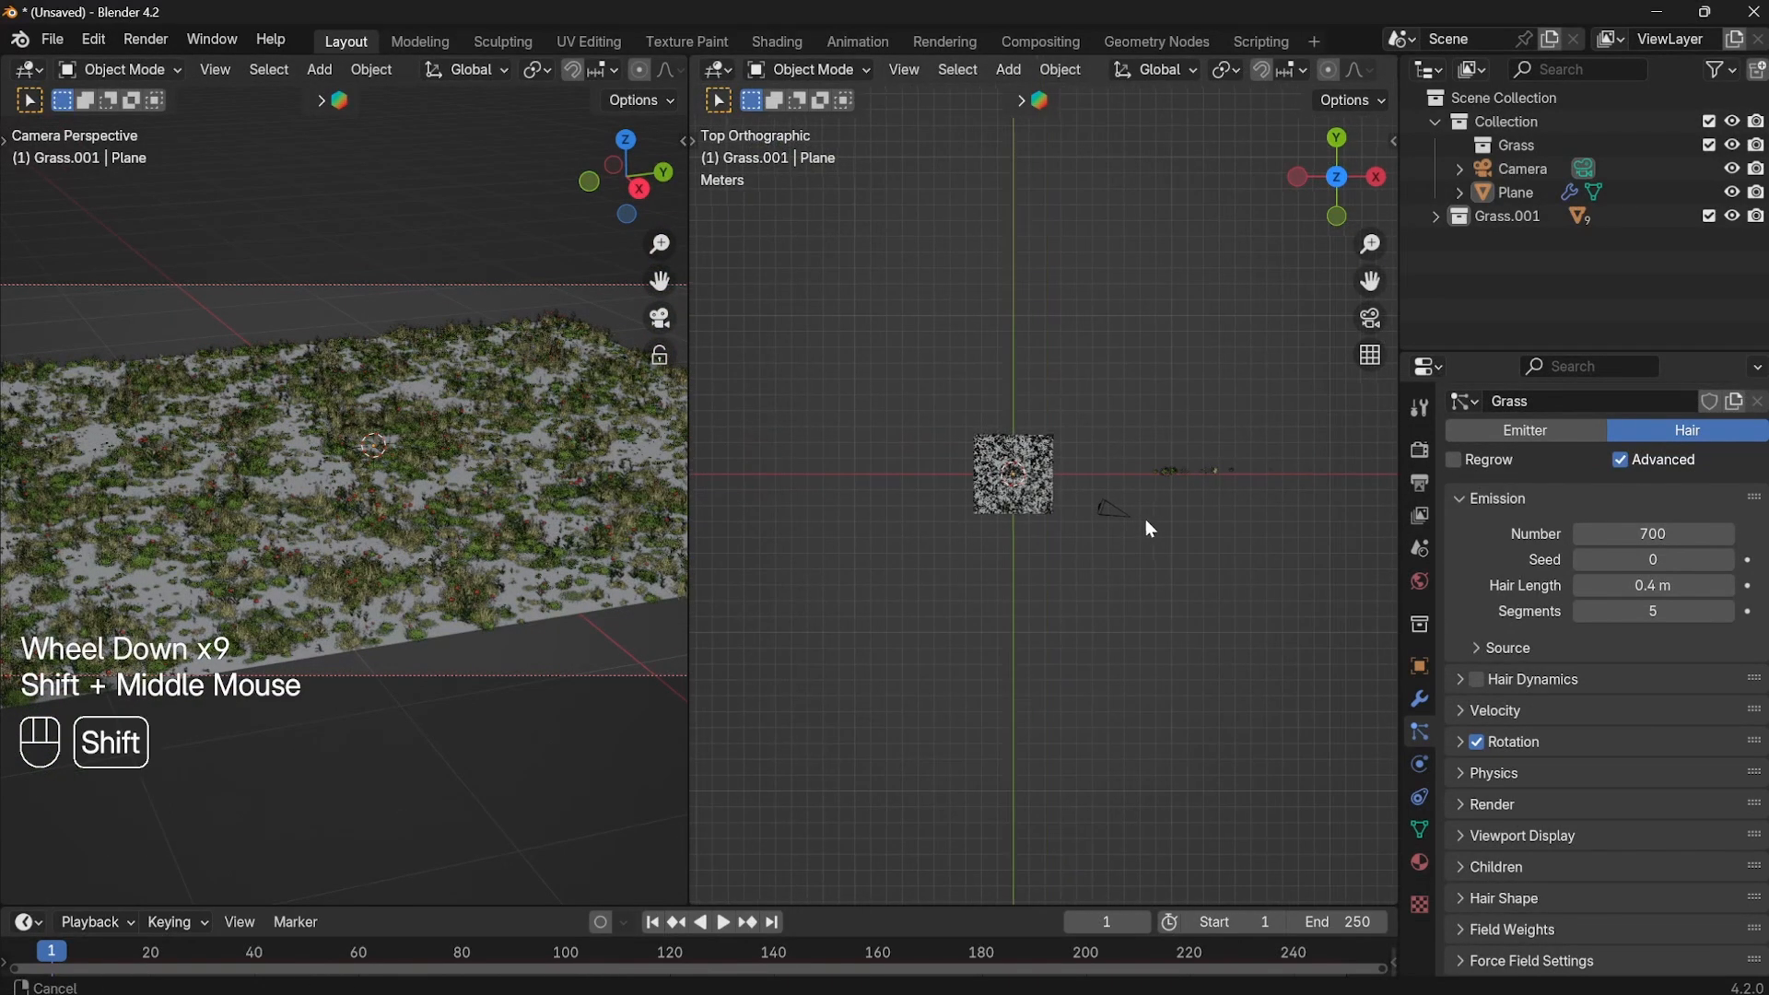
key("shift+s")
scroll(1048, 500, "up", 8)
left_click(1040, 595)
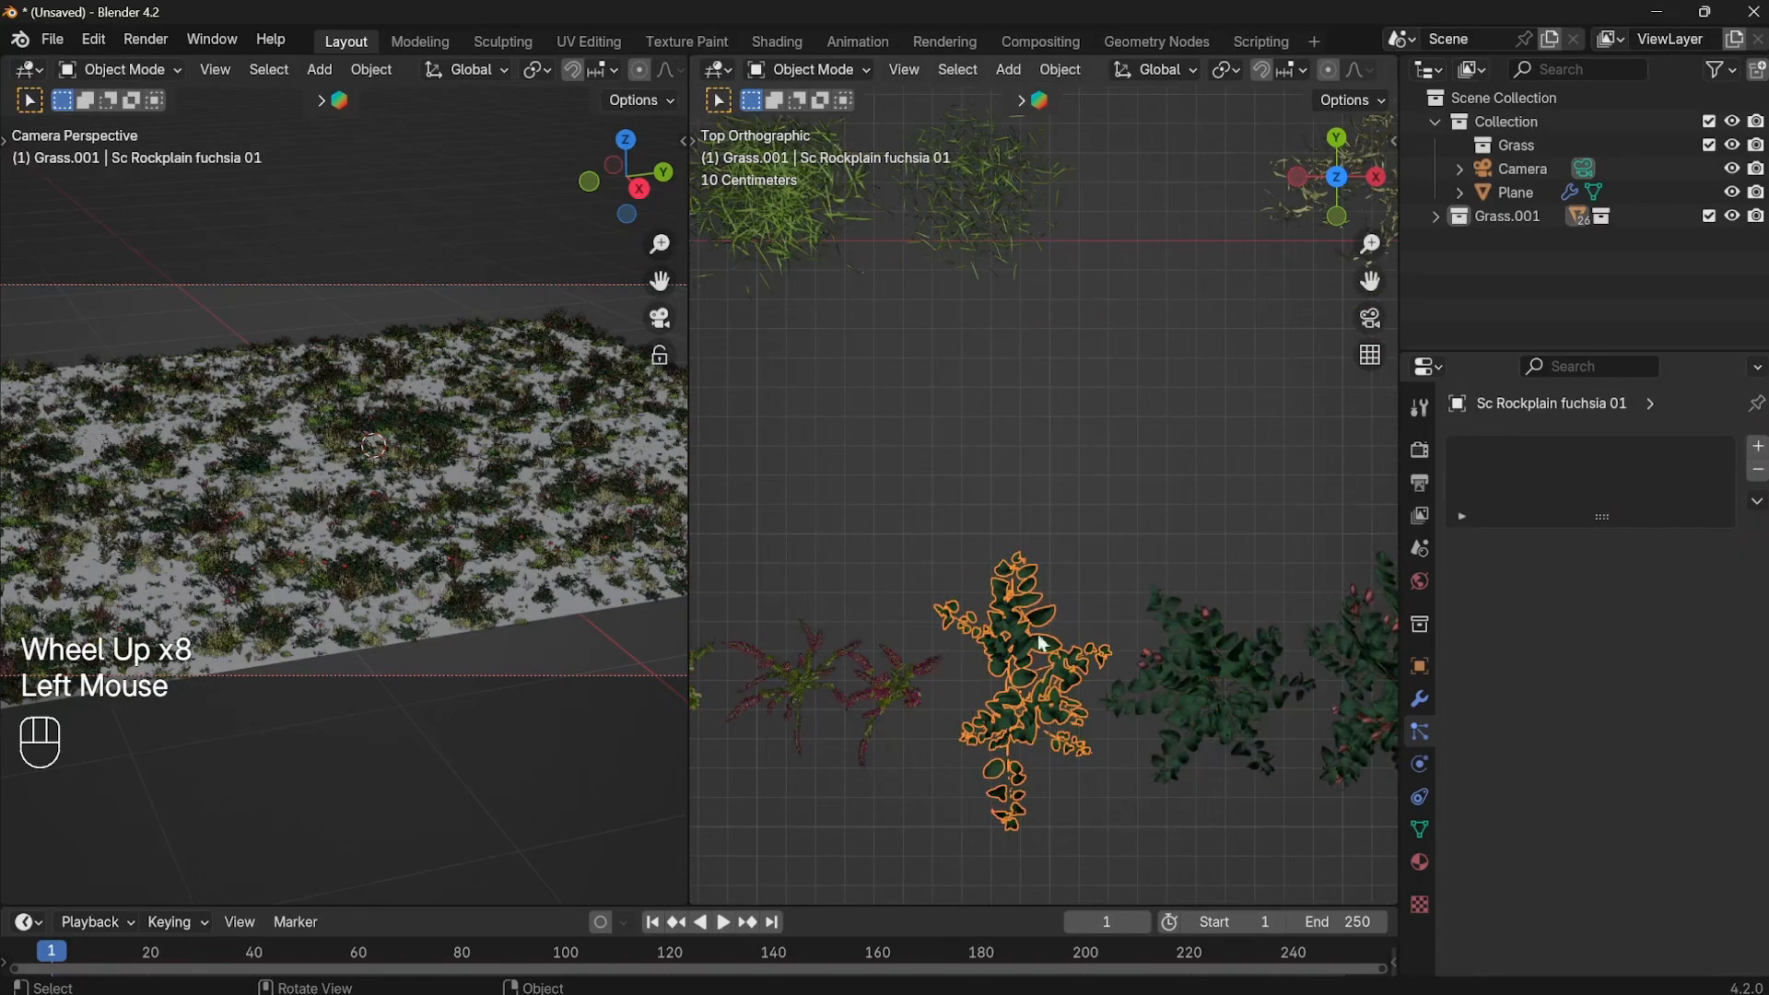
Select the ground plane and duplicate its Grass particle system.
scroll(1049, 496, "down", 6)
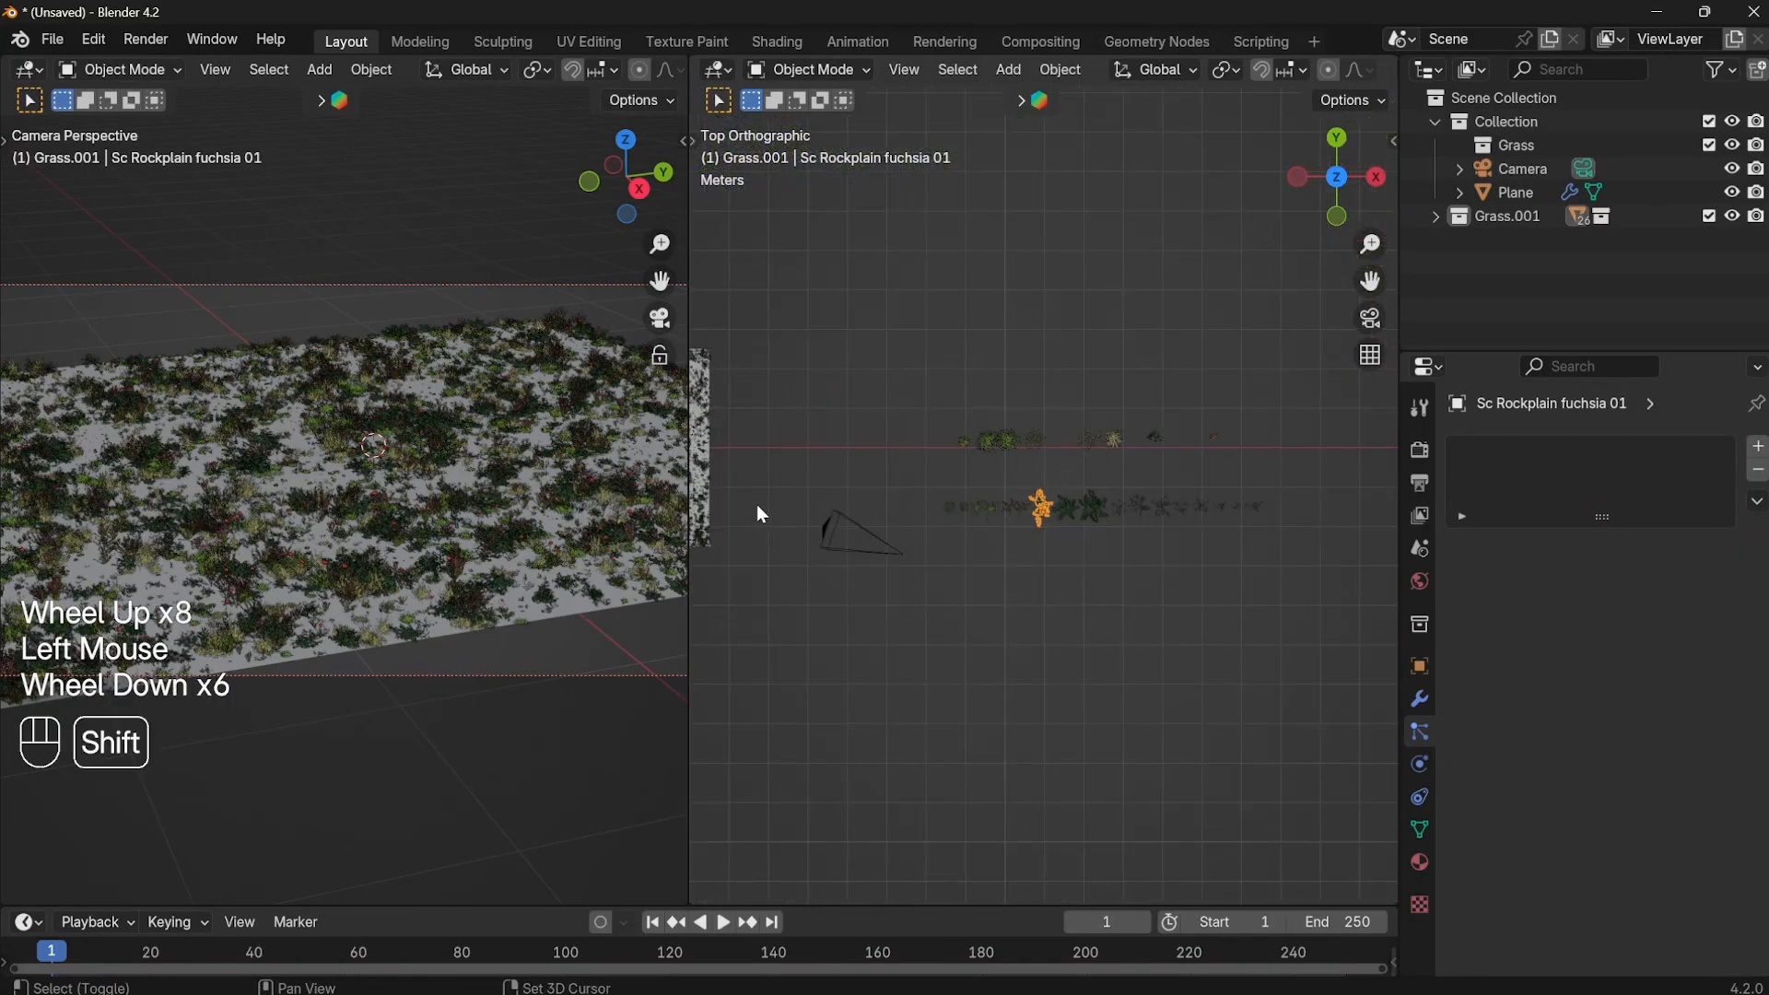
middle_click_drag(758, 509, 1217, 526, "shift")
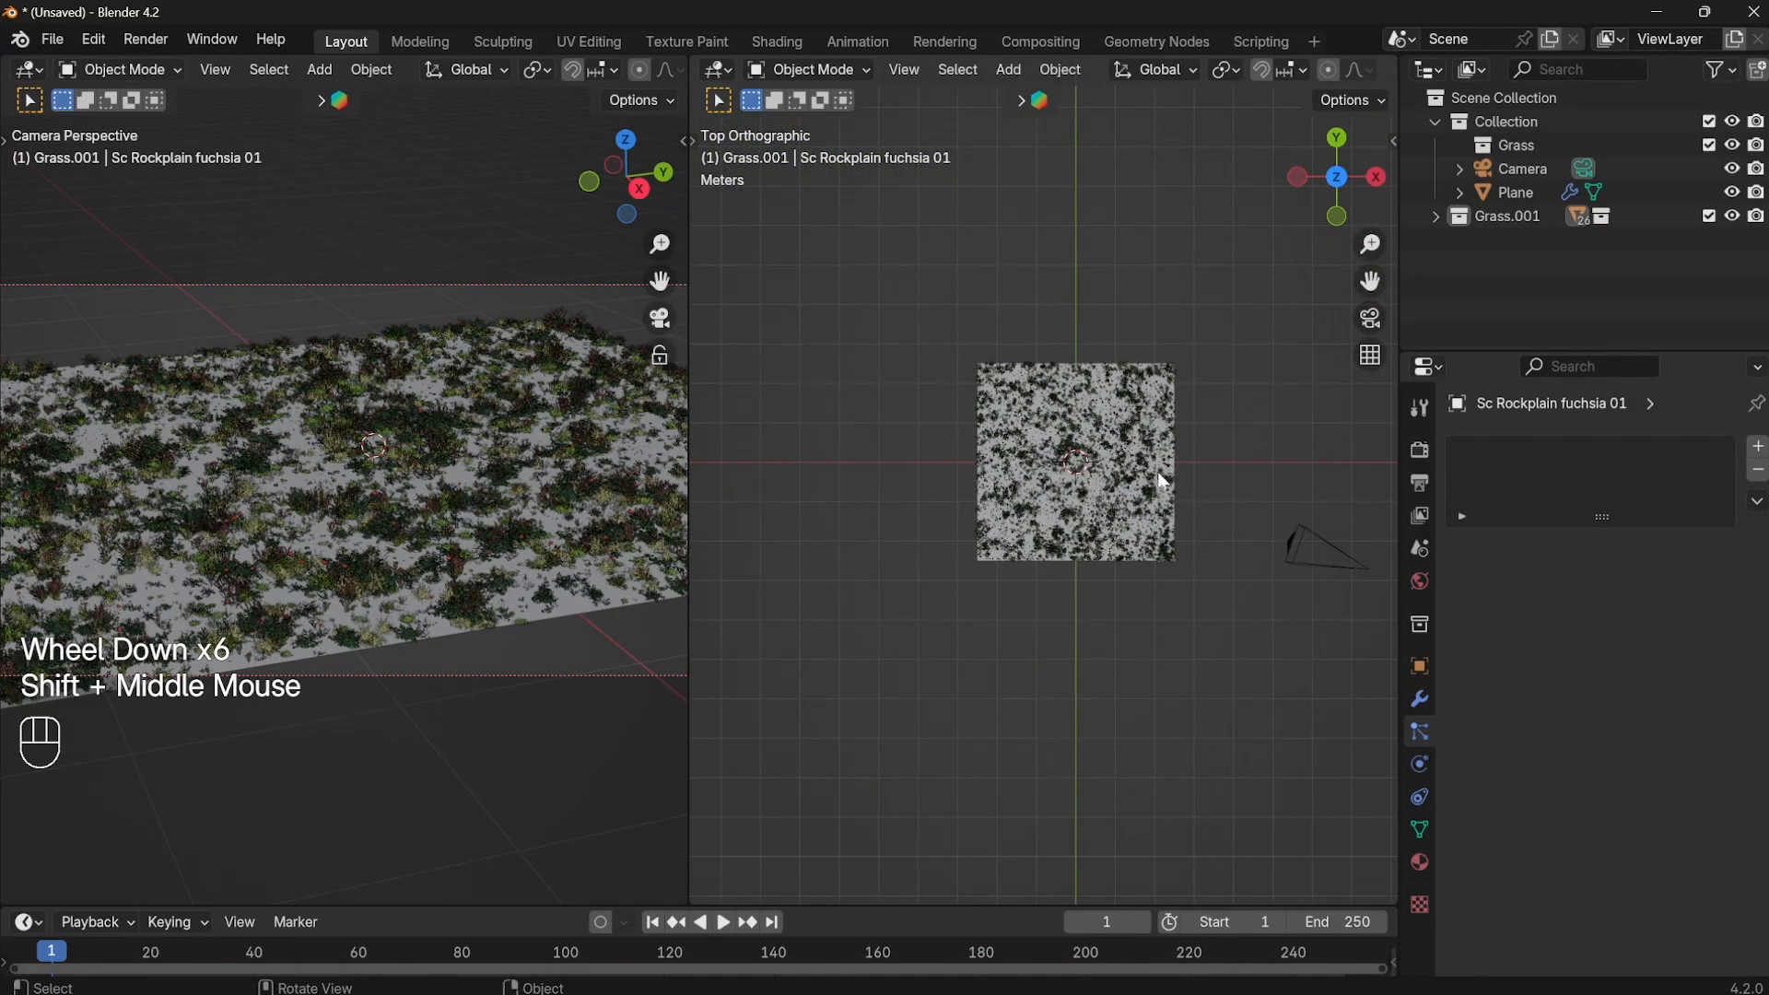
left_click(398, 487)
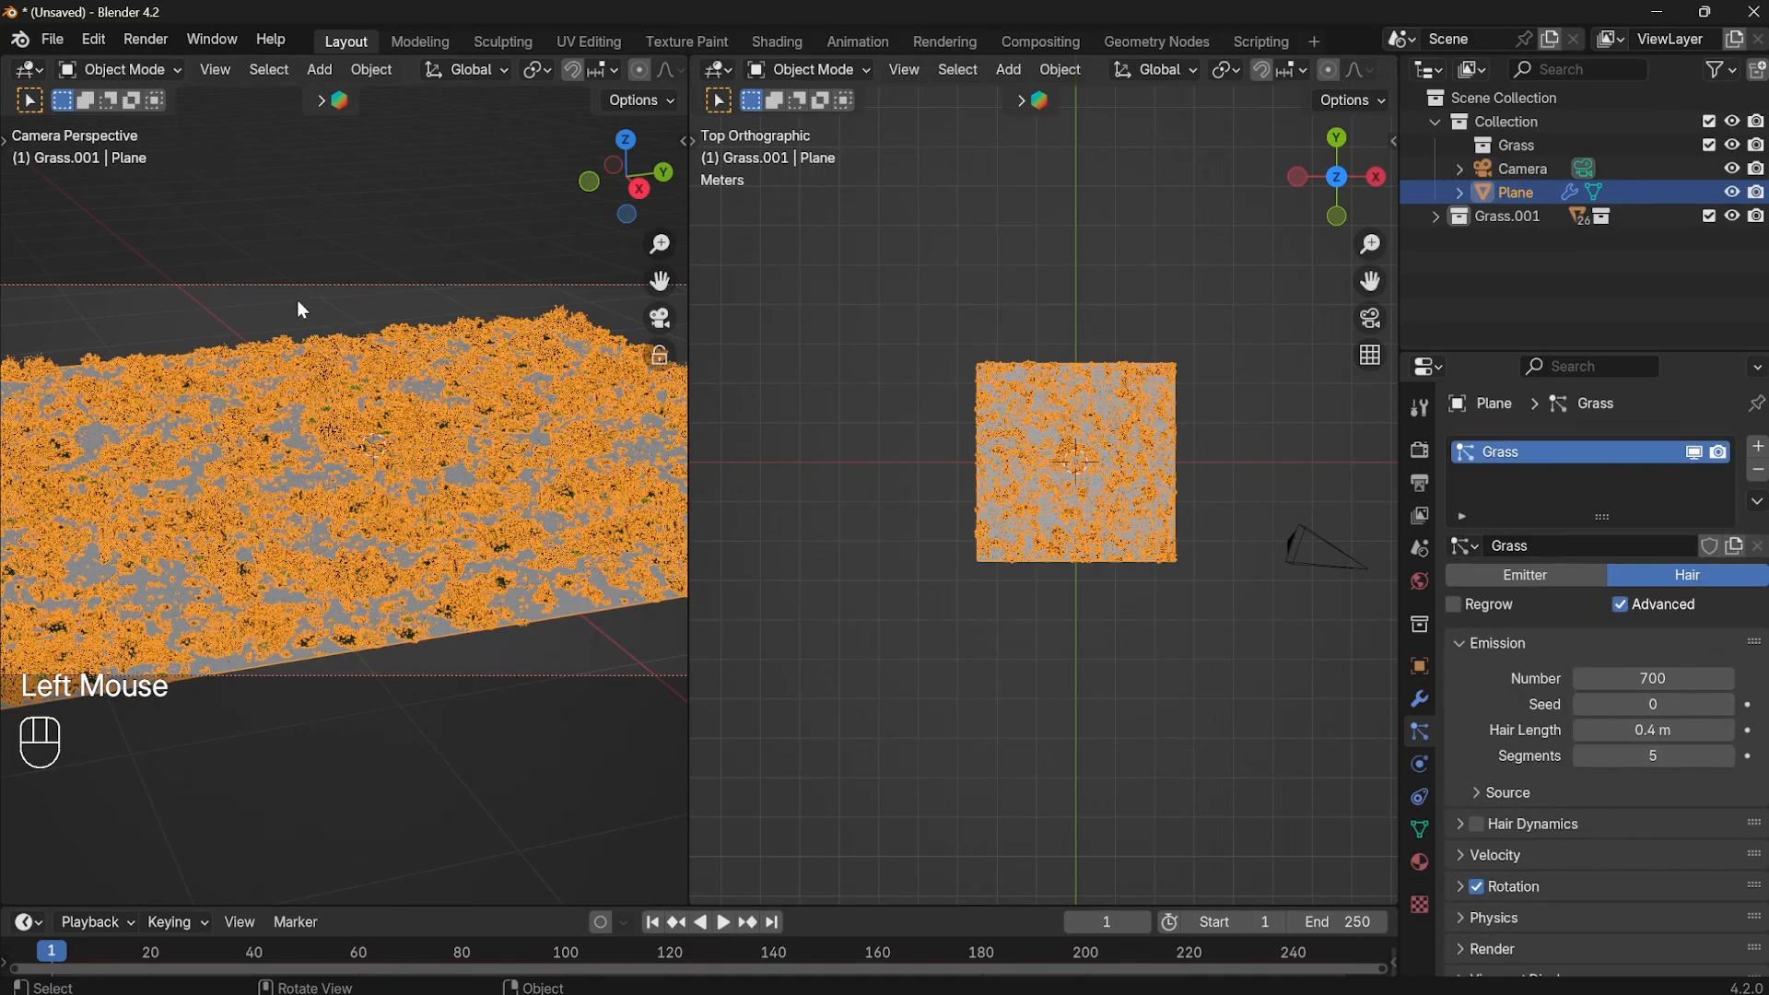
left_click(297, 296)
left_click(1113, 457)
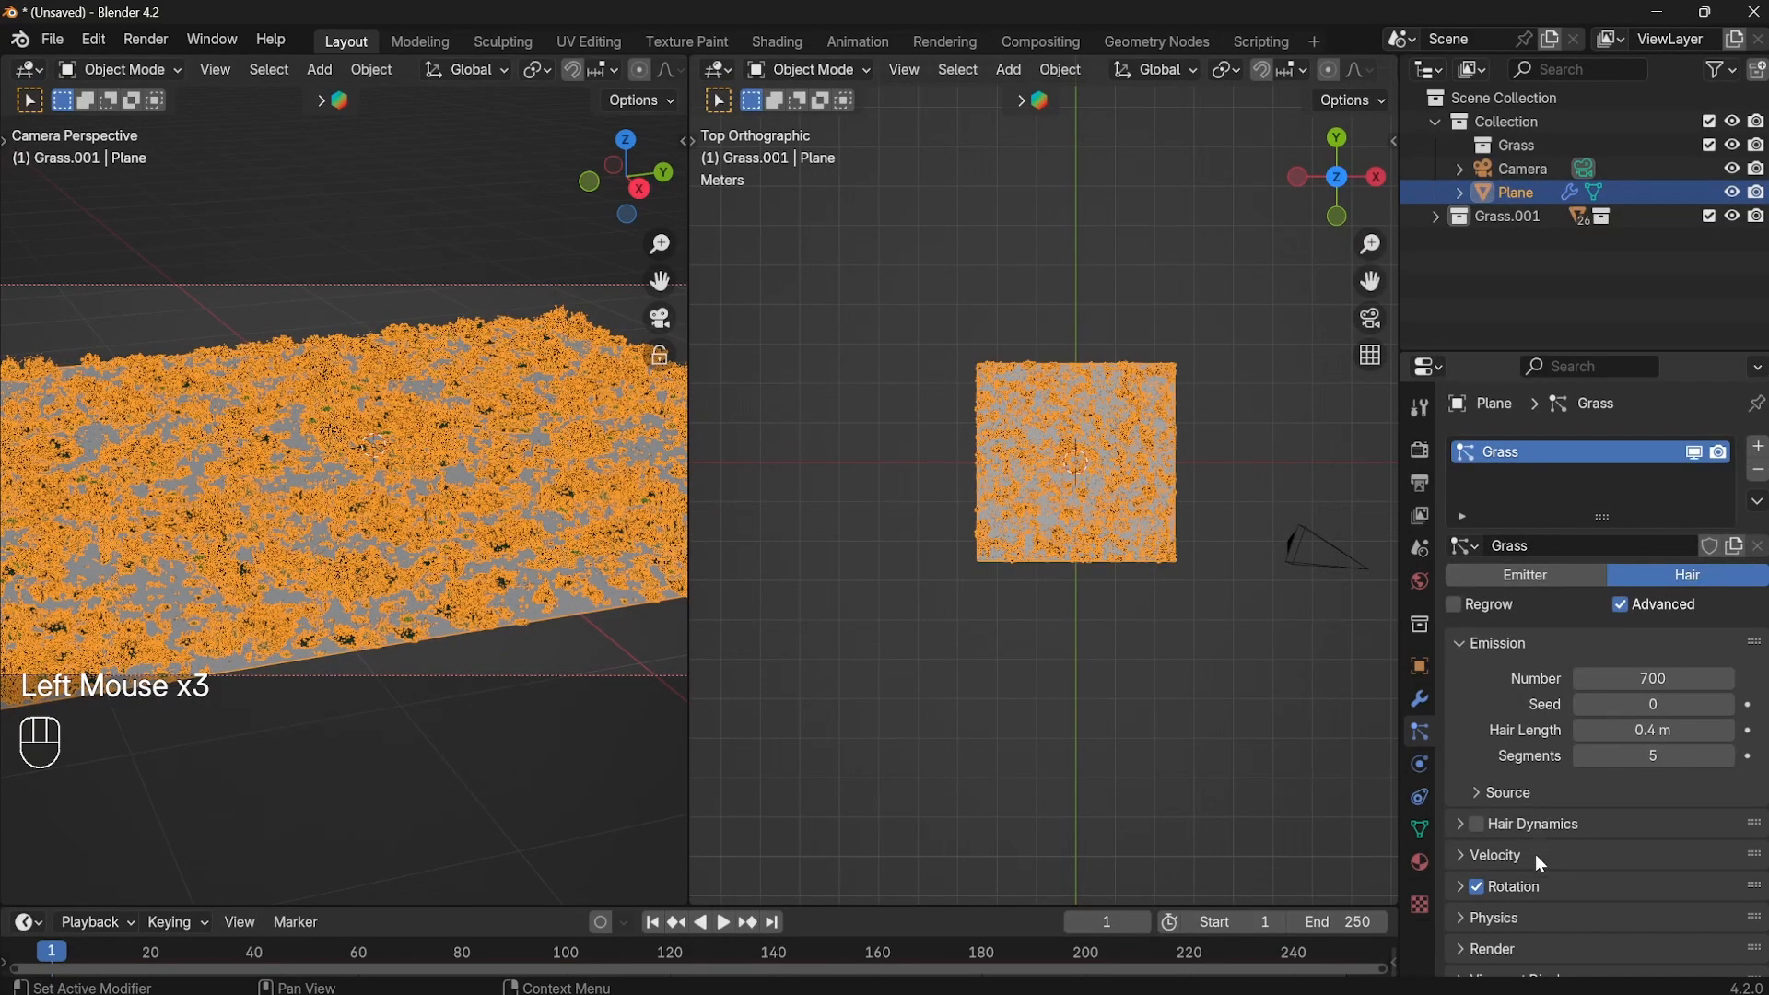
left_click(1757, 502)
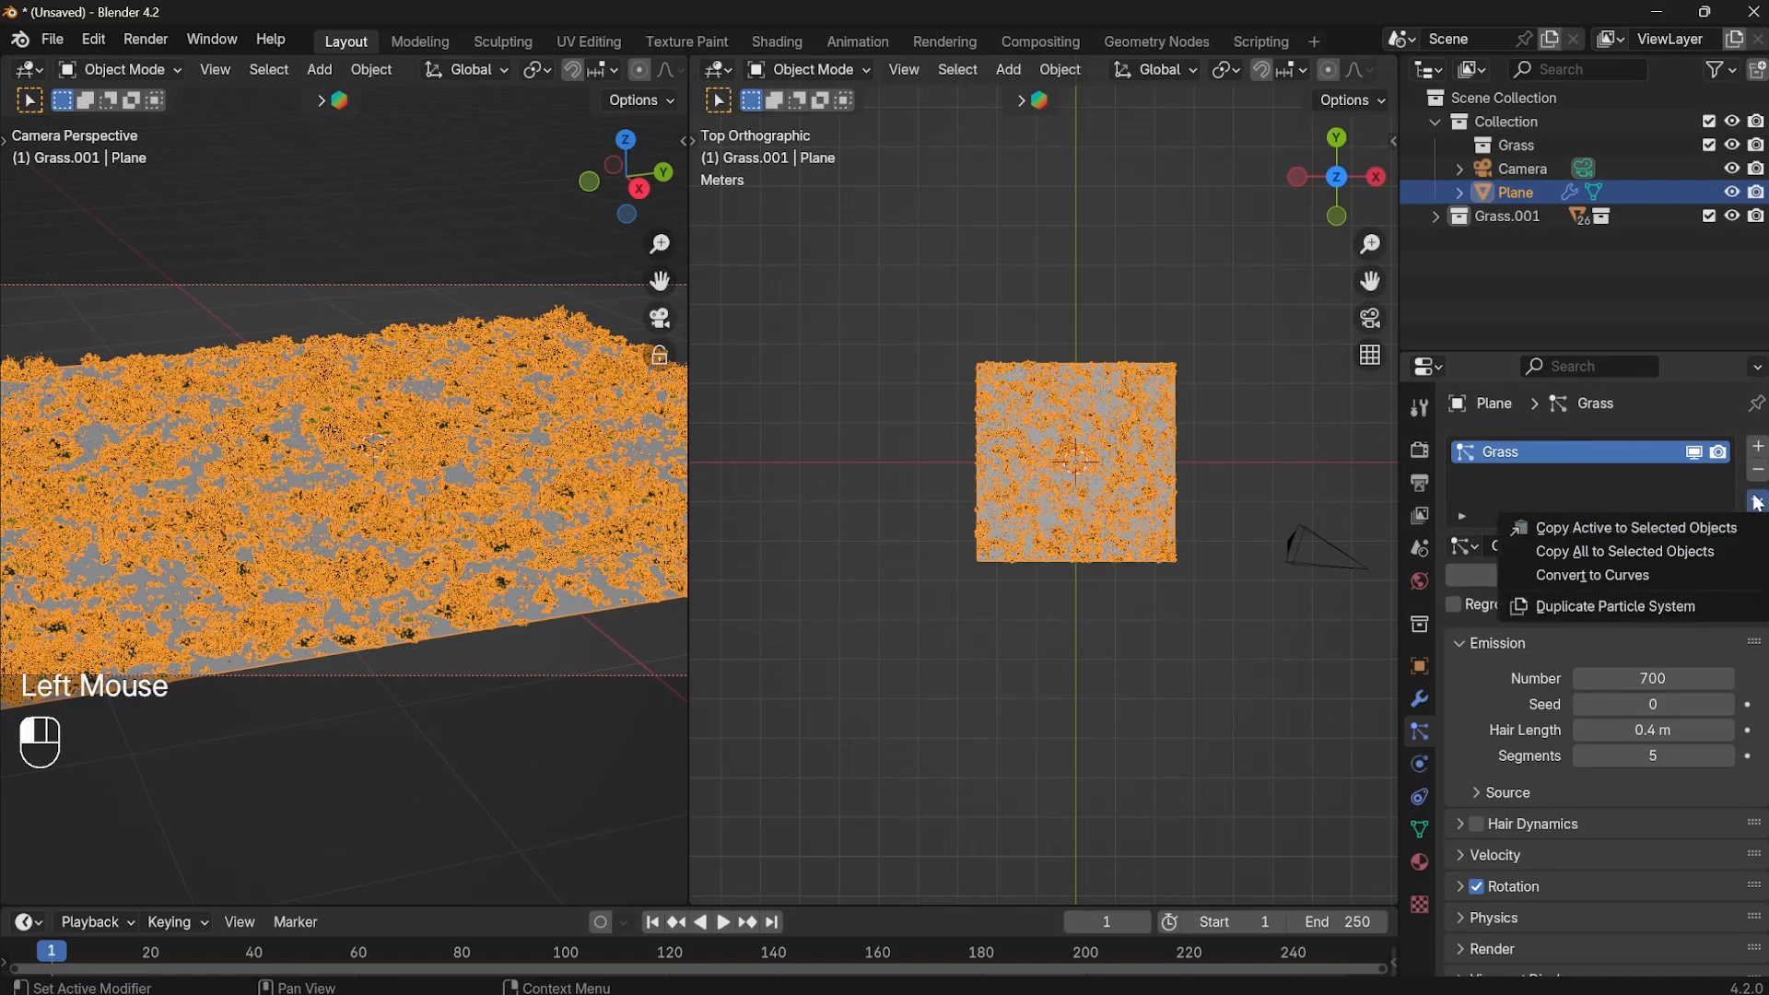
left_click(1604, 607)
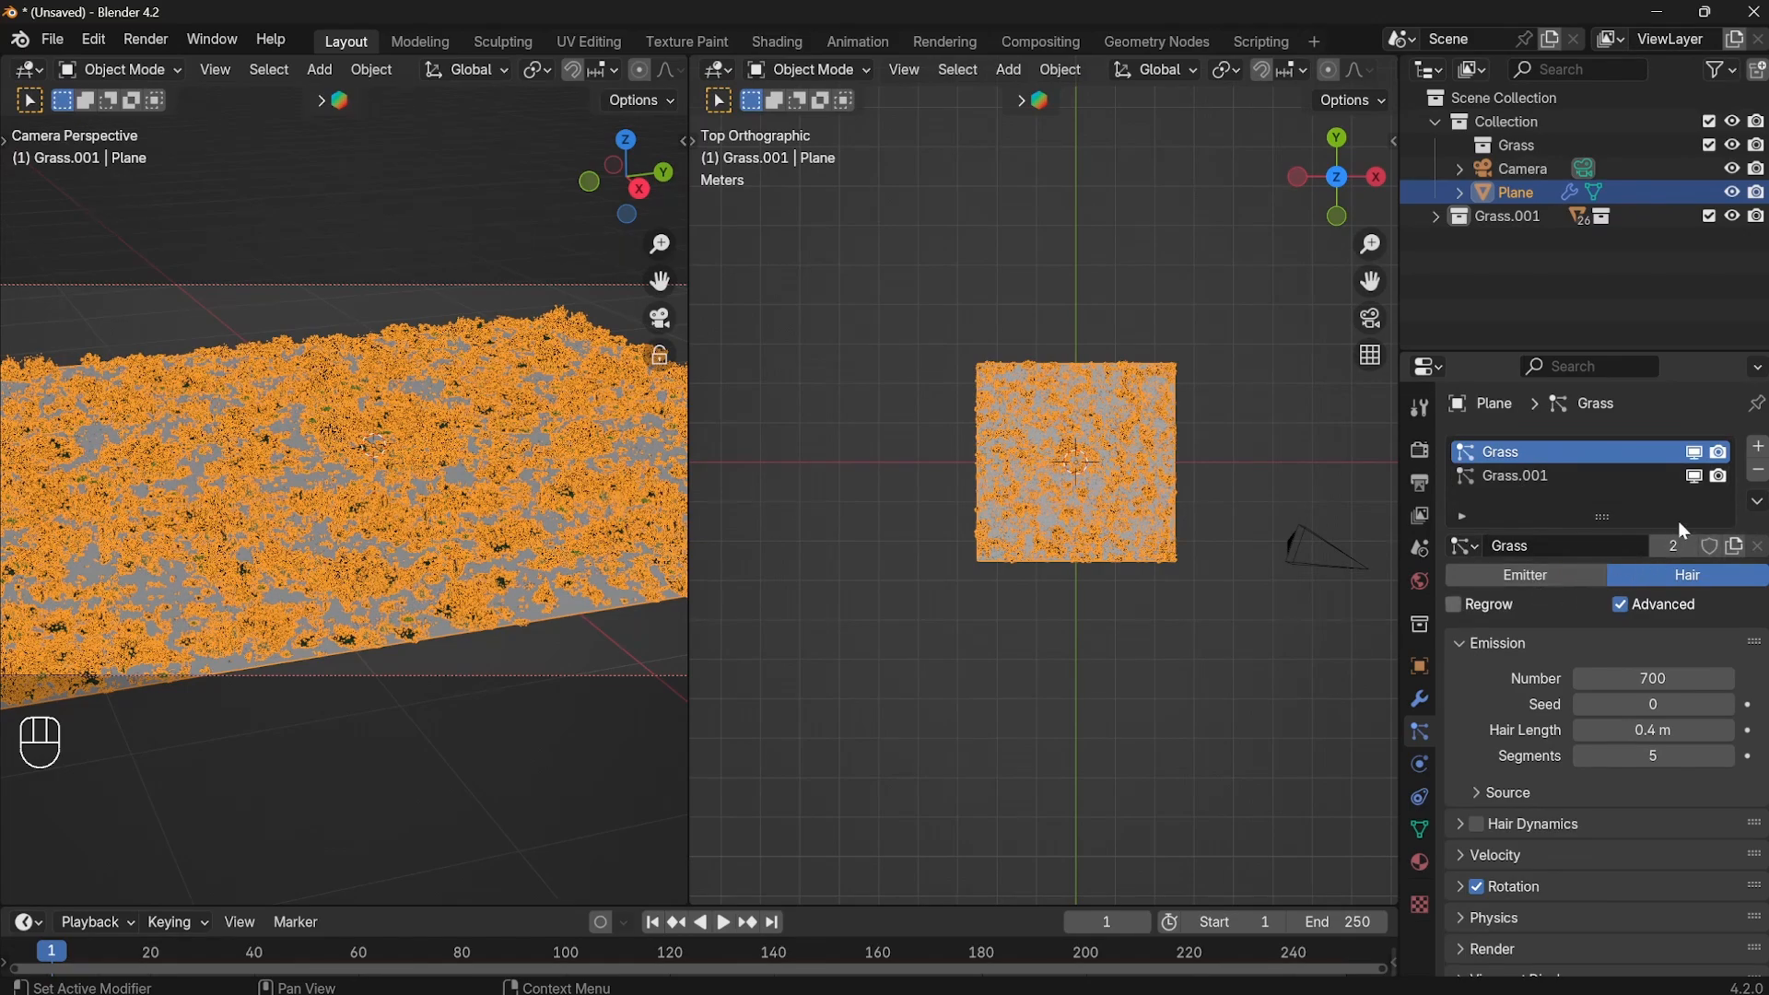
Give the duplicated particle system its own independent settings and name those settings Flowers.
left_click(1521, 478)
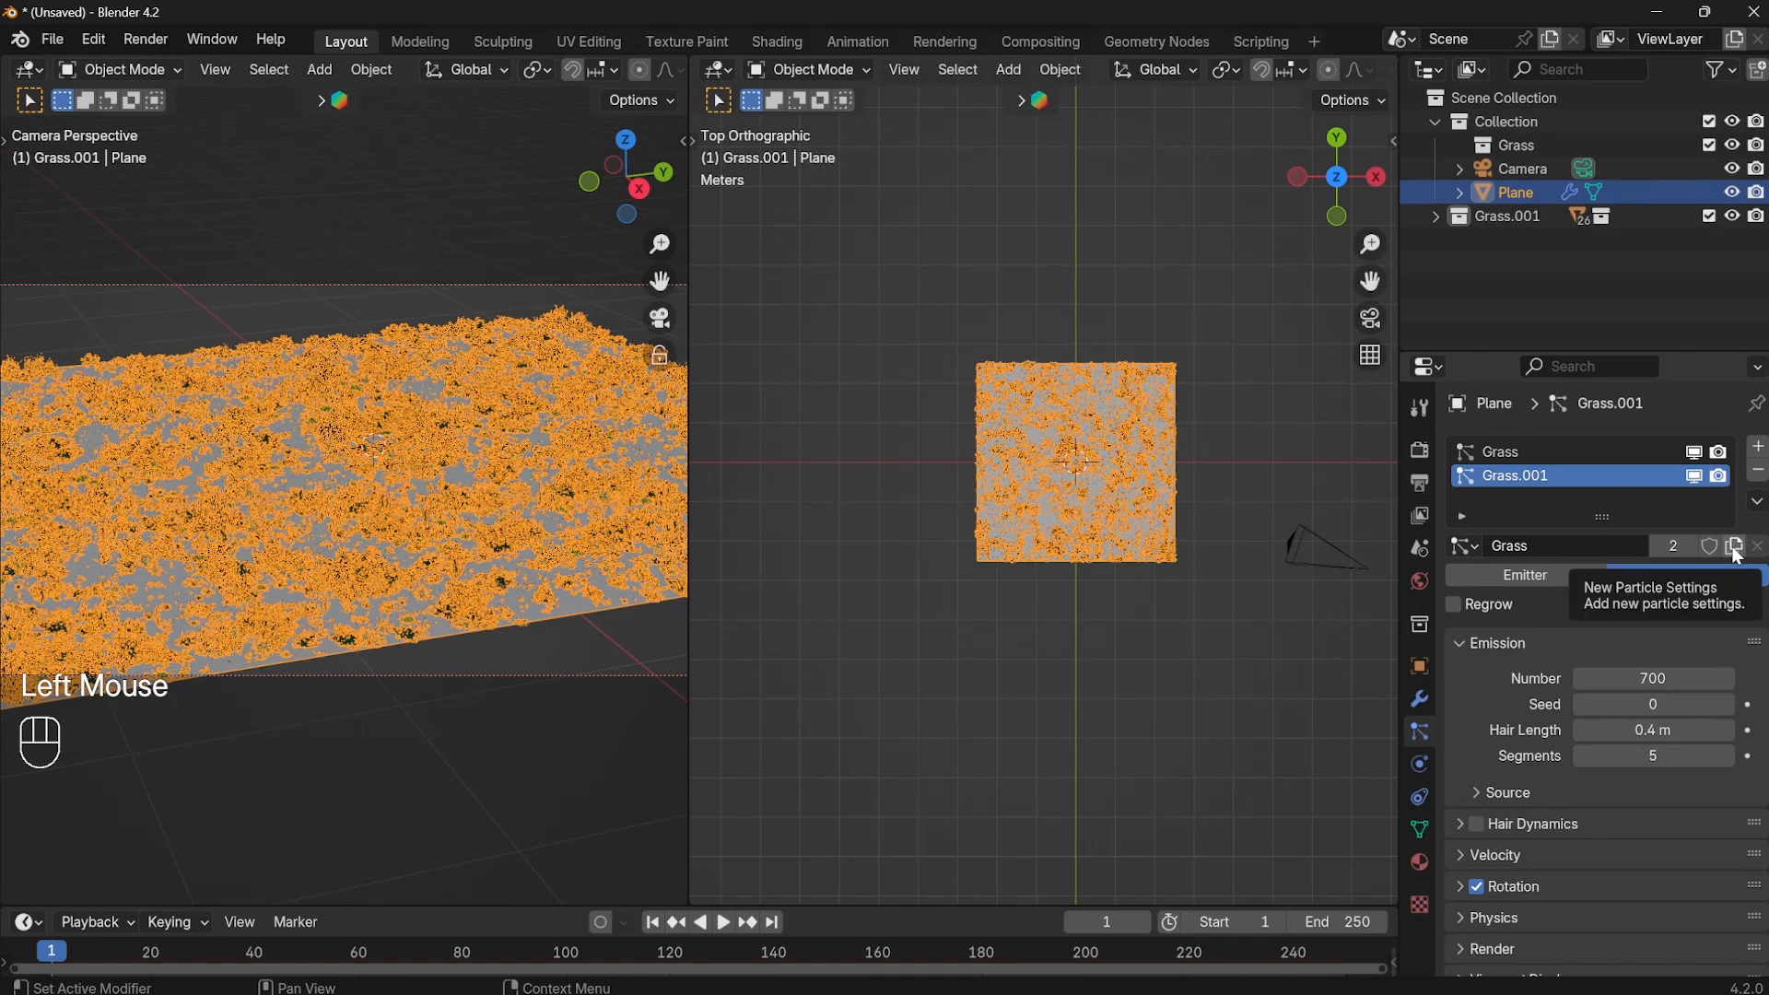
left_click(1734, 551)
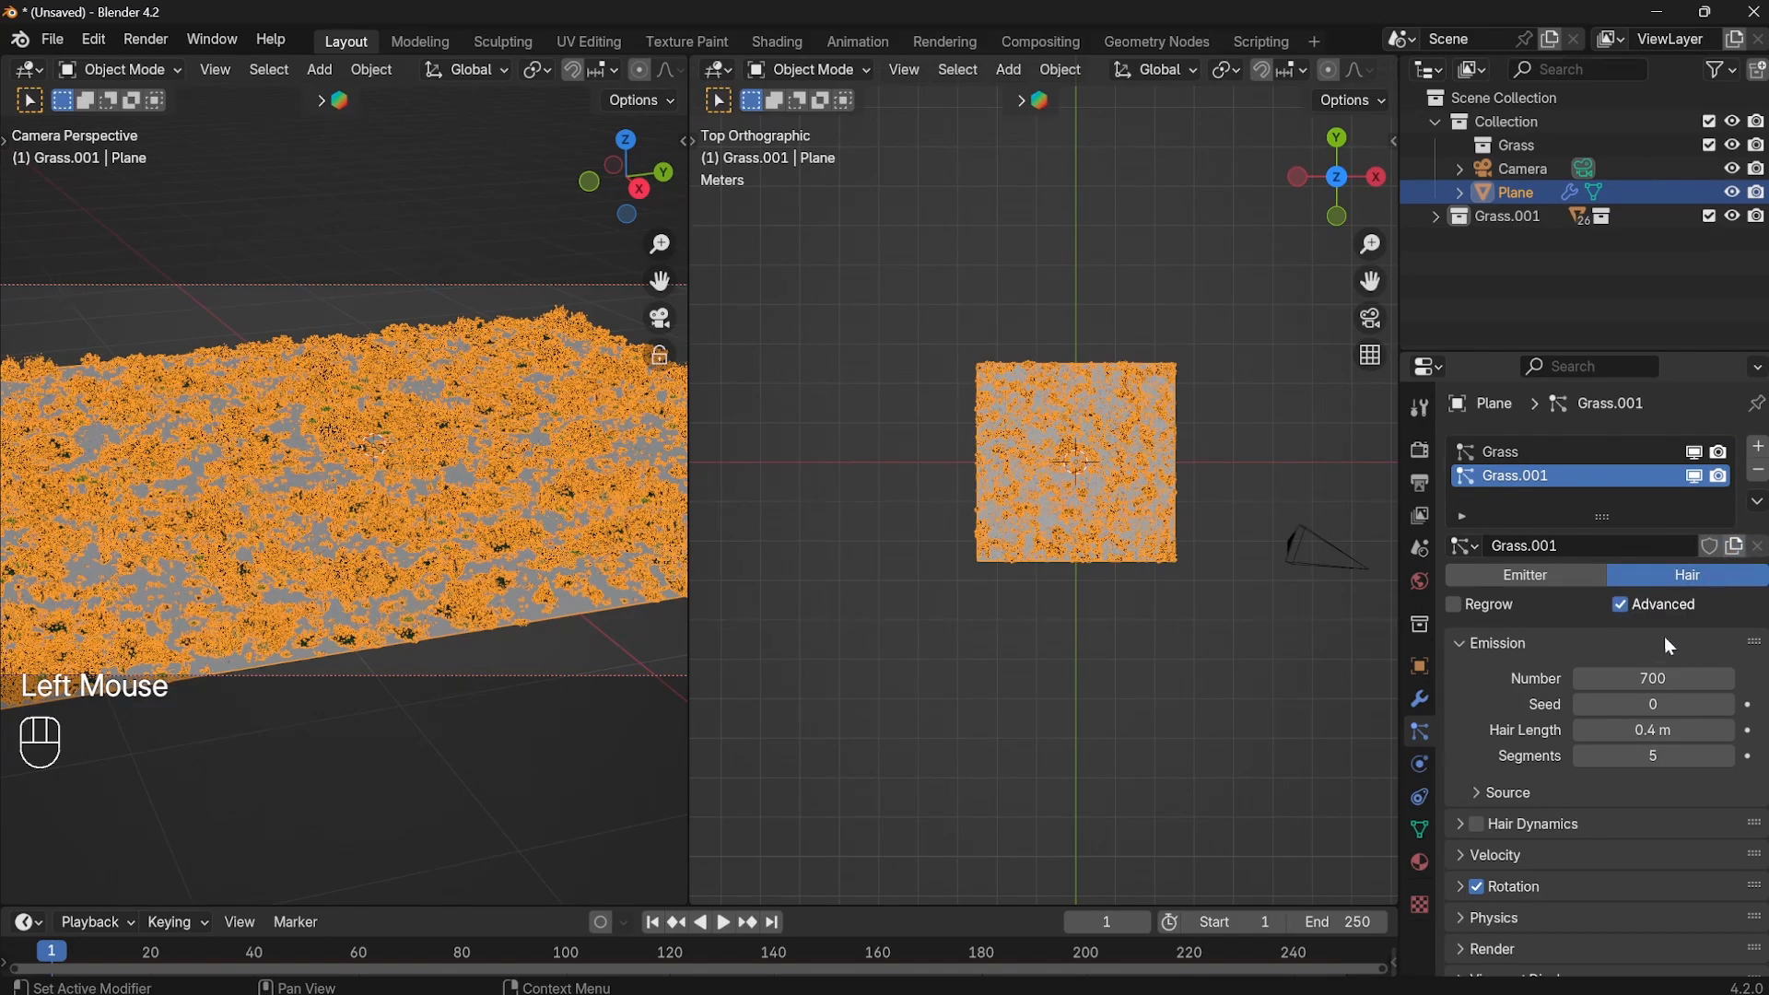
left_click(1563, 548)
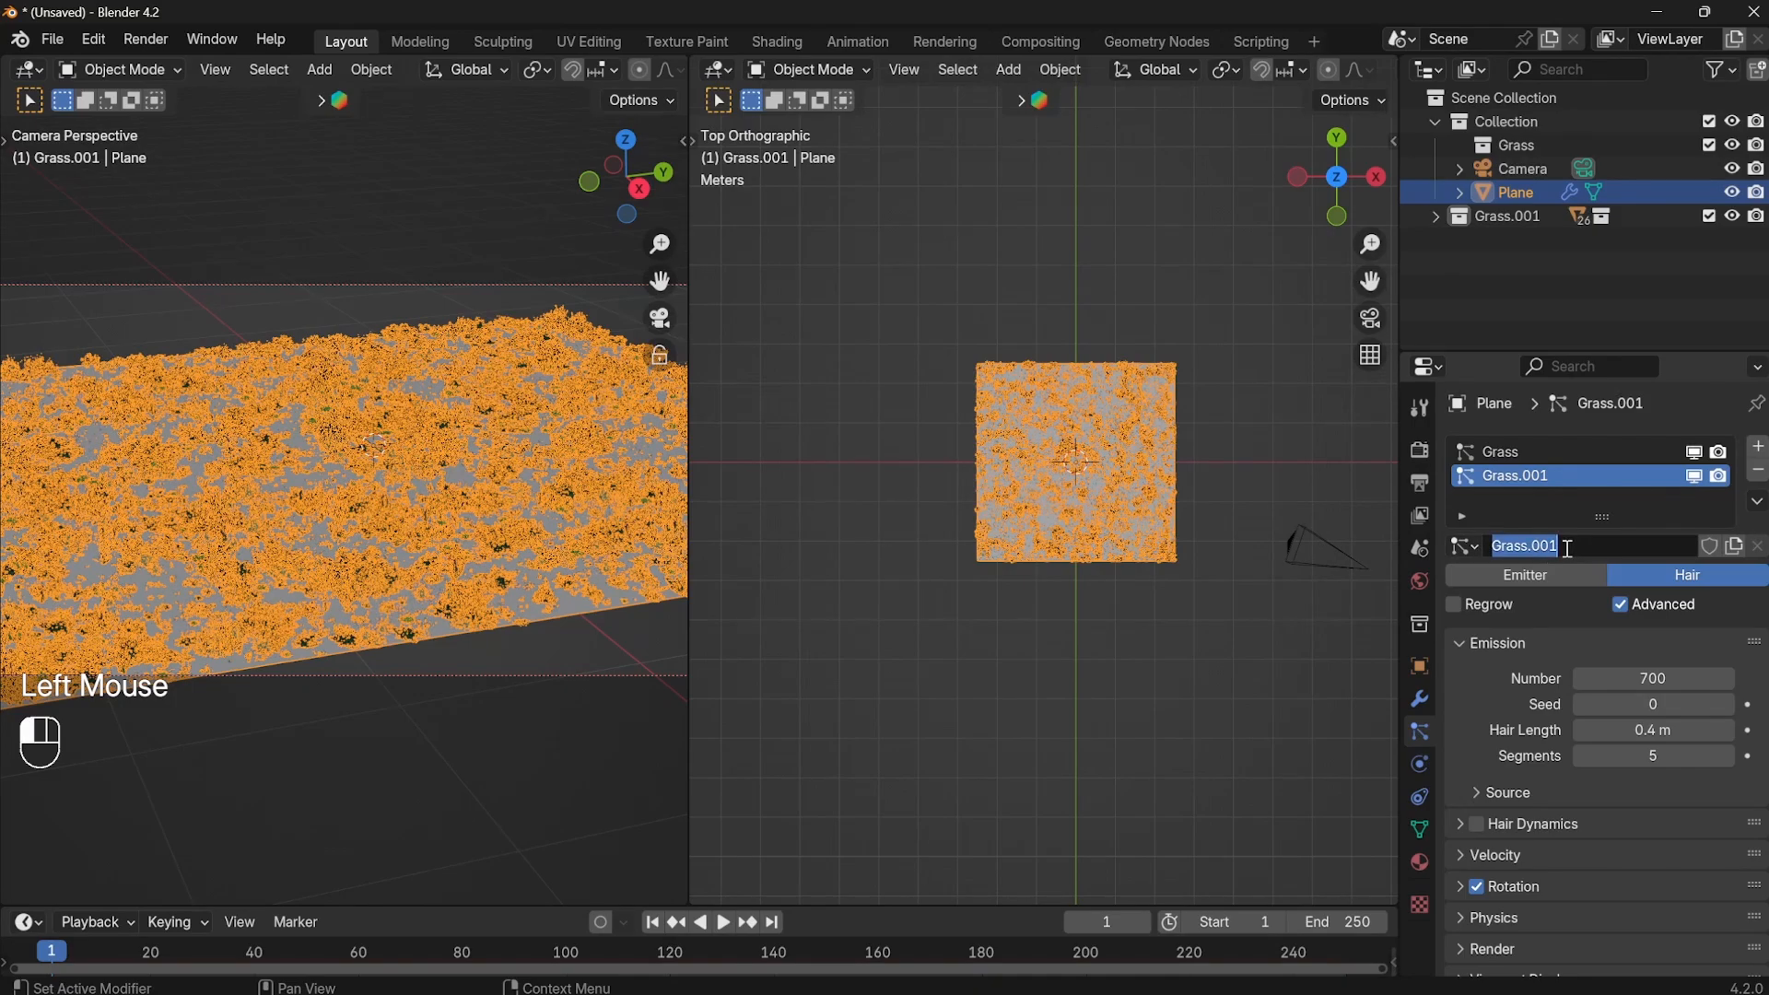
type("Fl")
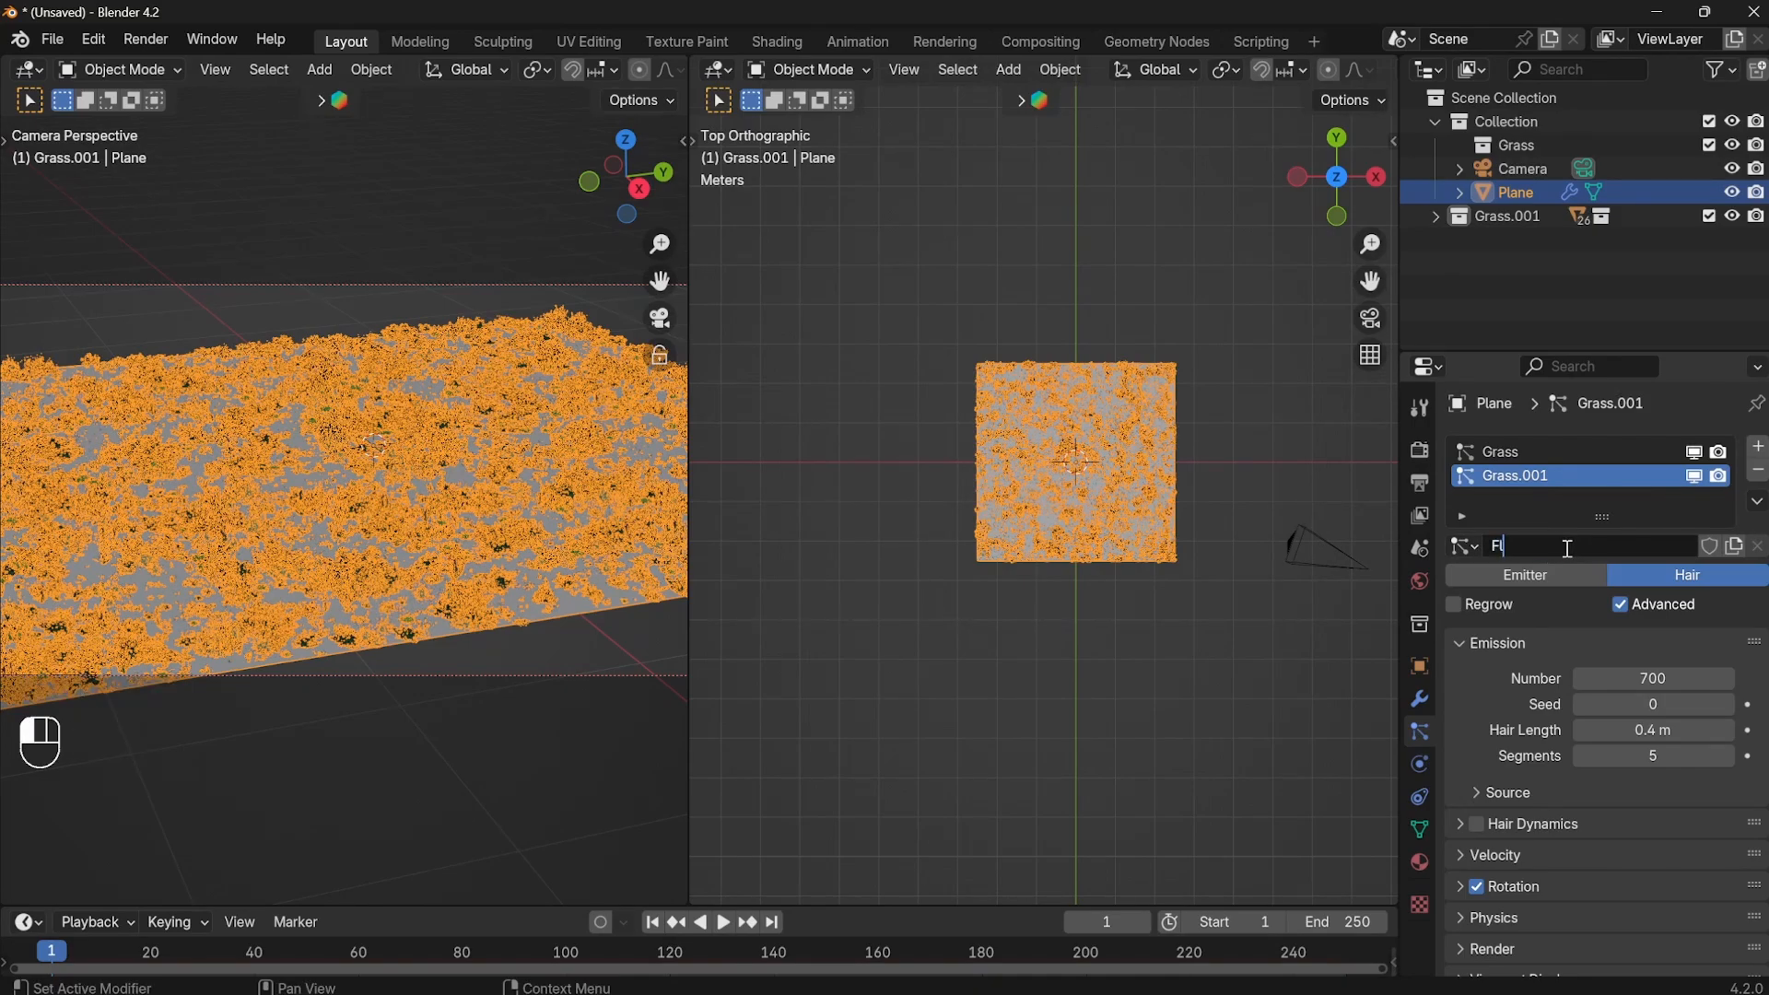
type("owers")
key("Return")
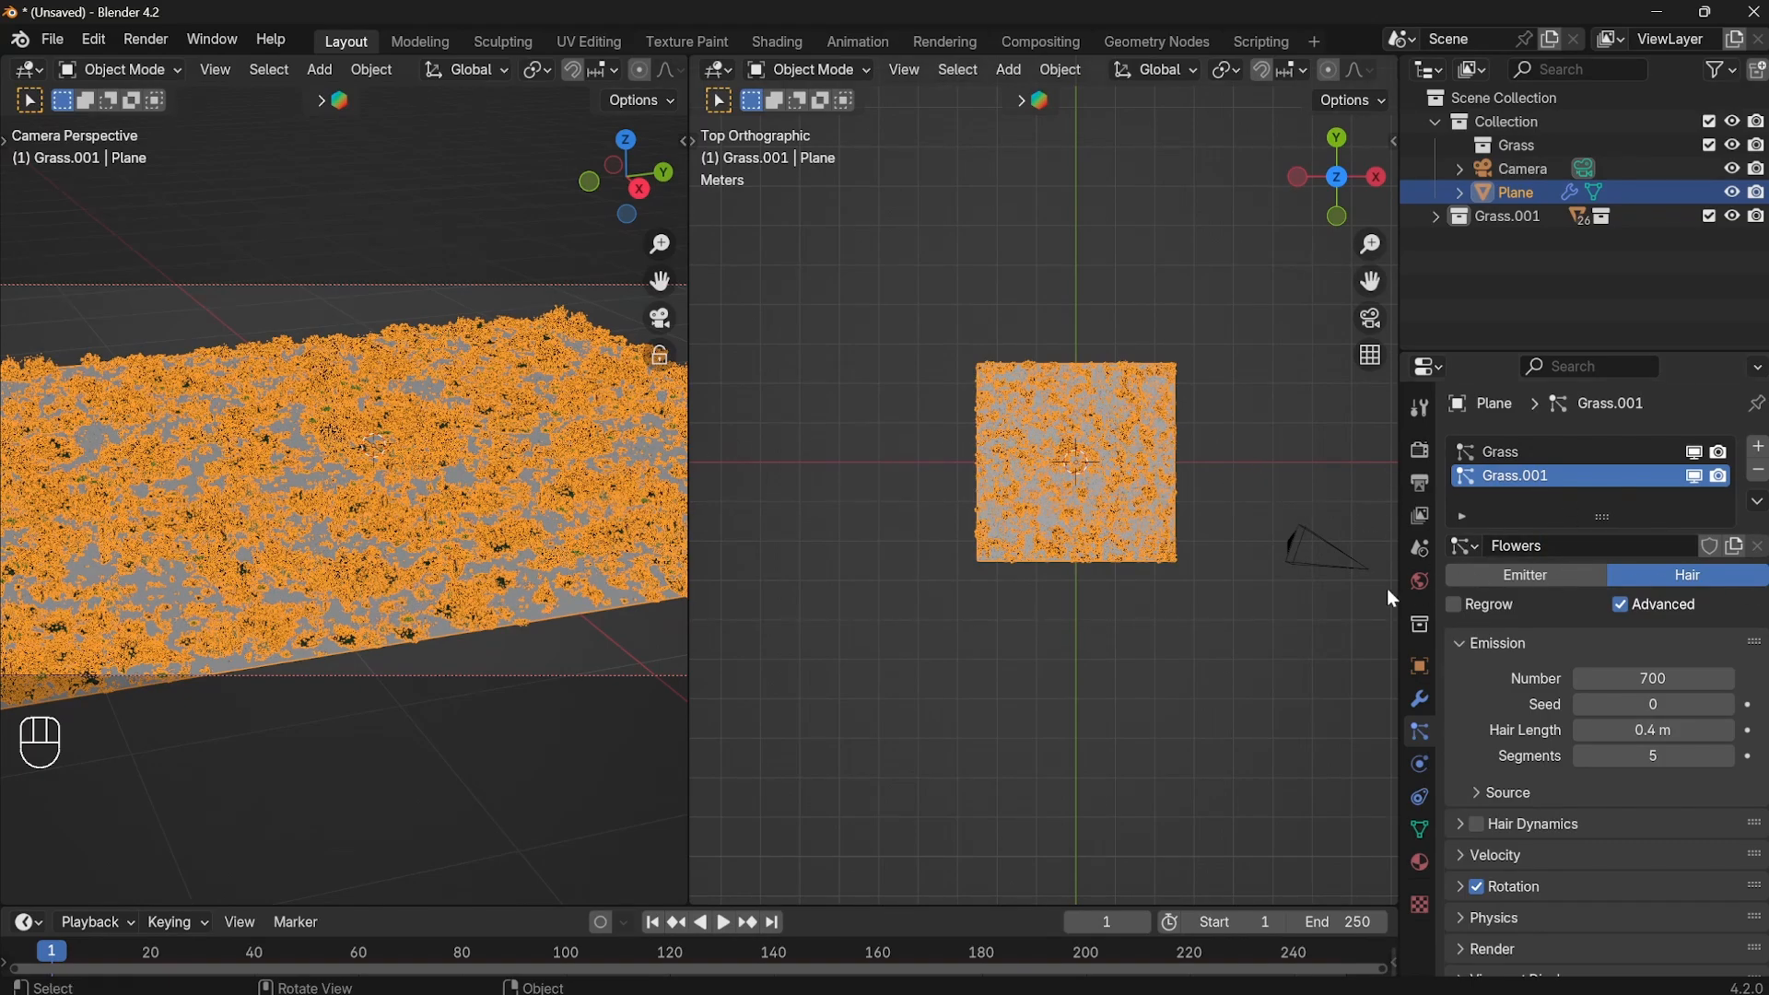
Turn off the viewport display of both particle systems on the plane, keeping their render visibility on.
scroll(1413, 699, "down", 5)
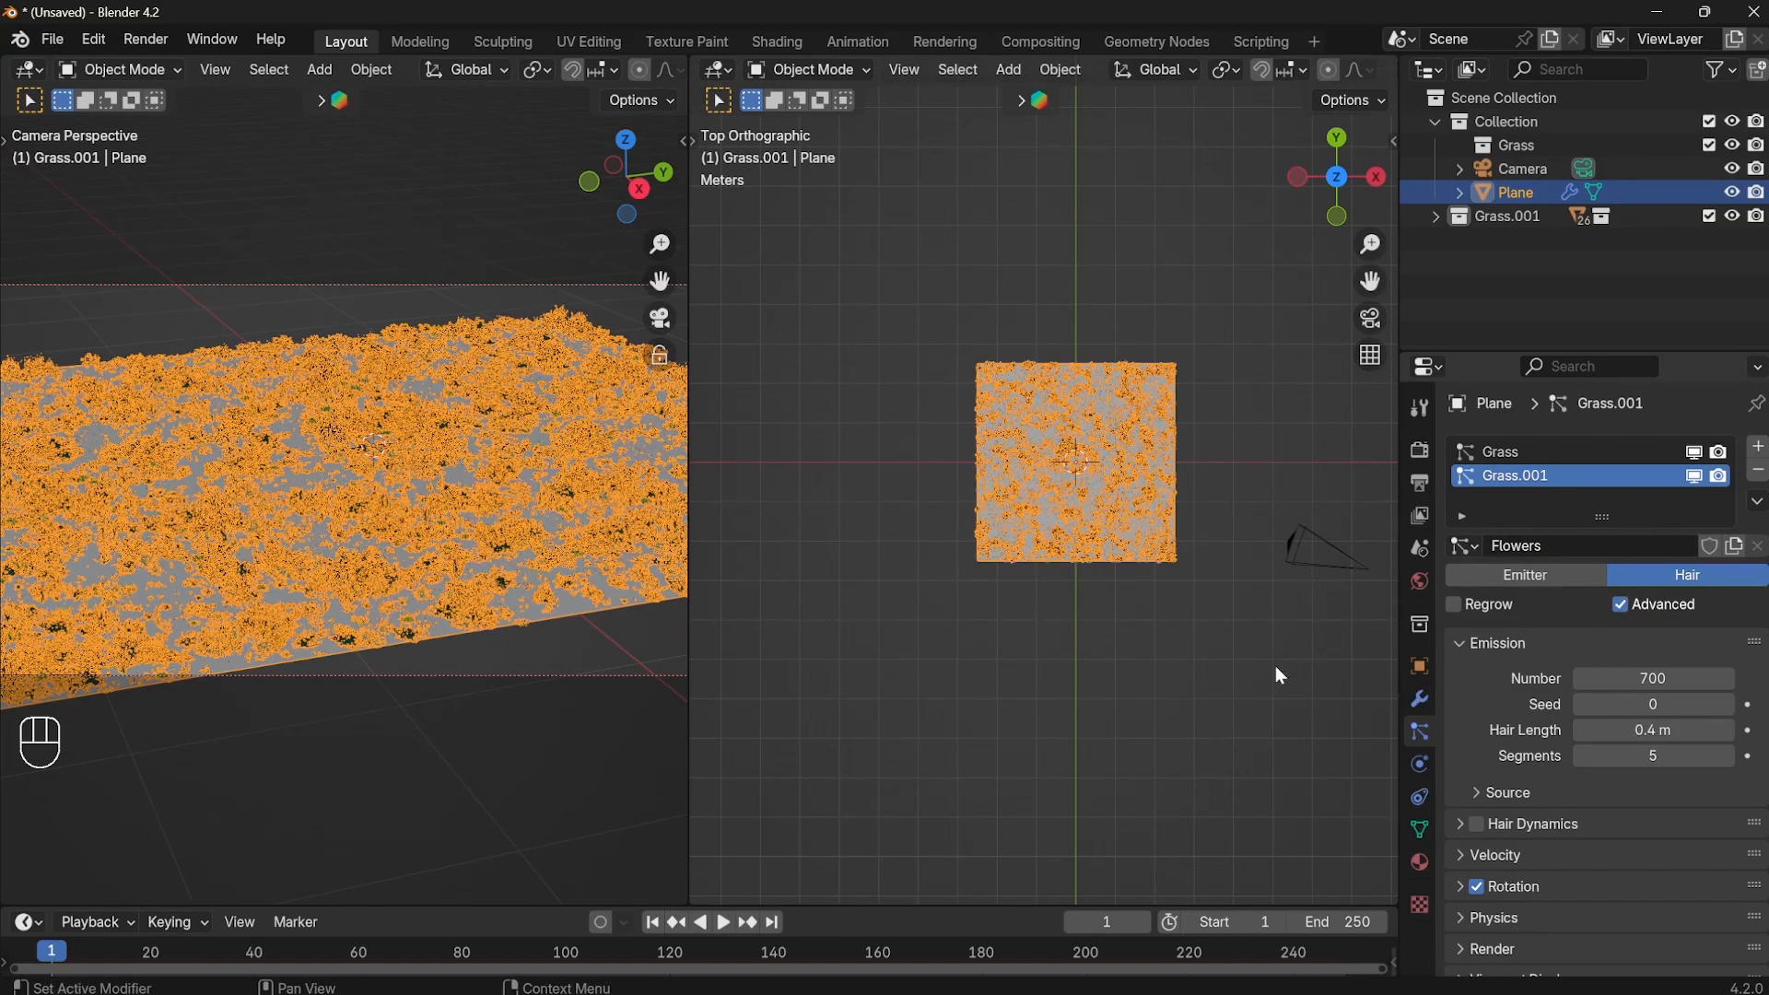
scroll(1570, 615, "up", 2)
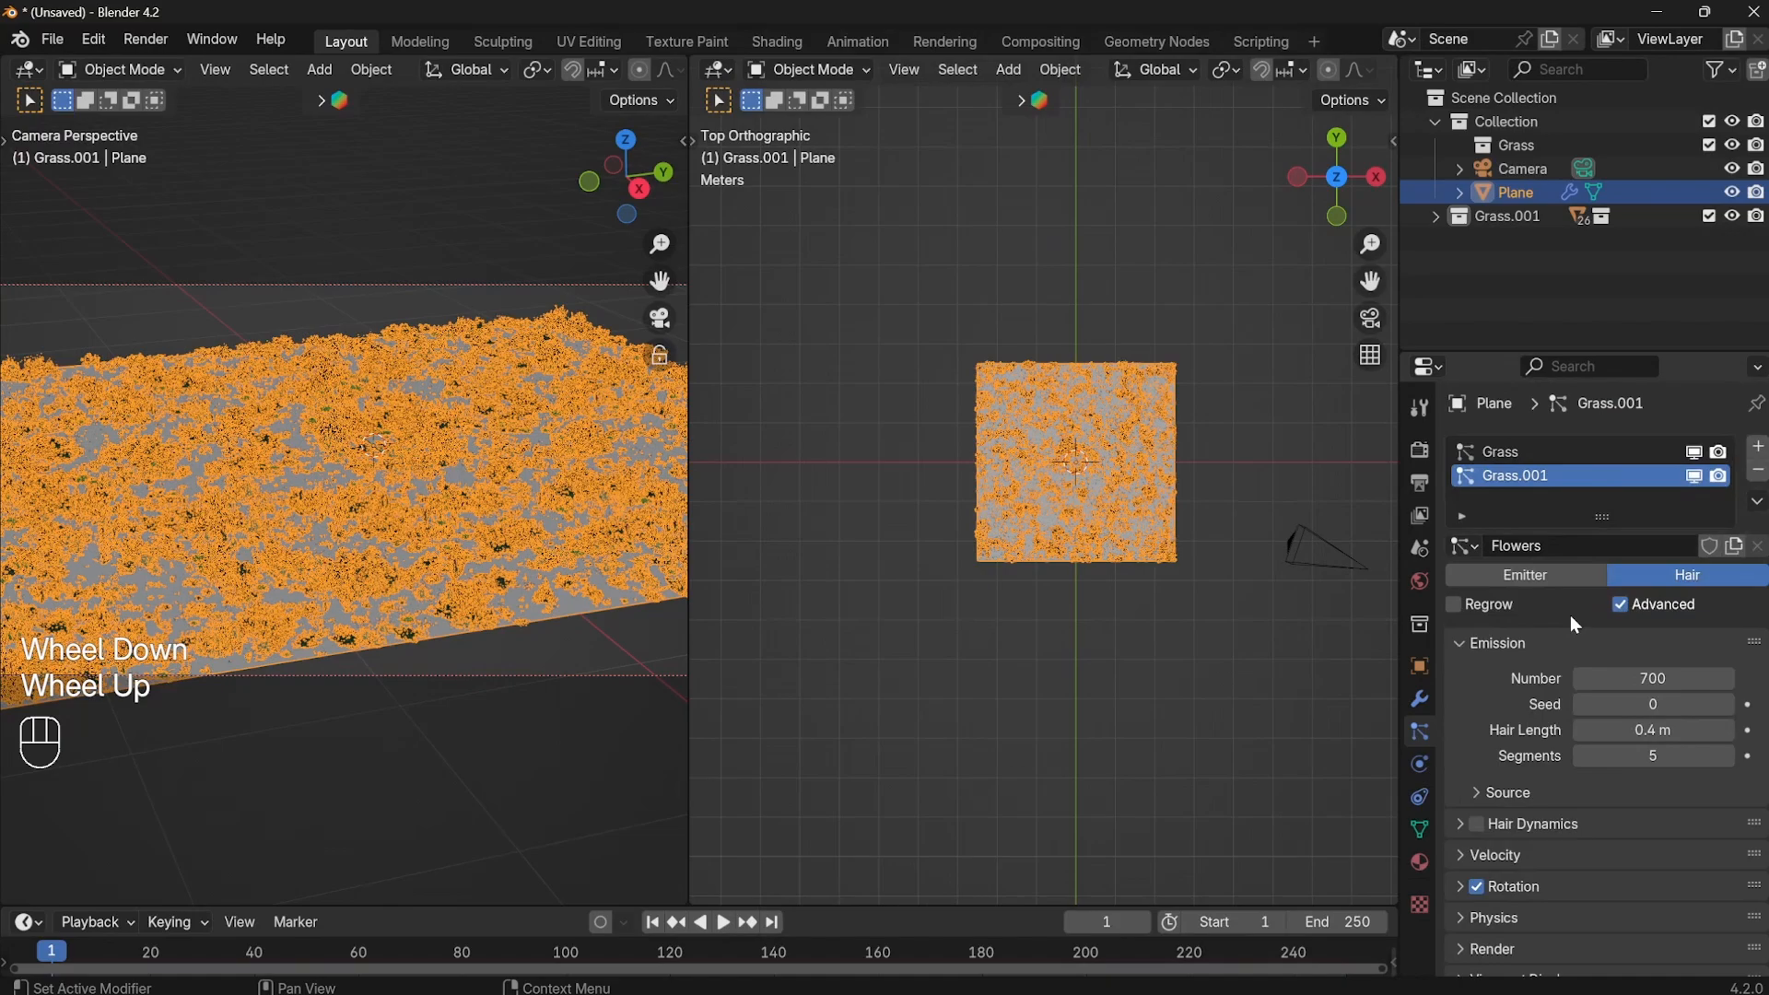
left_click(1693, 452)
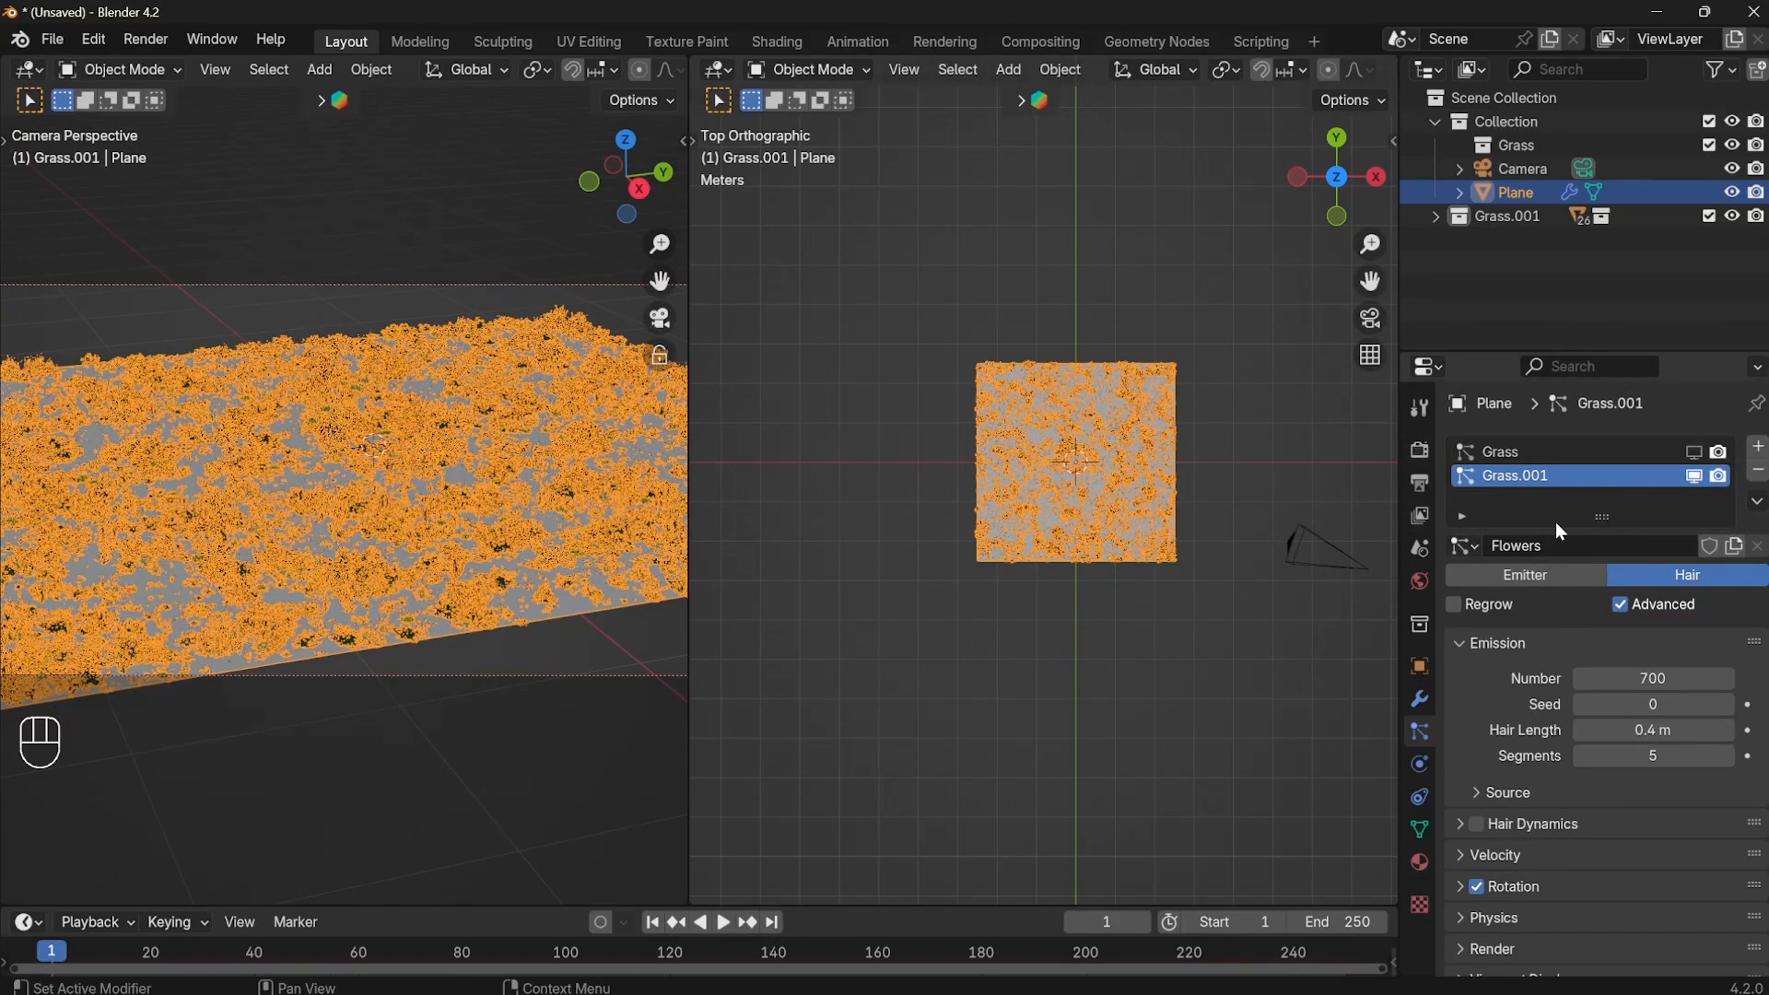
left_click(1694, 475)
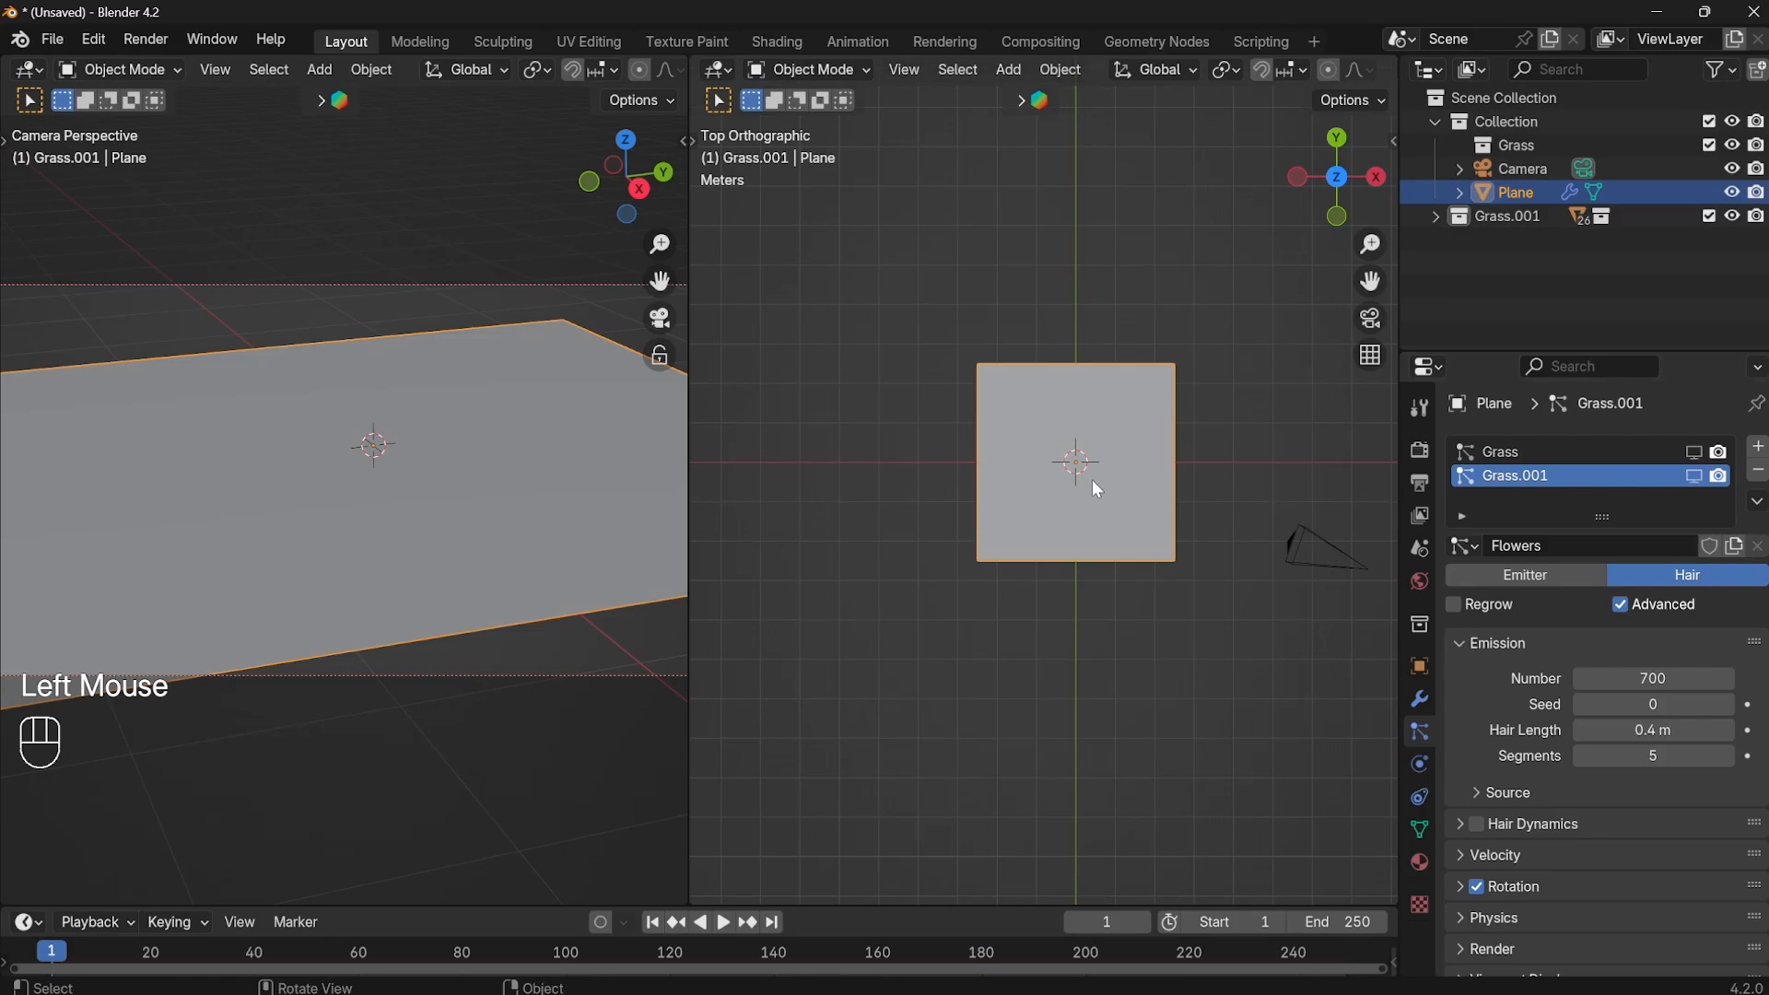
scroll(1092, 481, "down", 2)
scroll(1096, 498, "up", 1)
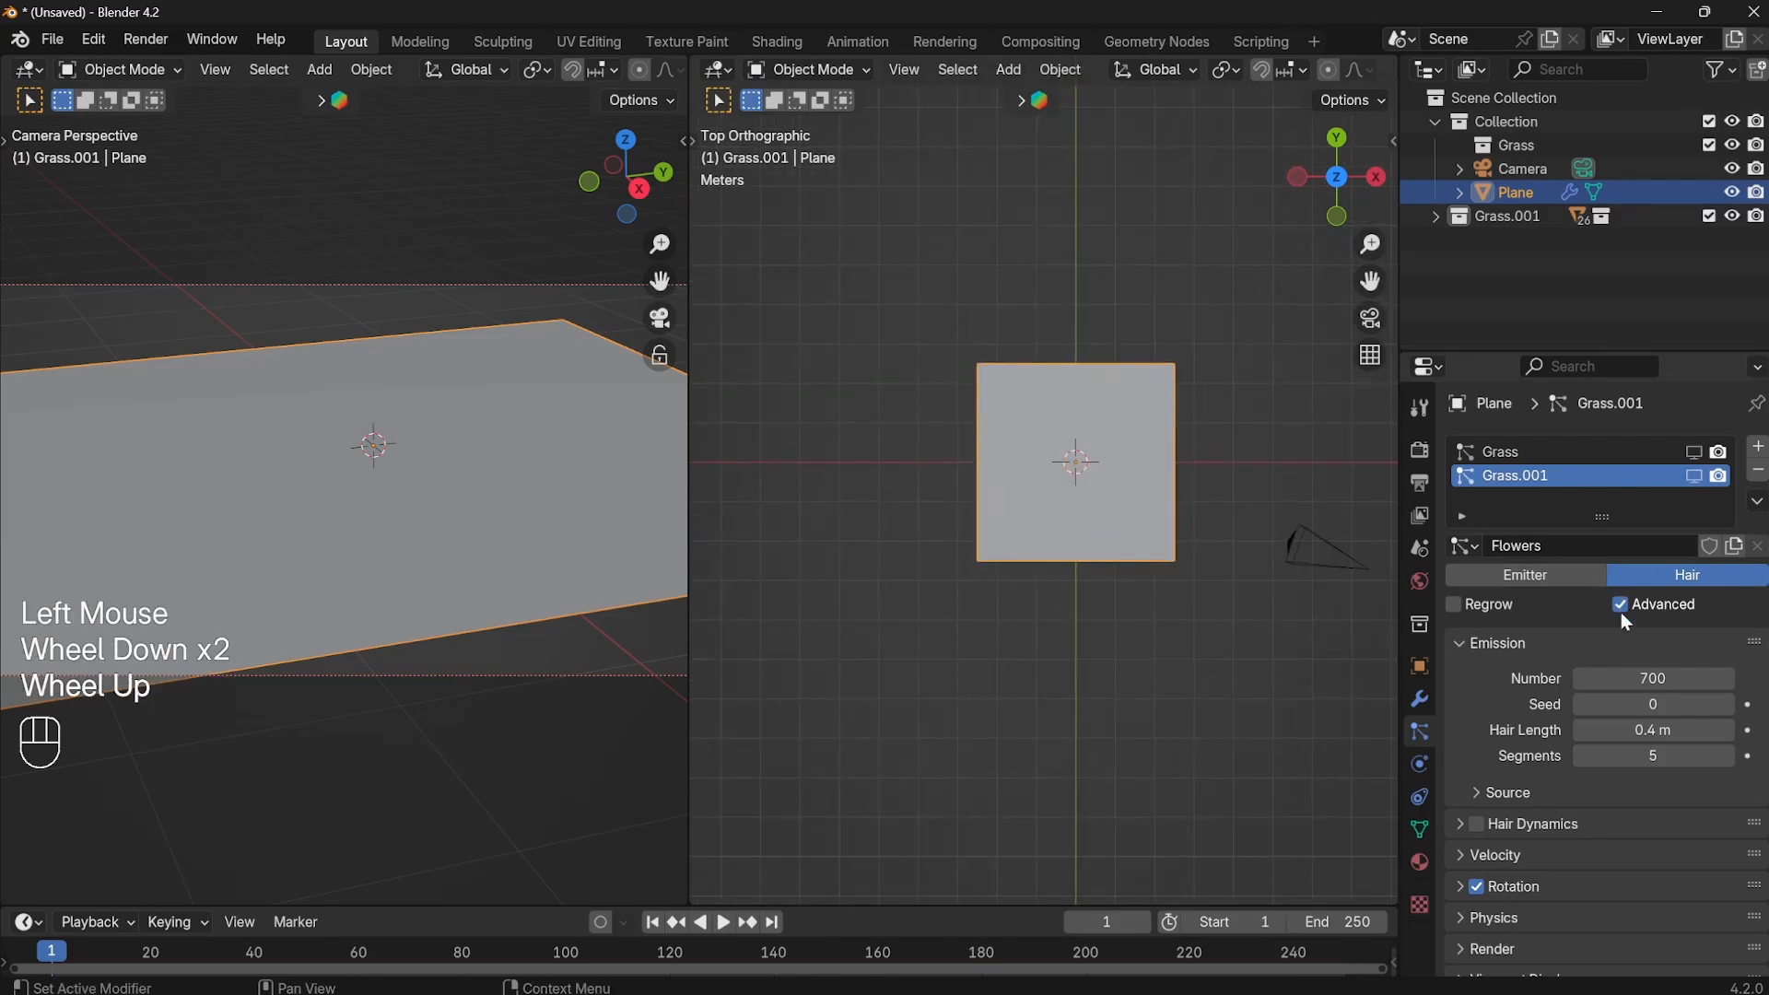
scroll(1589, 737, "down", 2)
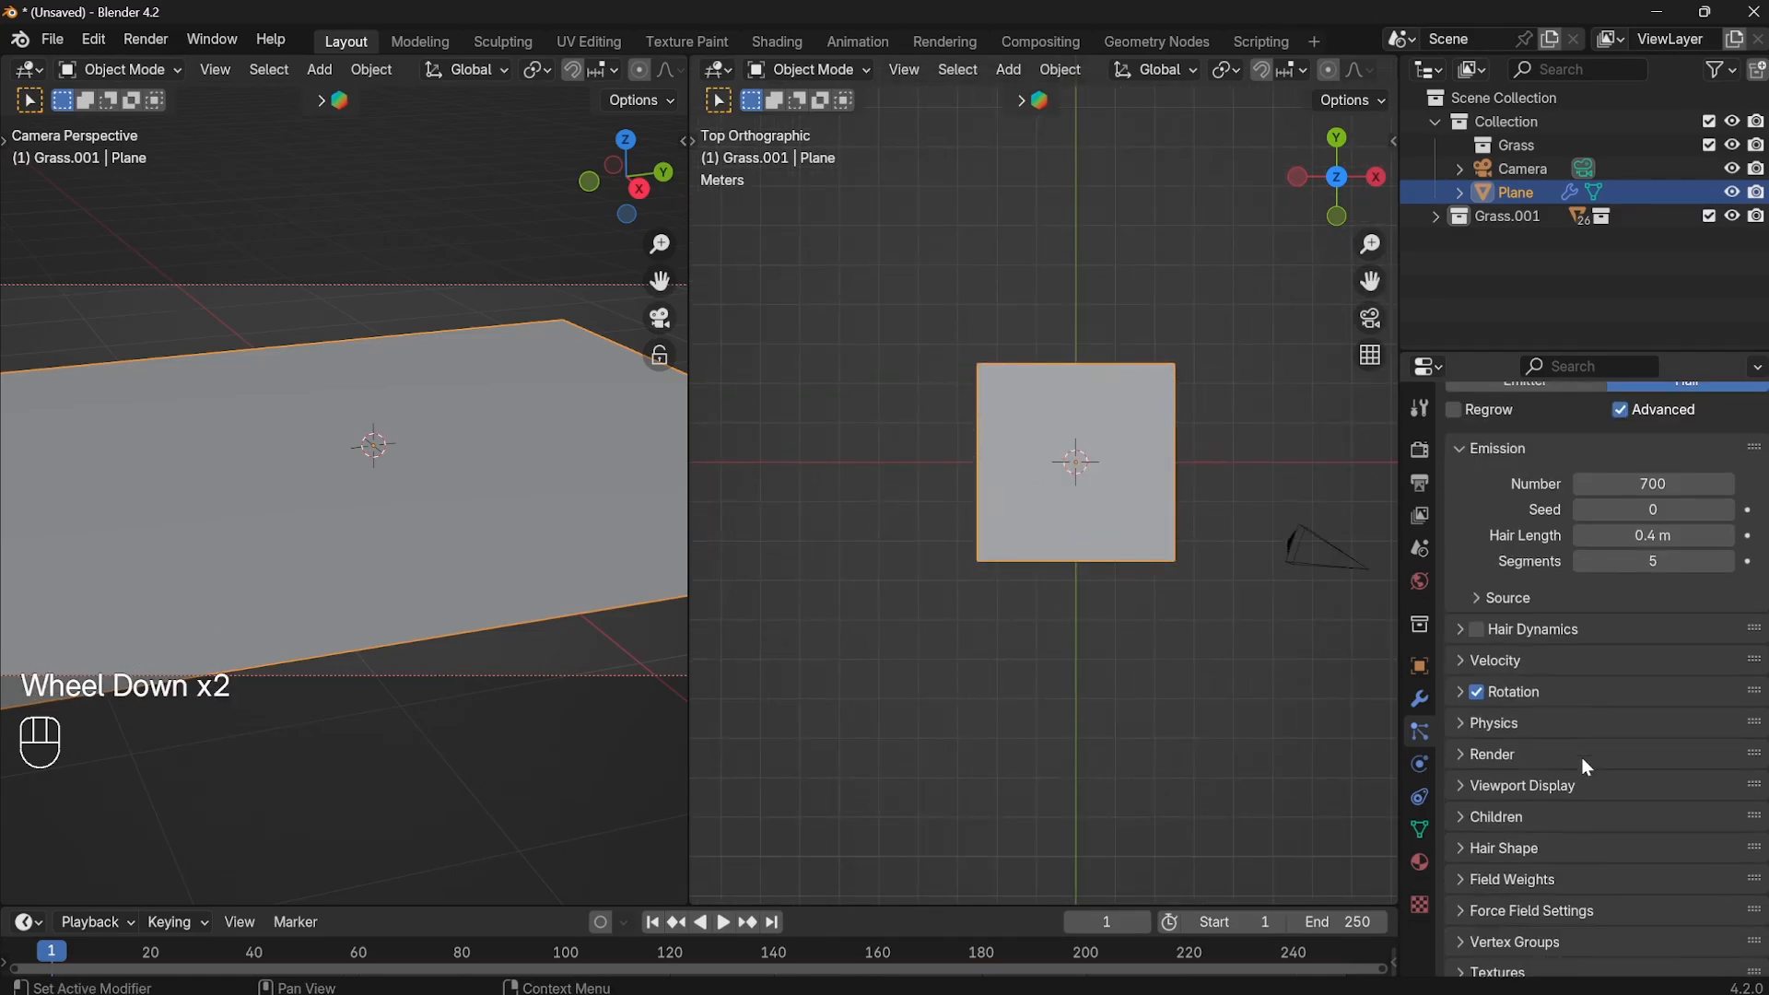
scroll(1520, 694, "up", 2)
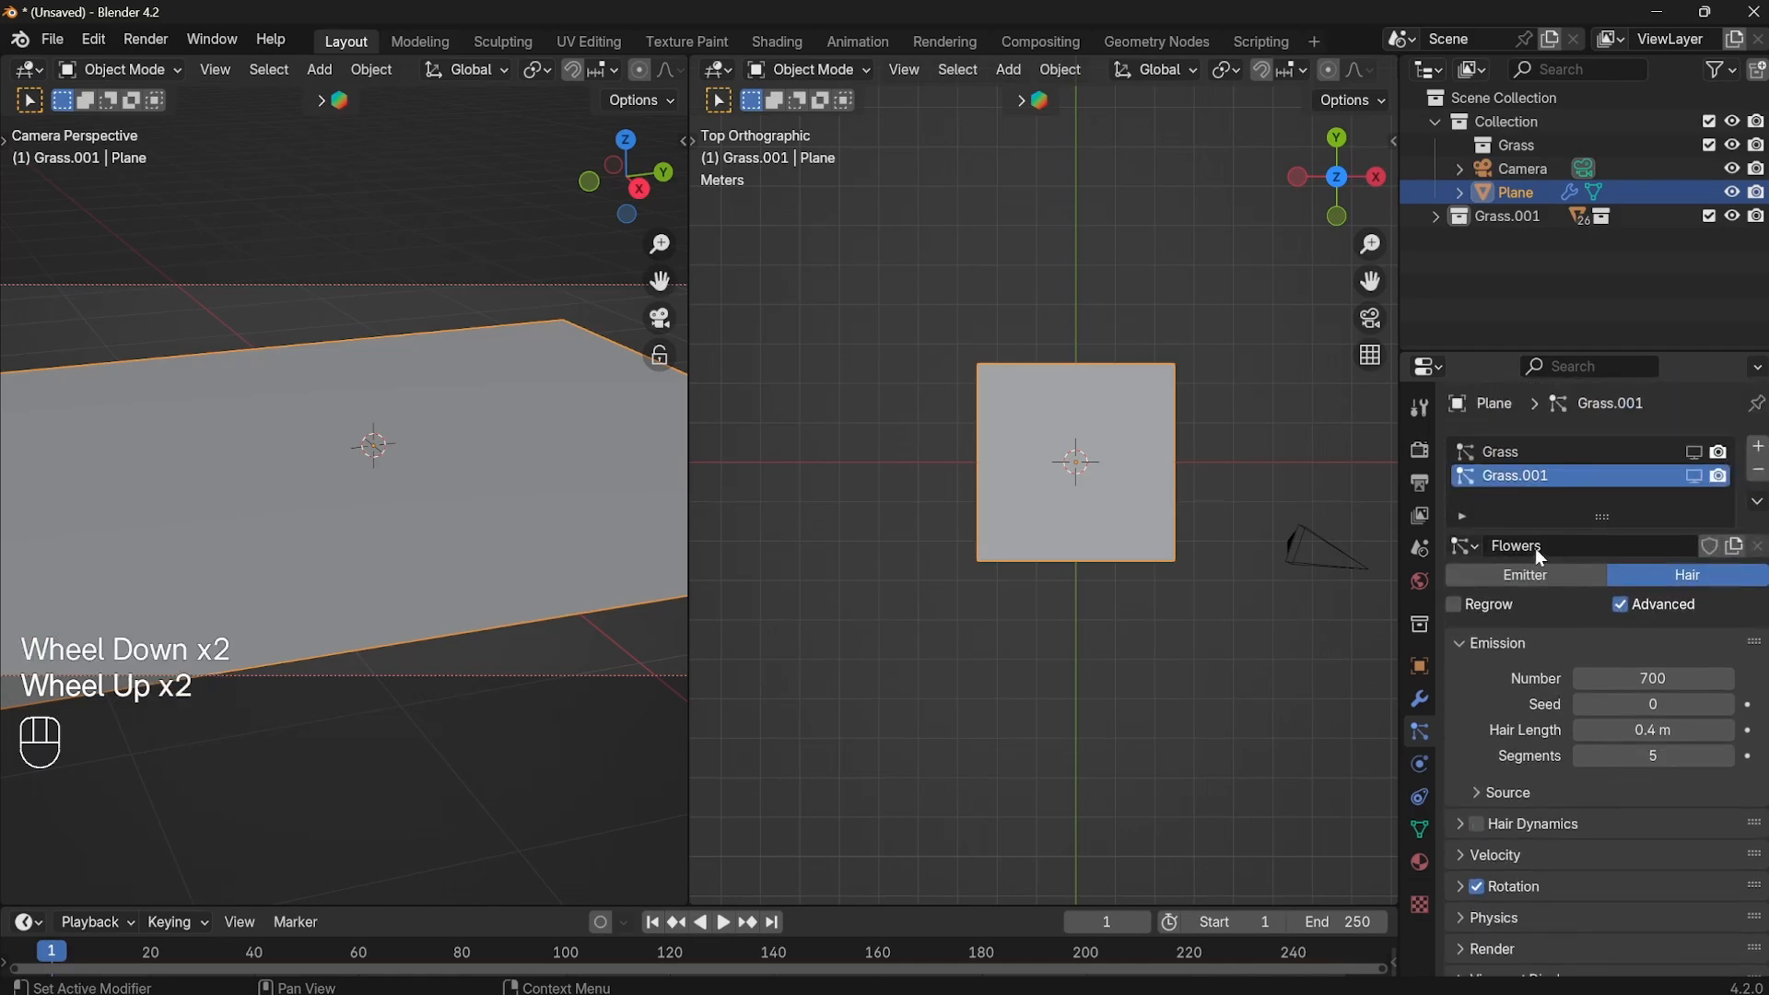
Check the Flowers particle rotation settings and set the rendered instance collection to Flowers.
double_click(1496, 474)
scroll(1499, 725, "down", 3)
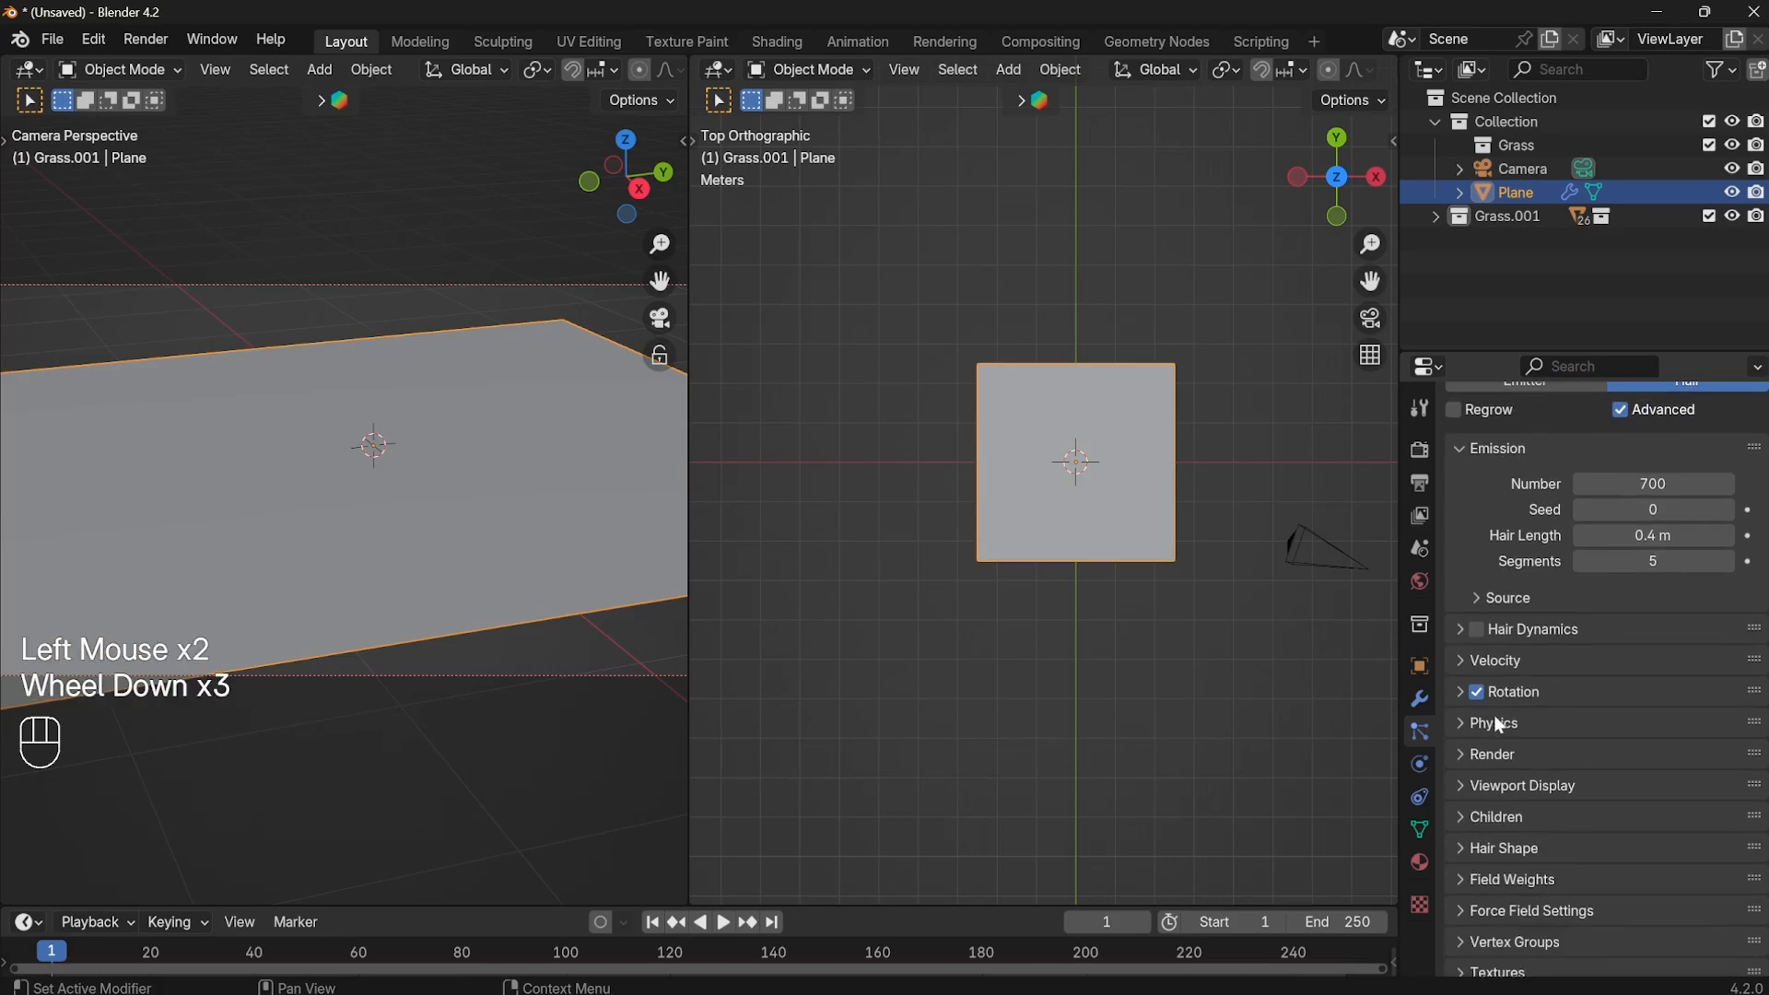
left_click(1457, 693)
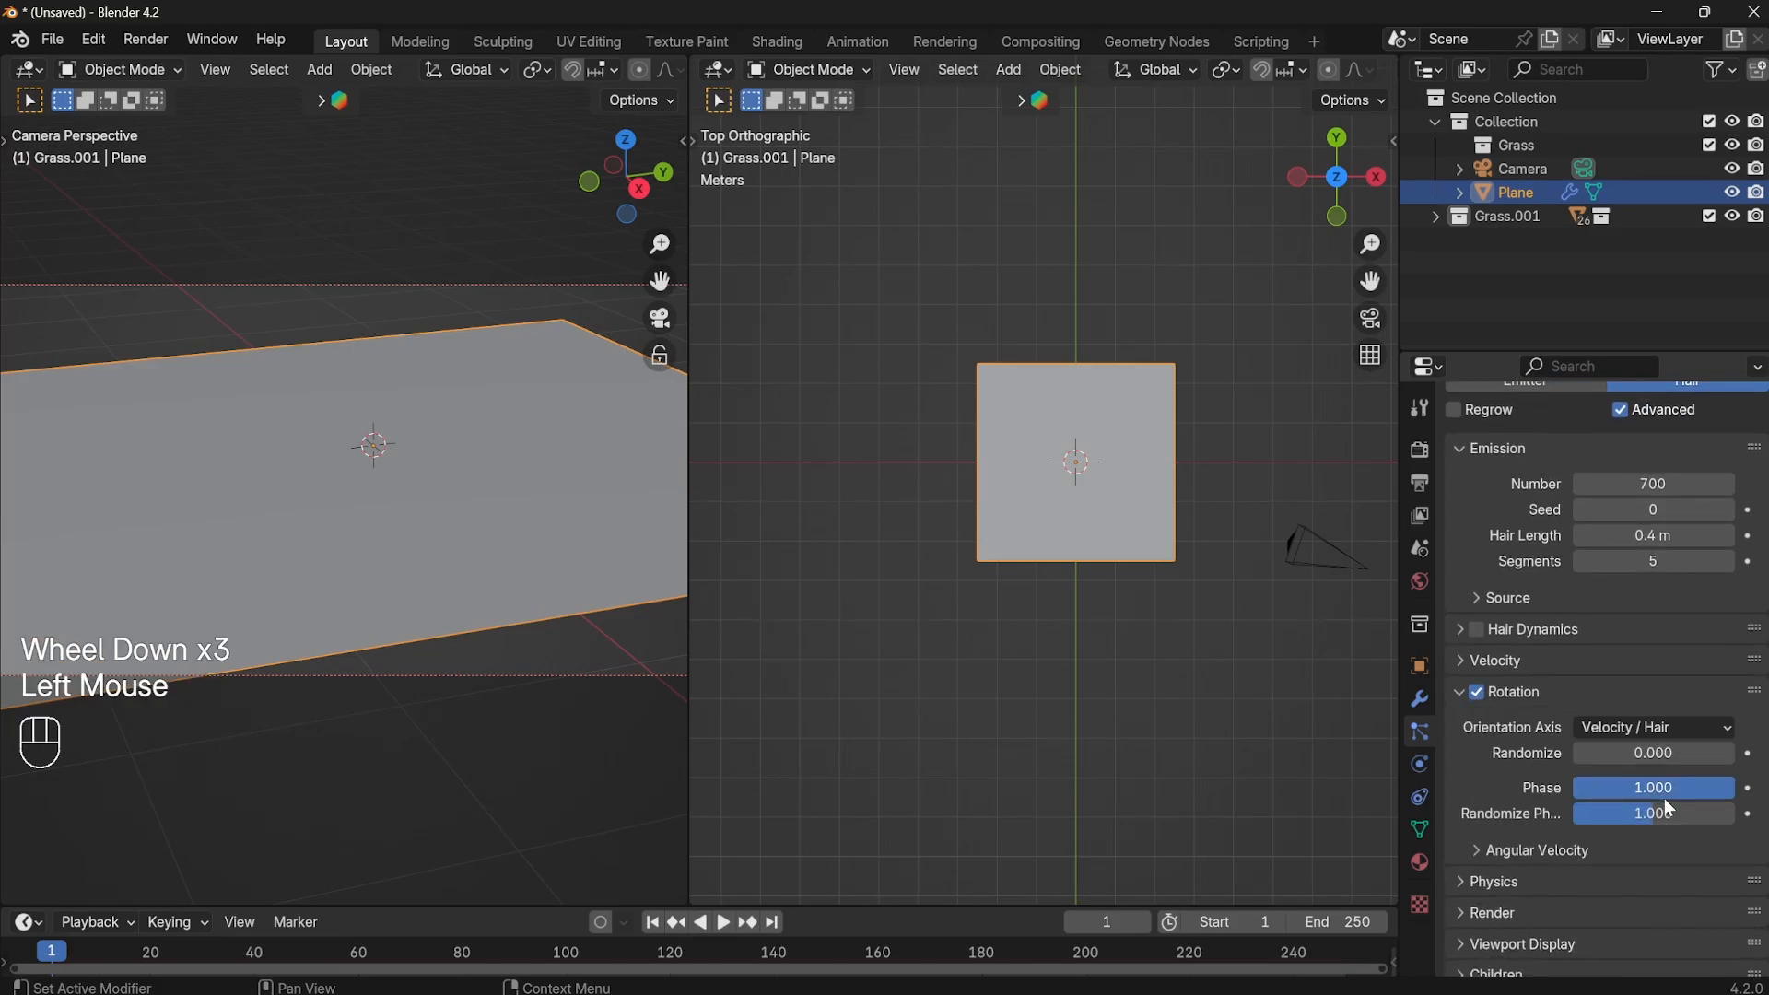
left_click(1458, 693)
scroll(1524, 748, "down", 2)
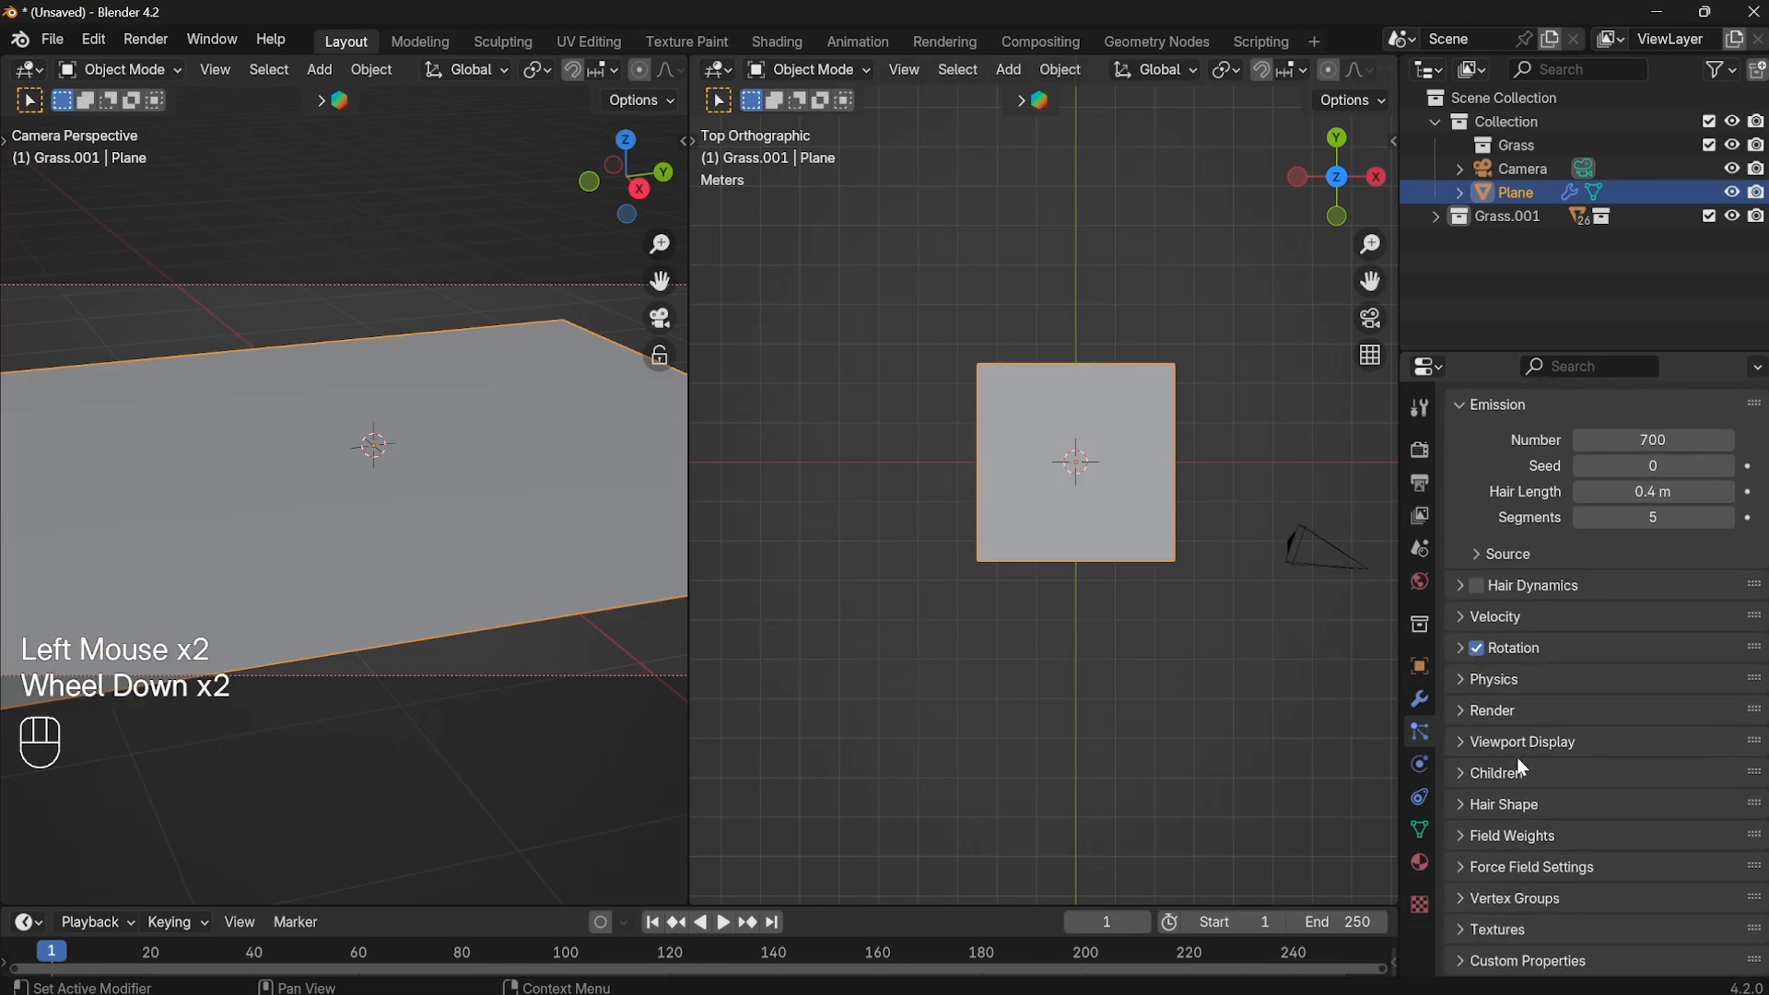
left_click(1457, 714)
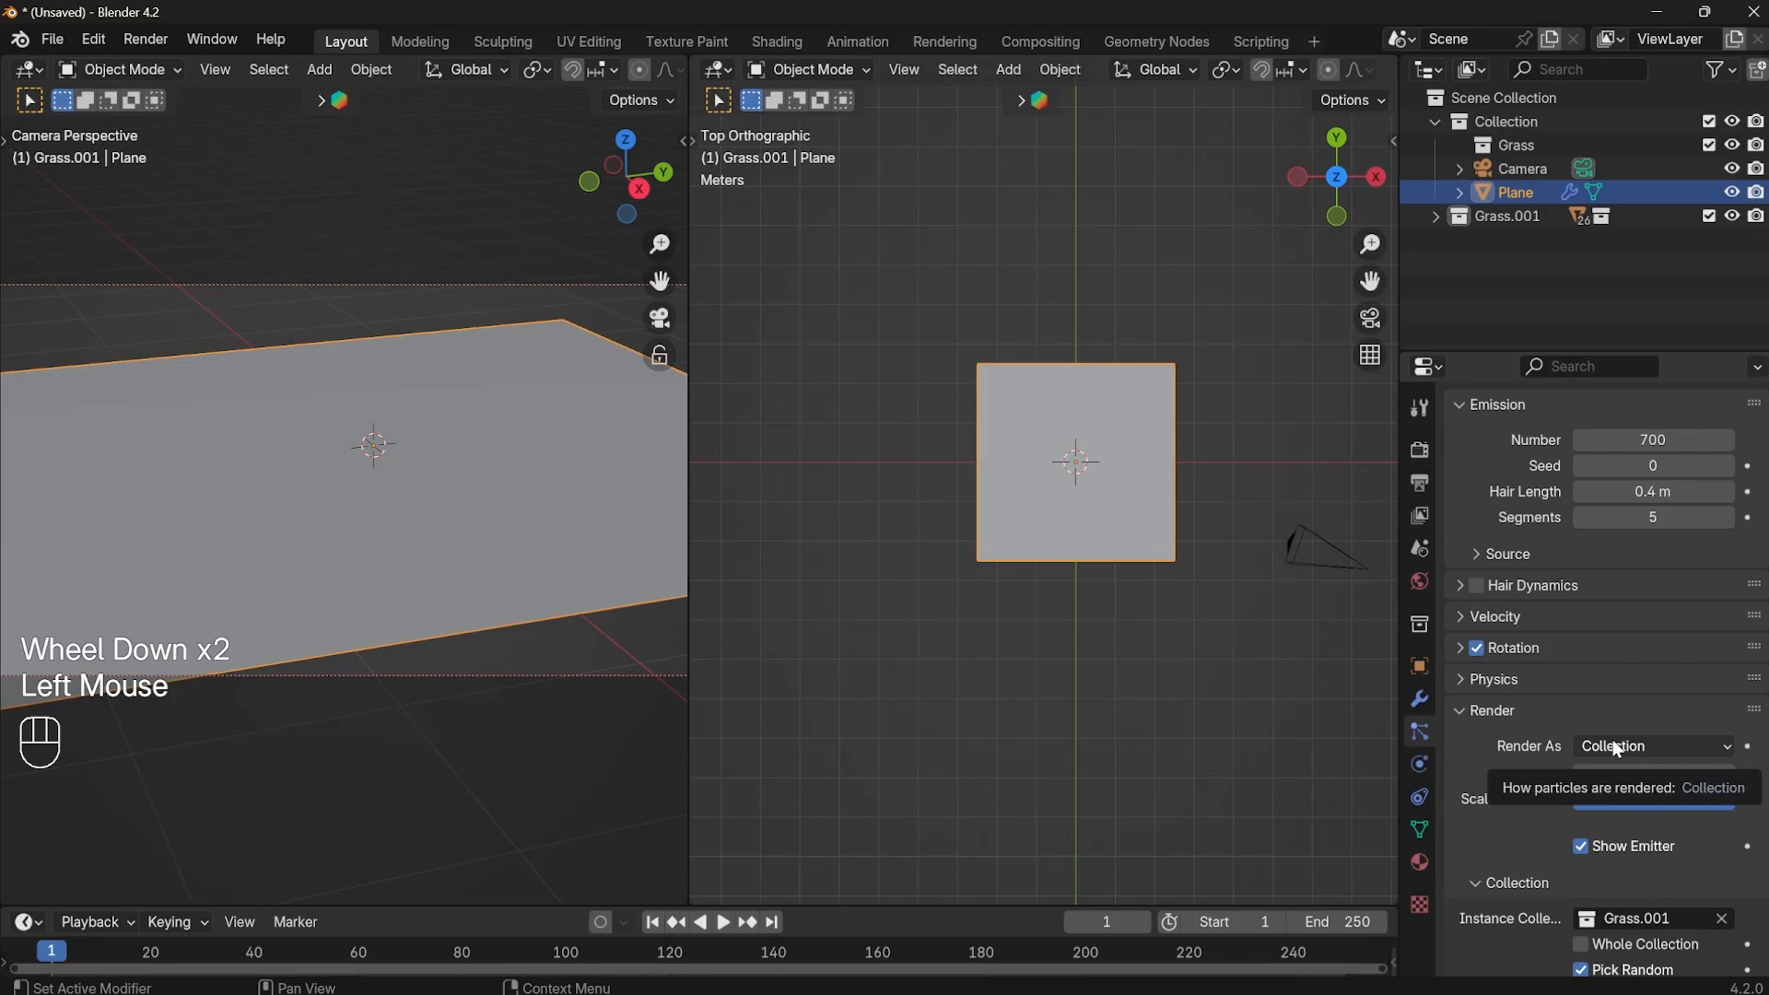
scroll(1629, 870, "down", 2)
left_click(1640, 772)
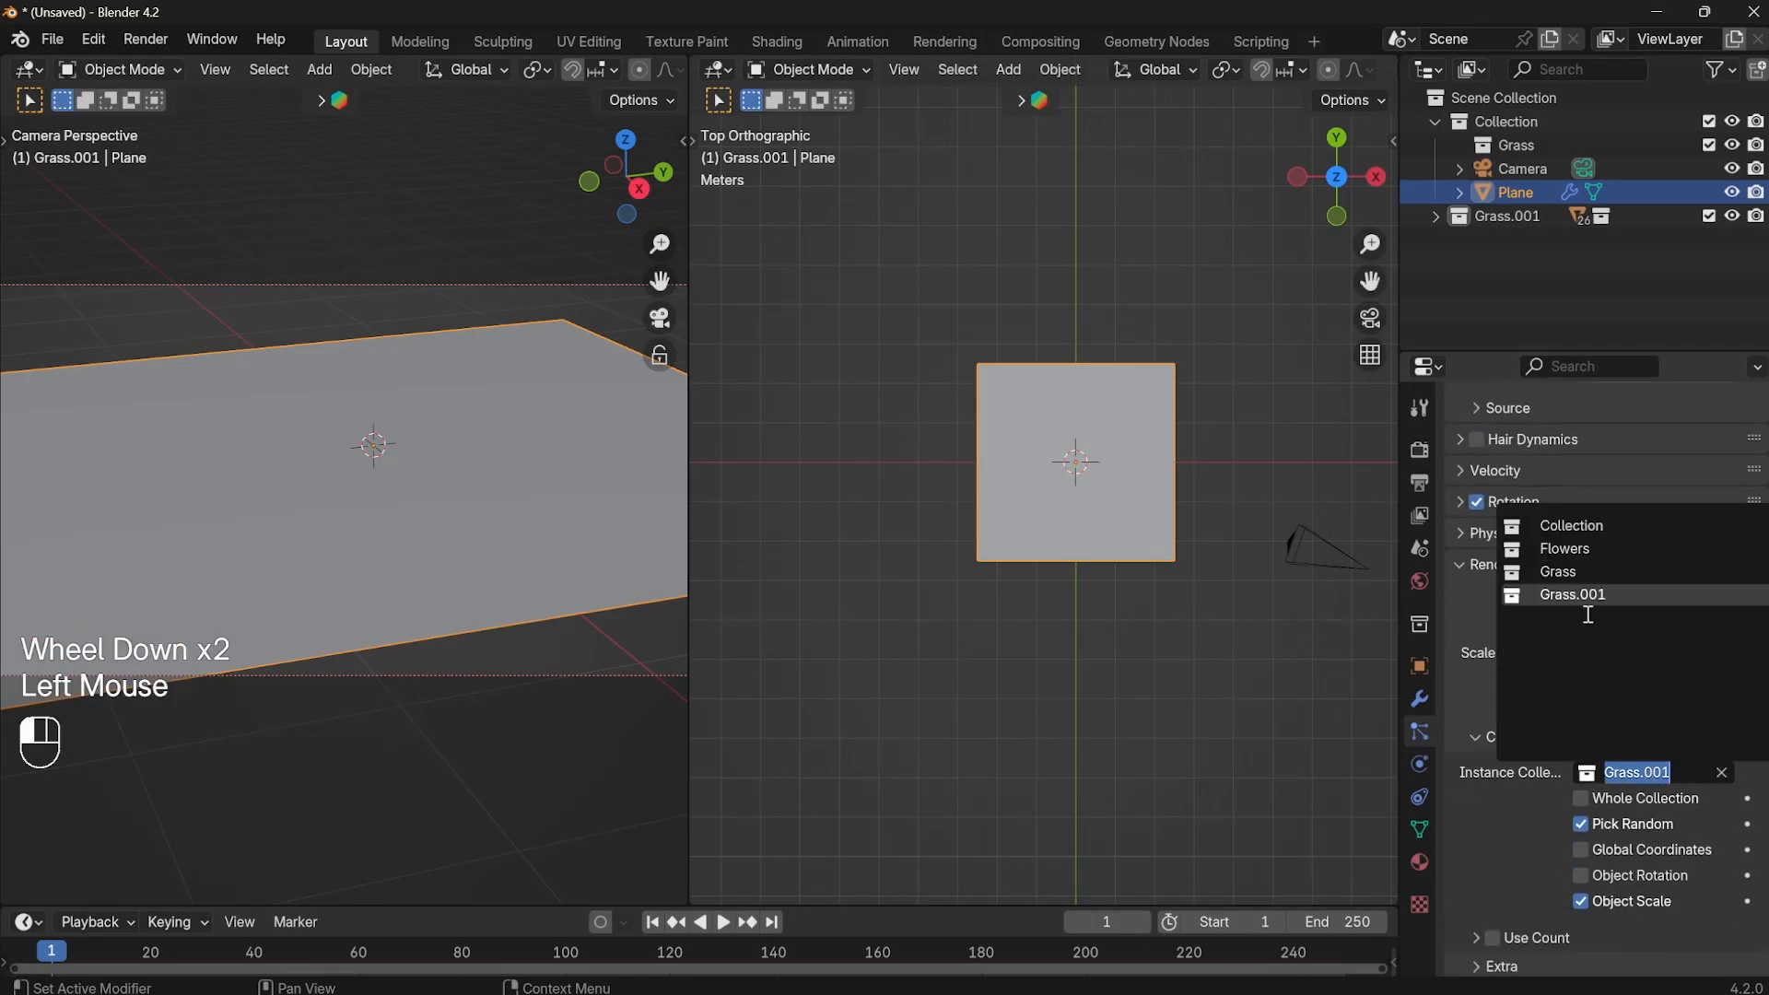
left_click(1586, 553)
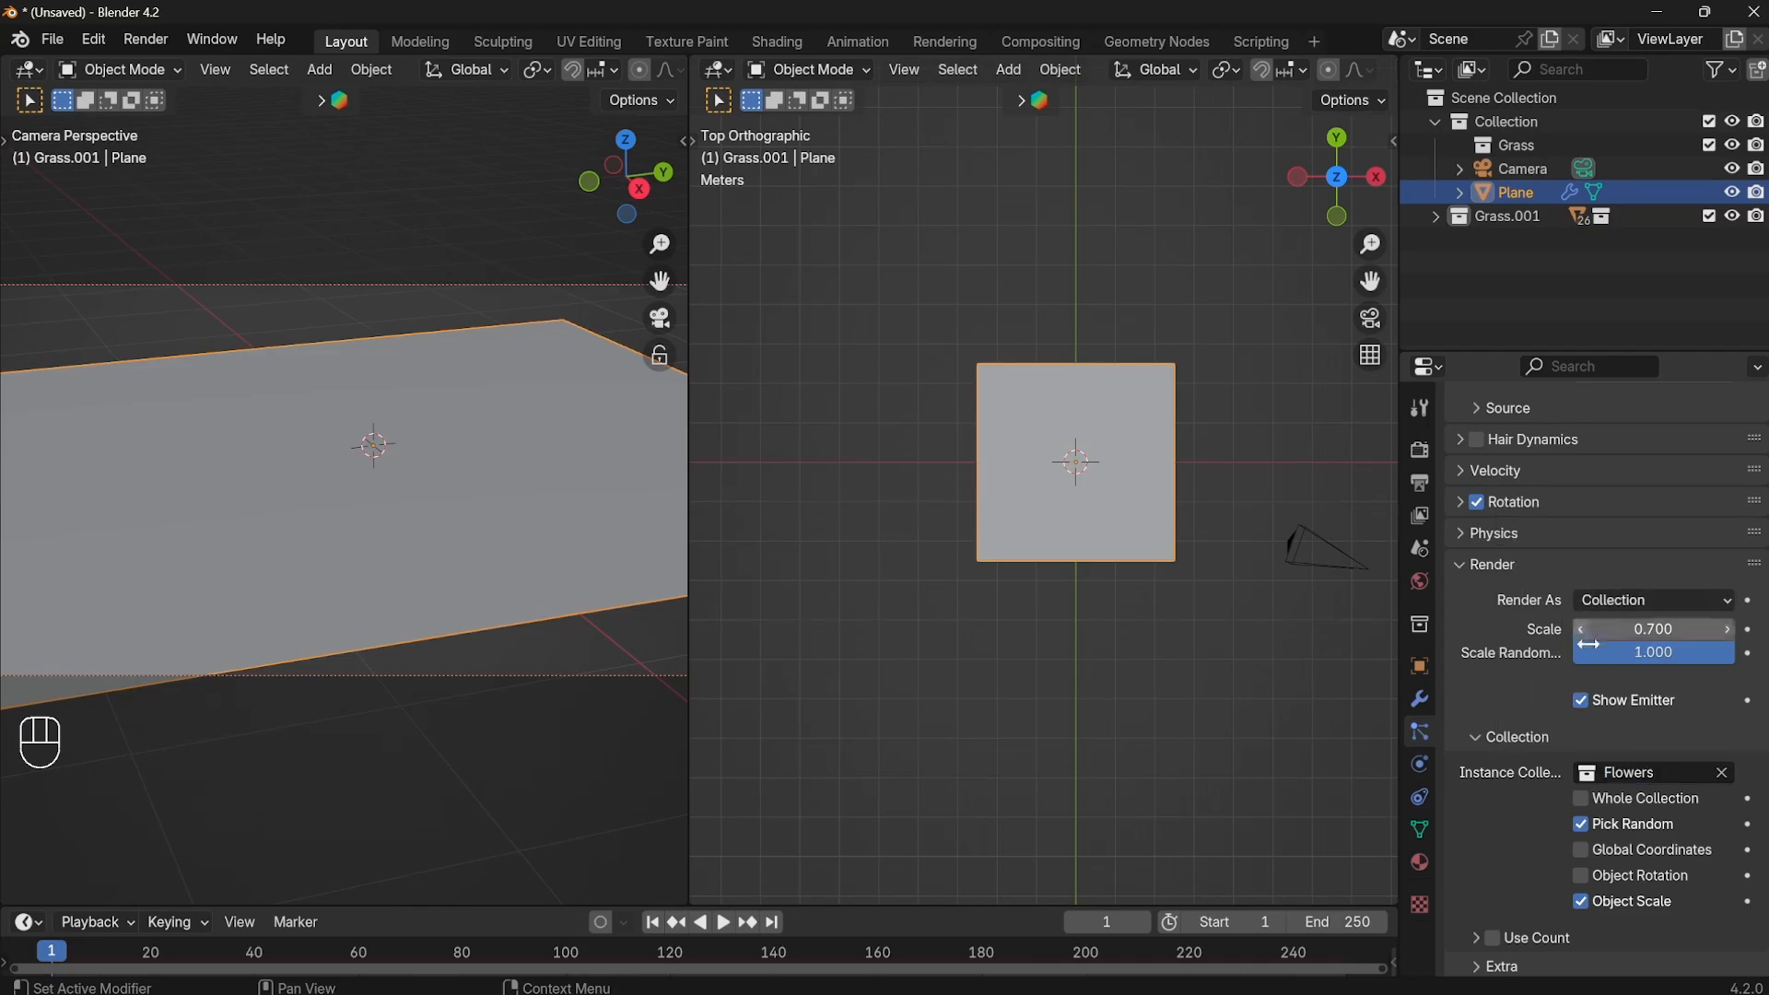
Examine the plane and collection hierarchy in the Outliner, select the Grass collection, and look over the bare plane.
scroll(1511, 217, "up", 2)
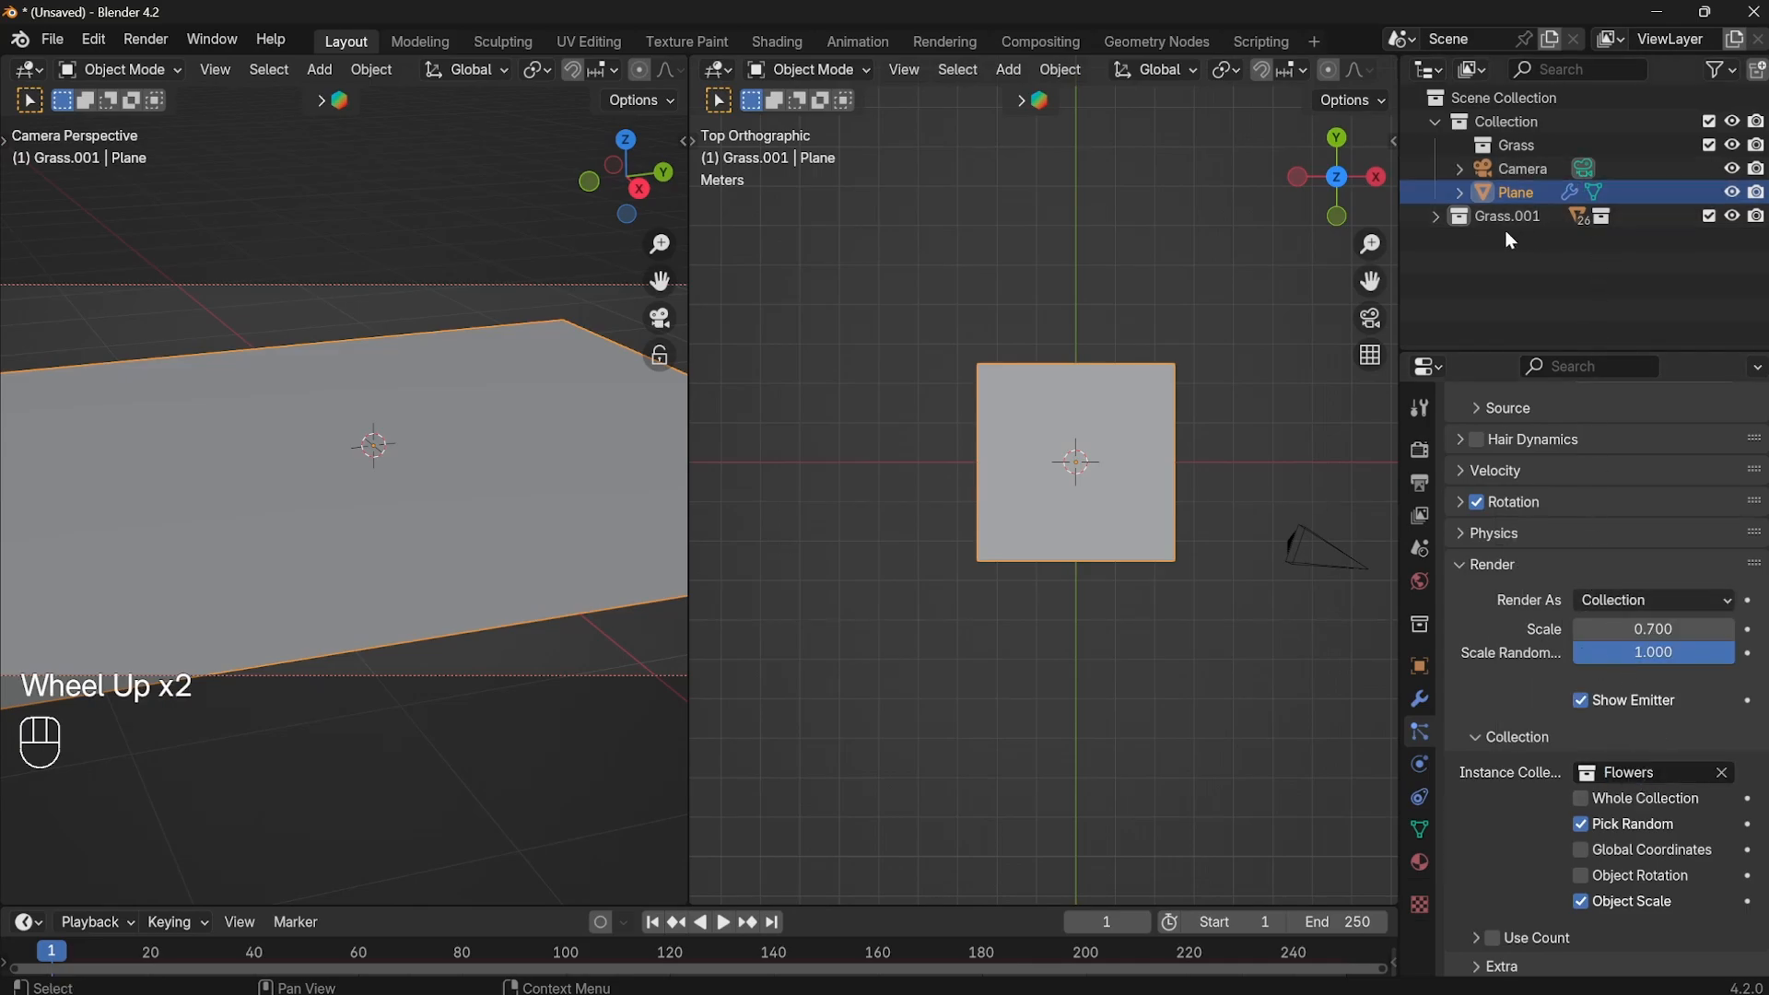
left_click(1462, 185)
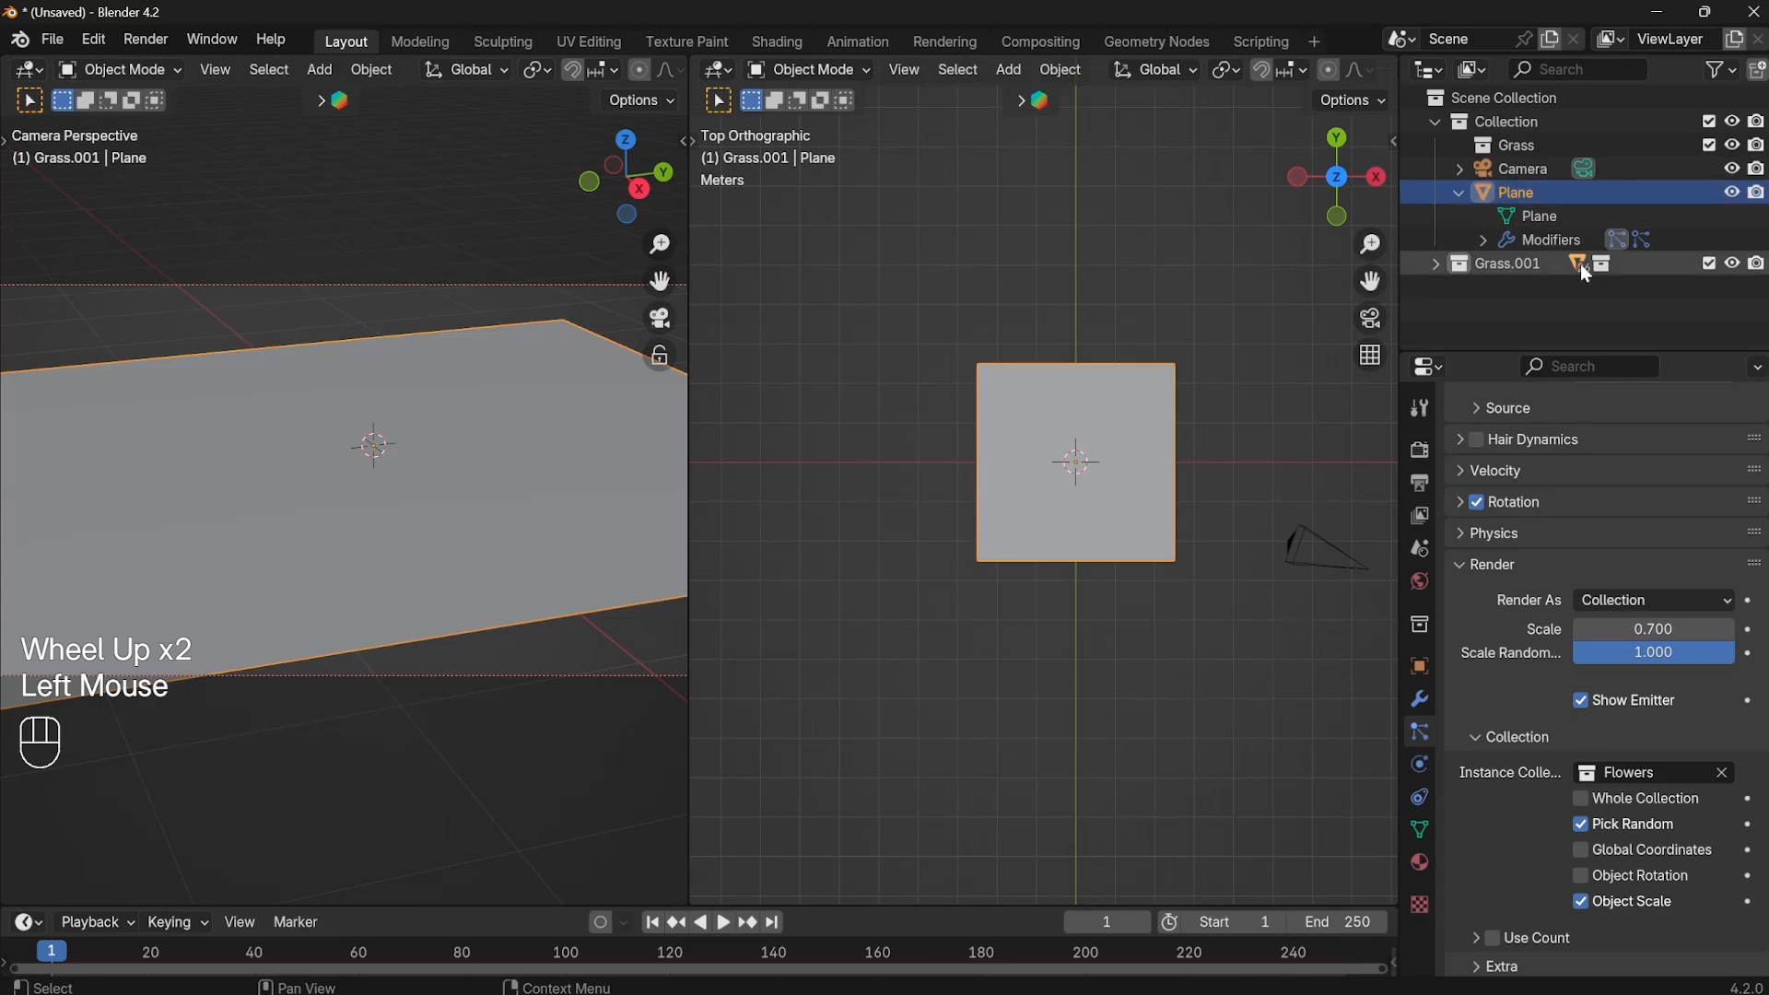
left_click(1461, 190)
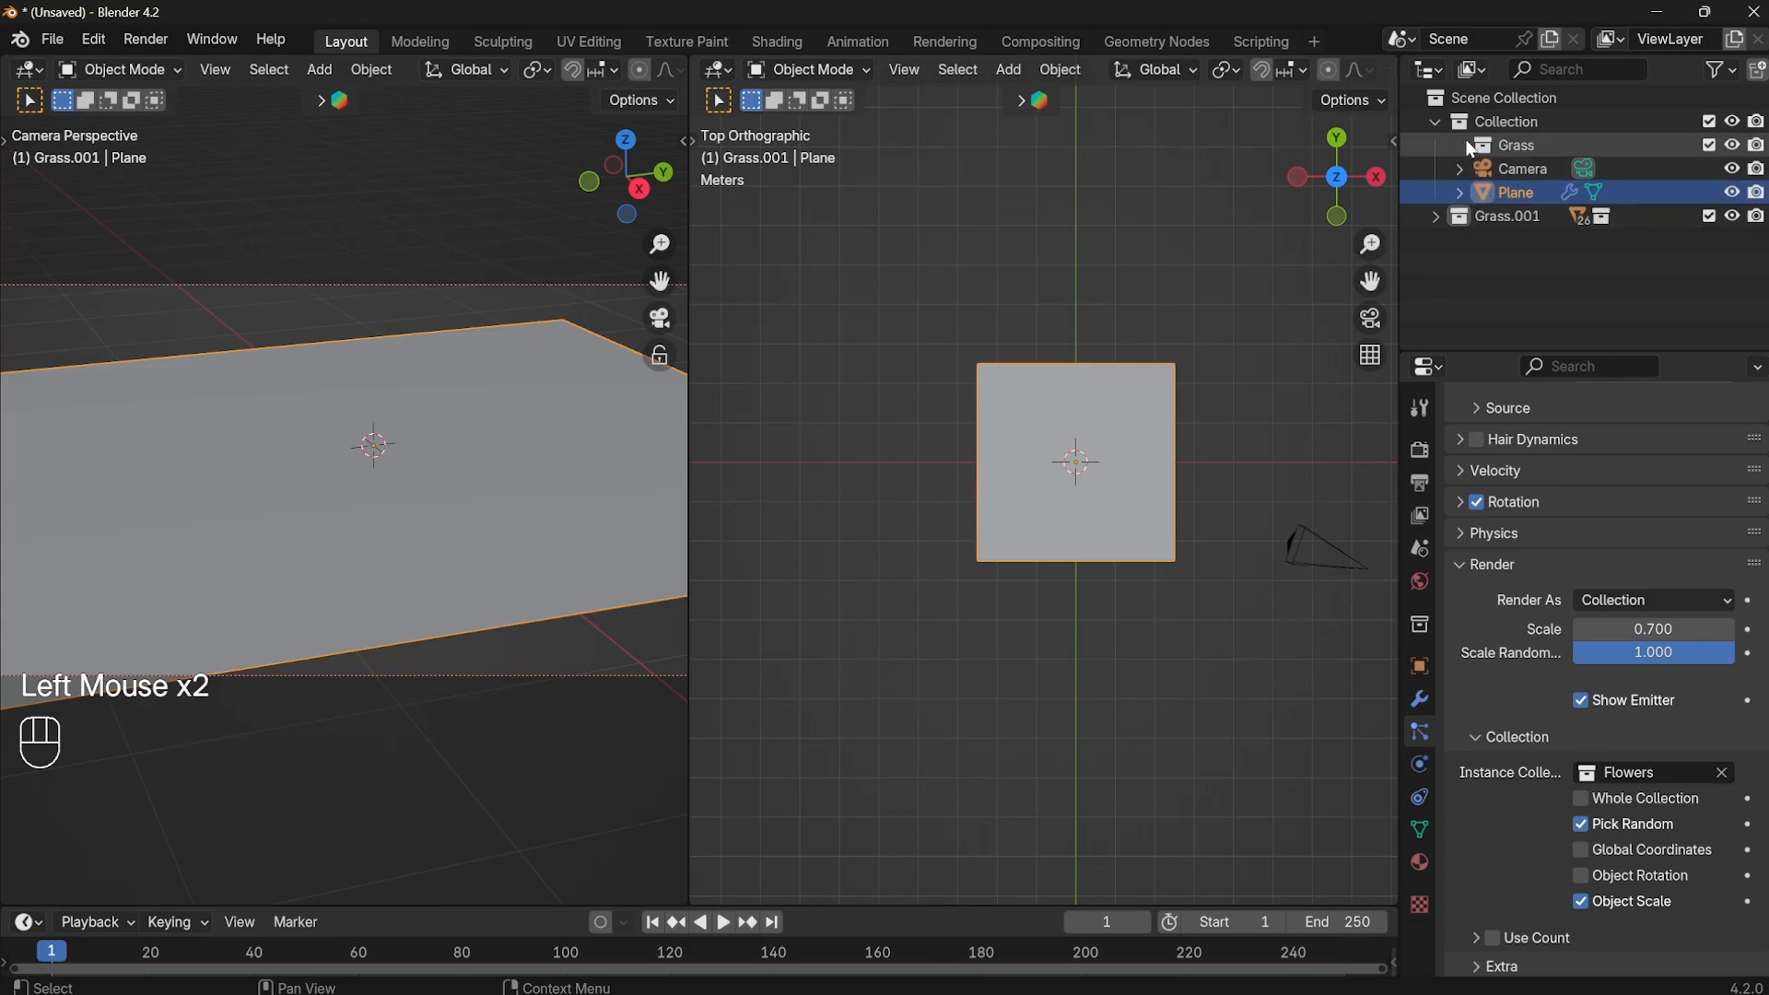
left_click(1498, 148)
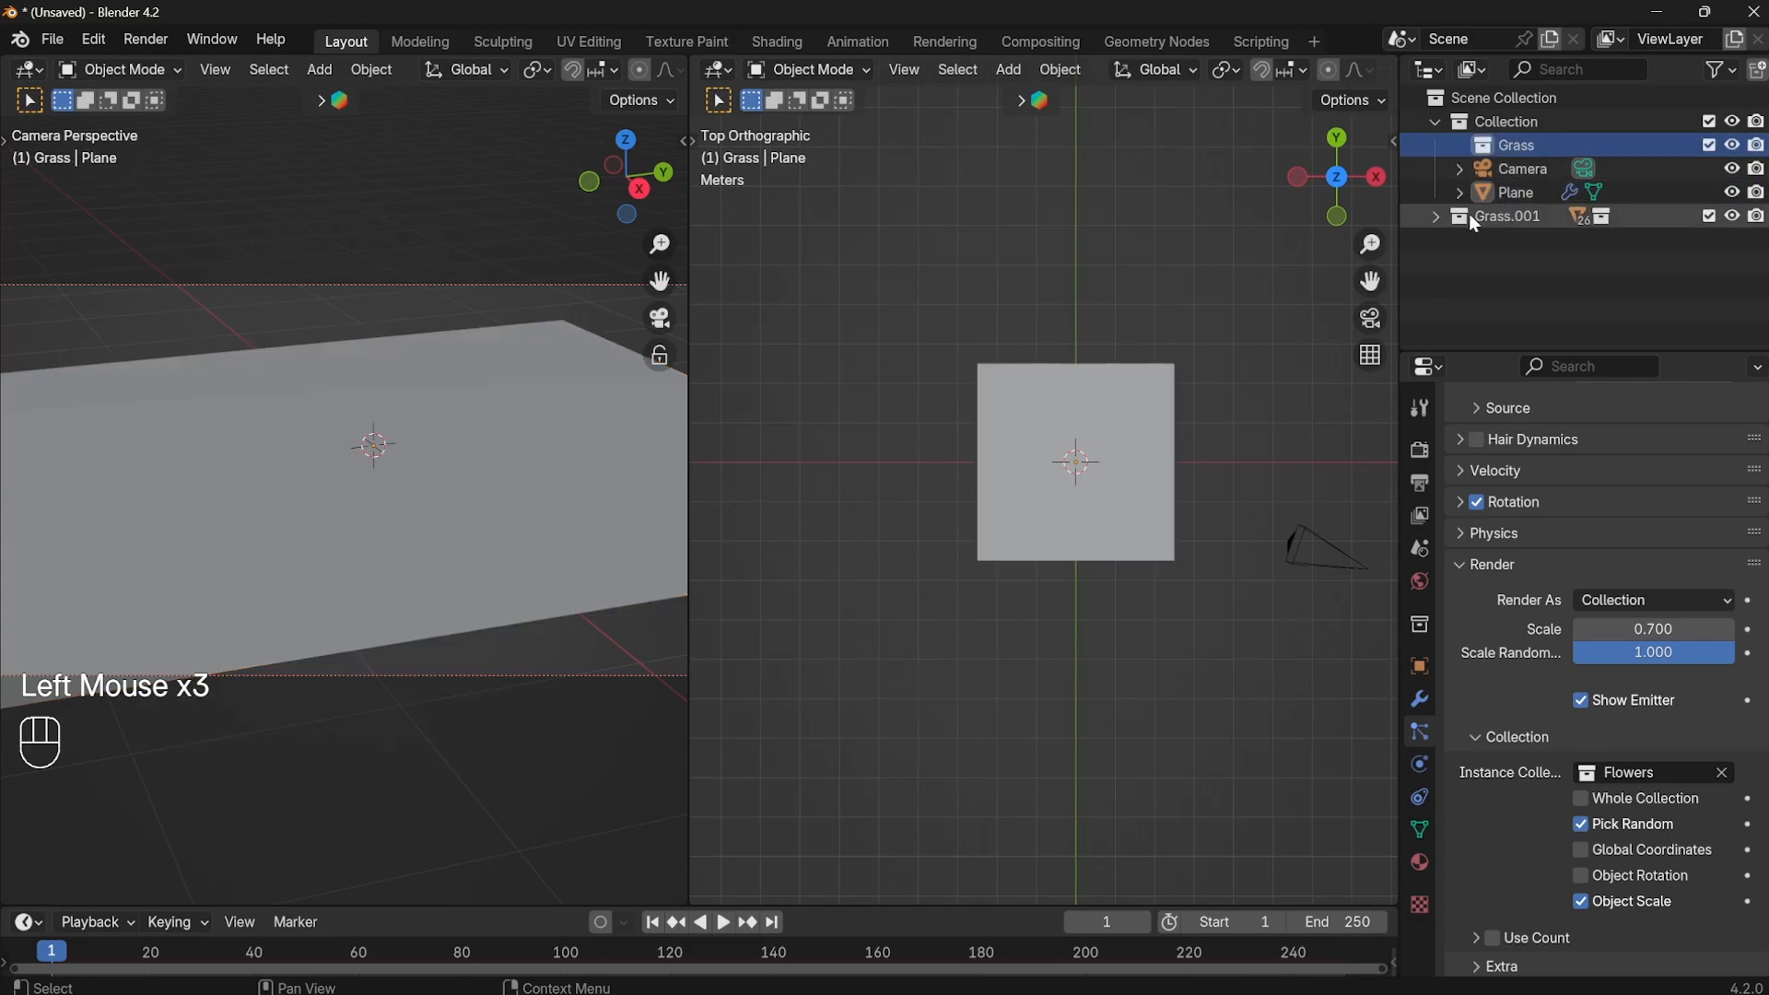
left_click(1436, 123)
left_click(1436, 125)
scroll(623, 433, "down", 3)
scroll(1067, 467, "down", 3)
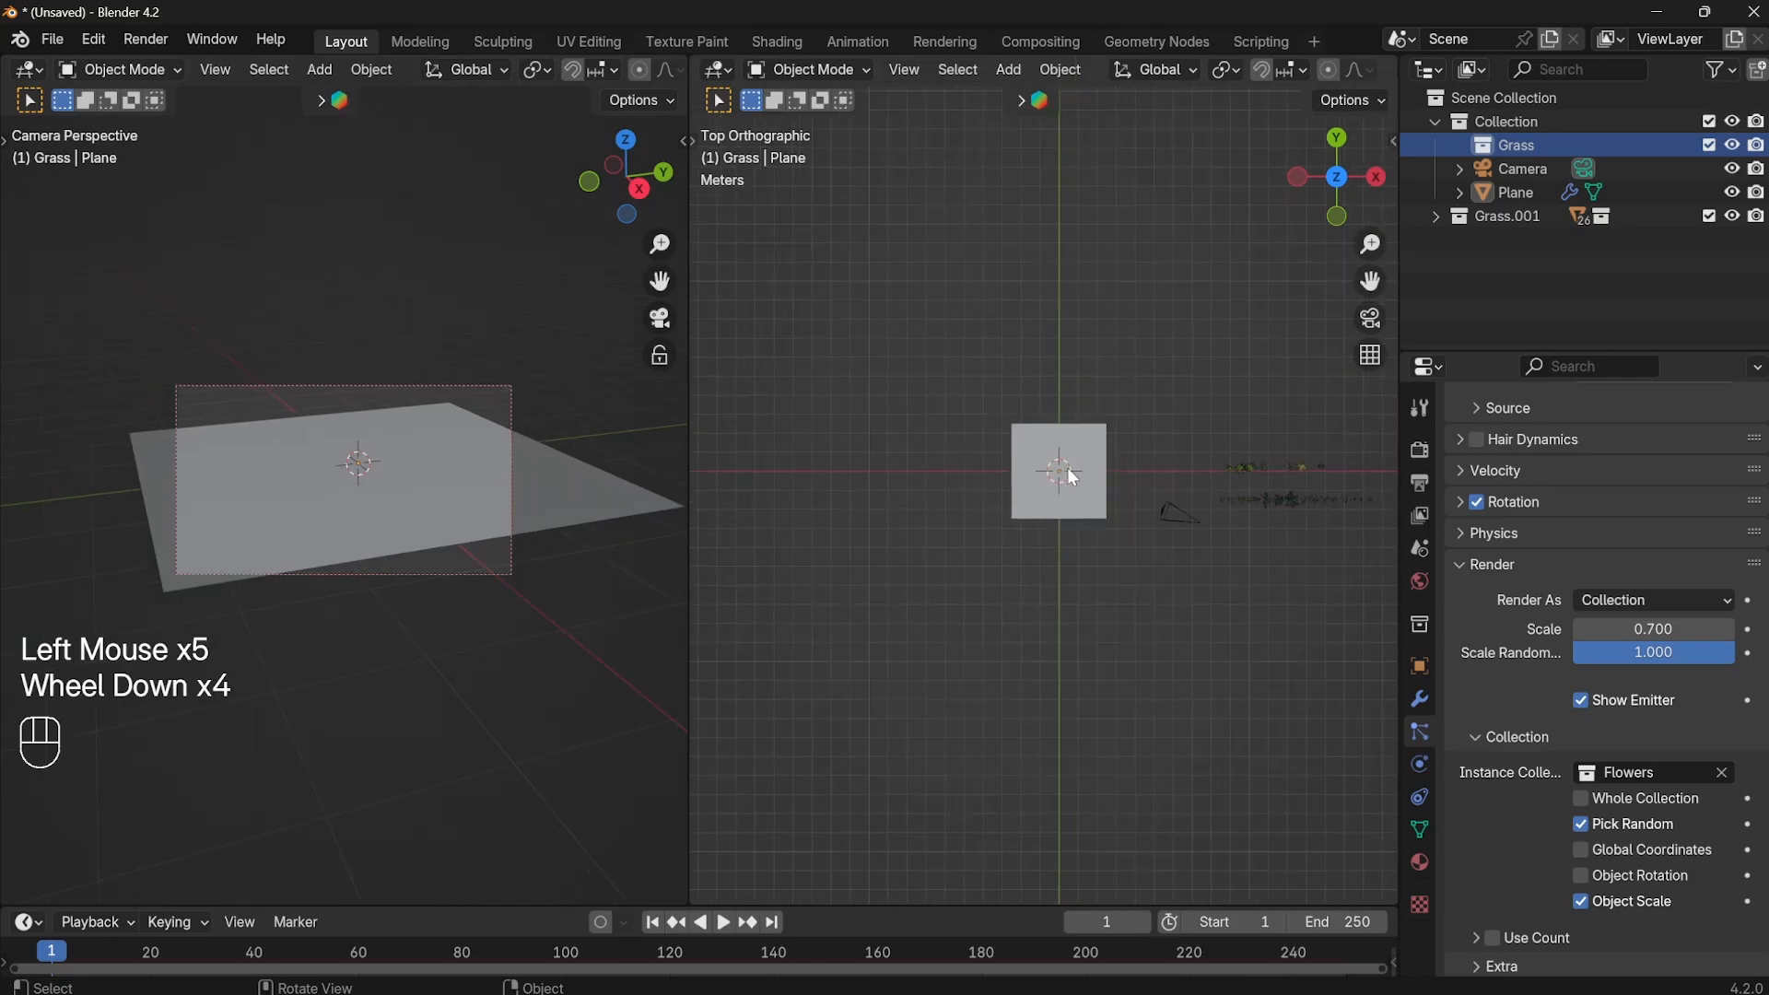
scroll(1164, 479, "up", 5)
scroll(1184, 512, "up", 2)
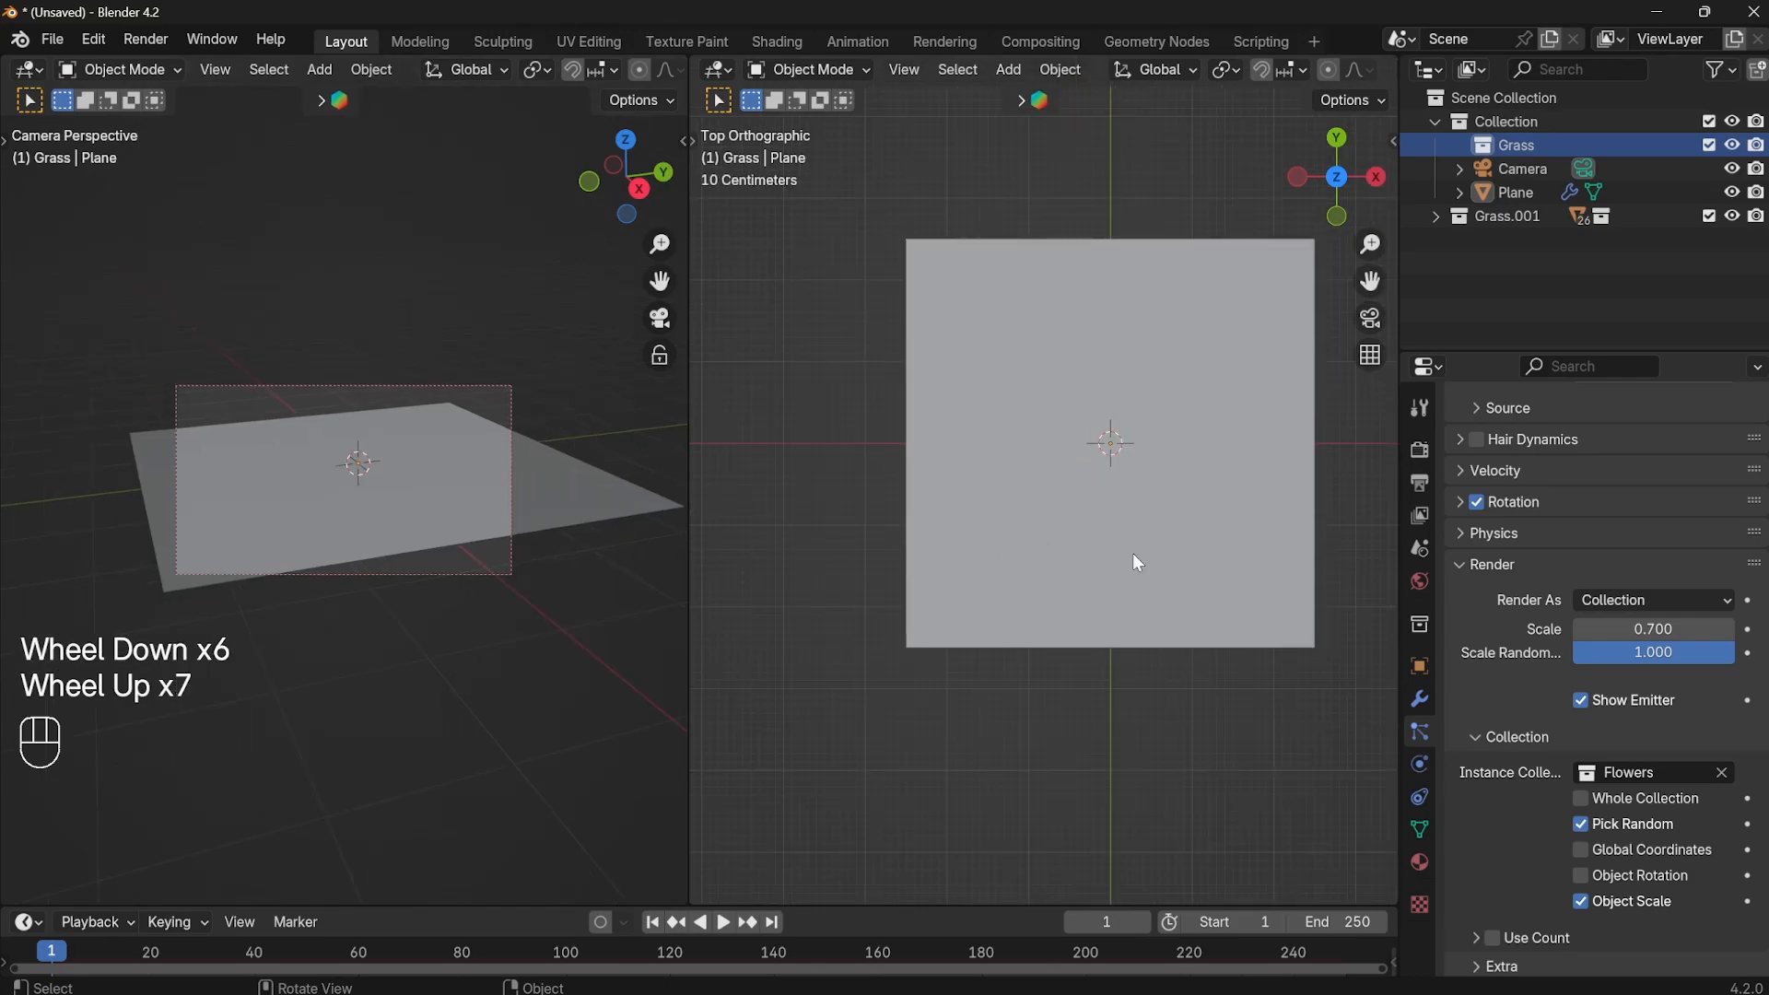
Set the Flowers particle emission Number to 200 and Hair Length to 0.7 m.
scroll(1631, 576, "up", 3)
scroll(1635, 577, "up", 2)
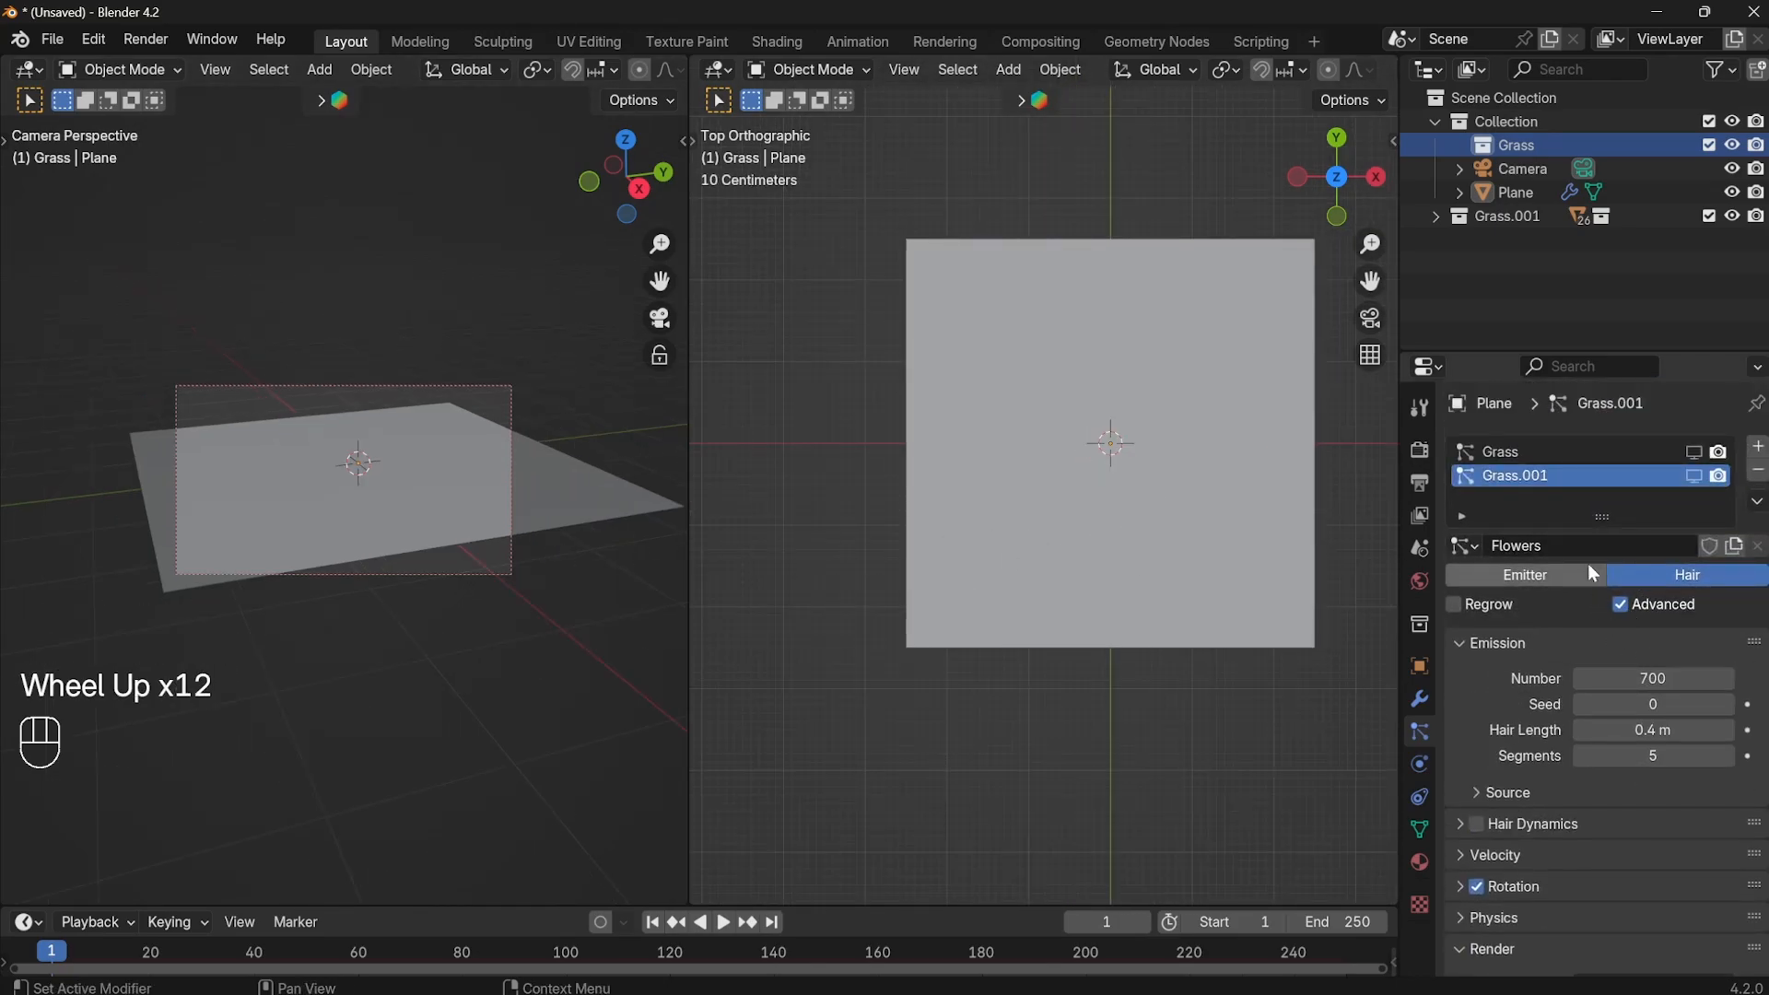
left_click(1677, 676)
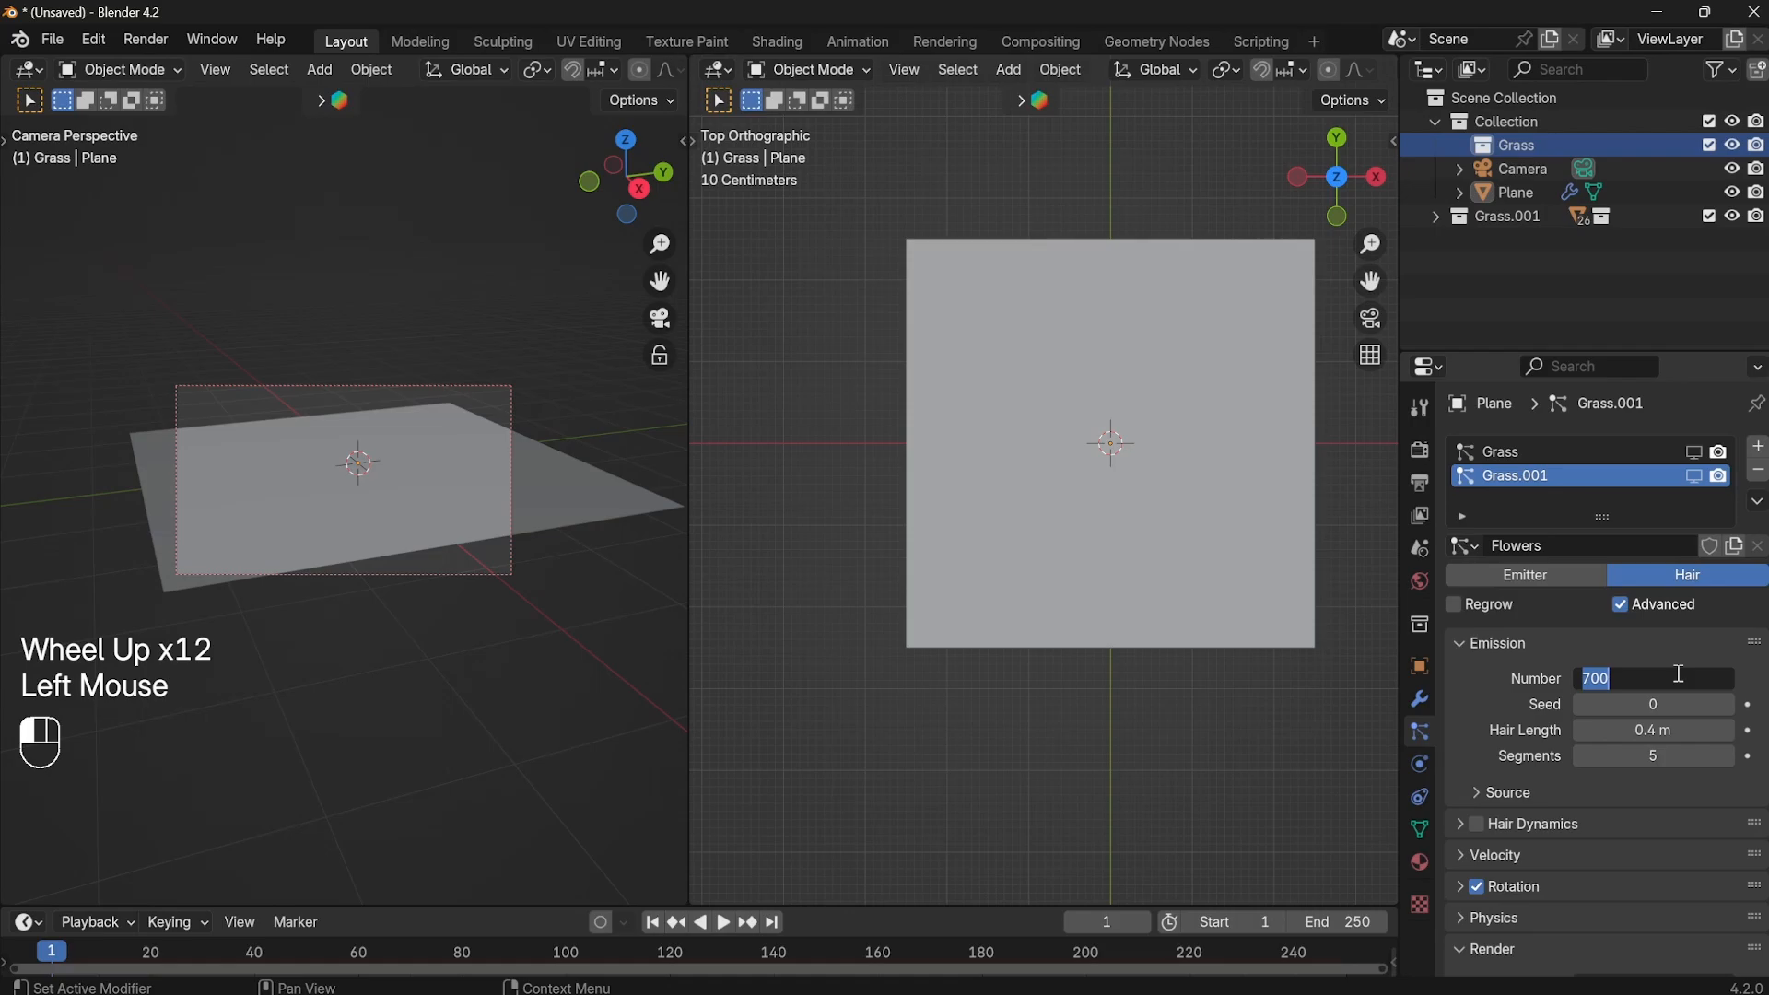
type("200")
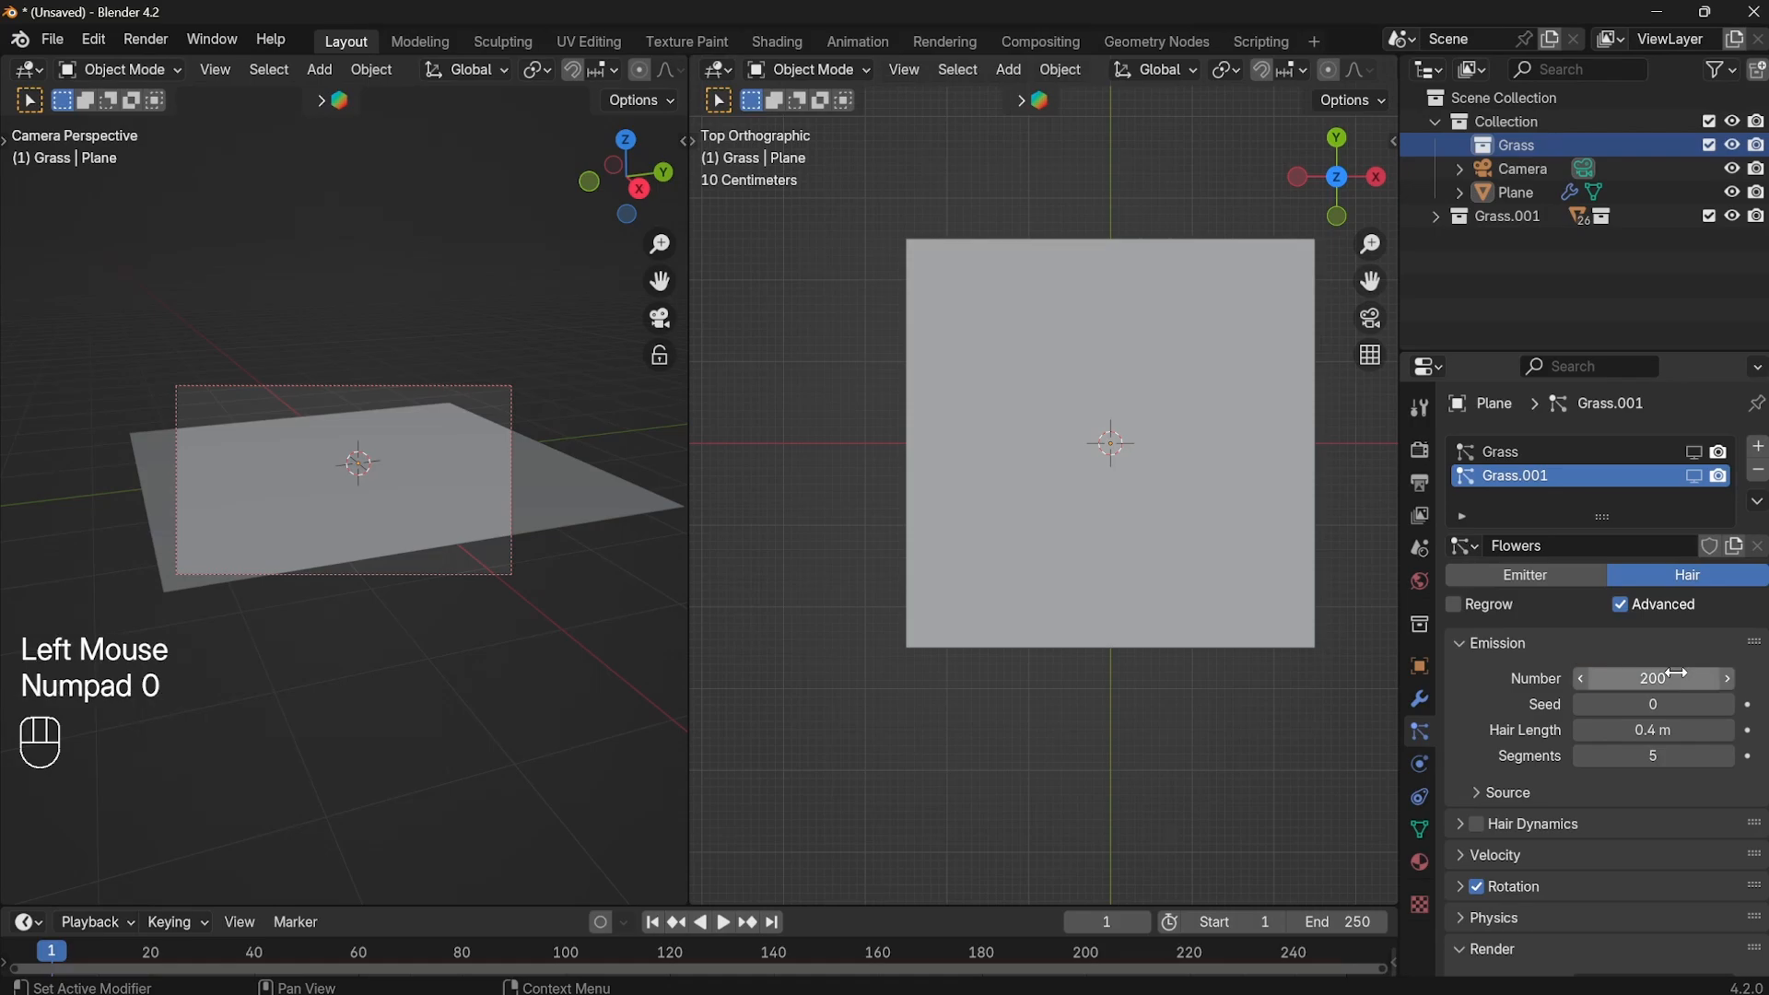
left_click(1669, 730)
type(".")
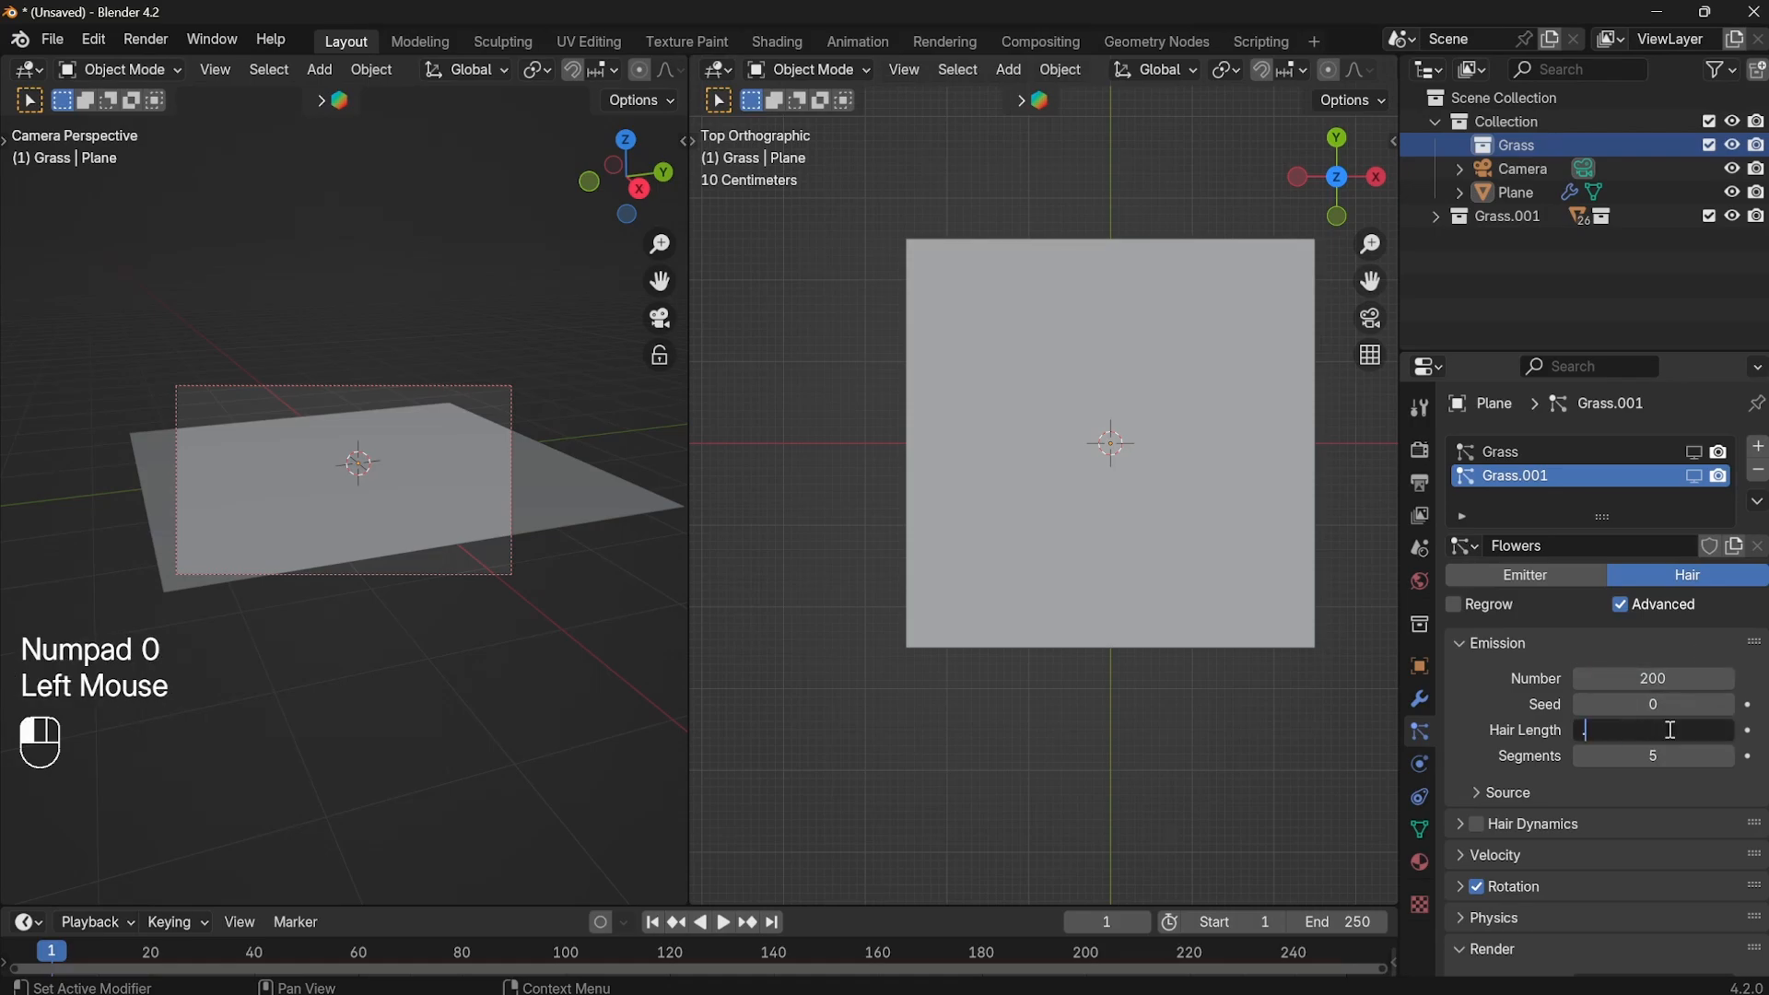
type("0.7")
key("Return")
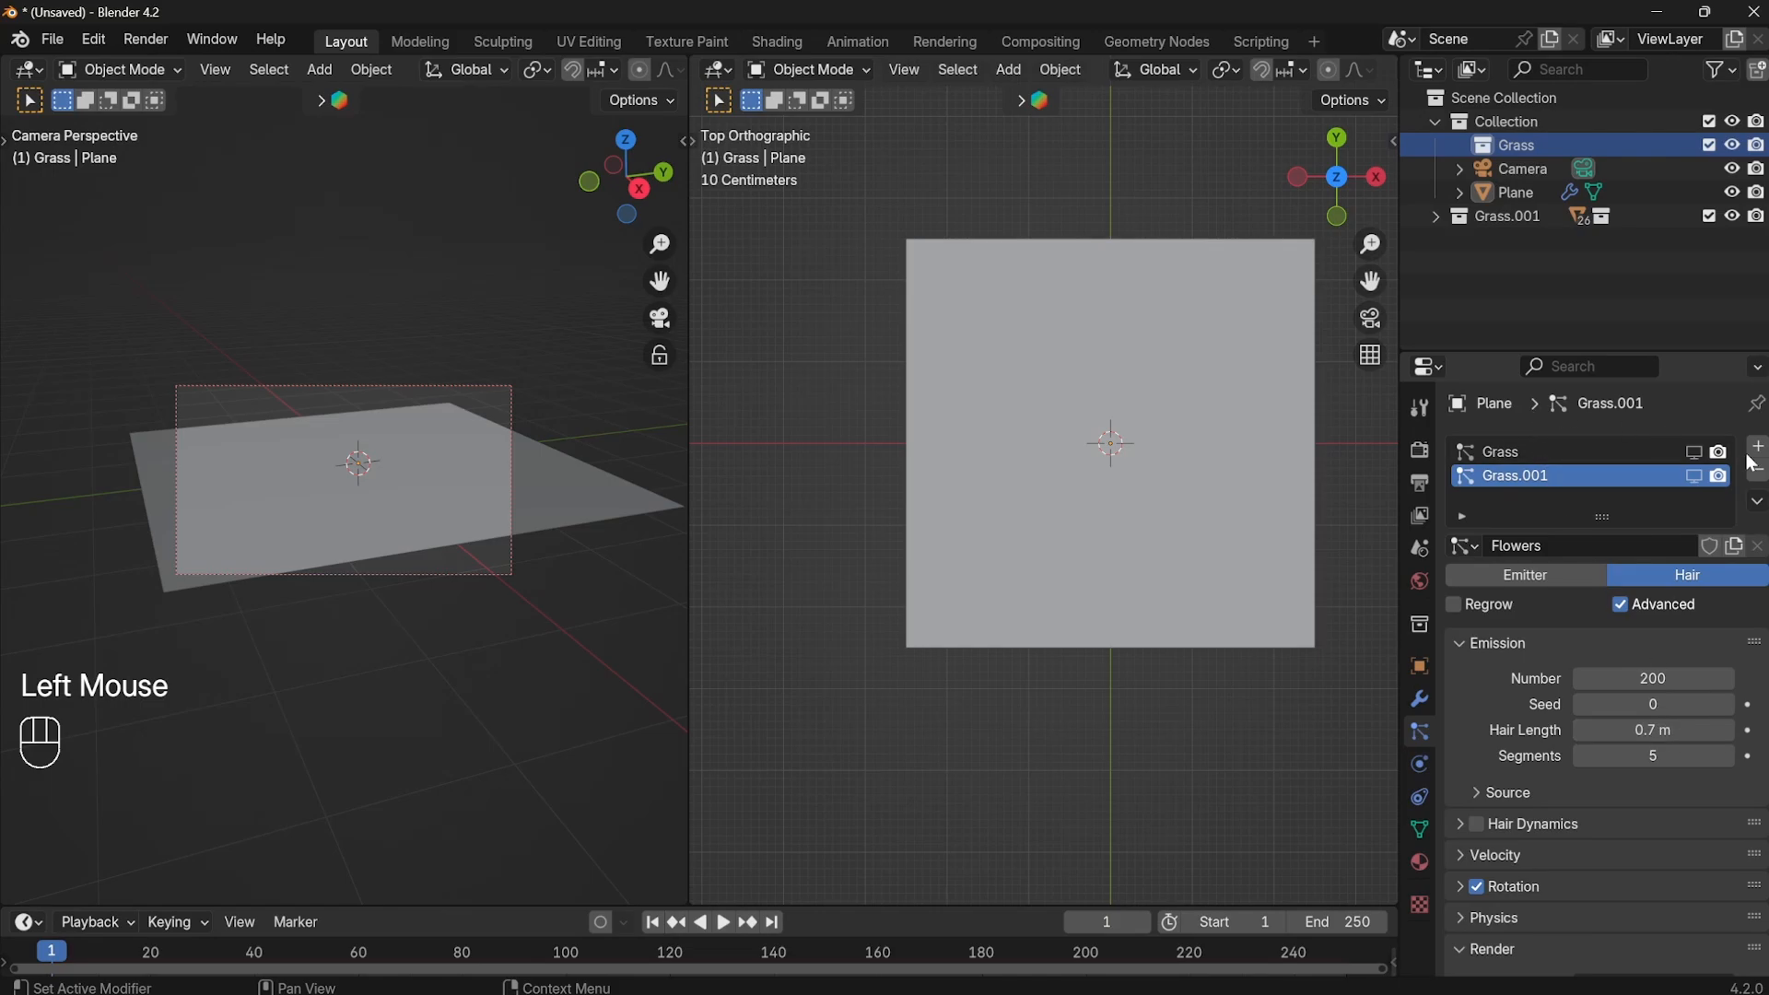
Turn on the viewport display of the Flowers particle system and inspect the scattered plants up close in the camera view.
left_click(1698, 474)
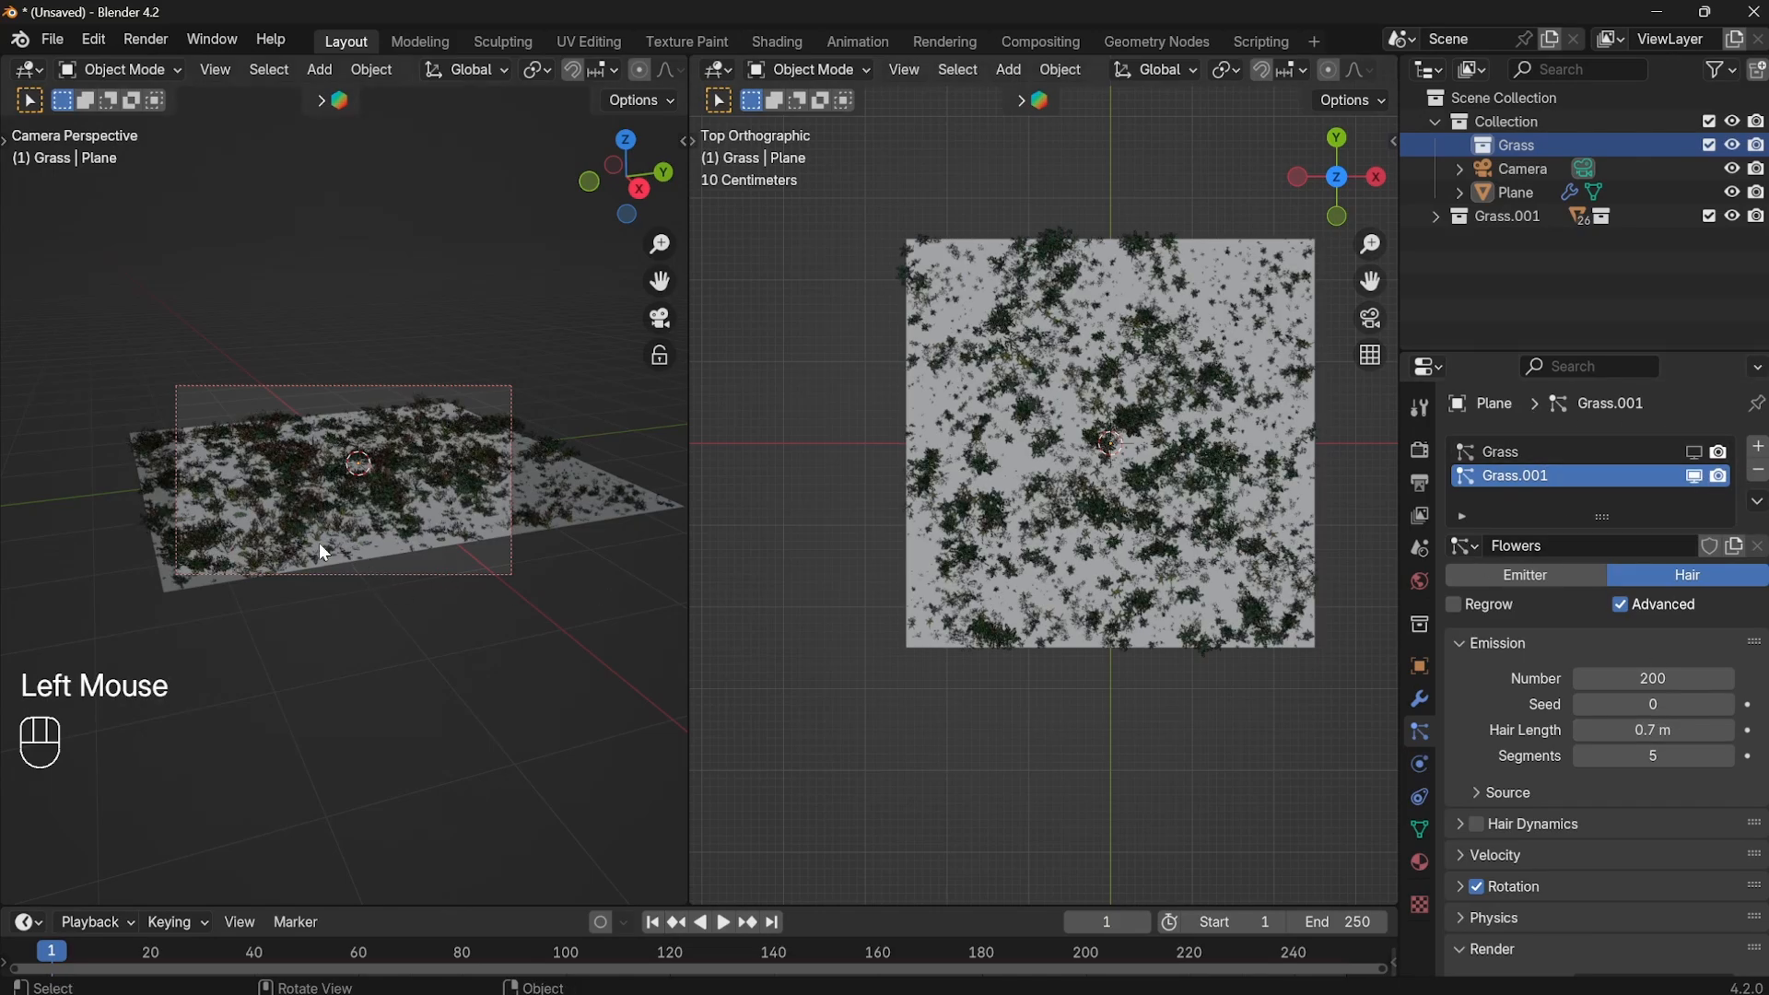
scroll(236, 525, "up", 6)
scroll(421, 563, "down", 1)
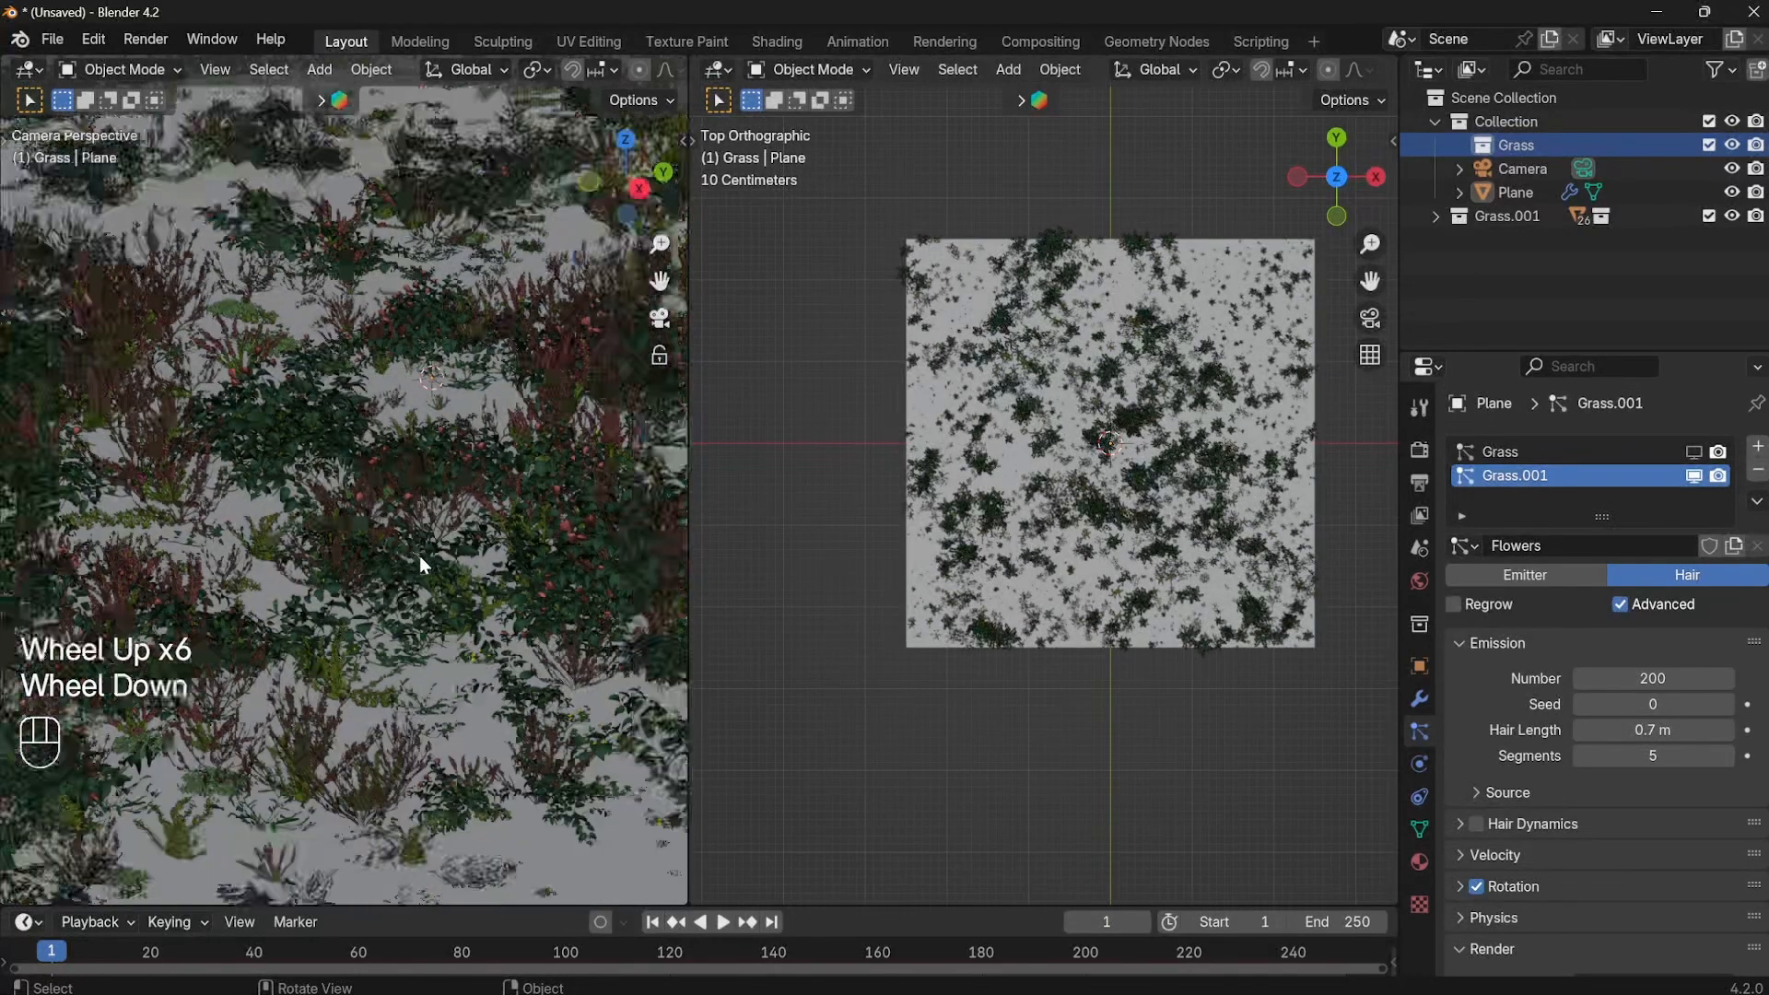
scroll(418, 556, "down", 1)
scroll(421, 525, "down", 2)
scroll(419, 516, "up", 1)
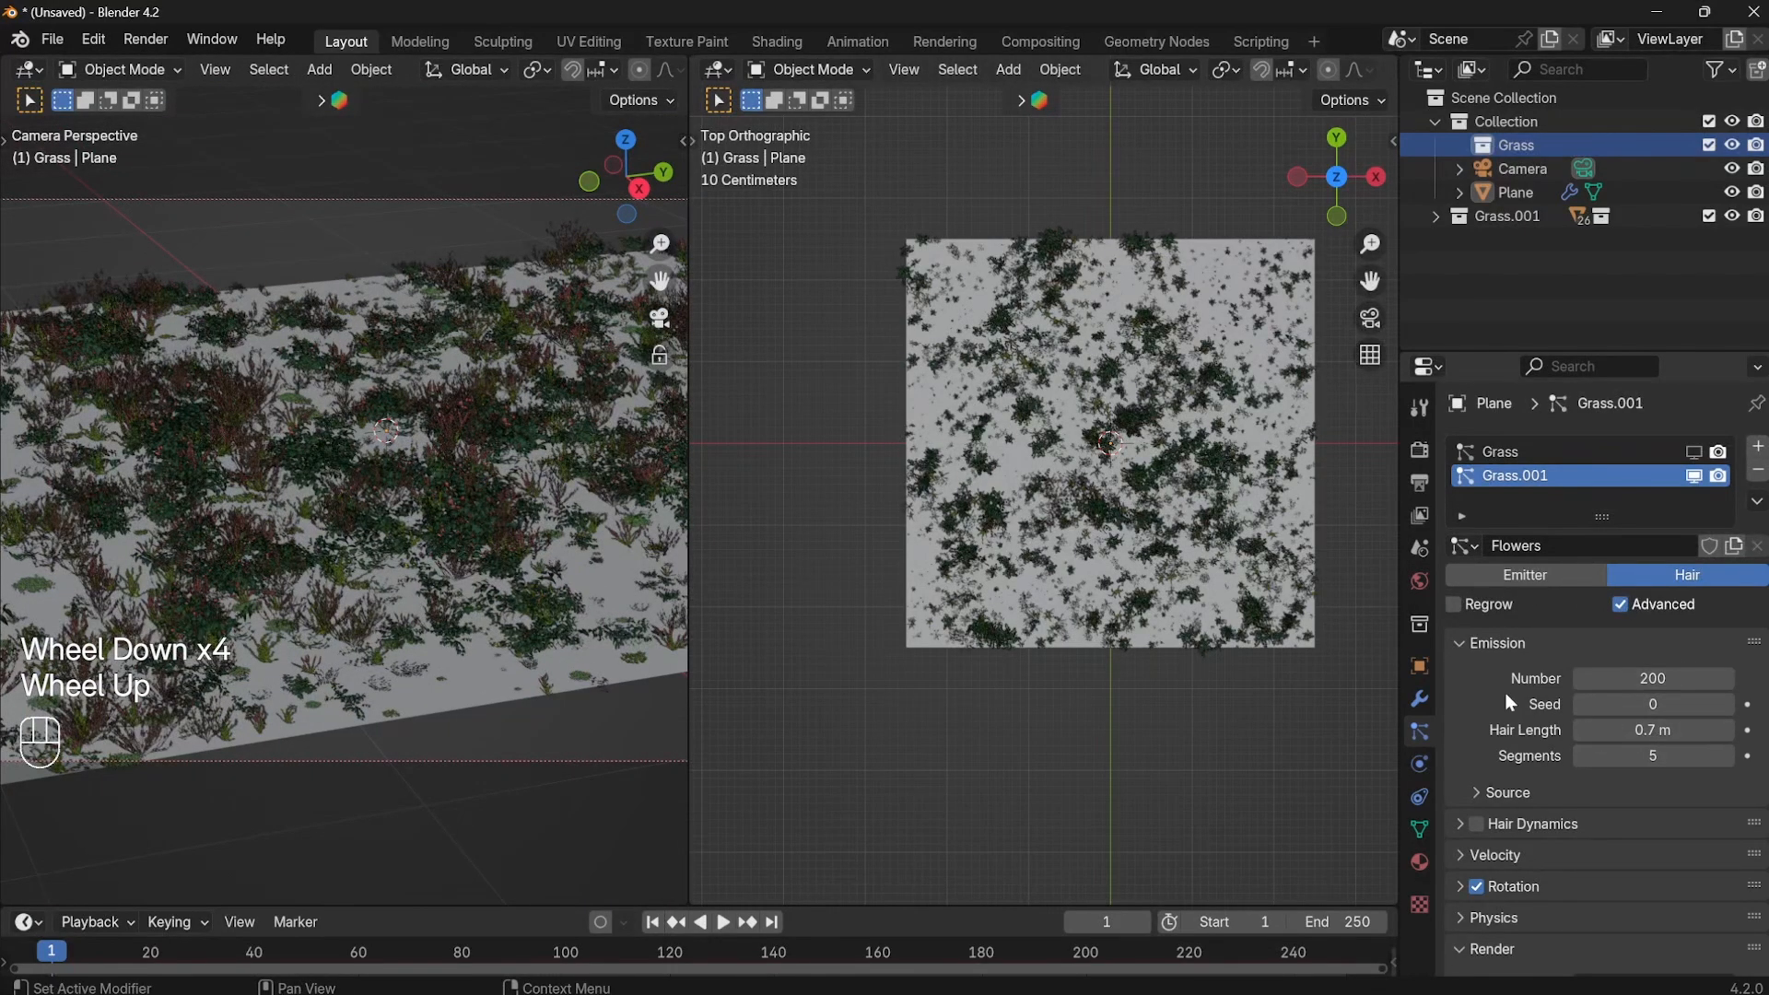
Set the Flowers particle system's Randomize Phase rotation to 1.4.
scroll(1548, 765, "down", 3)
left_click(1460, 692)
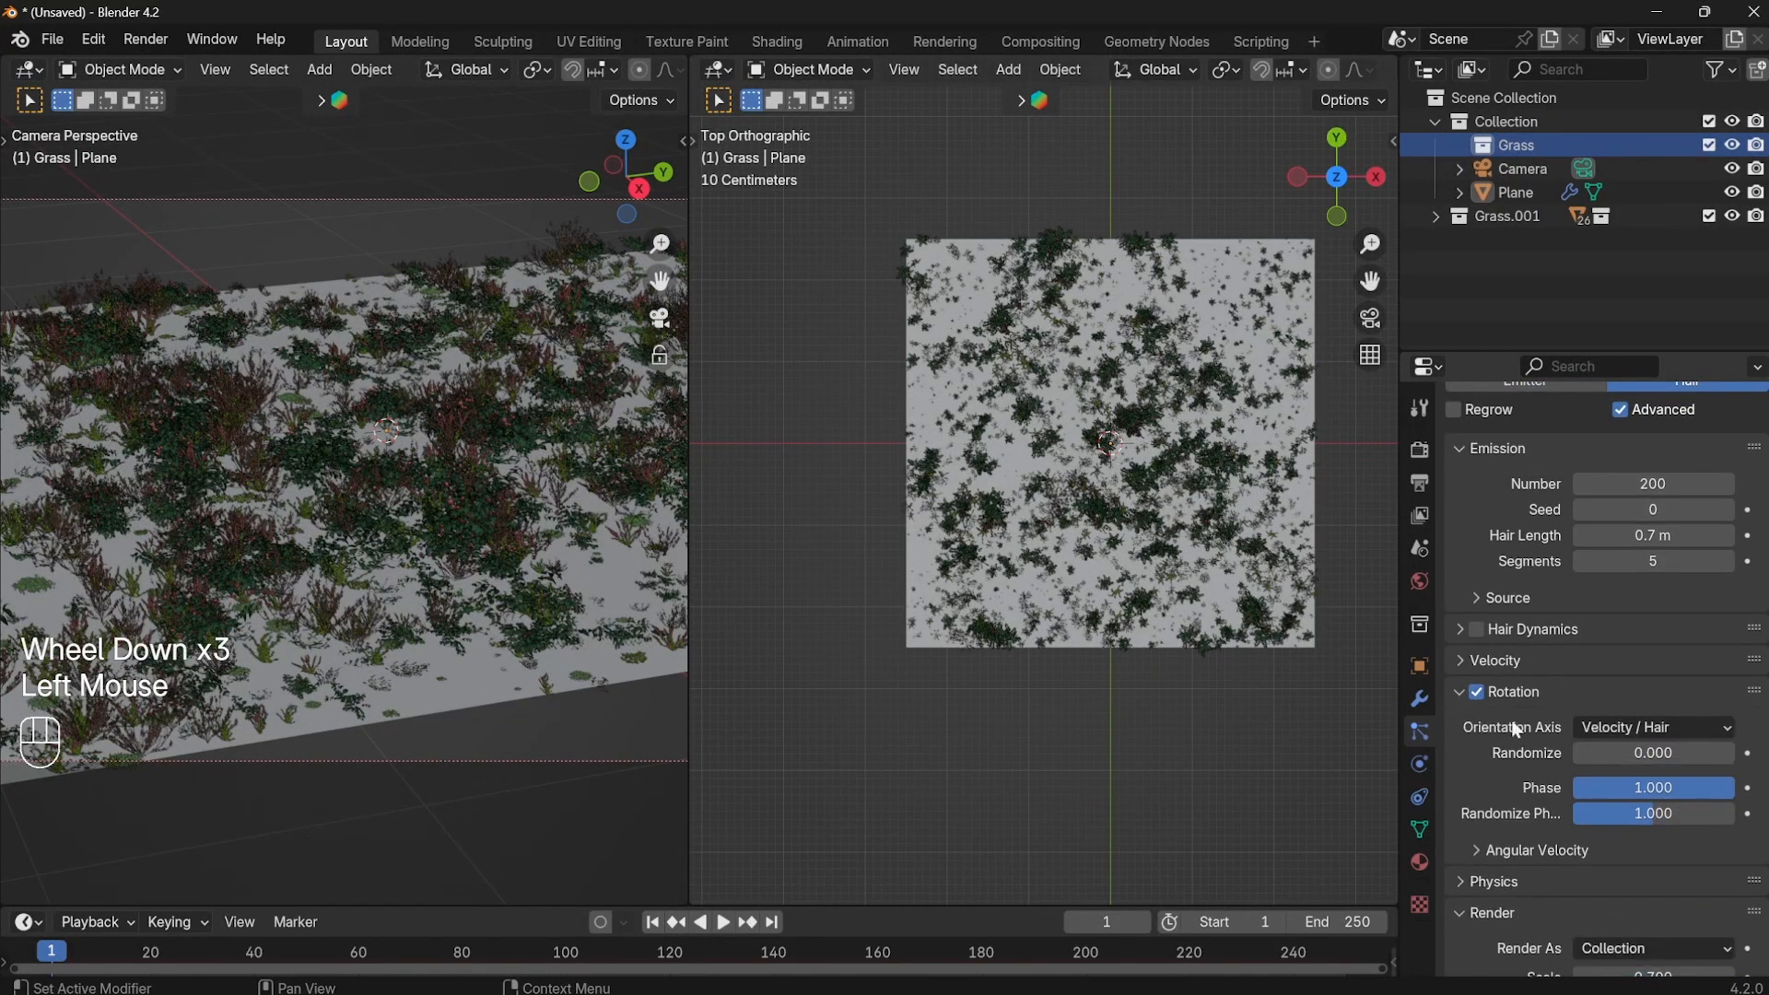
left_click(1667, 812)
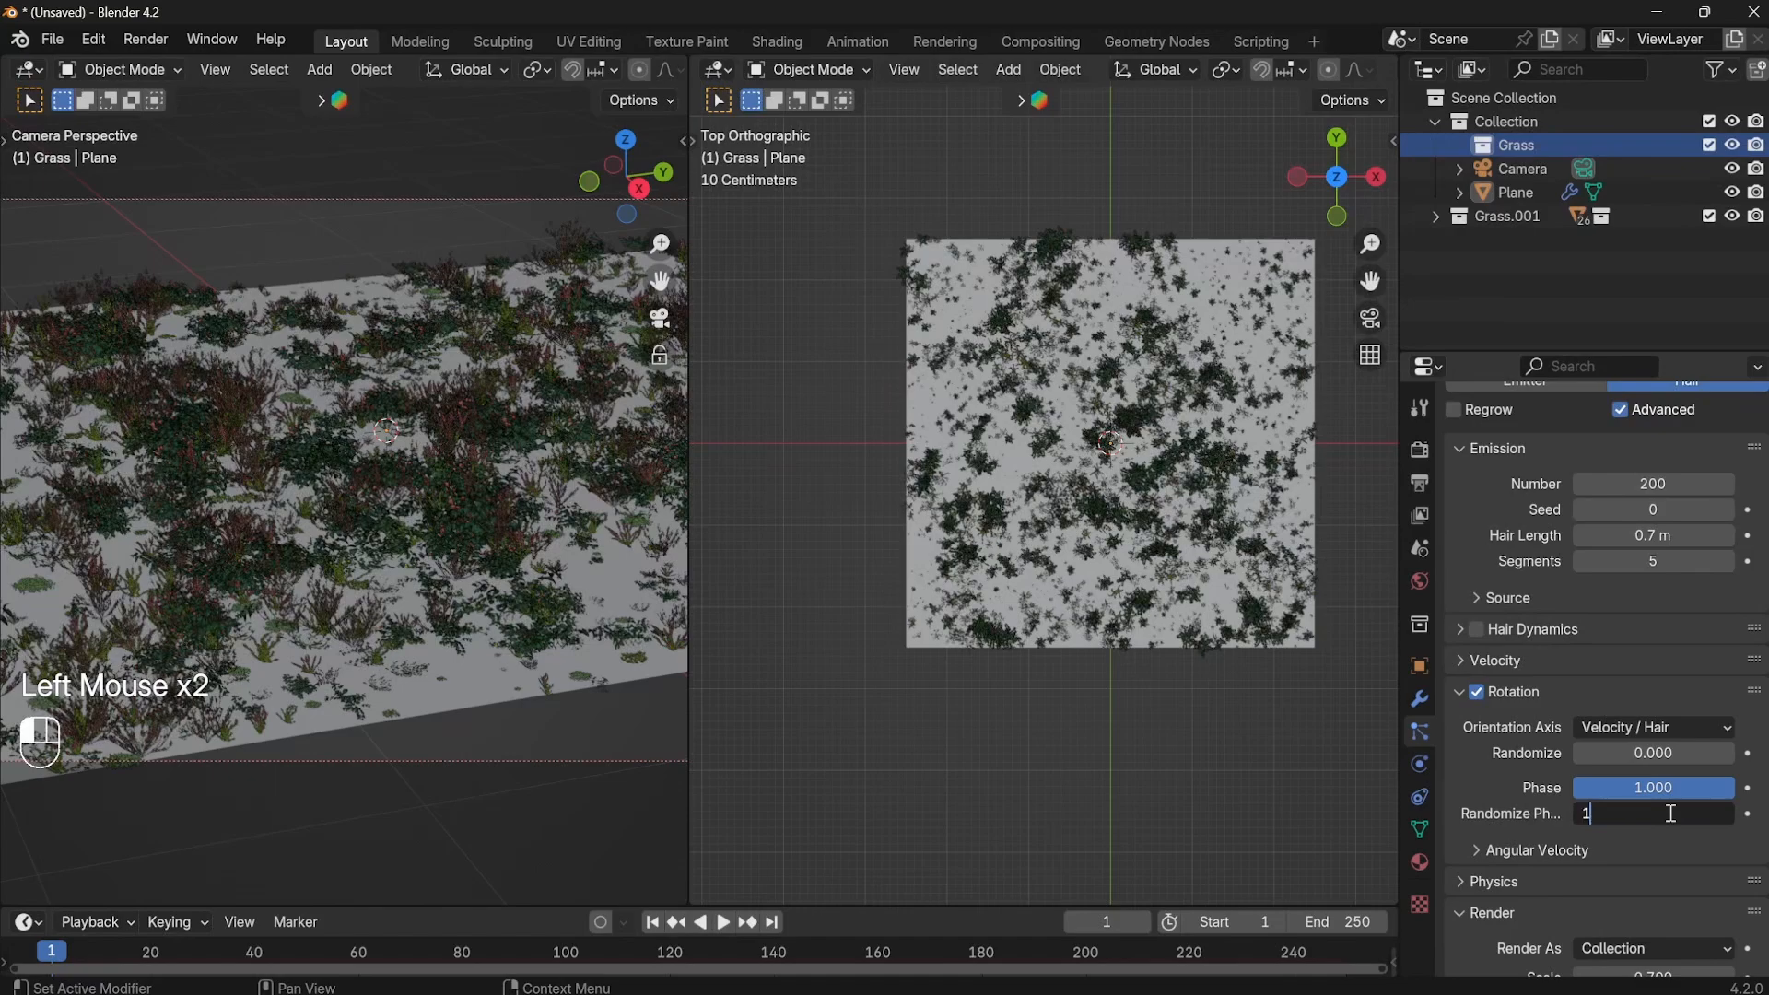
type("1.4")
key("Return")
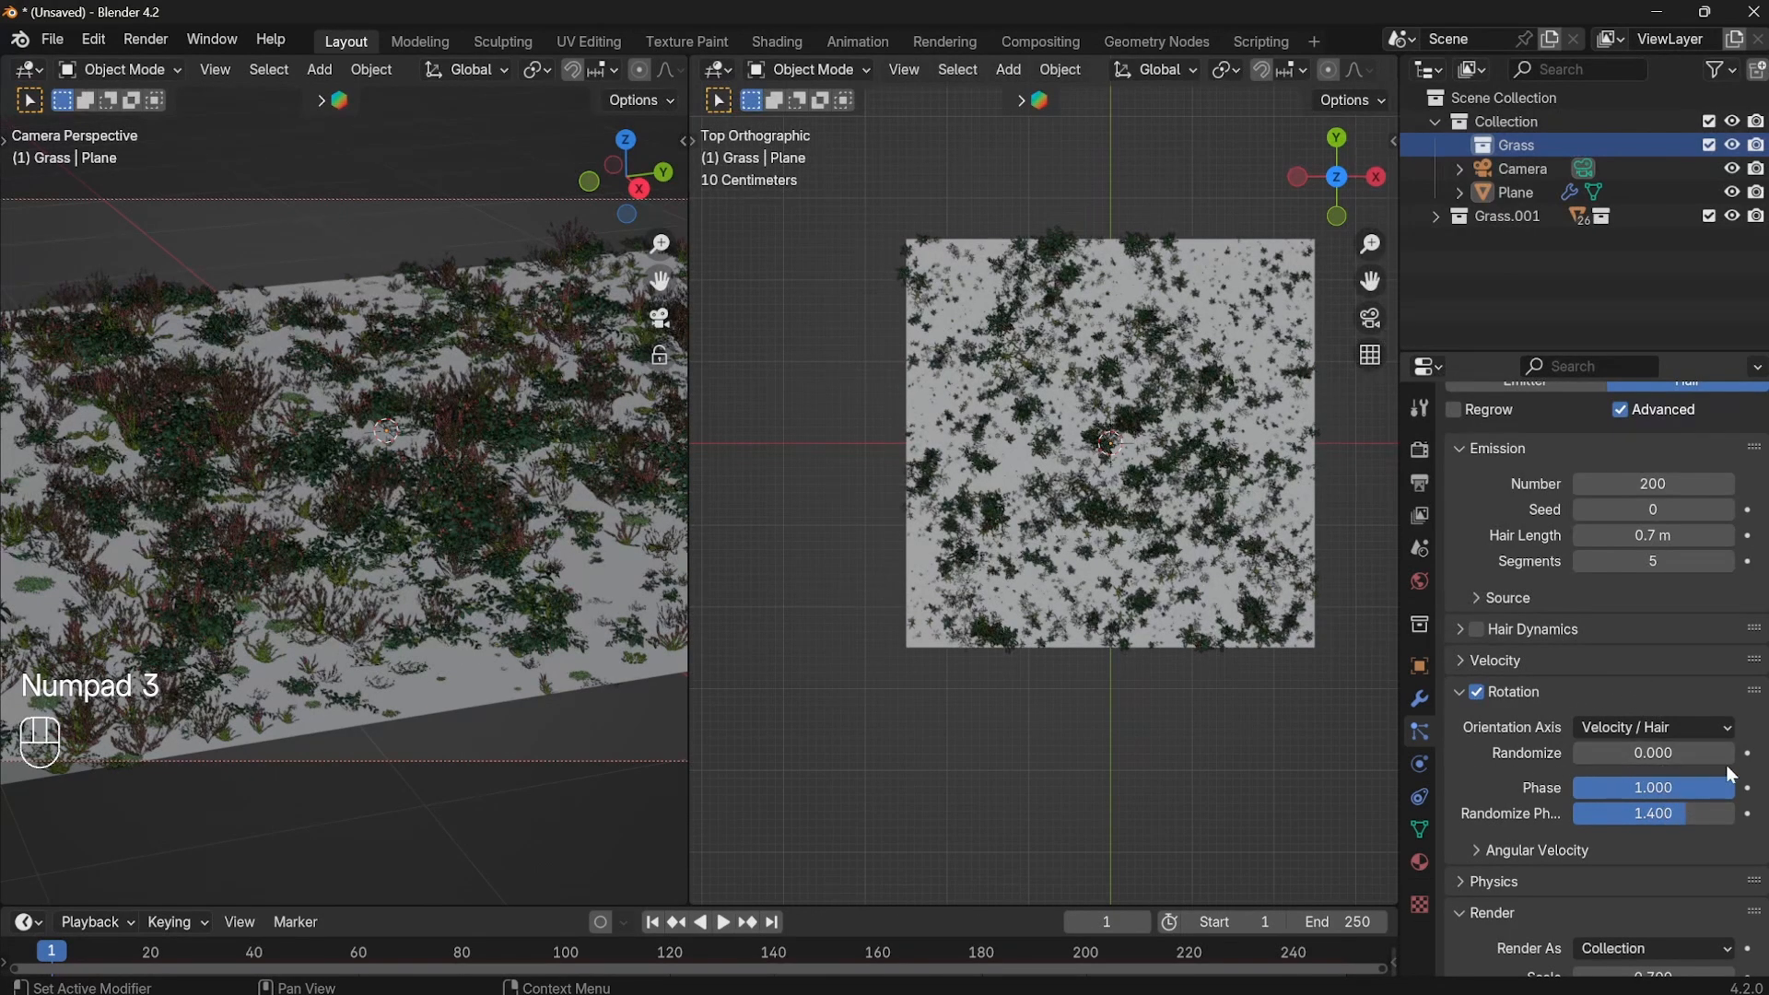
left_click(1460, 693)
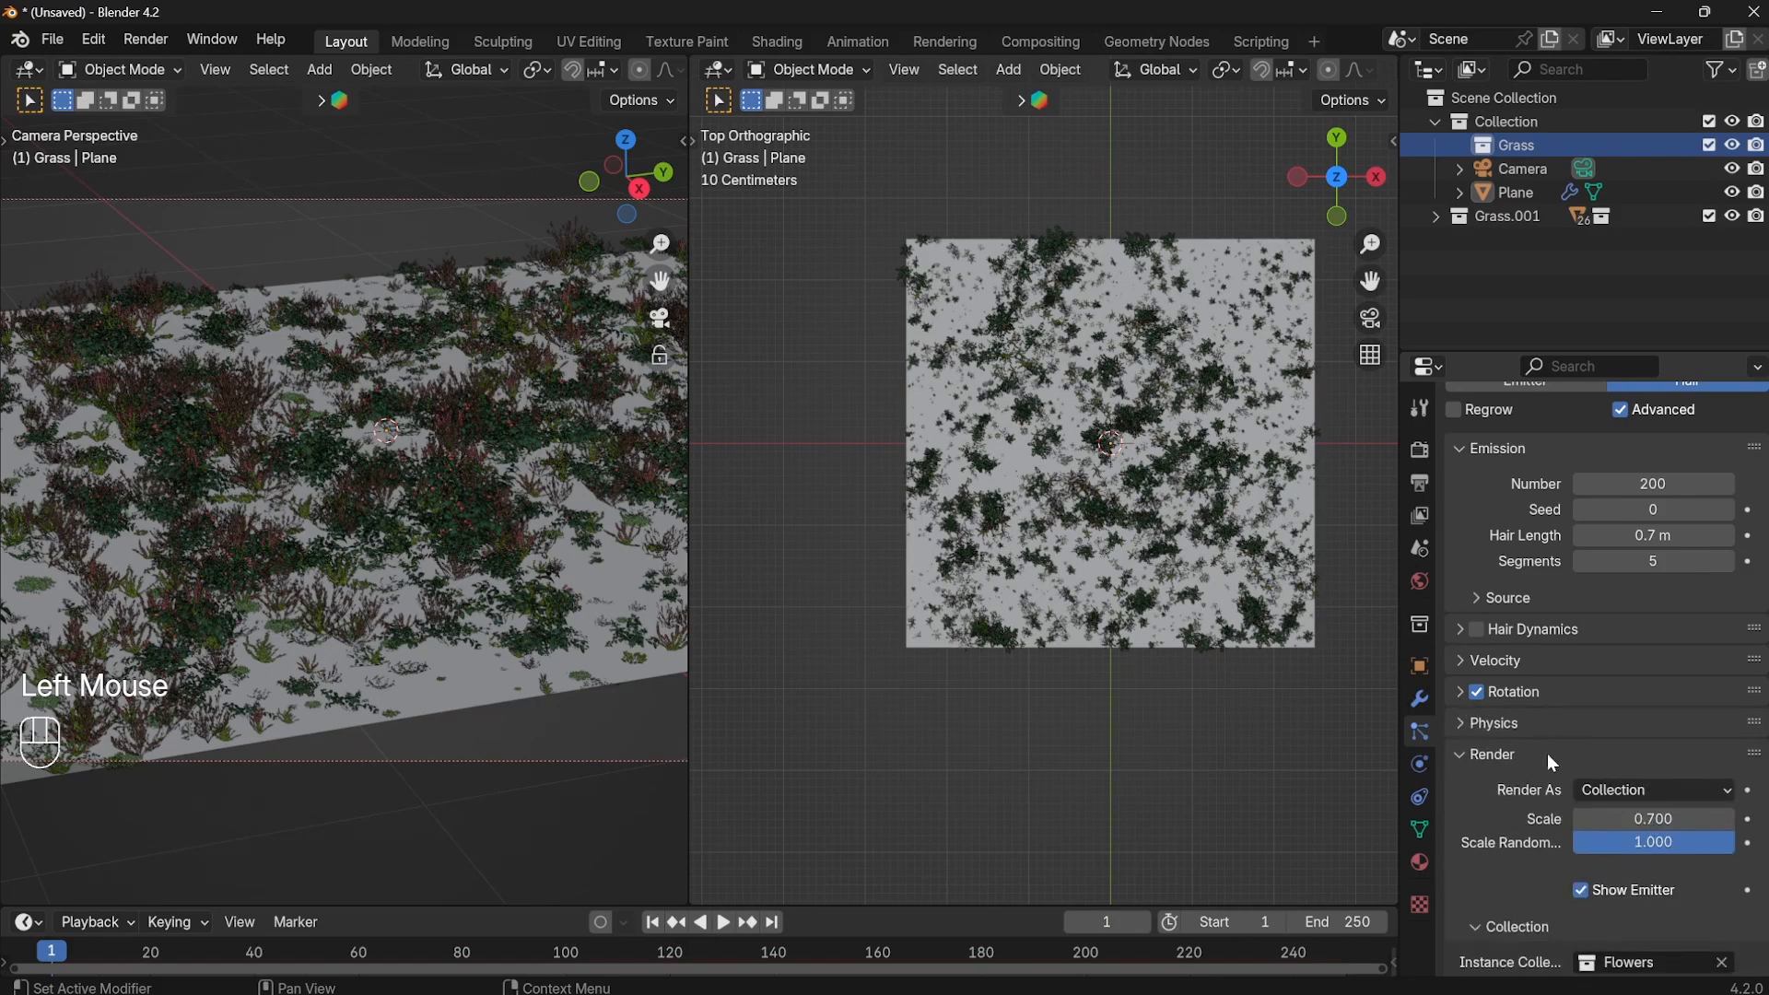
Review the Flowers particle system's Render and instance Collection options and its emission Source settings.
scroll(1640, 811, "down", 2)
scroll(1652, 842, "down", 1)
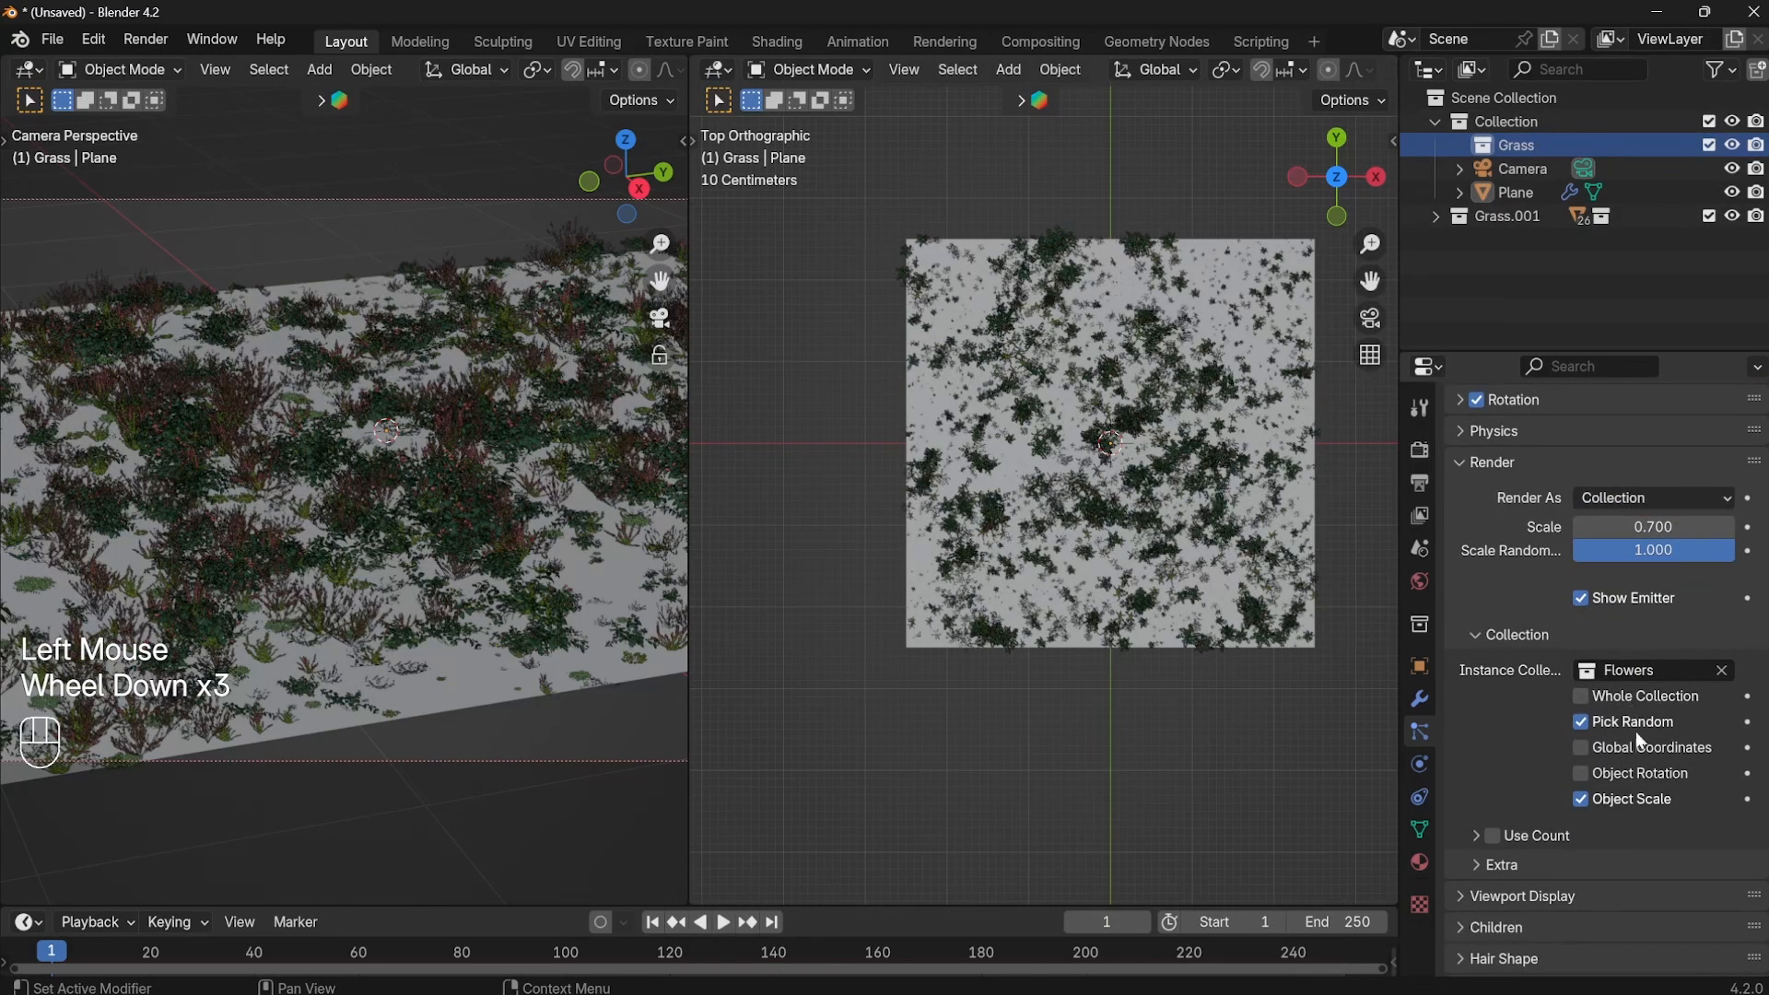
scroll(1651, 842, "down", 2)
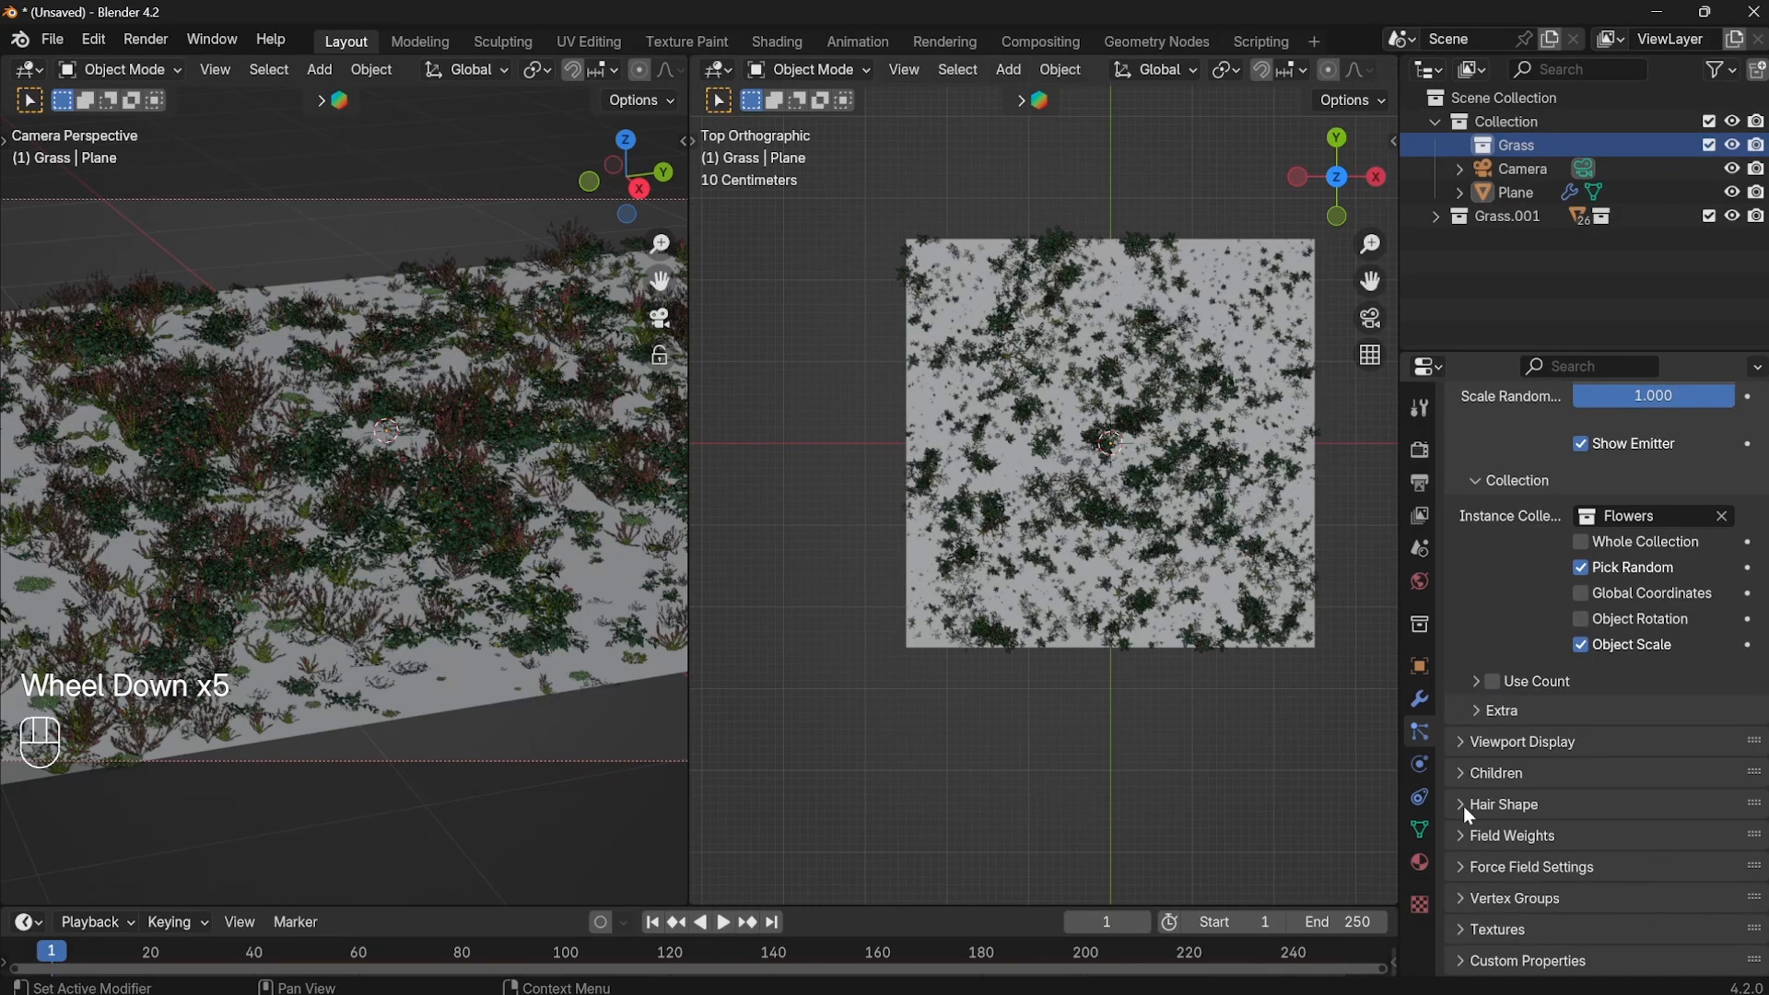
scroll(1502, 814, "up", 6)
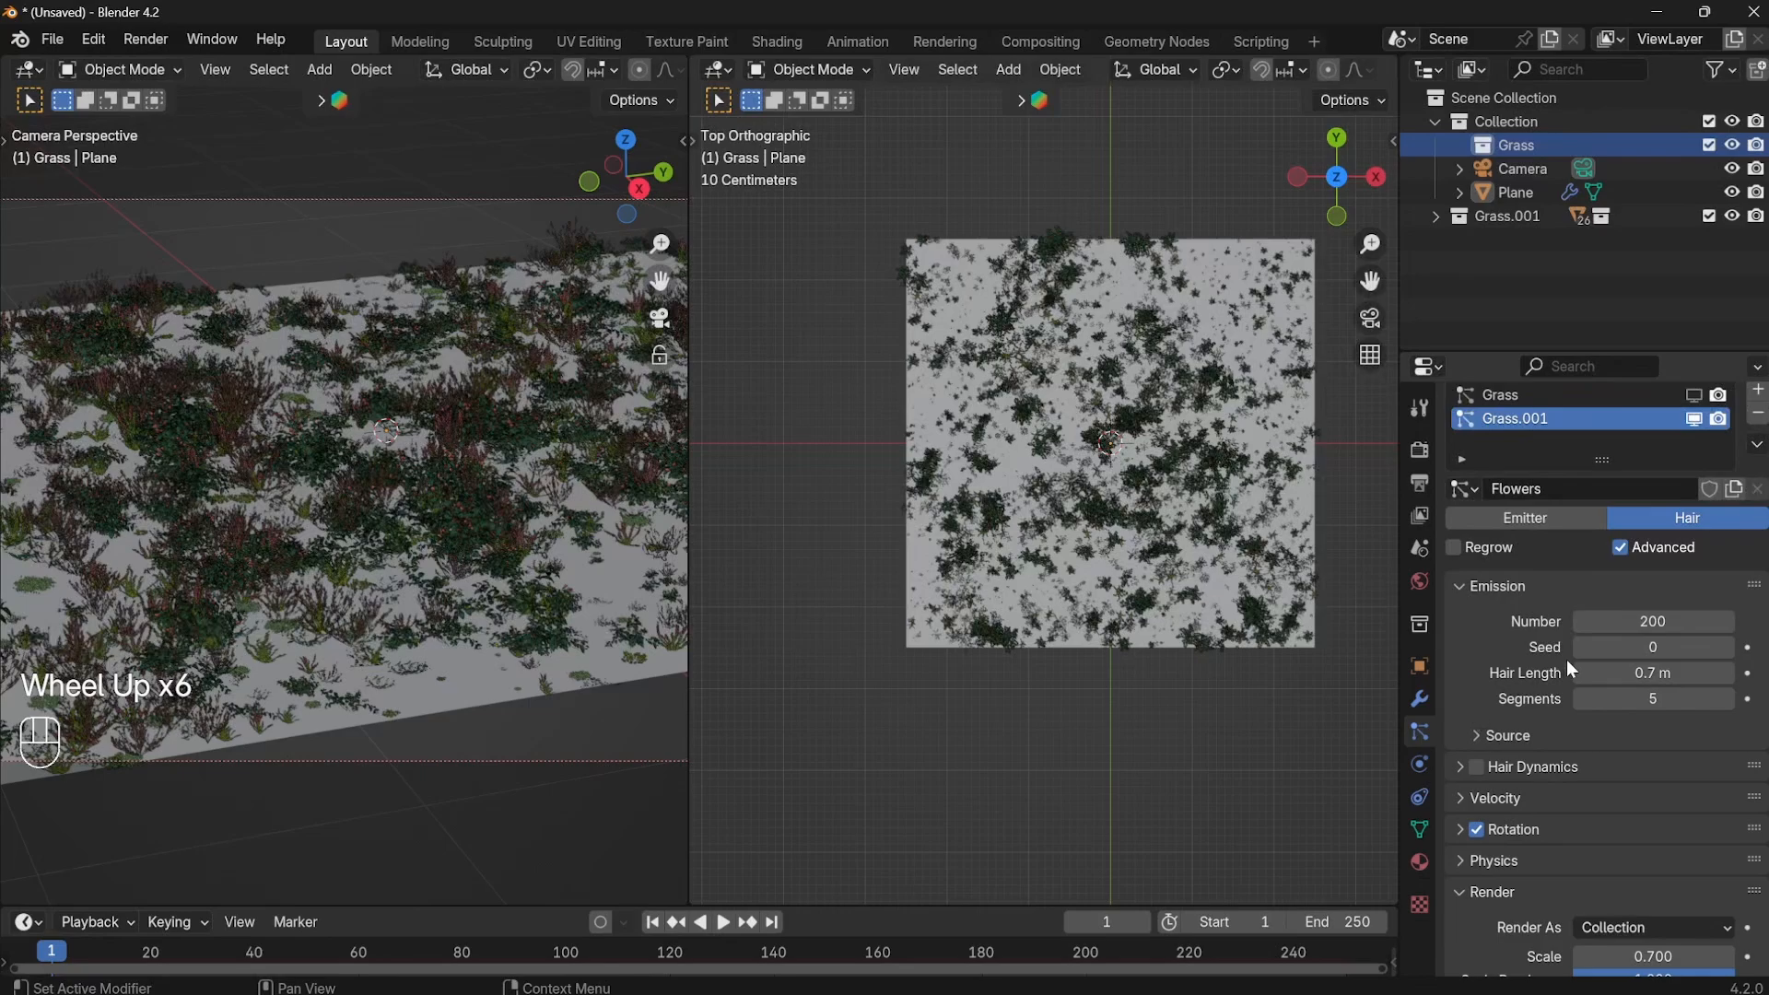
left_click(1484, 738)
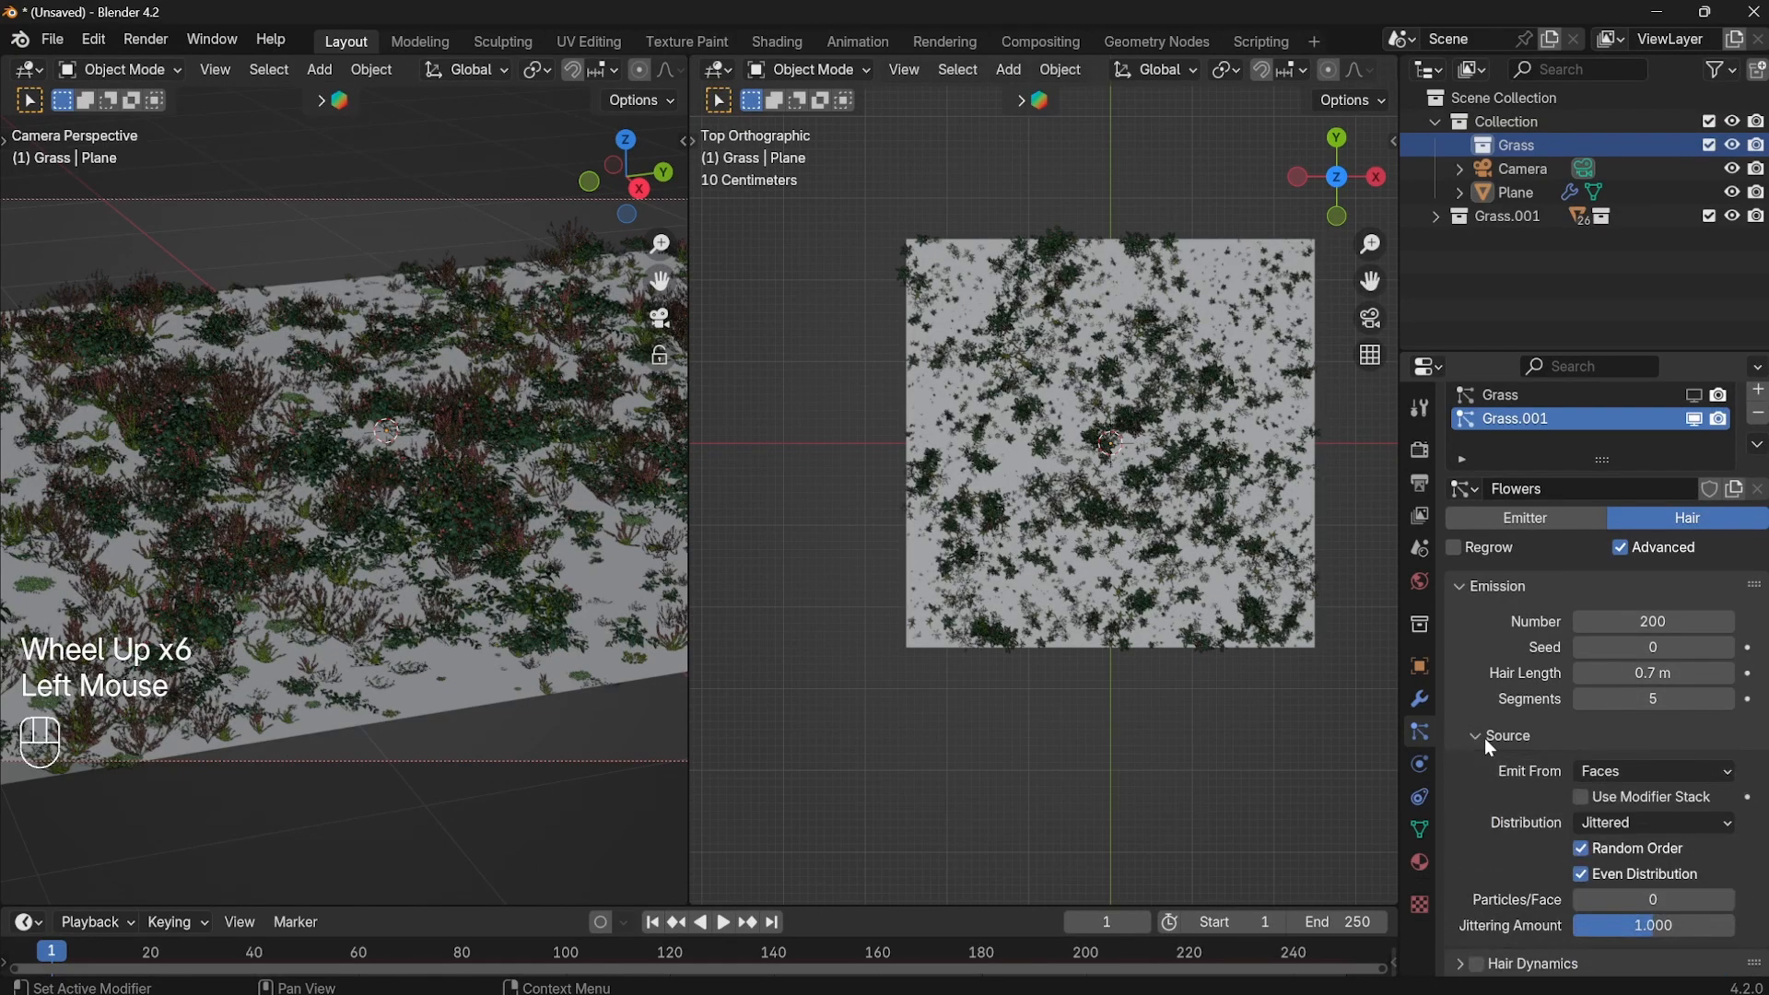
left_click(1484, 740)
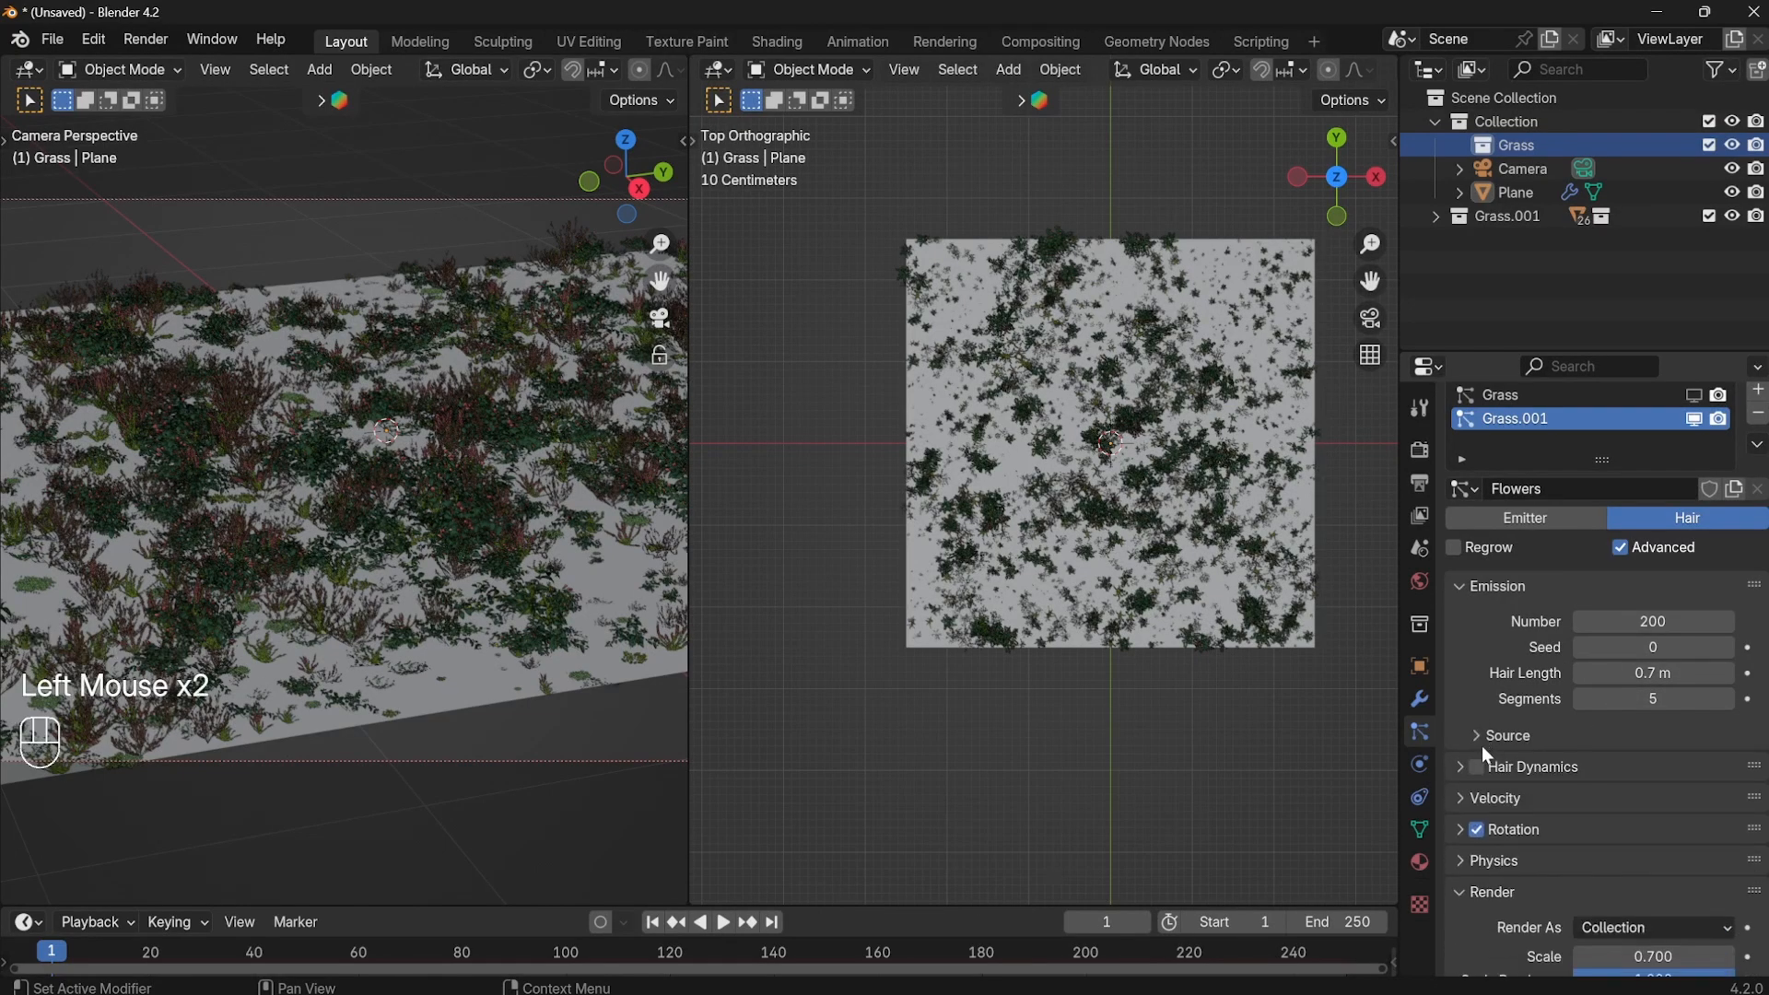
Review the Flowers system's Rotation, Hair Dynamics and Scale Randomness settings, keeping Scale Randomness at 1.
left_click(1457, 829)
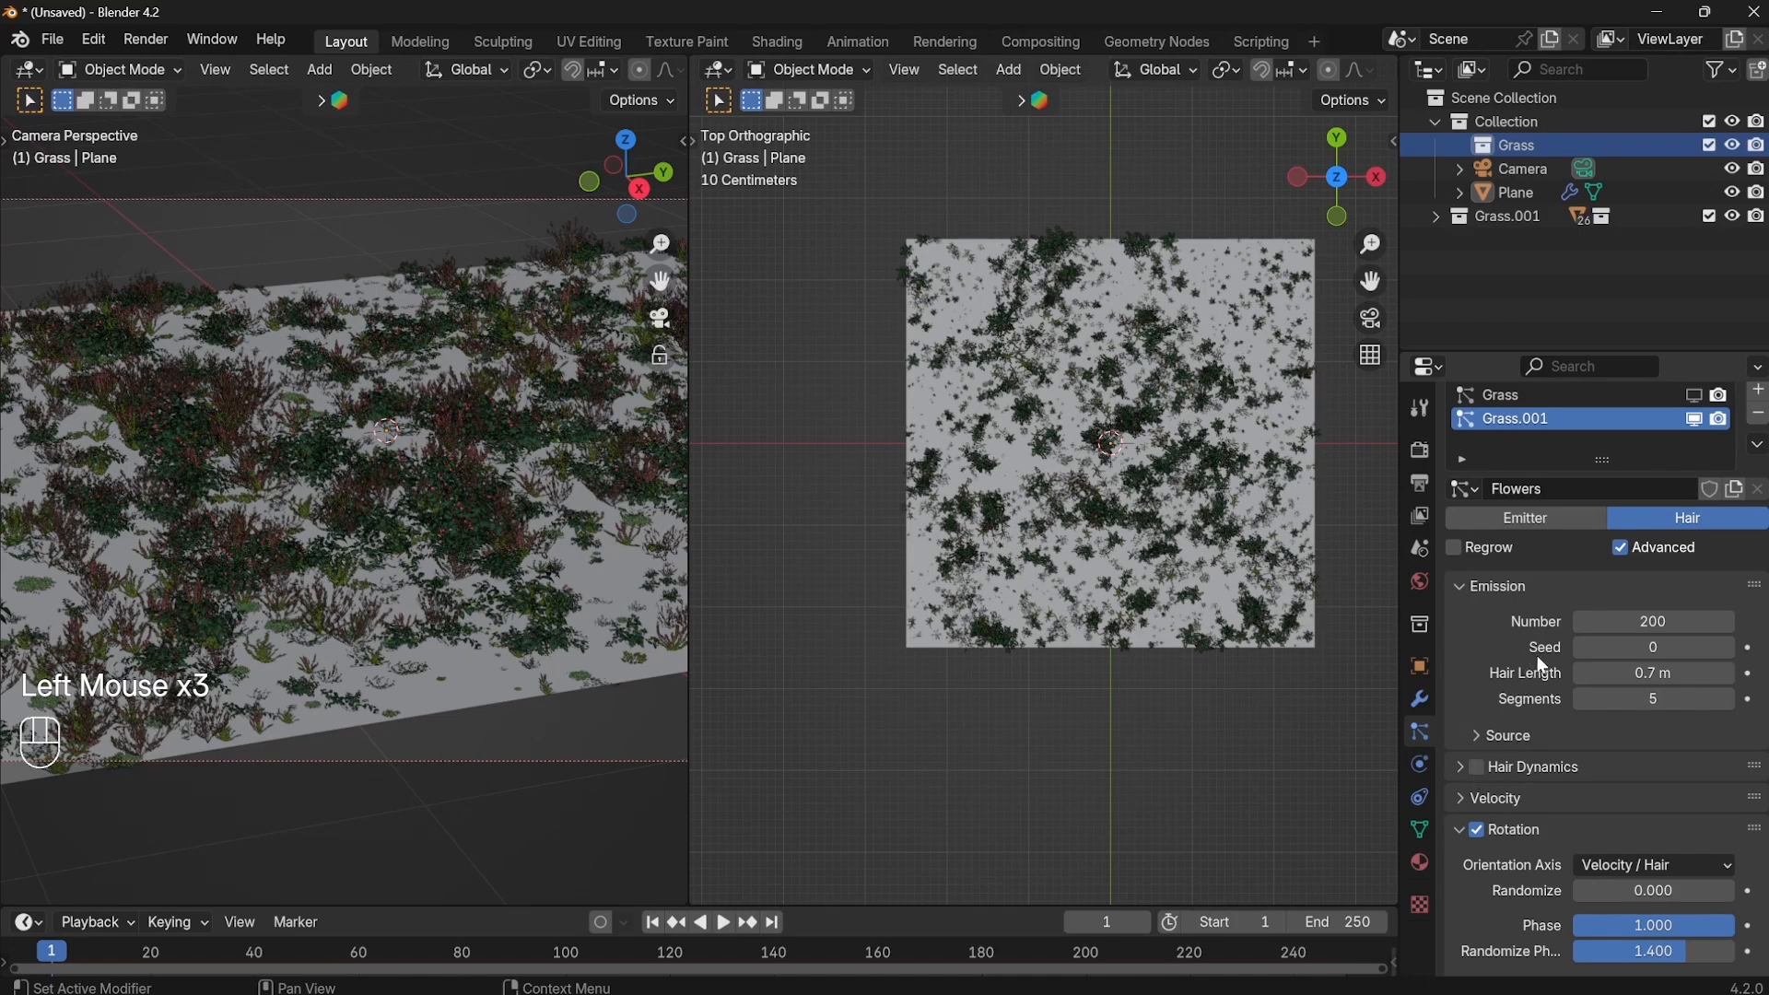
scroll(1633, 707, "down", 2)
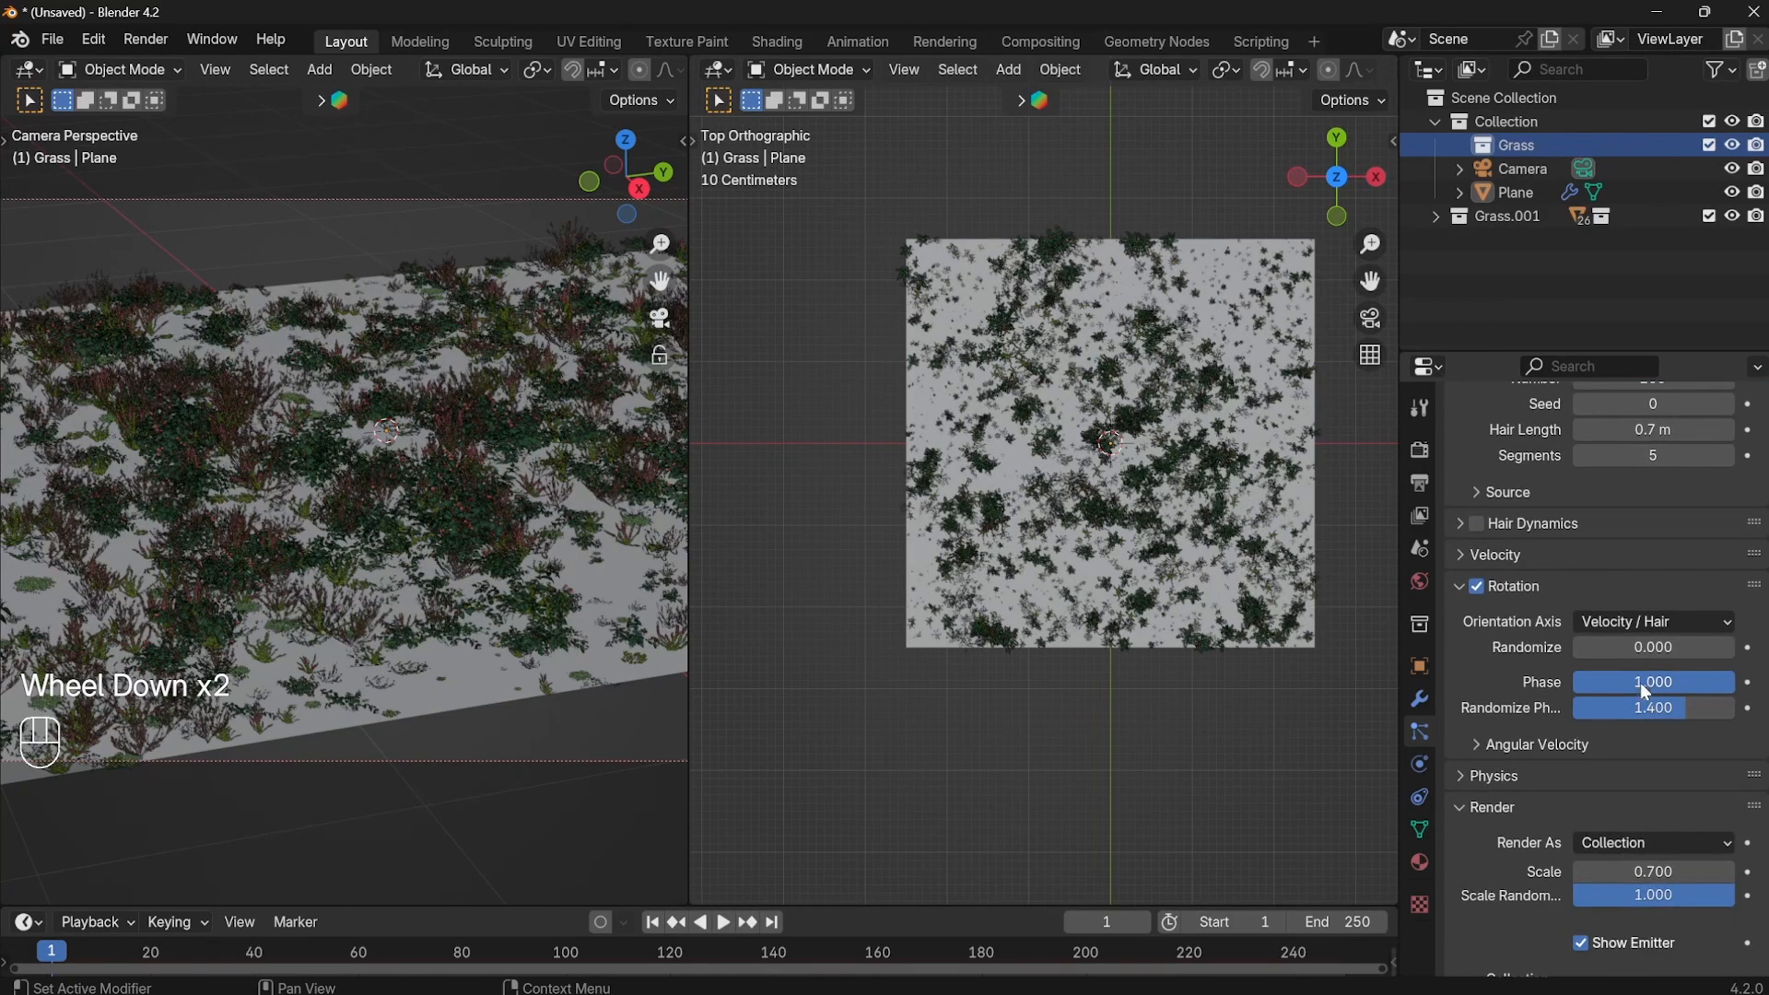
left_click(1457, 525)
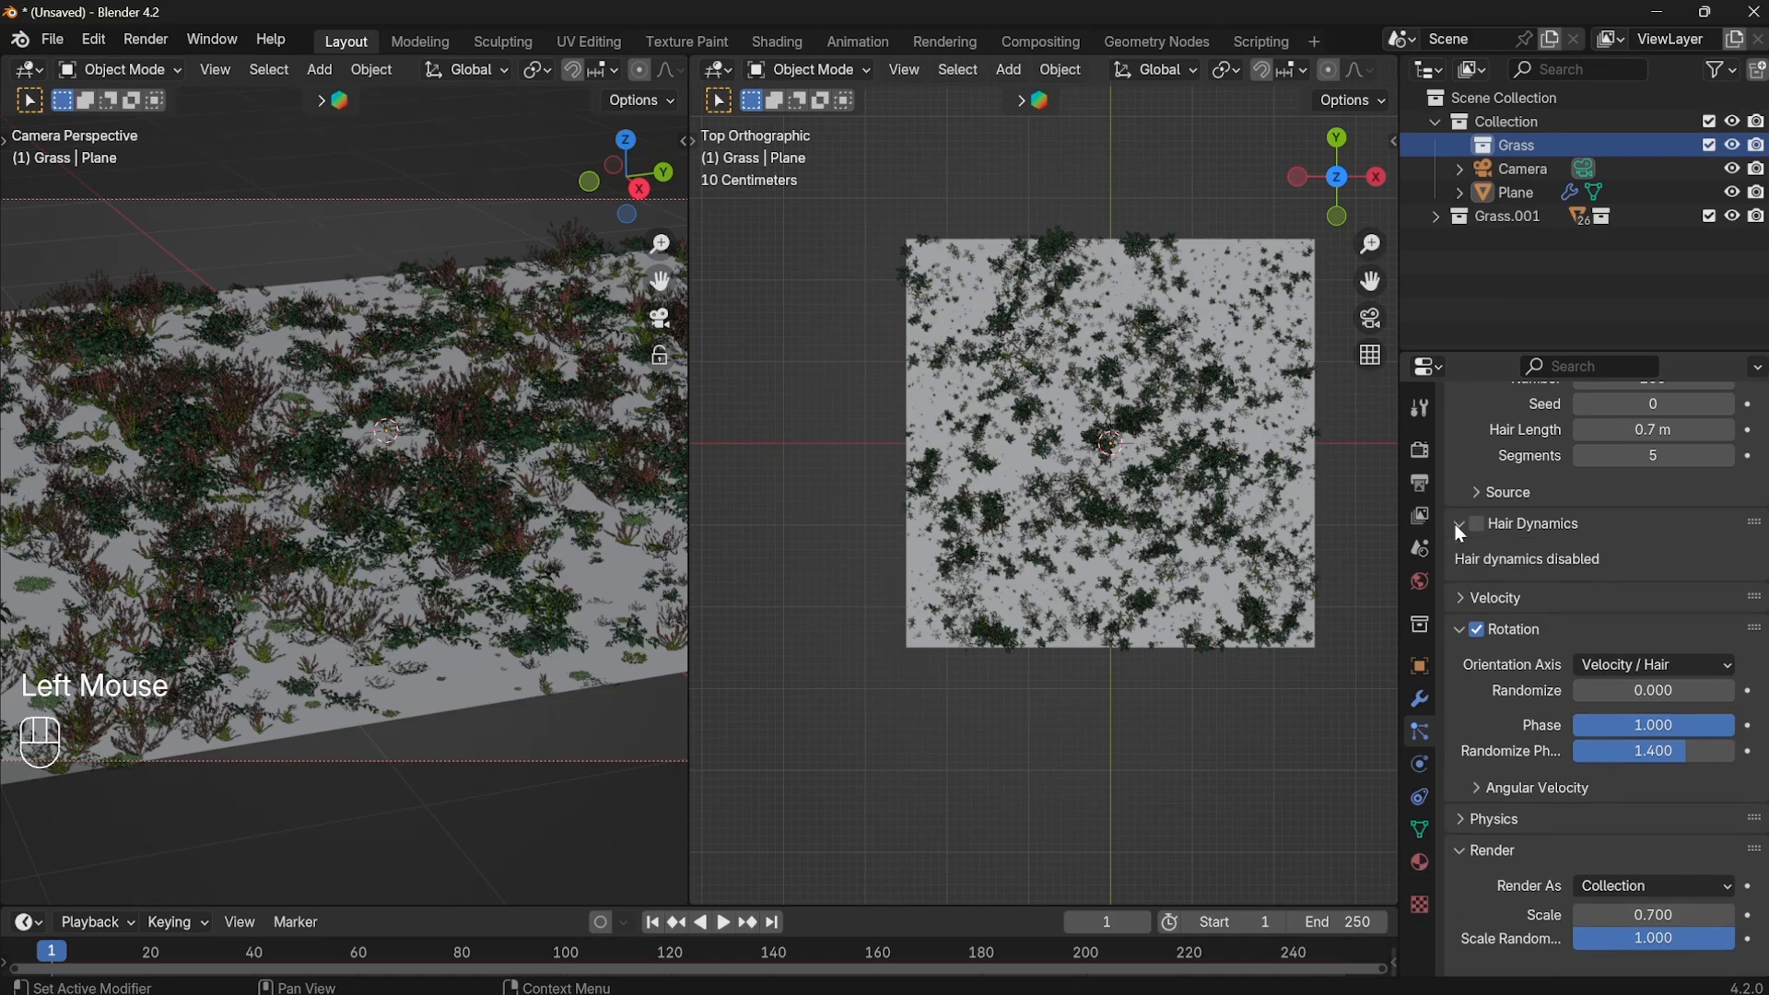
left_click(1458, 525)
scroll(1502, 811, "down", 2)
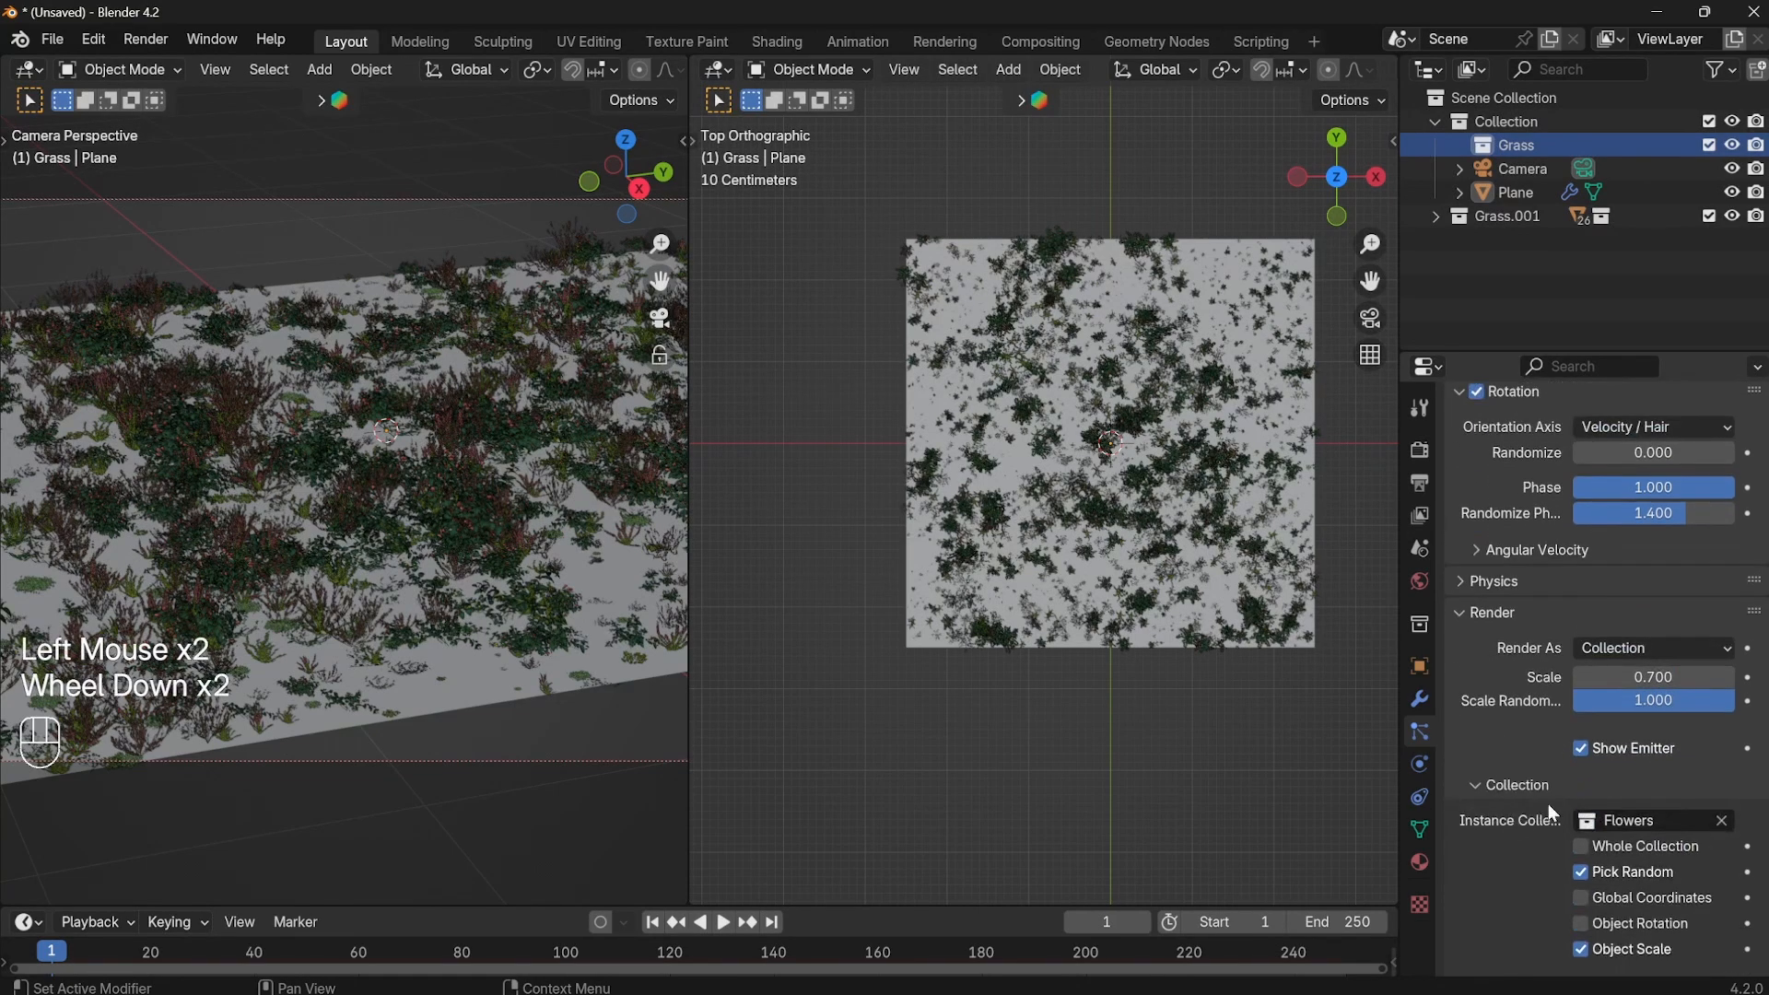
left_click(1677, 704)
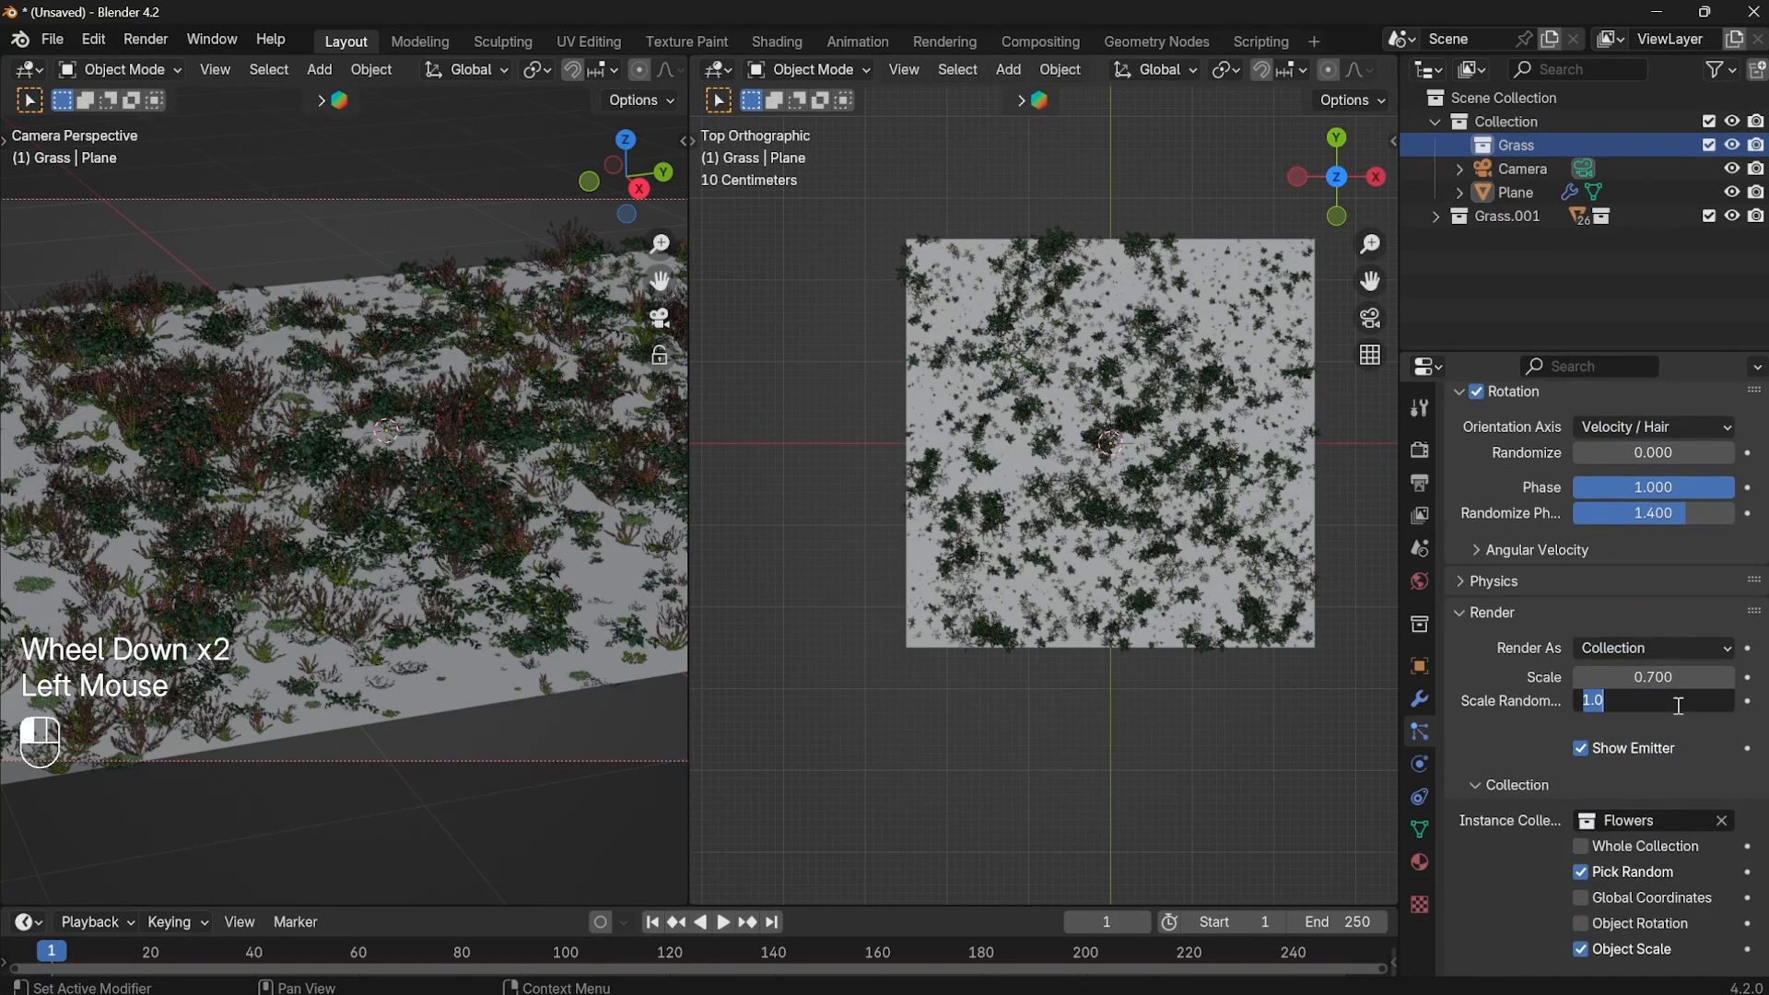
key("Return")
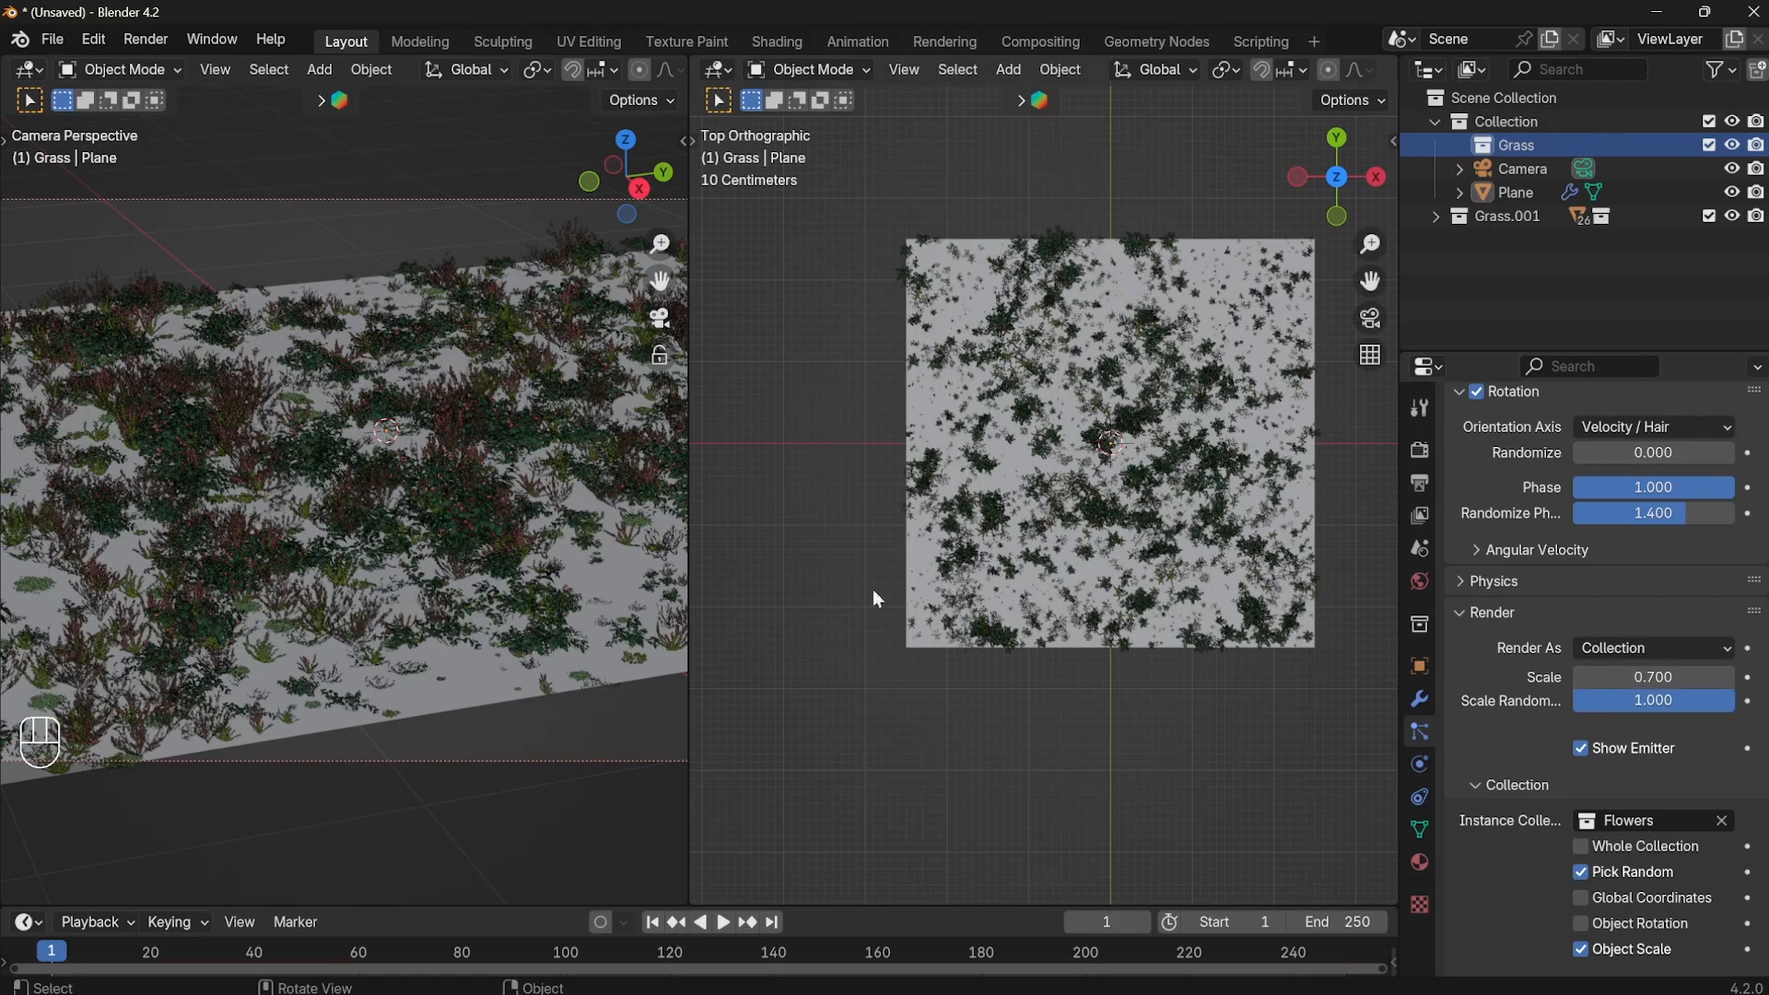
scroll(1602, 759, "up", 1)
scroll(1575, 729, "down", 4)
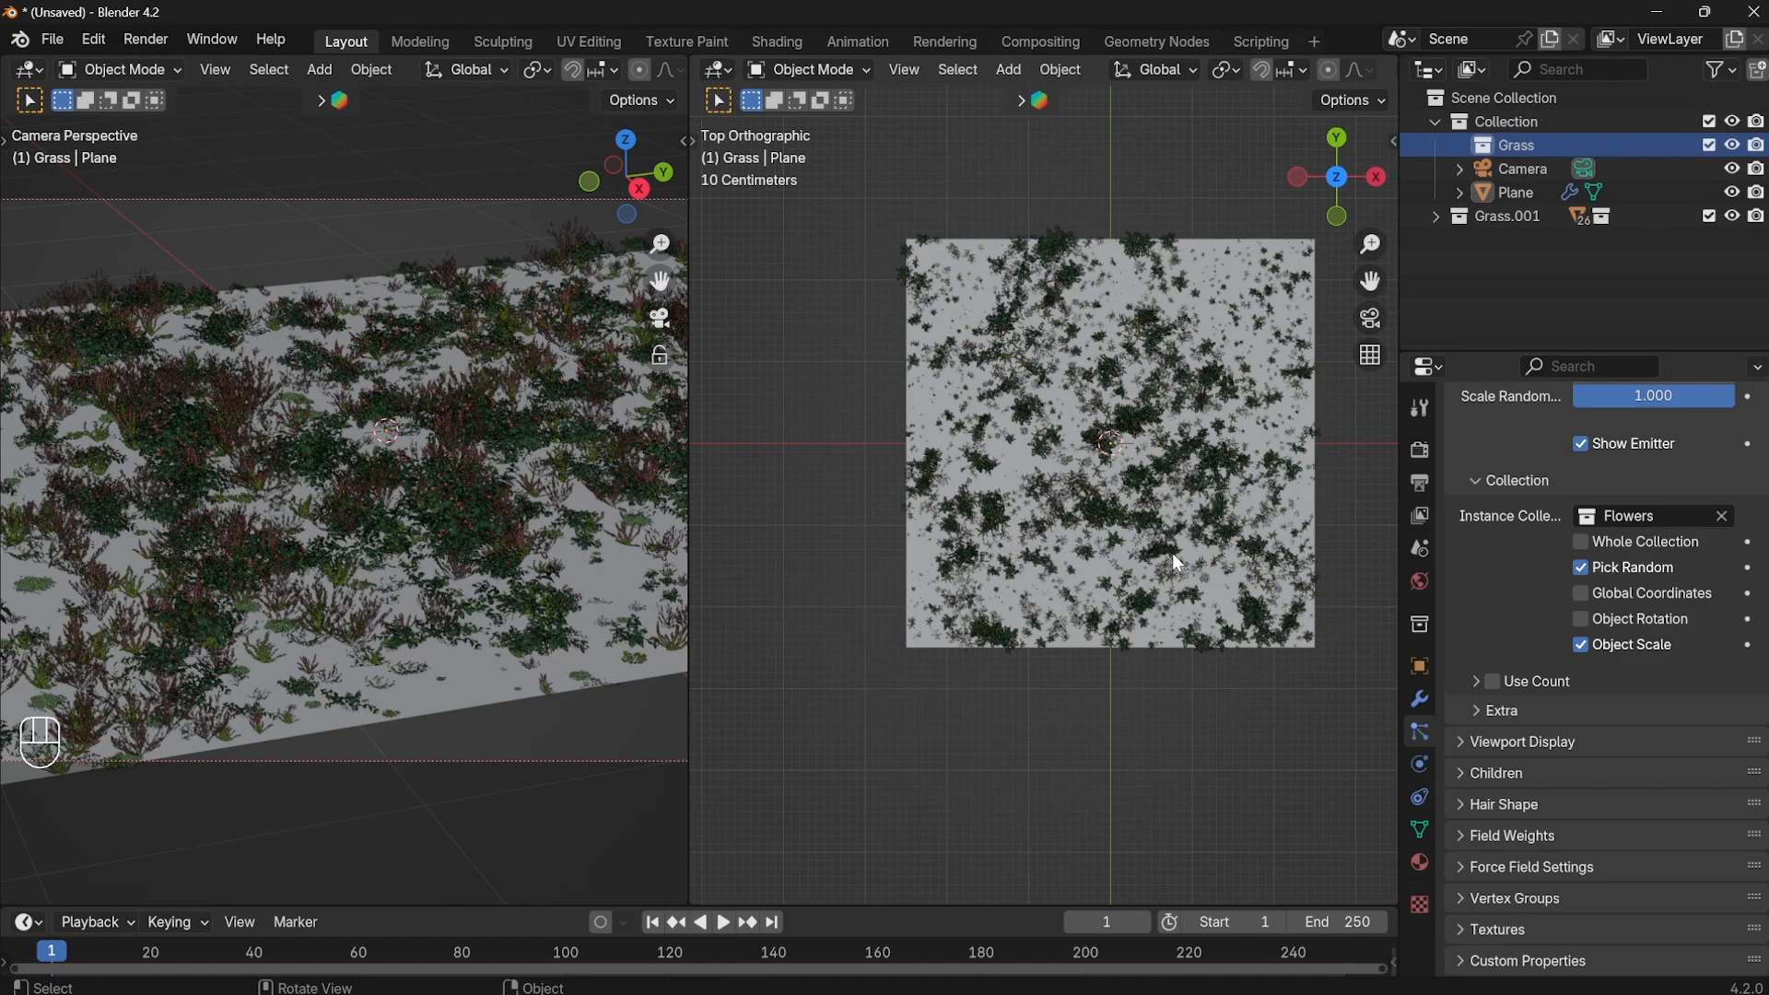
Render the scene from the camera and examine the flower-filled grass in the maximized render window.
key("F12")
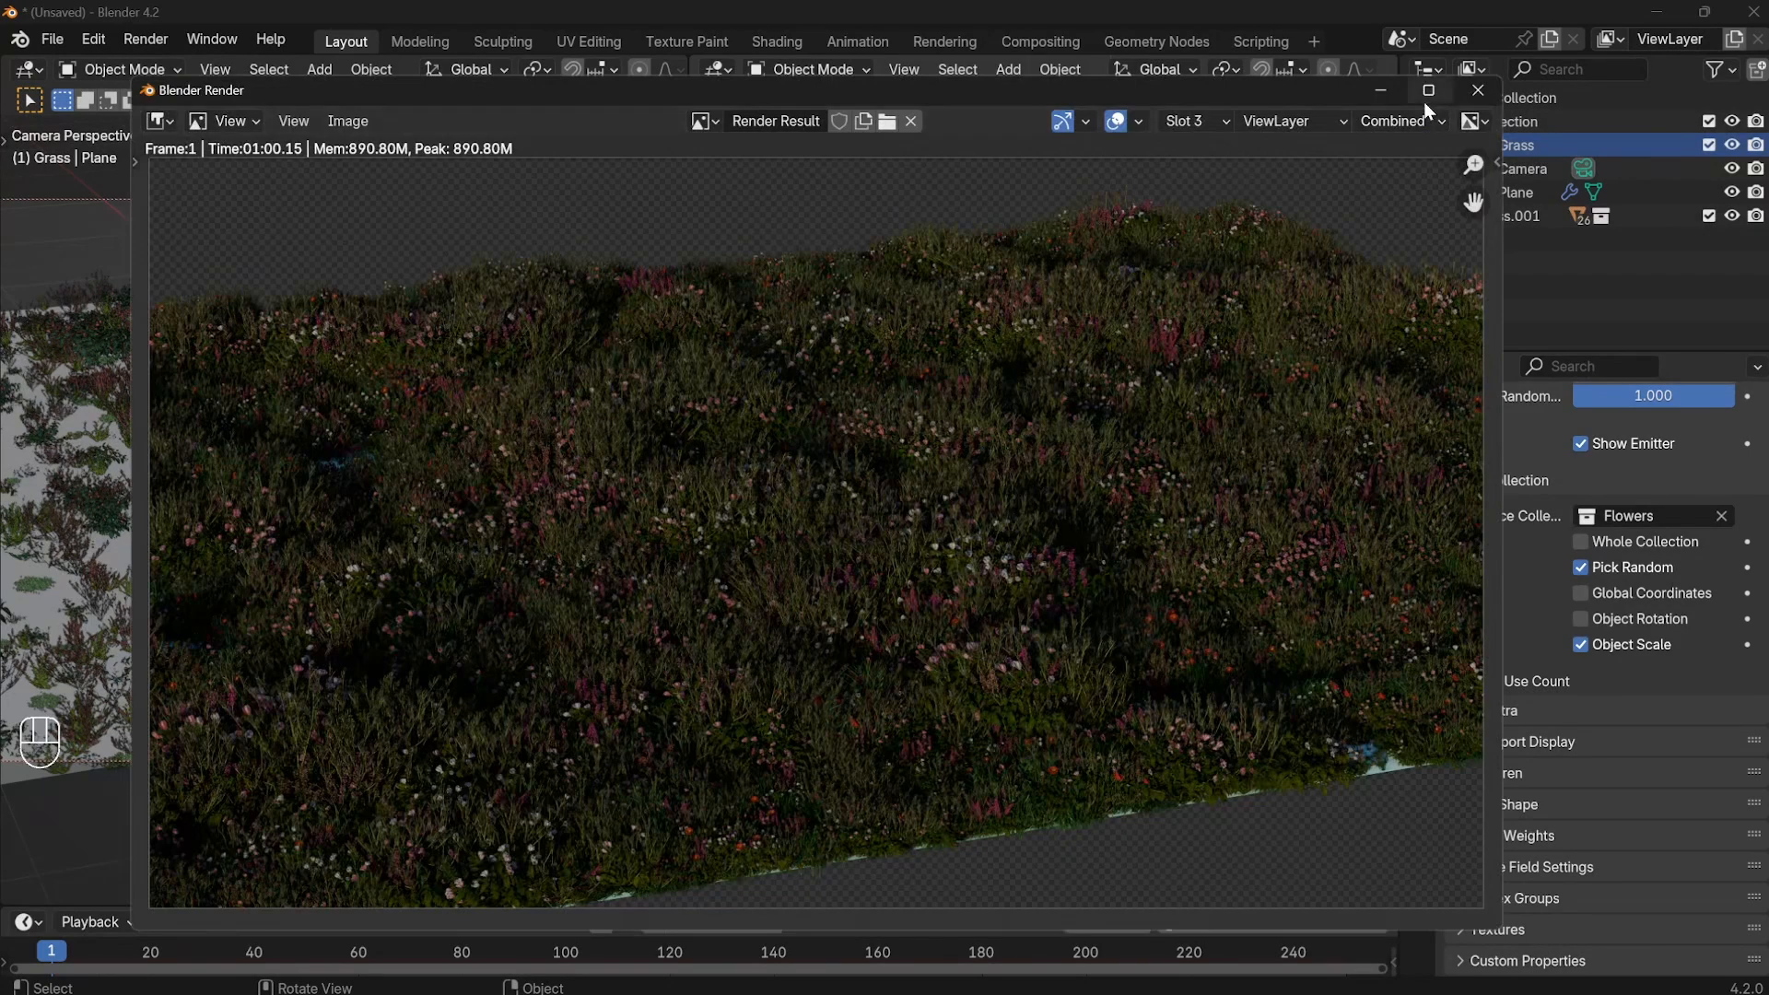
double_click(1424, 78)
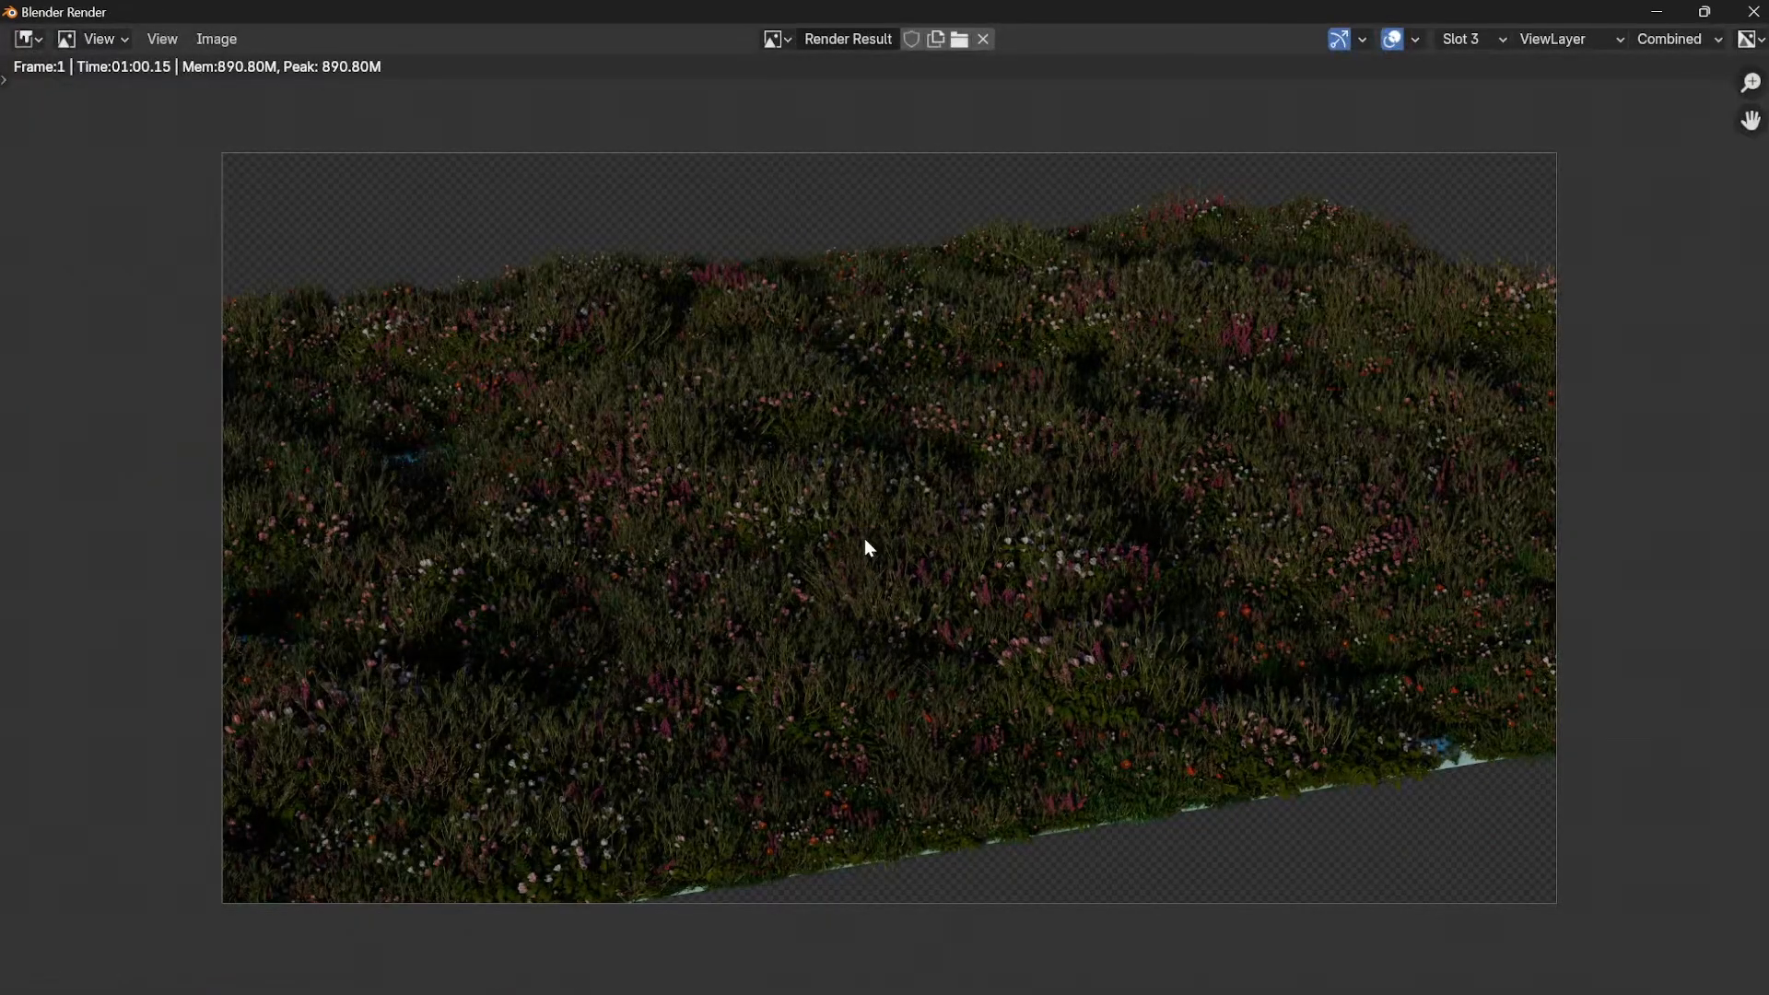
scroll(867, 535, "up", 3)
scroll(898, 523, "down", 4)
scroll(907, 517, "up", 1)
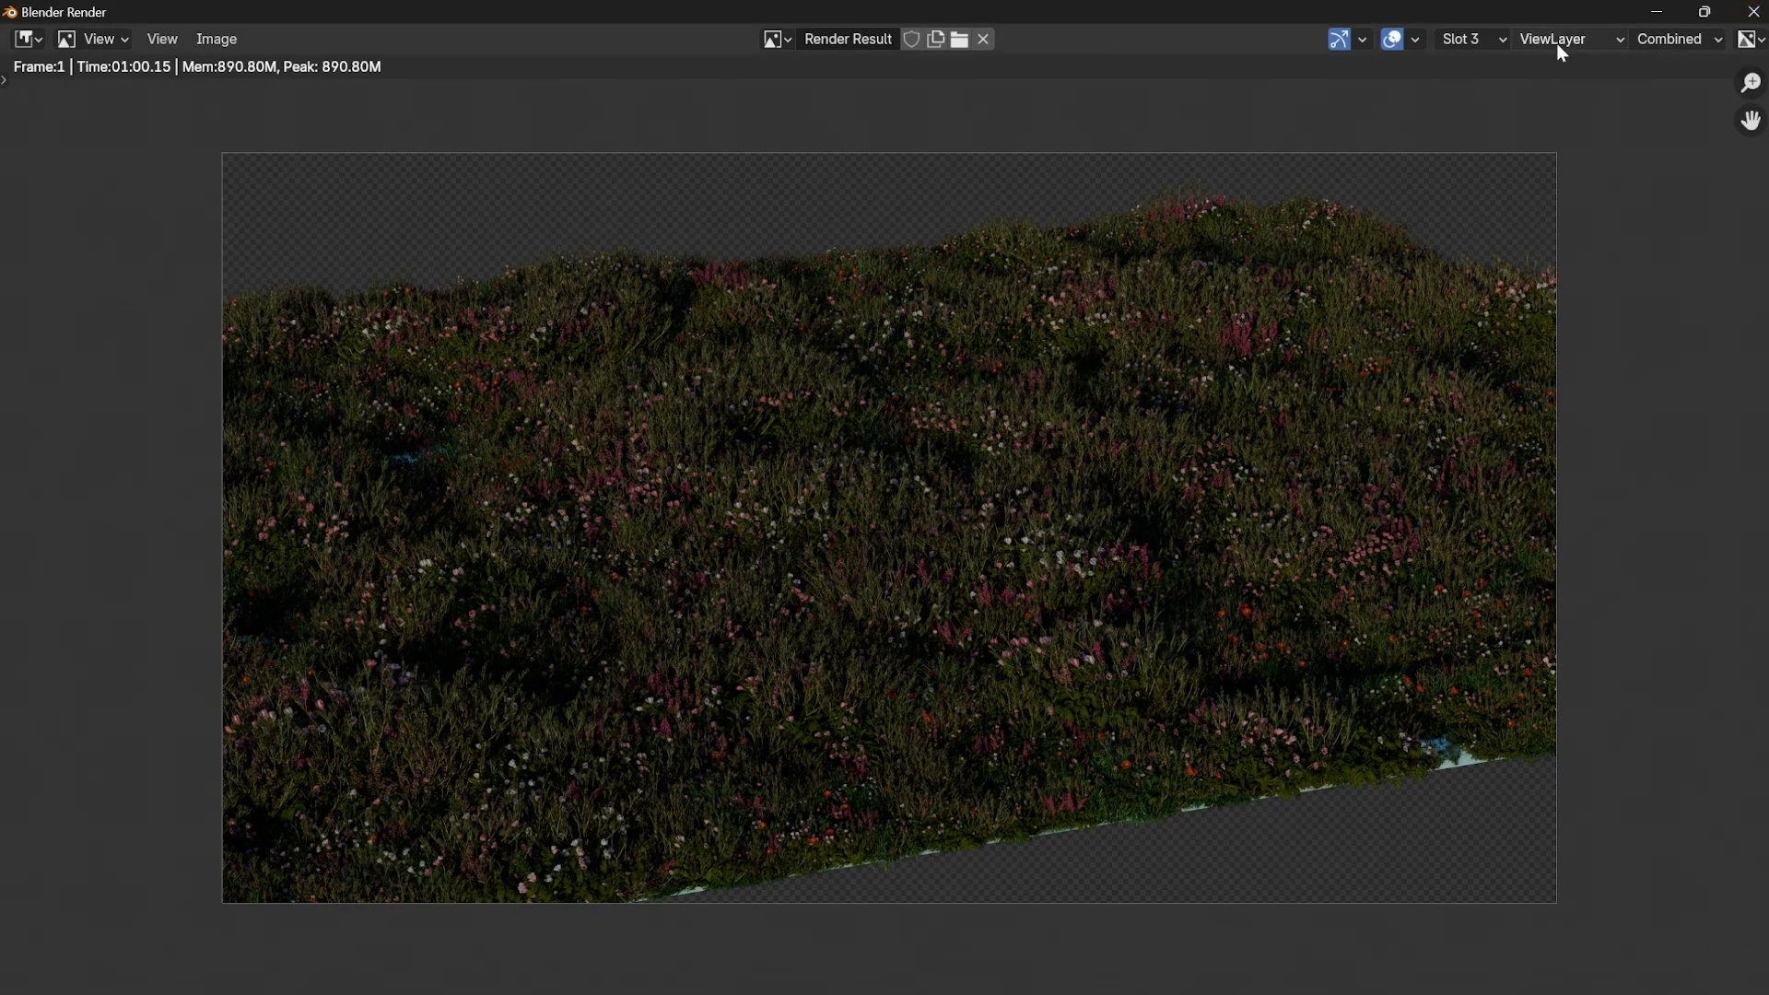
Compare the renders stored in Slot 2 and Slot 3, and leave the render window with Slot 4 active.
left_click(1489, 40)
left_click(1486, 109)
left_click(1481, 40)
left_click(1480, 113)
left_click(1472, 37)
left_click(1467, 90)
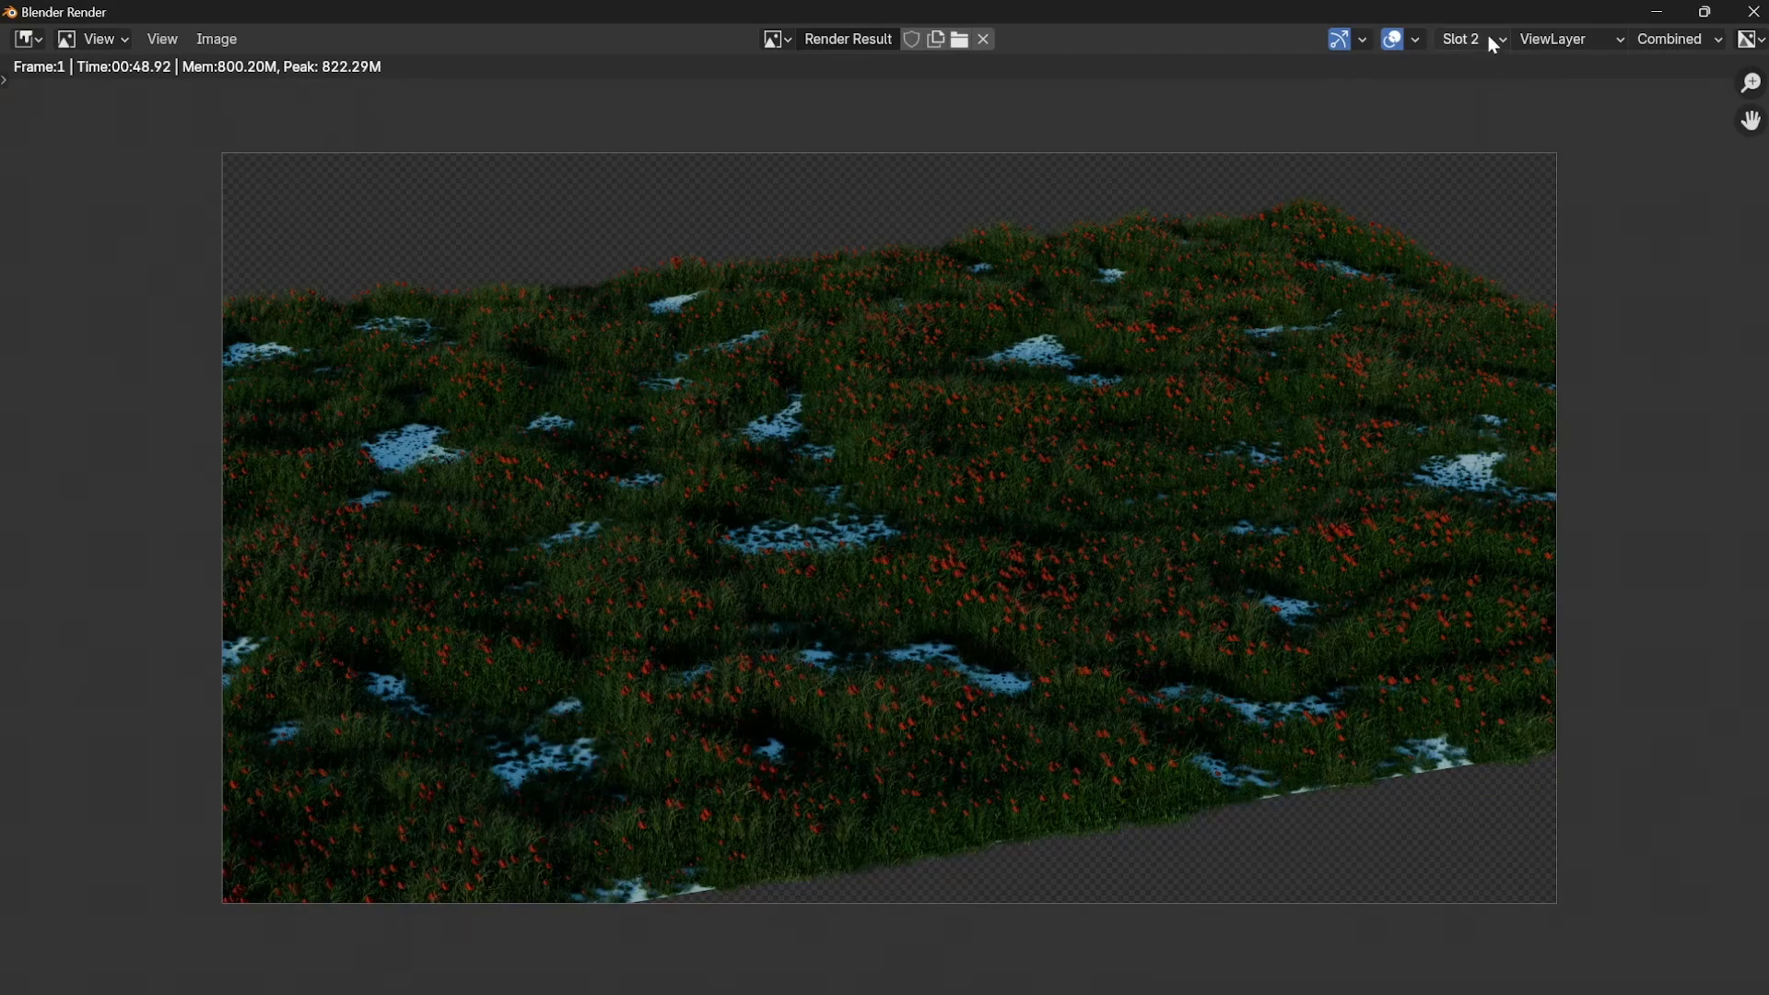
left_click(1489, 37)
left_click(1472, 133)
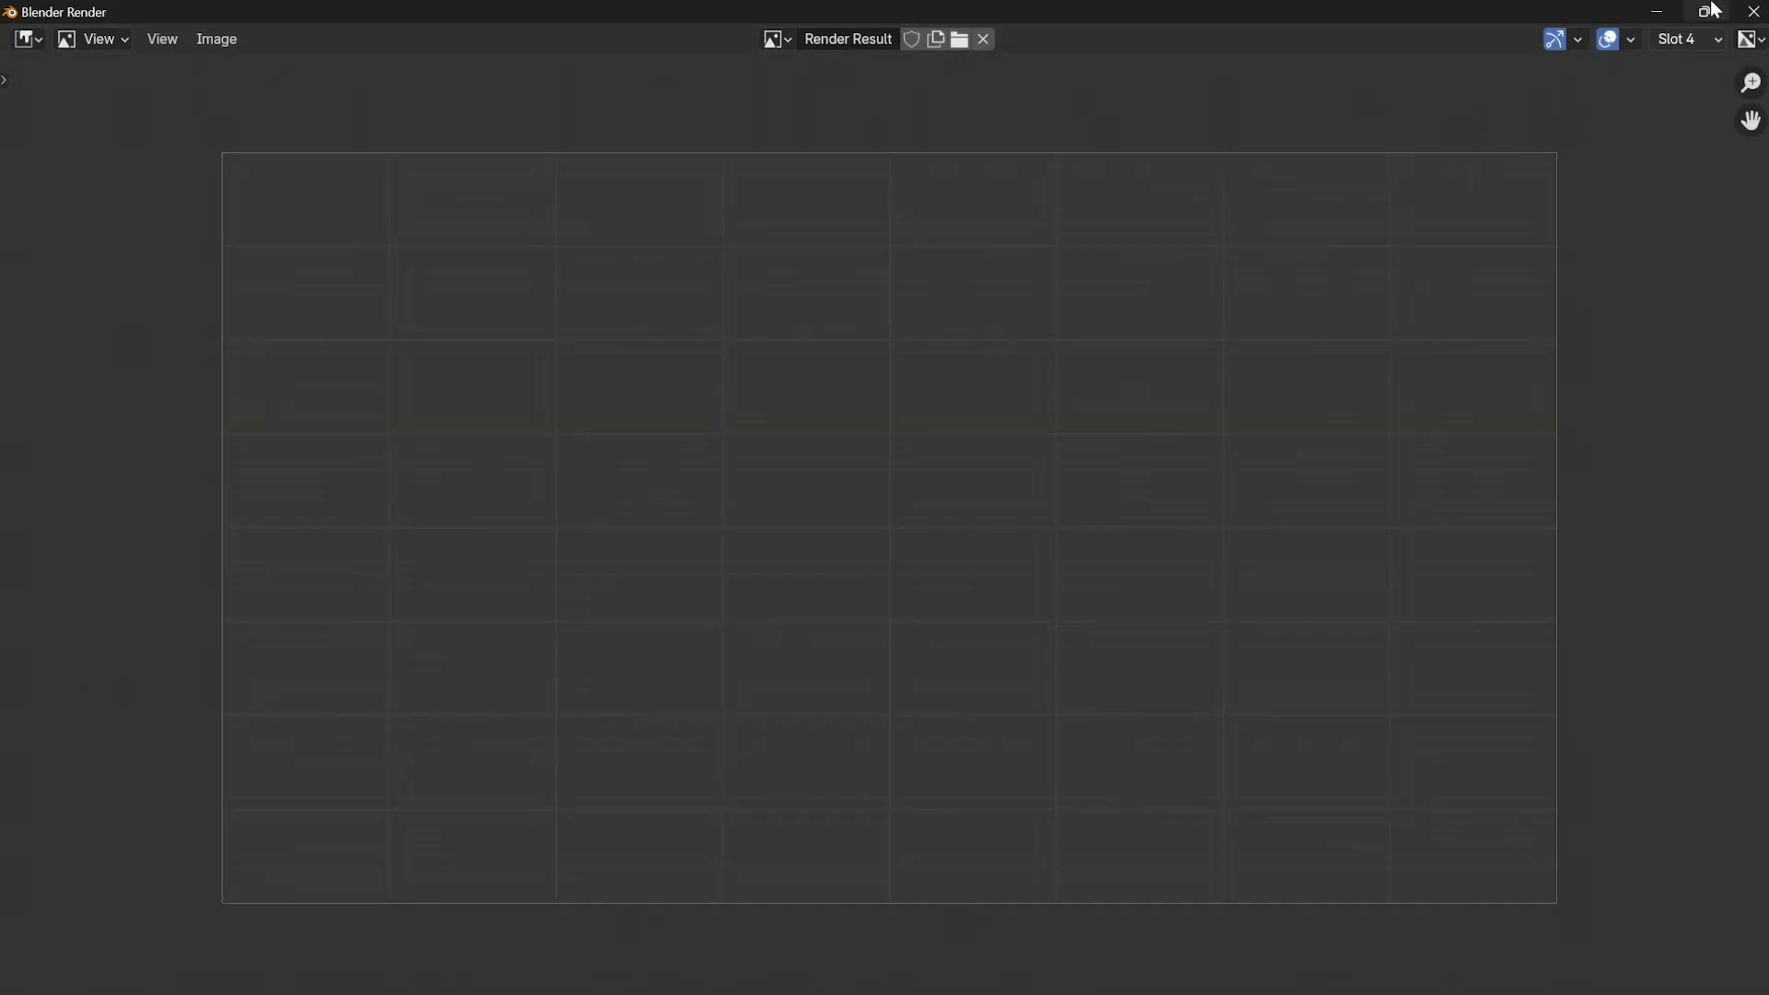
left_click(1753, 12)
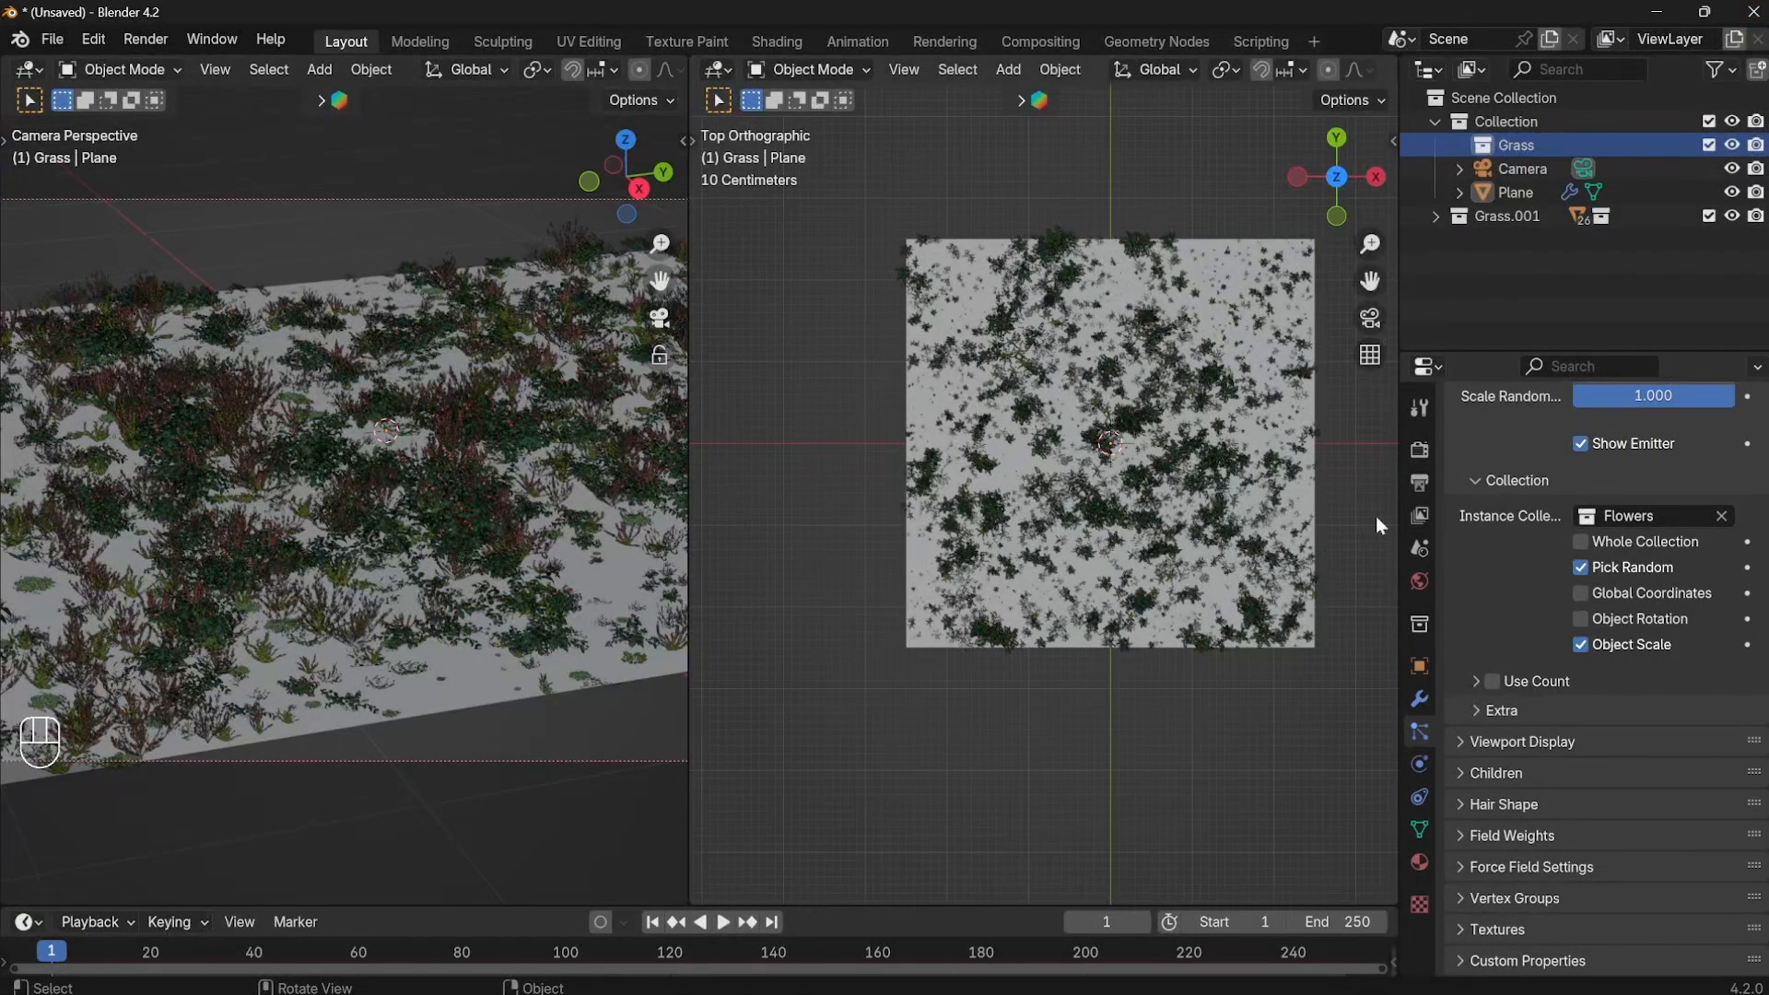
Turn off the viewport display of the Flowers particle system and subdivide the plane's mesh with 17 cuts.
scroll(1601, 419, "up", 9)
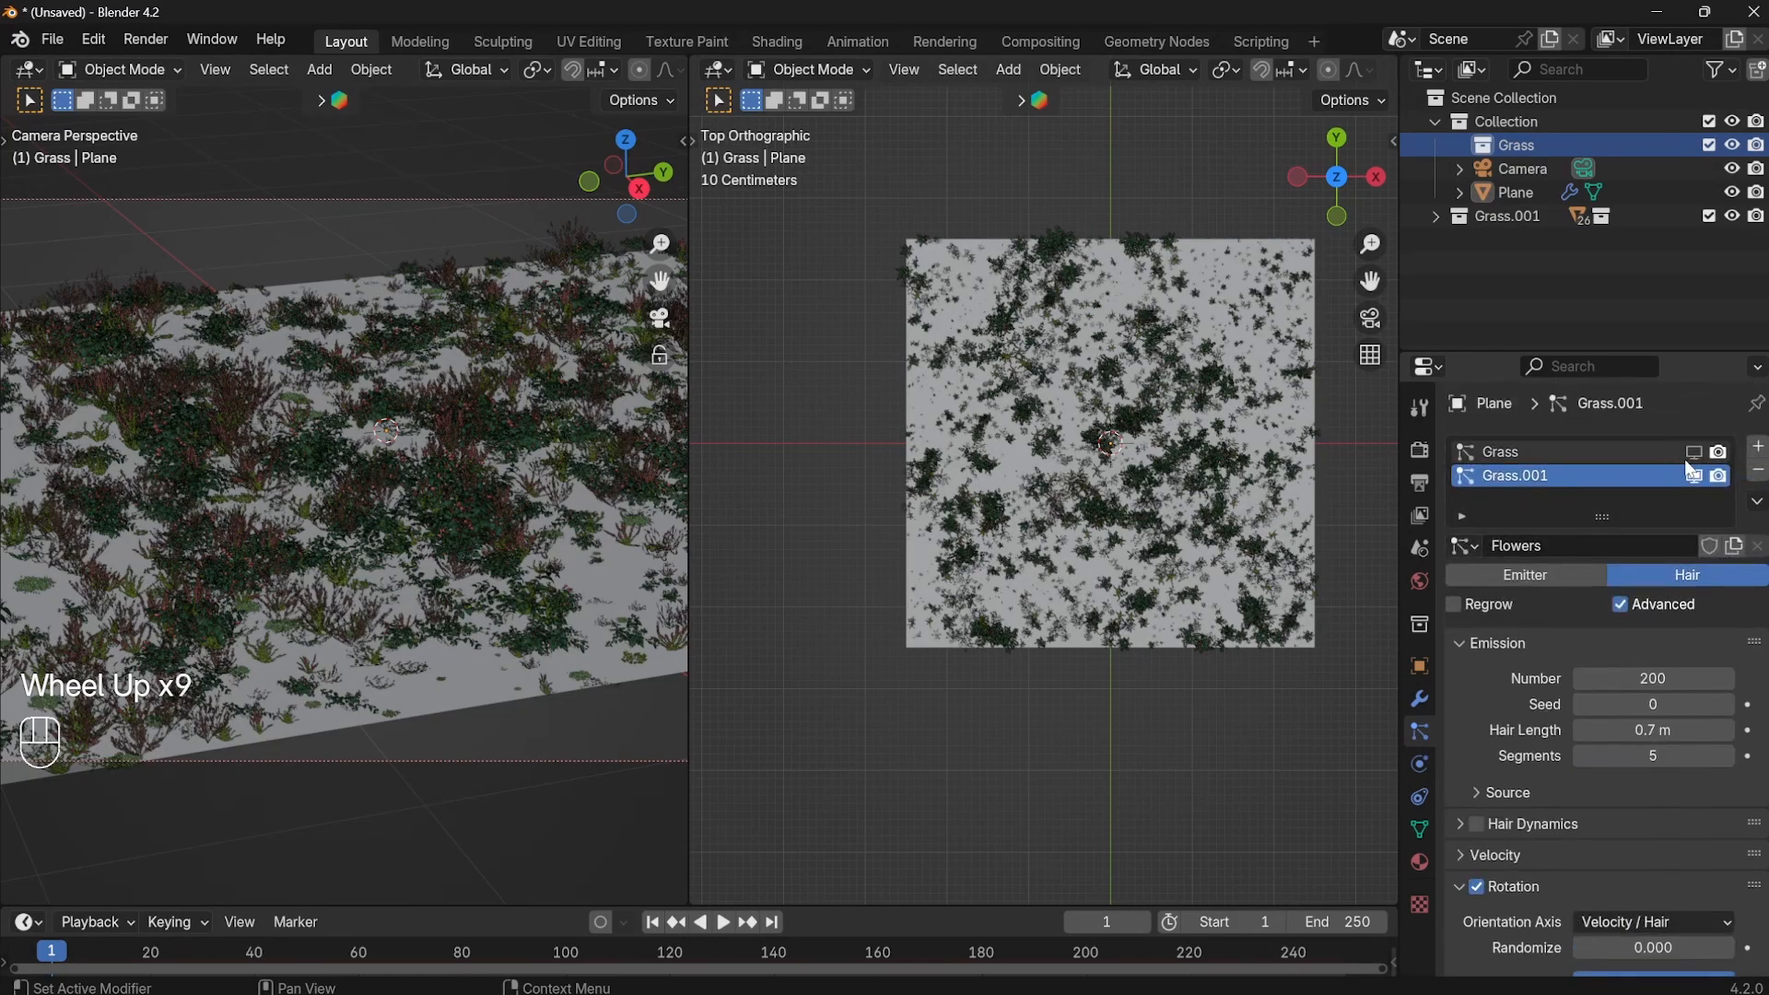
left_click(1694, 475)
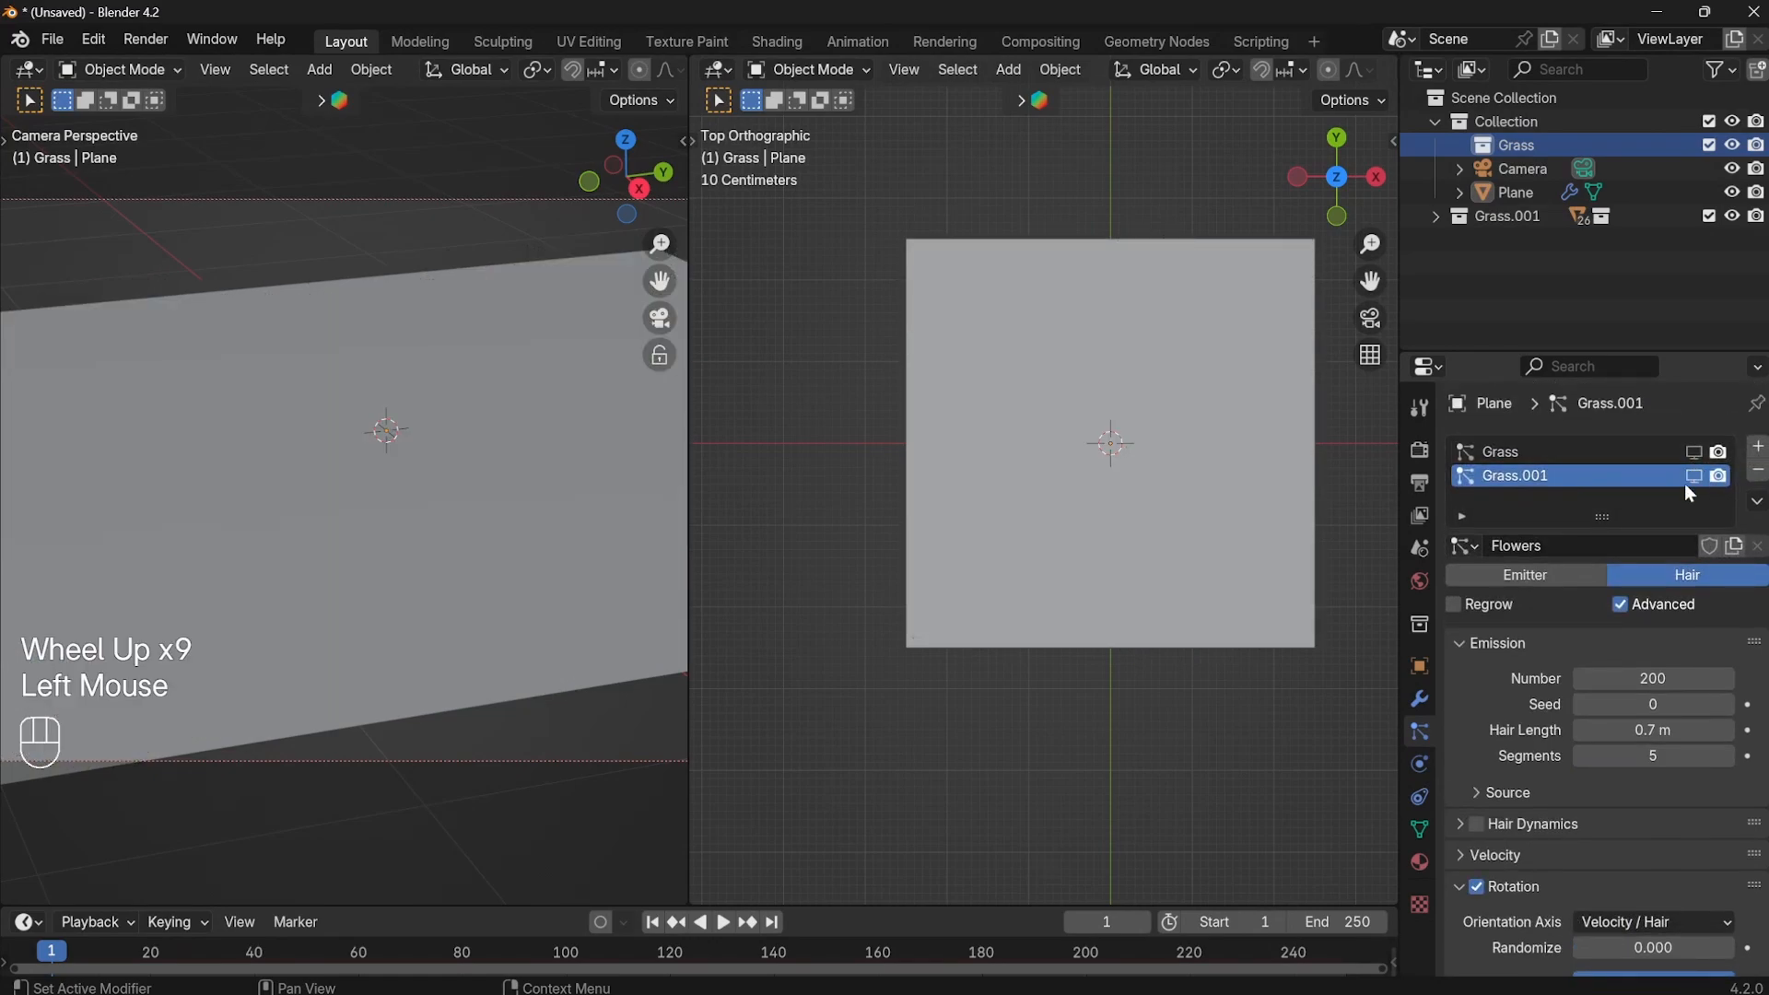
left_click(1185, 444)
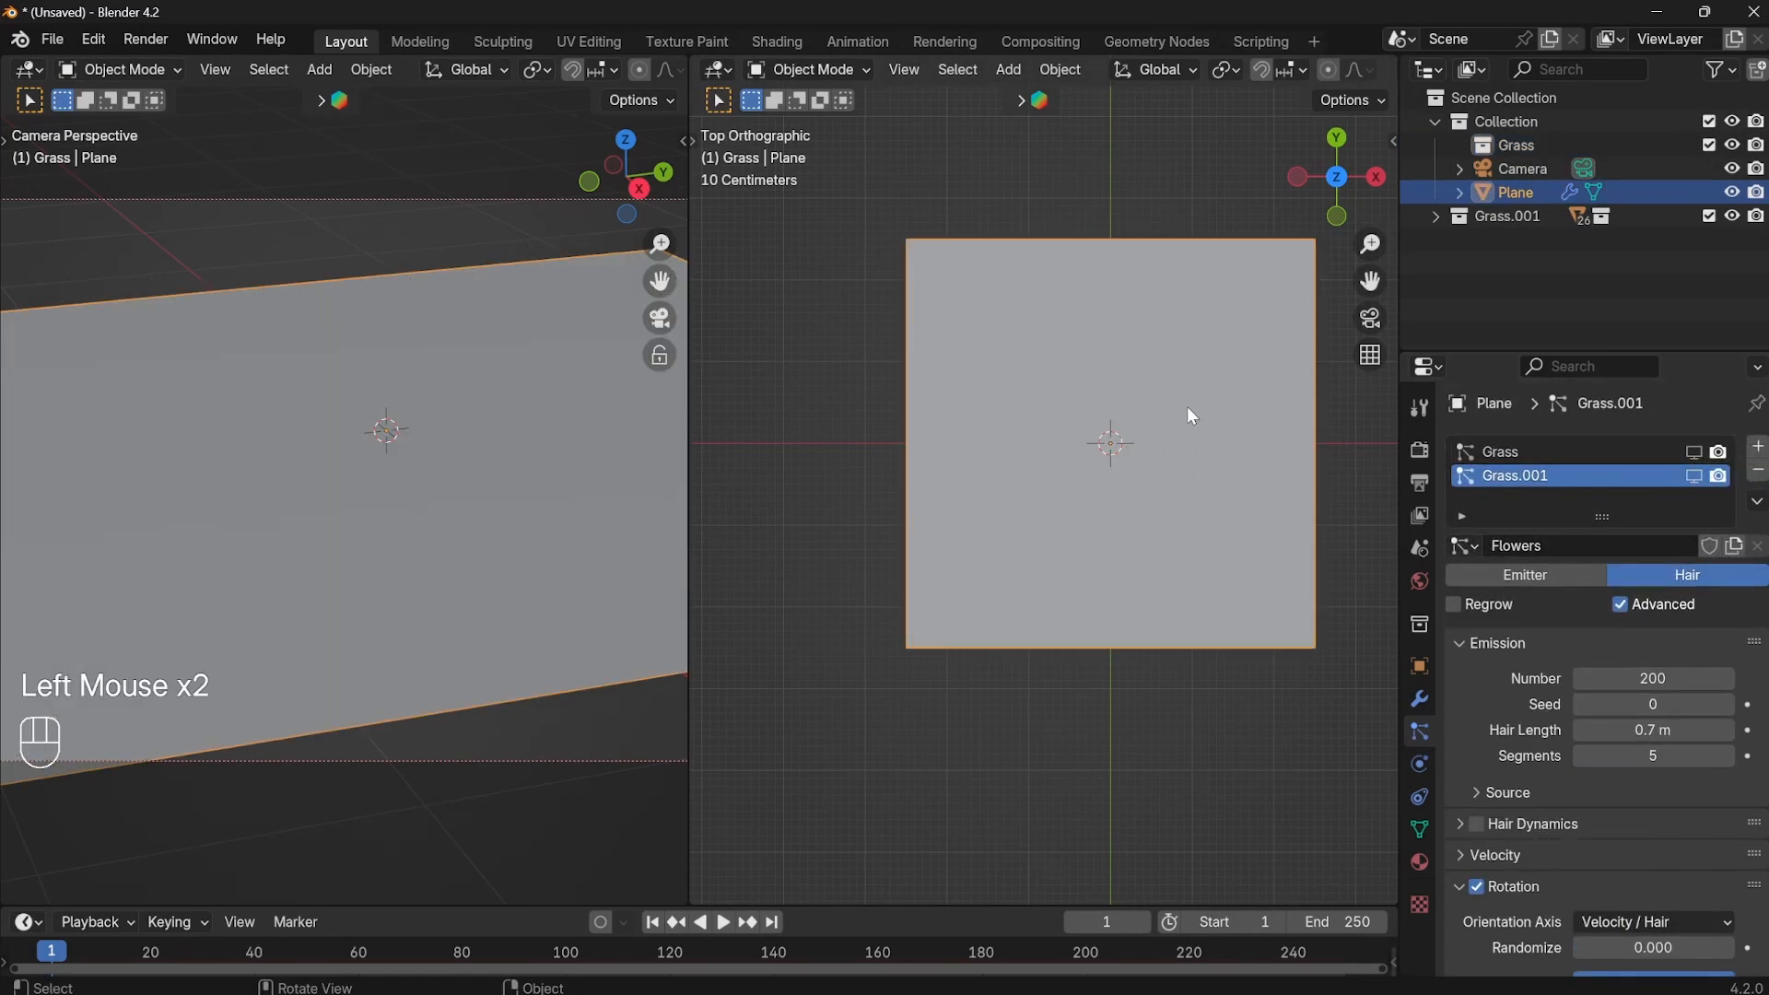
key("Tab")
right_click(1024, 358)
left_click(938, 386)
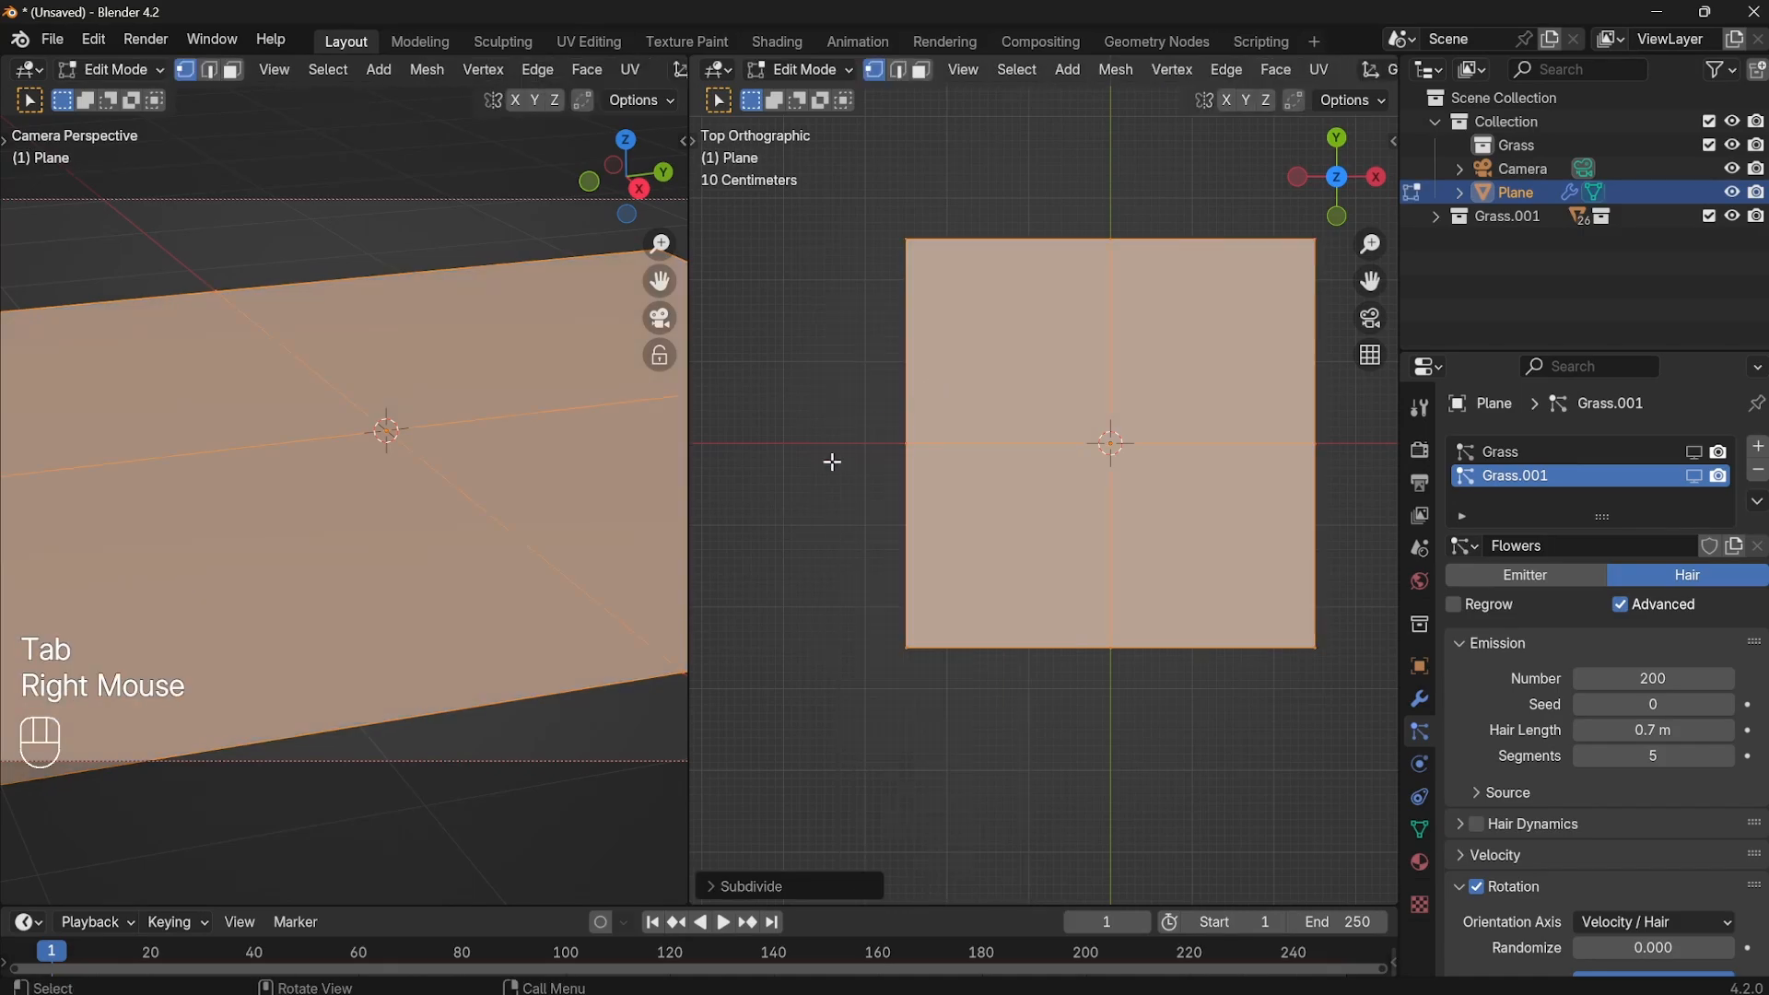
left_click(748, 887)
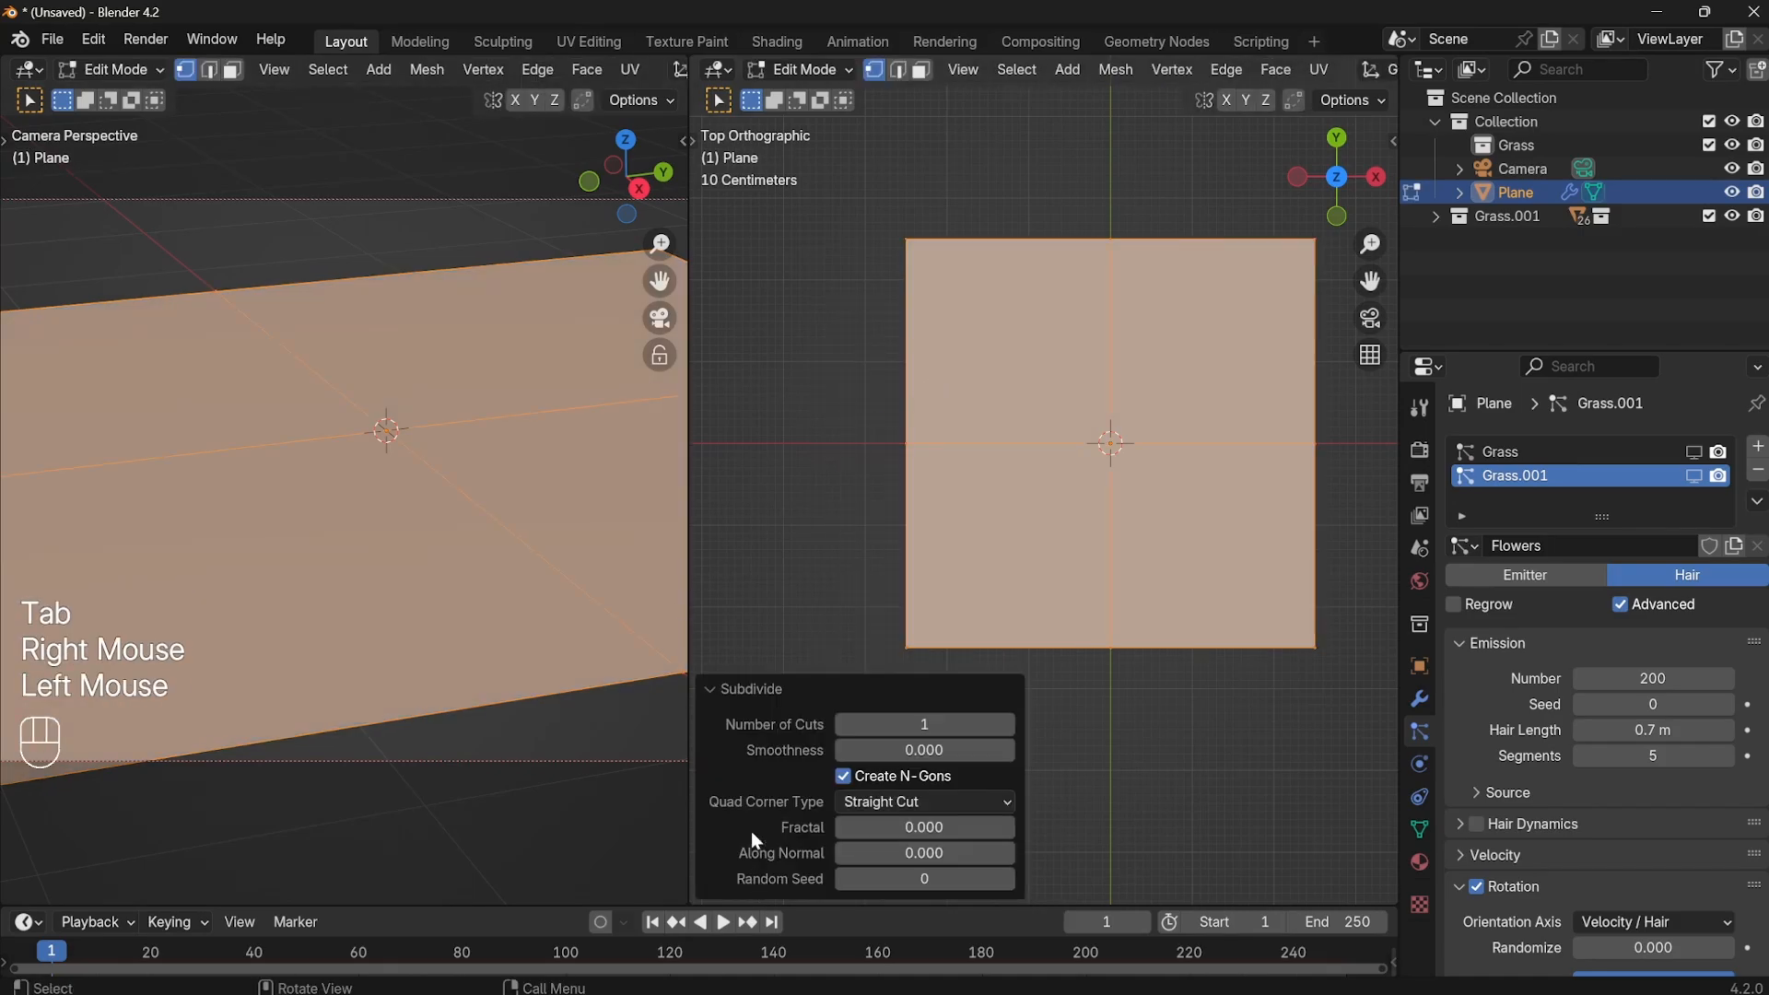
double_click(910, 727)
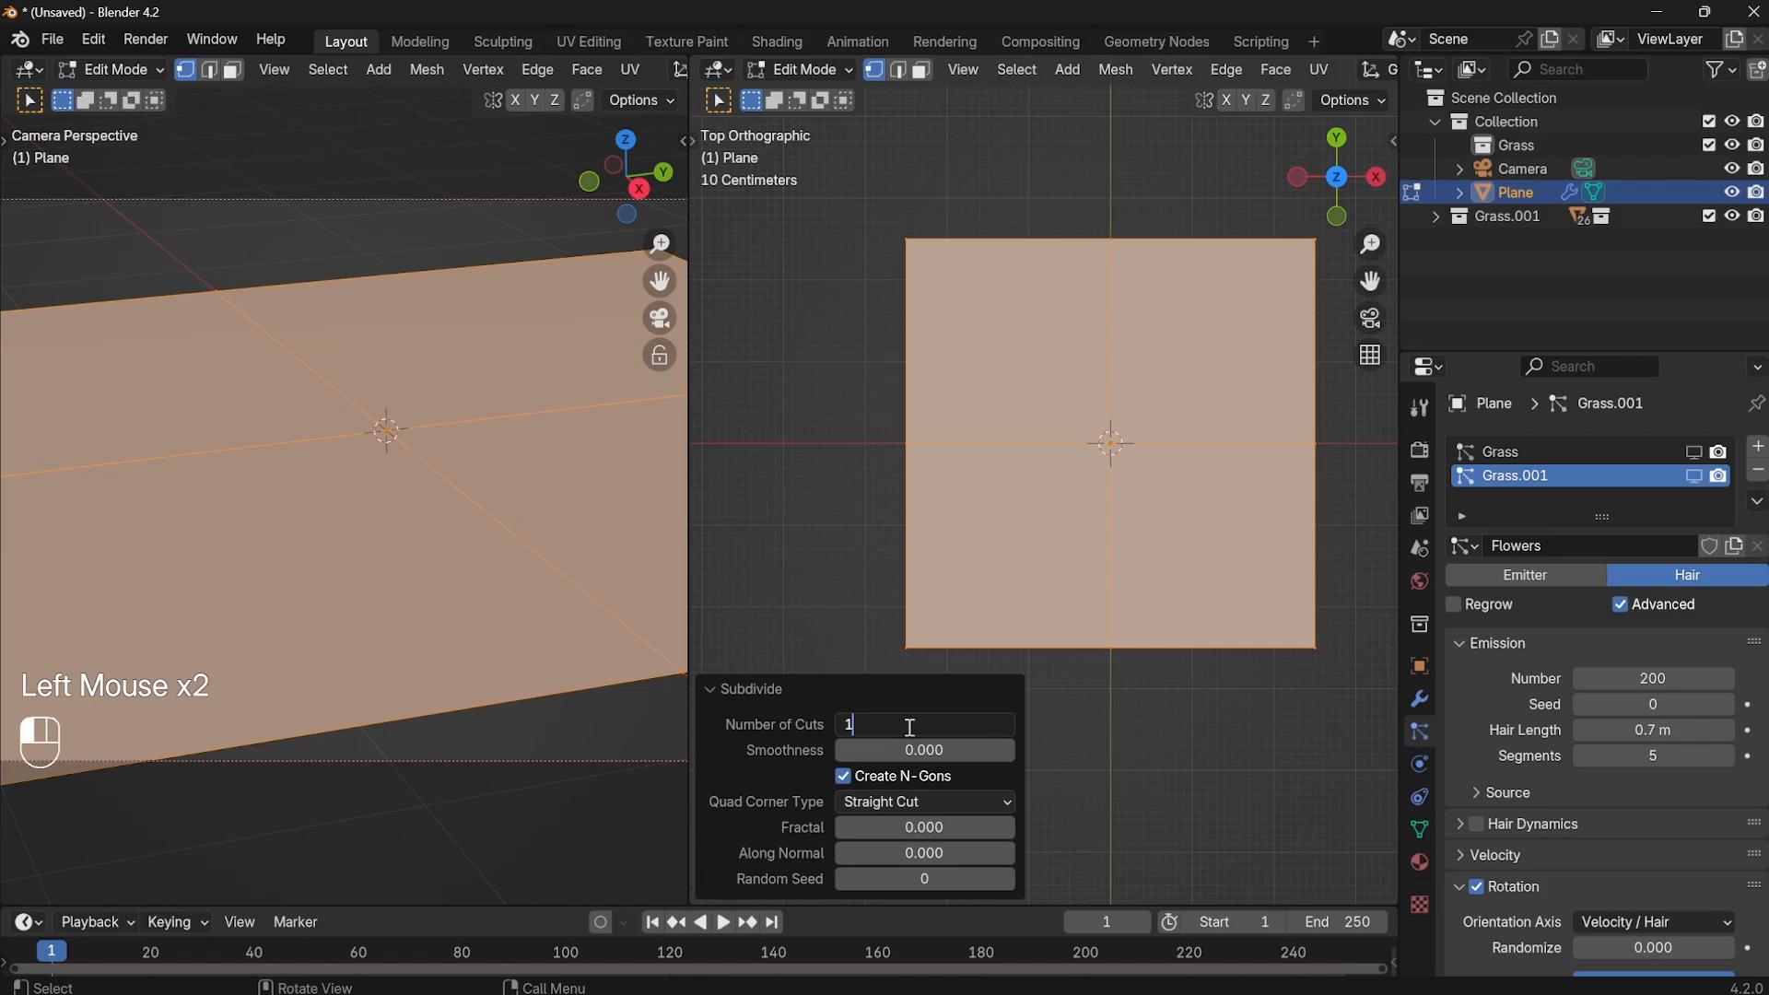
type("17")
key("Return")
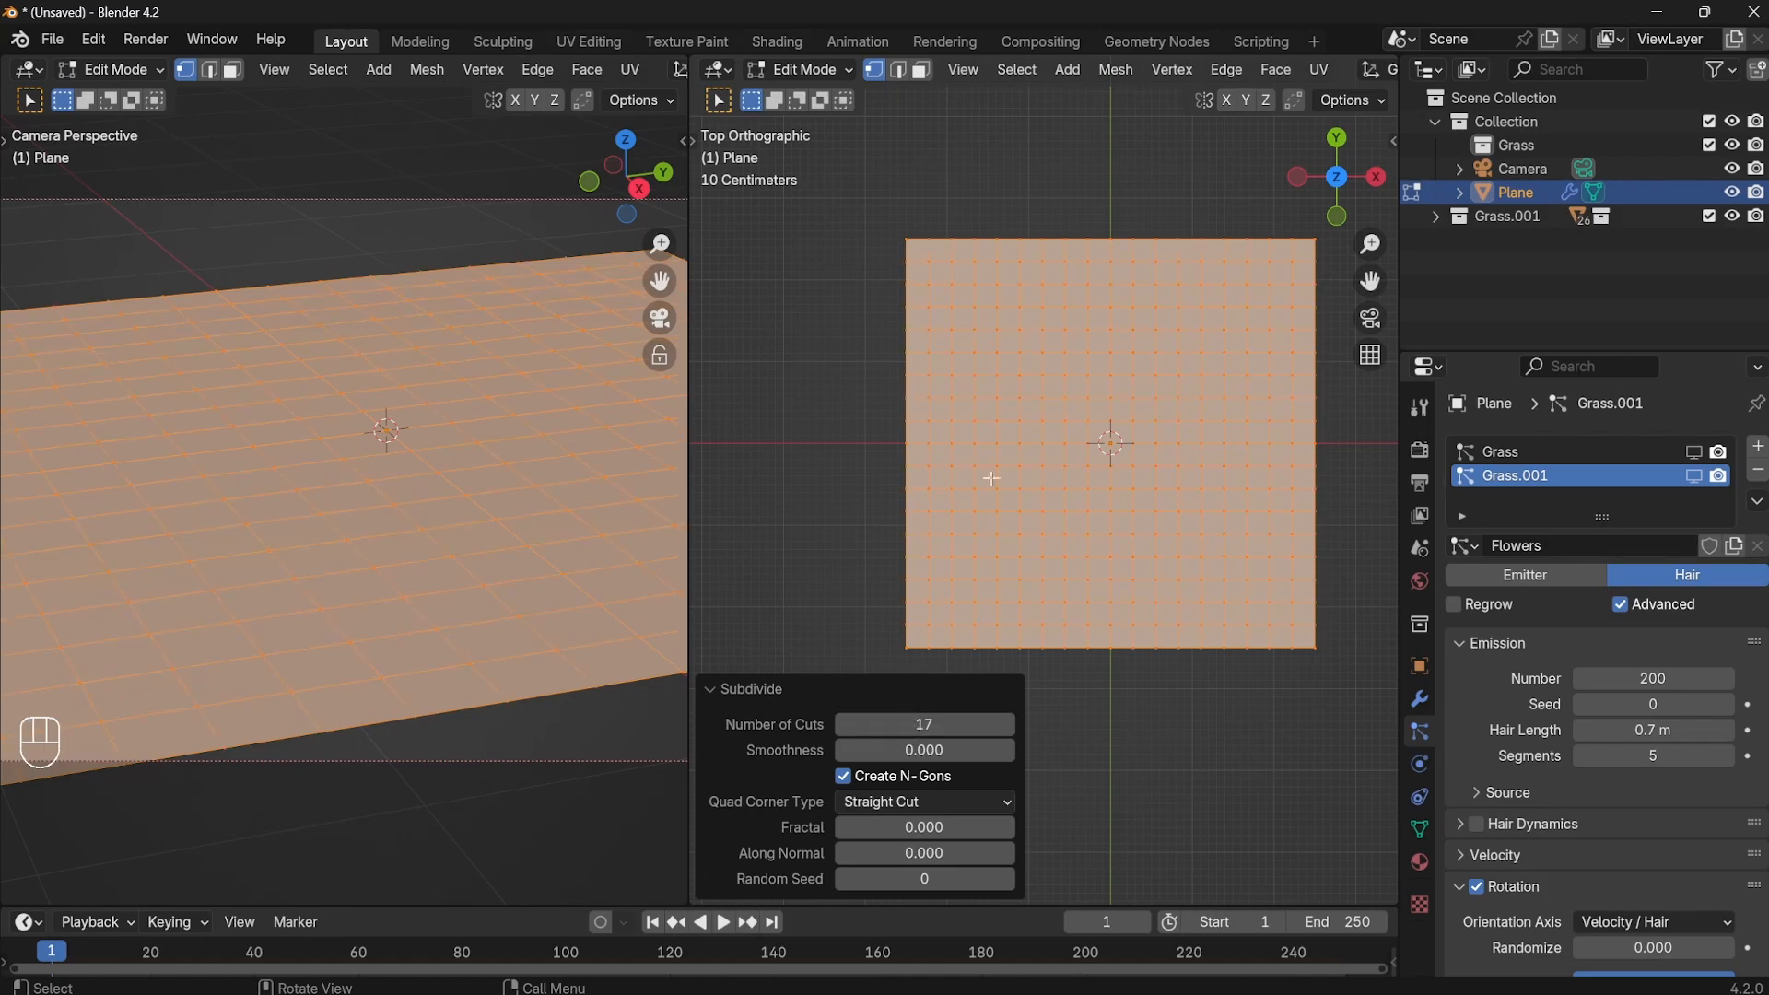
Select a single vertex near the plane's far edge and merge the two viewports into one front orthographic view.
middle_click_drag(1092, 521, 1155, 351)
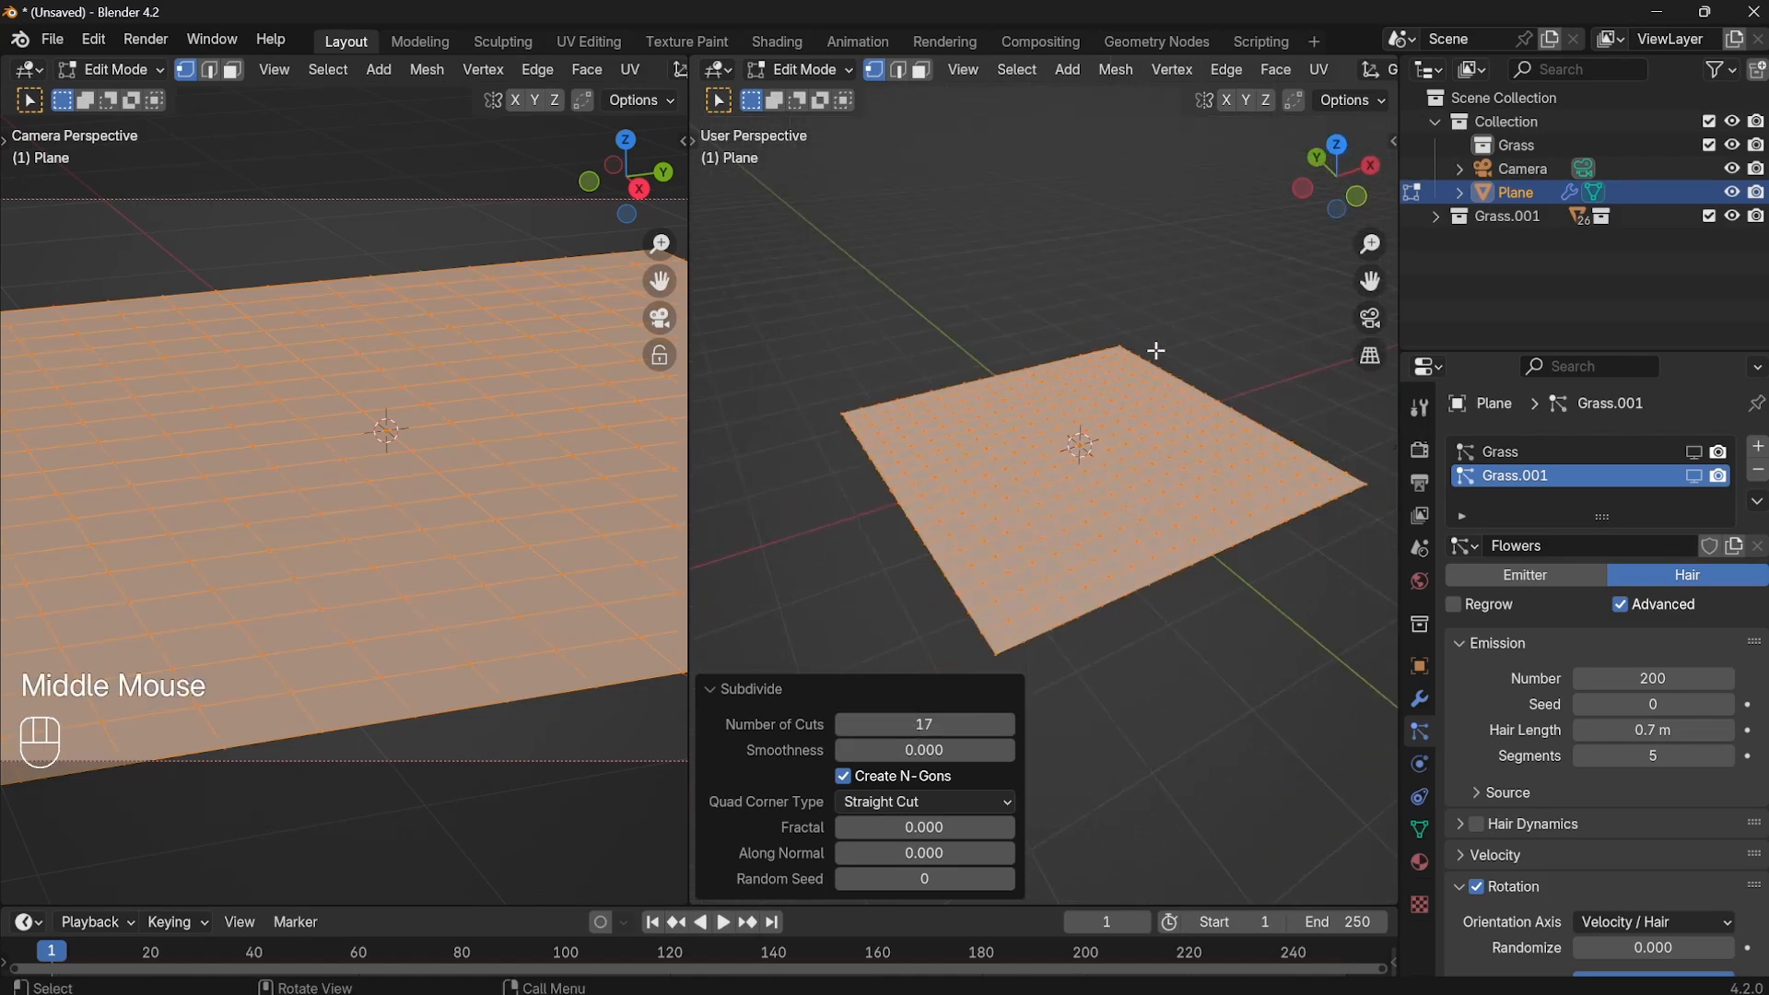
scroll(1032, 296, "up", 2)
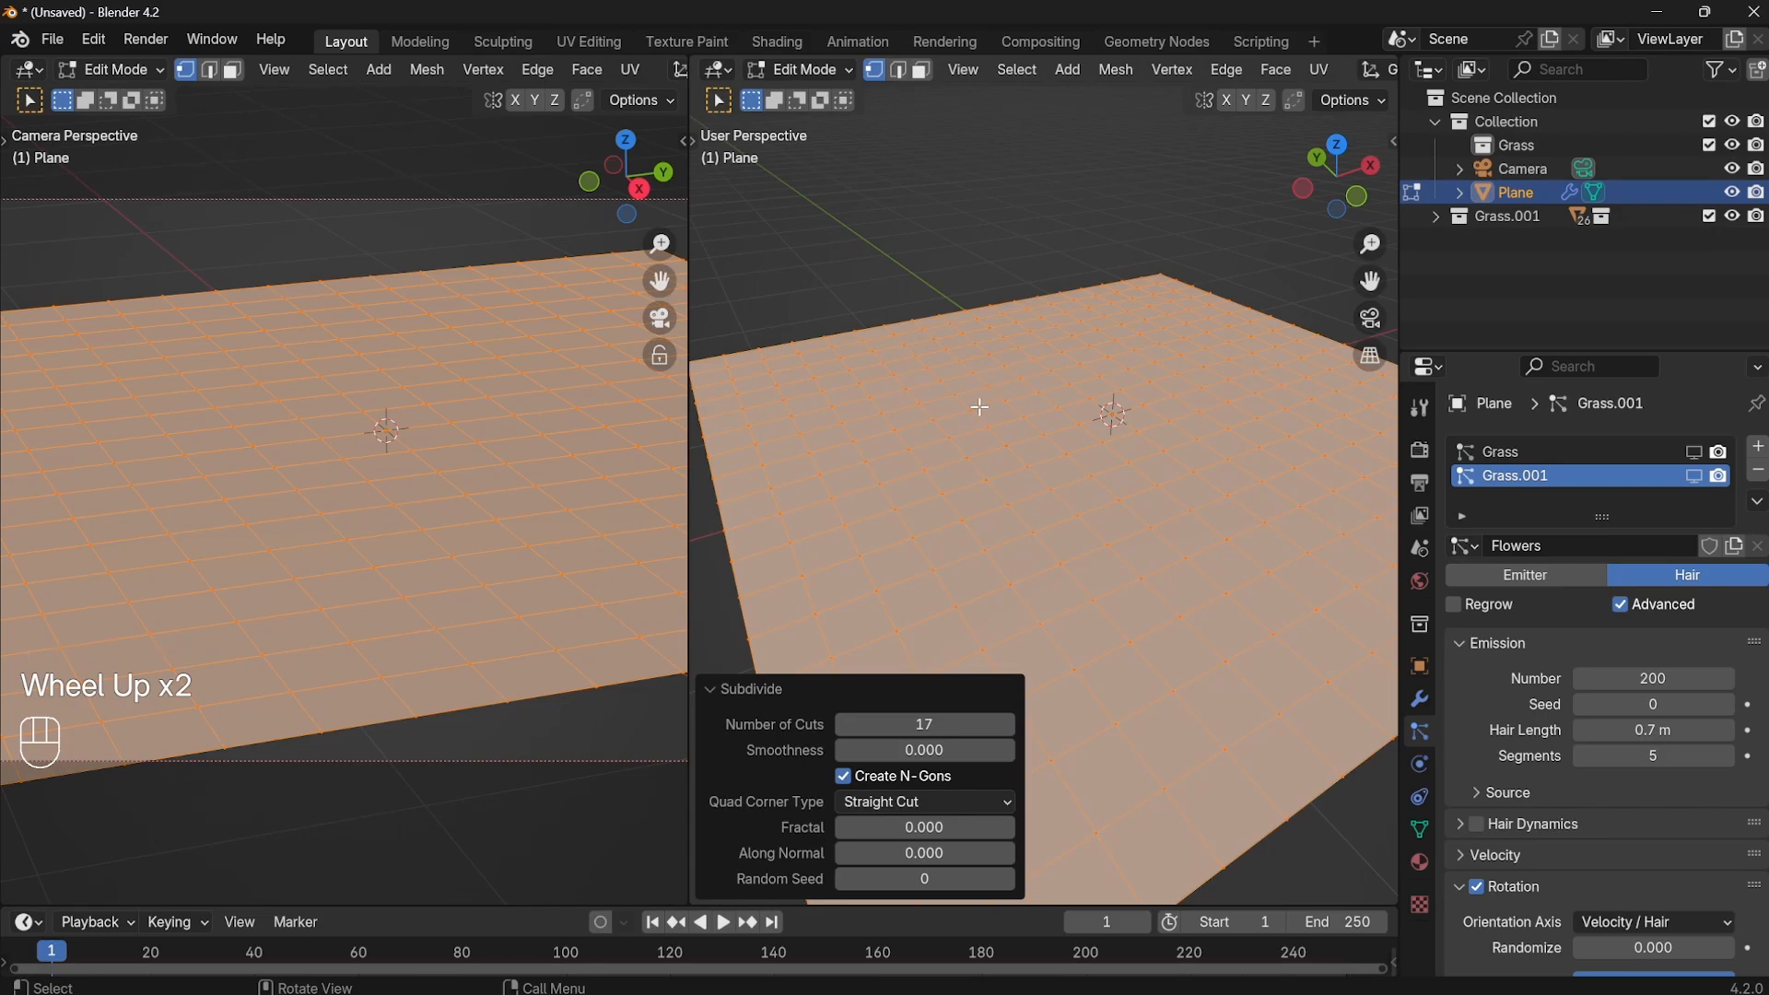
left_click(459, 296)
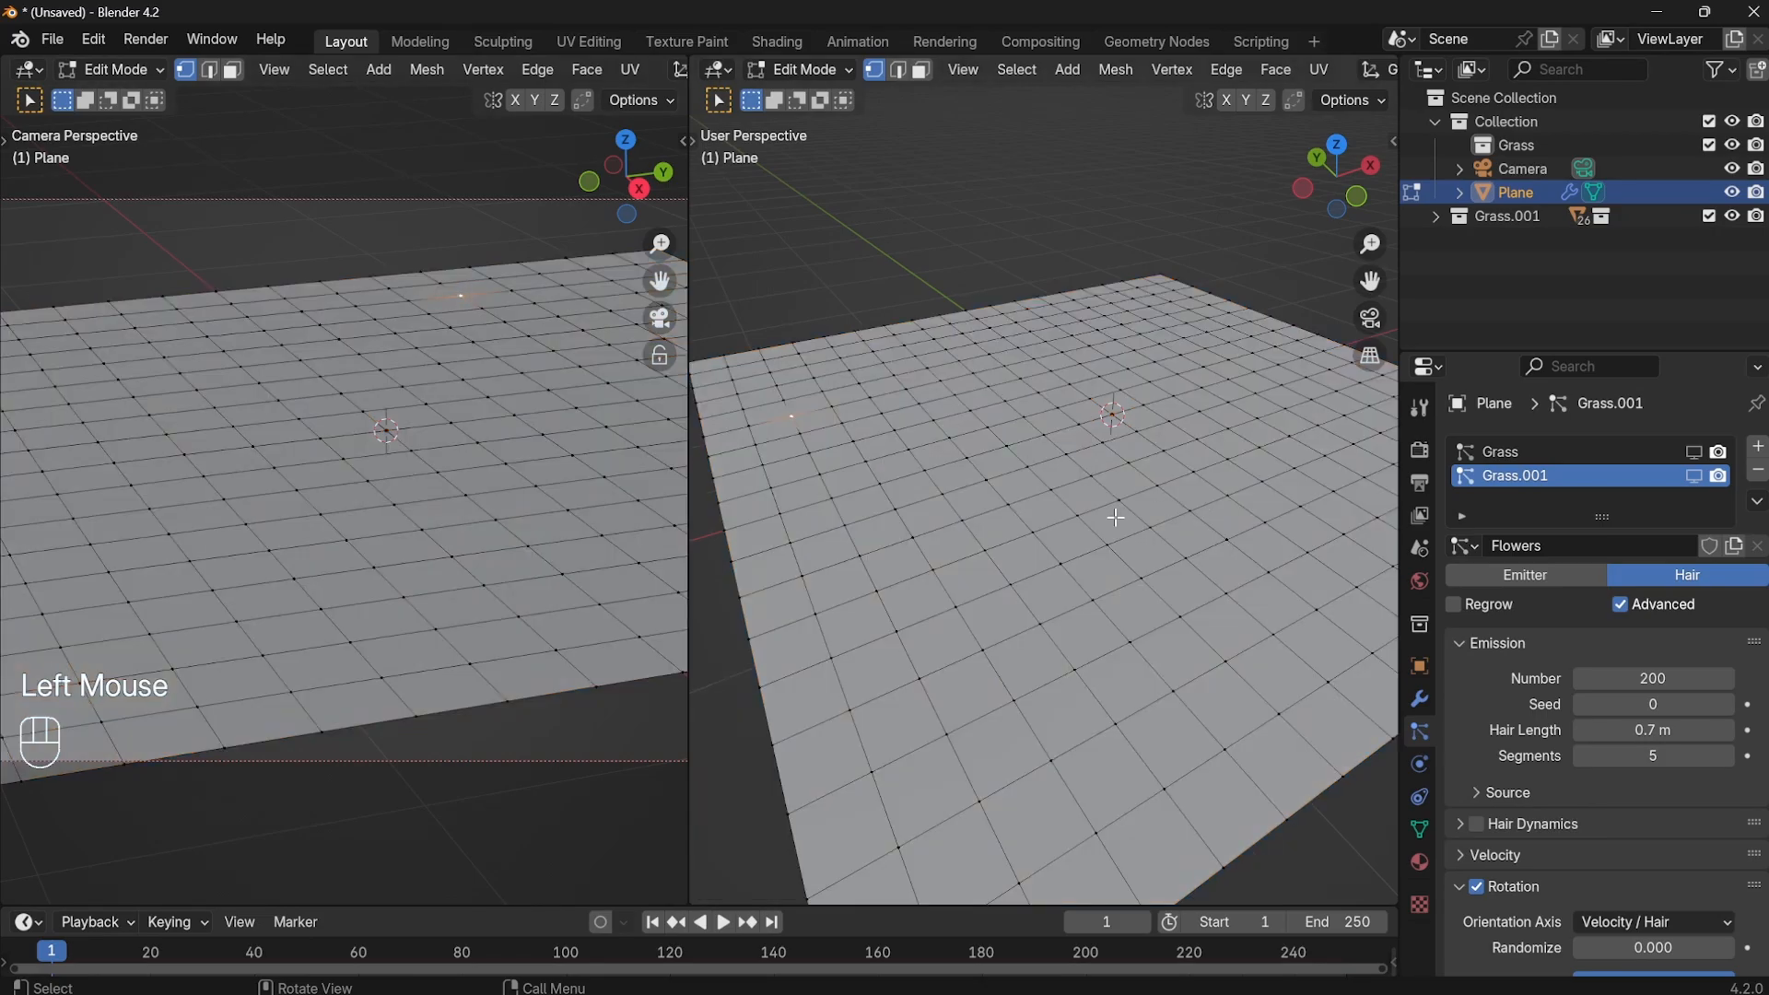
key("KP_1")
middle_click_drag(778, 498, 1149, 529, "shift")
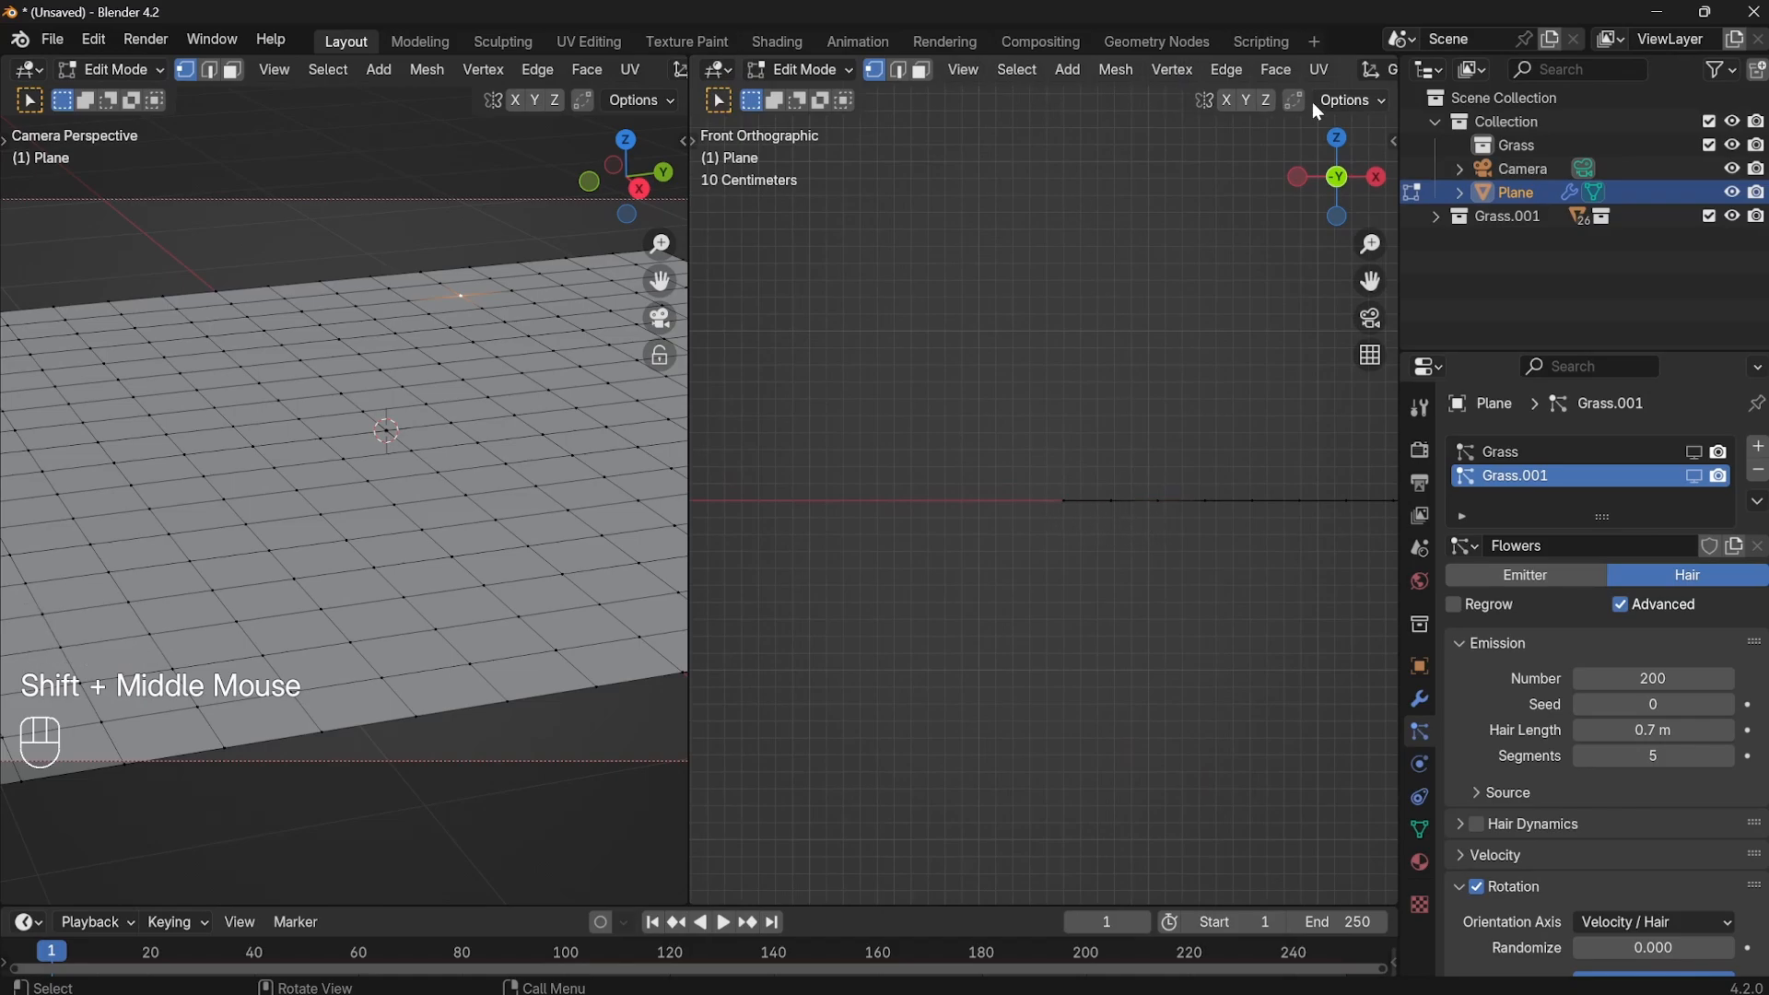
scroll(1352, 102, "down", 2)
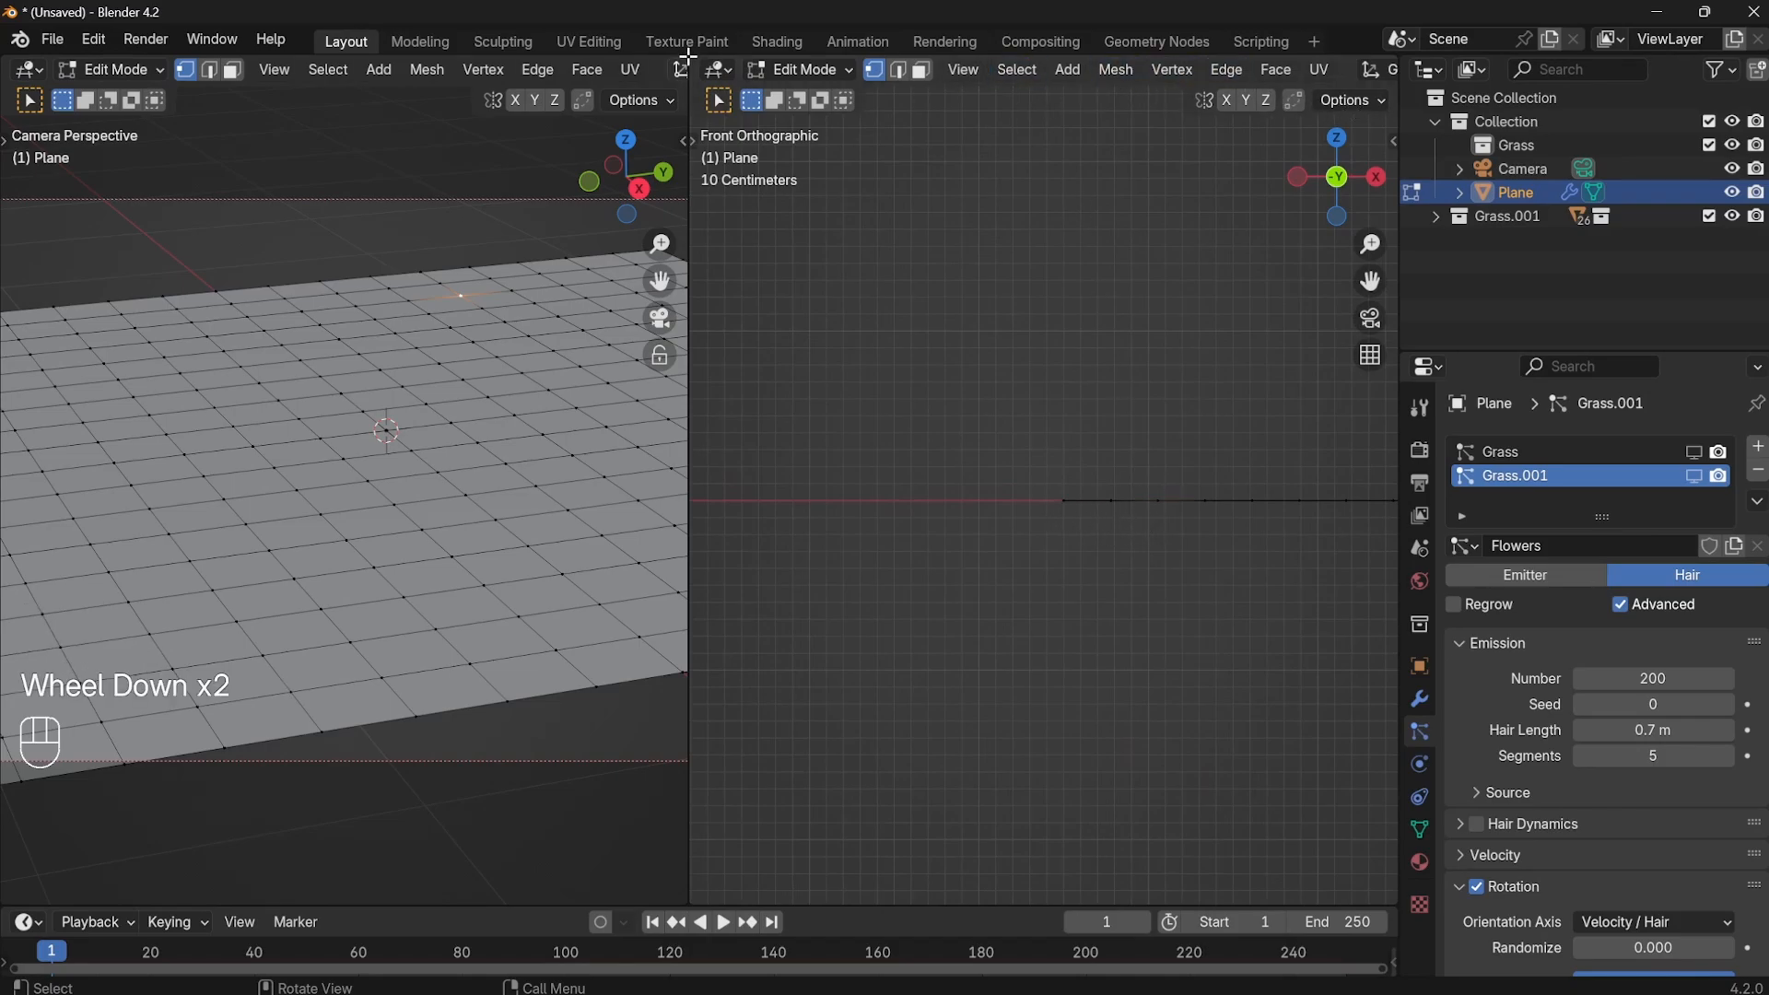
left_click_drag(689, 57, 502, 150)
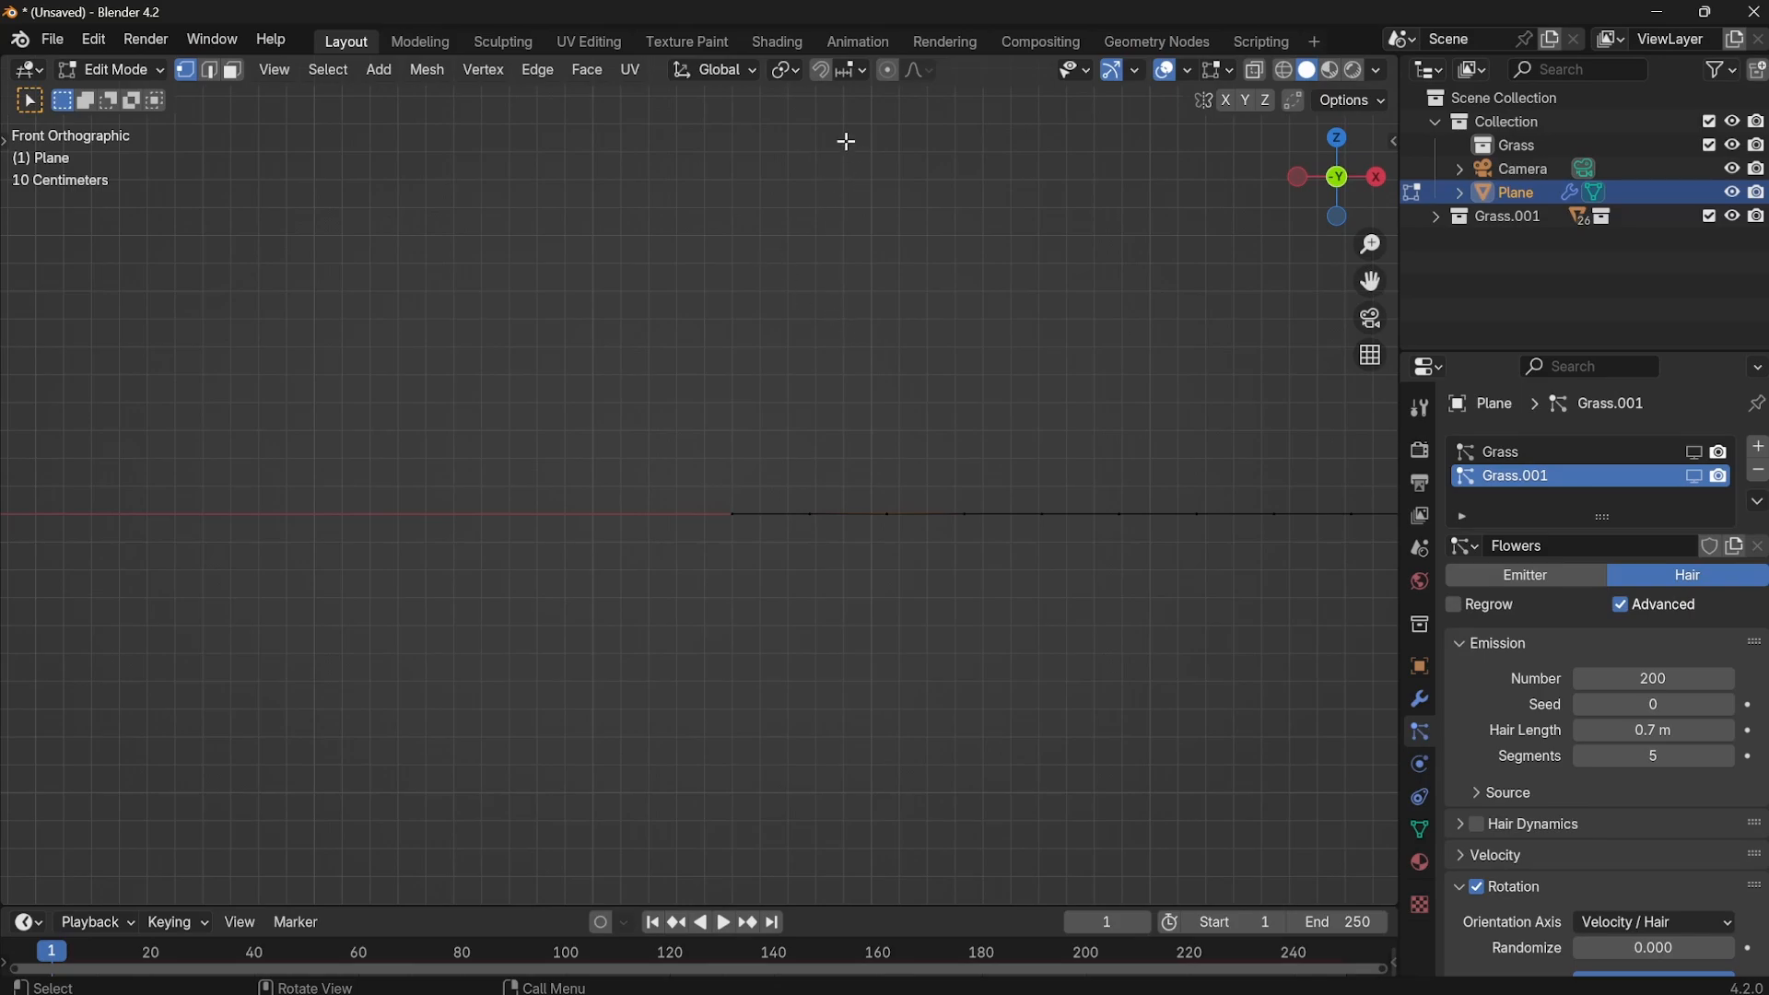
Turn on proportional editing and raise the selected vertex about 0.17 m along Z with a proportional size of 1 m.
left_click(887, 70)
key("g")
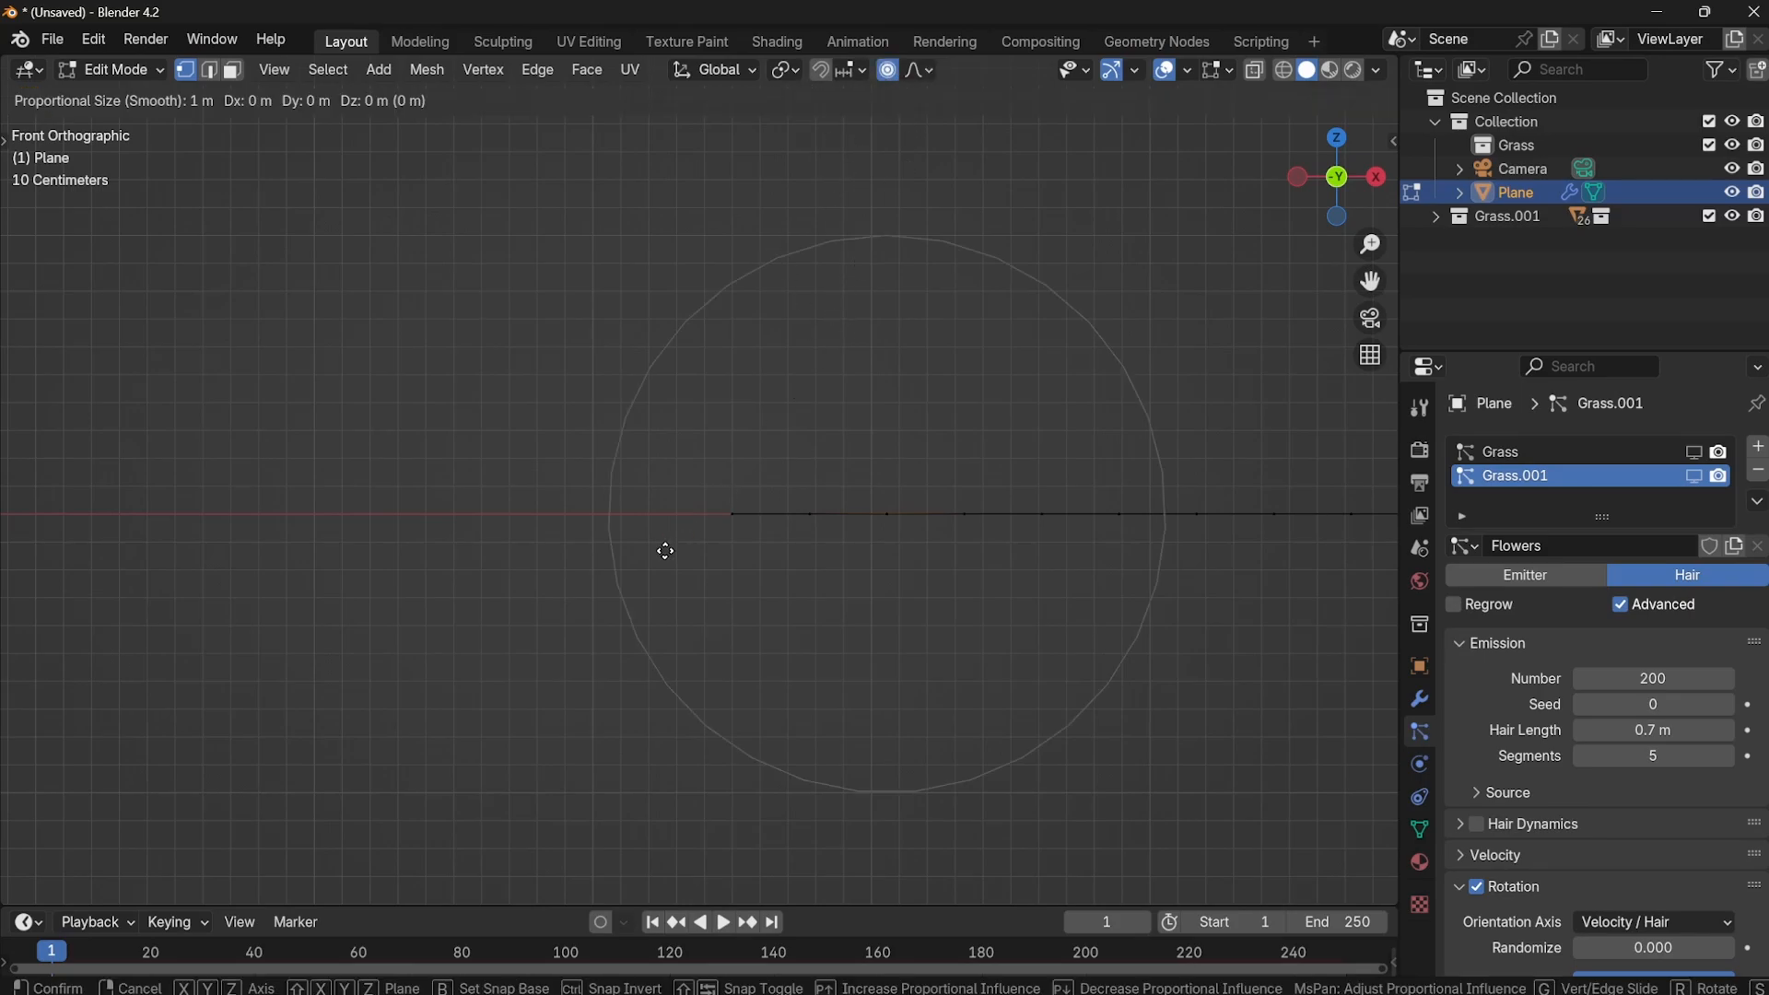
key("z")
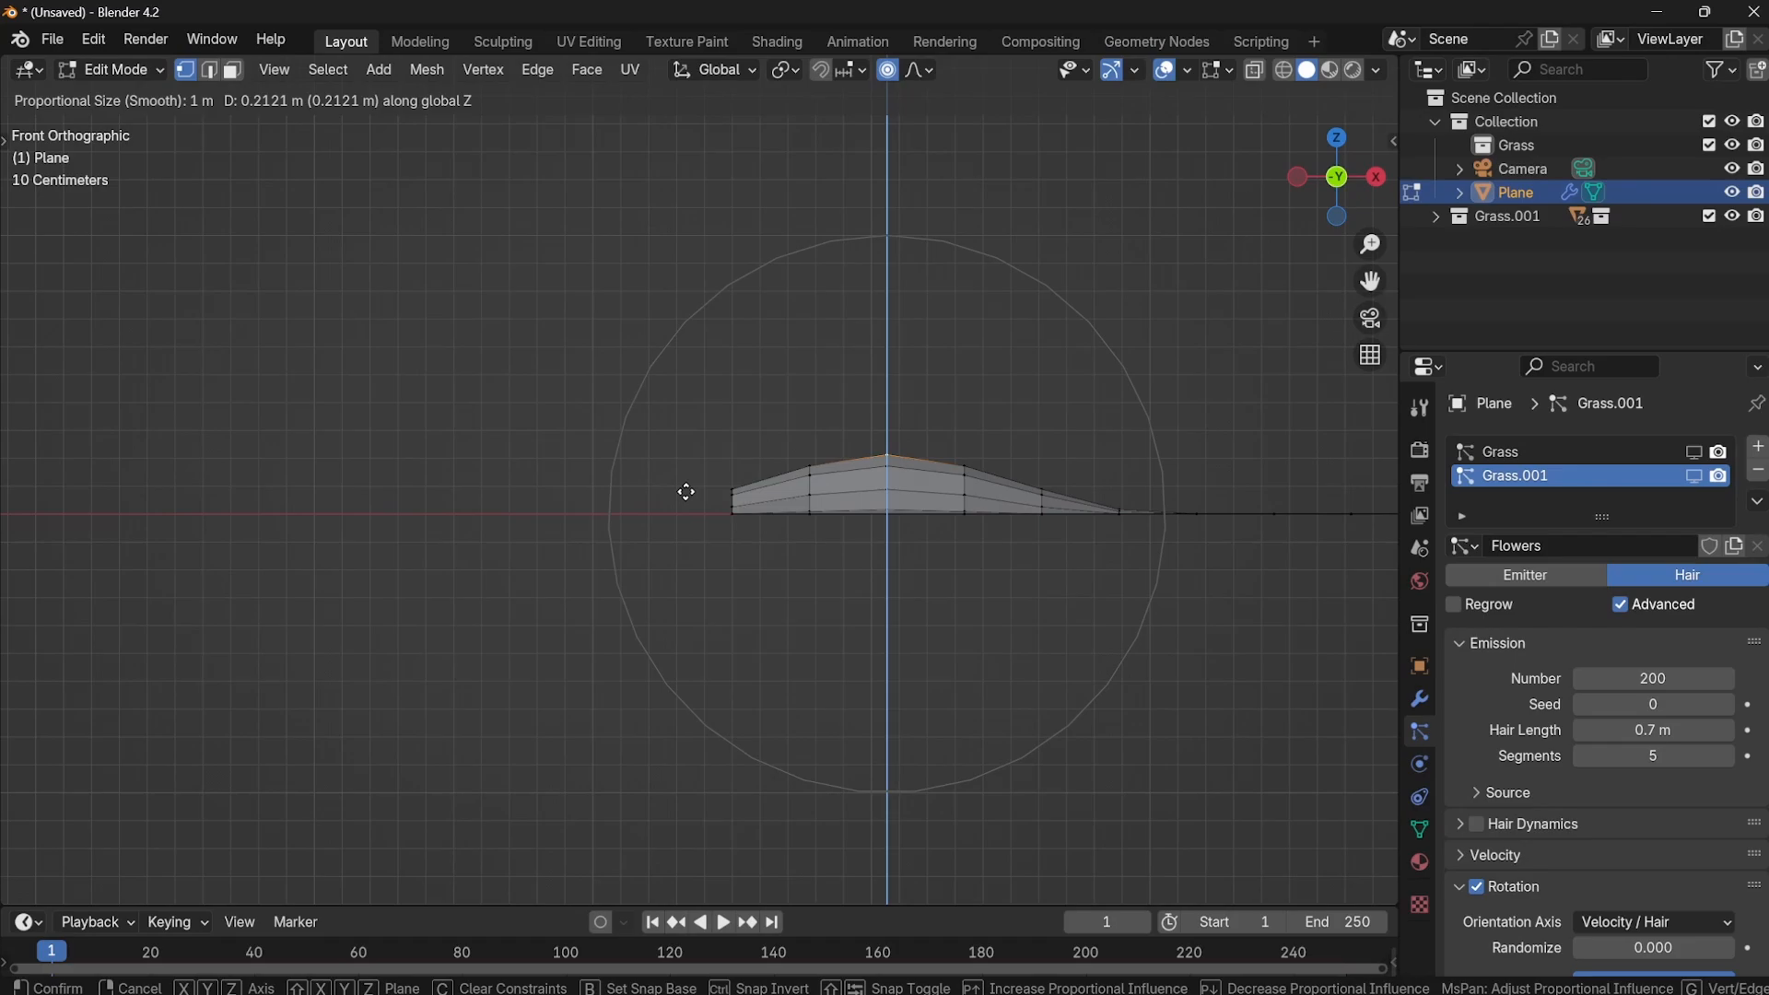
left_click(691, 503)
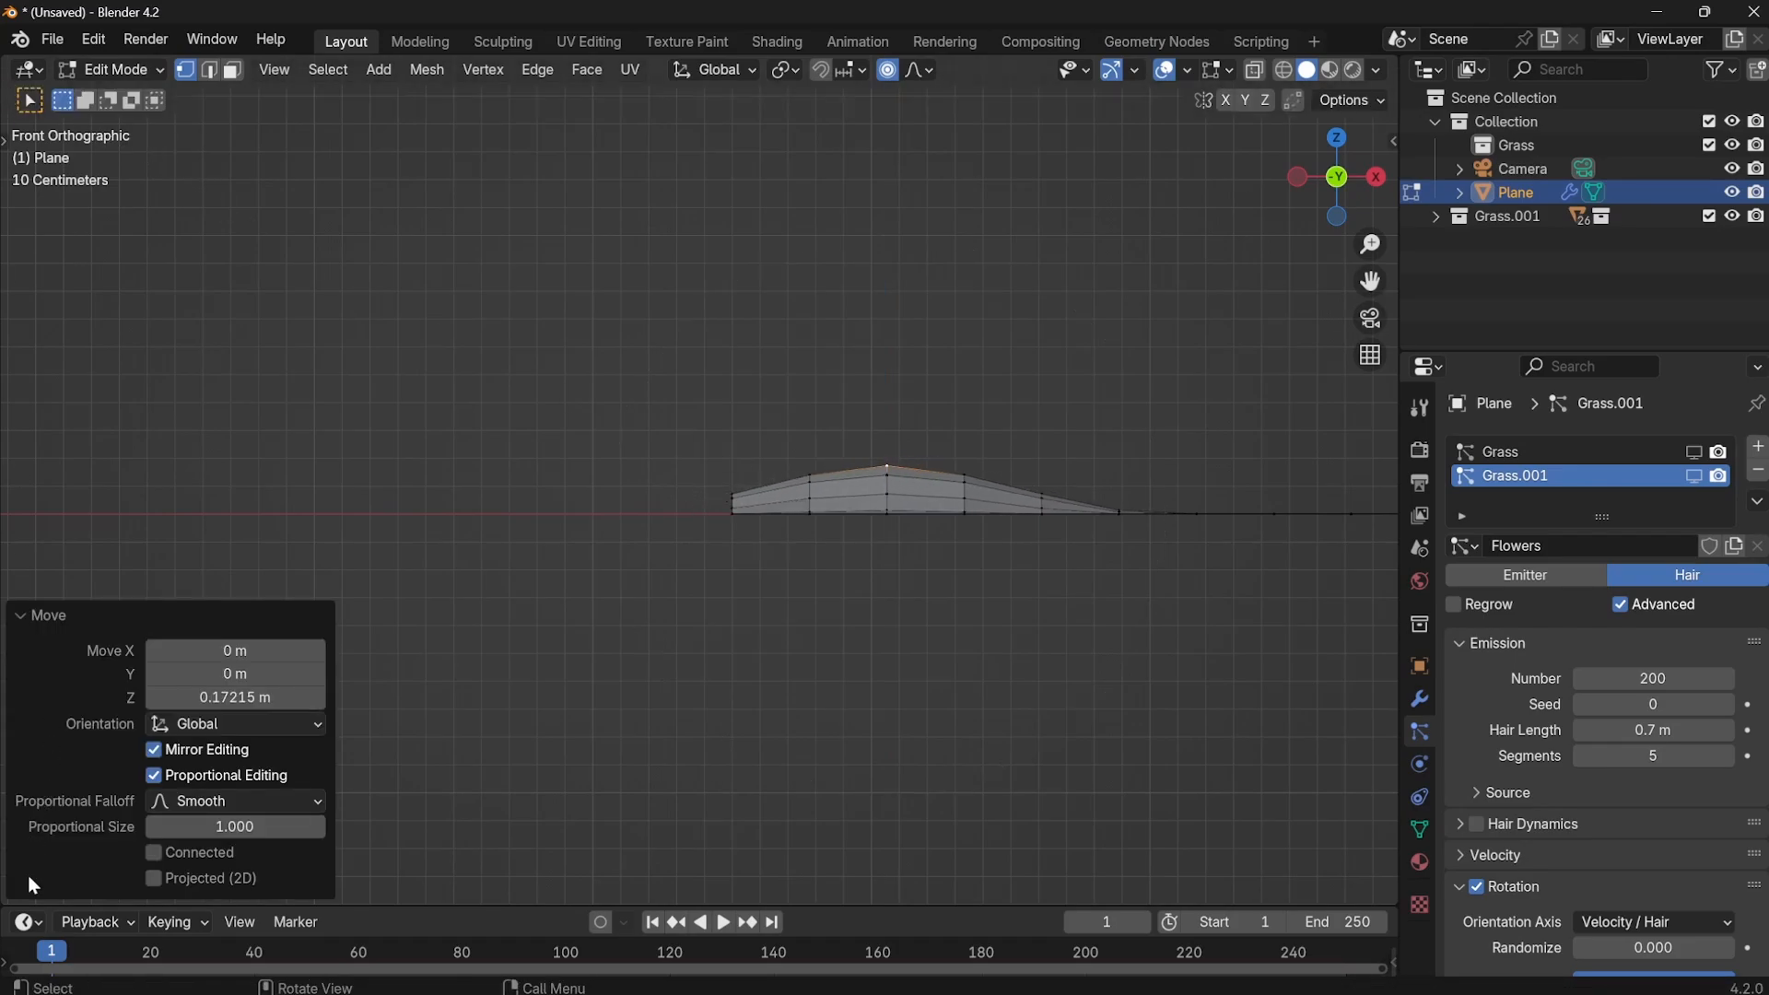
Split the viewport into two stacked views and show the camera perspective in the lower one.
left_click_drag(8, 901, 212, 448)
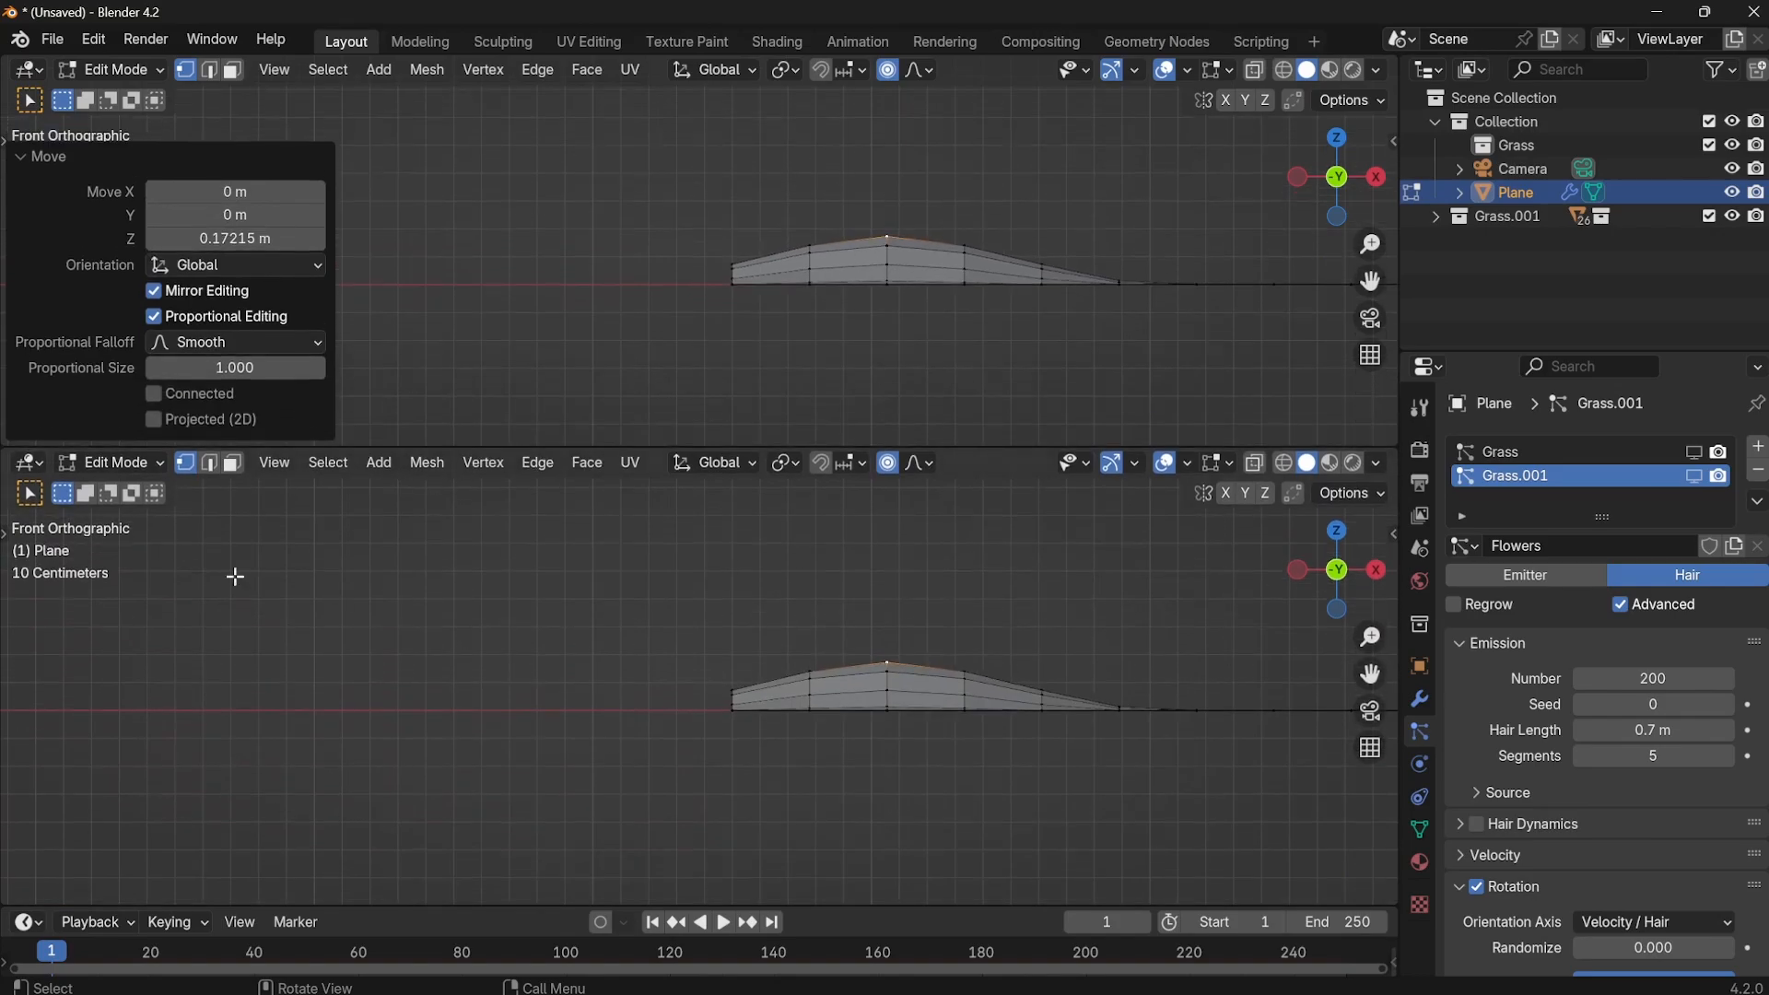
left_click(514, 695)
key("KP_0")
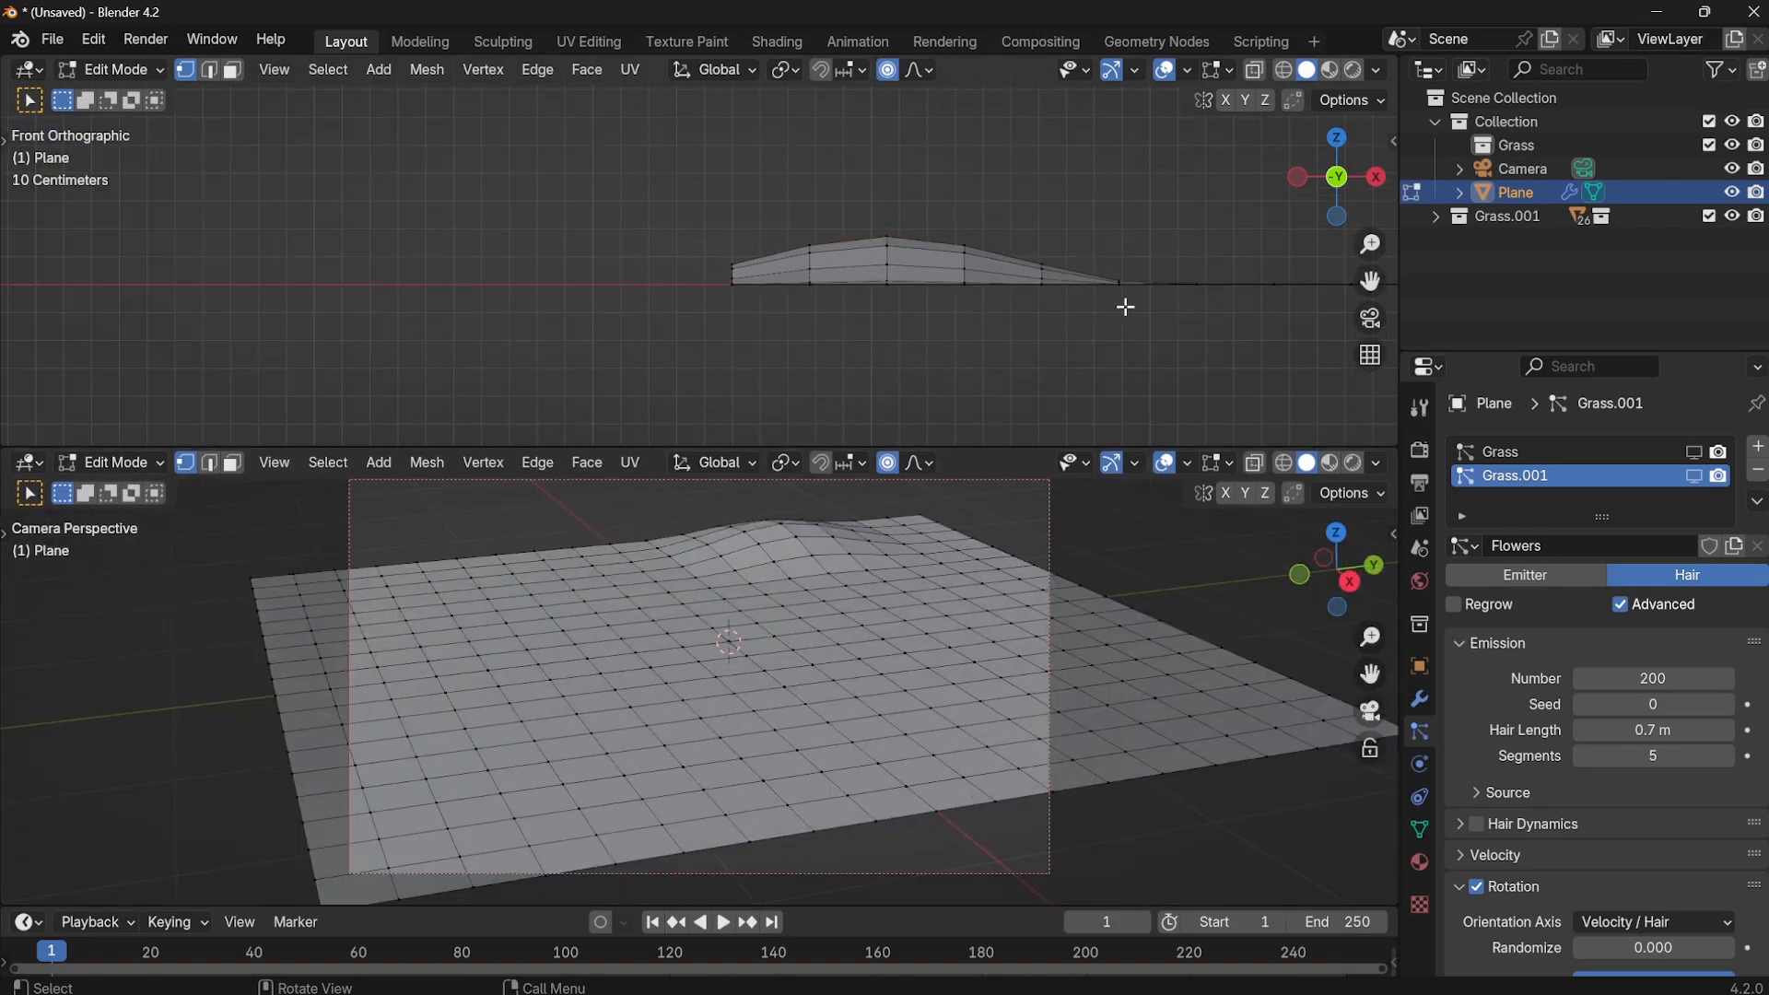
Lower a vertex near the plane's side edge about 0.23 m along Z, with the proportional size enlarged to about 2.594 m.
middle_click_drag(1124, 304, 525, 370, "shift")
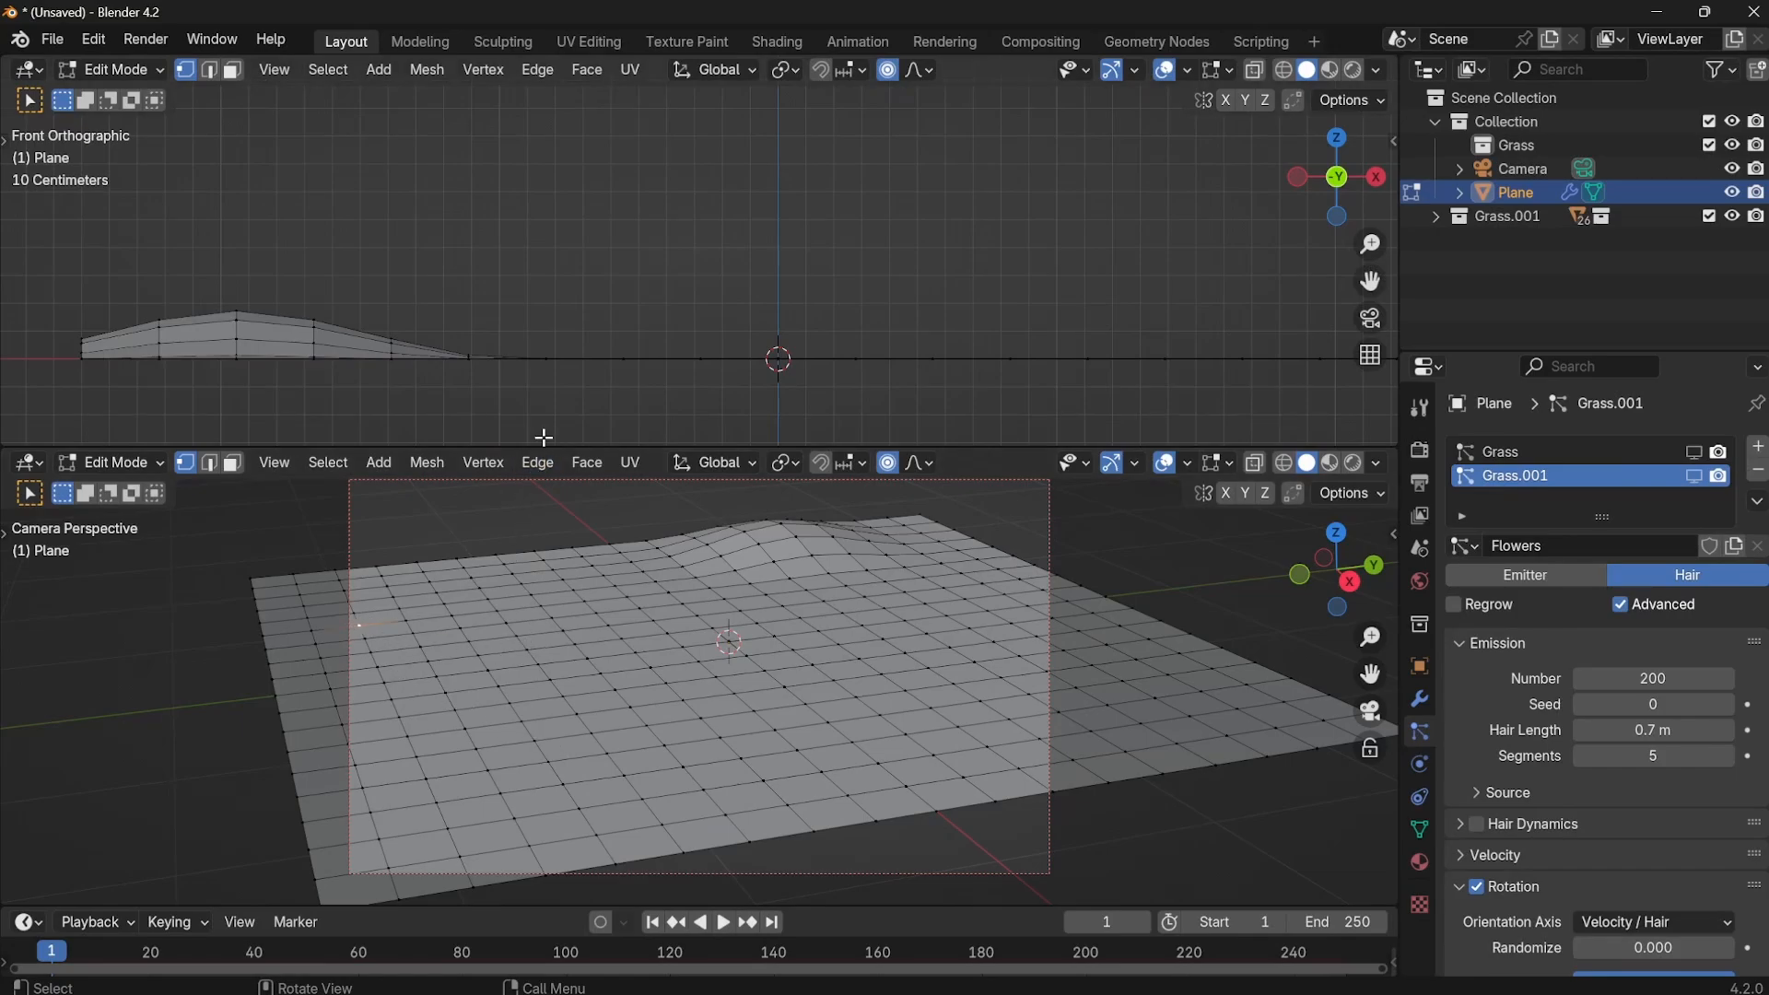
key("g")
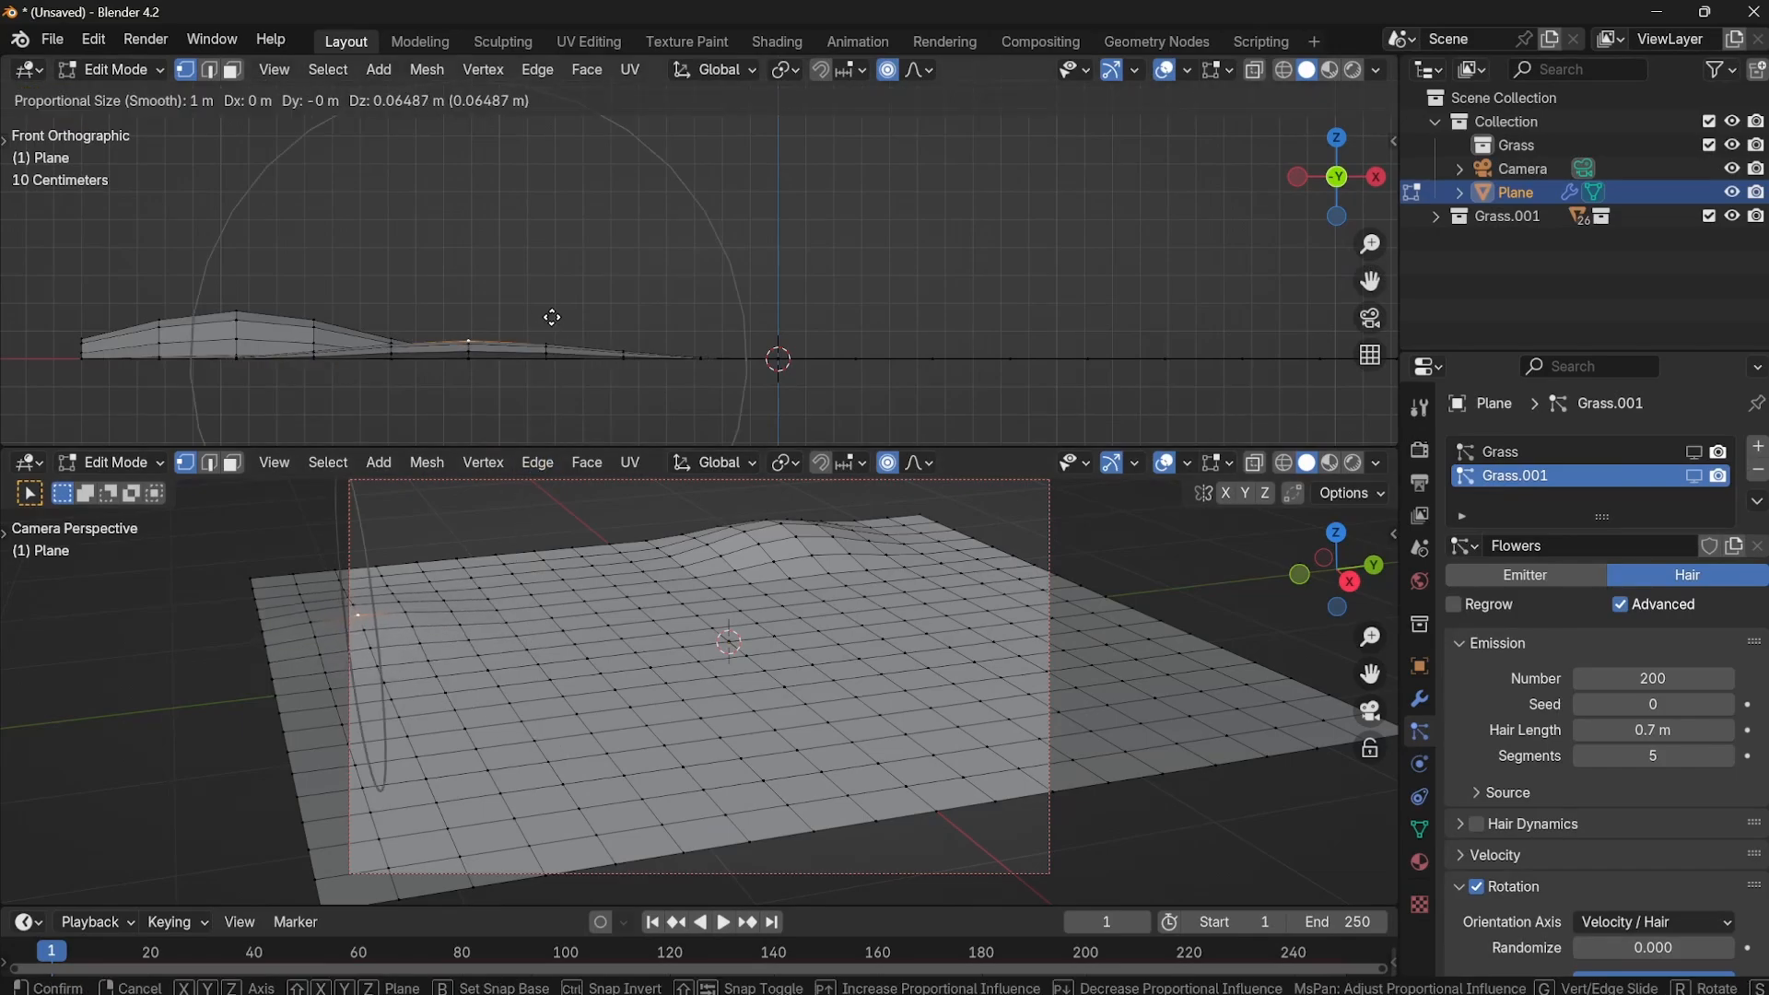
scroll(549, 288, "down", 3)
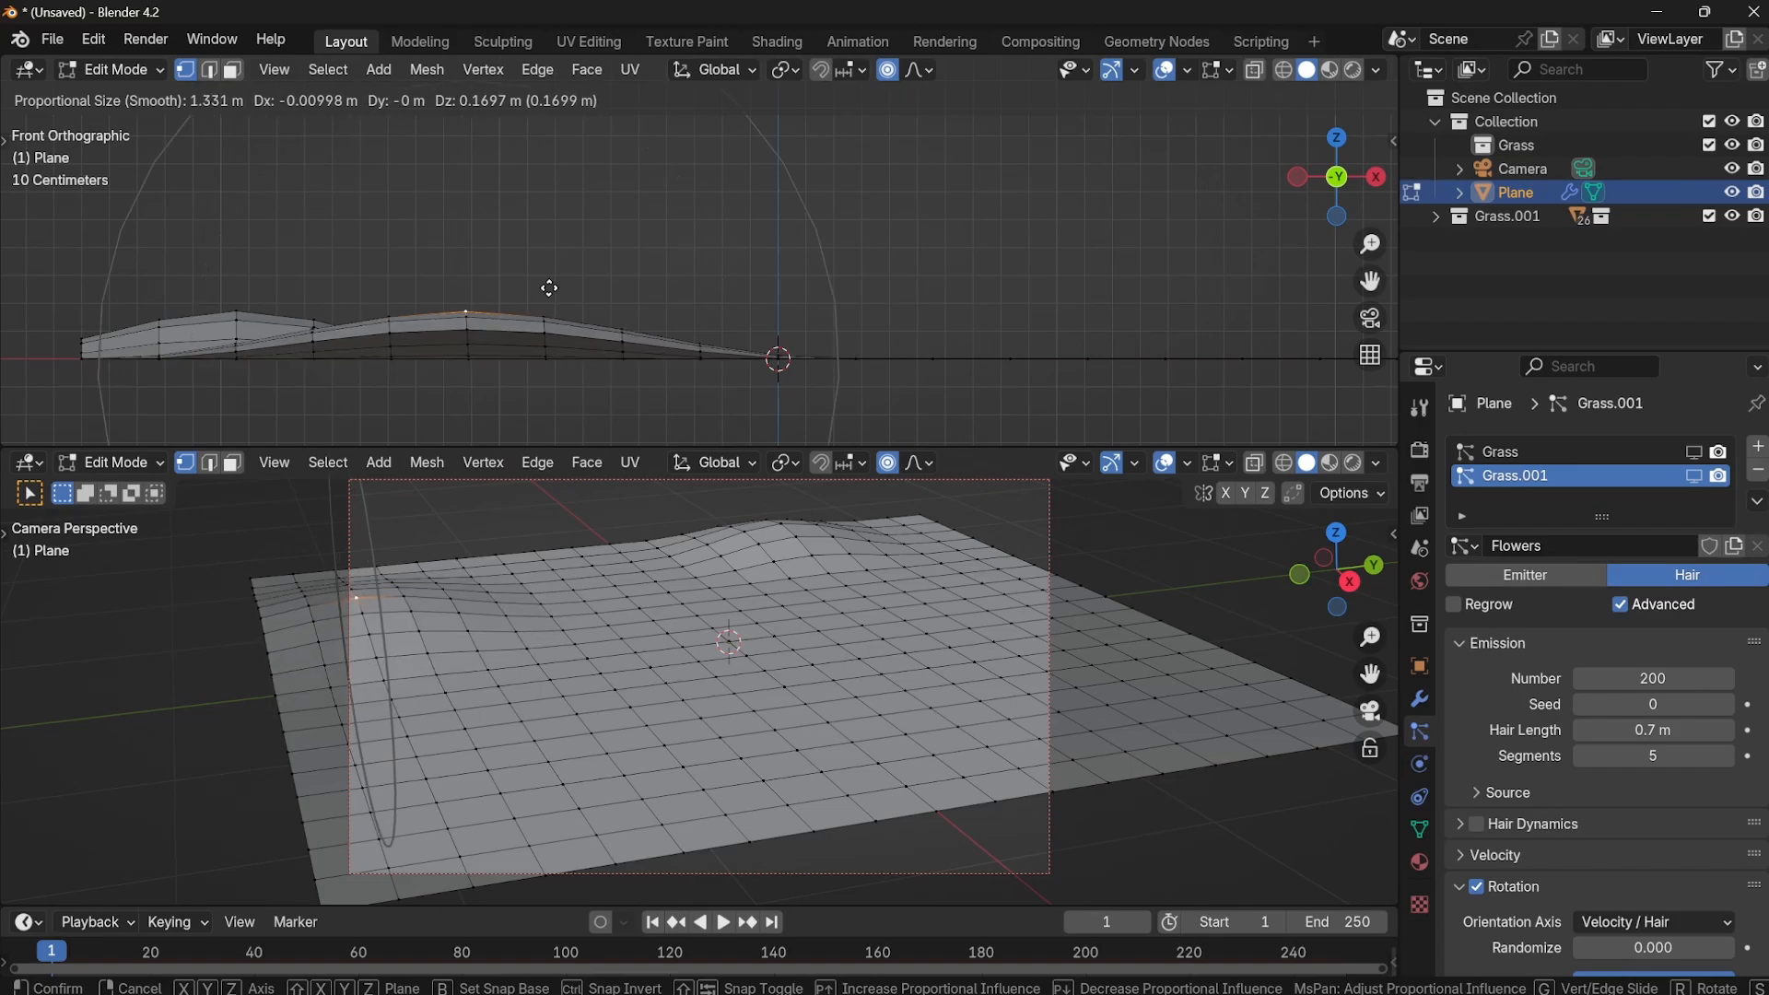
scroll(549, 288, "down", 7)
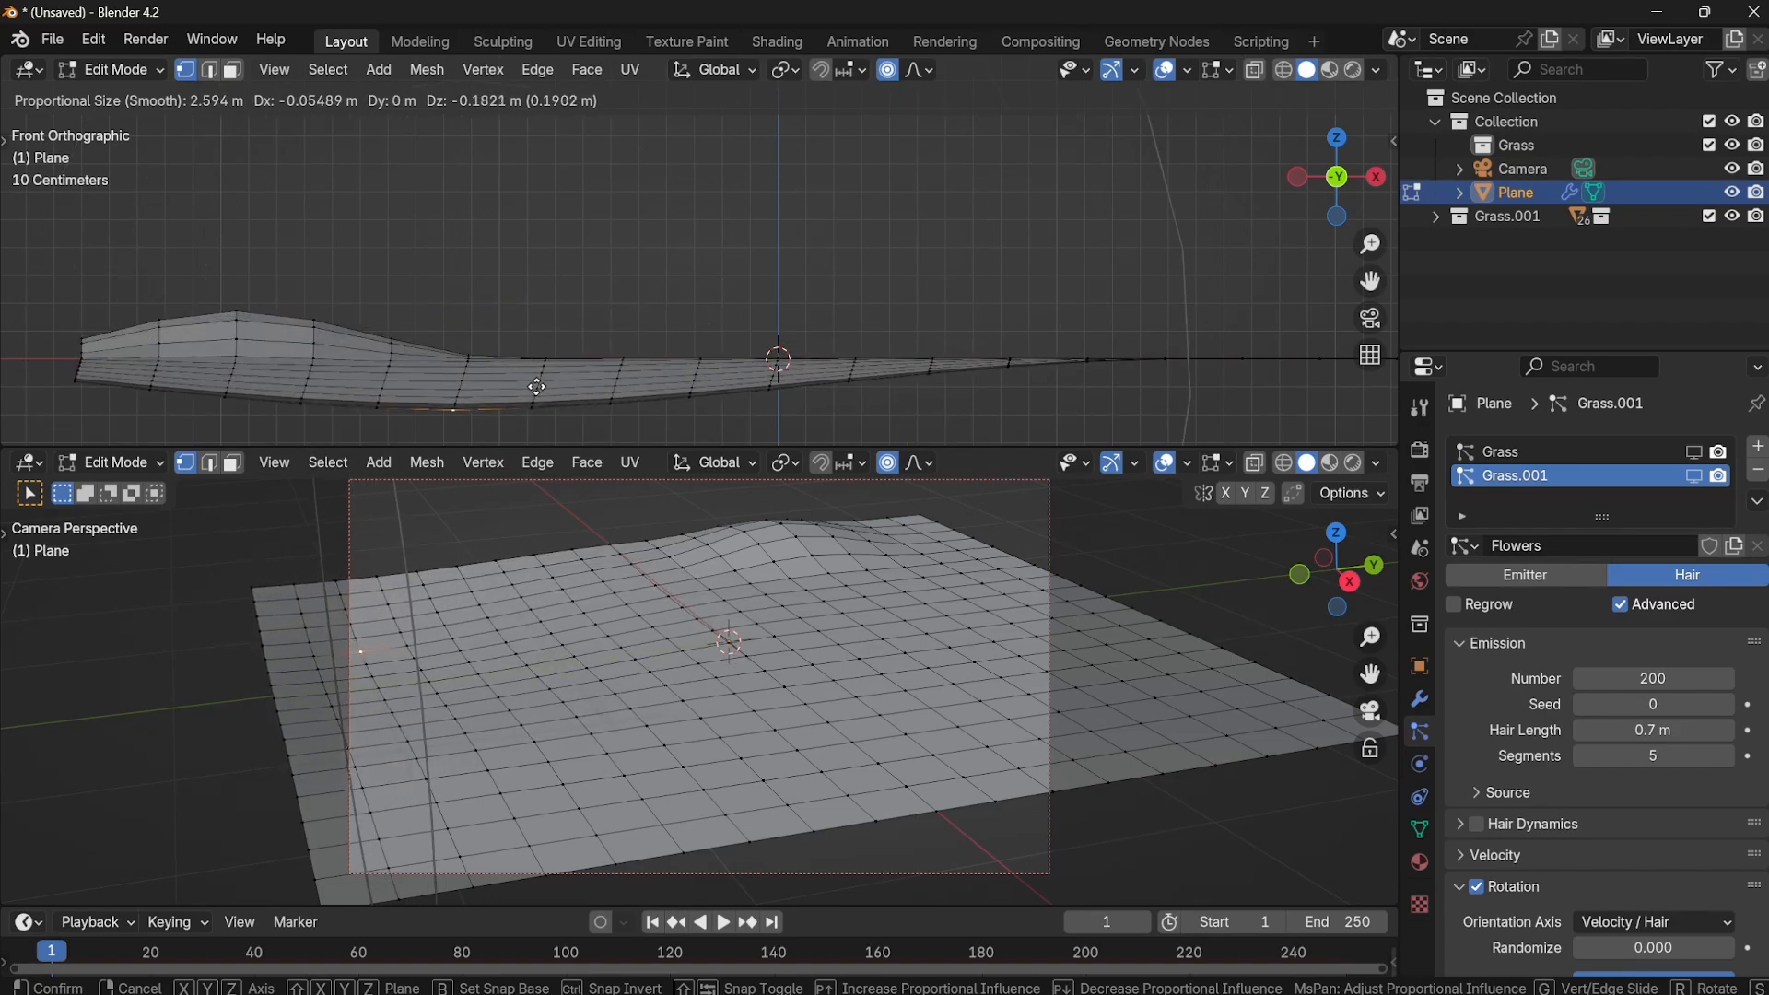
key("z")
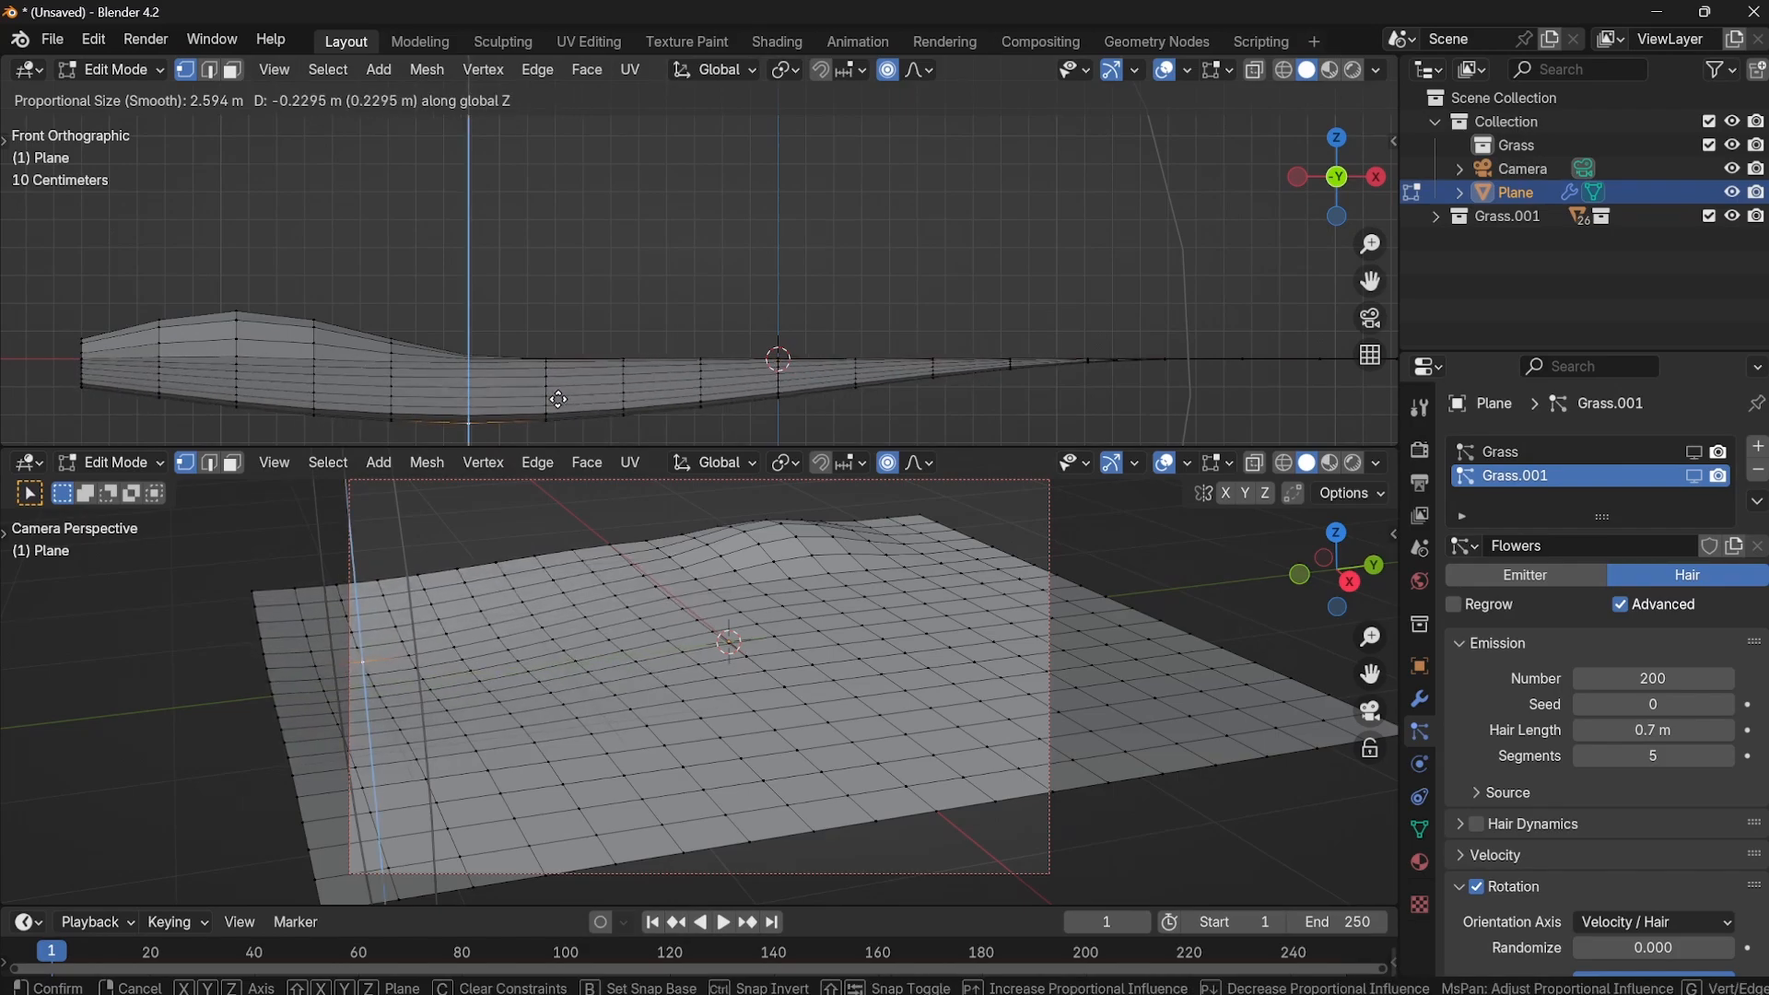
left_click(558, 399)
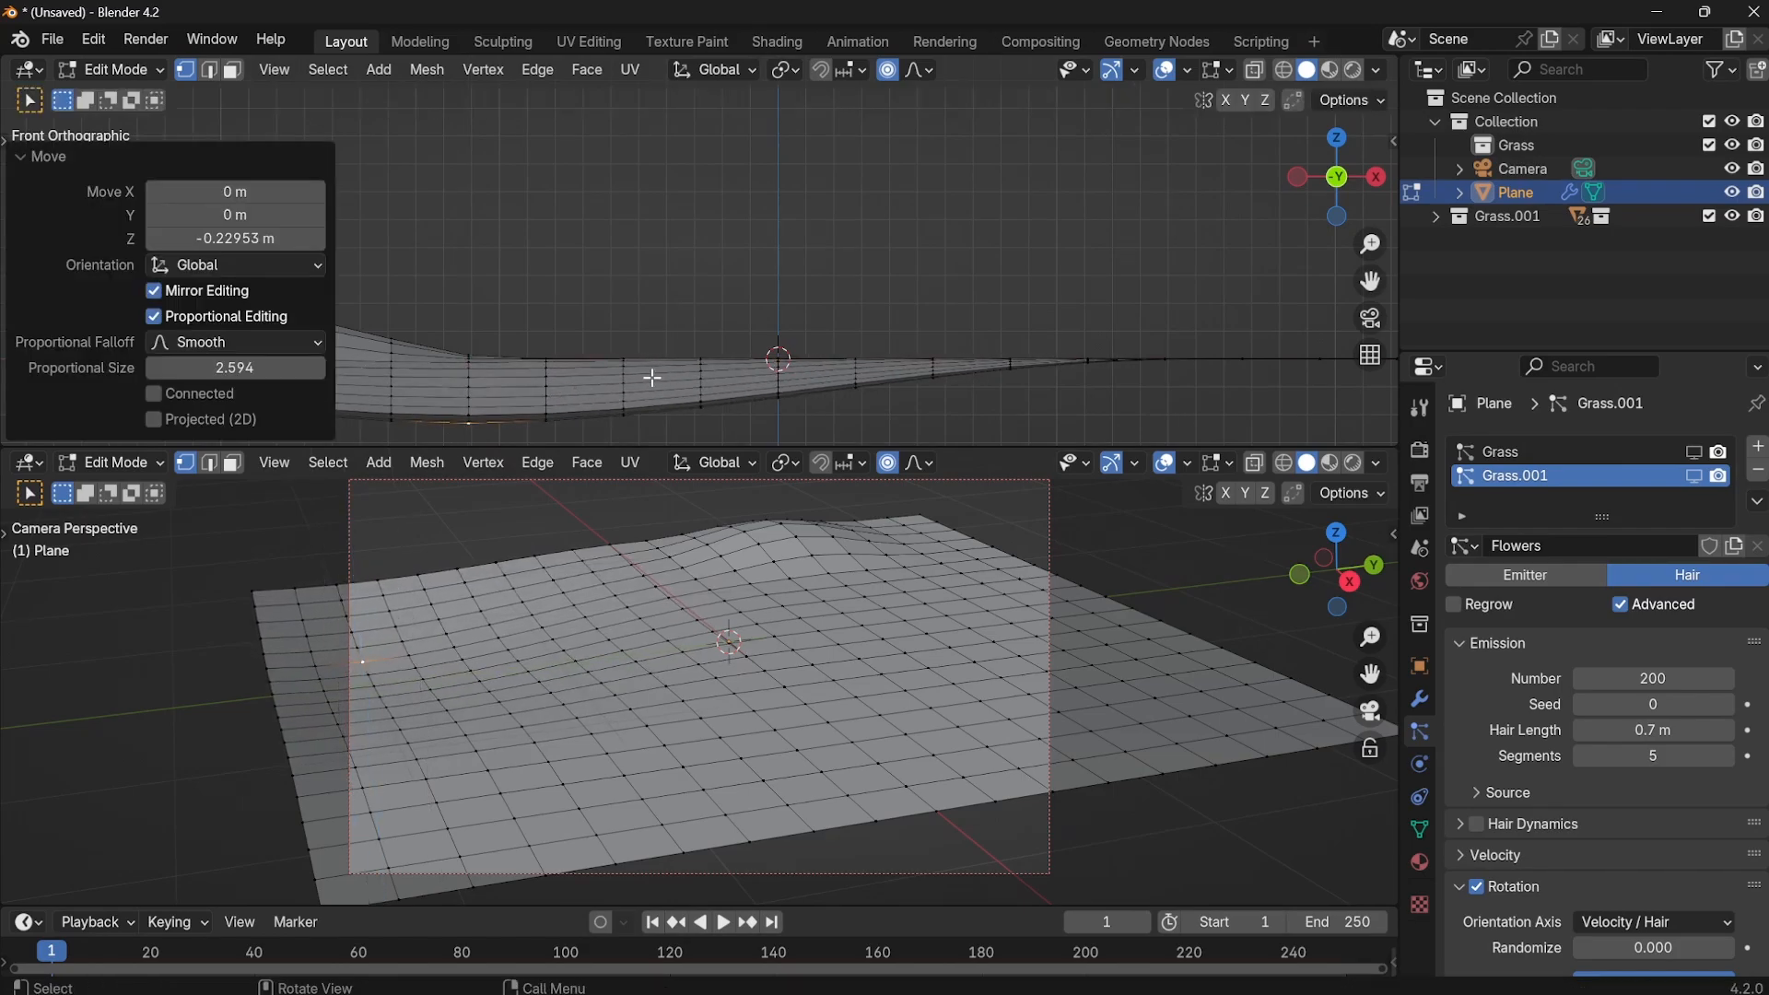
Lower a vertex near the plane's front edge by about 0.34 m and raise one farther back by about 0.43 m.
left_click(984, 745)
key("g")
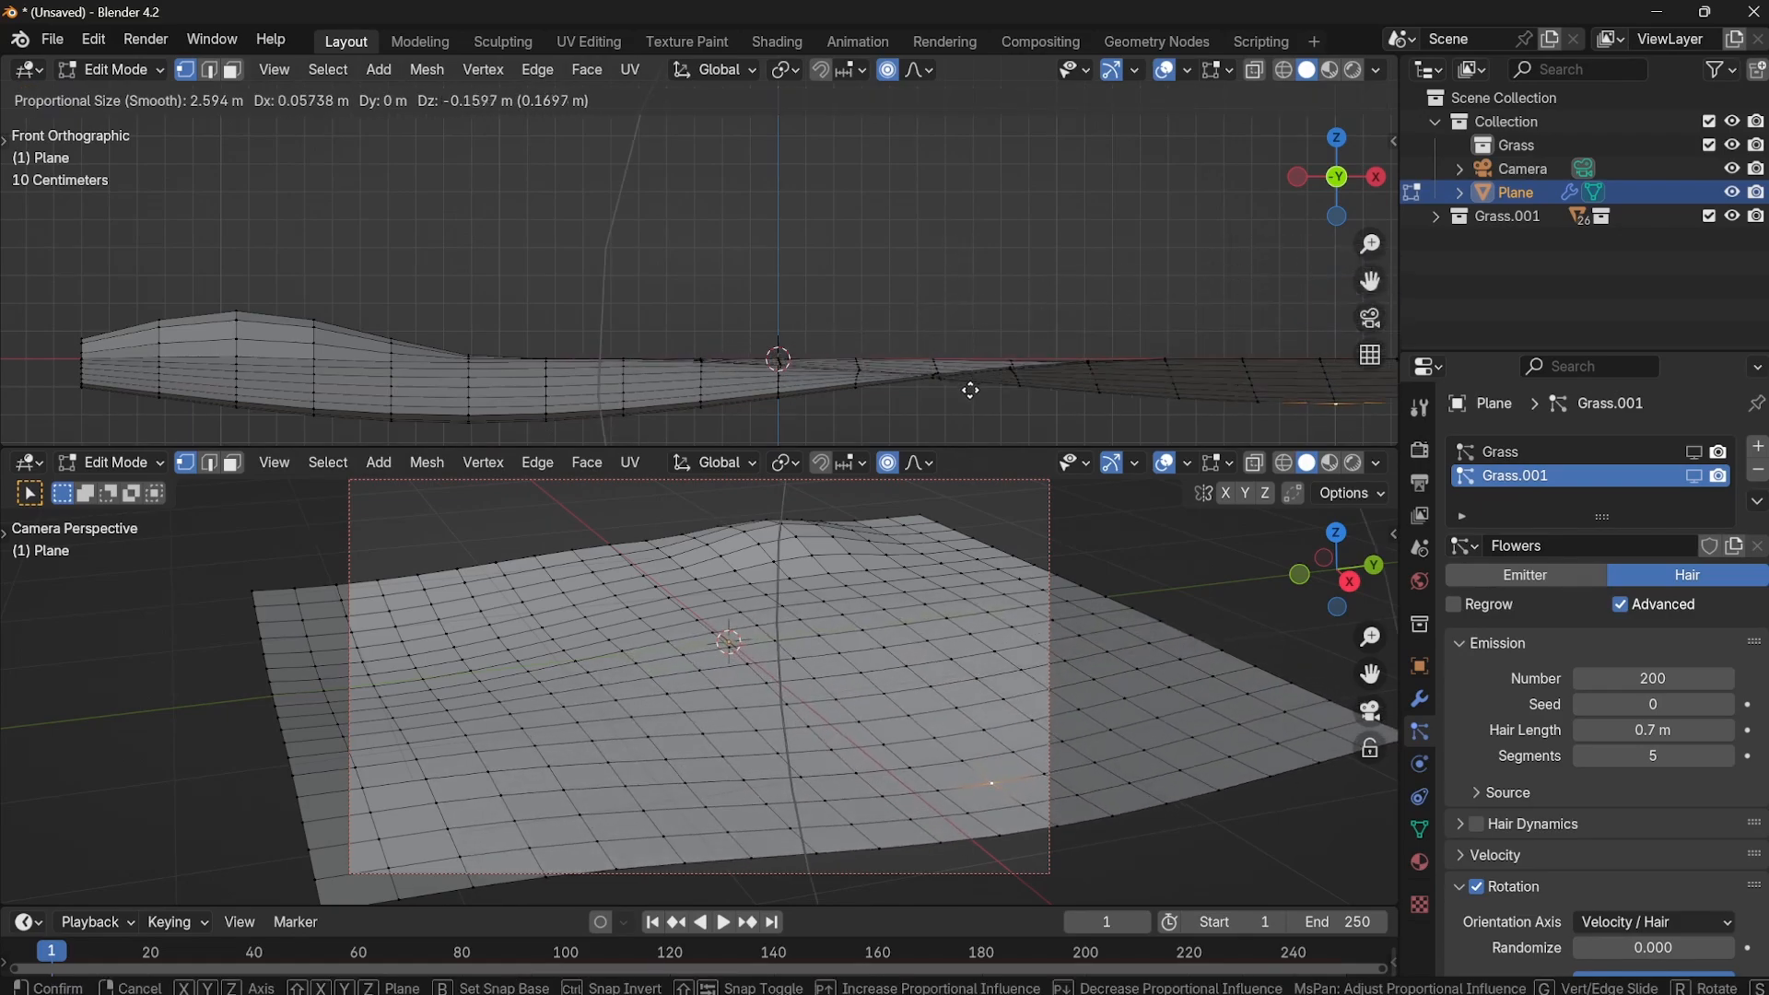
left_click(975, 438)
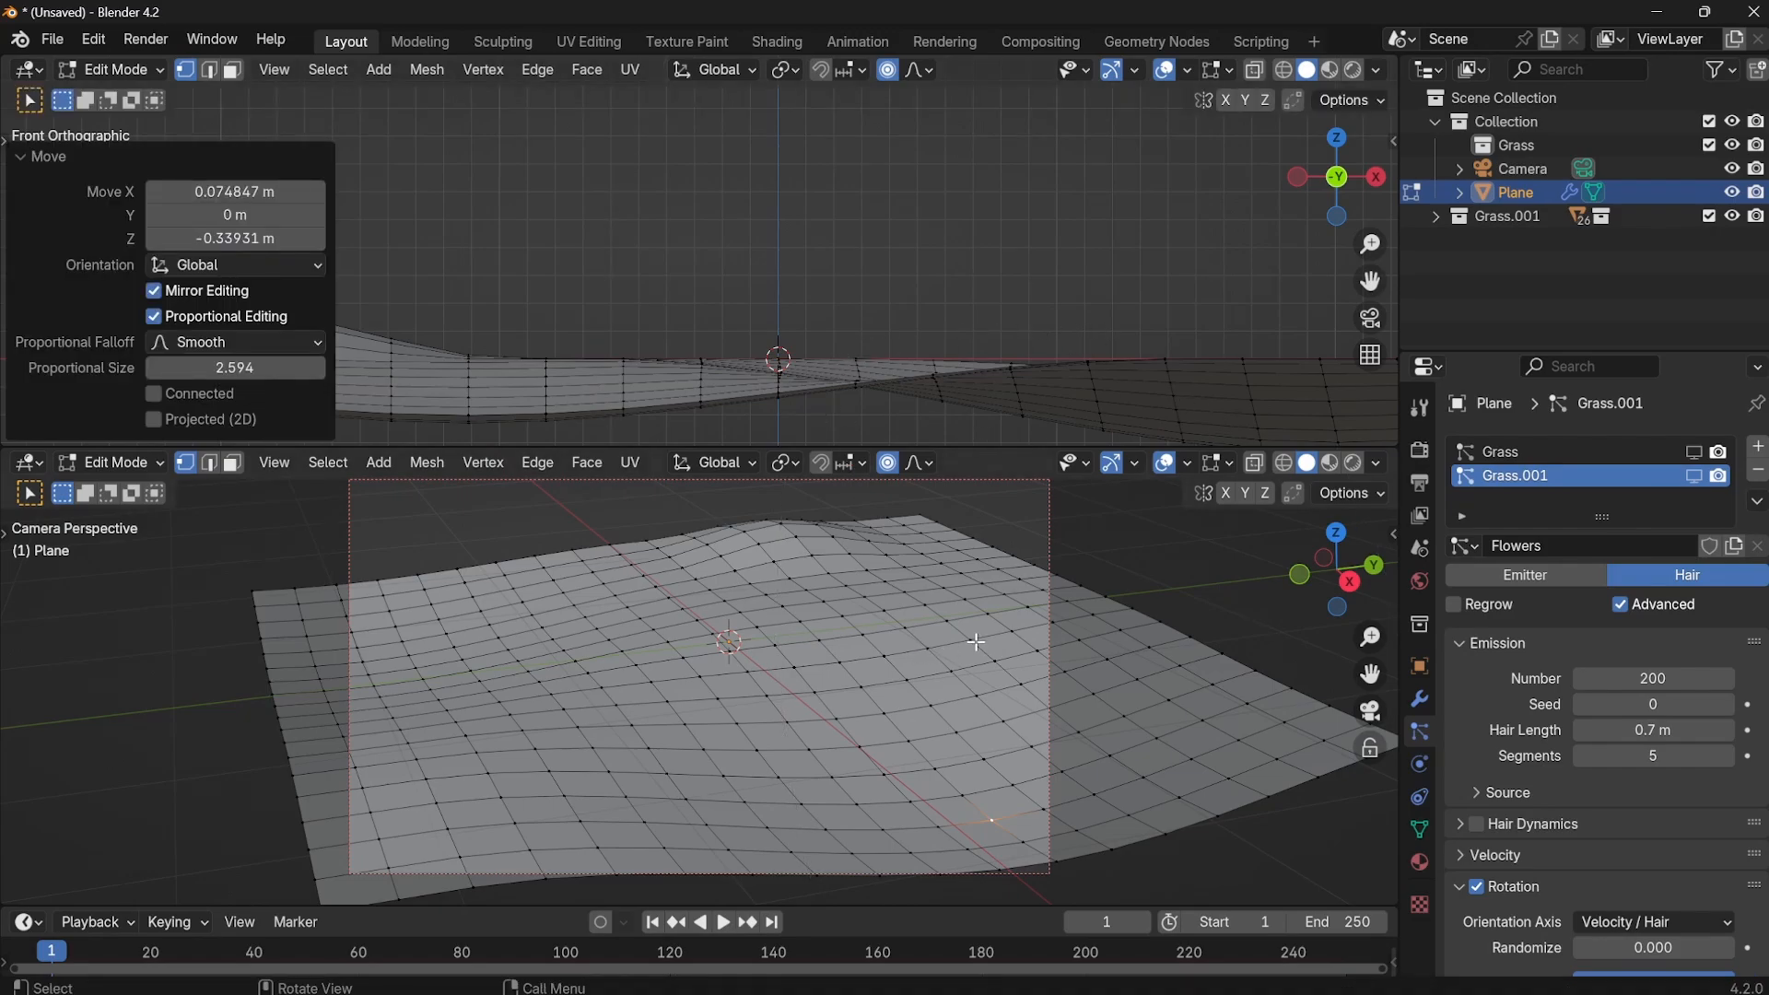
key("g")
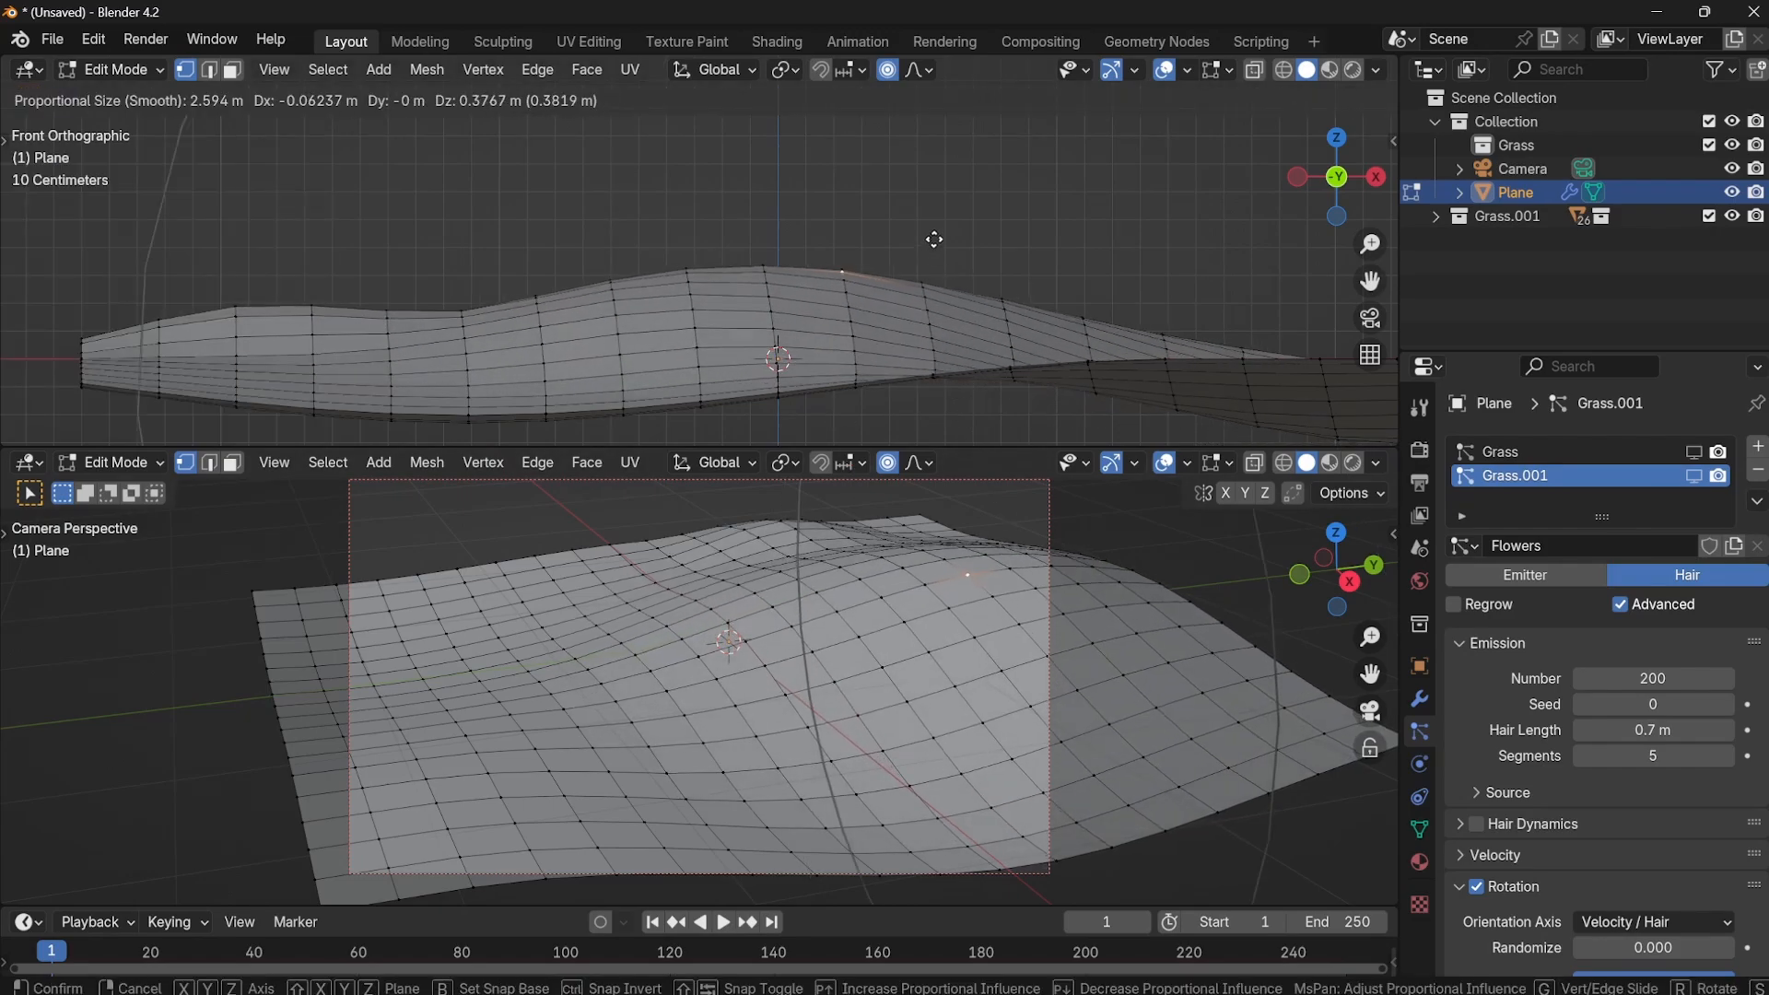
left_click(934, 226)
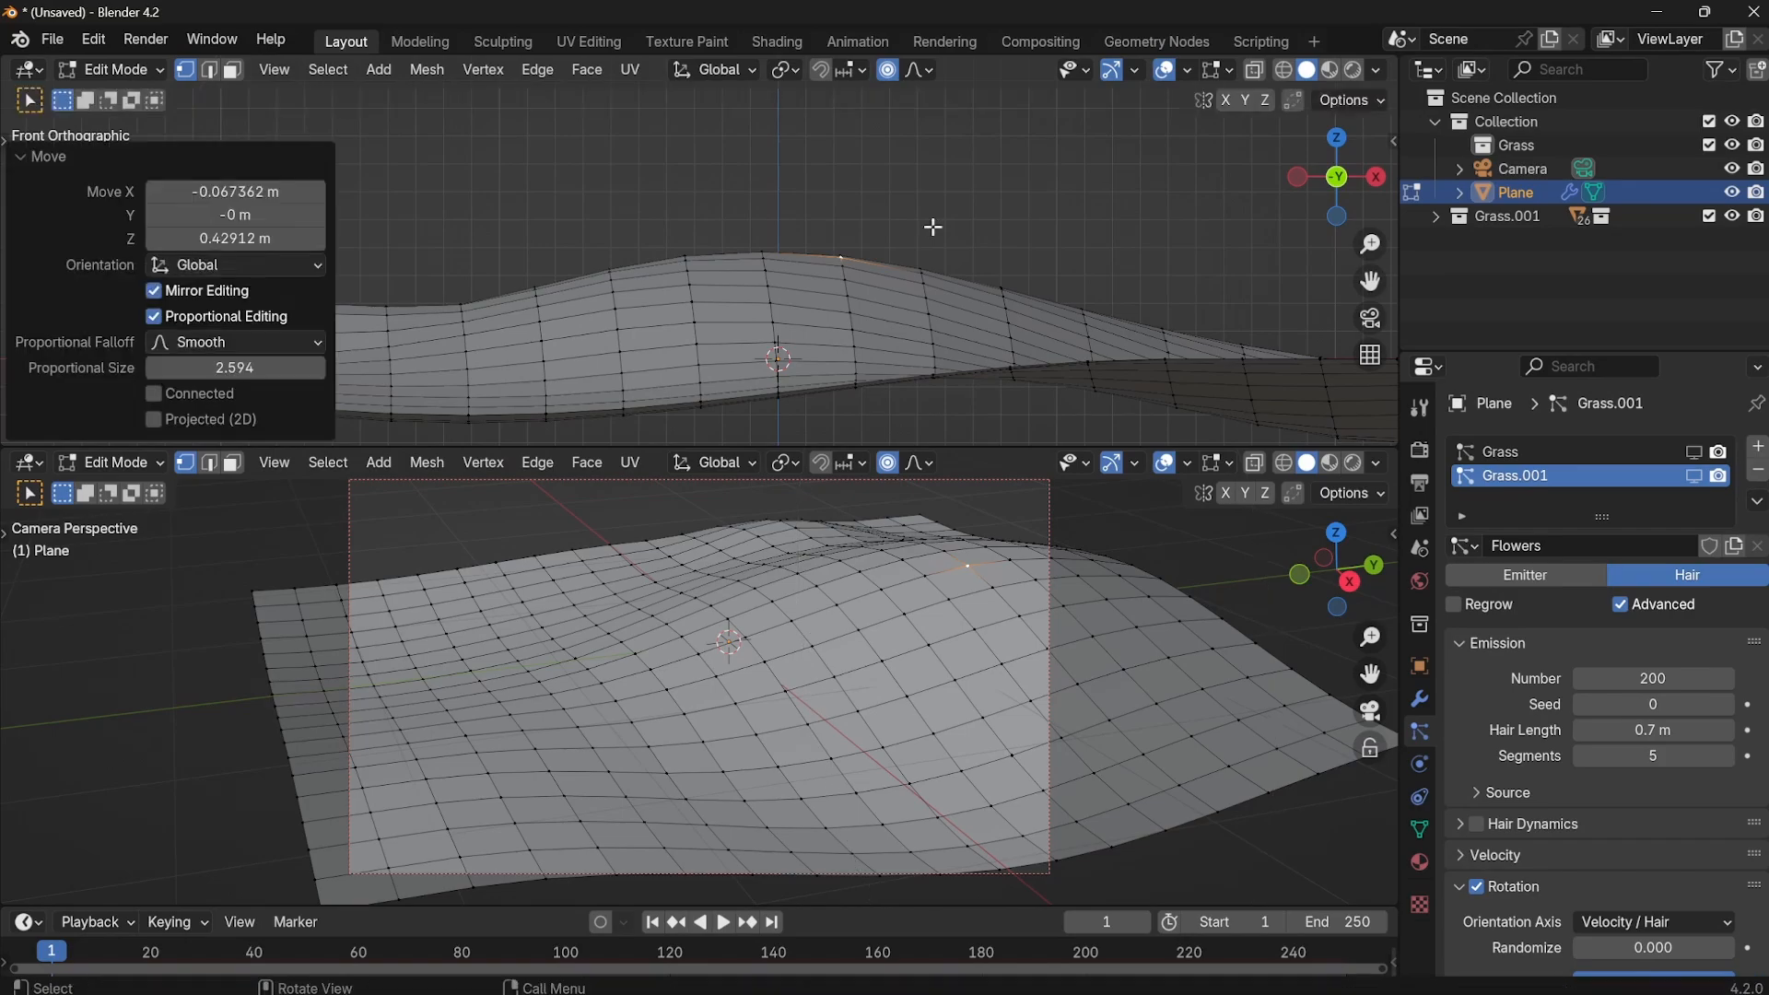
Lower a vertex close to the plane's front corner by about 0.10 m using proportional editing.
left_click(494, 807)
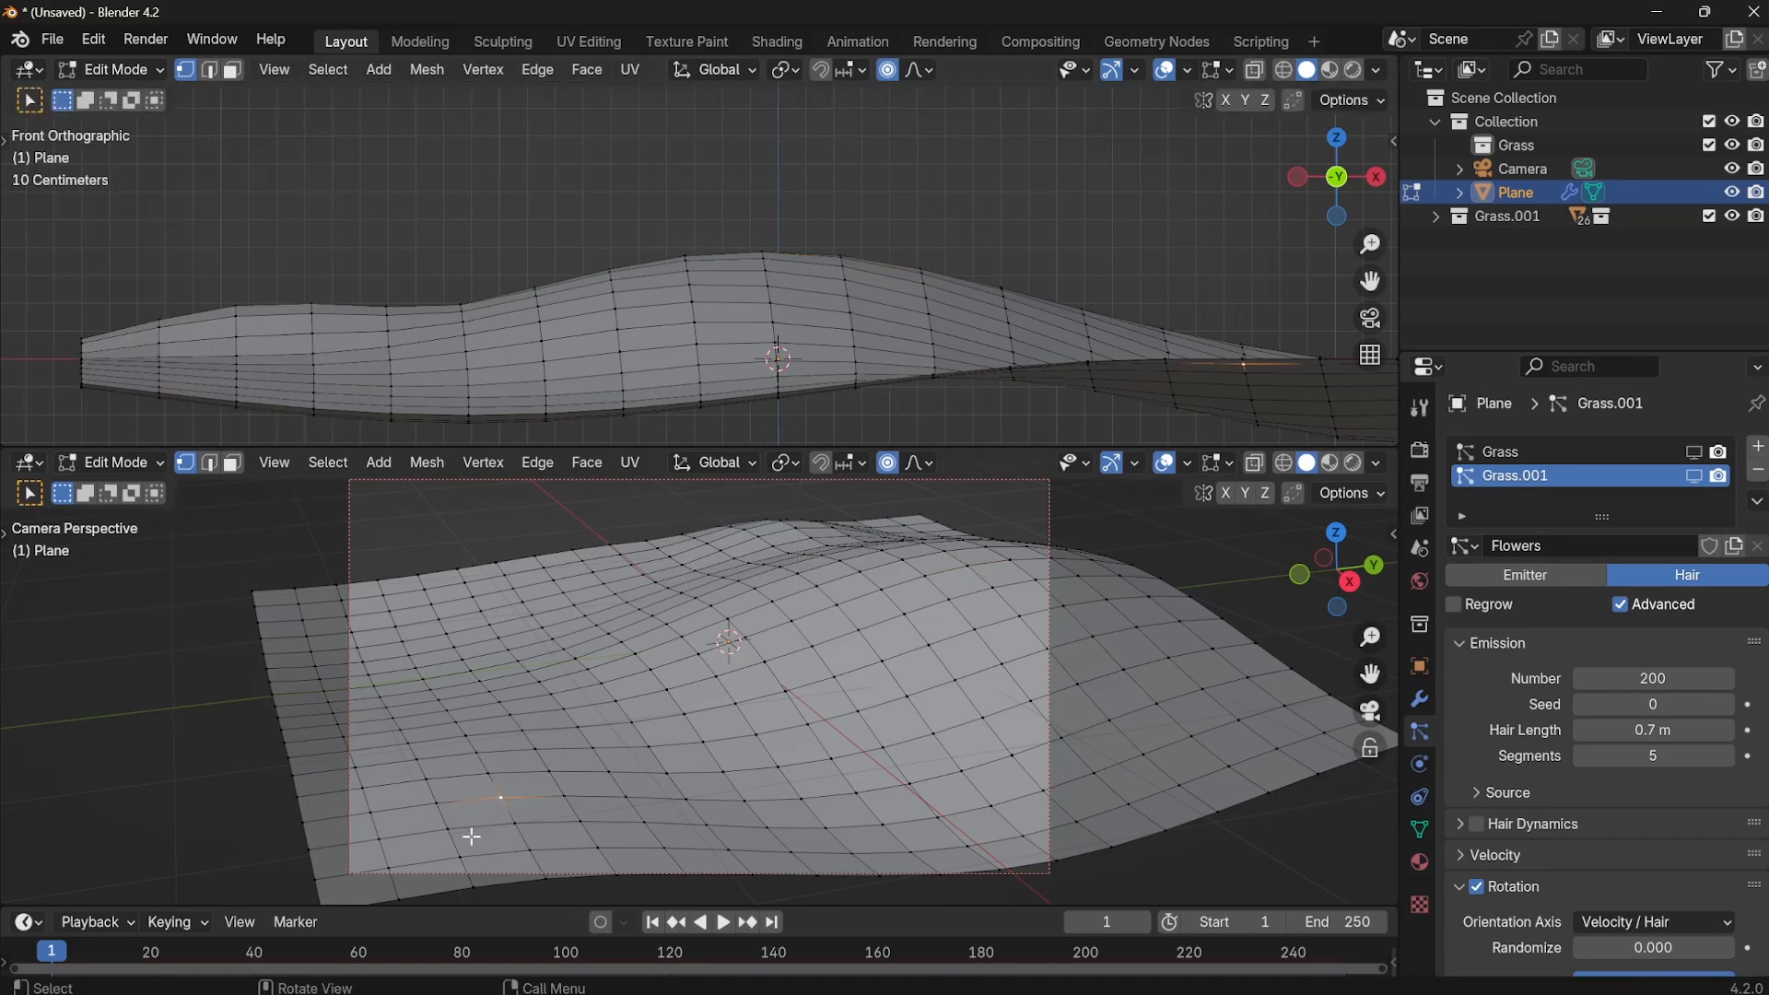
left_click(471, 836)
key("g")
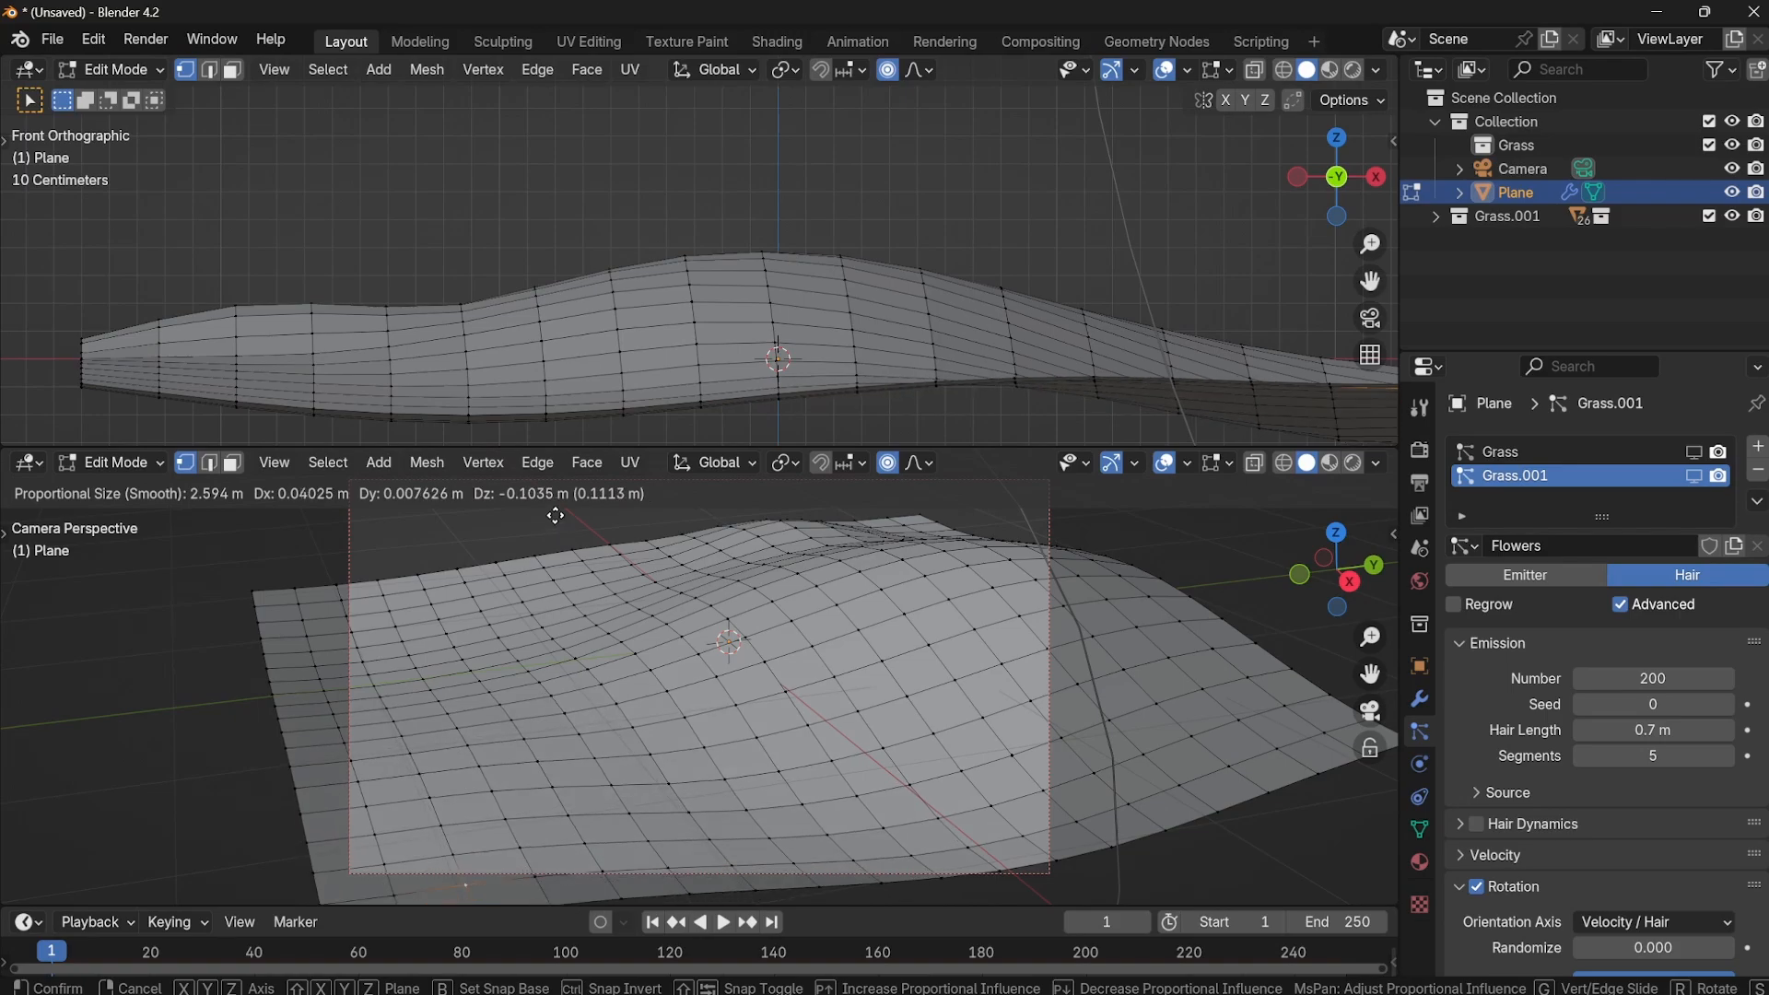
left_click(556, 513)
Return the plane to Object Mode and apply Shade Smooth to the sculpted hills.
left_click(384, 155)
key("Tab")
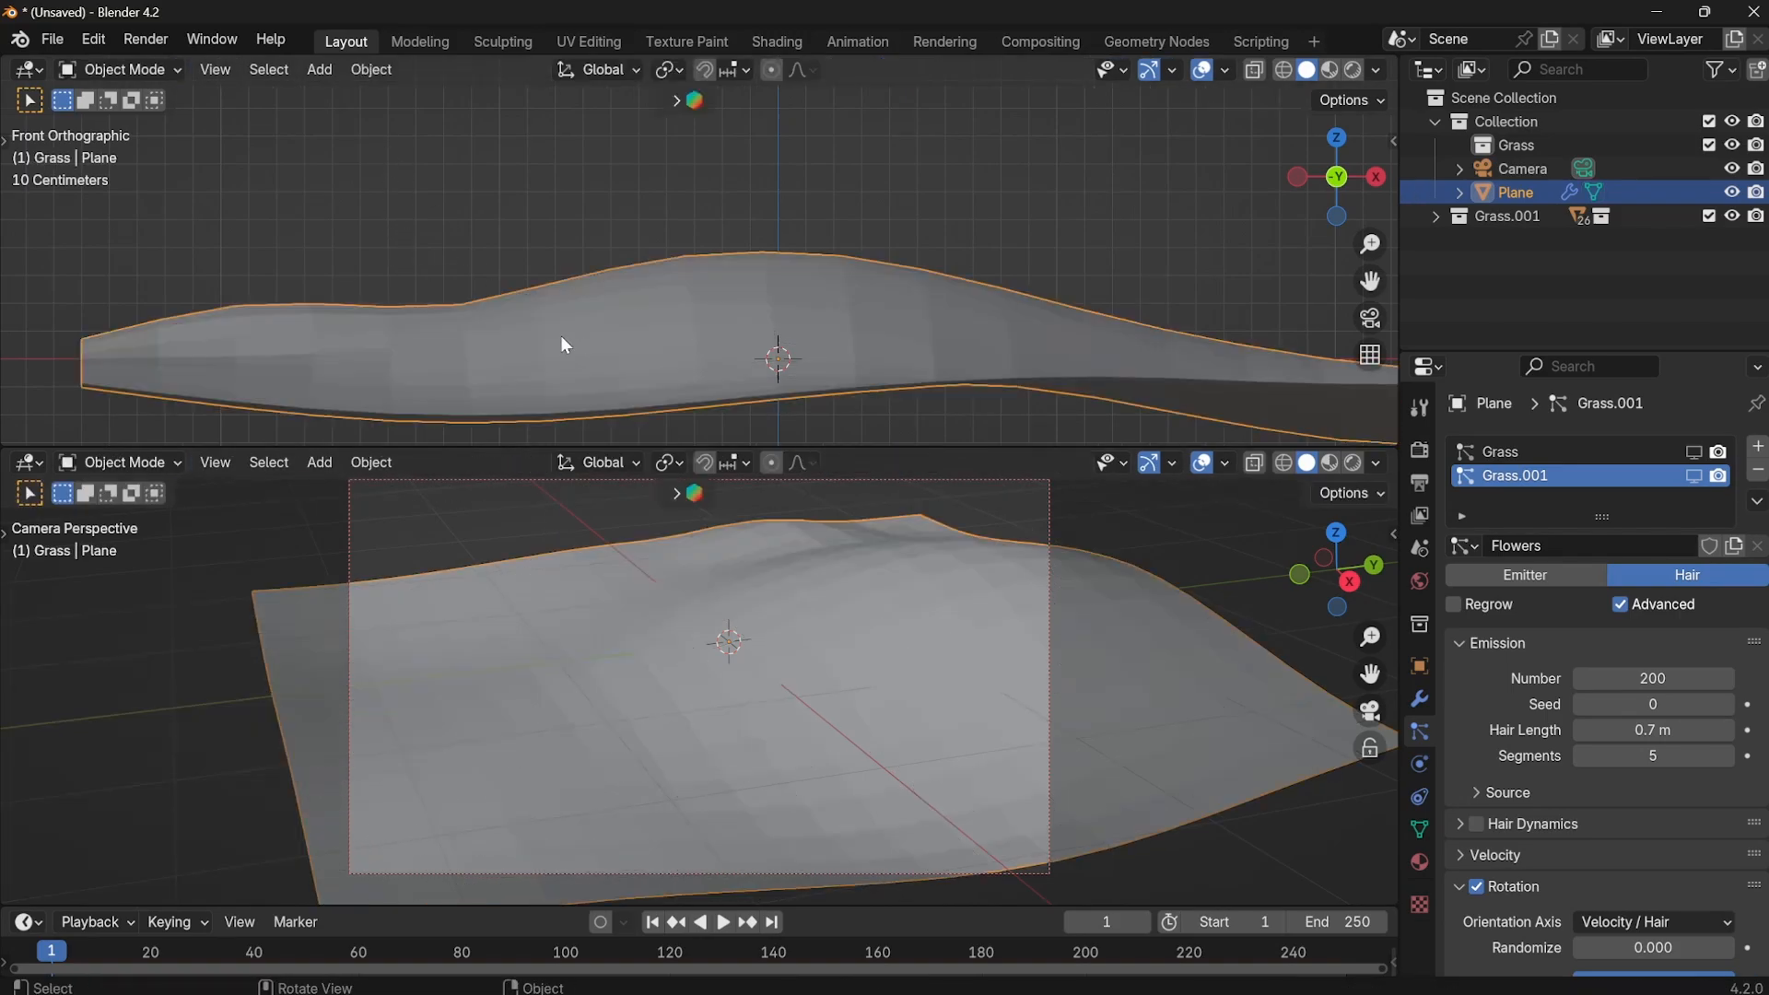
right_click(560, 335)
left_click(558, 335)
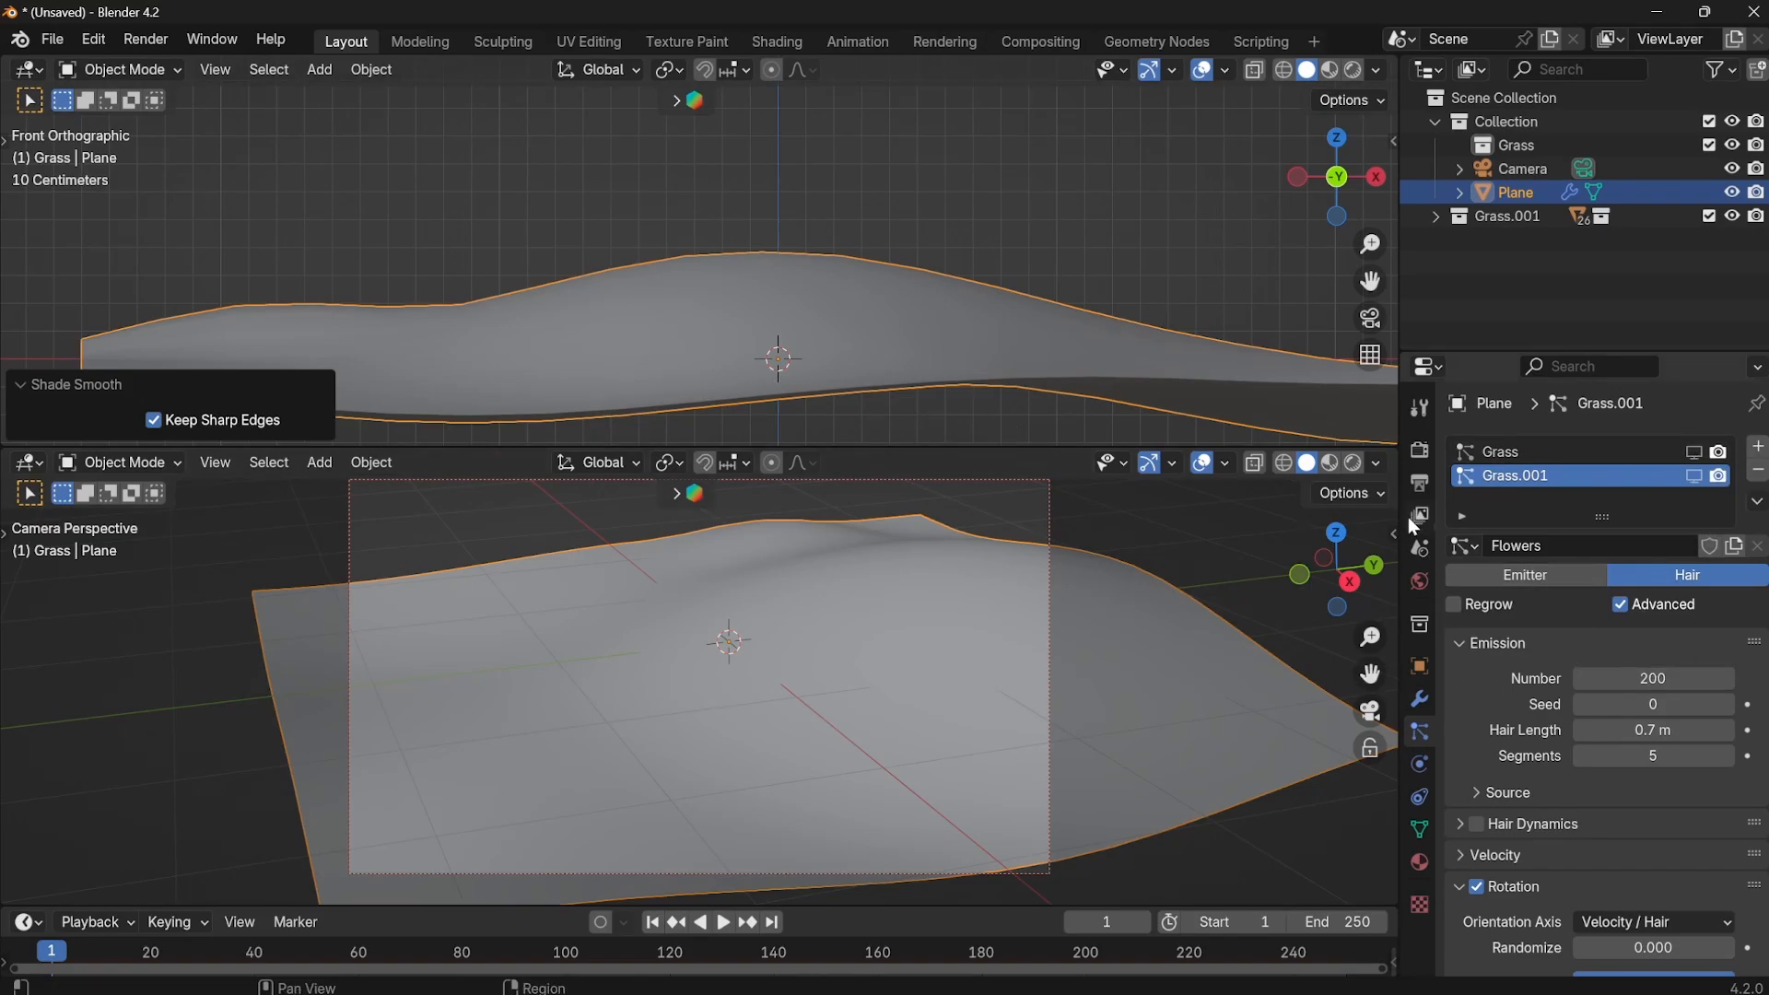
Set the scene's render Max Samples to 1536.
left_click(1420, 452)
left_click(1659, 822)
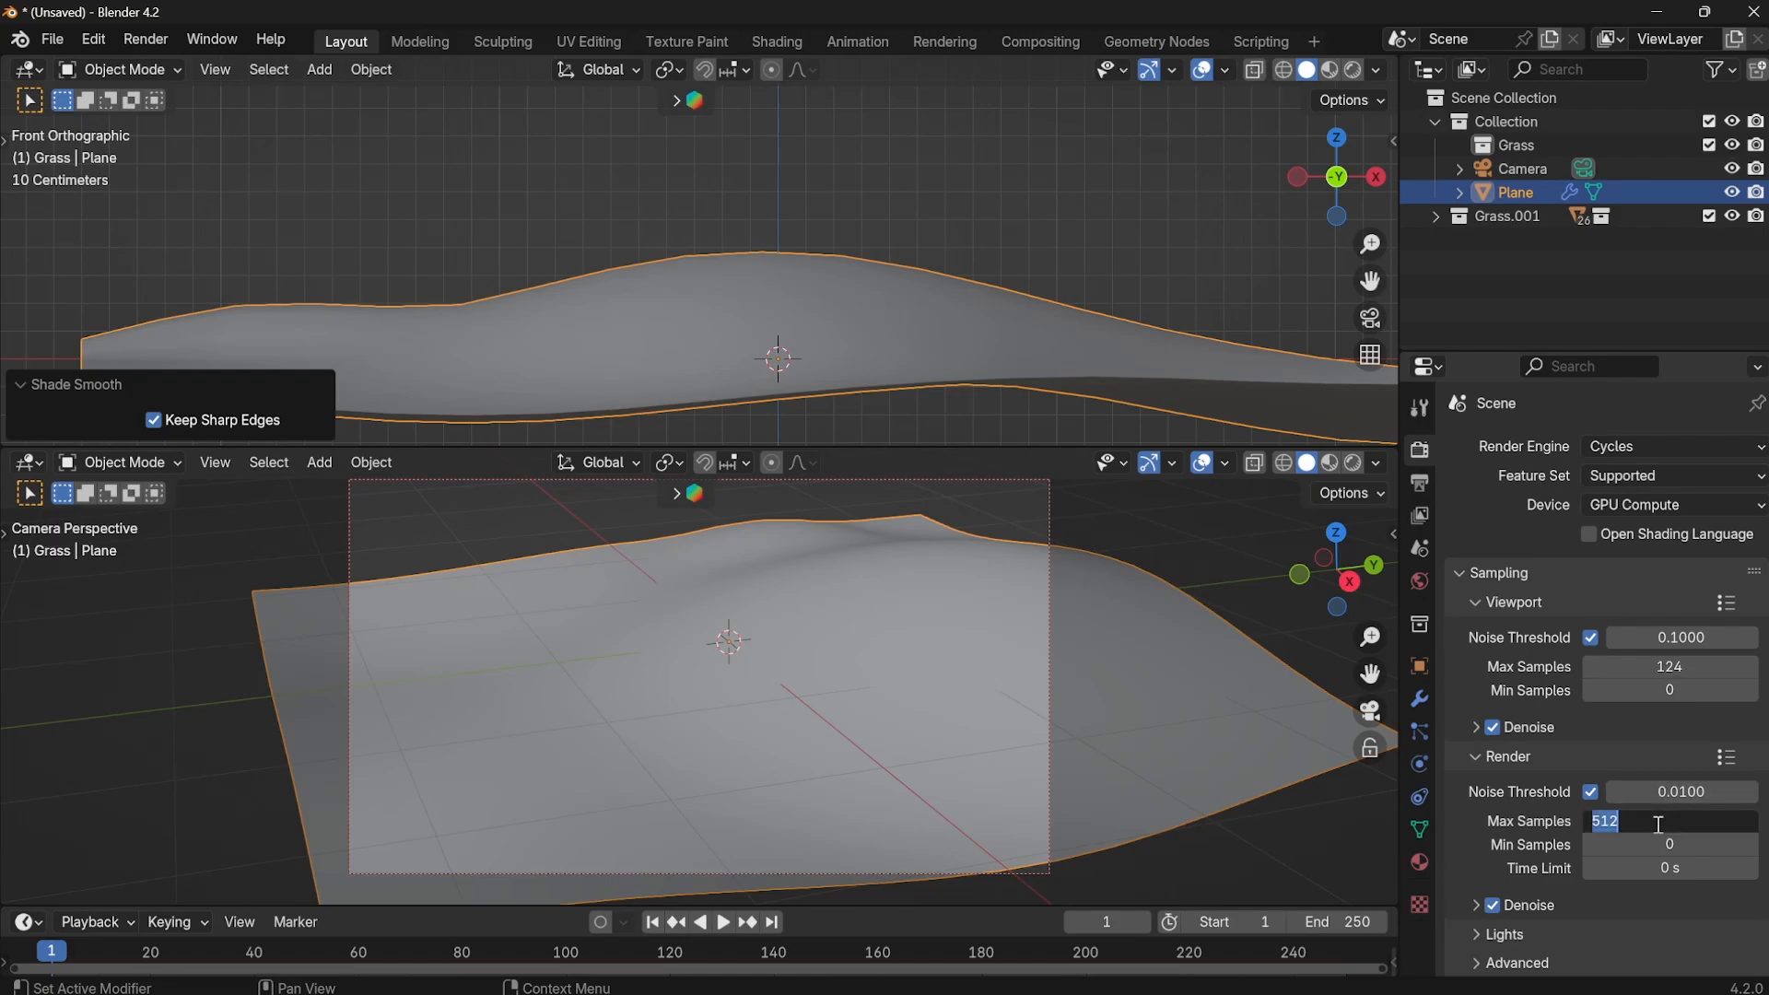
left_click(1654, 822)
type("*3")
key("Return")
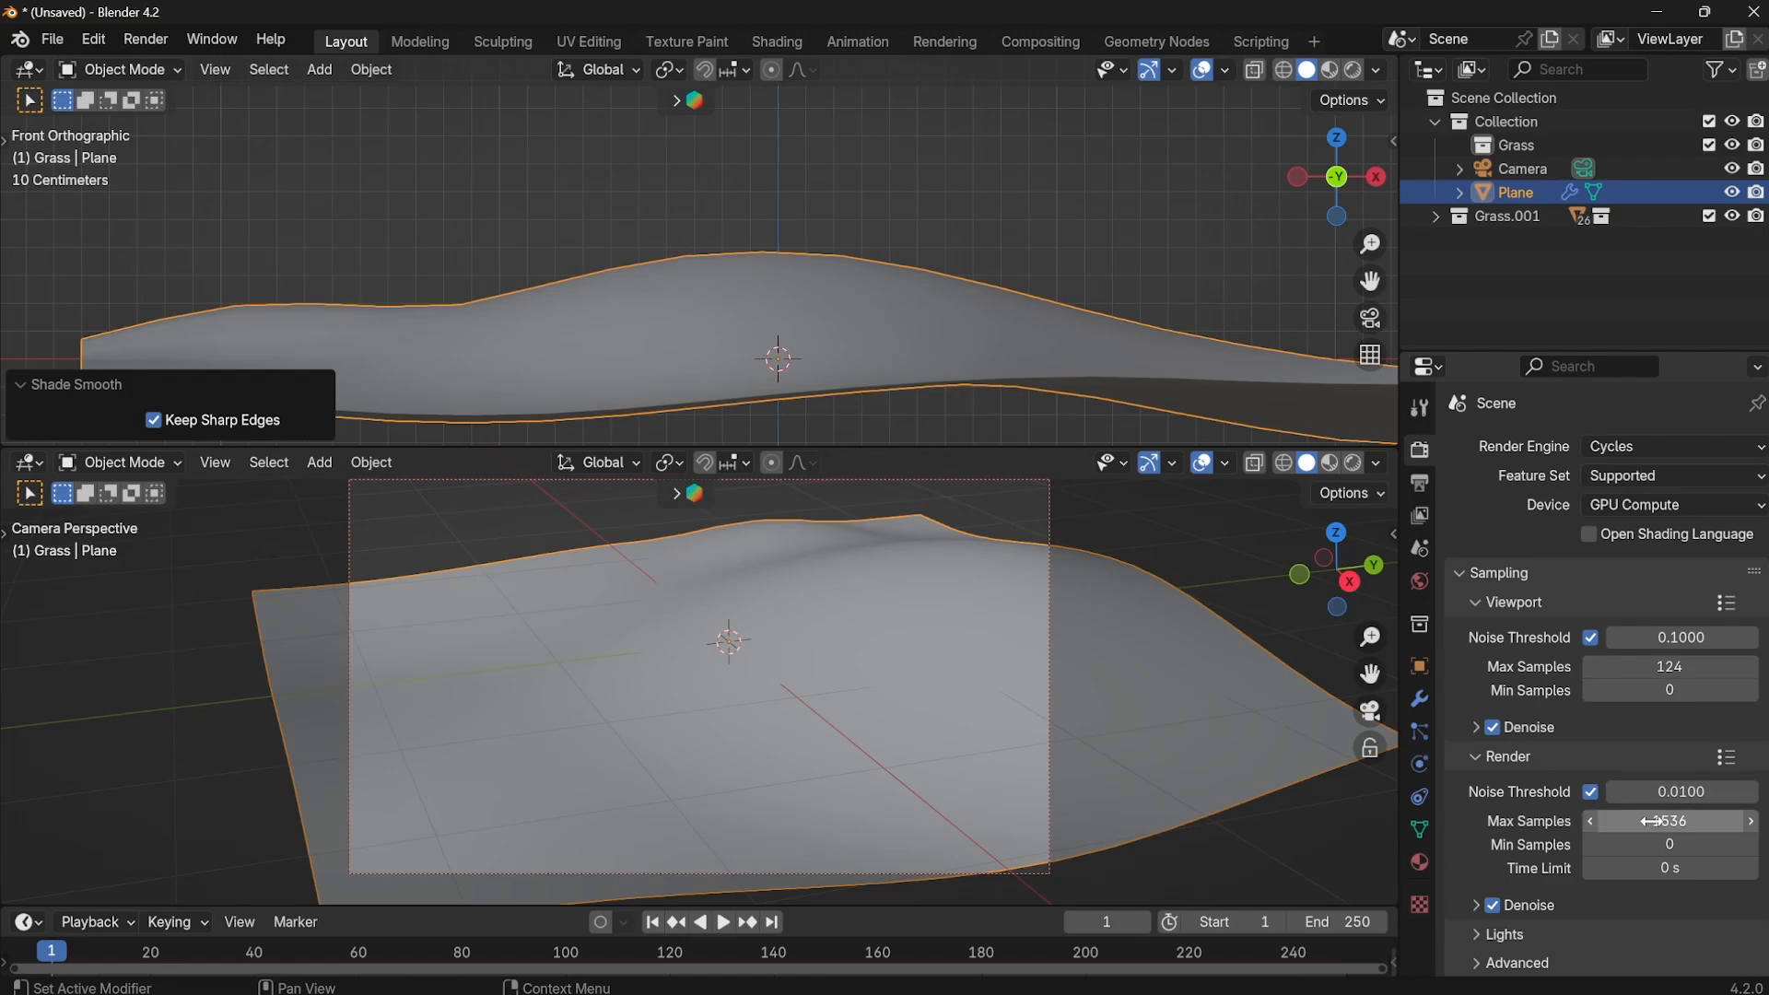
Set the render Max Samples to 4096.
left_click(1700, 819)
left_click(1691, 819)
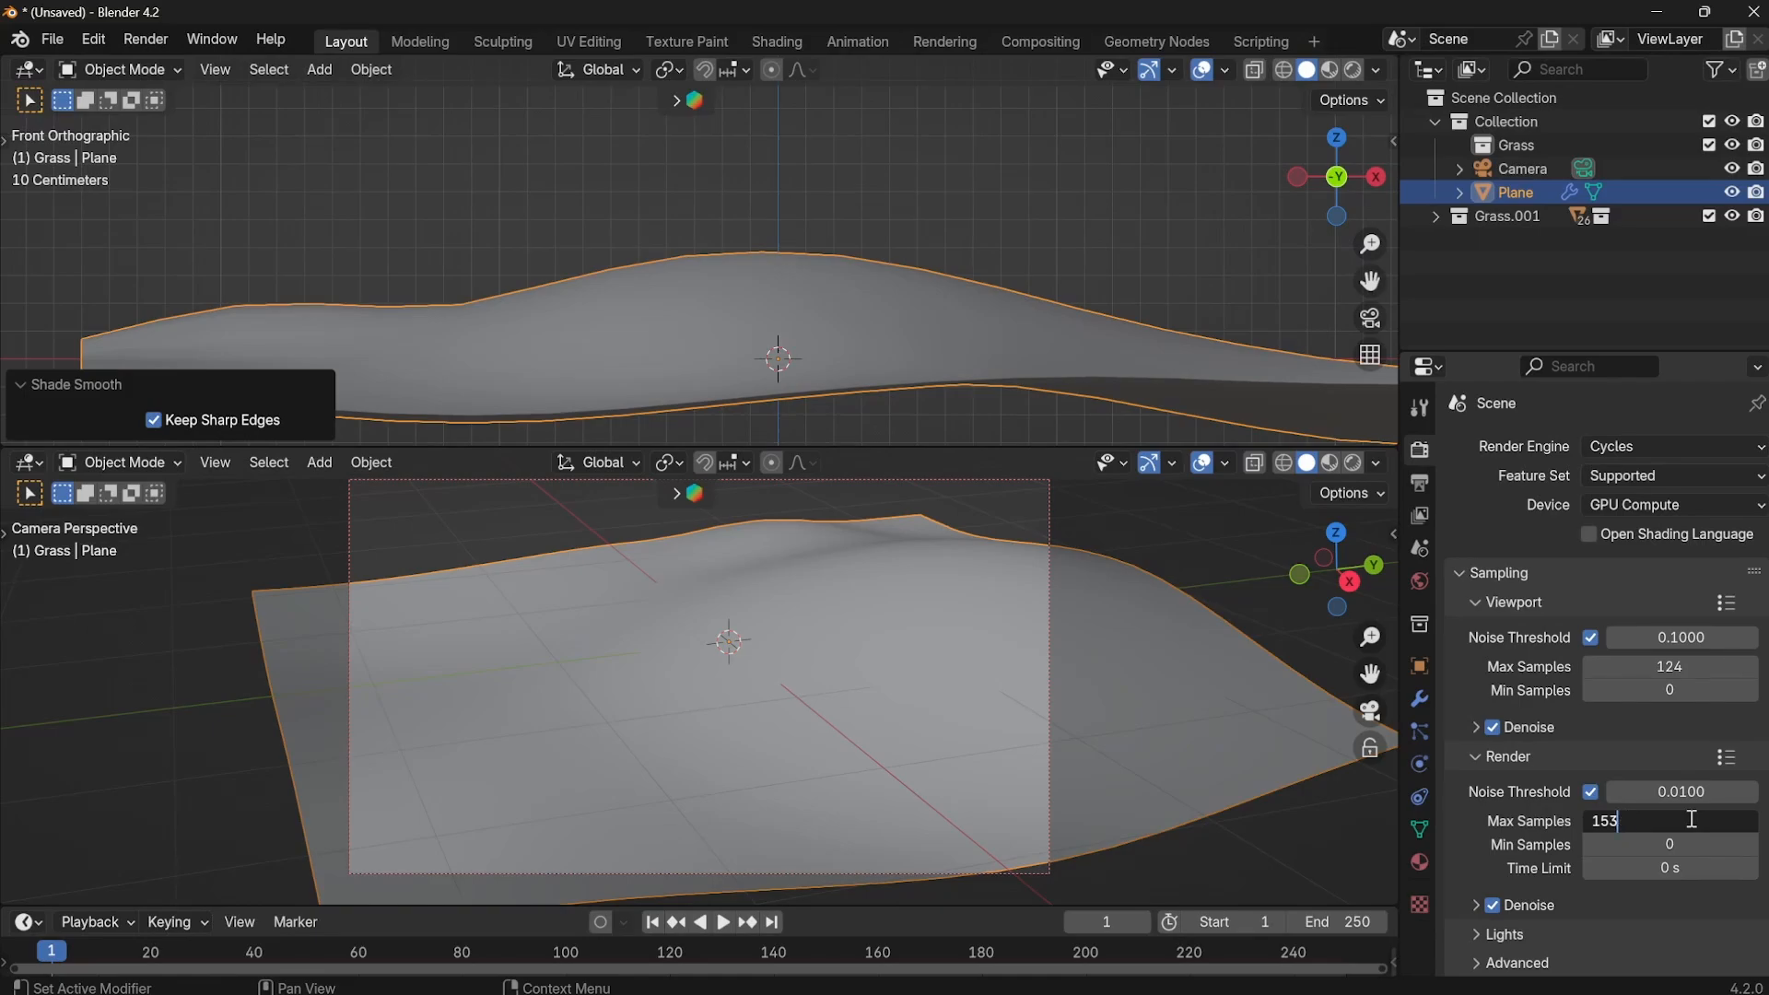
key("BackSpace")
key("BackSpace")
key("BackSpace")
type("512*2")
key("Return")
left_click(1685, 820)
left_click(1685, 820)
type("*4")
key("Return")
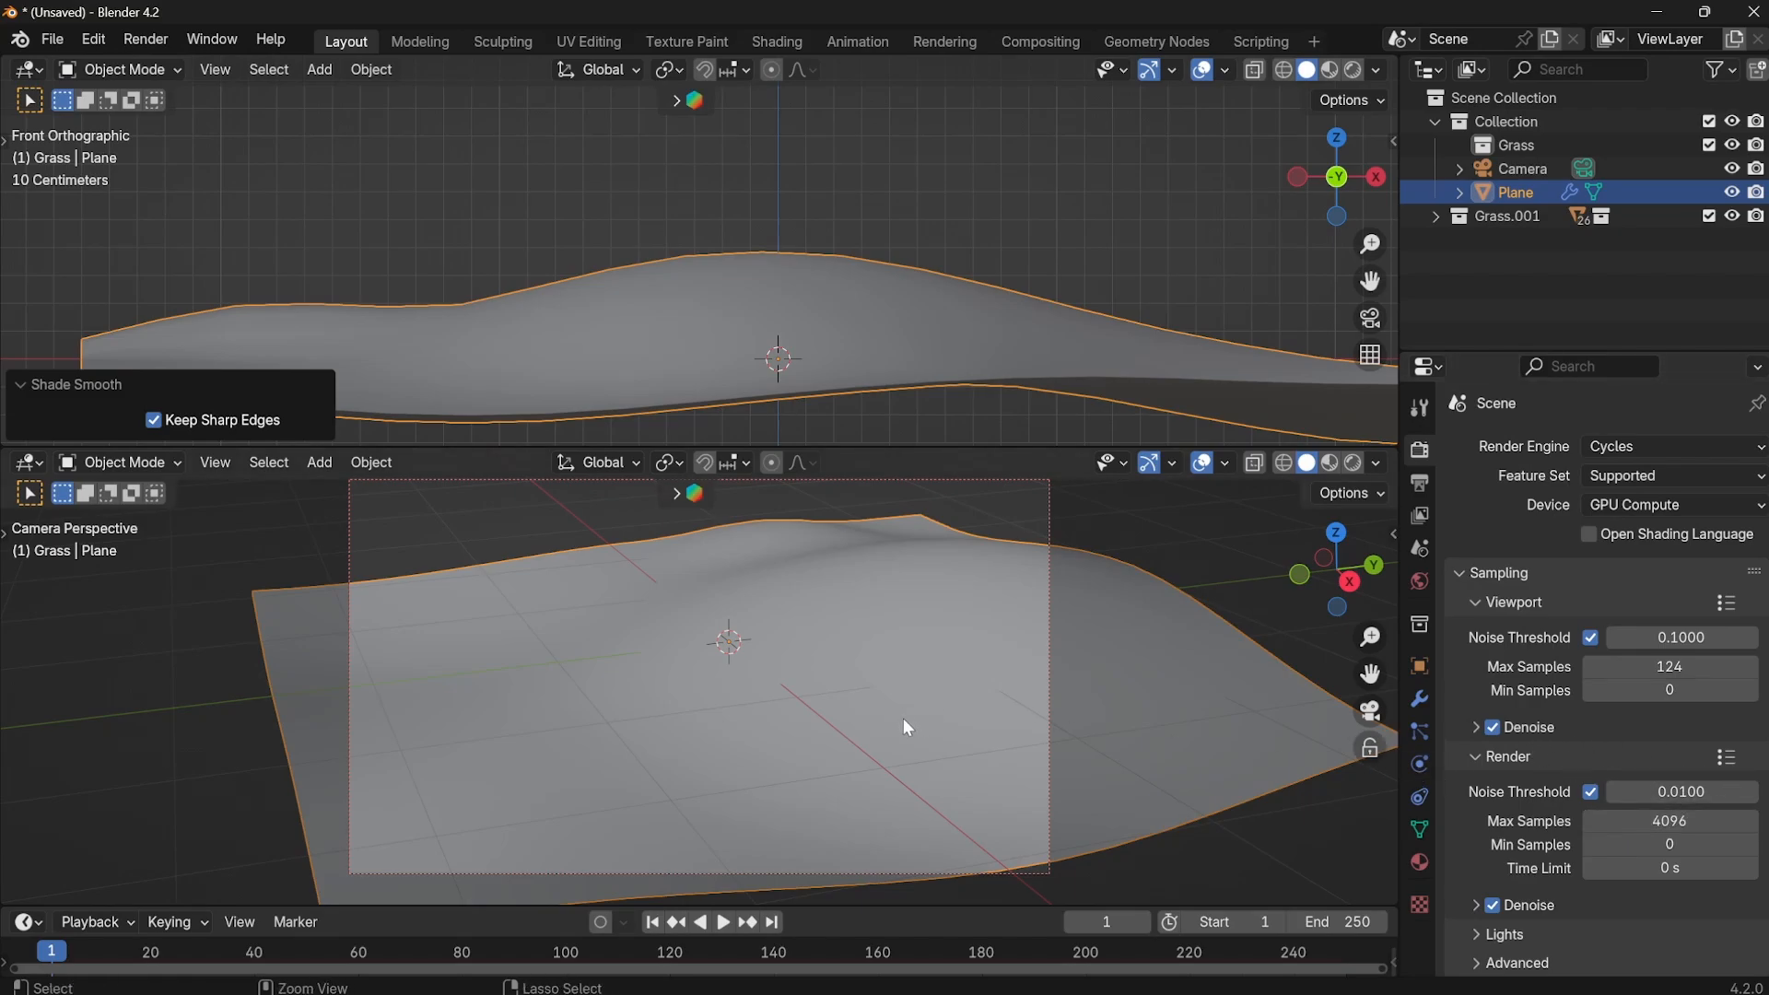
Save the Blender file as "grass and flower scatter" in the blnd files folder.
key("ctrl+s")
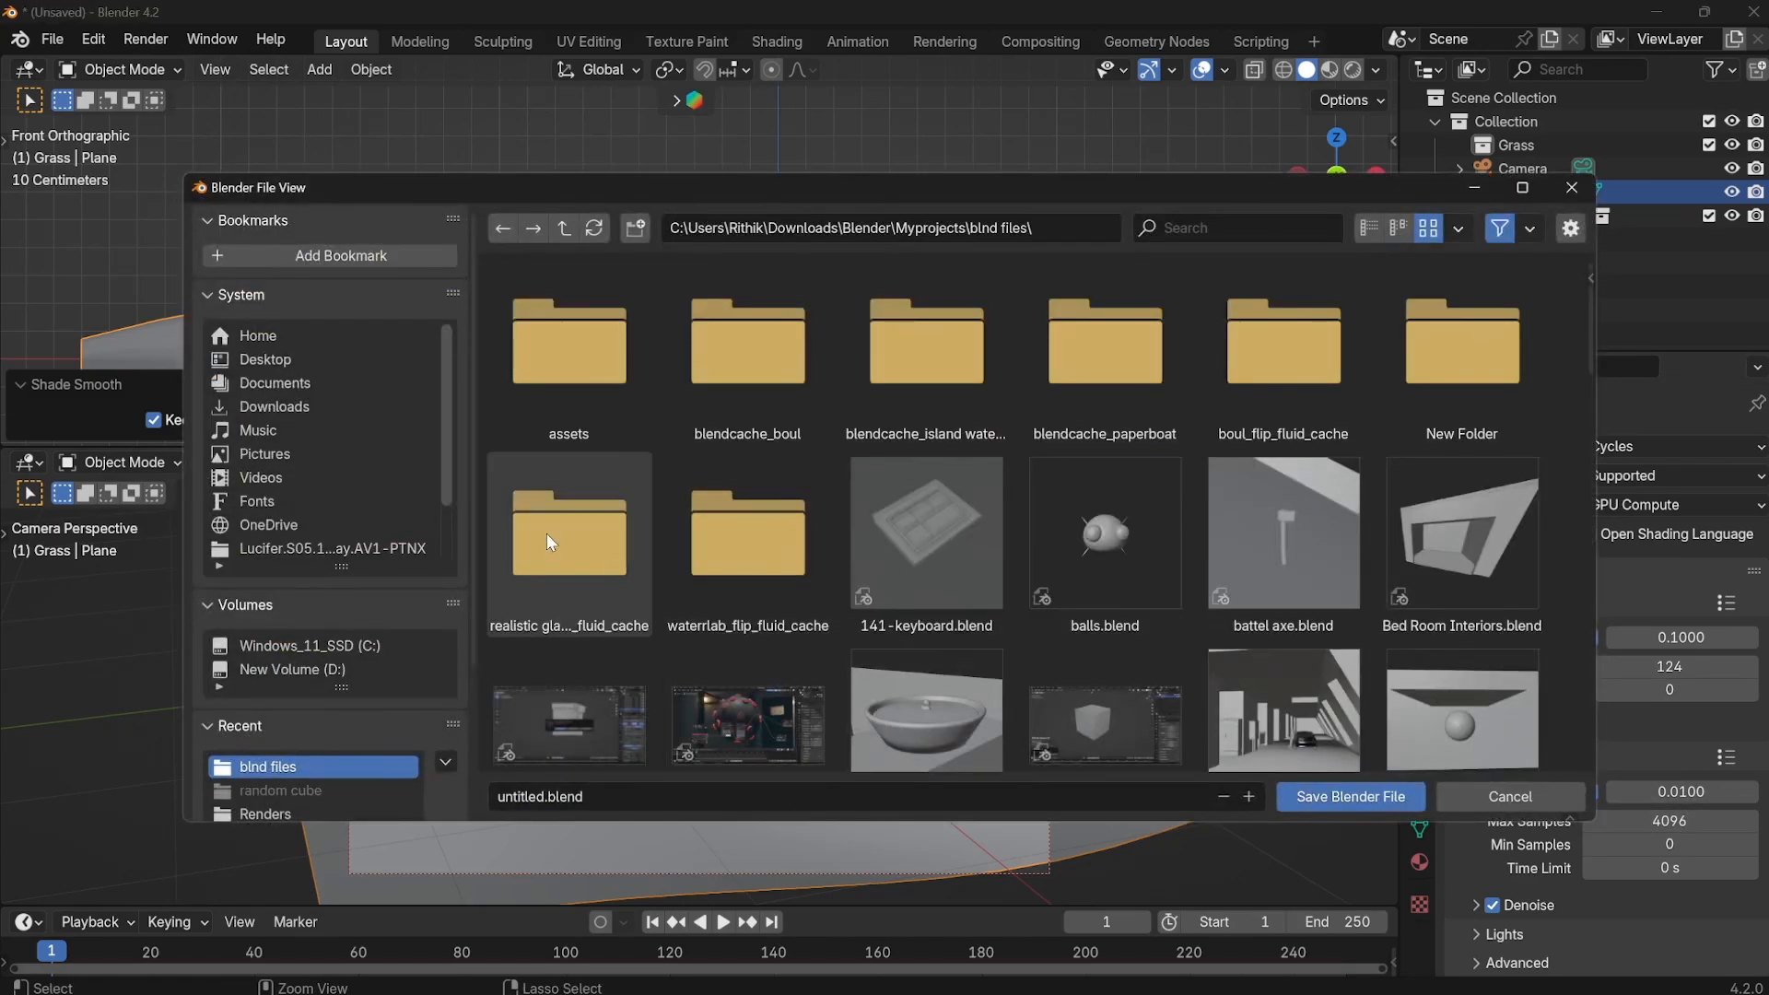
left_click(590, 798)
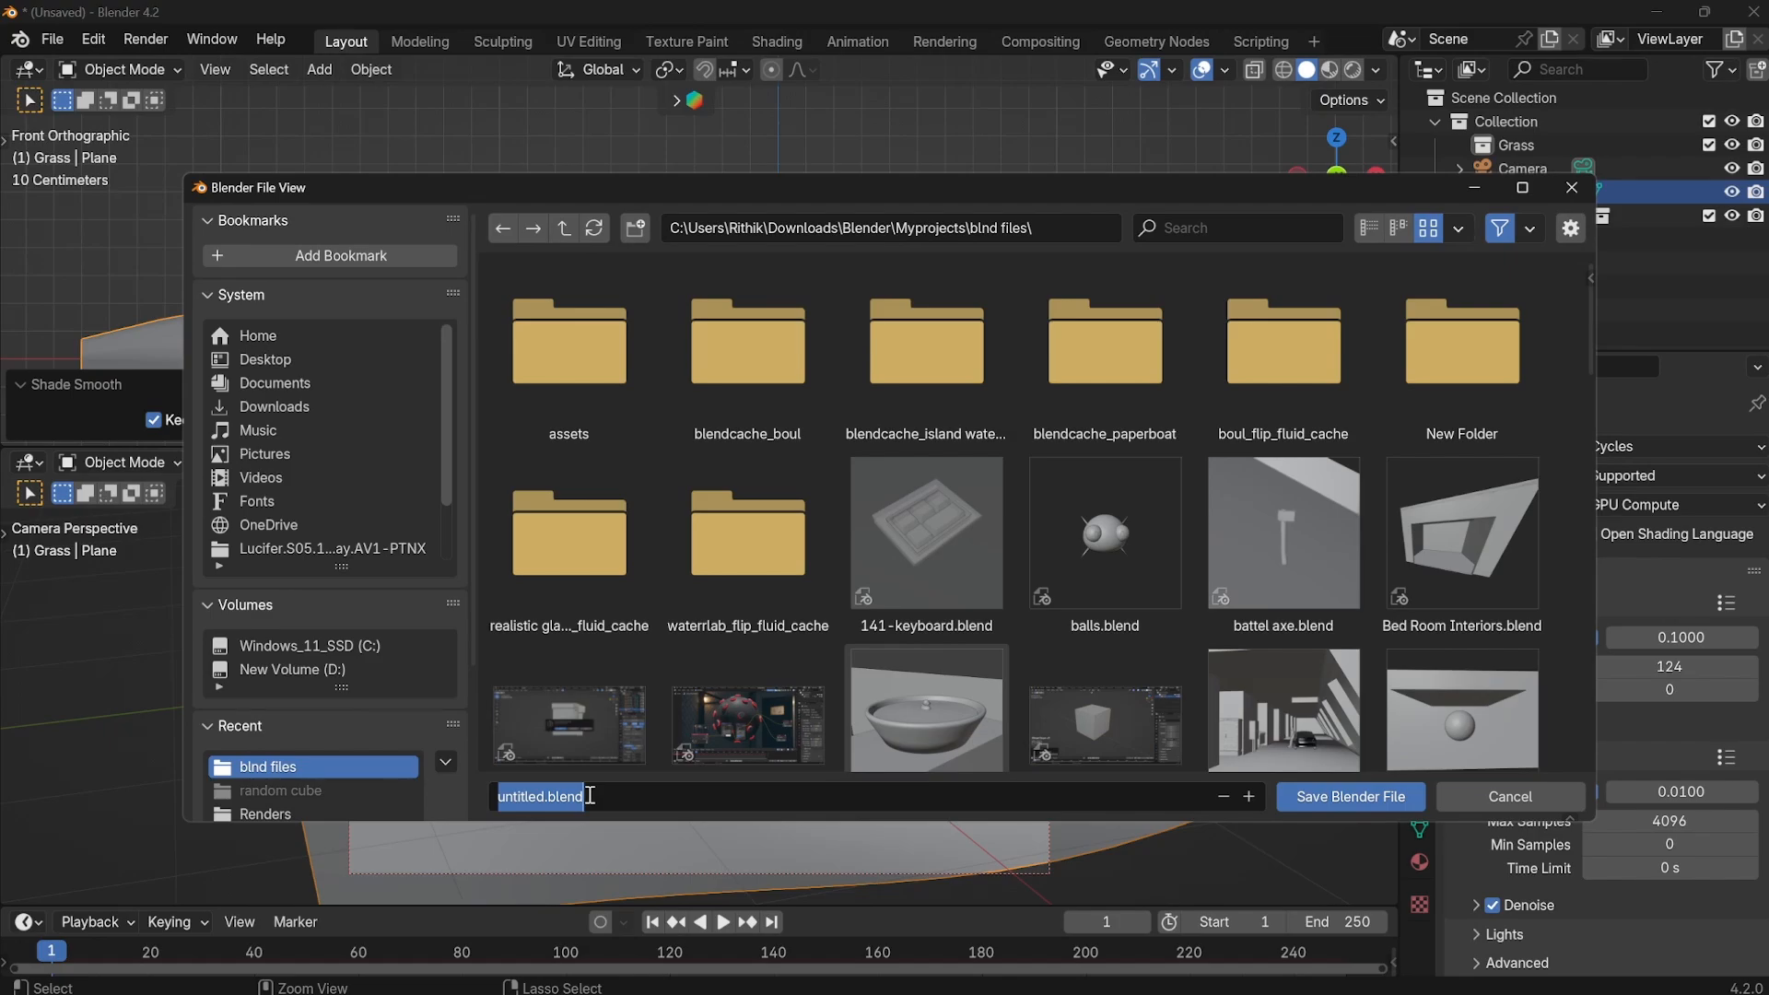
type("gras")
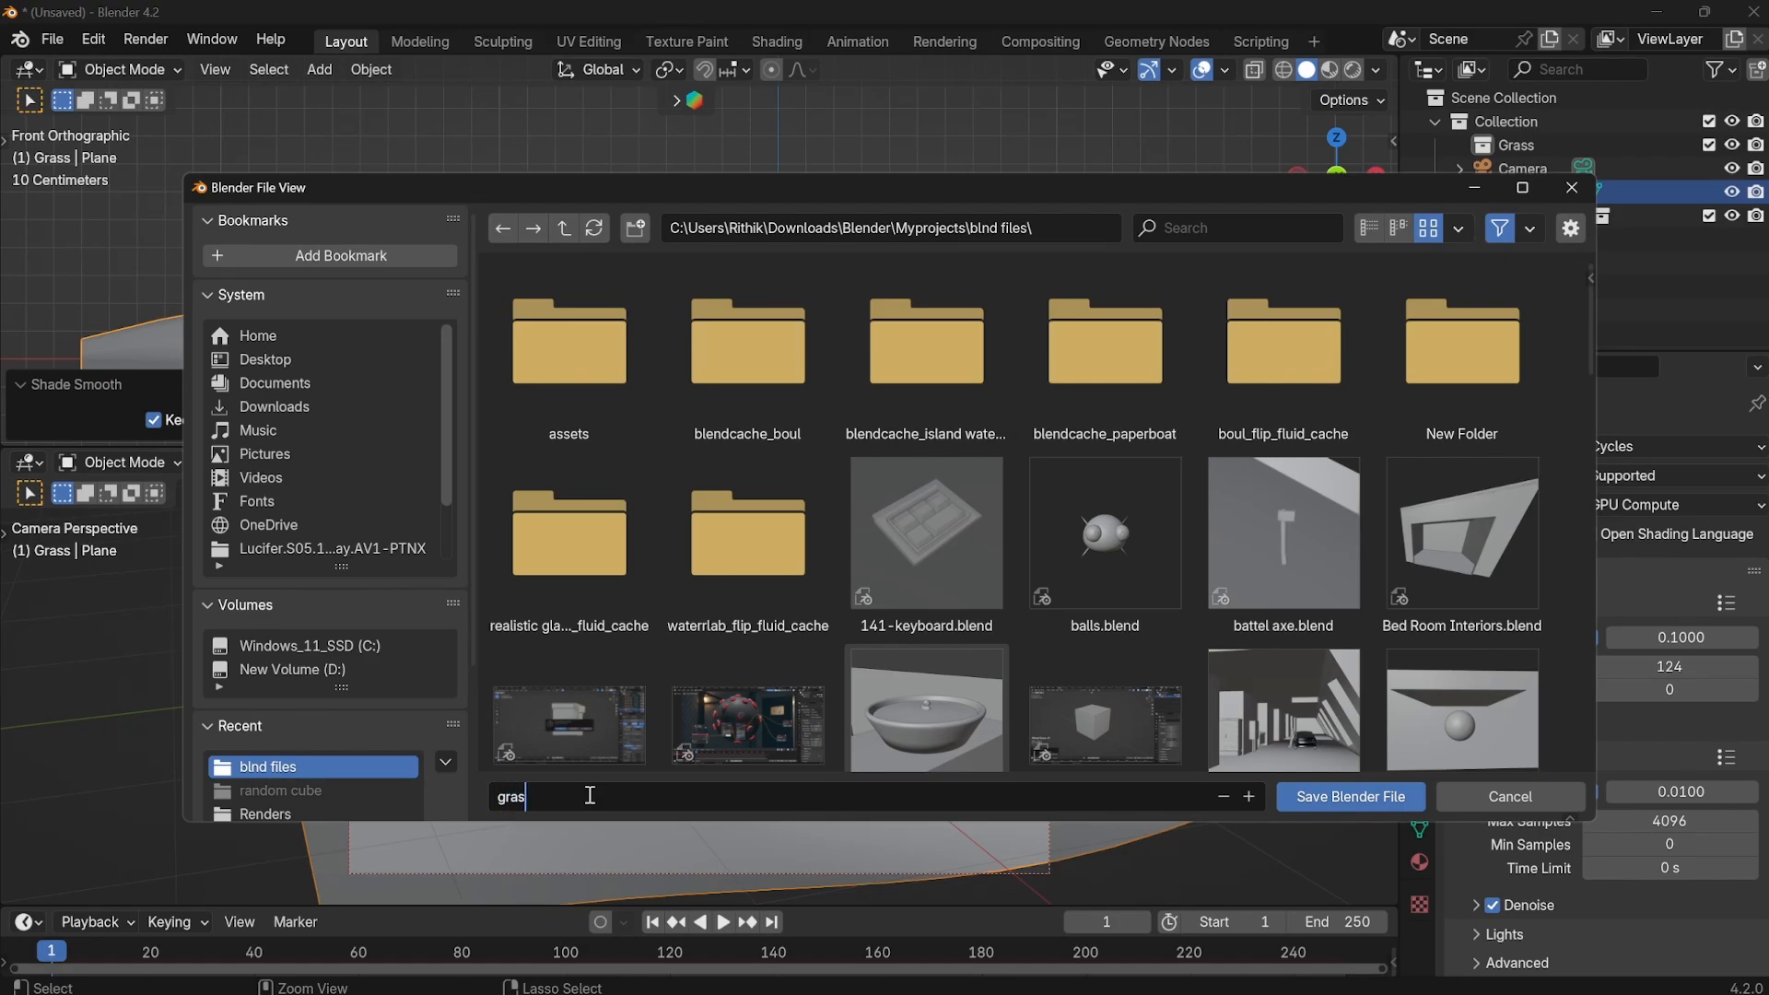
type("s and flower scatter")
key("Return")
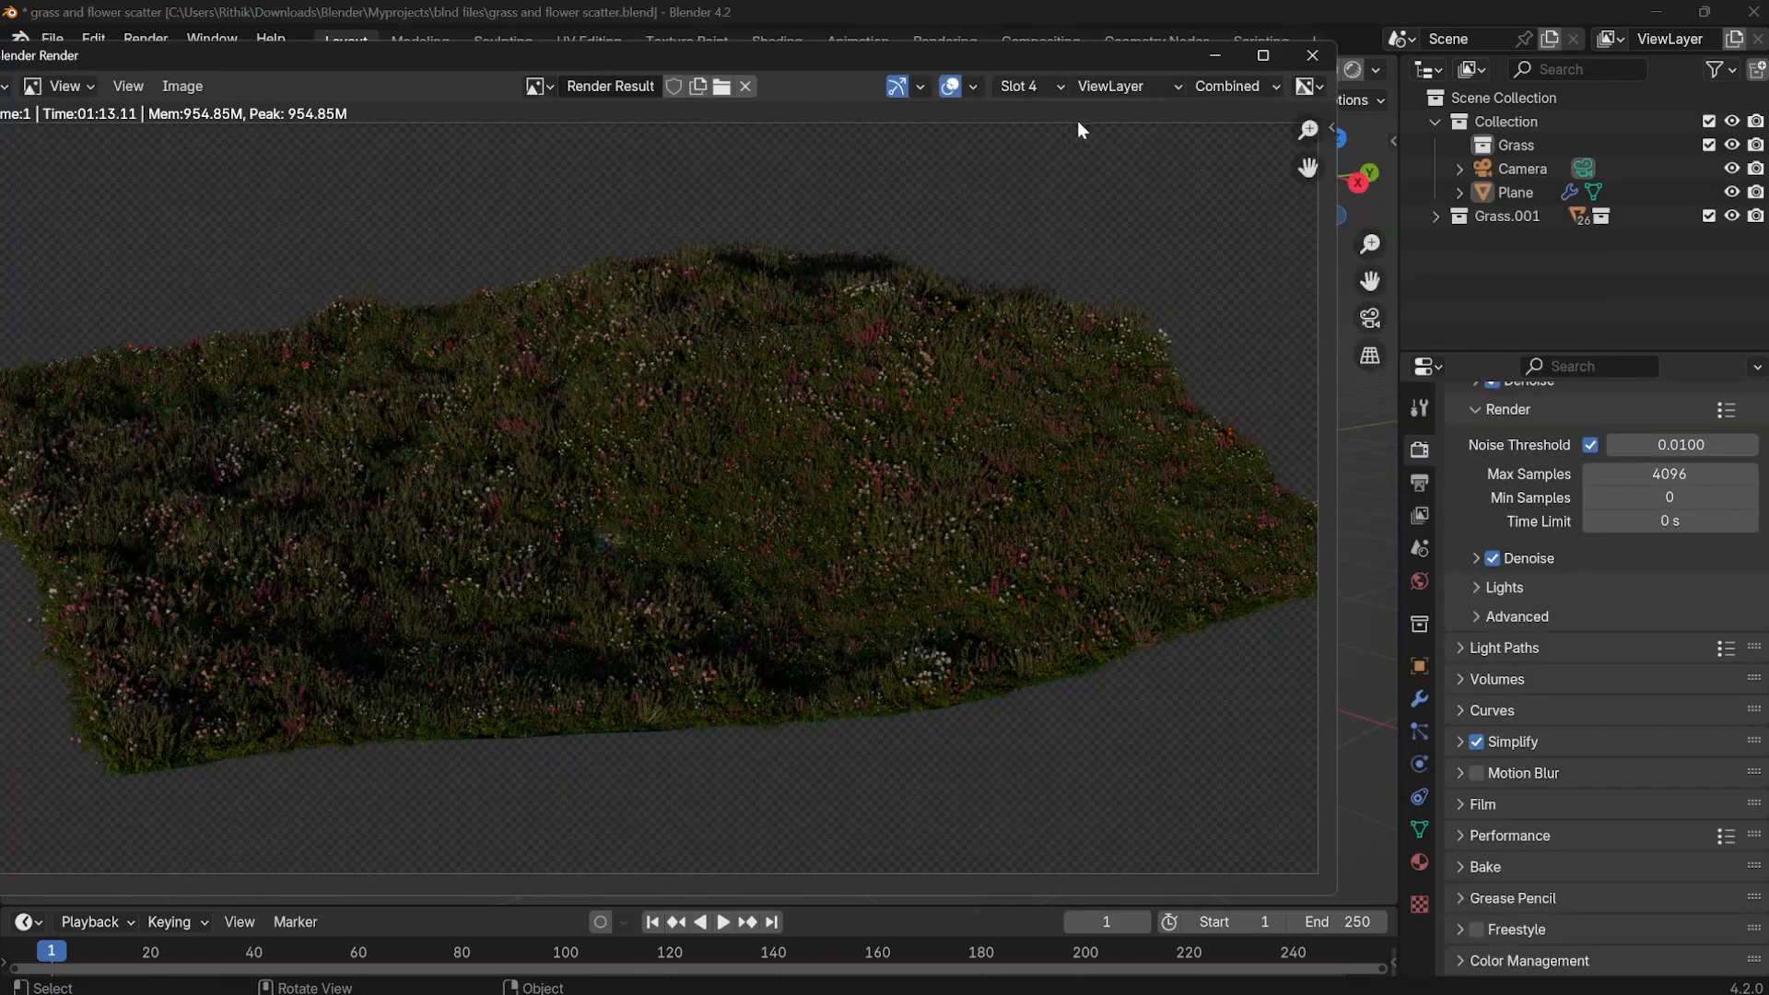
Maximize the render window to examine the rendered hilly field of grass and flowers.
left_click(1243, 55)
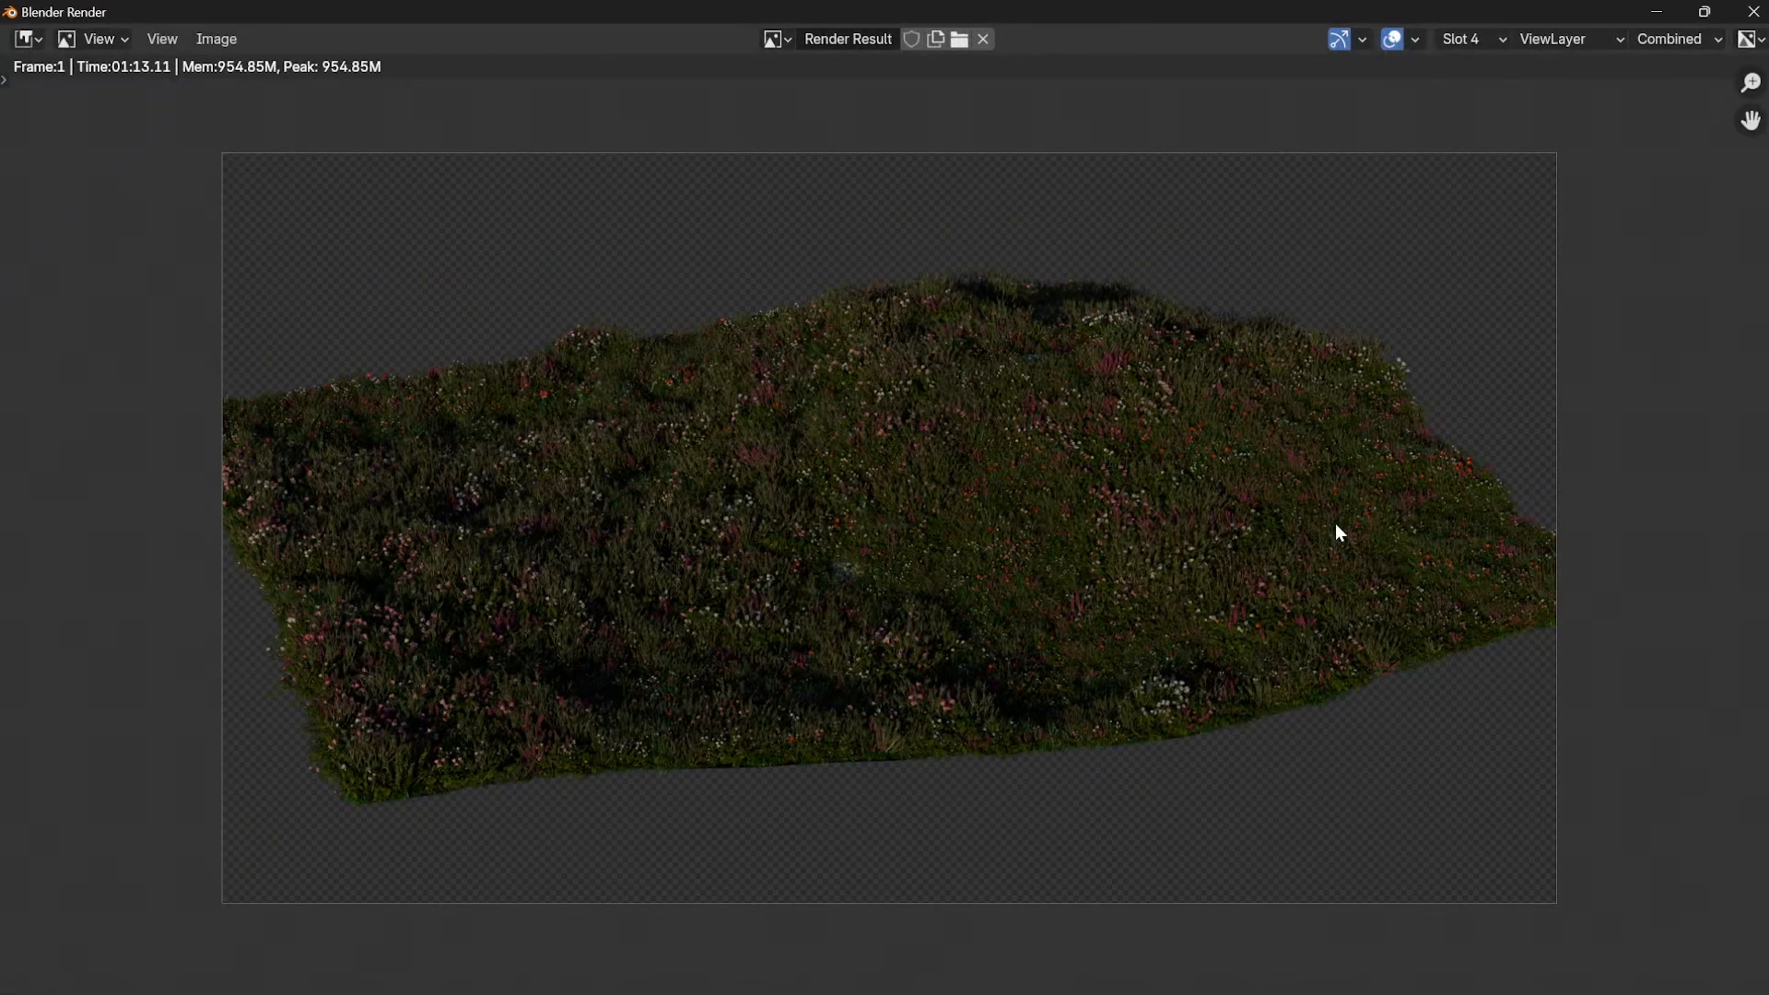